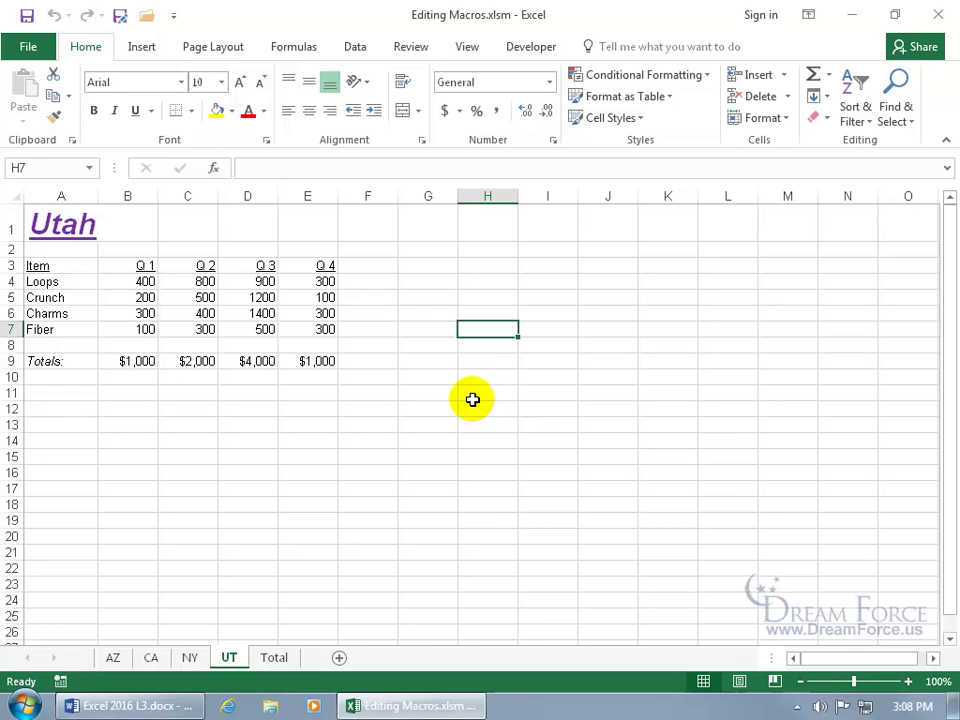
Step: Select the Utah title in A1 and open the Formatting_States macro in the VBA editor
left_click(41, 221)
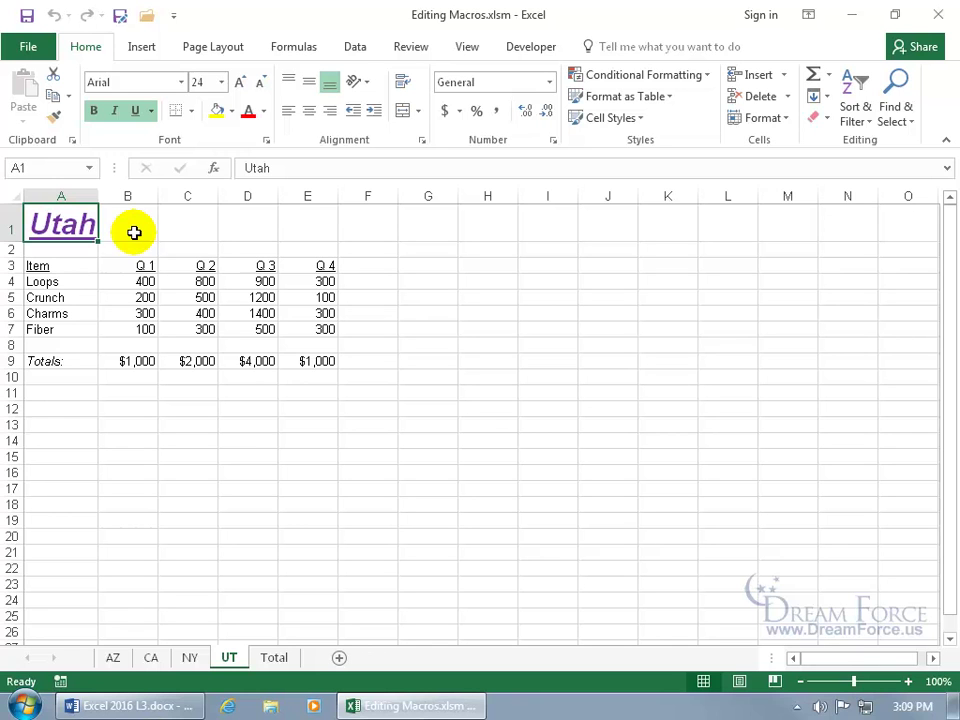
left_click(466, 47)
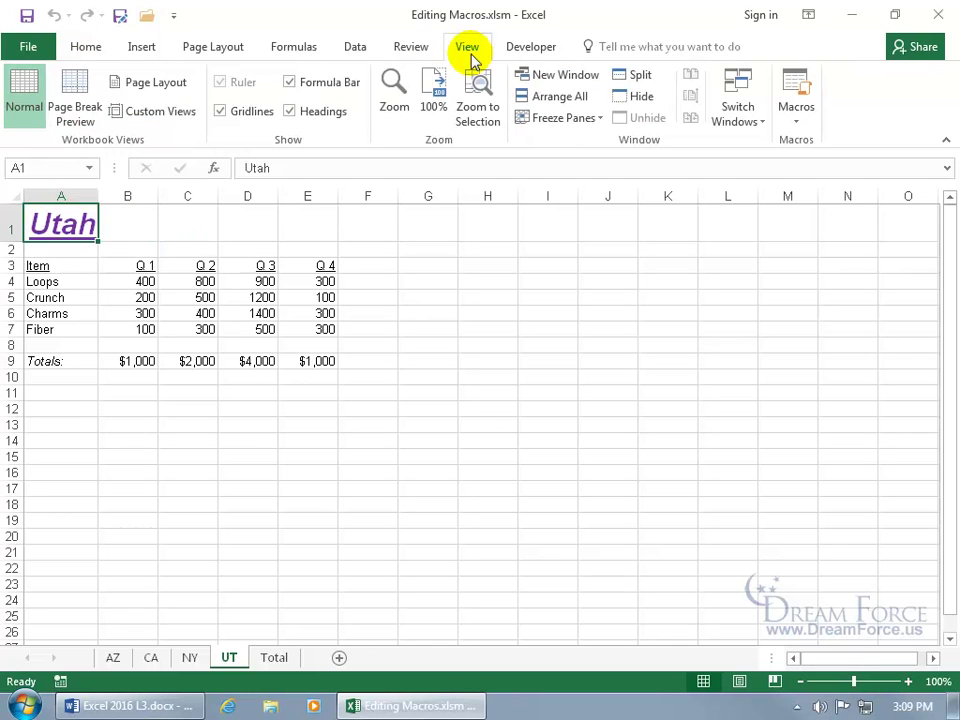
left_click(797, 86)
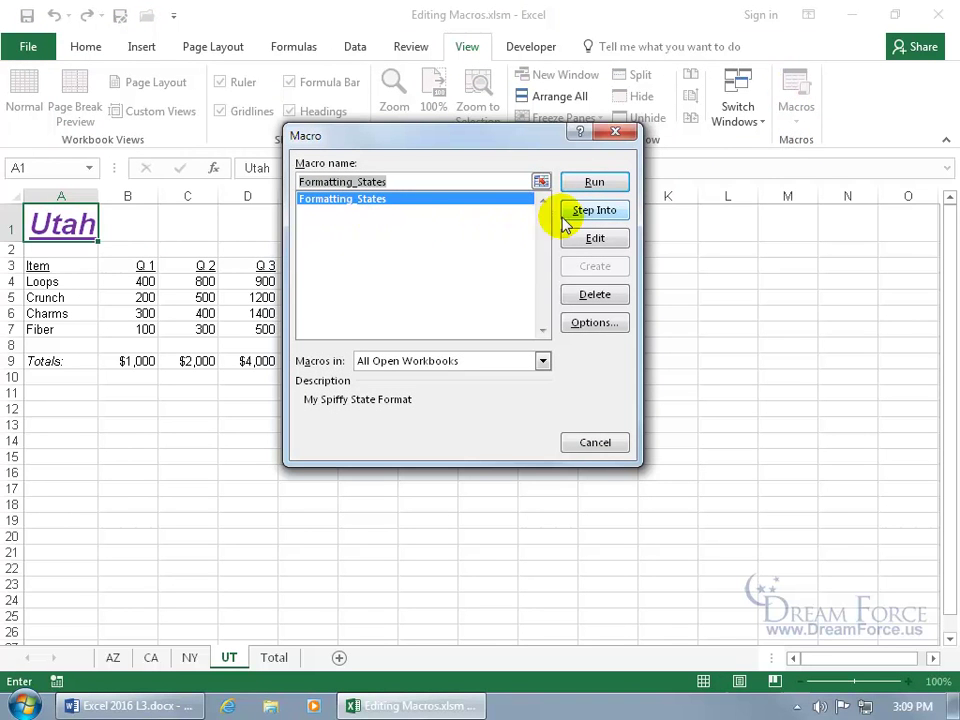
left_click(595, 238)
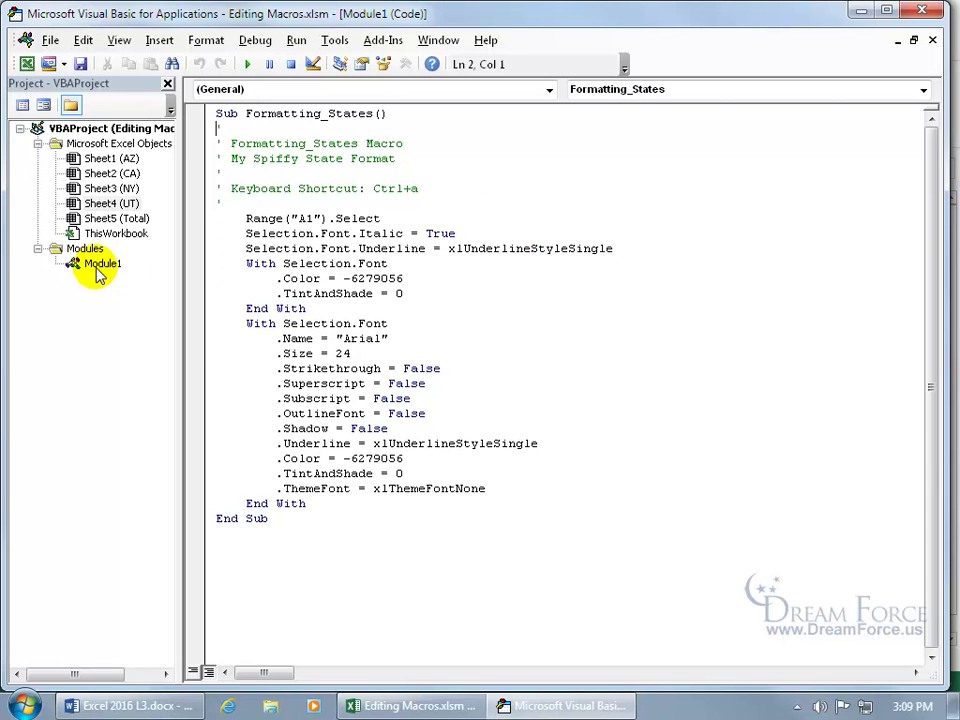
Step: In Module1, change the font name from Arial to Comic Sans and the size from 24 to 50
left_click(97, 268)
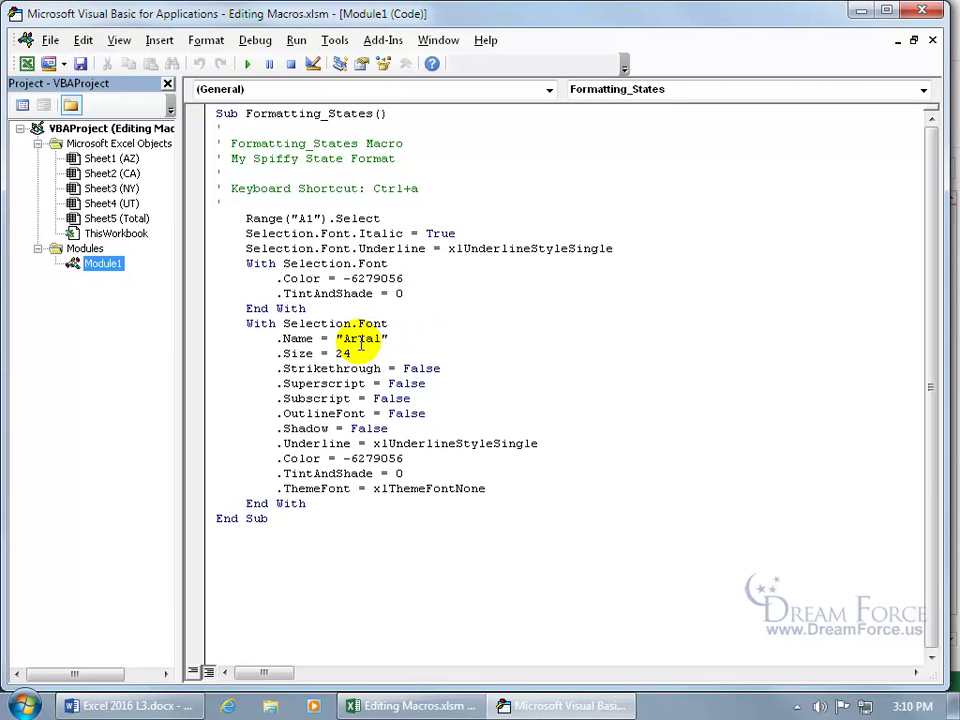
left_click_drag(343, 341, 384, 341)
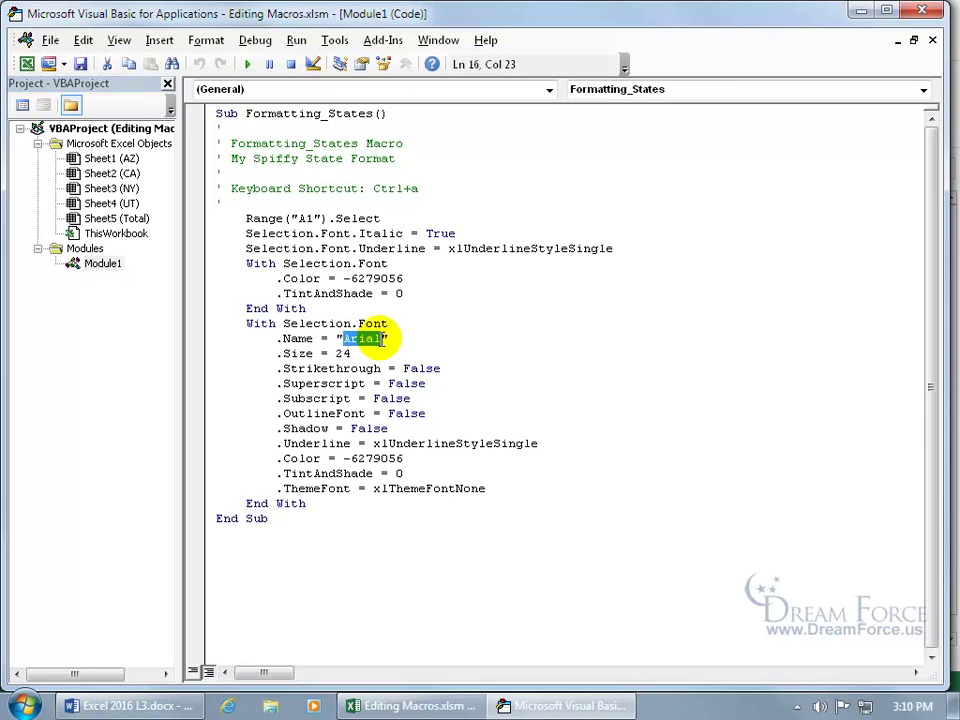
type("Comic Sans")
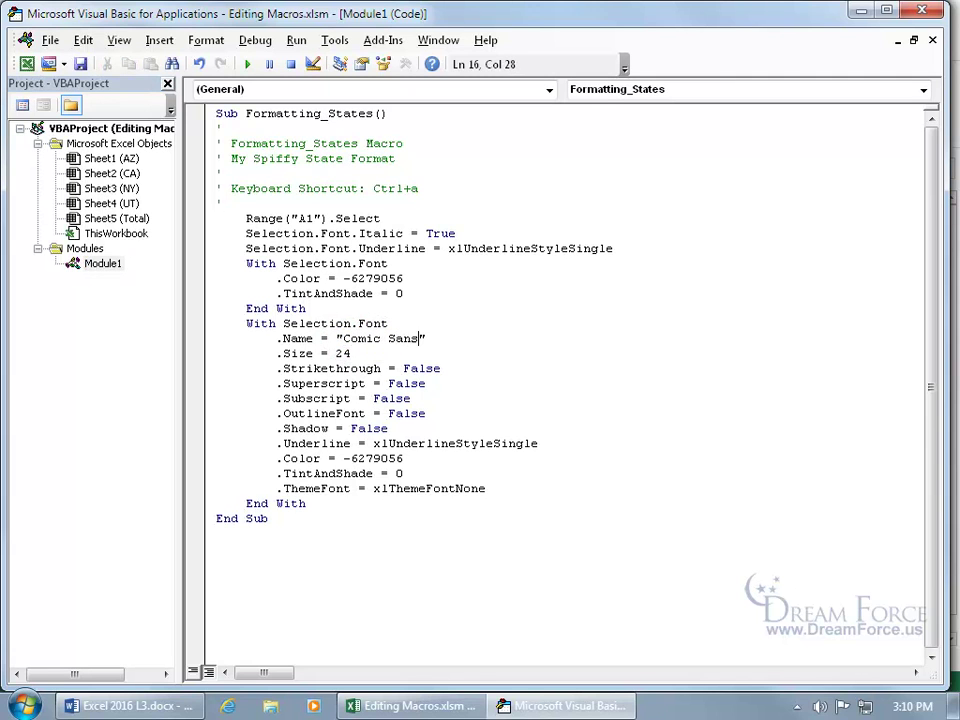
double_click(341, 352)
type("50")
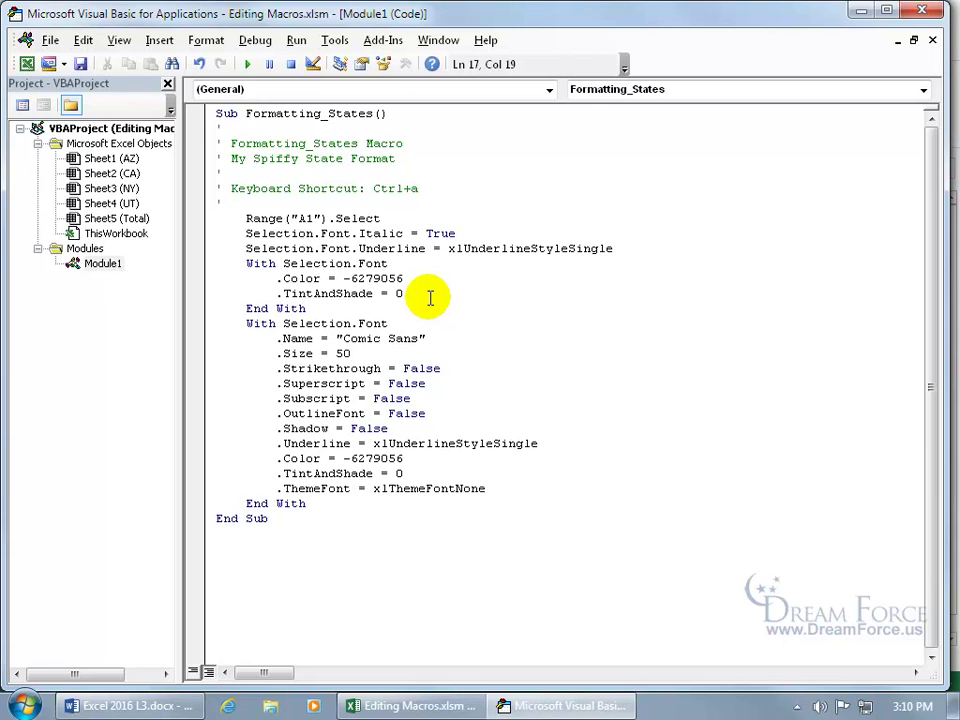
Step: Return to Excel and run the edited macro with Ctrl+Shift+T to enlarge the Utah title
left_click(50, 40)
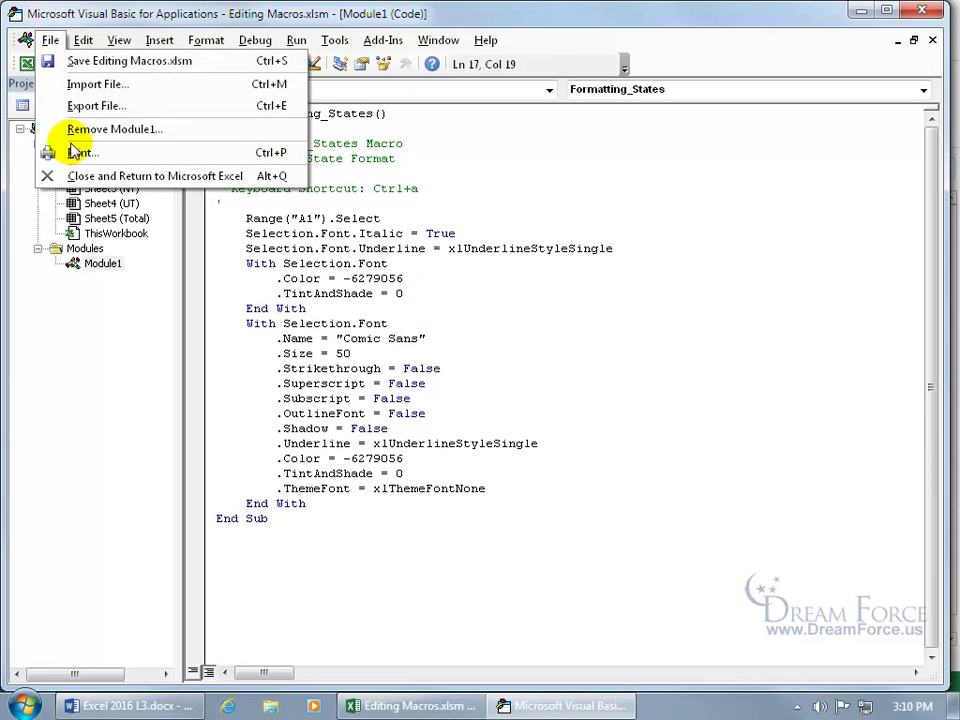
left_click(77, 175)
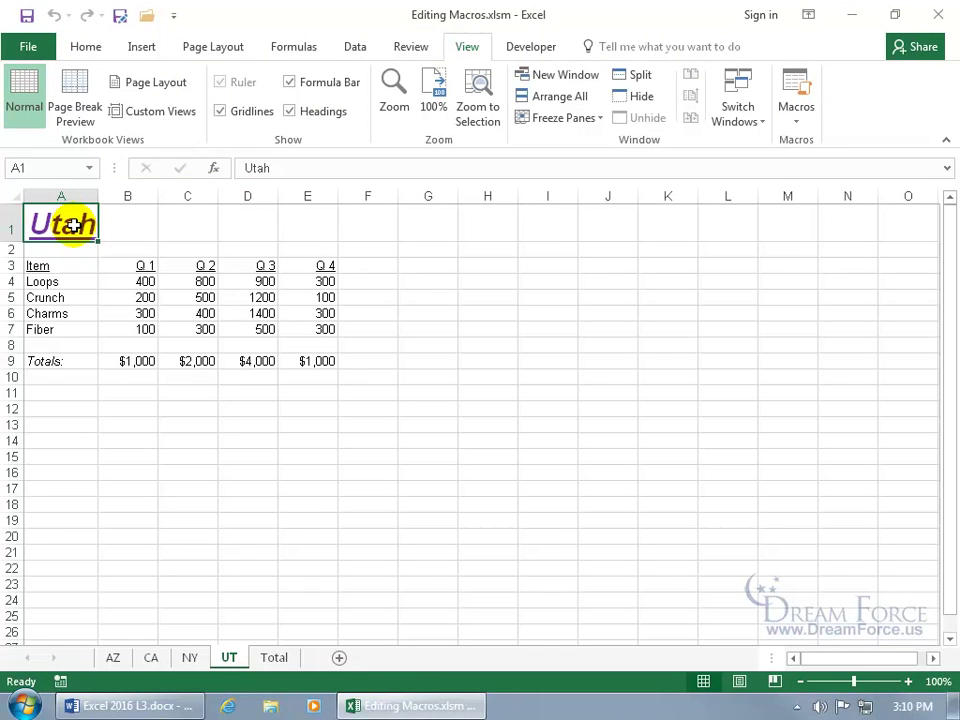
key("ctrl+shift+t")
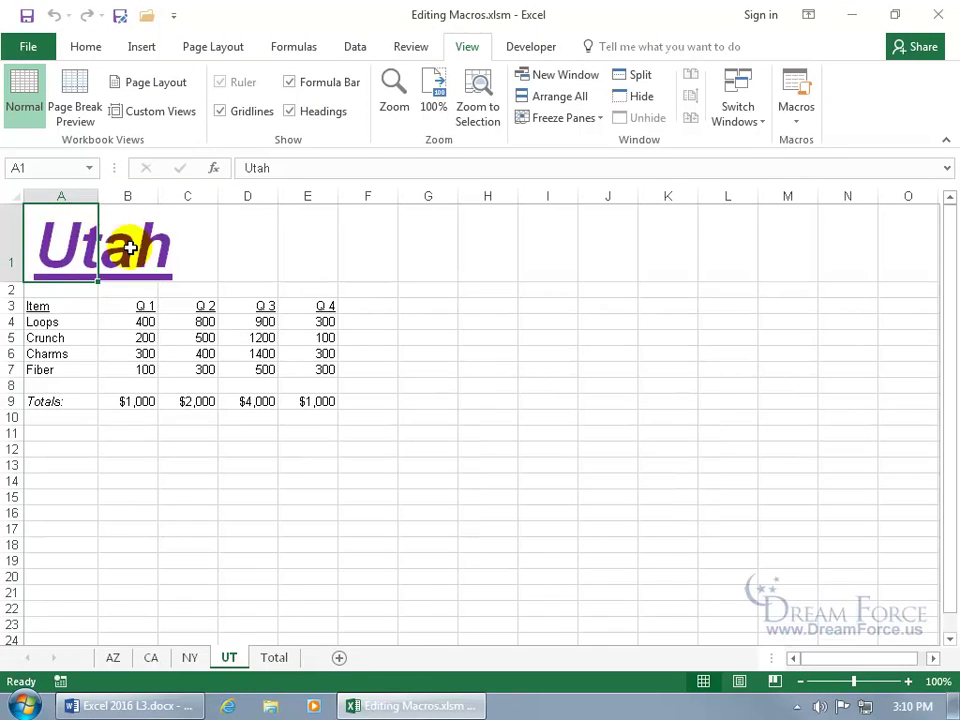
left_click(90, 47)
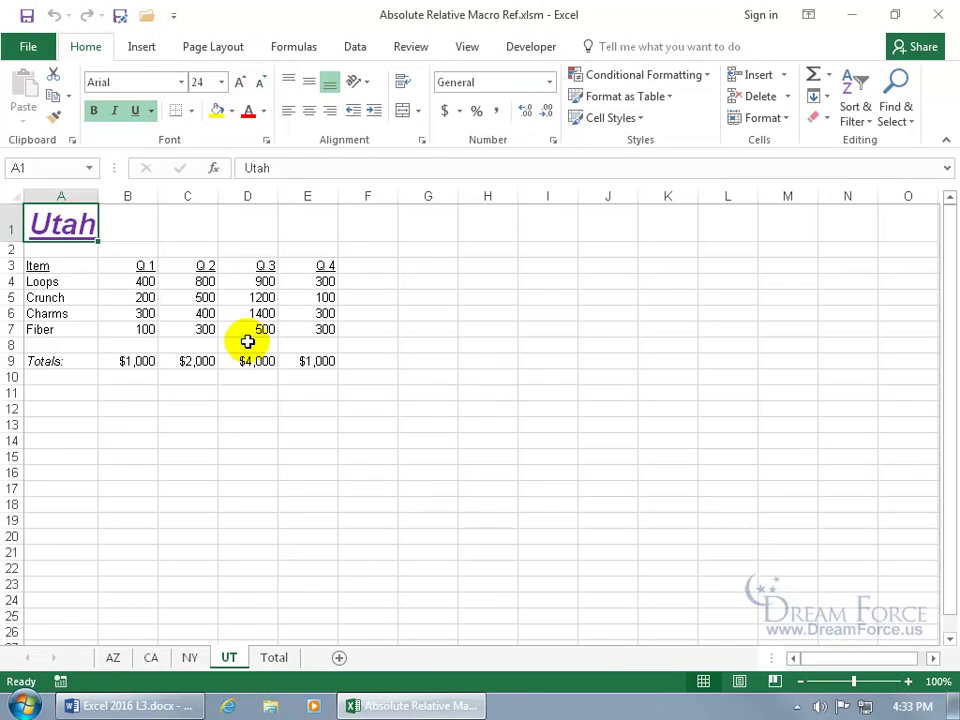
left_click(150, 283)
left_click(199, 297)
left_click(199, 330)
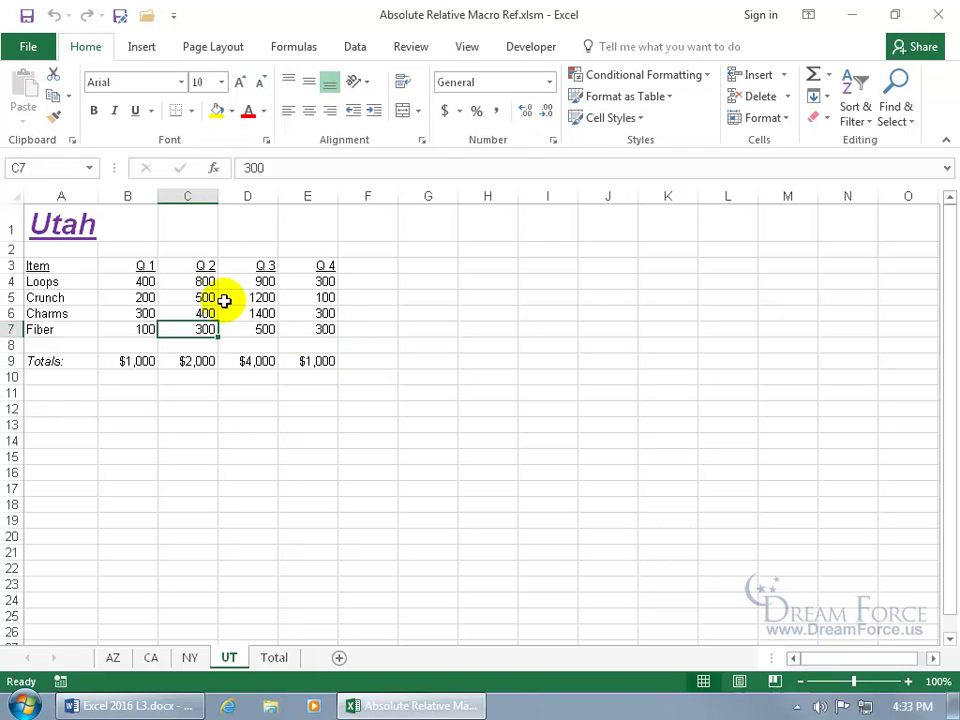
left_click(146, 266)
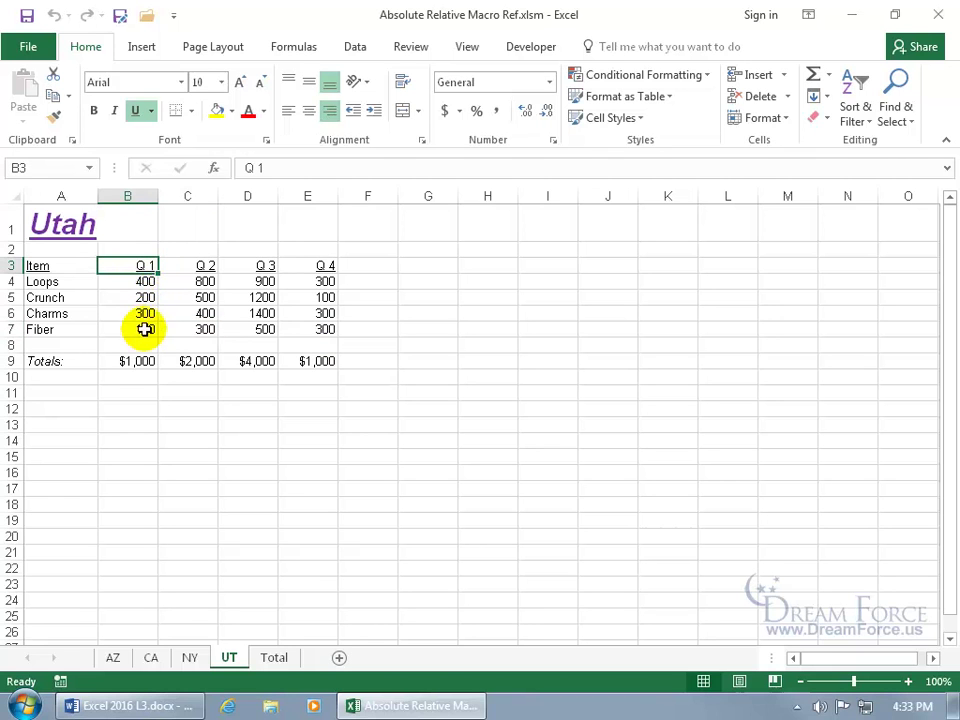
left_click(143, 361)
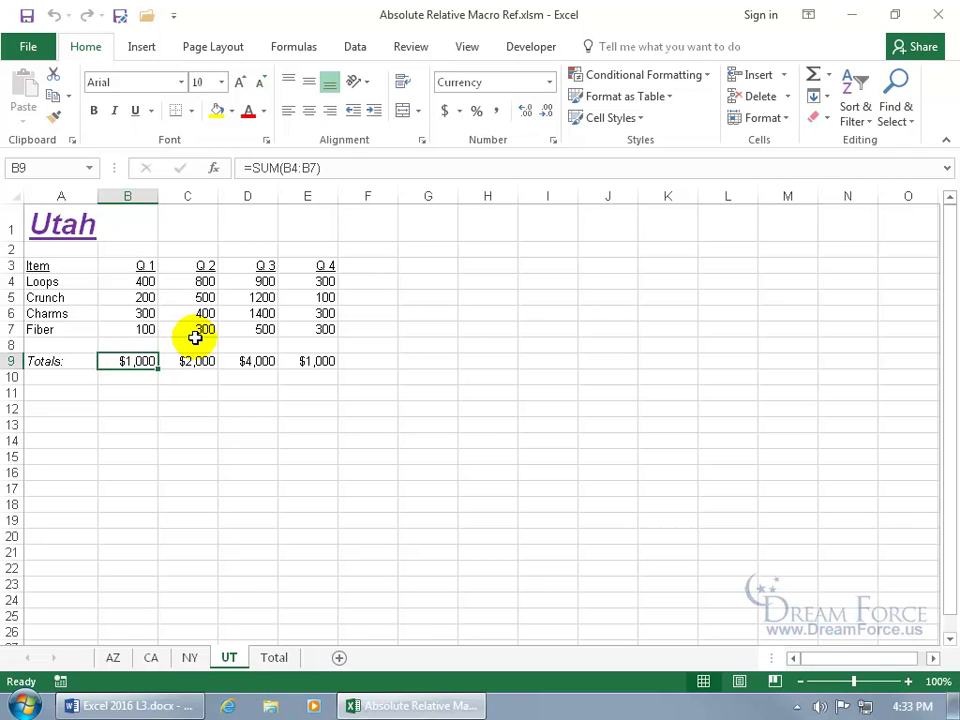
left_click(146, 265)
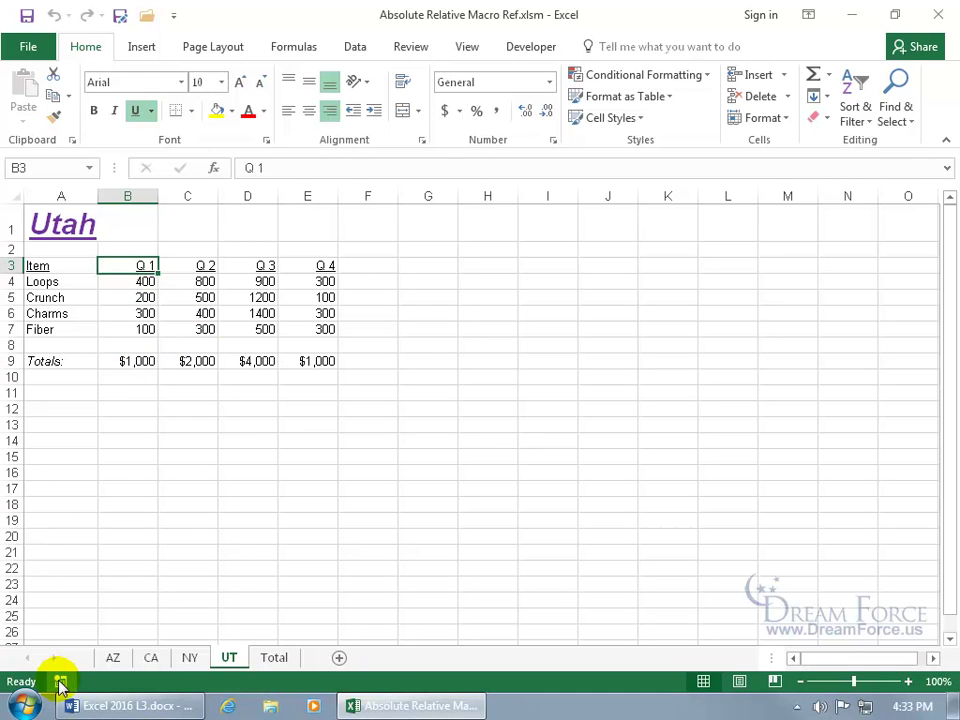
Step: Start recording a macro named Abosolute with the shortcut Ctrl+Shift+M
left_click(61, 681)
type("Abosolute")
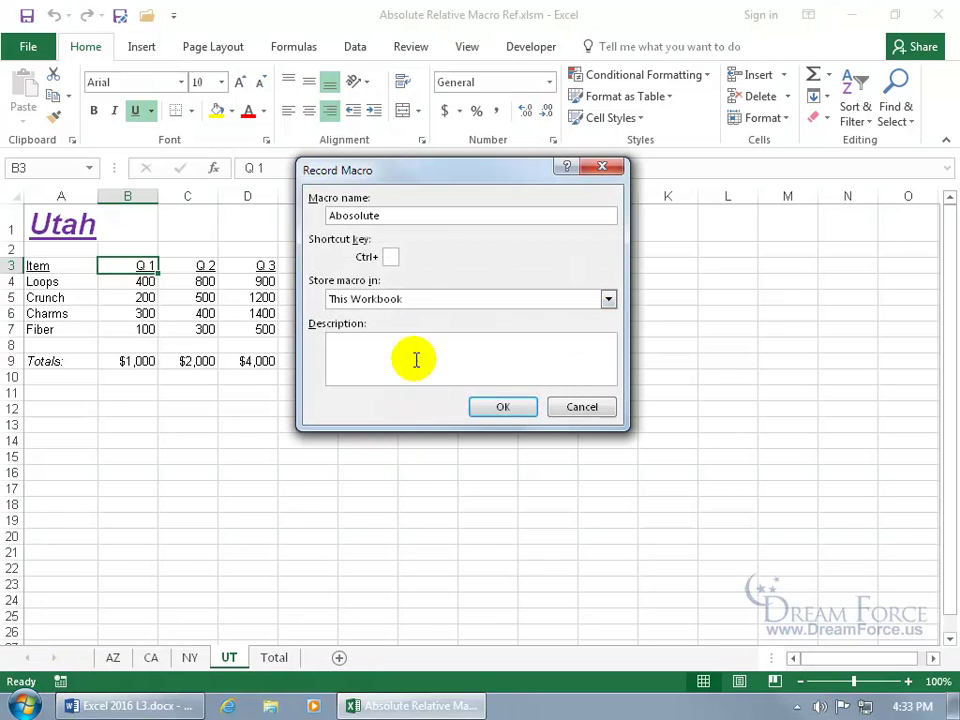
left_click(391, 257)
type("M")
left_click(484, 406)
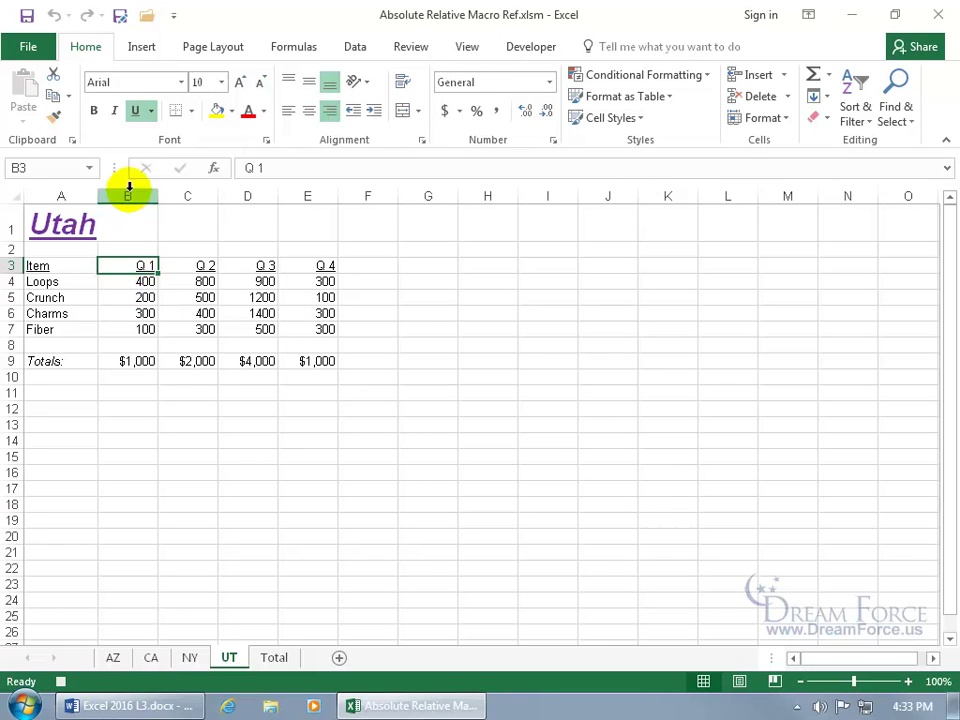
Step: Record bolding the Q 1 heading and turning the B9 total red, then stop recording
left_click(94, 111)
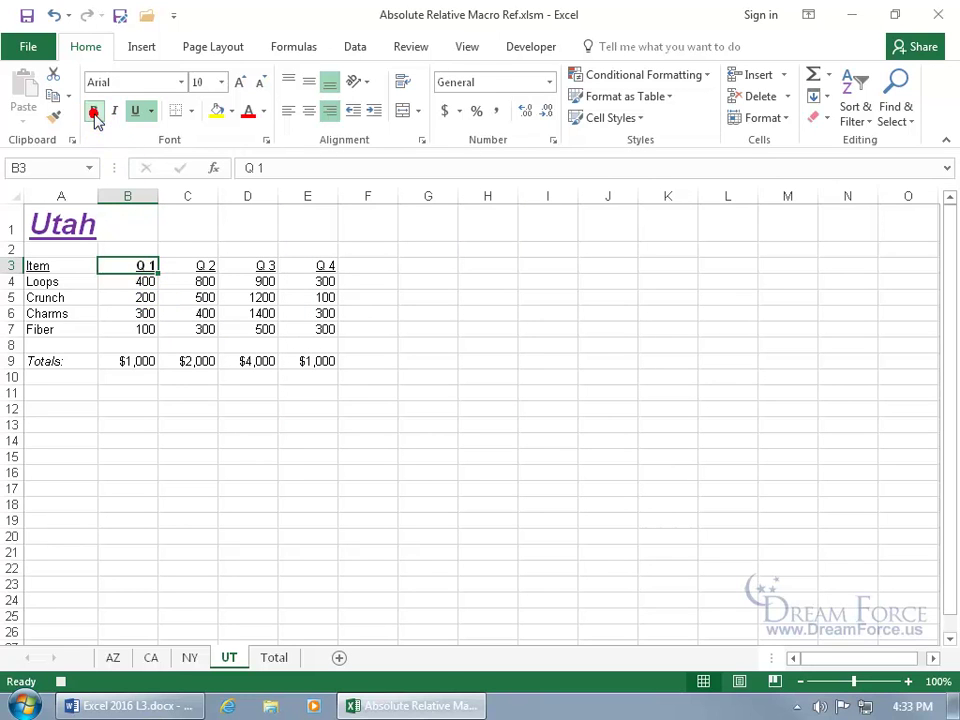
left_click(137, 361)
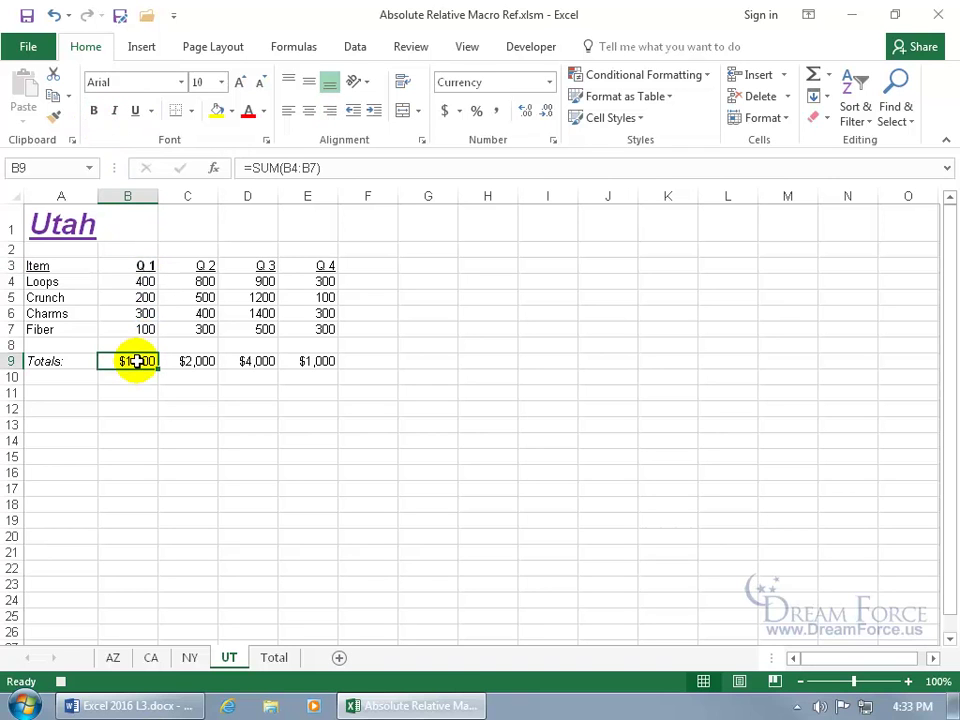
left_click(249, 114)
left_click(60, 681)
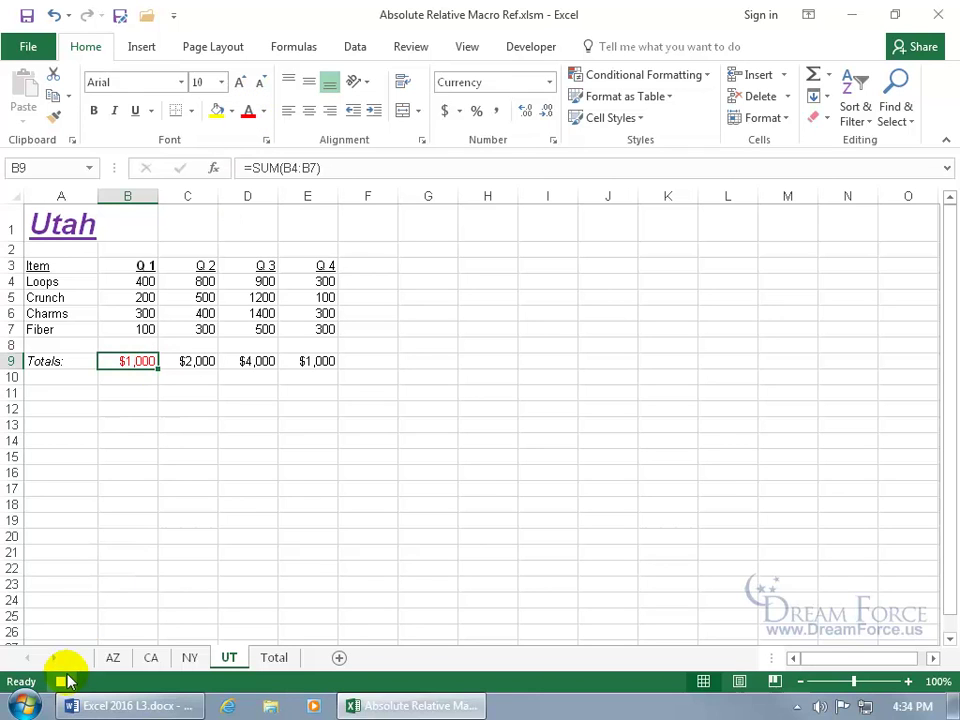
Step: Replay the Abosolute macro with Ctrl+Shift+M from the Q 2 heading in C3
left_click(195, 265)
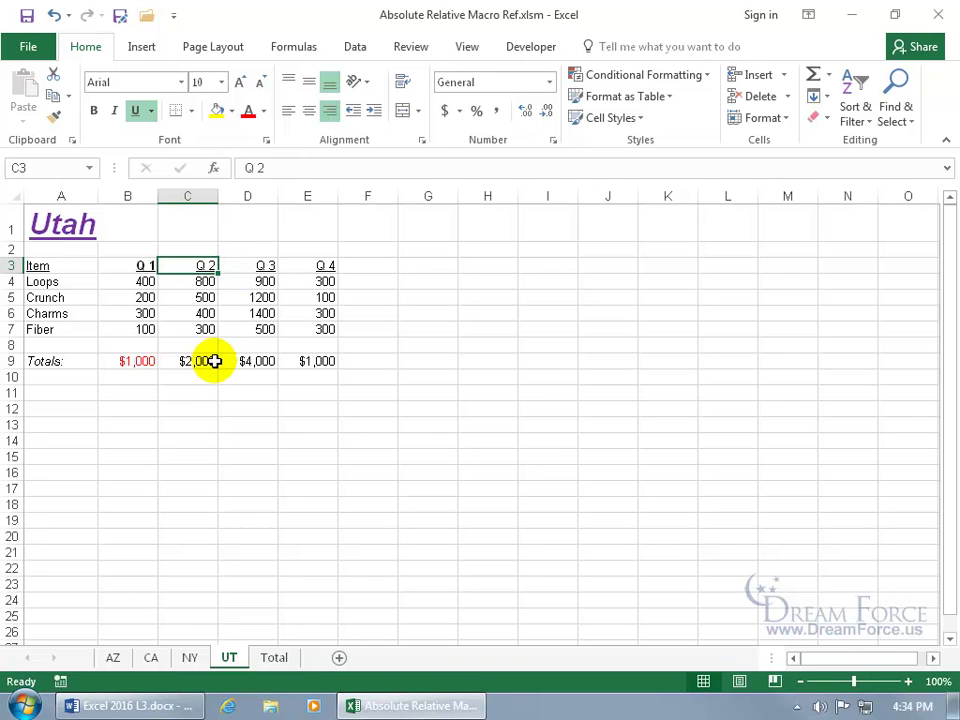
key("ctrl+shift+m")
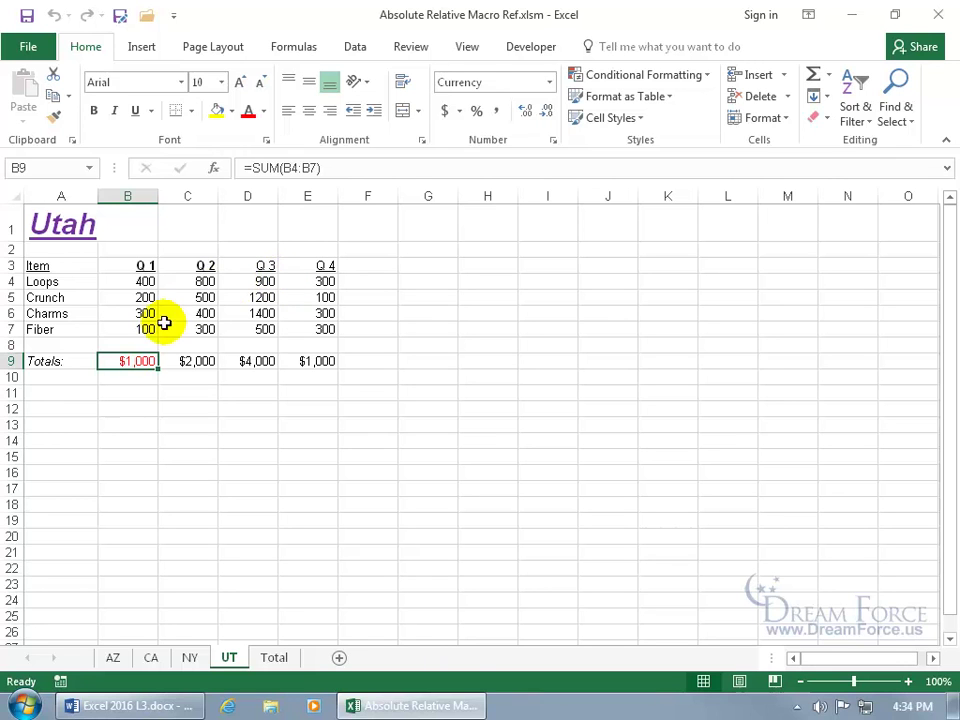
left_click(261, 266)
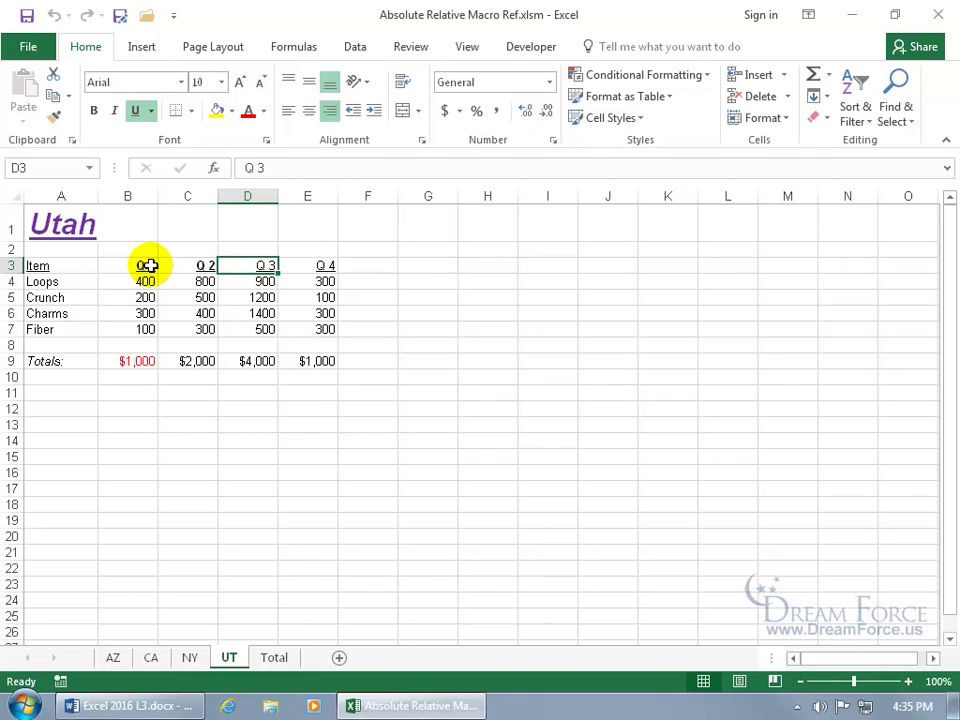
Step: Select cells B3, B9, B4:B7 and several column K cells, then show the Developer tools
left_click(148, 265)
left_click(148, 360)
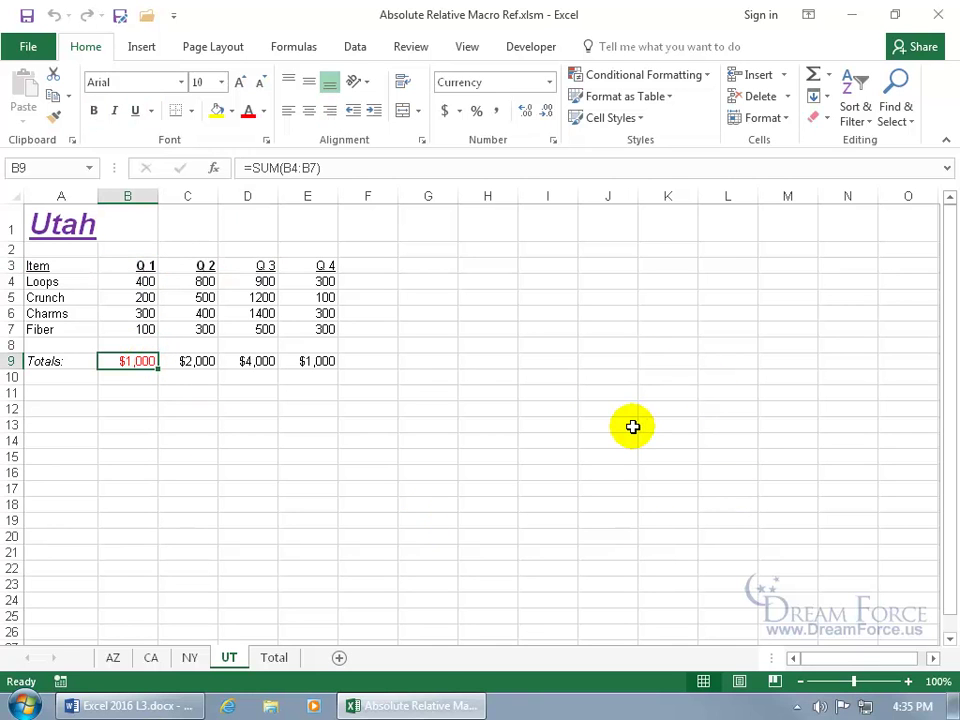
left_click(659, 408)
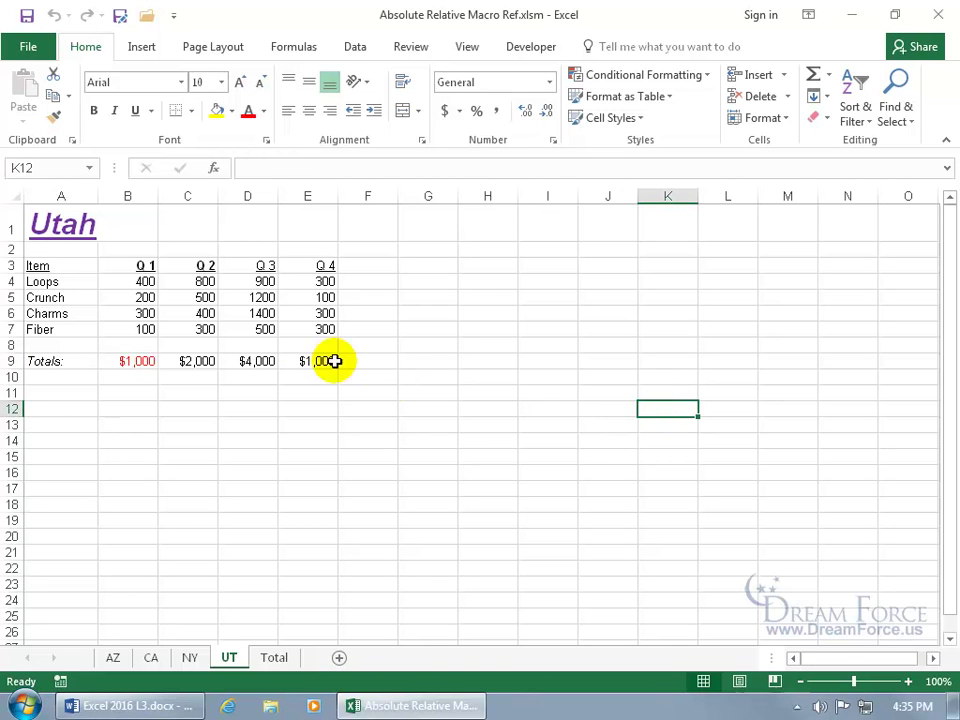
left_click_drag(141, 283, 141, 330)
left_click(139, 361)
left_click(660, 377)
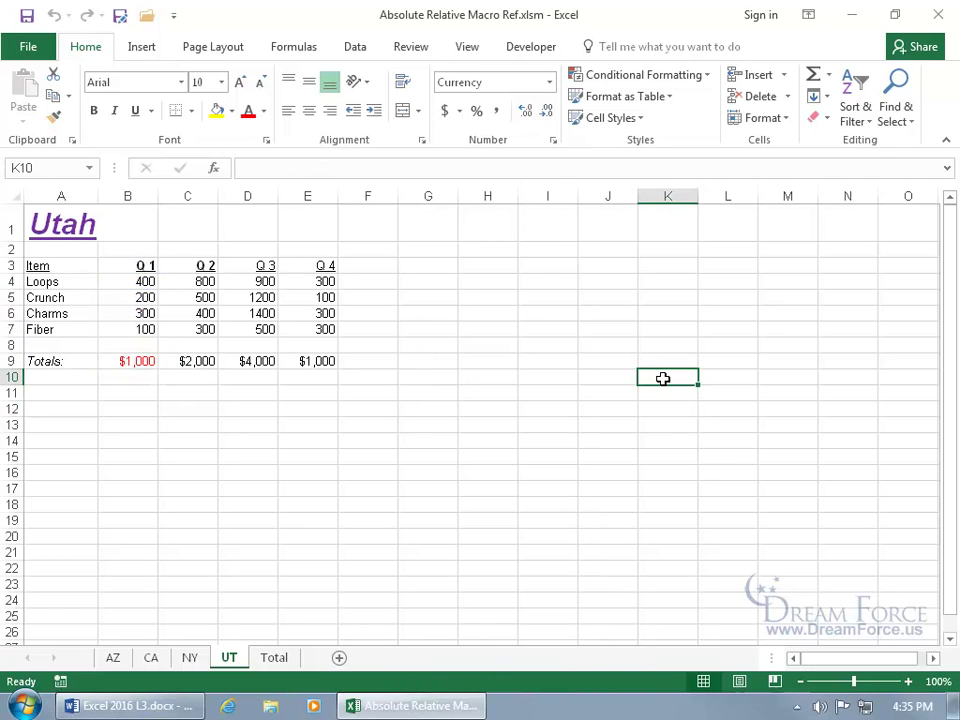
left_click_drag(666, 394, 669, 471)
left_click(667, 473)
left_click(667, 473)
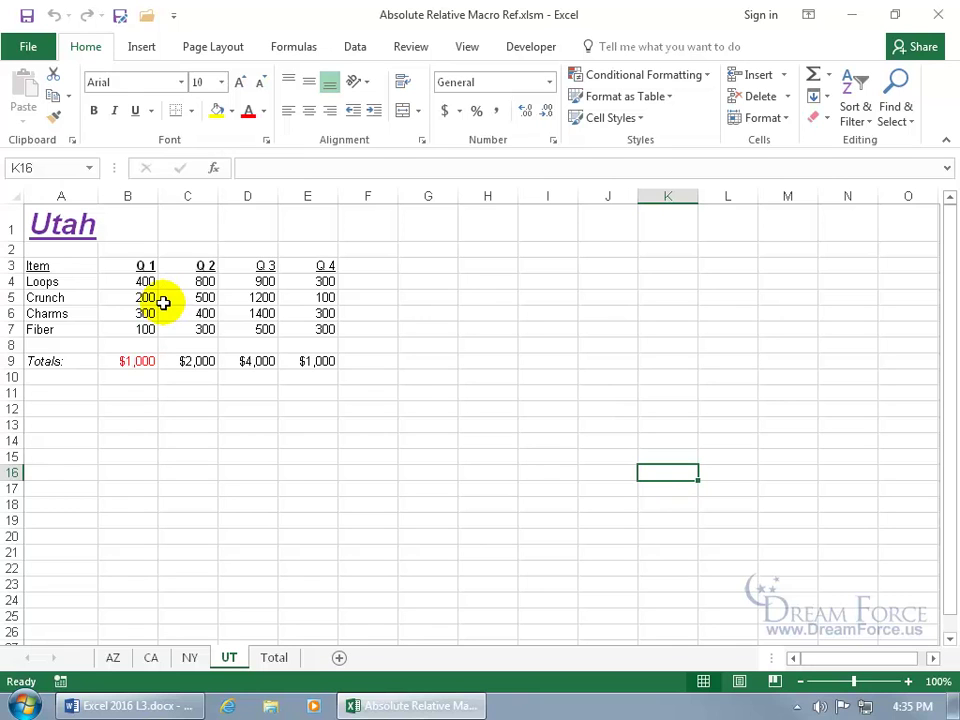
left_click(253, 266)
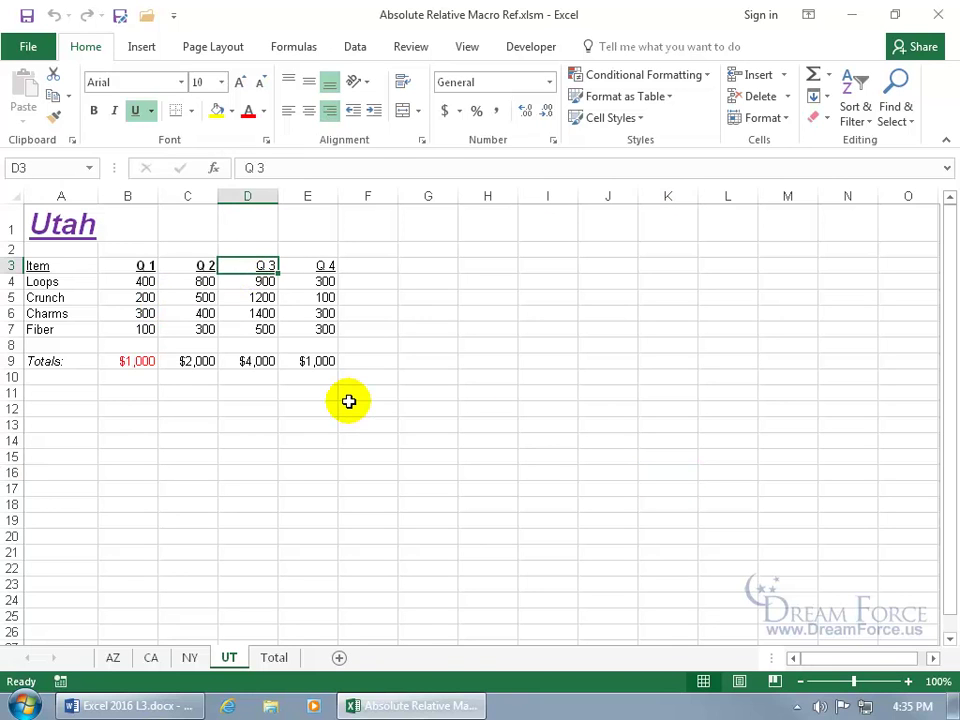
left_click(533, 47)
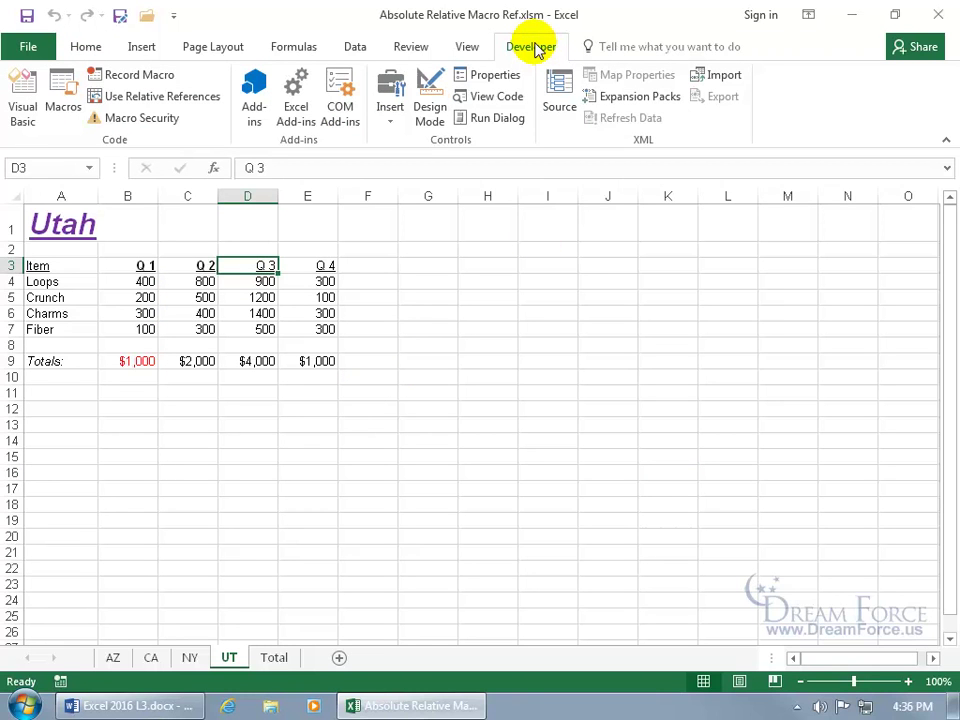
Step: Enable the Developer tab through ribbon customisation and turn on Use Relative References
right_click(518, 48)
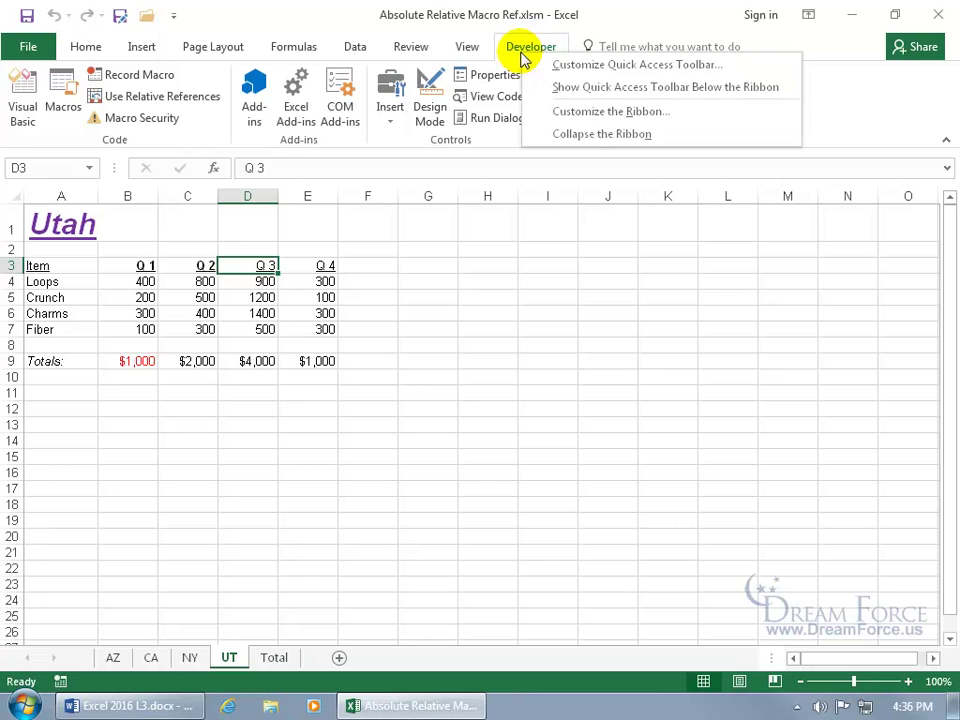
left_click(570, 114)
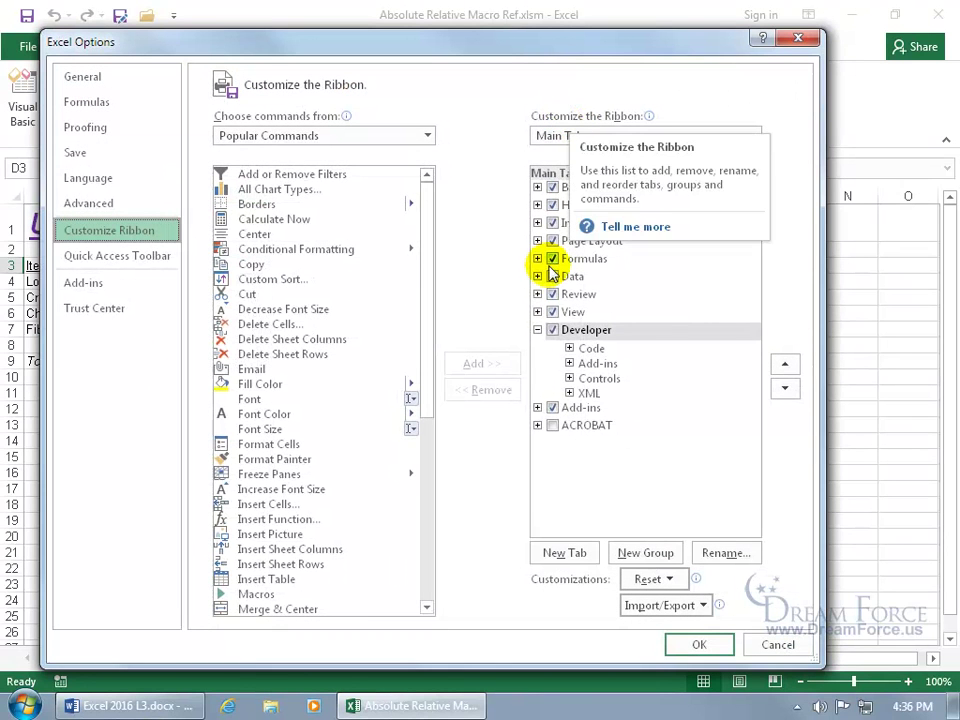
left_click(693, 645)
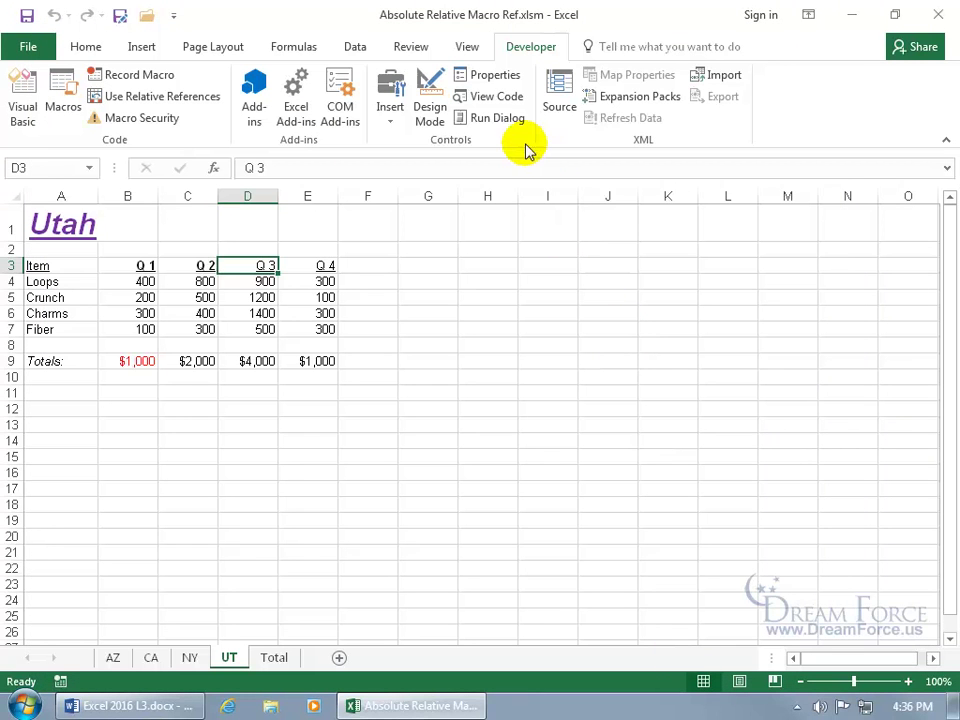
left_click(147, 97)
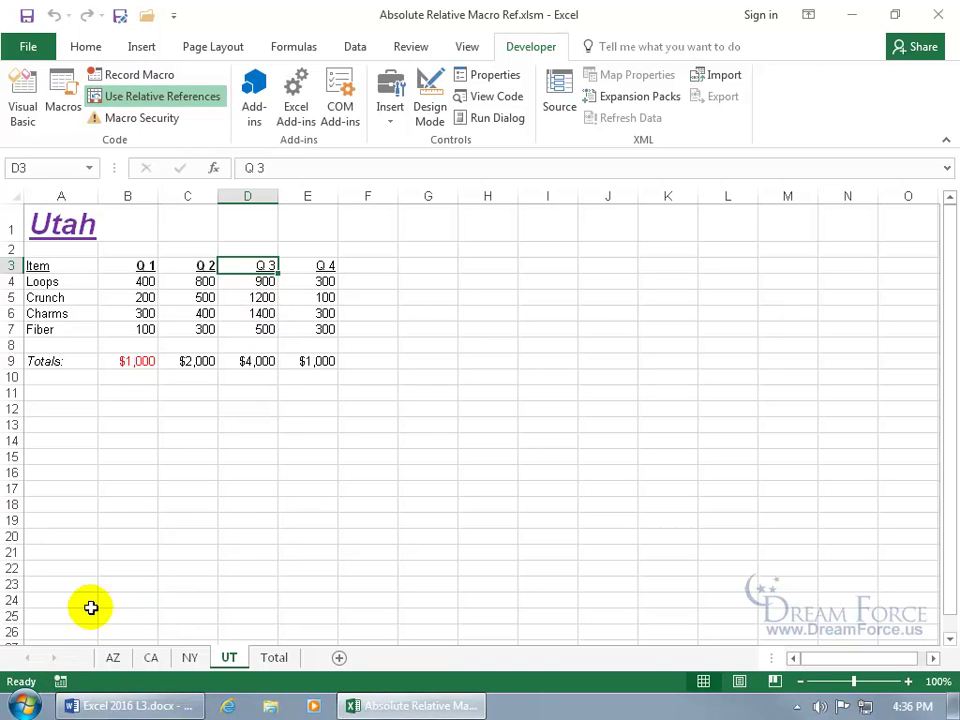
Step: Begin recording a macro named Relatives with shortcut Ctrl+Shift+Q, stored in This Workbook
left_click(62, 686)
type("Relatives")
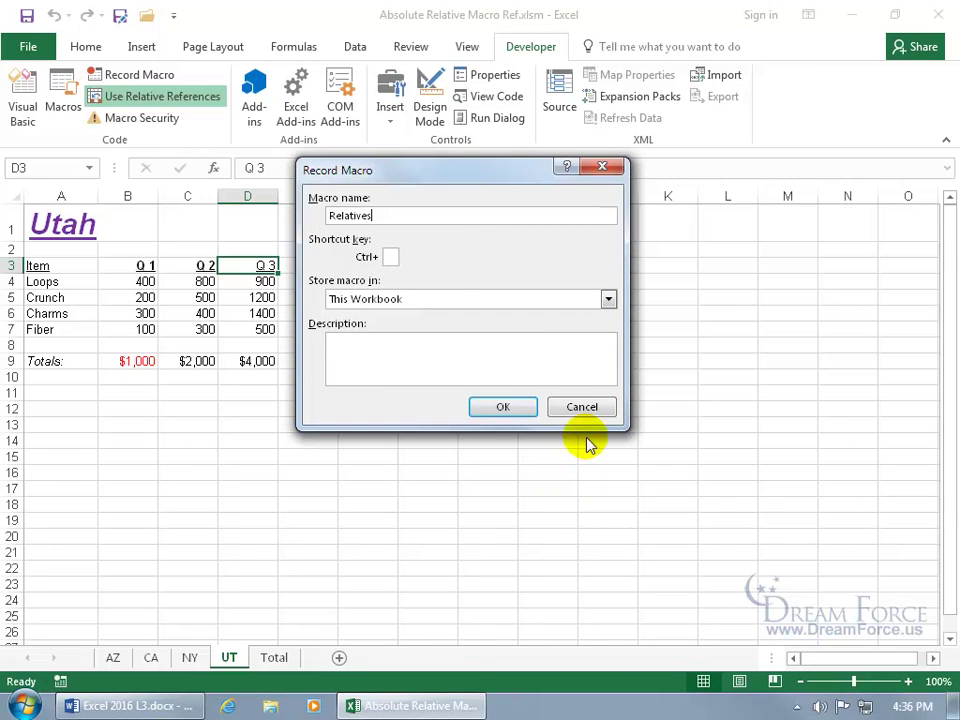
left_click(391, 257)
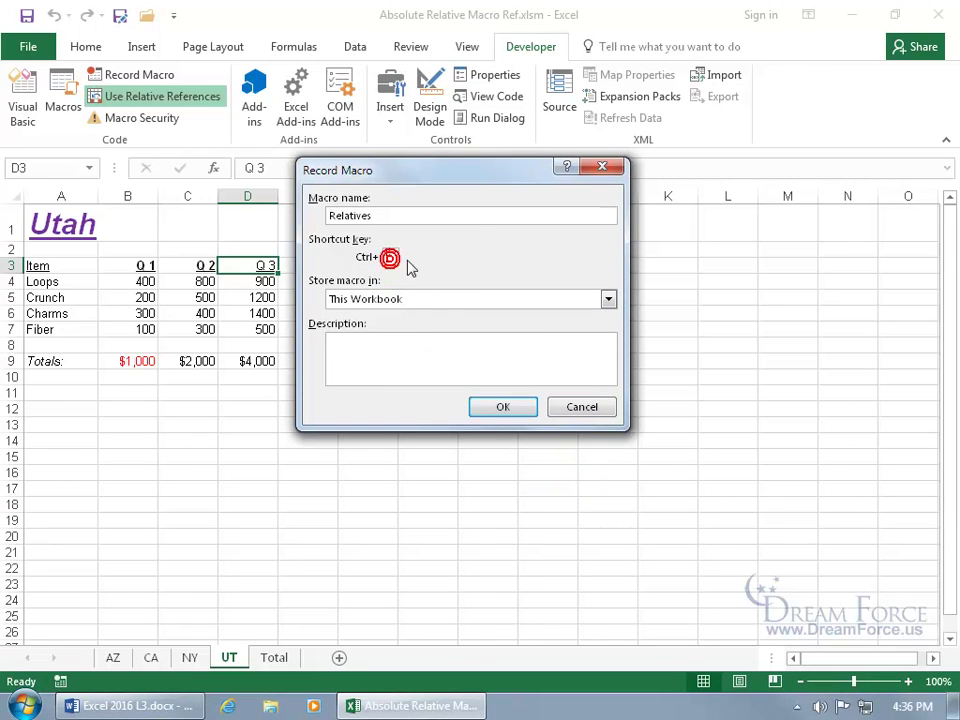
type("Q")
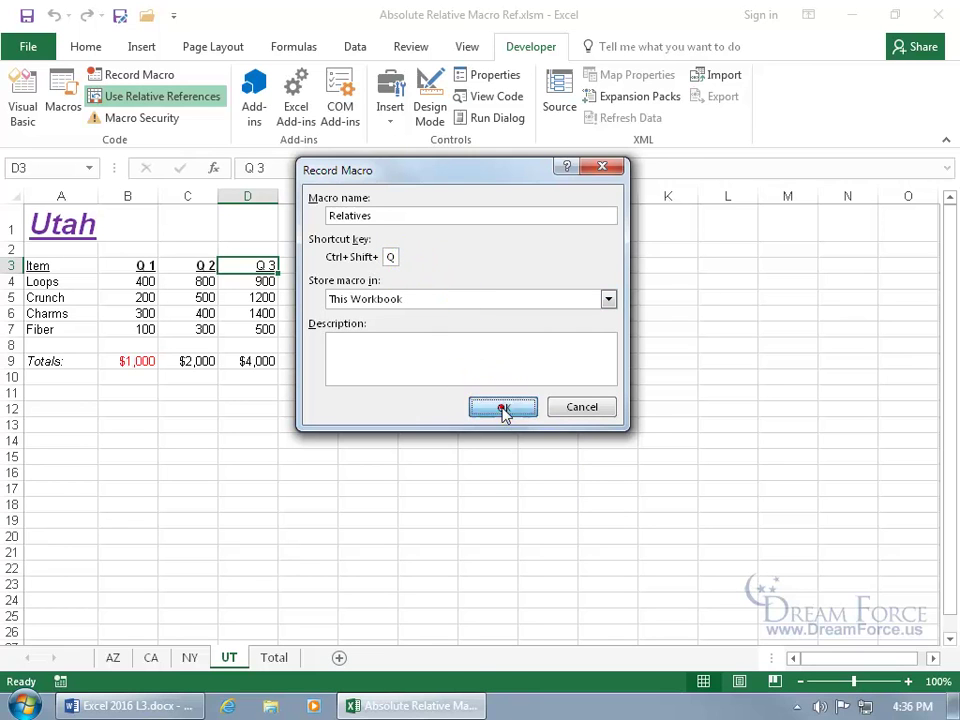
left_click(502, 407)
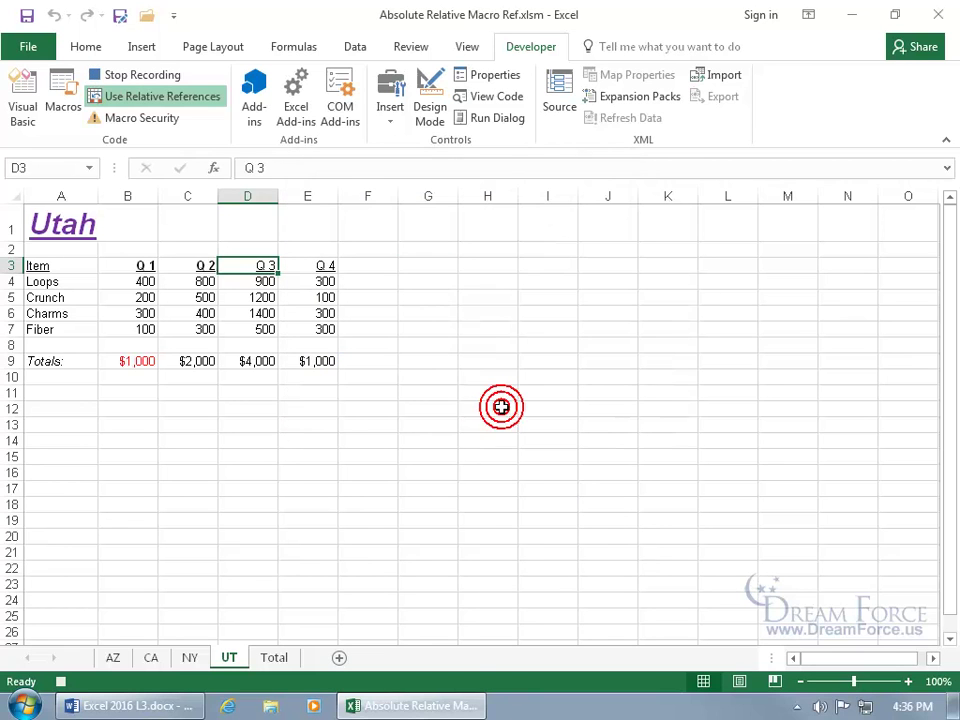
Step: Record bolding the Q 3 heading and making the $4,000 D9 total bold purple, then stop recording
left_click(82, 50)
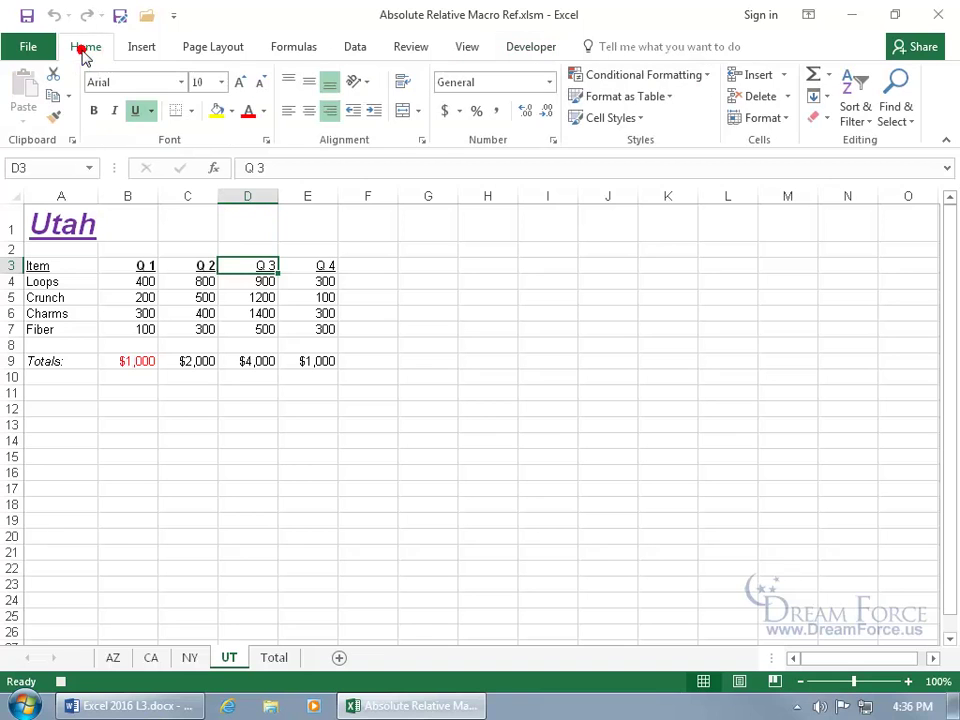
left_click(93, 110)
left_click(245, 360)
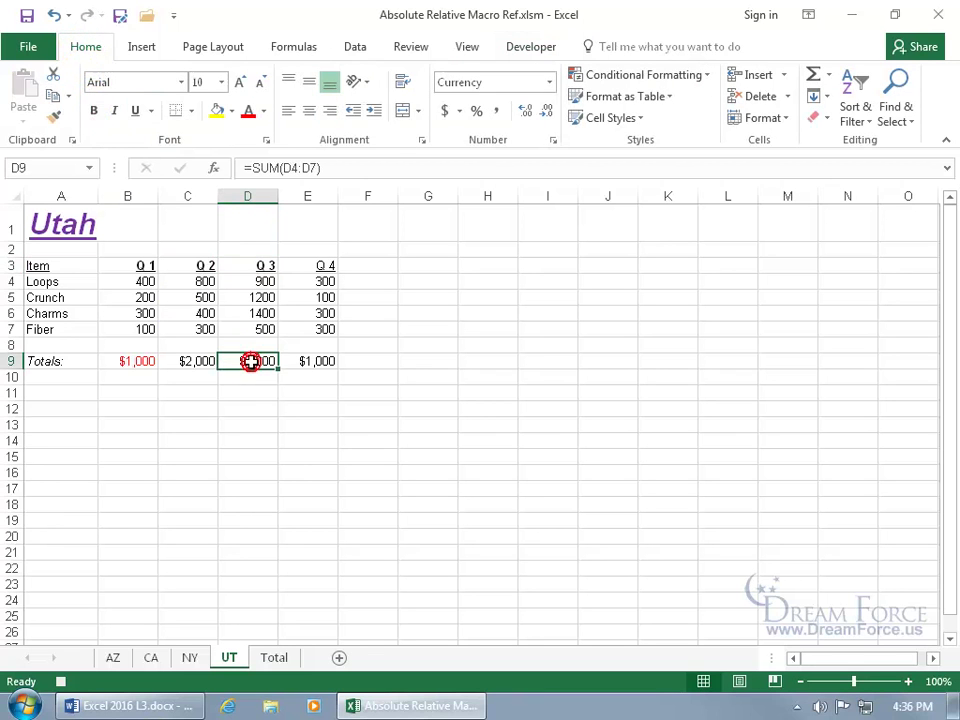
left_click(266, 112)
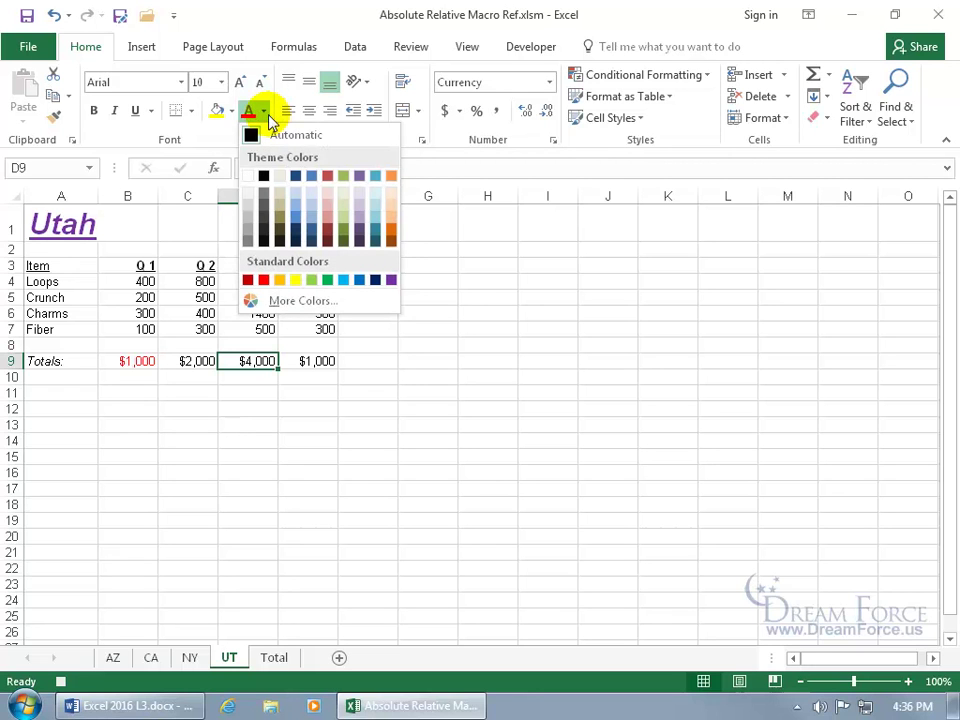
left_click(390, 280)
left_click(93, 110)
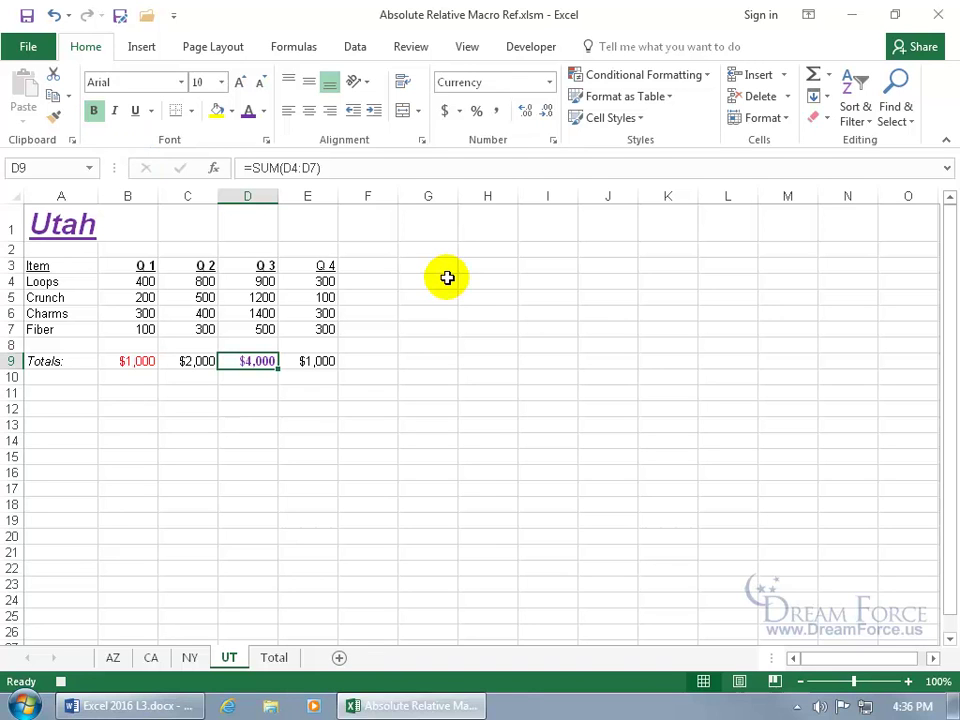
left_click(62, 684)
Step: Run the recorded macro on the Q 4 heading in E3, then try it again from cell J9
left_click(314, 265)
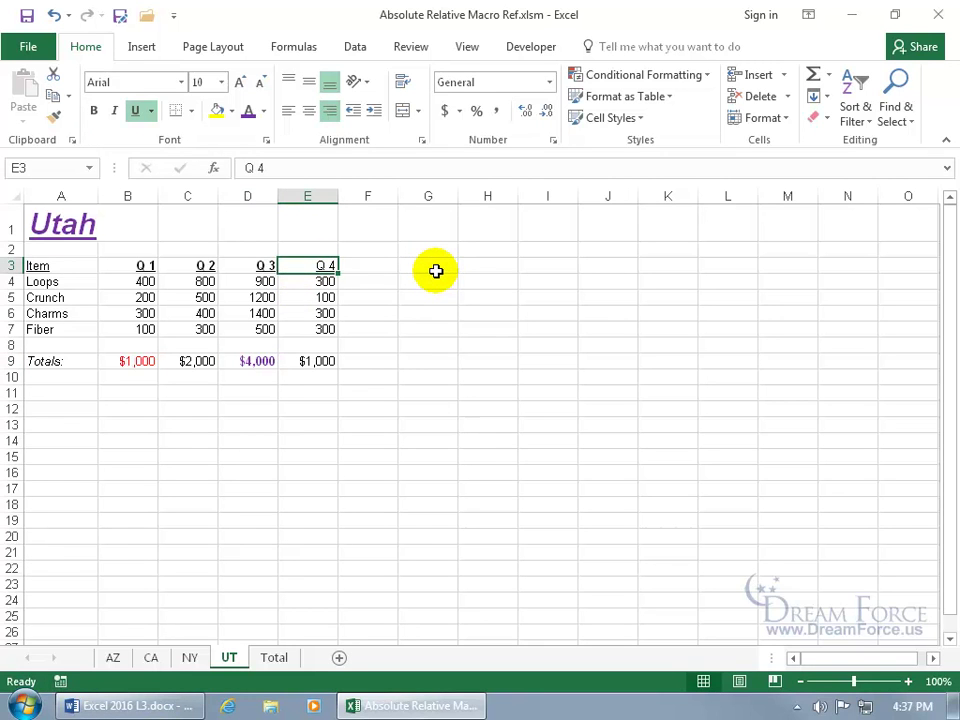
key("ctrl+shift+r")
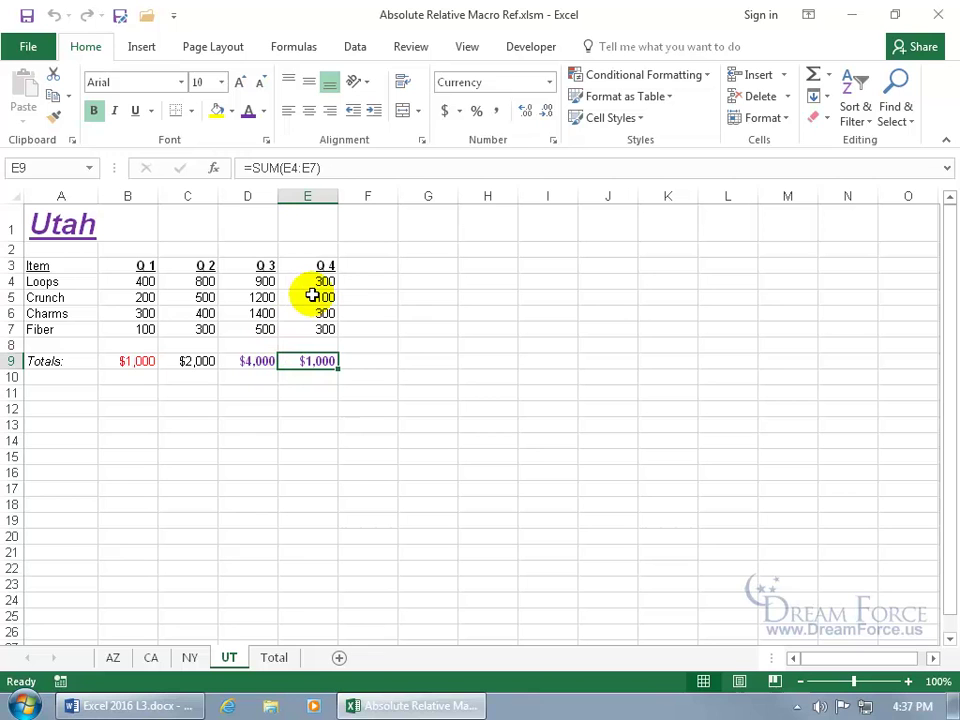
left_click(627, 363)
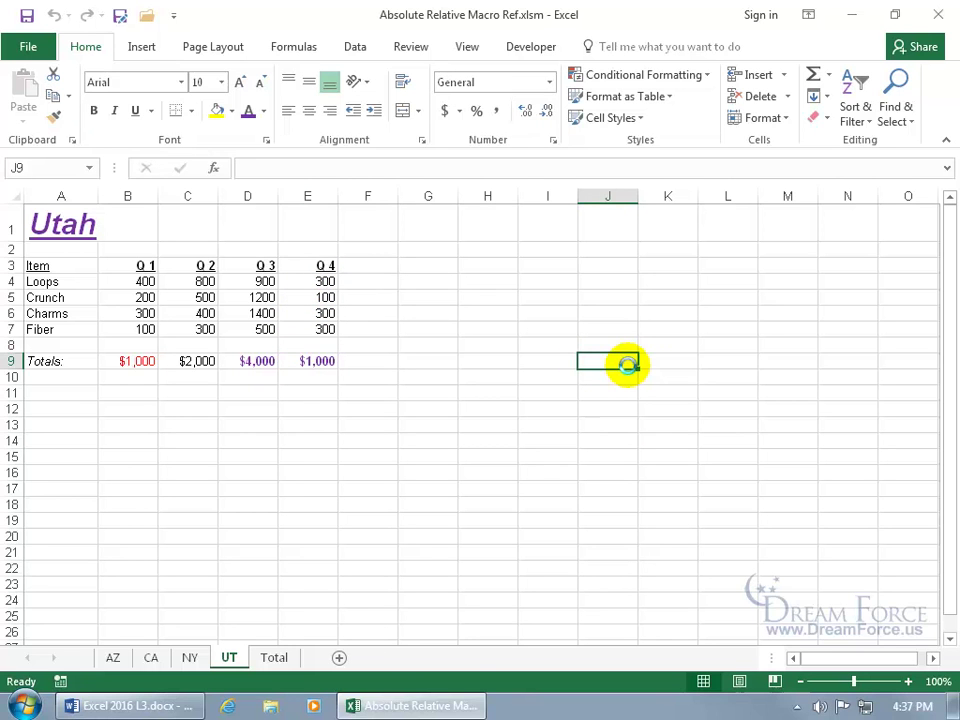
key("Down")
key("Down")
key("Down")
key("Down")
key("Down")
key("Down")
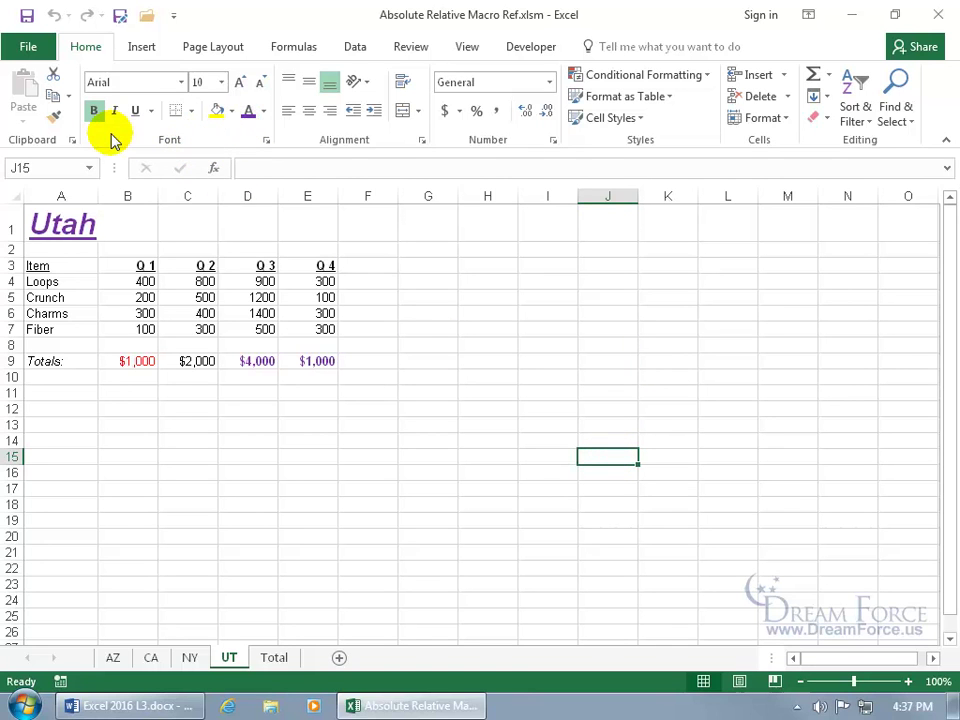
left_click(601, 357)
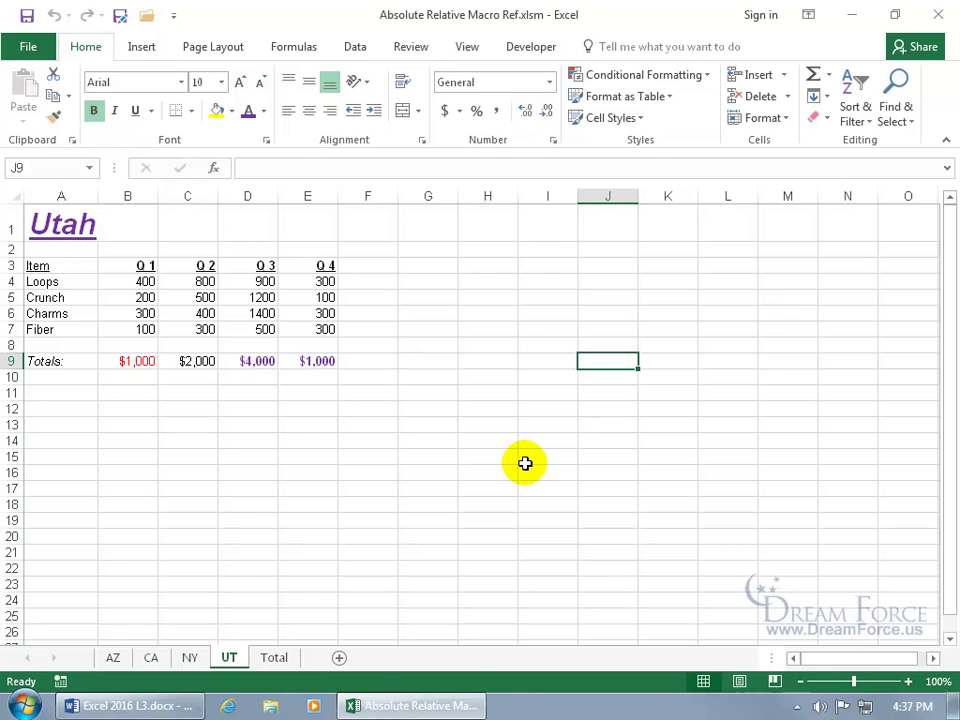
left_click(522, 50)
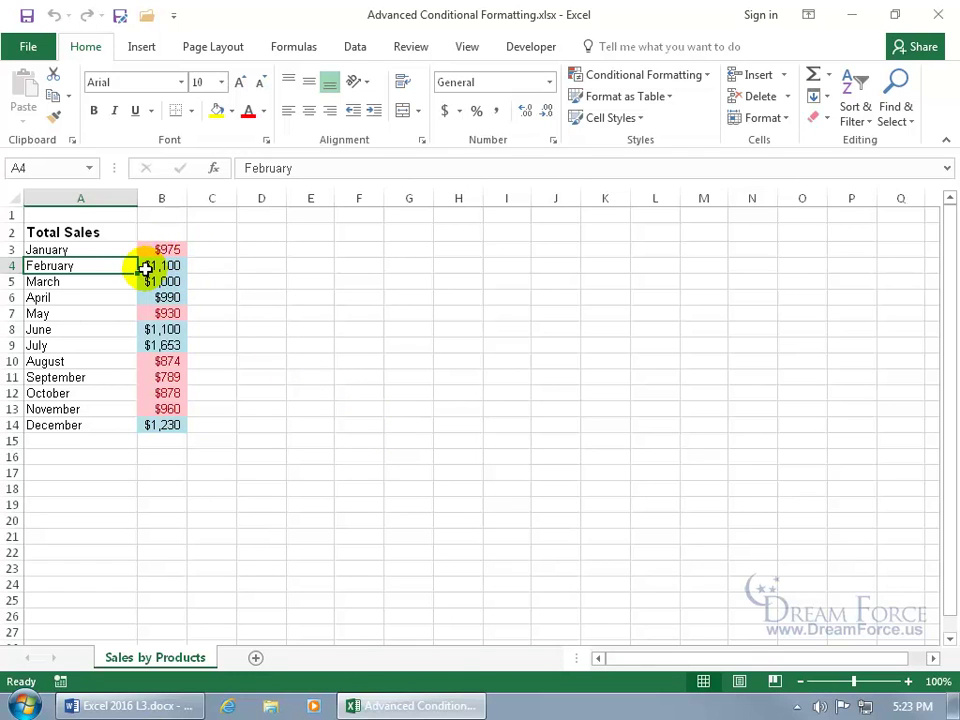
Step: Select the month names January through December in A3:A14
left_click_drag(77, 253, 72, 425)
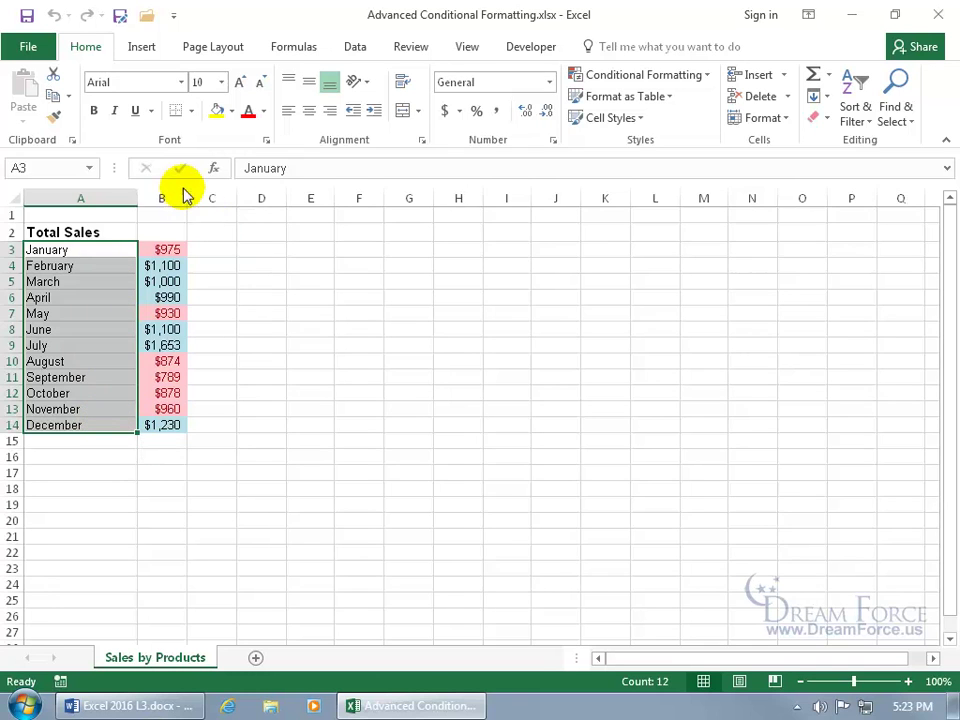
Step: Add a =b3>1000 formula rule that fills the months with sales over $1,000 green
left_click(699, 77)
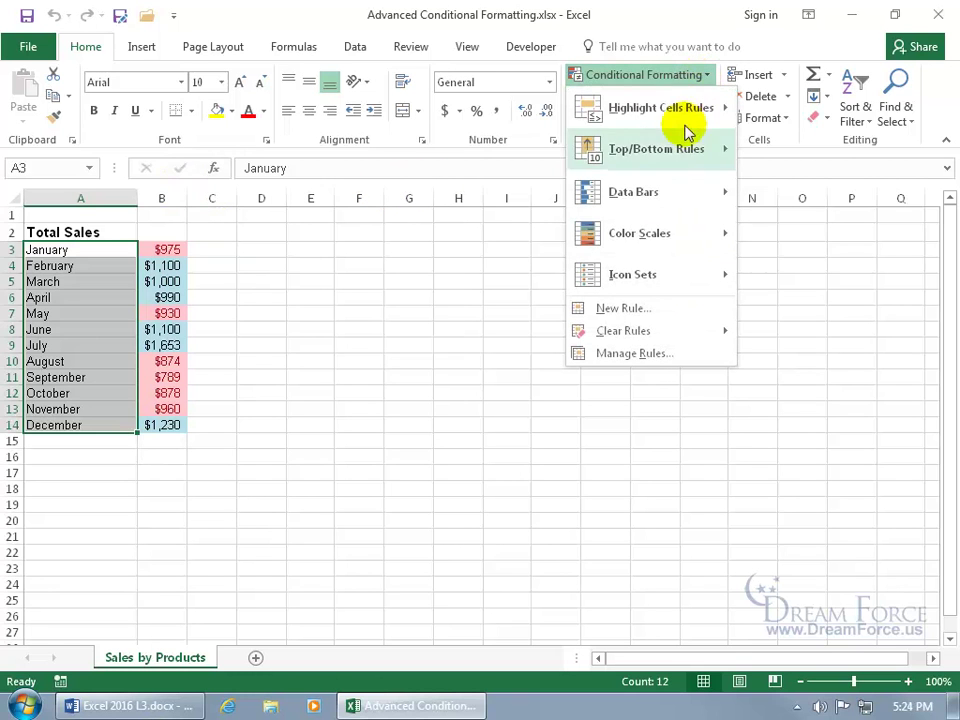
left_click(643, 311)
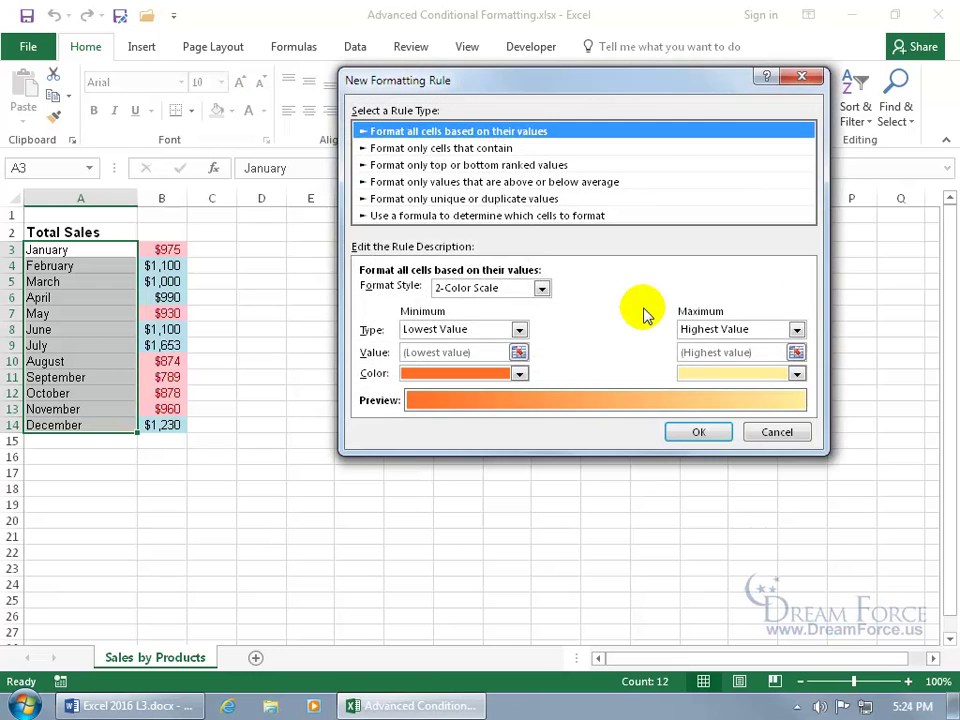
left_click(465, 216)
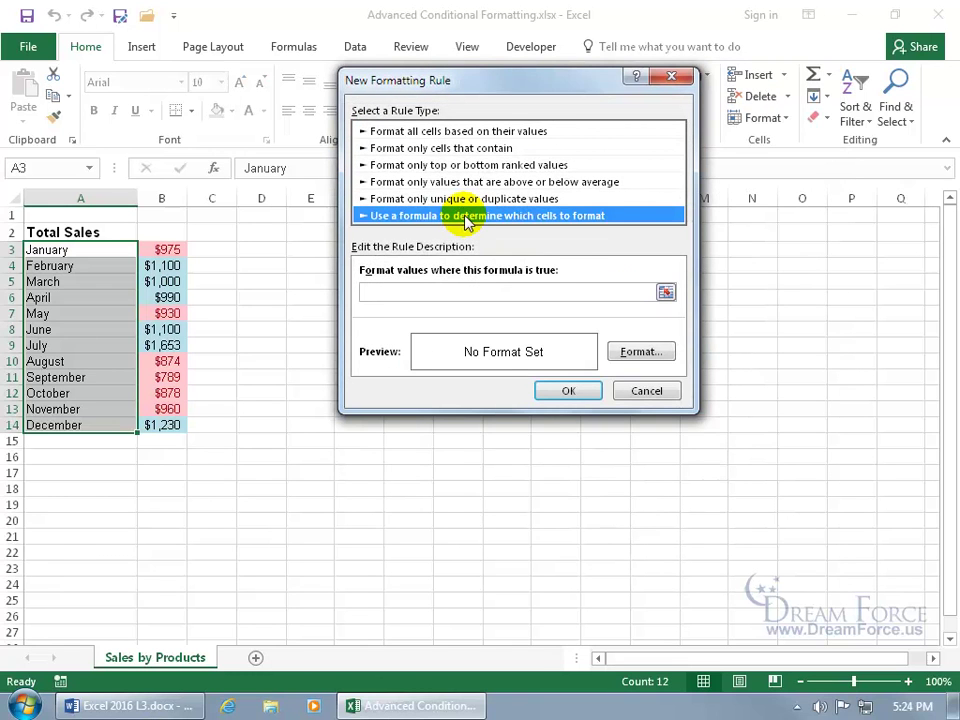
left_click(412, 291)
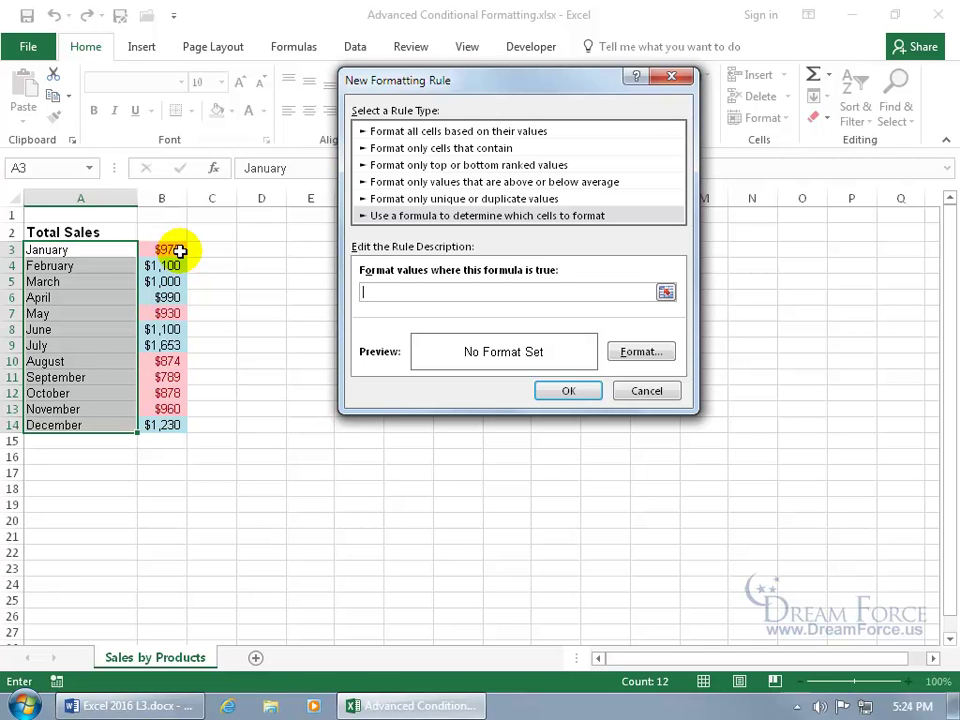
type("=b3>")
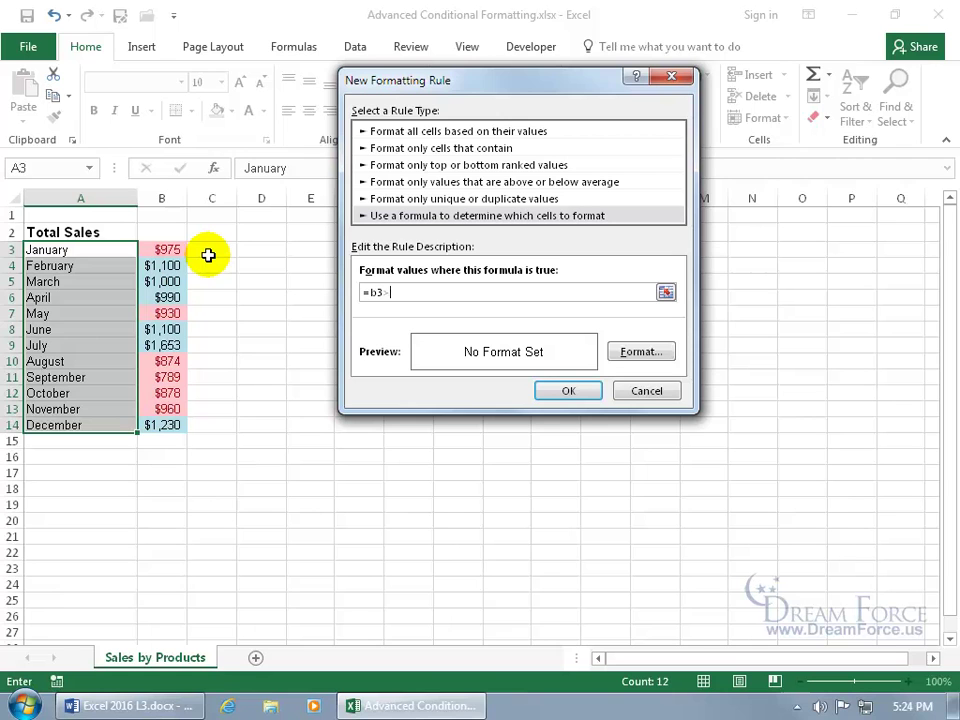
type("1000")
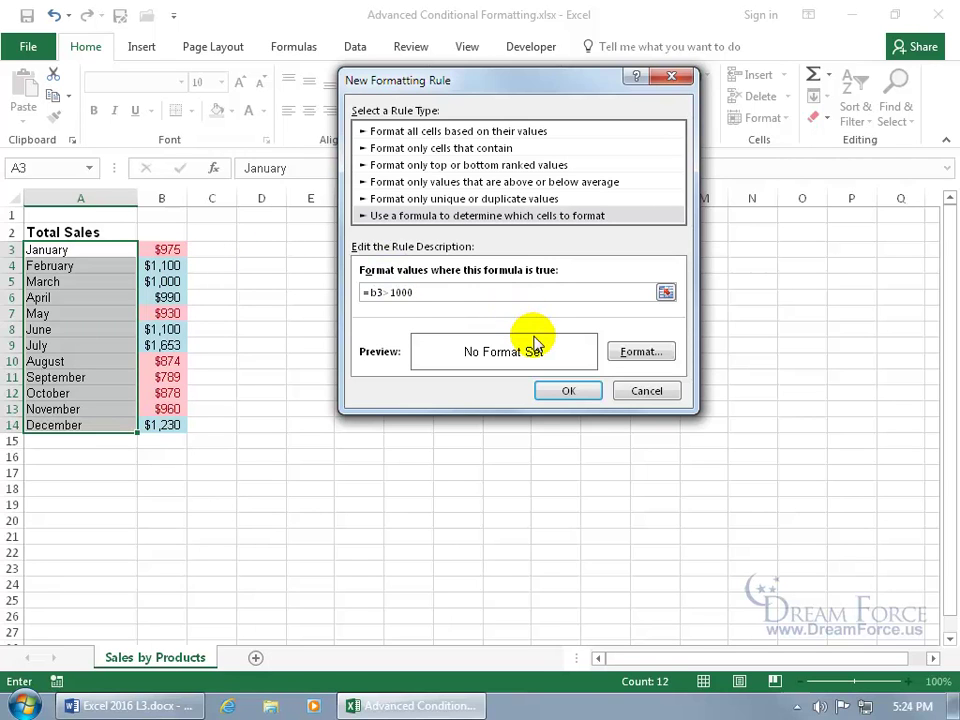
left_click(650, 355)
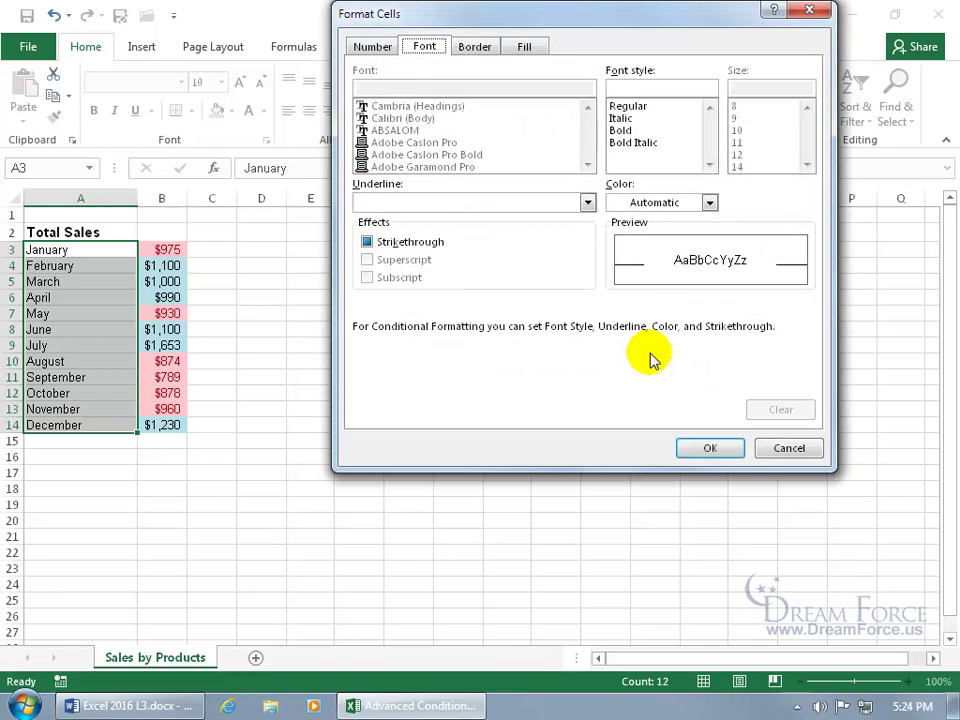
left_click(526, 47)
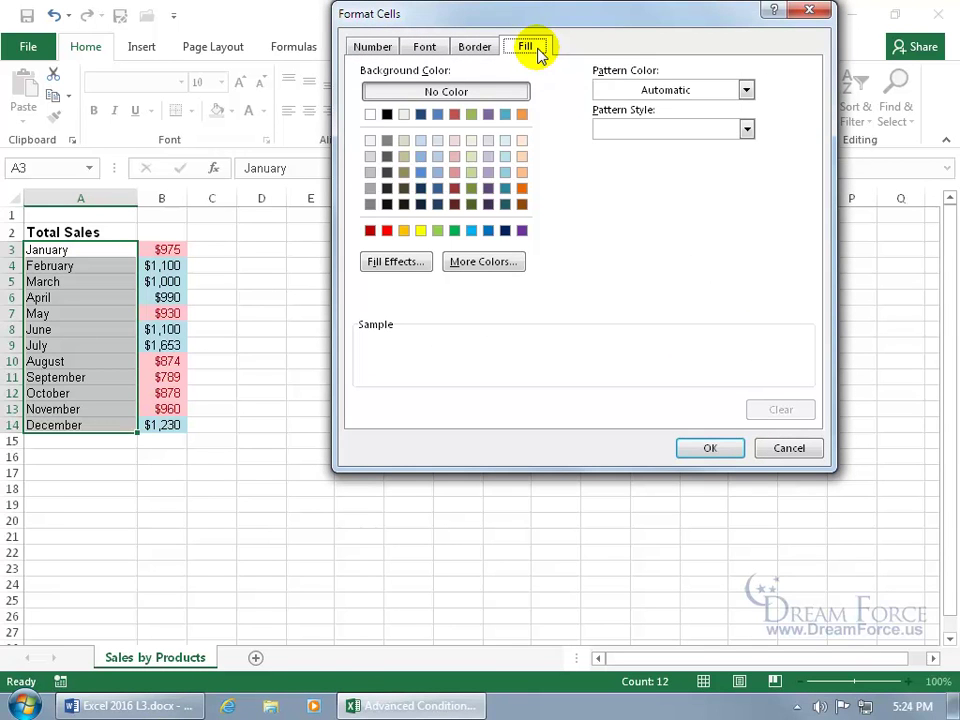
left_click(455, 231)
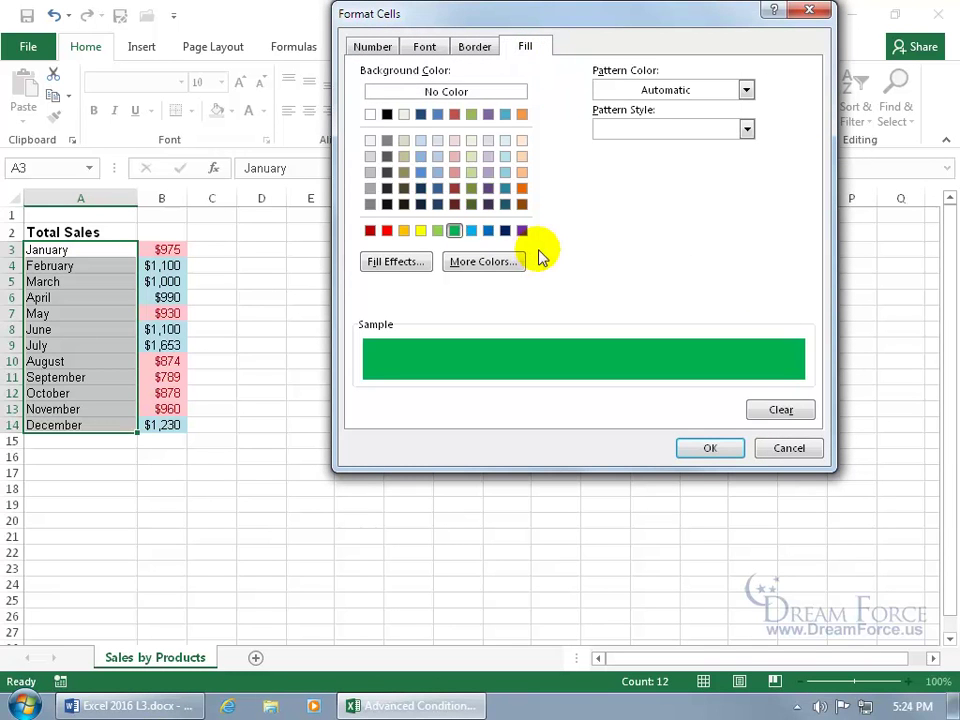
left_click(707, 447)
left_click(570, 391)
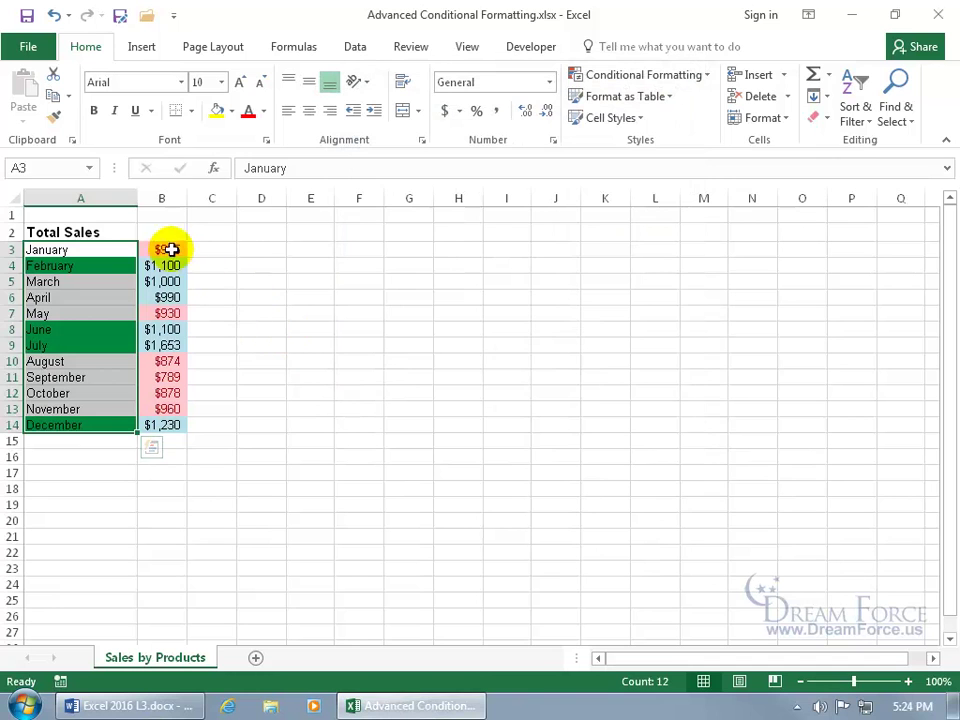
left_click(171, 249)
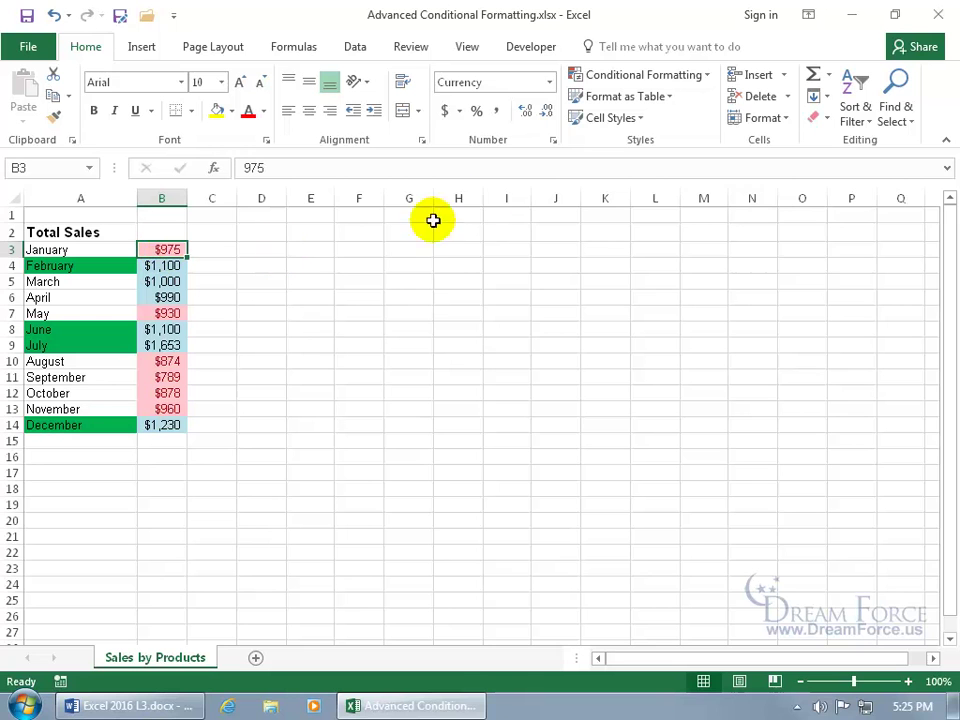
Step: Change the worksheet's month-highlighting formula rule from =B3>1000 to =B$3>1000
left_click(679, 77)
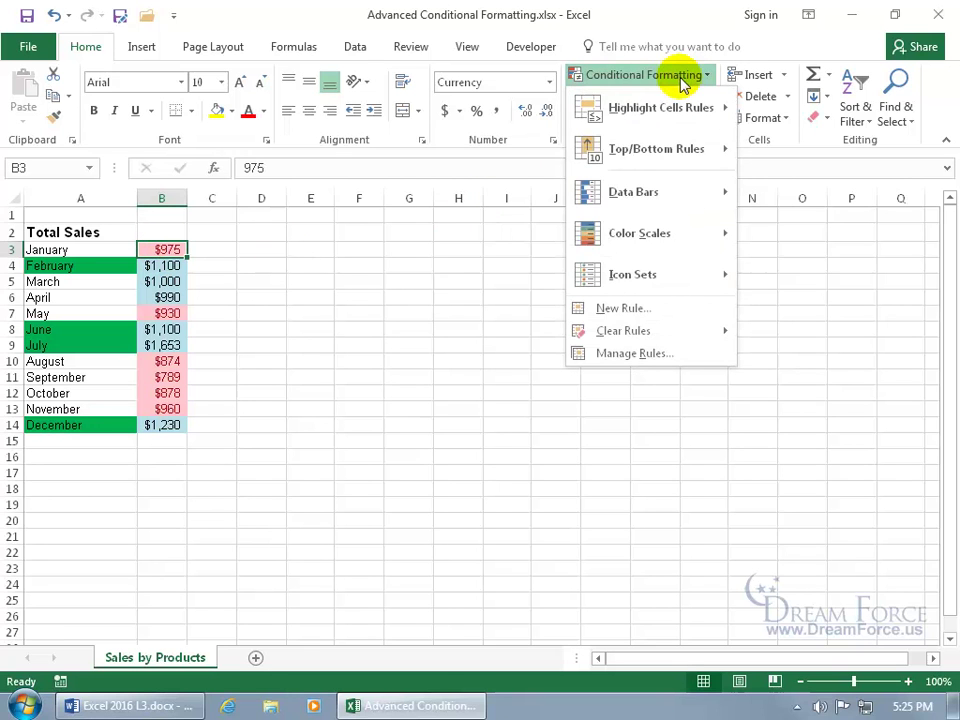
left_click(666, 356)
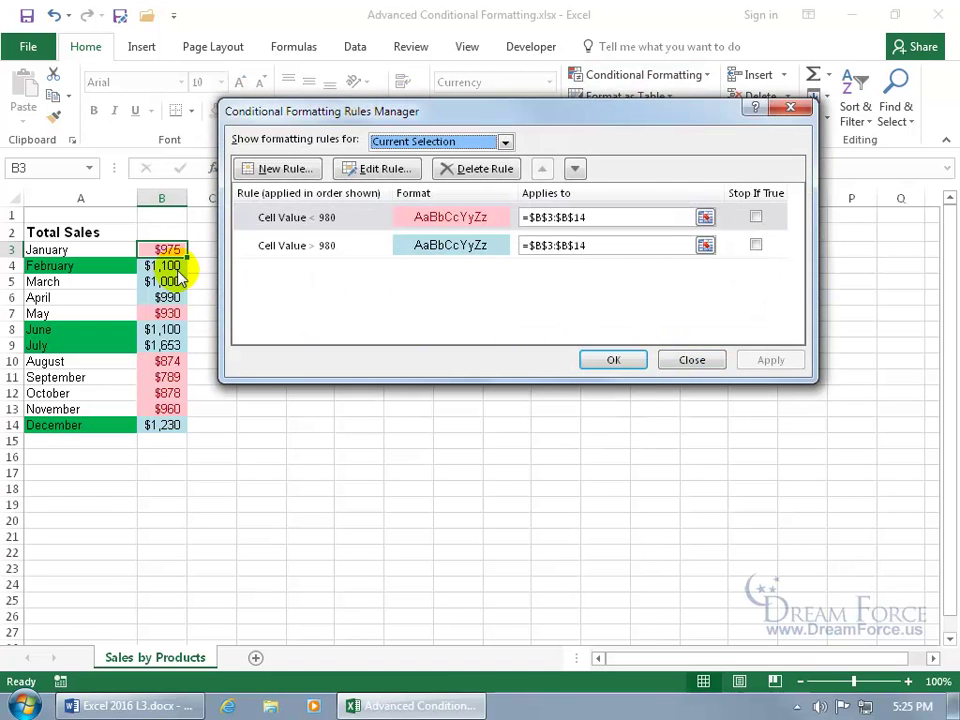
left_click(505, 143)
left_click(472, 171)
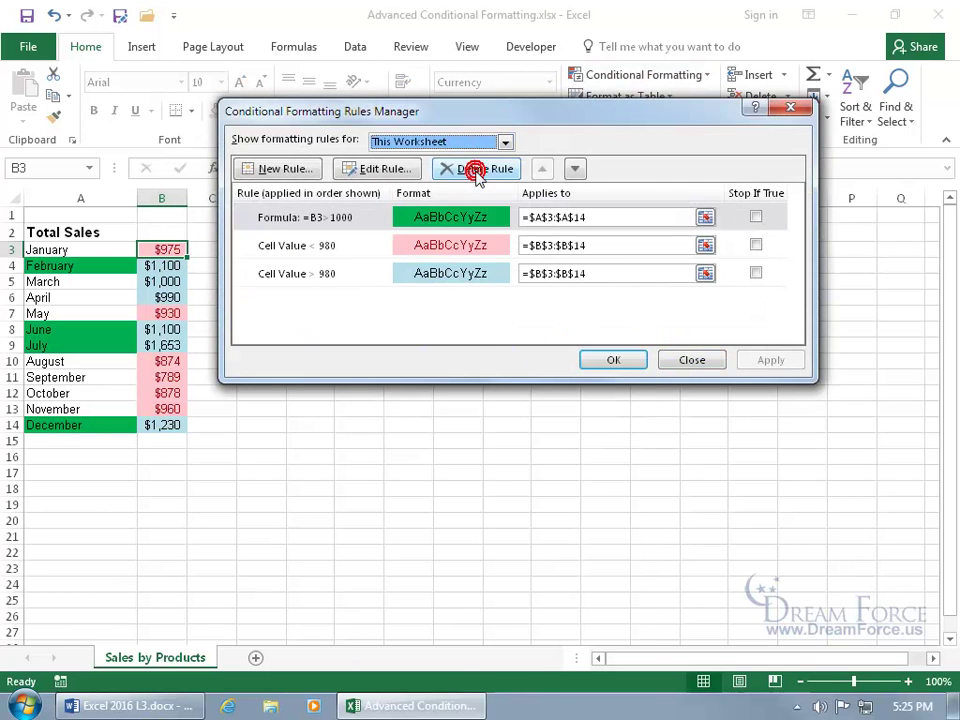
left_click(333, 222)
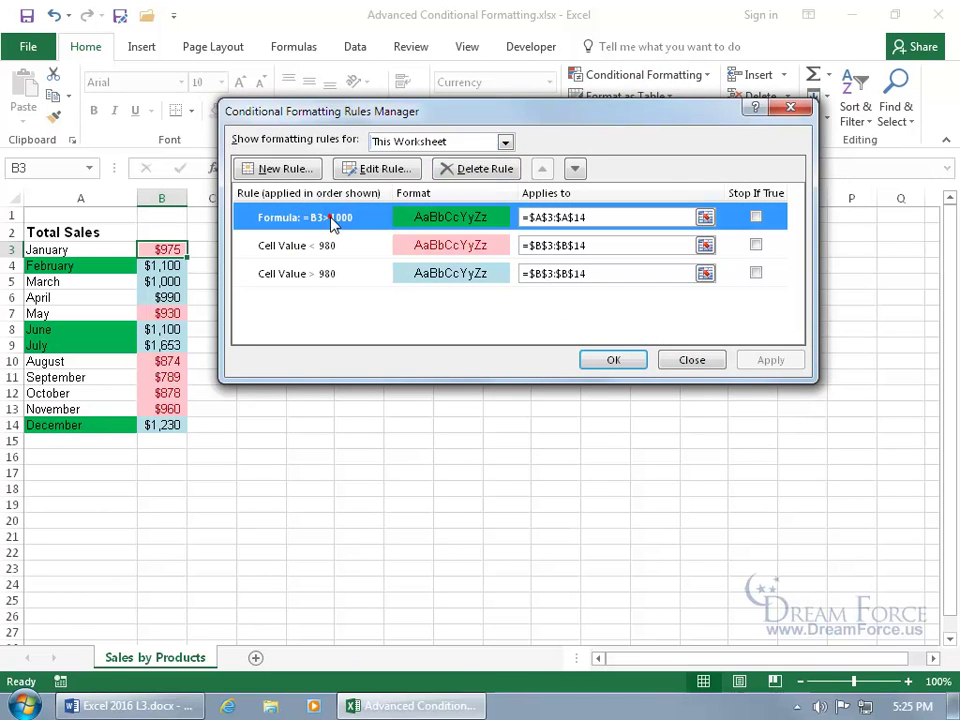
double_click(333, 222)
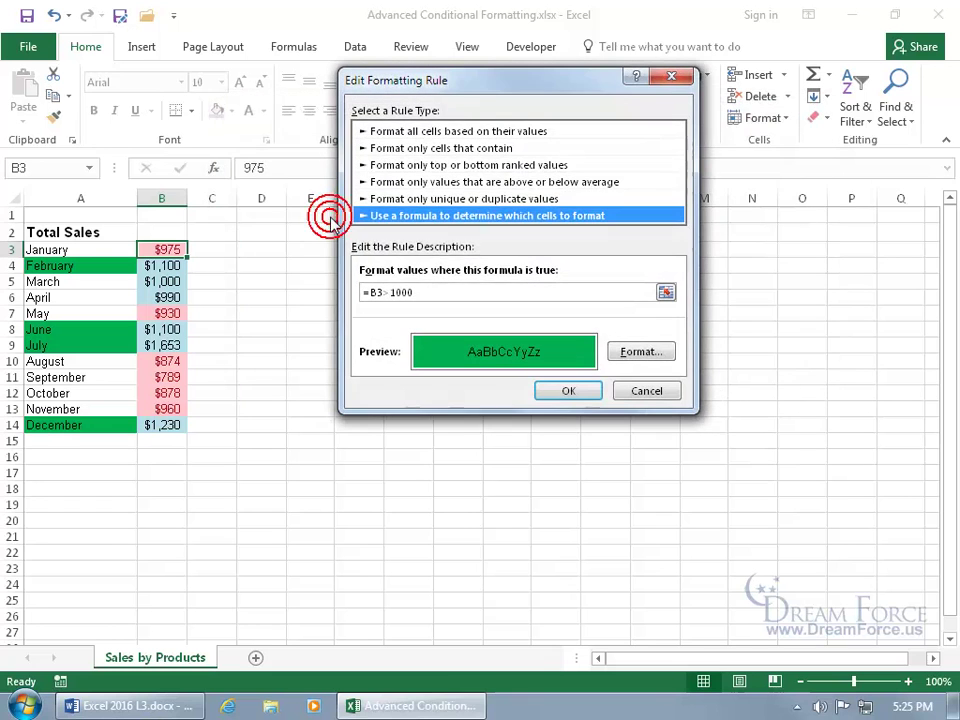
left_click(374, 292)
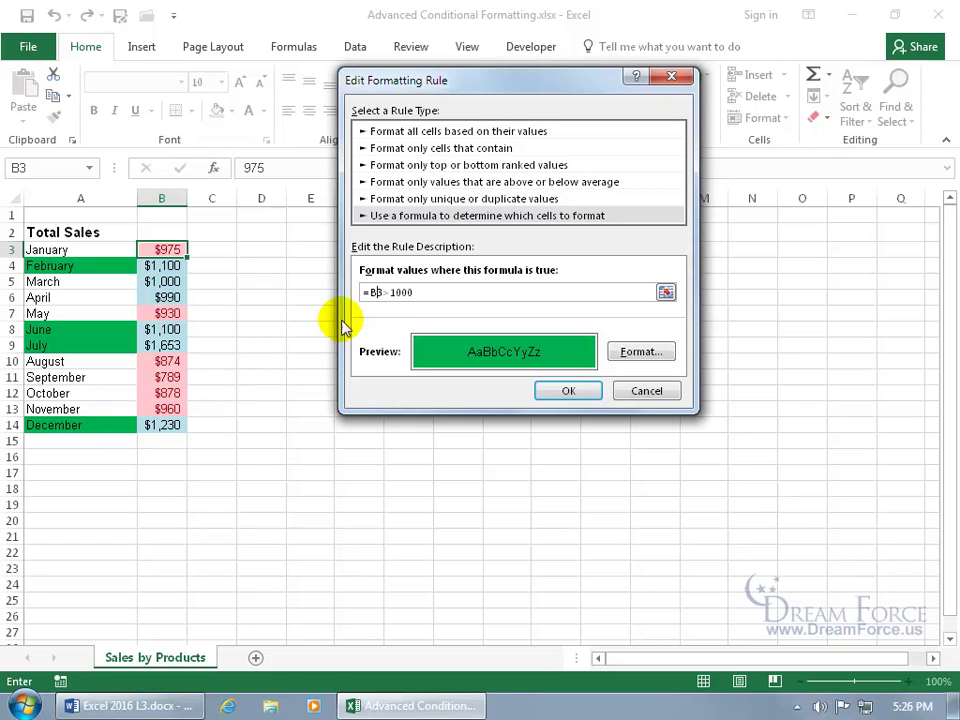
left_click(375, 301)
type("$")
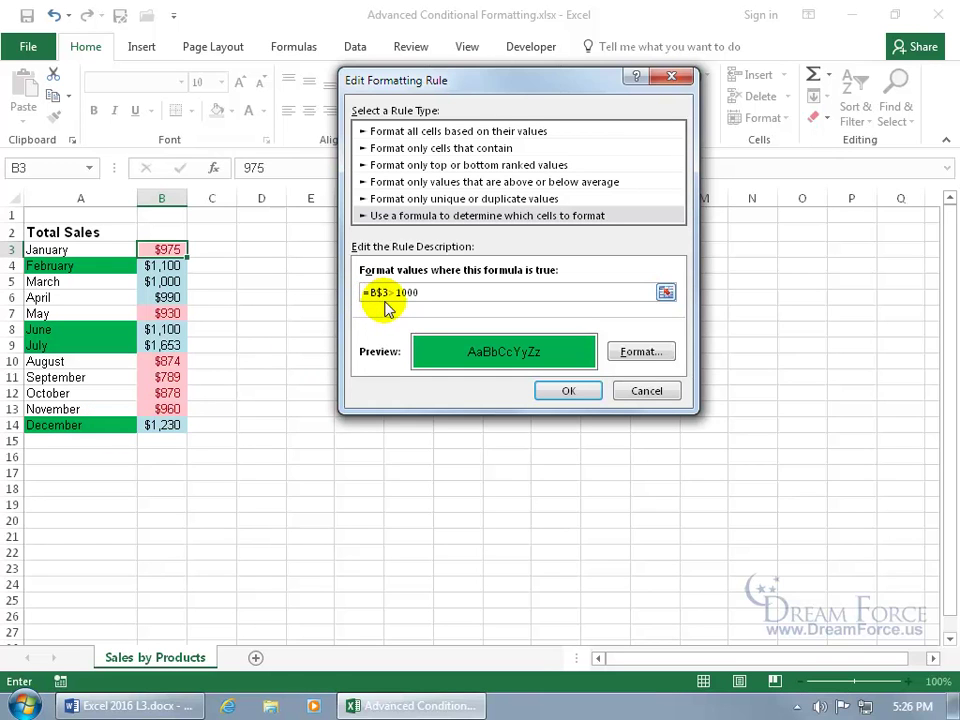
left_click(569, 392)
left_click(607, 362)
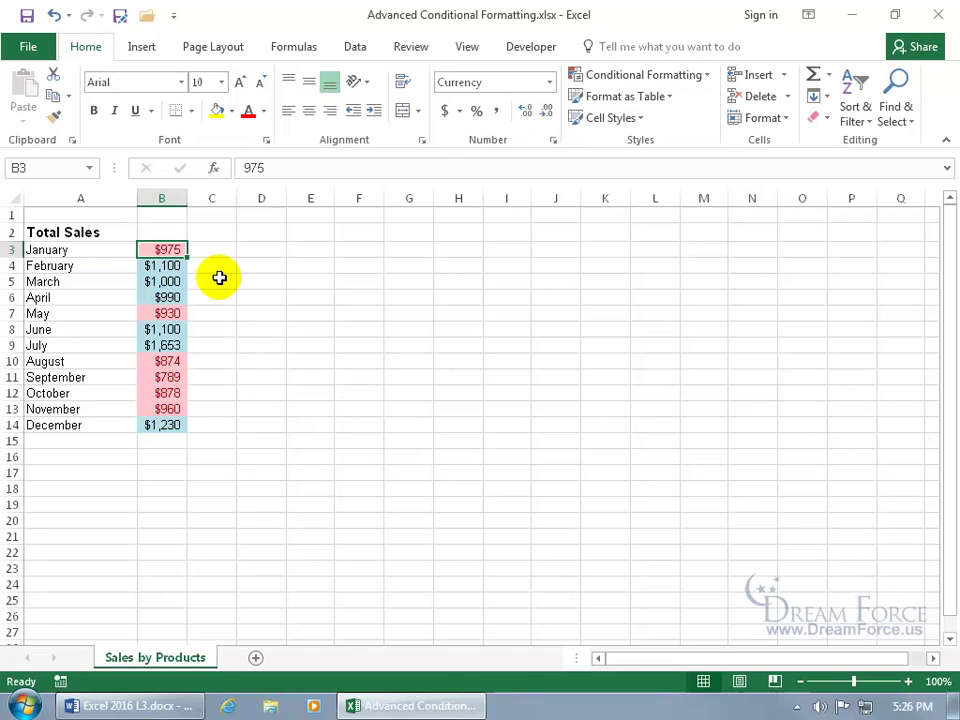
Step: For the month names in A3:A14, remove the $ so the rule reads =B3>1000 again
left_click_drag(124, 249, 122, 424)
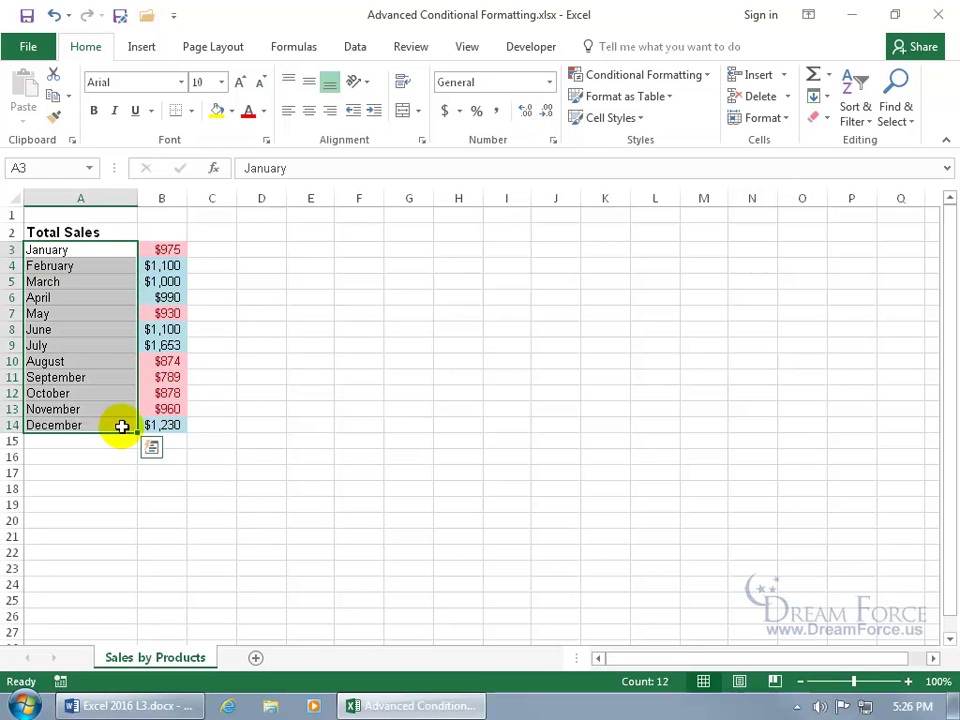
left_click(684, 76)
left_click(676, 356)
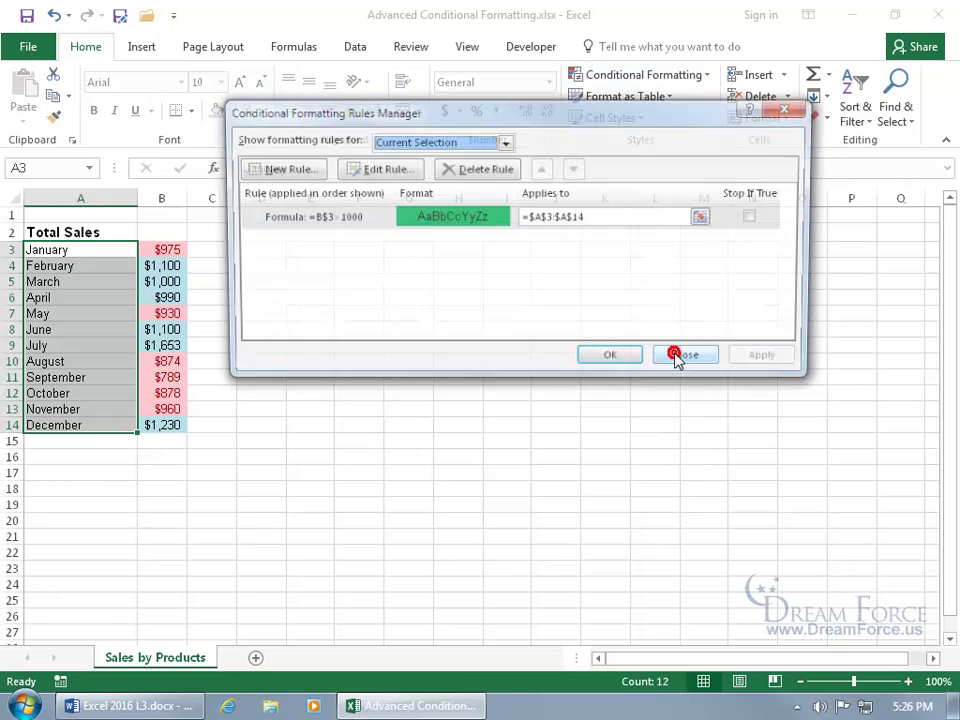
double_click(364, 216)
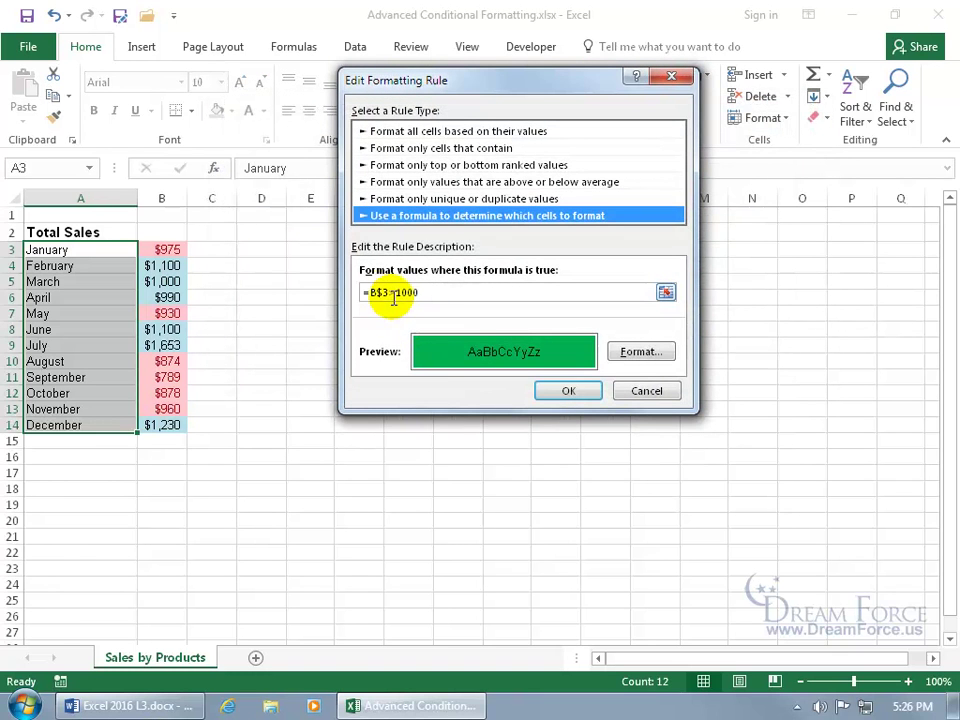
left_click(383, 293)
key("BackSpace")
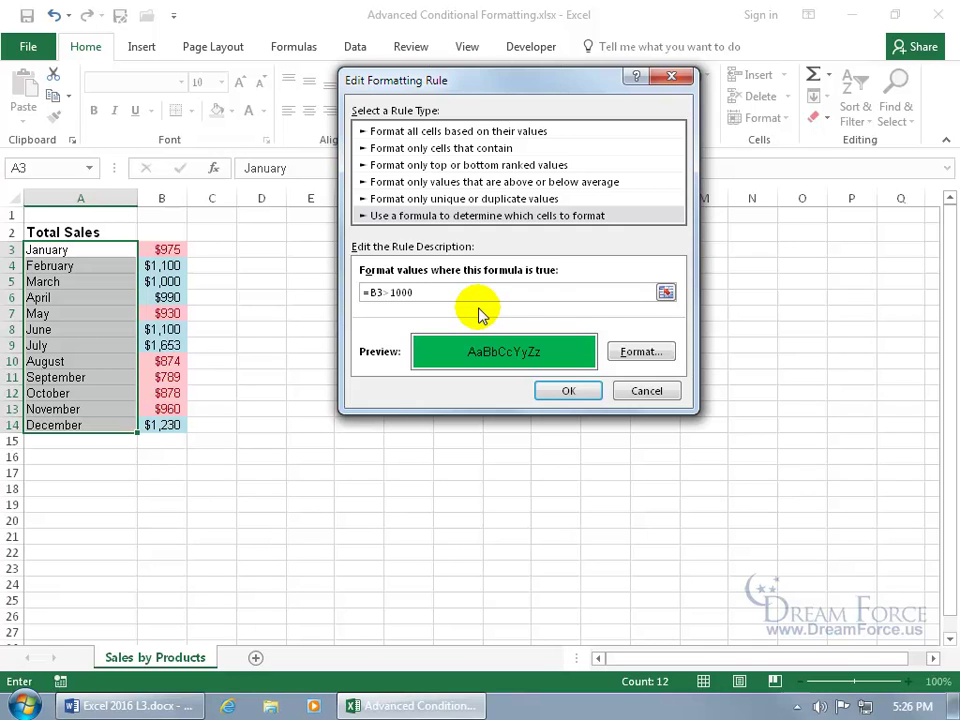
left_click(572, 391)
left_click(624, 358)
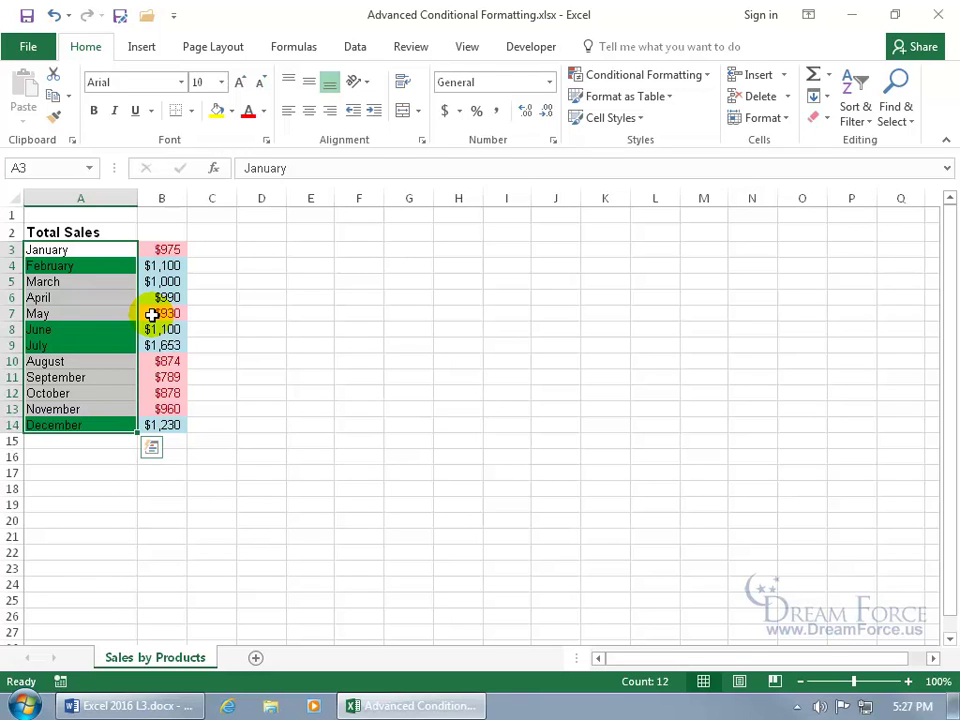
left_click_drag(167, 250, 171, 425)
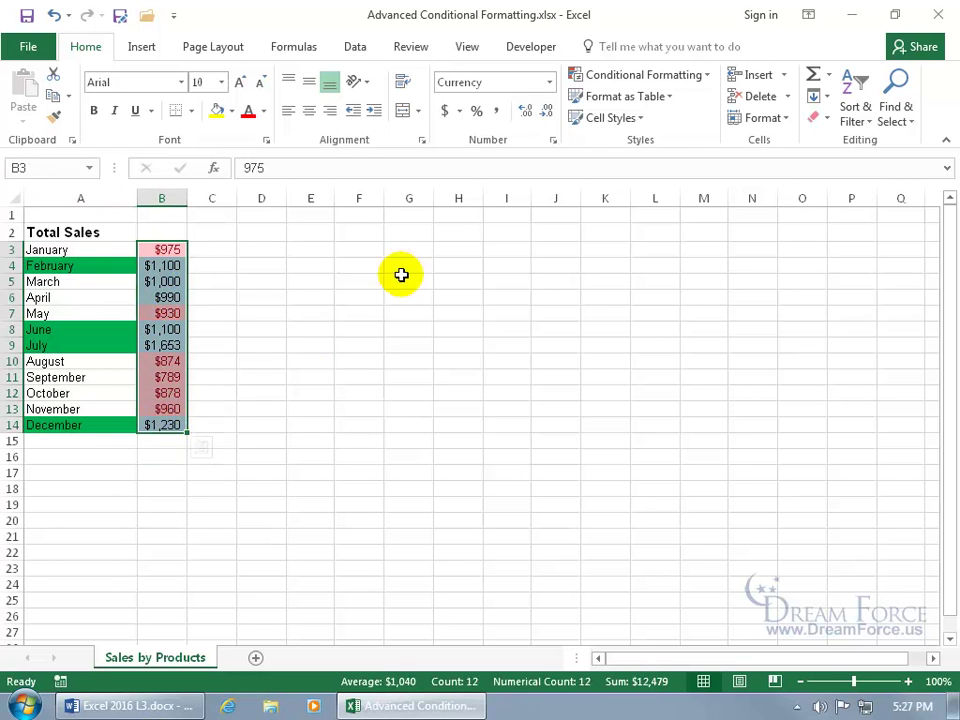
left_click(652, 78)
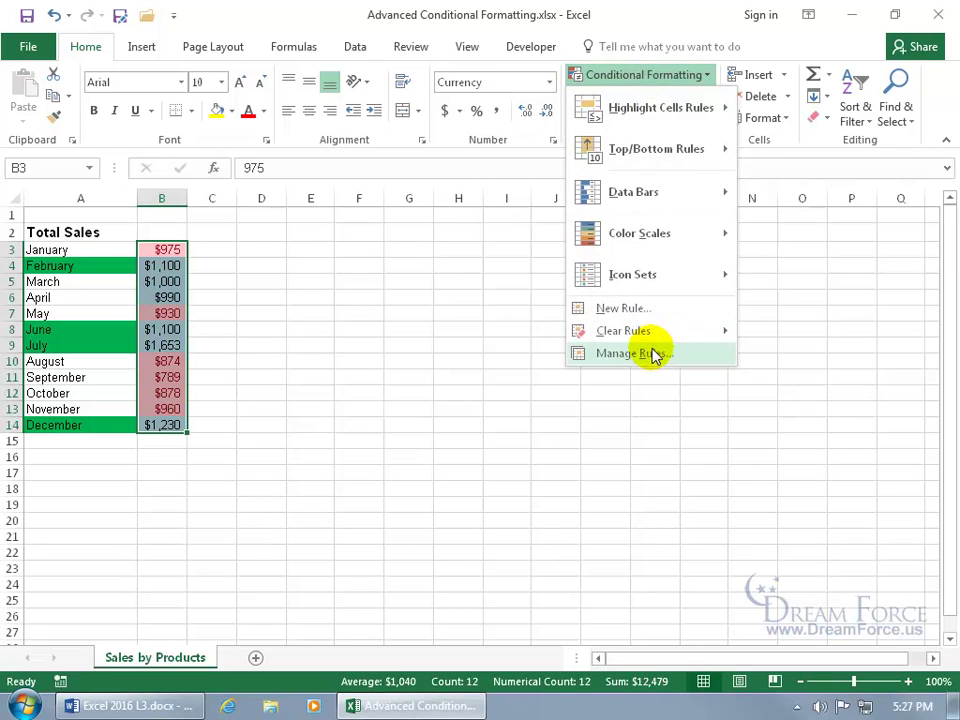
left_click(650, 353)
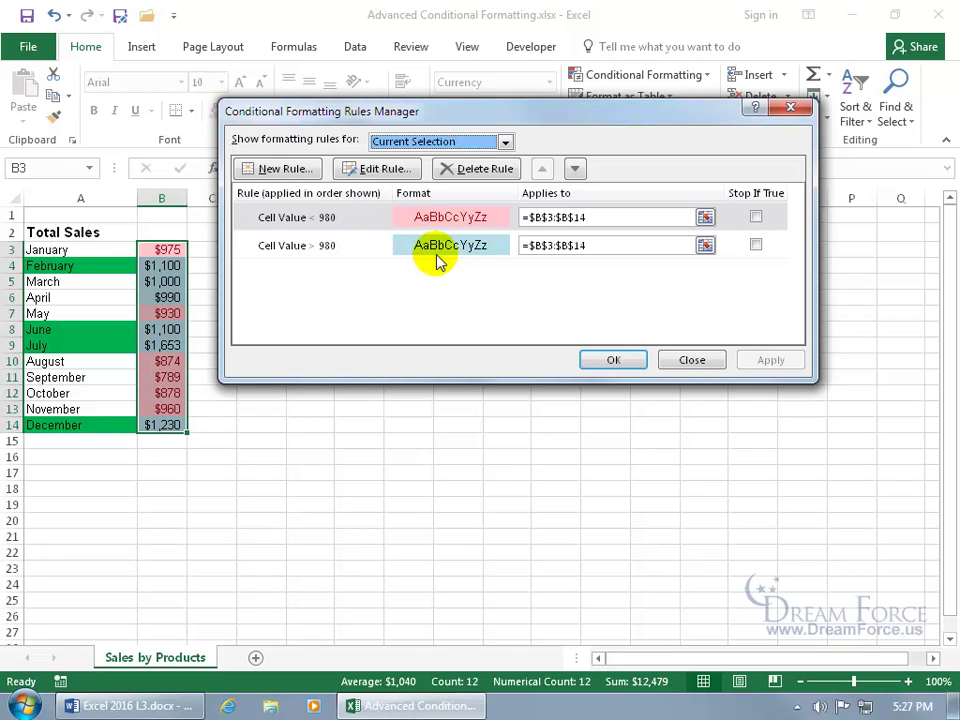
left_click(683, 361)
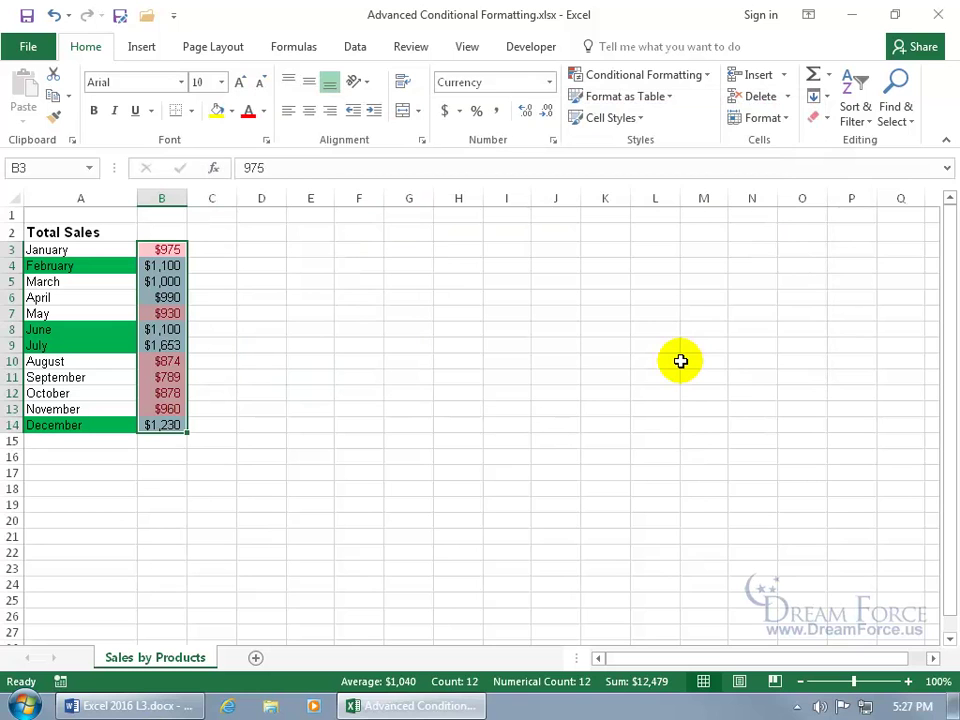
left_click(127, 304)
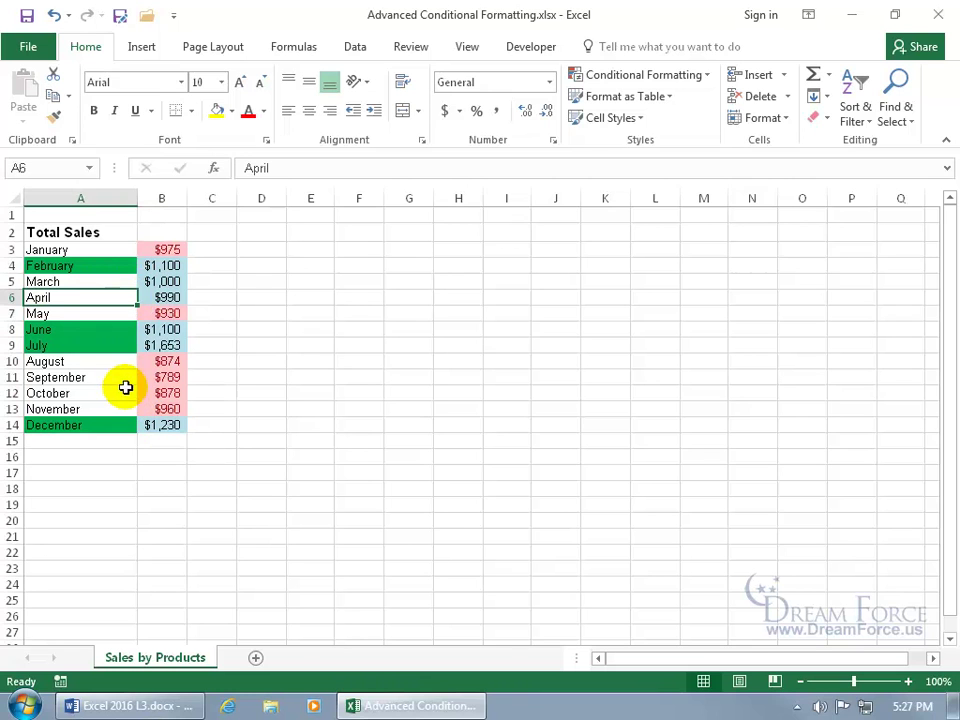
Step: Sort the sales table by column B cell colour with pink on top
left_click(355, 48)
left_click(355, 50)
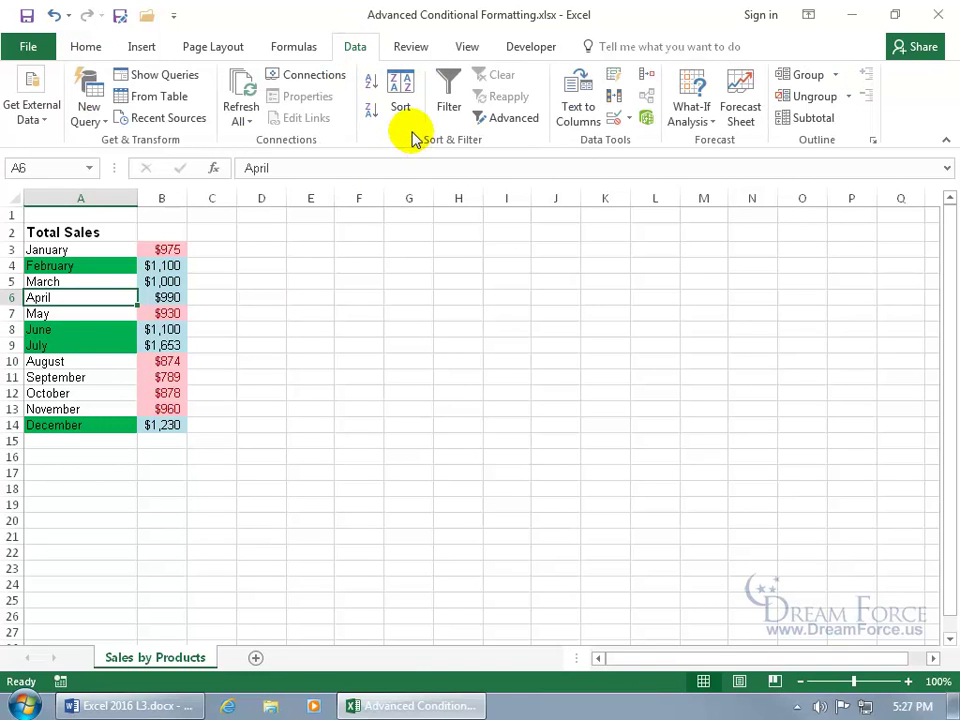
left_click(401, 95)
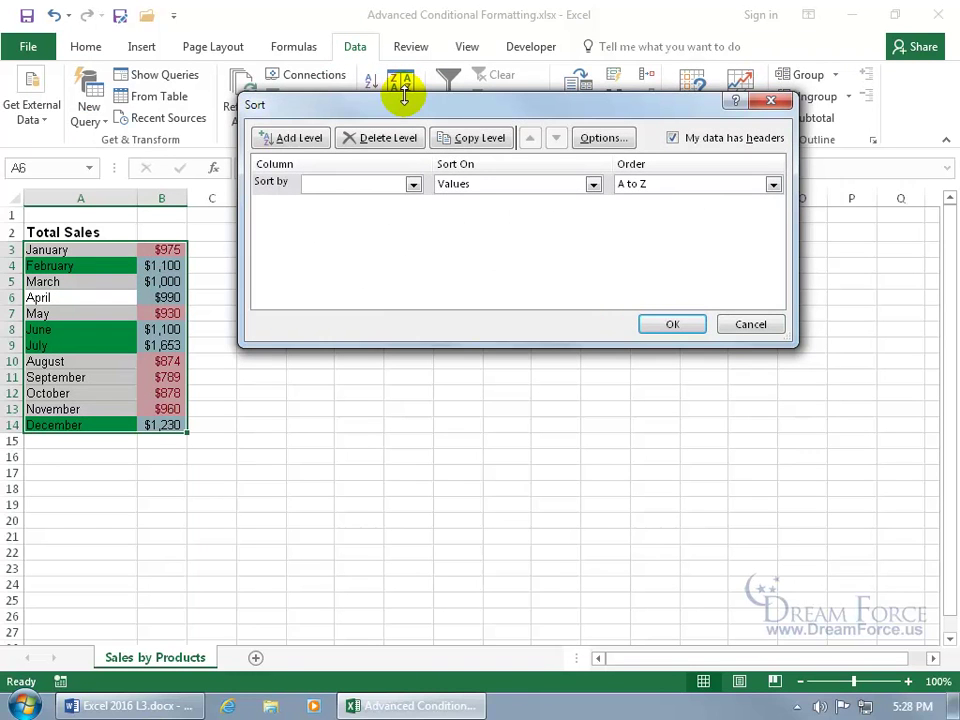
left_click(413, 183)
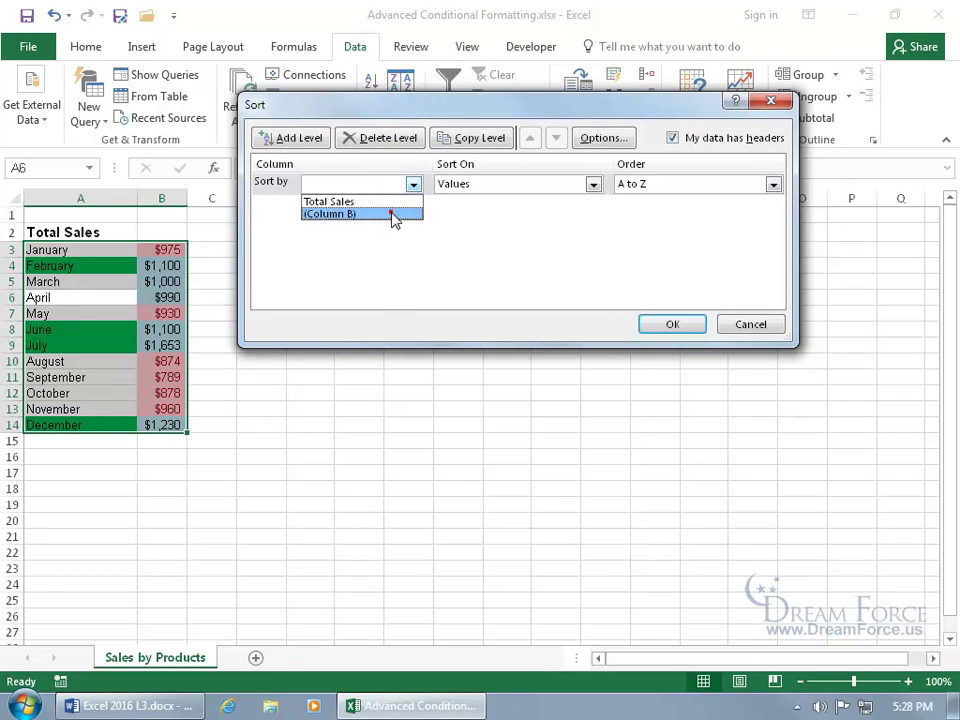
left_click(390, 212)
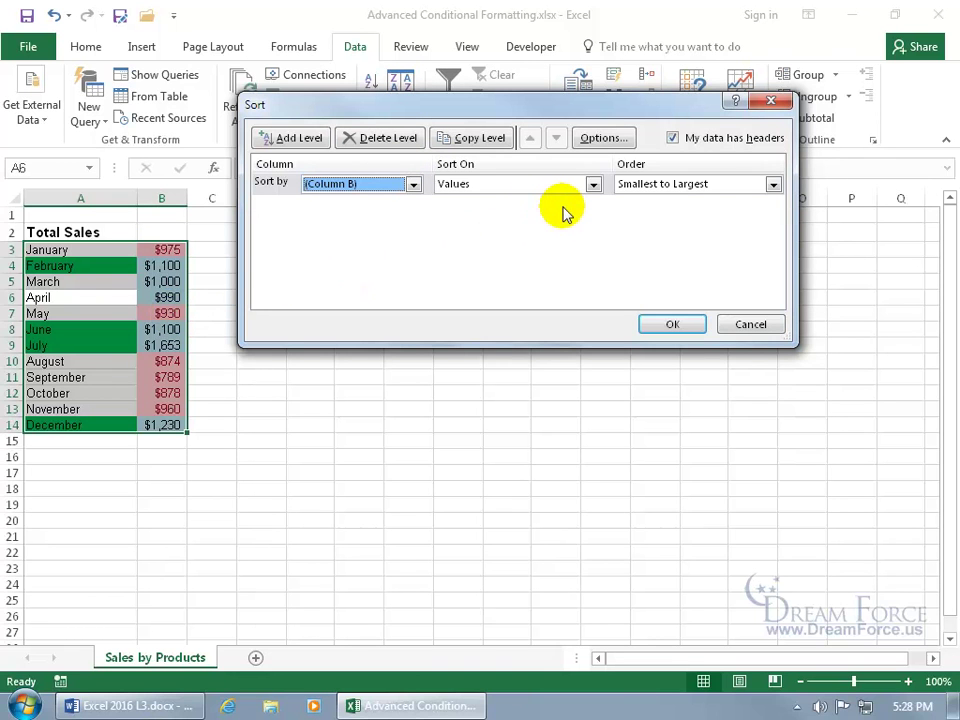
left_click(593, 184)
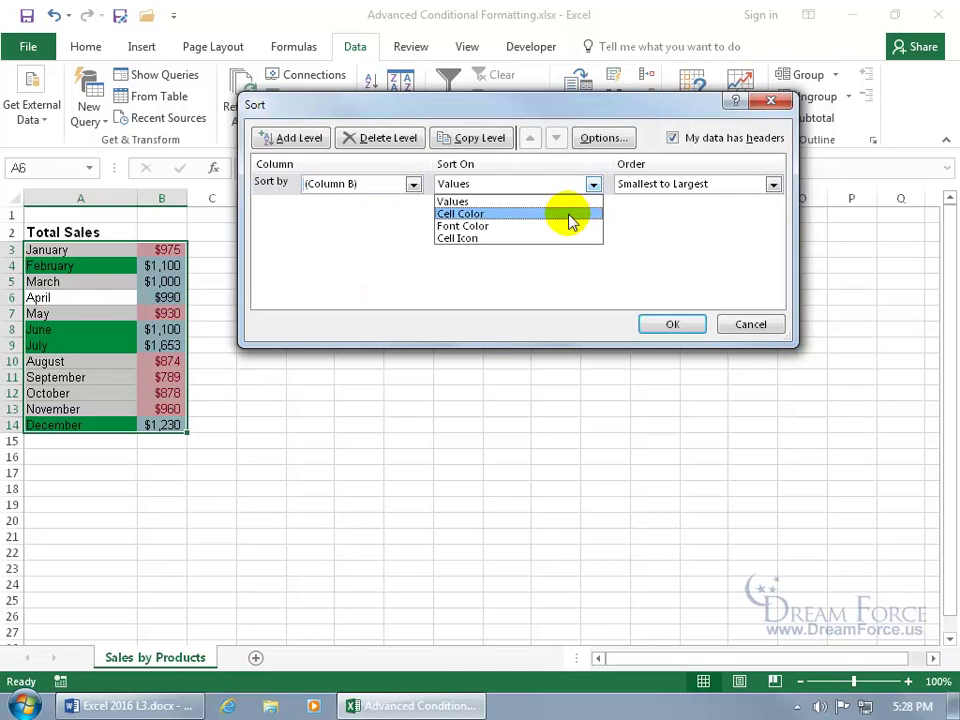
left_click(568, 213)
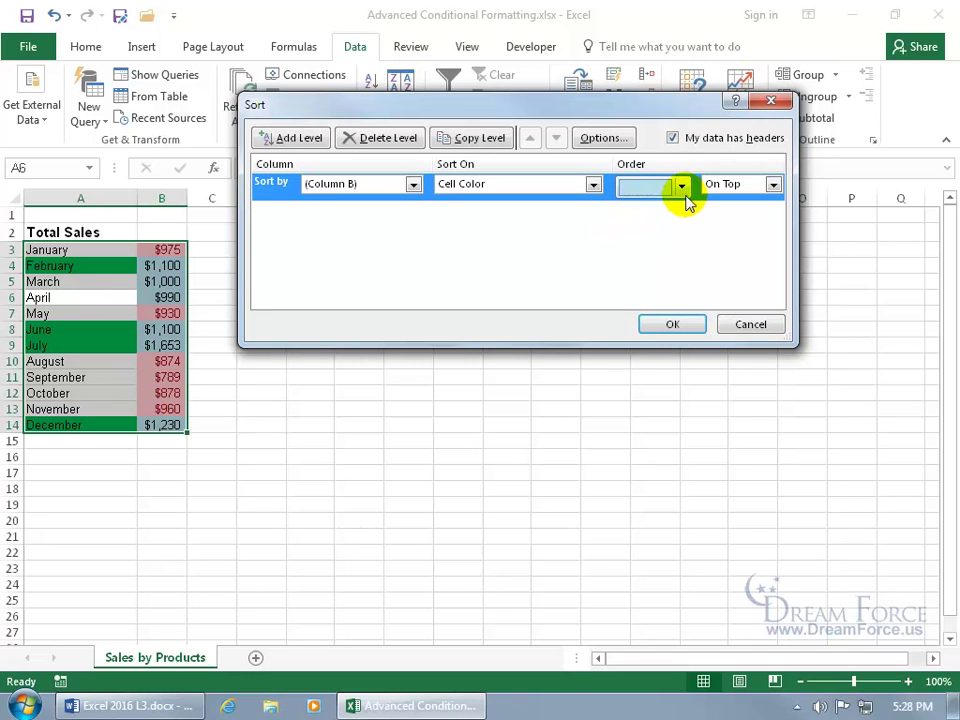
left_click(683, 188)
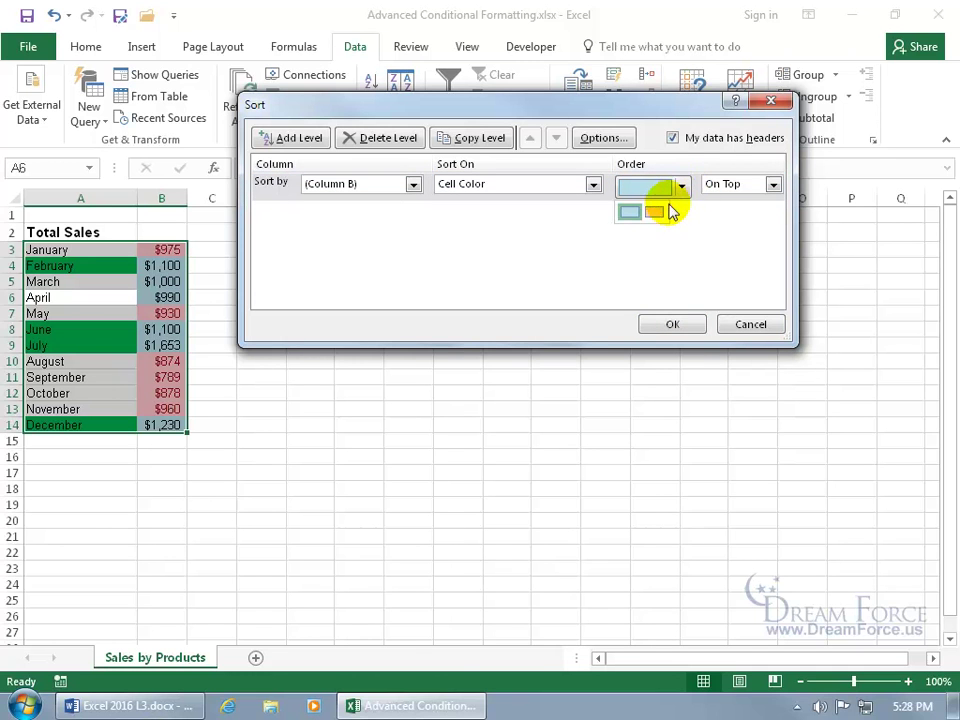
left_click(656, 213)
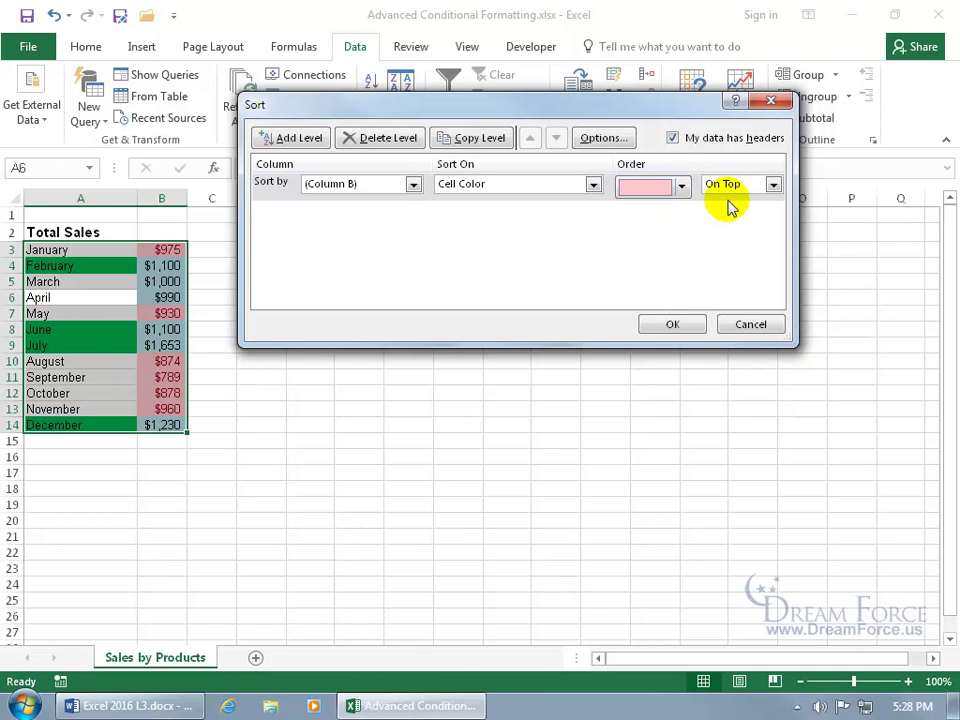
left_click(675, 322)
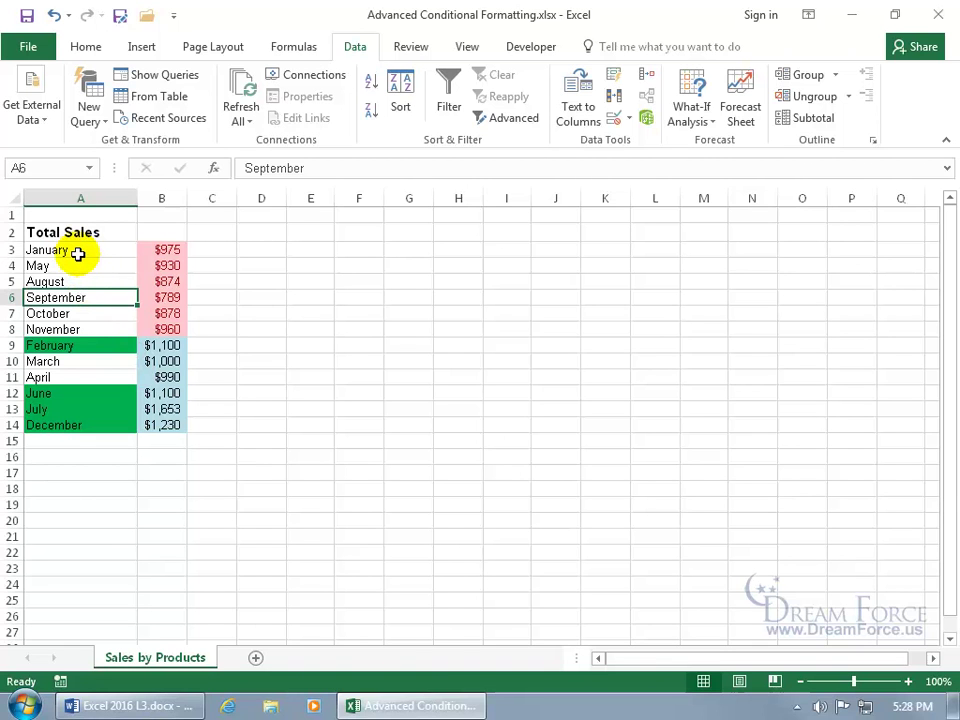
Step: Sort Total Sales by values using the January–December custom month list
left_click(400, 105)
left_click(413, 184)
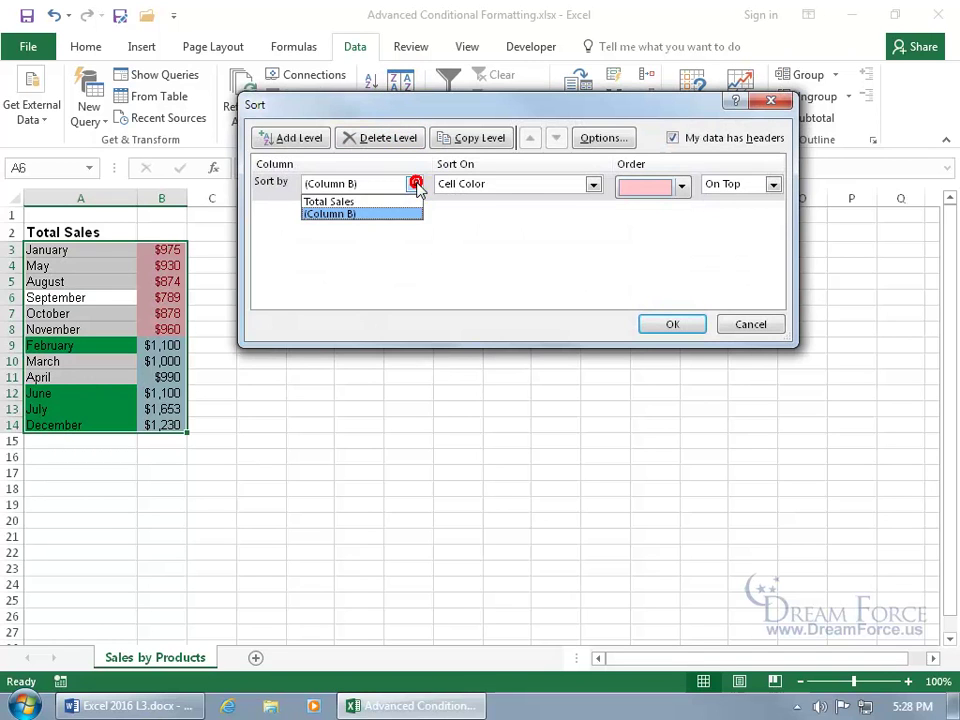
left_click(389, 202)
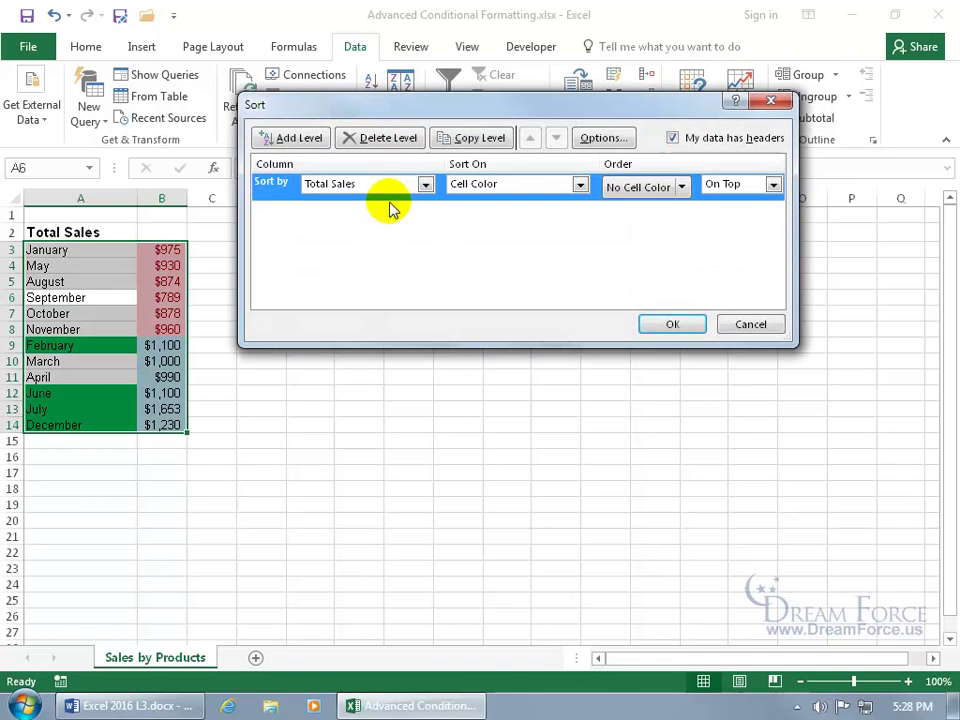
left_click(579, 184)
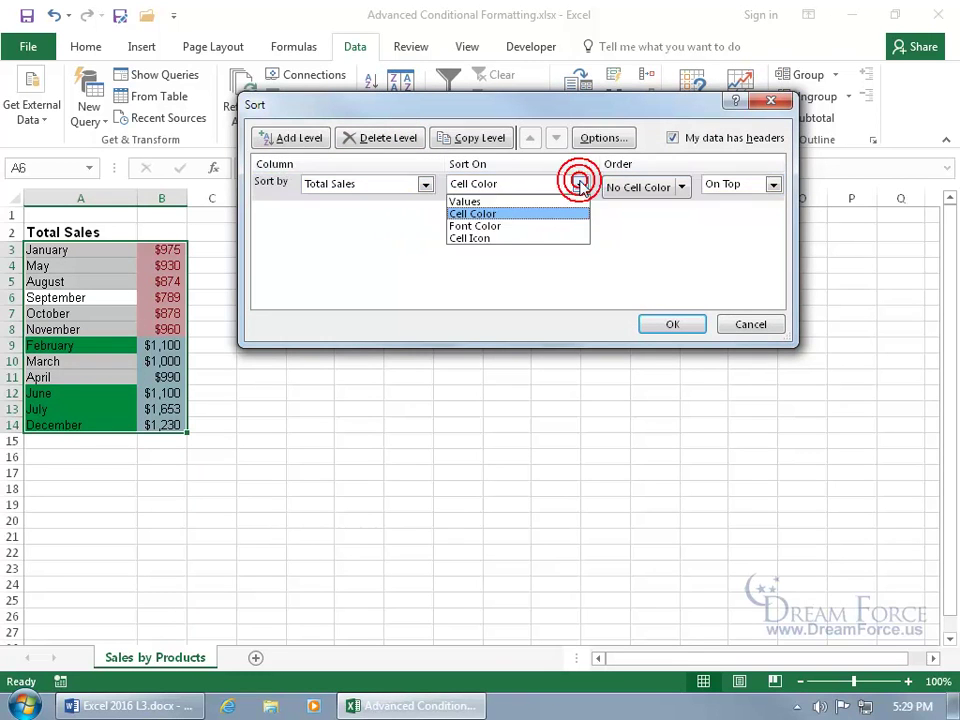
left_click(553, 203)
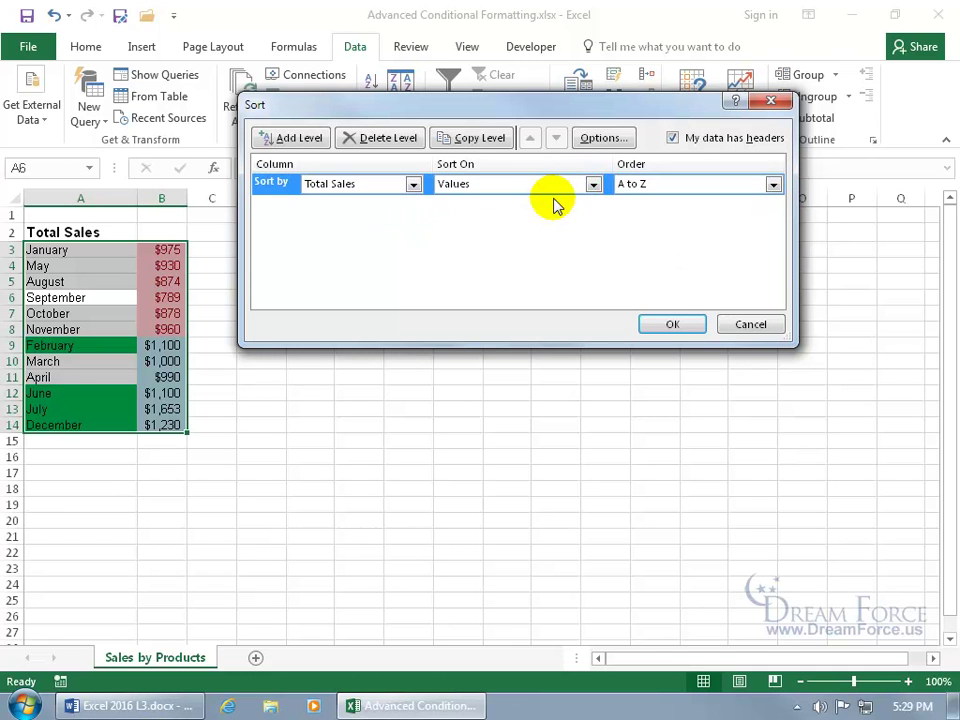
left_click(773, 184)
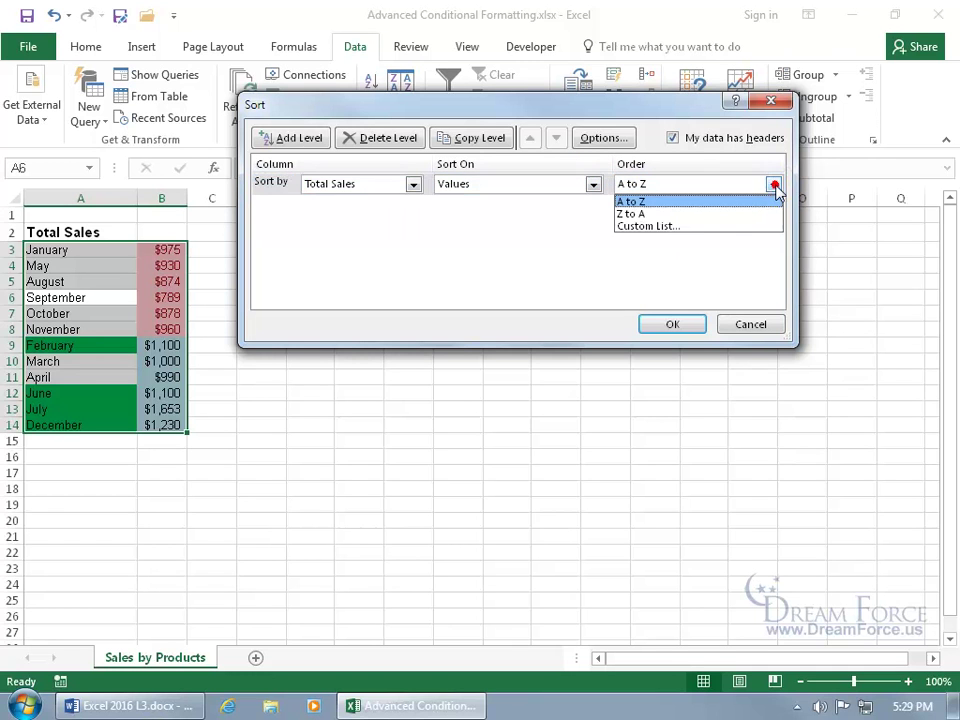
left_click(736, 226)
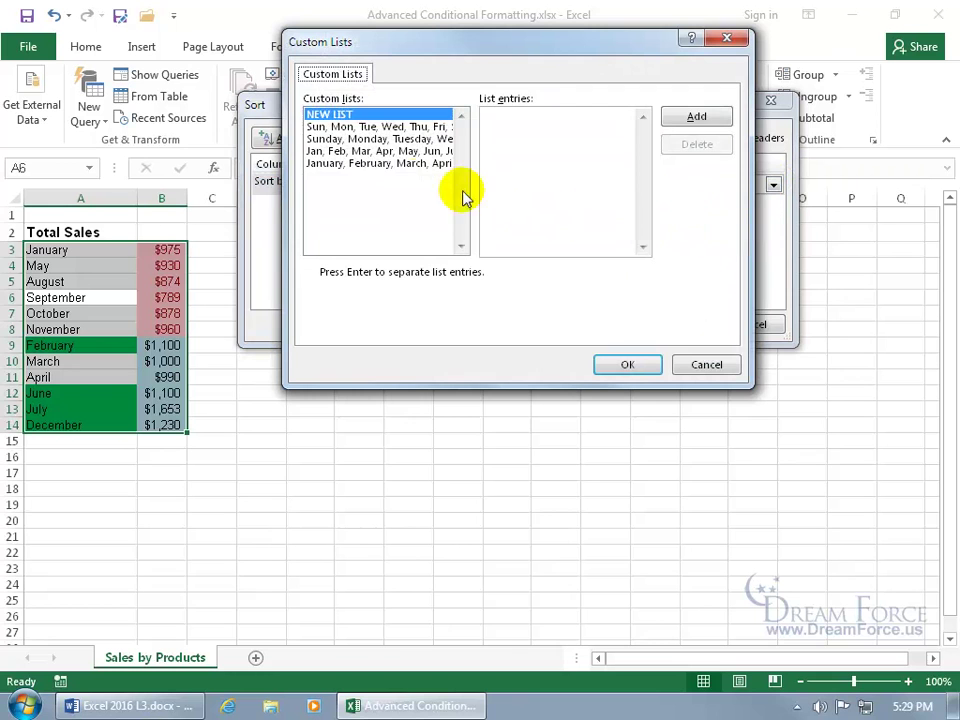
left_click(384, 164)
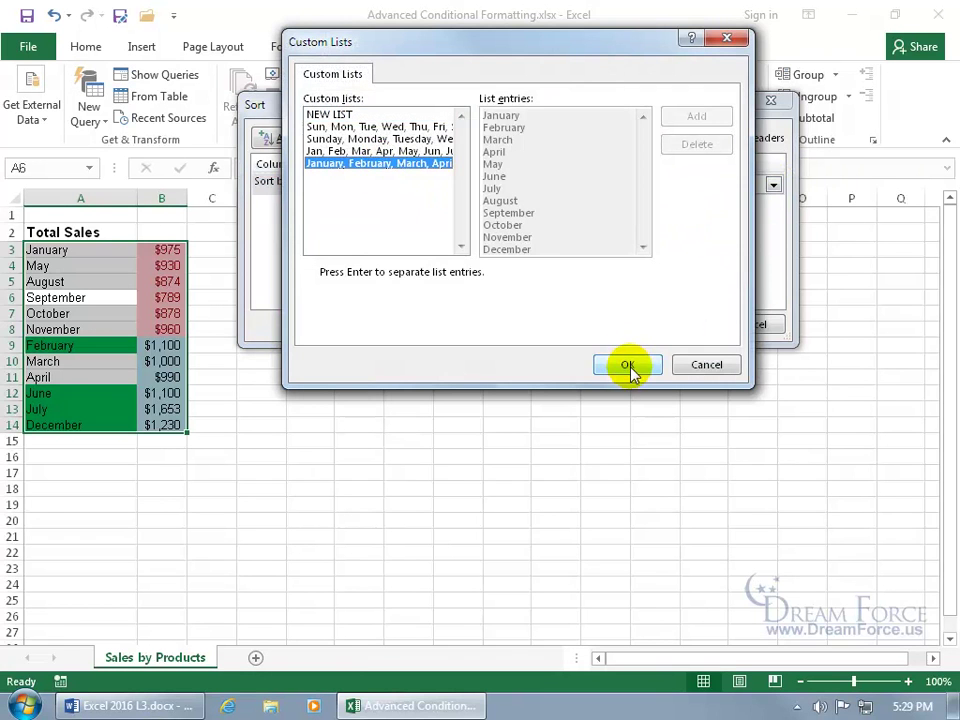
left_click(629, 367)
left_click(670, 324)
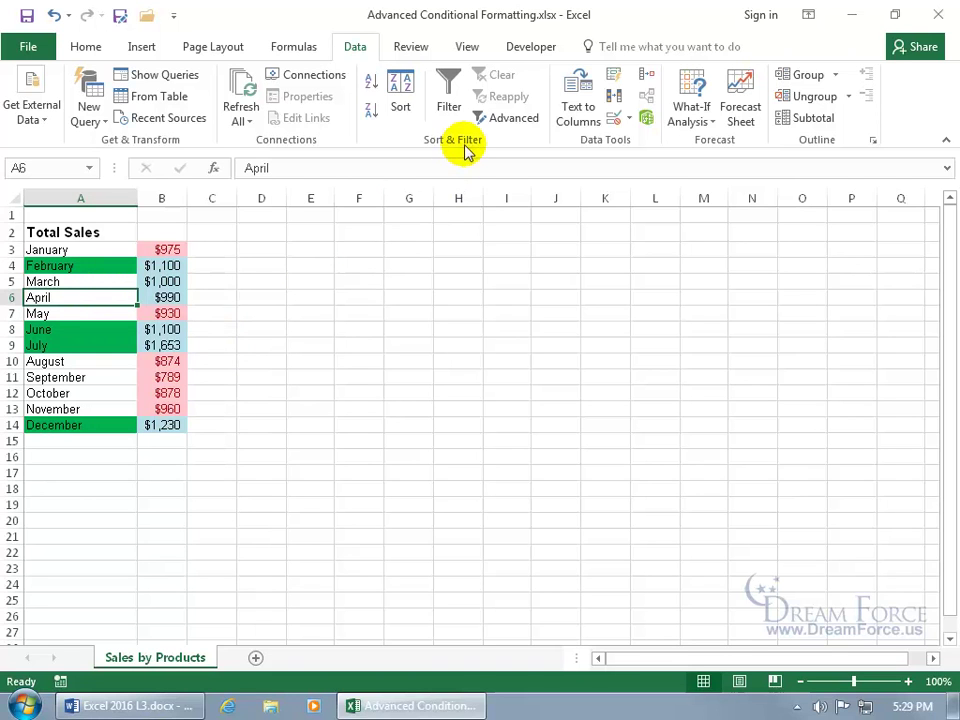
Step: Filter the sales column to pink-coloured months, then clear the filter and turn filtering off
left_click(449, 100)
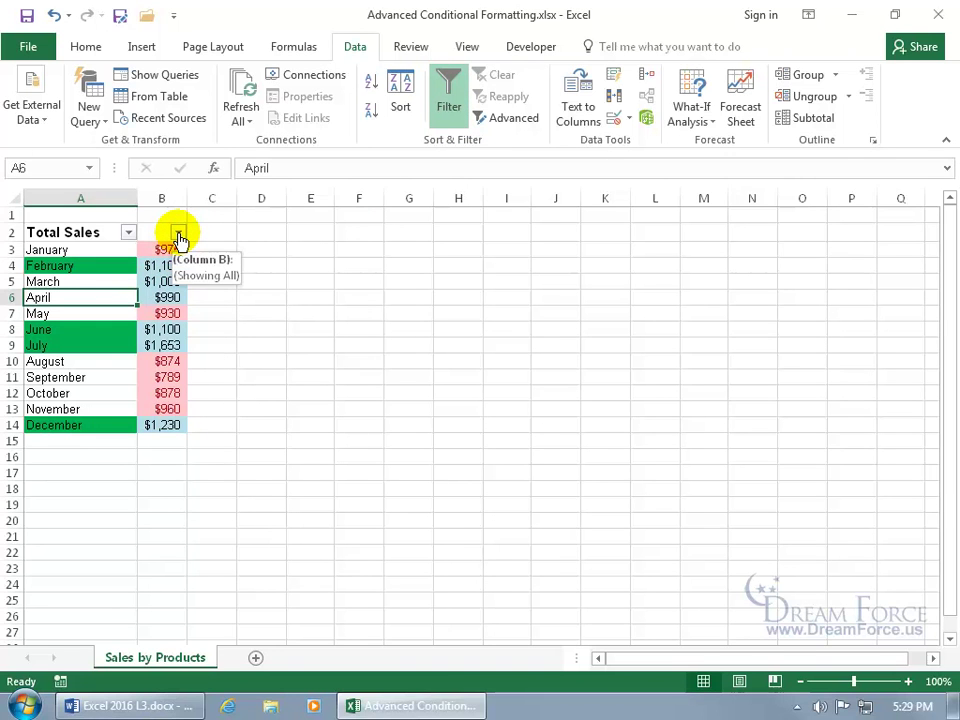
left_click(178, 236)
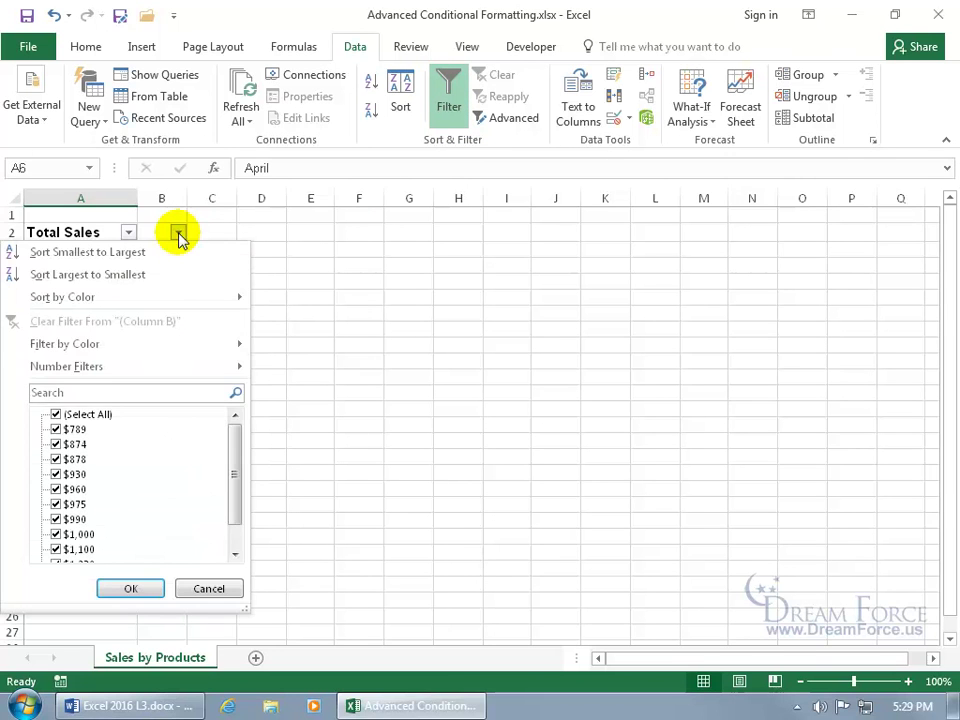
mouse_move(155, 350)
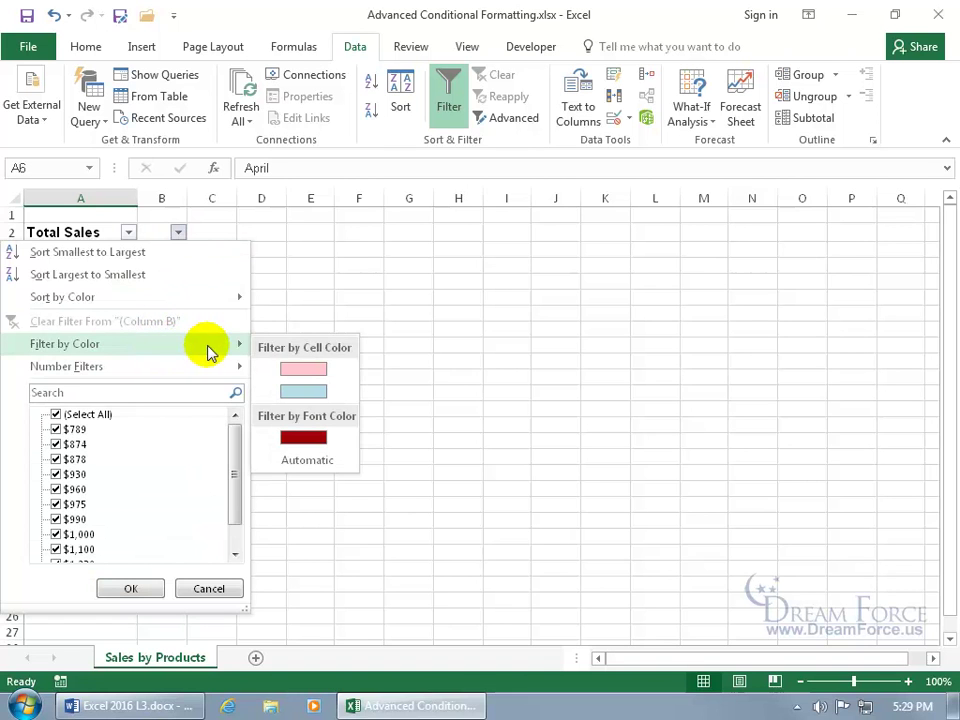
left_click(304, 370)
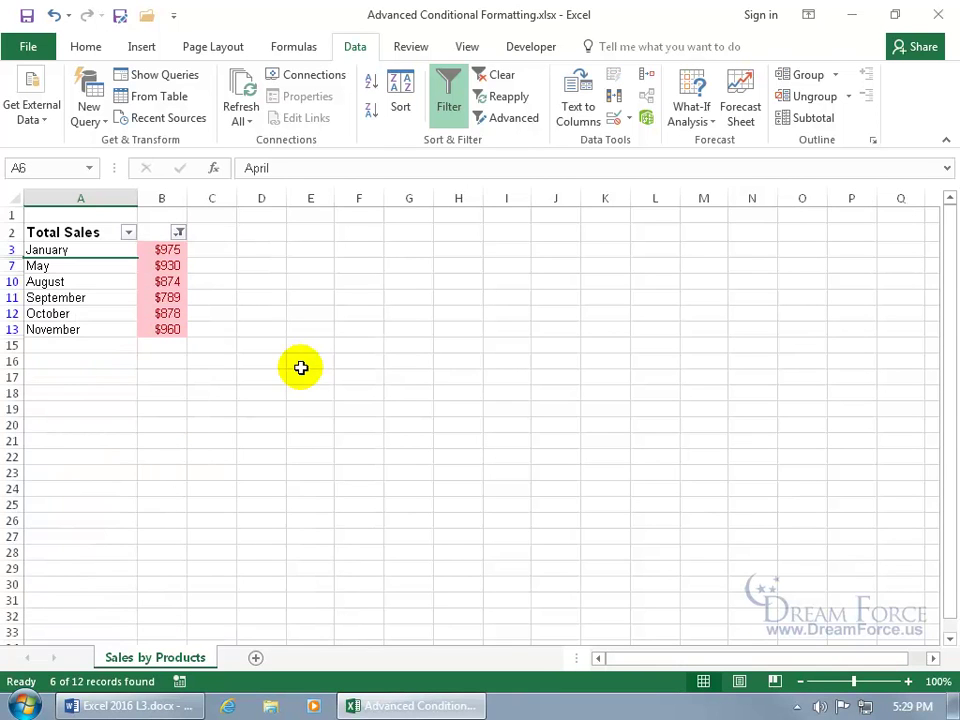
left_click(488, 80)
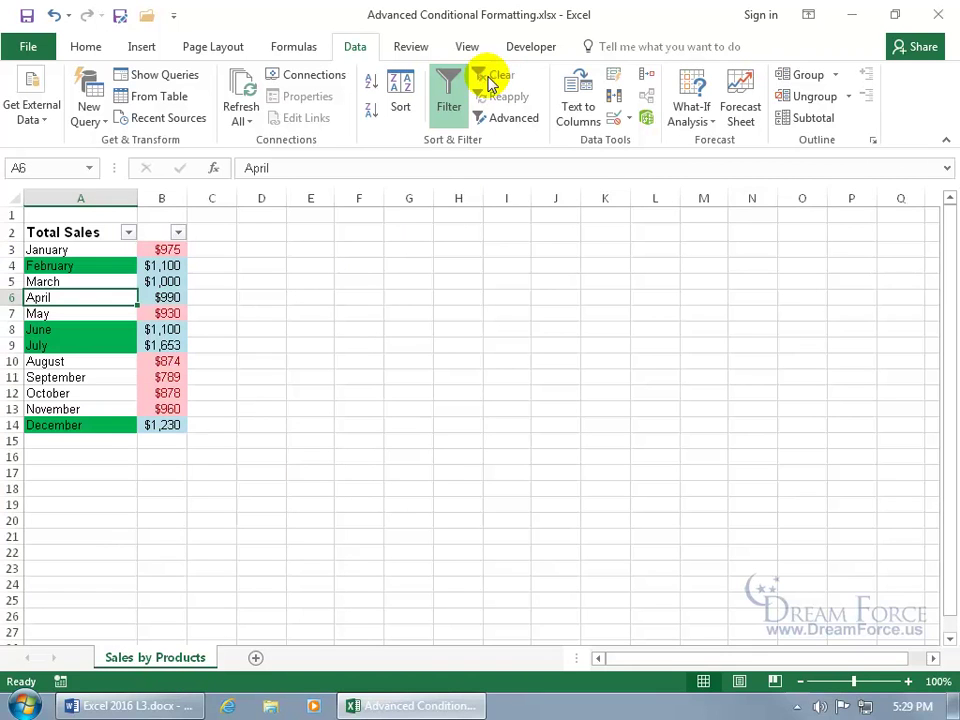
left_click(452, 118)
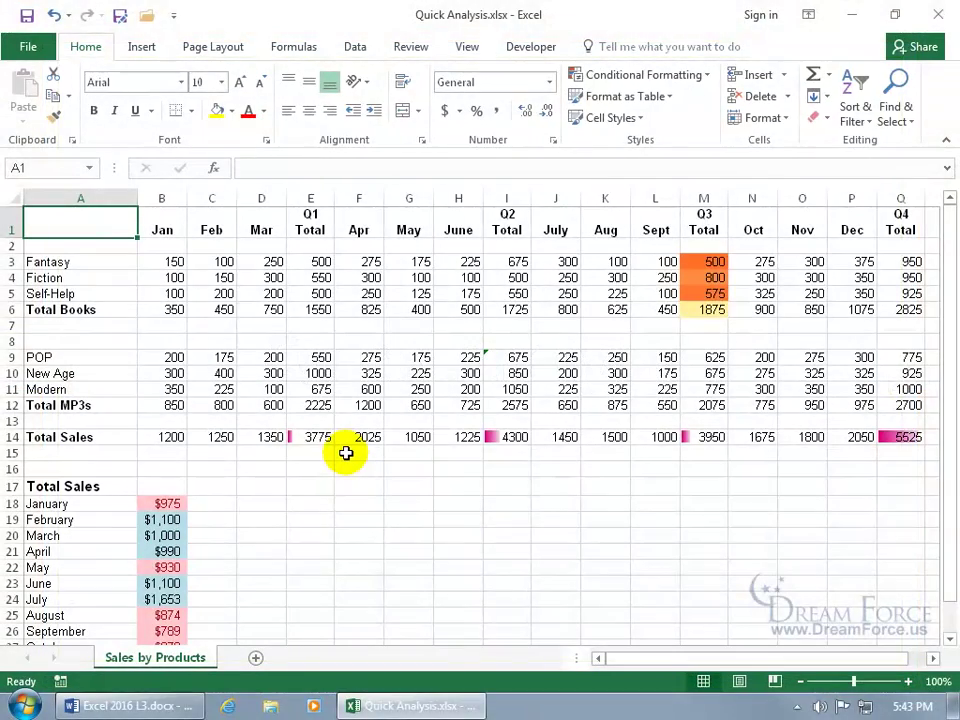
Step: Apply a Quick Analysis colour scale to the MP3 figures in B9:H12
left_click_drag(171, 358, 452, 410)
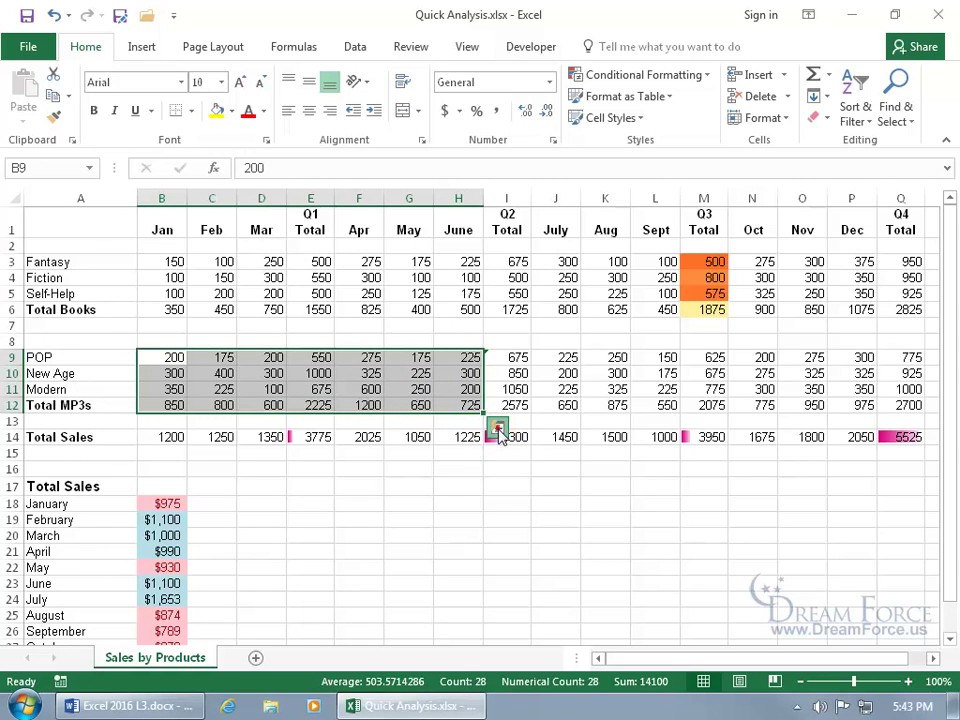
left_click(498, 430)
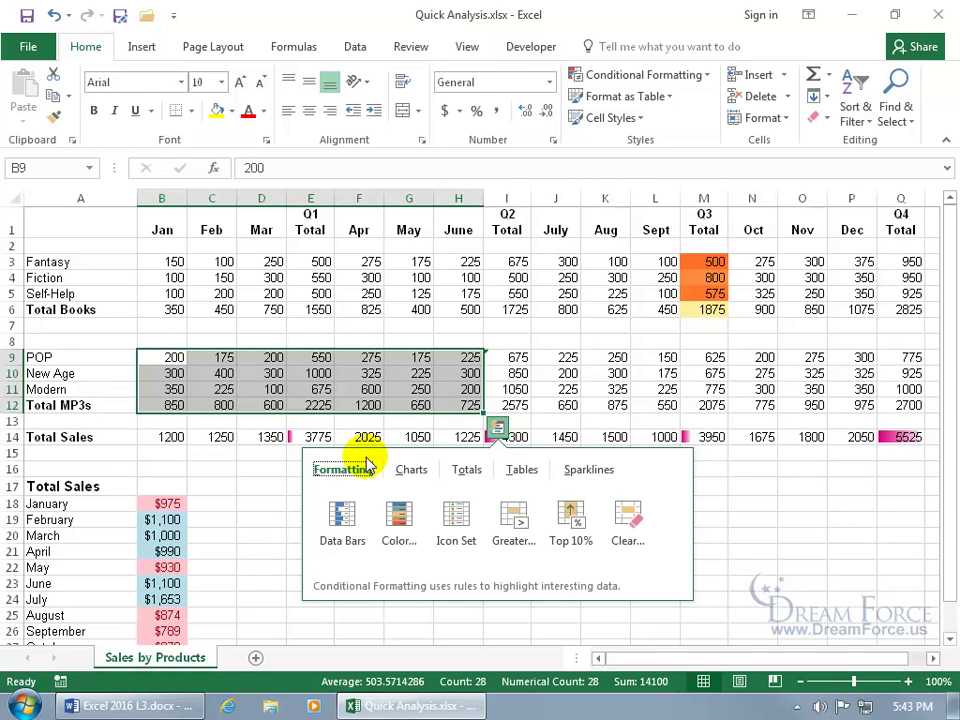
left_click(405, 470)
left_click(462, 470)
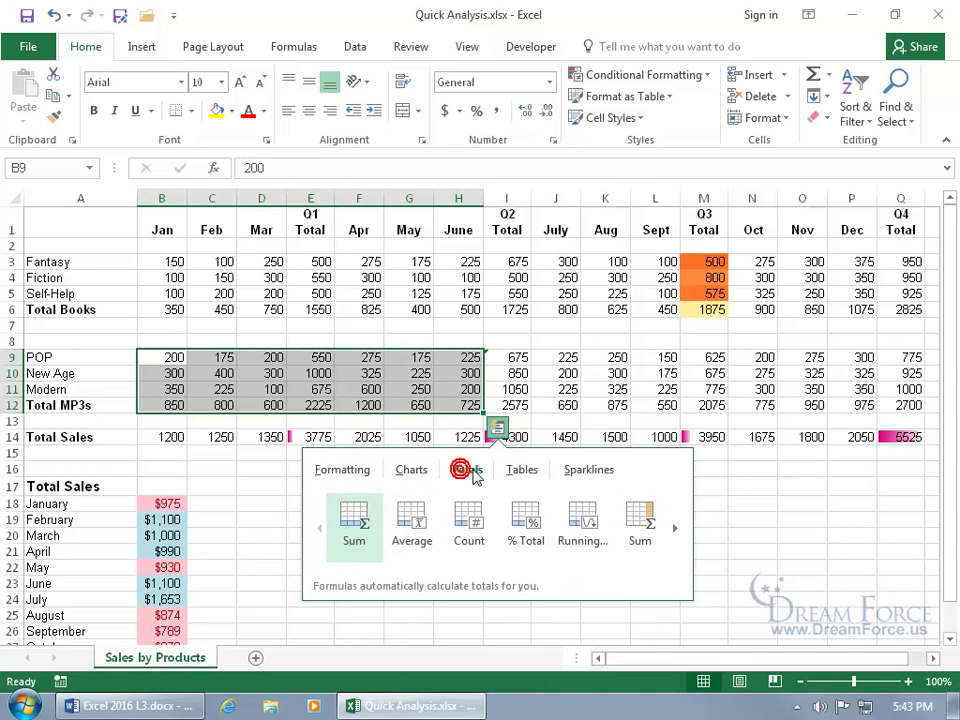
left_click(517, 472)
left_click(578, 472)
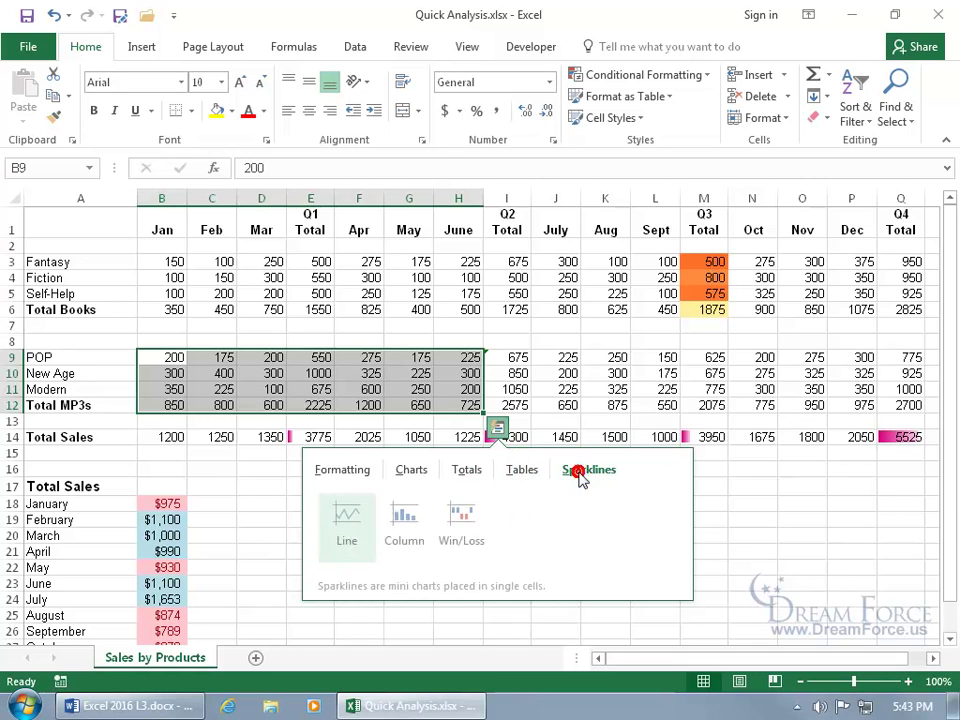
left_click(347, 469)
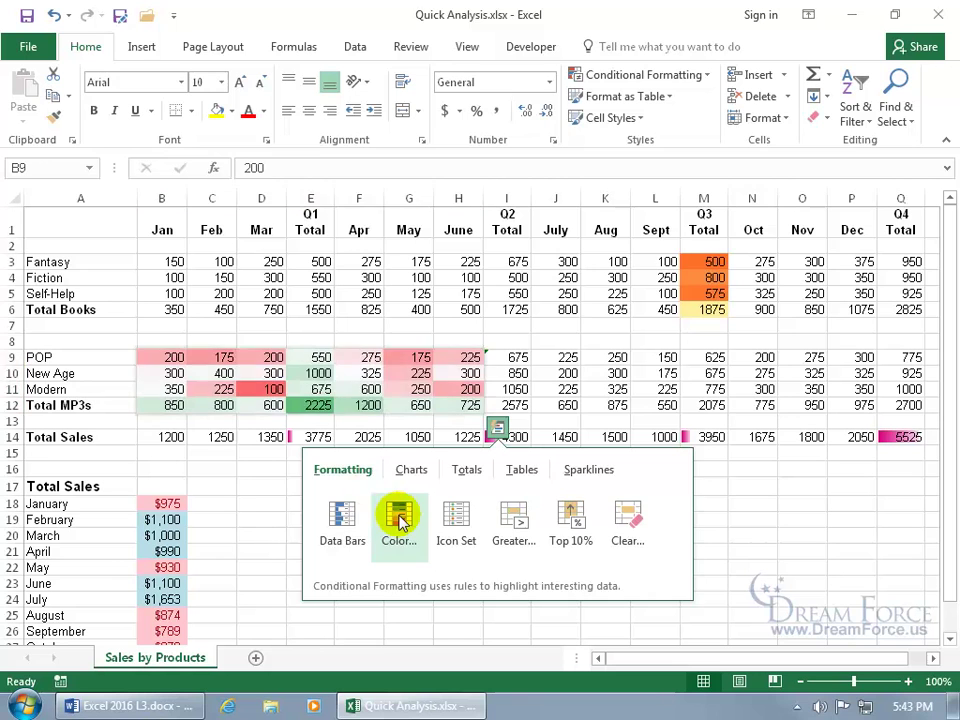
left_click(399, 518)
Step: Inspect the colour-scaled values, then clear the formatting from B9:H12
left_click(374, 486)
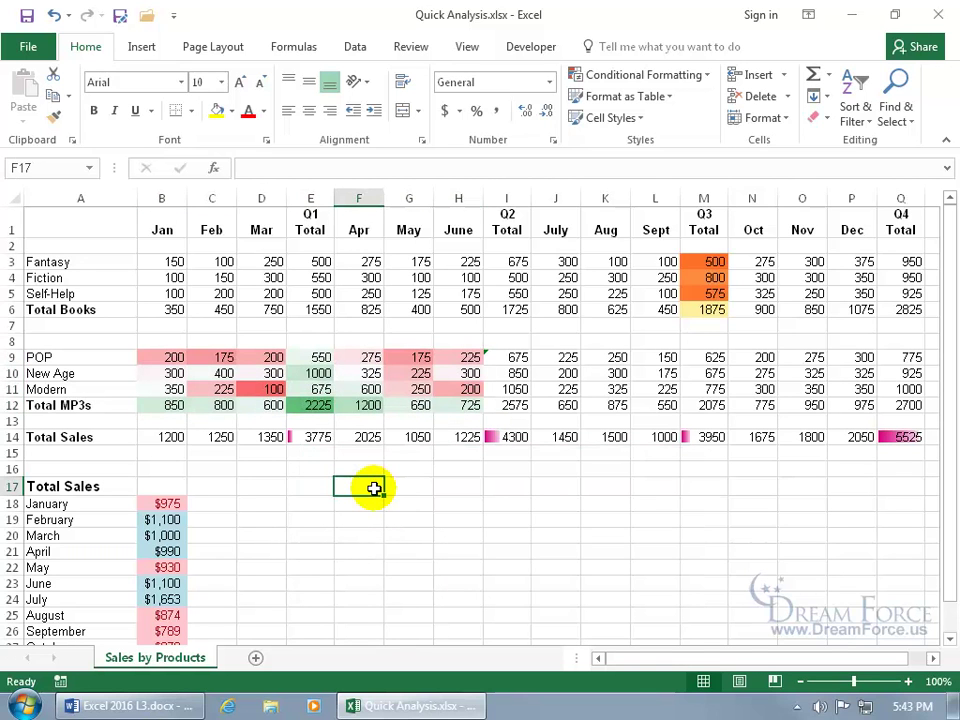
left_click(310, 405)
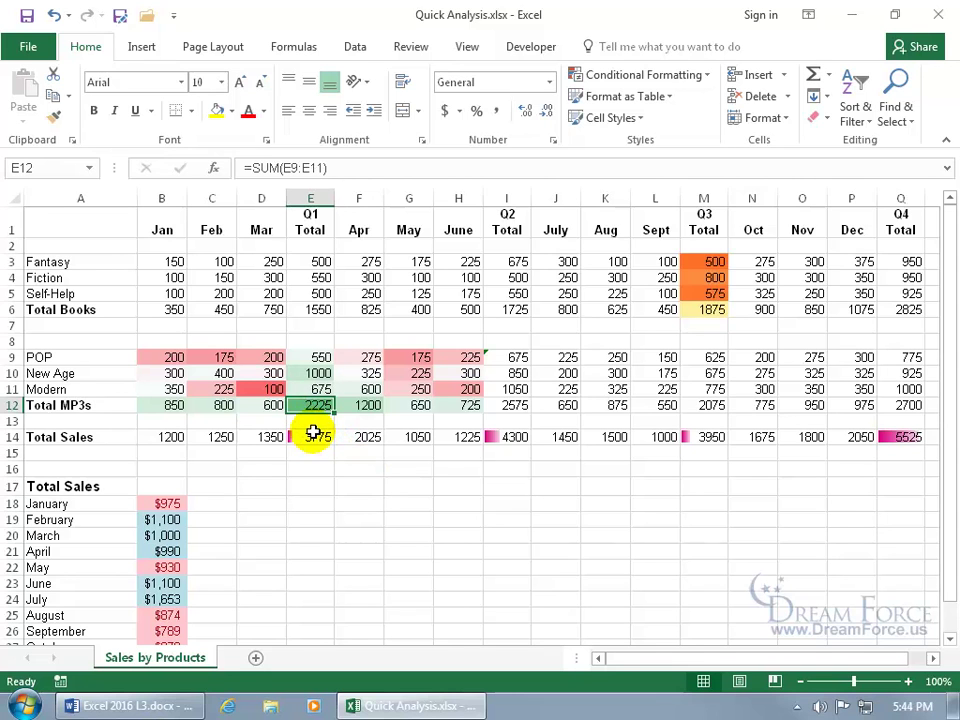
left_click(265, 389)
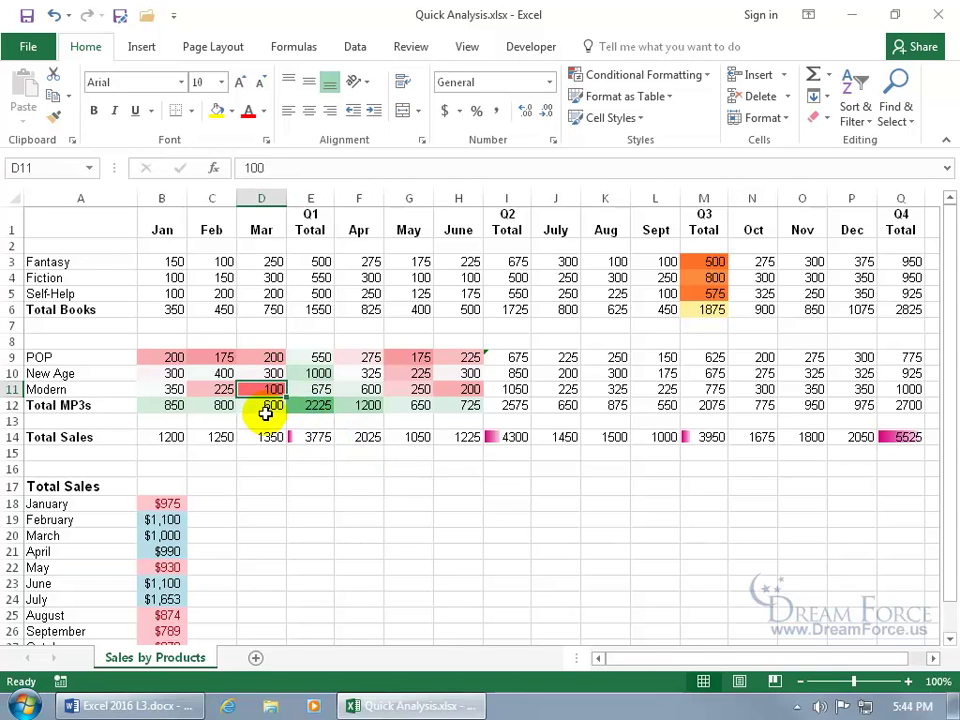
left_click_drag(171, 360, 468, 406)
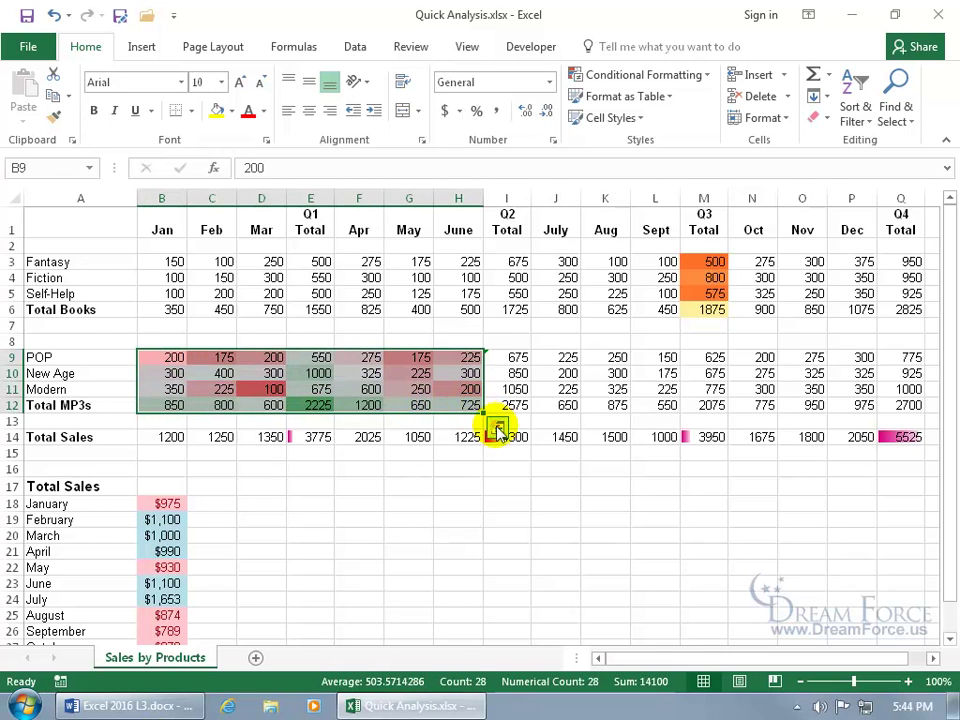
left_click(497, 427)
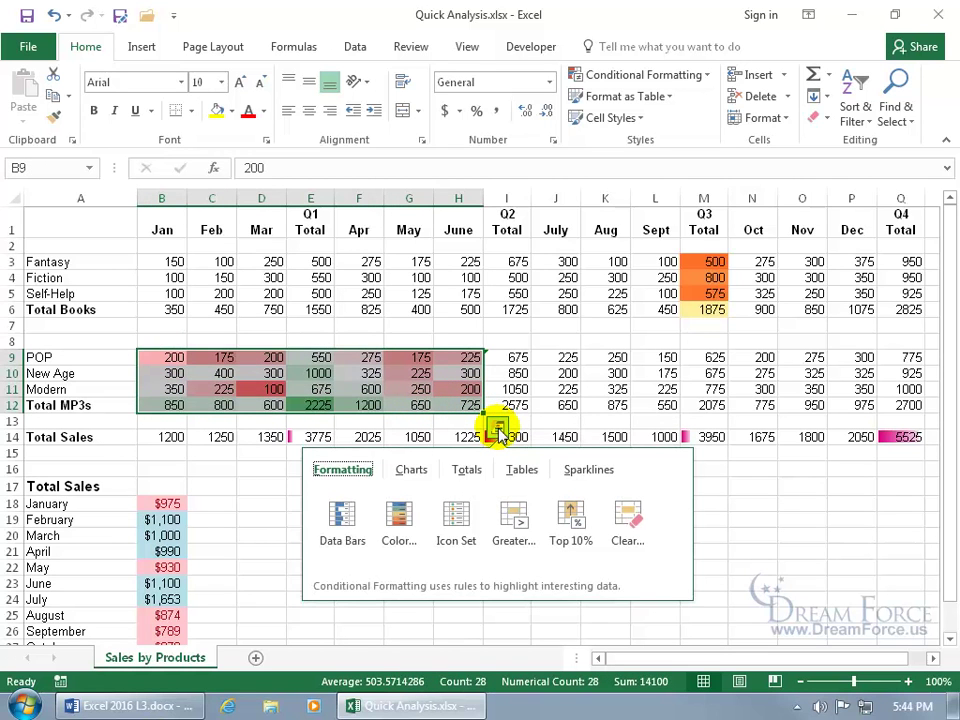
left_click(622, 518)
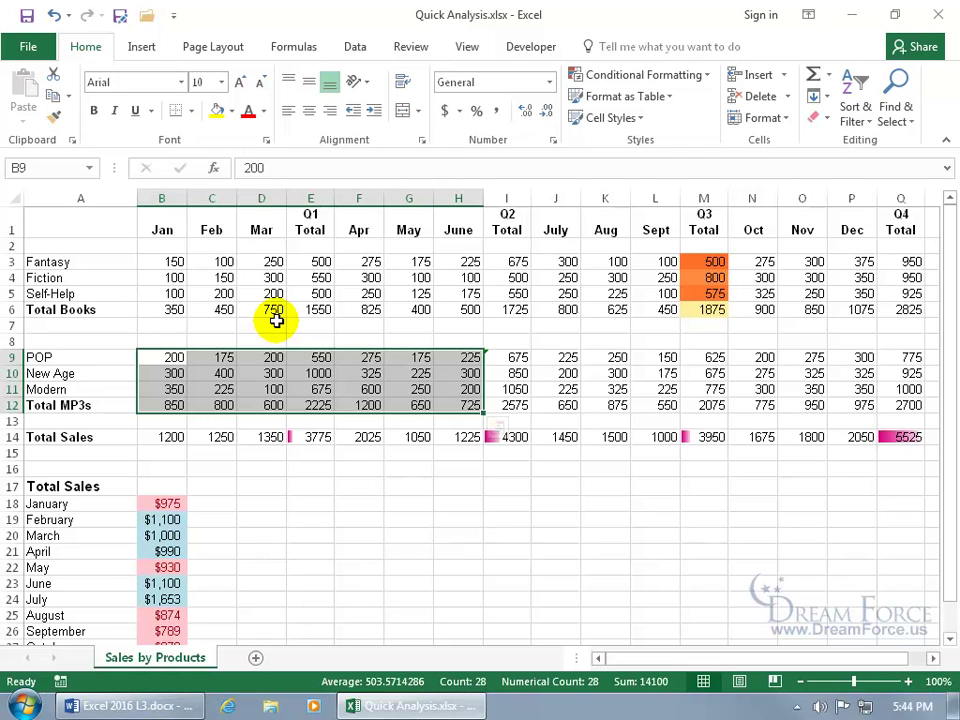
Step: Apply Green Gradient Fill data bars to B9:H12
left_click(672, 77)
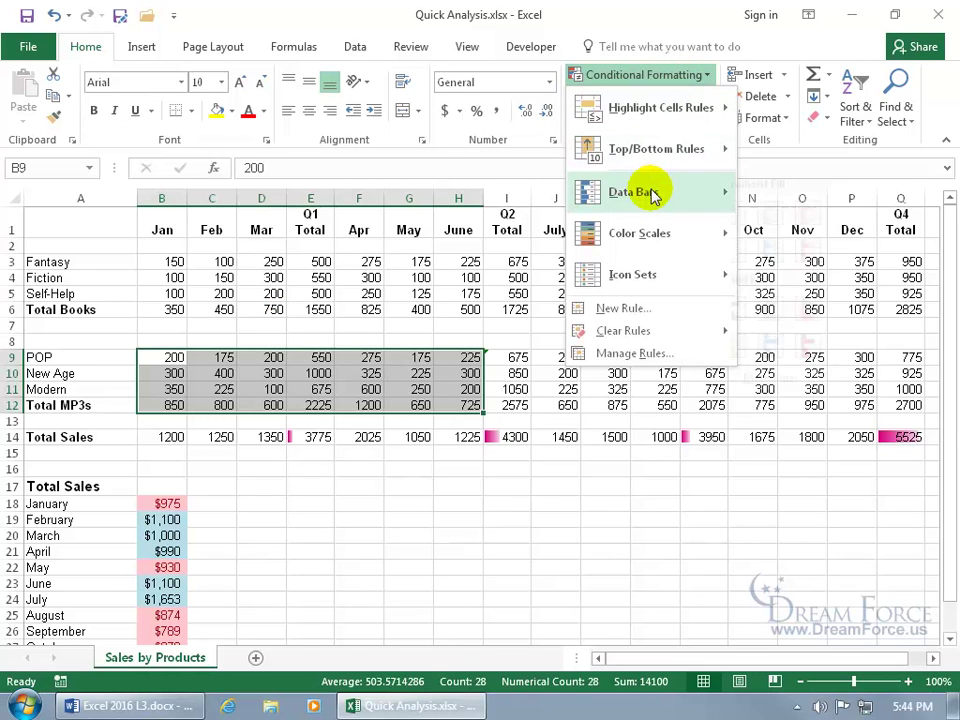
mouse_move(652, 195)
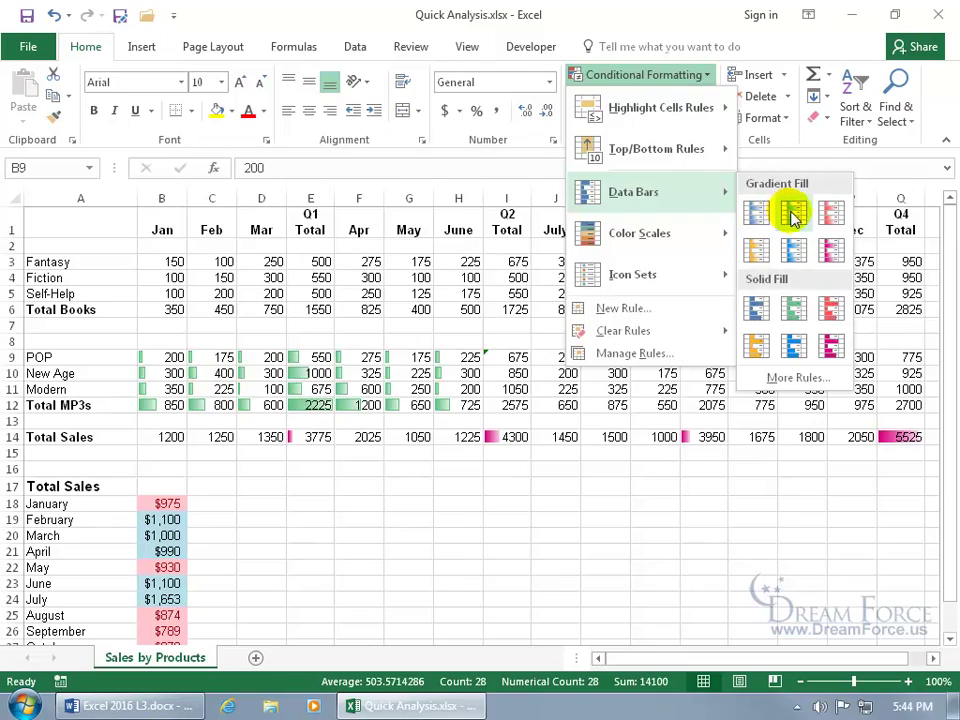
left_click(790, 213)
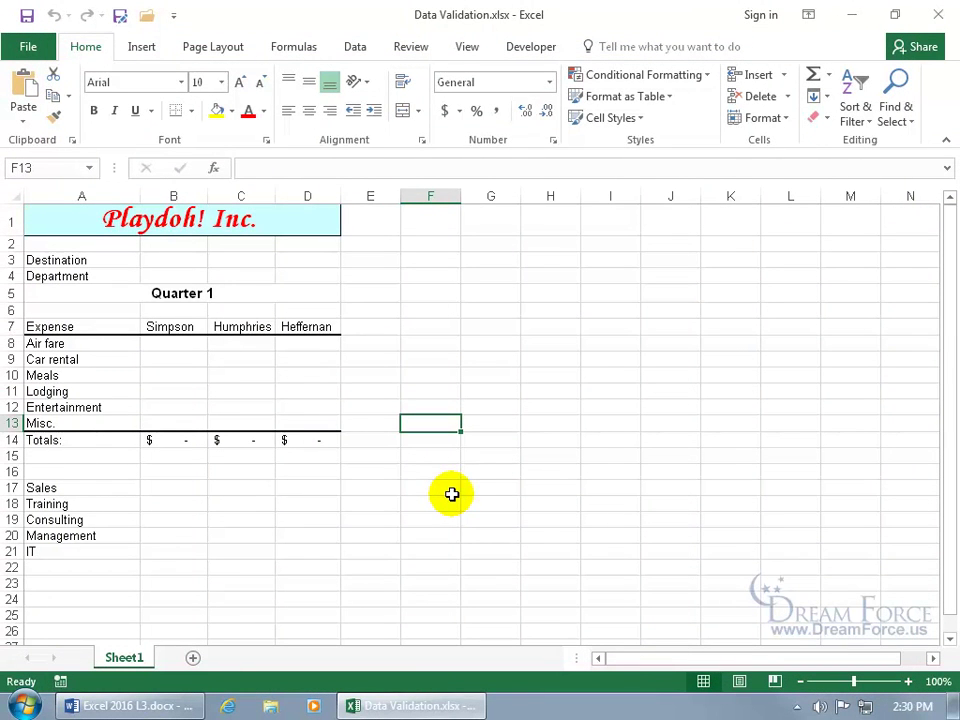
Step: Limit B12:D12 to decimals less than or equal to 100, then test by typing 101 in B12
left_click_drag(170, 405, 287, 405)
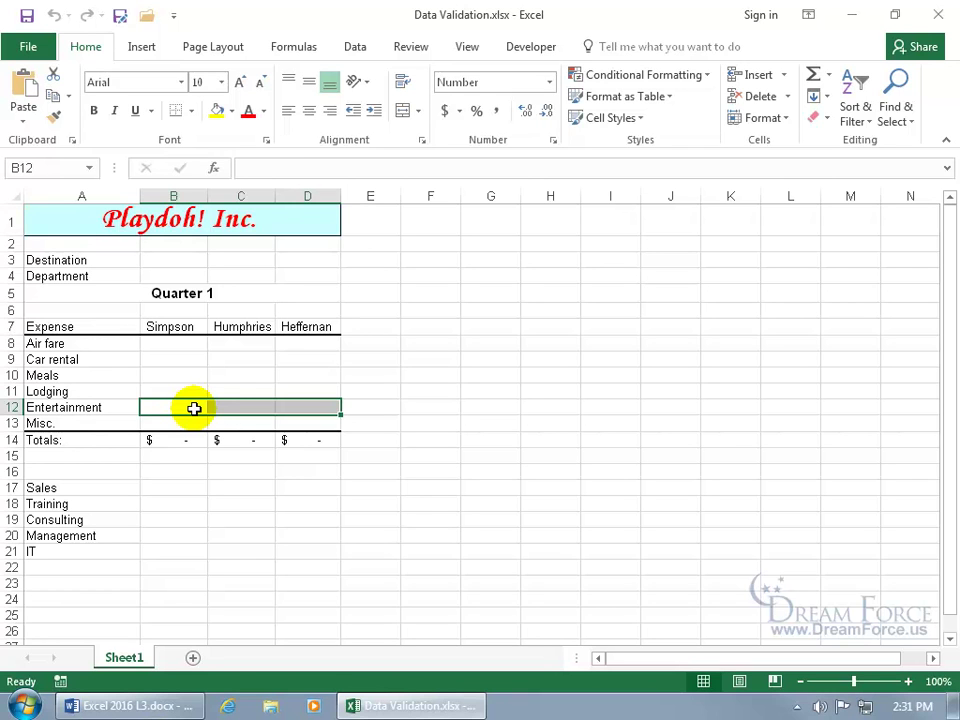
left_click(358, 48)
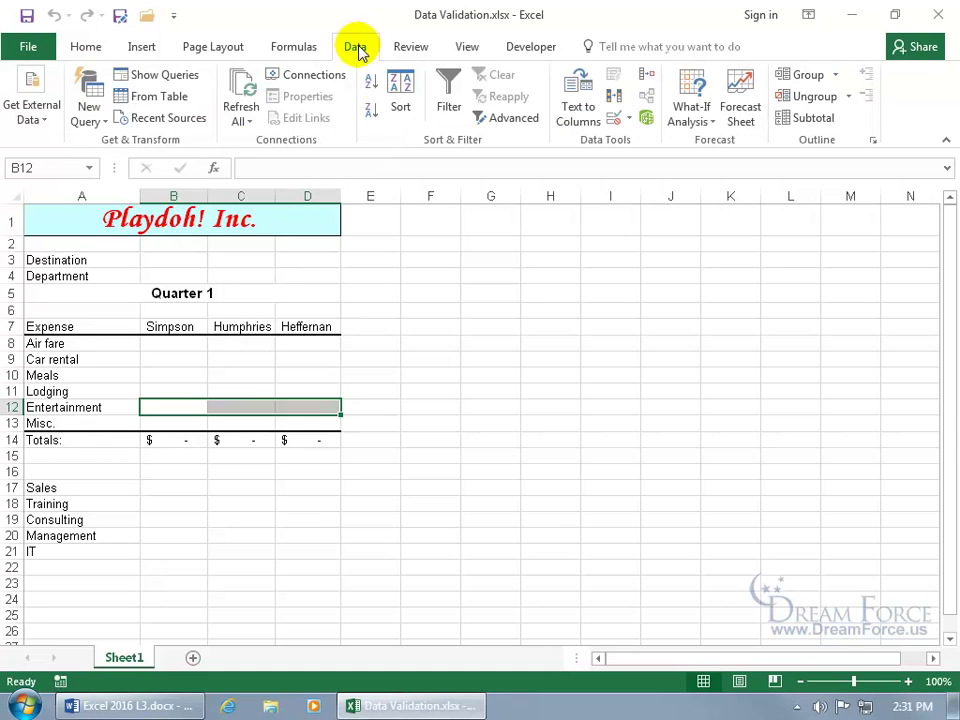
left_click(629, 119)
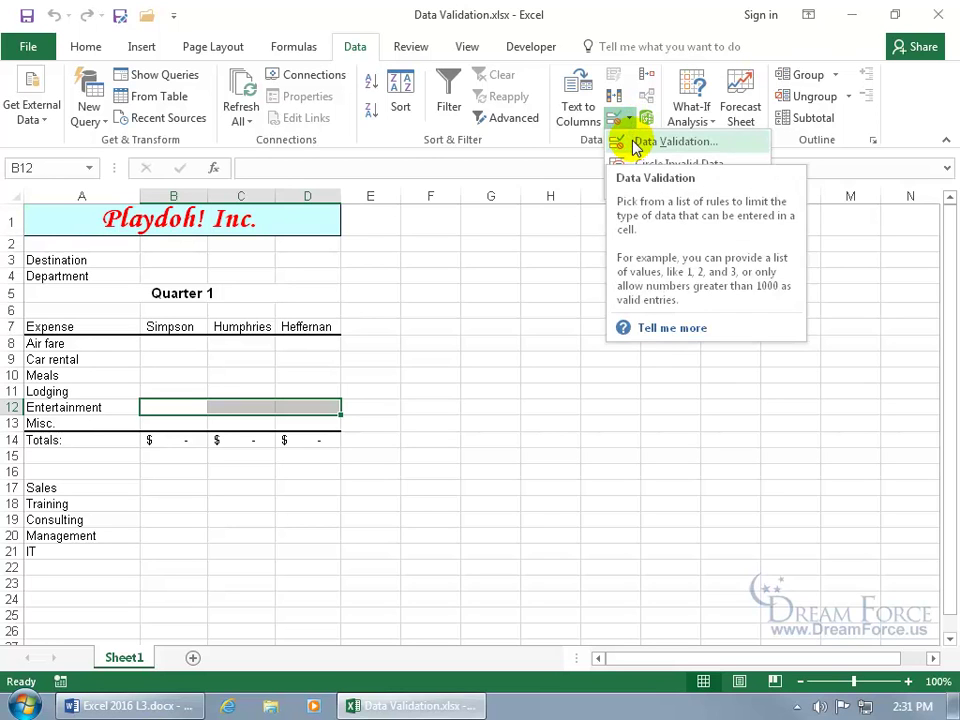
left_click(636, 144)
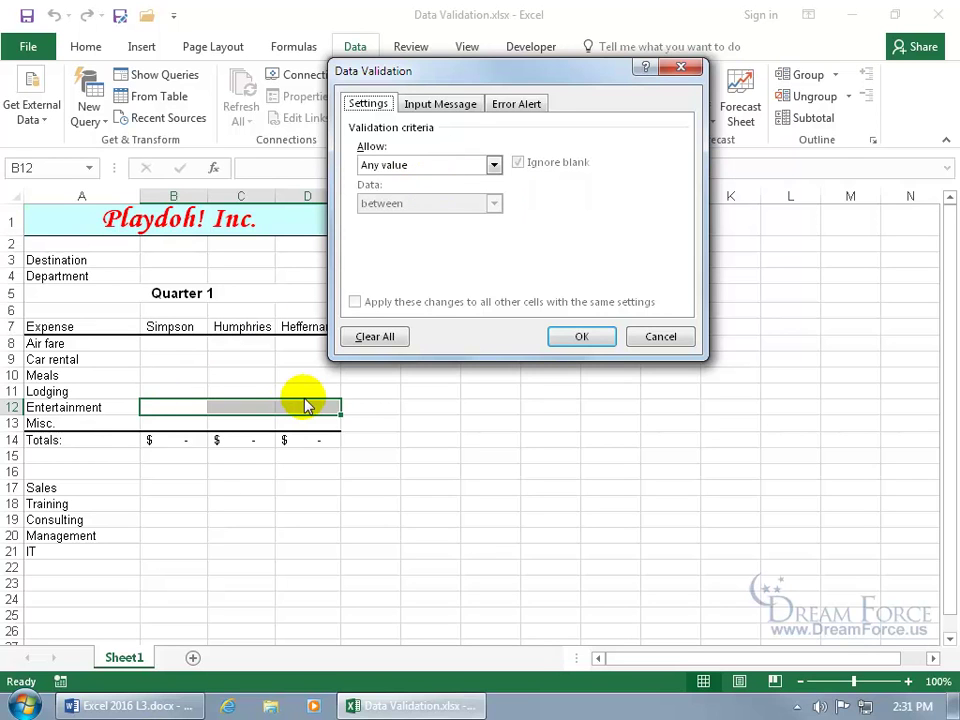
left_click(494, 167)
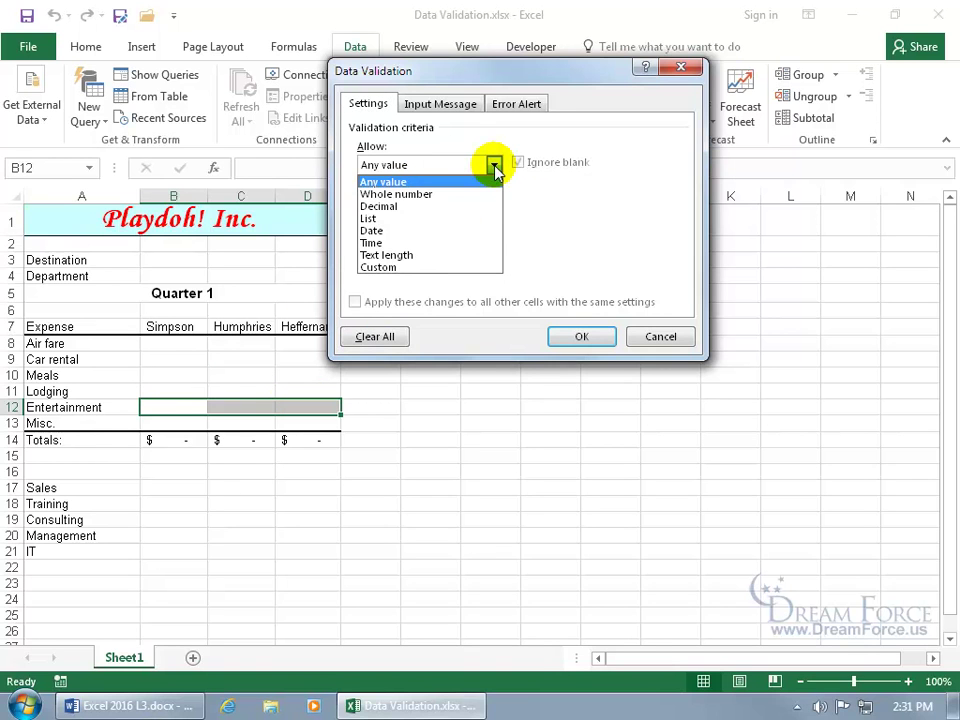
left_click(455, 206)
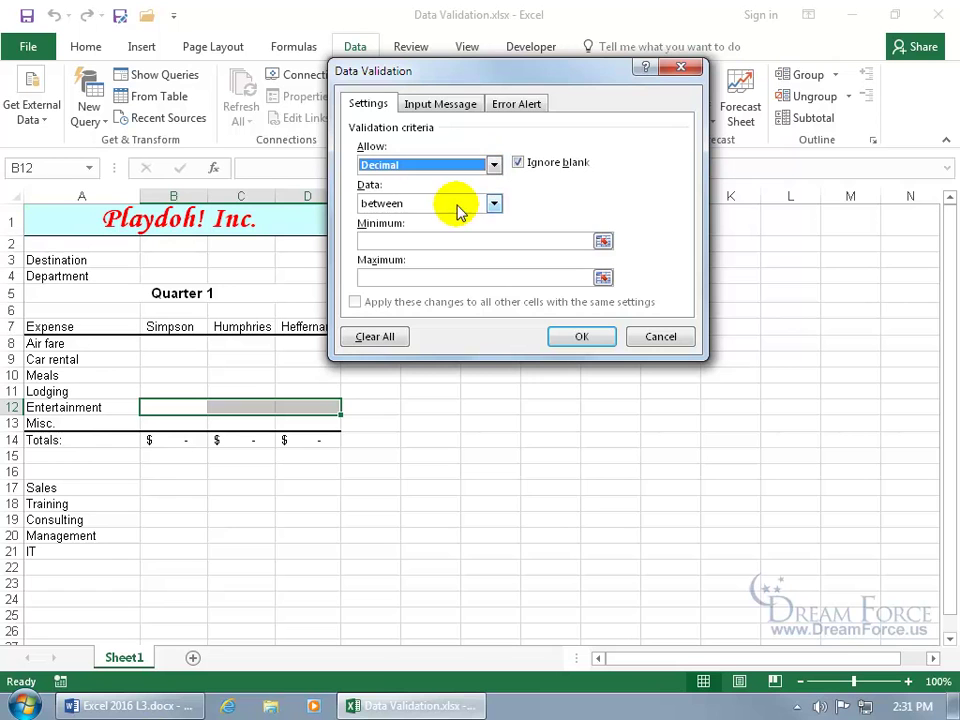
left_click(494, 204)
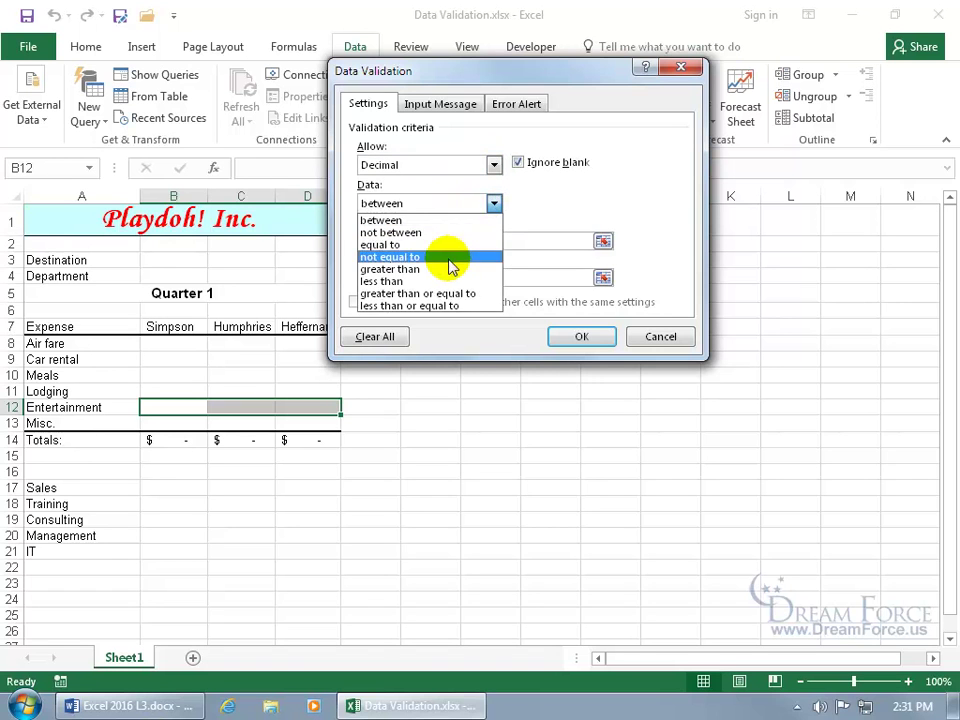
left_click(441, 311)
left_click(426, 240)
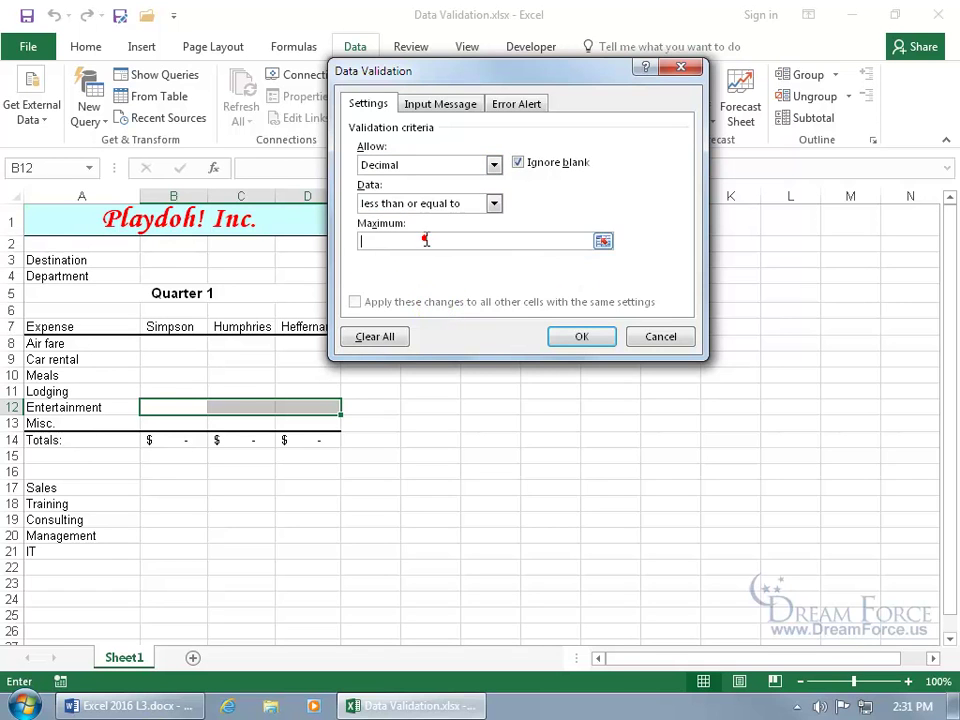
type("100")
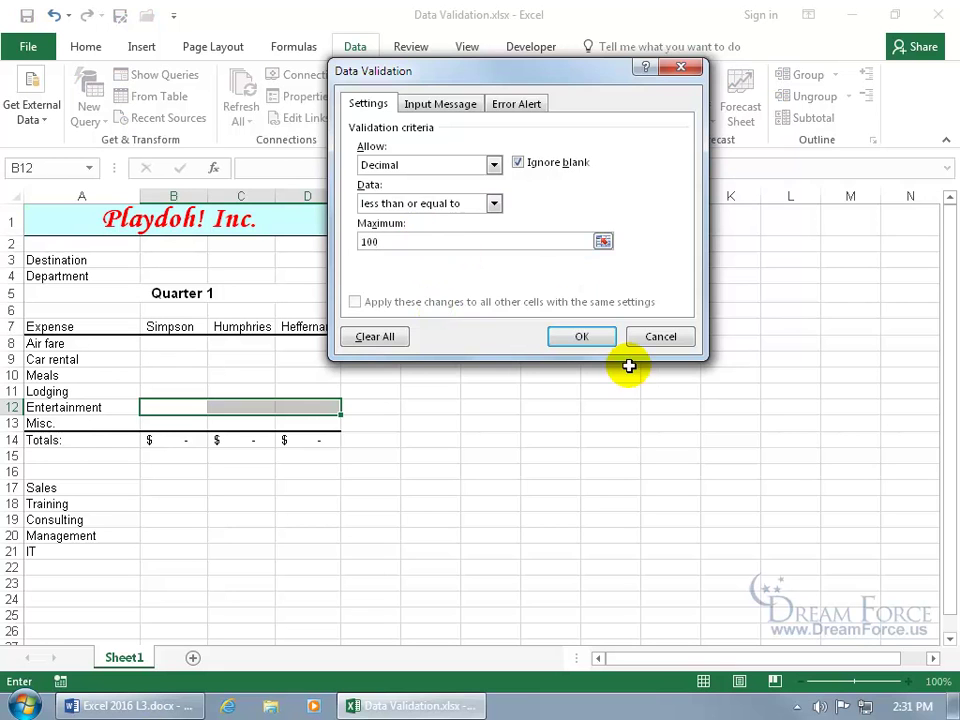
left_click(588, 336)
left_click(195, 407)
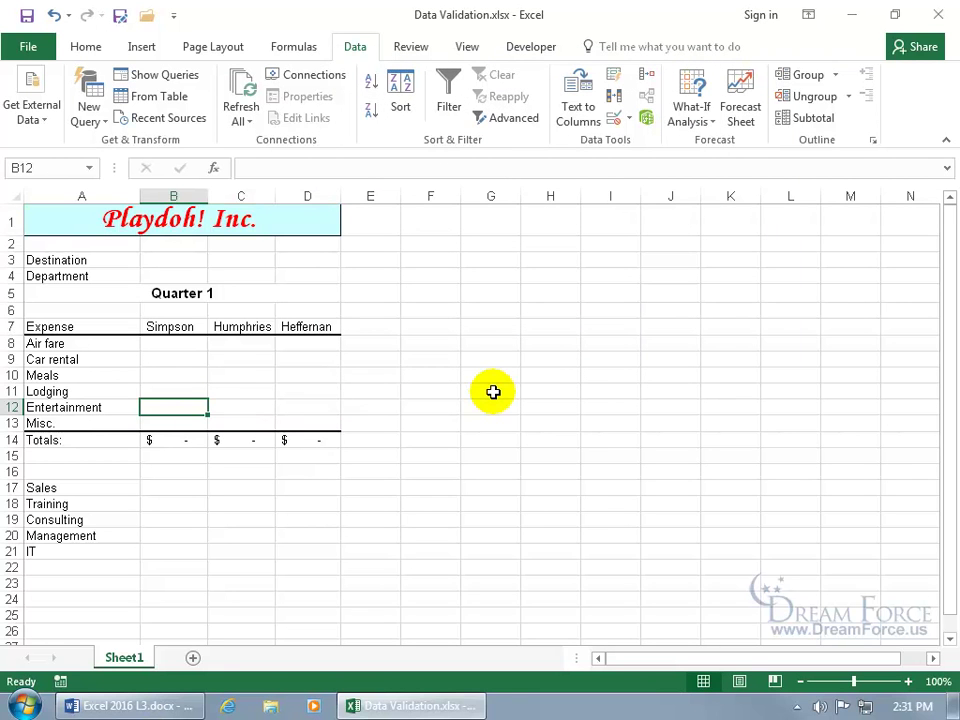
type("101")
key("Return")
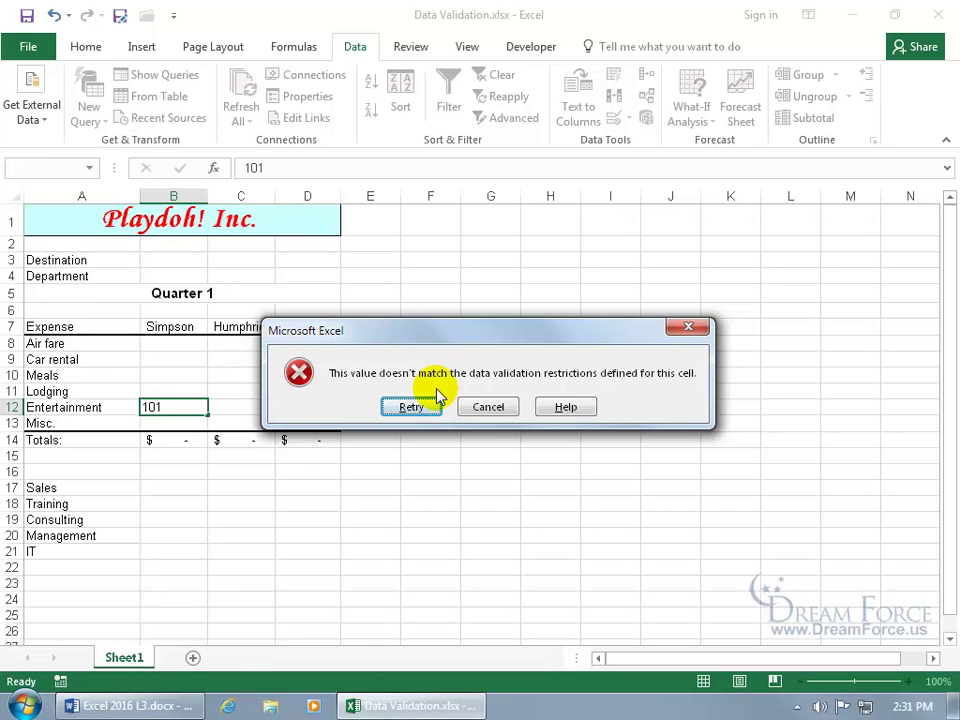
left_click(484, 407)
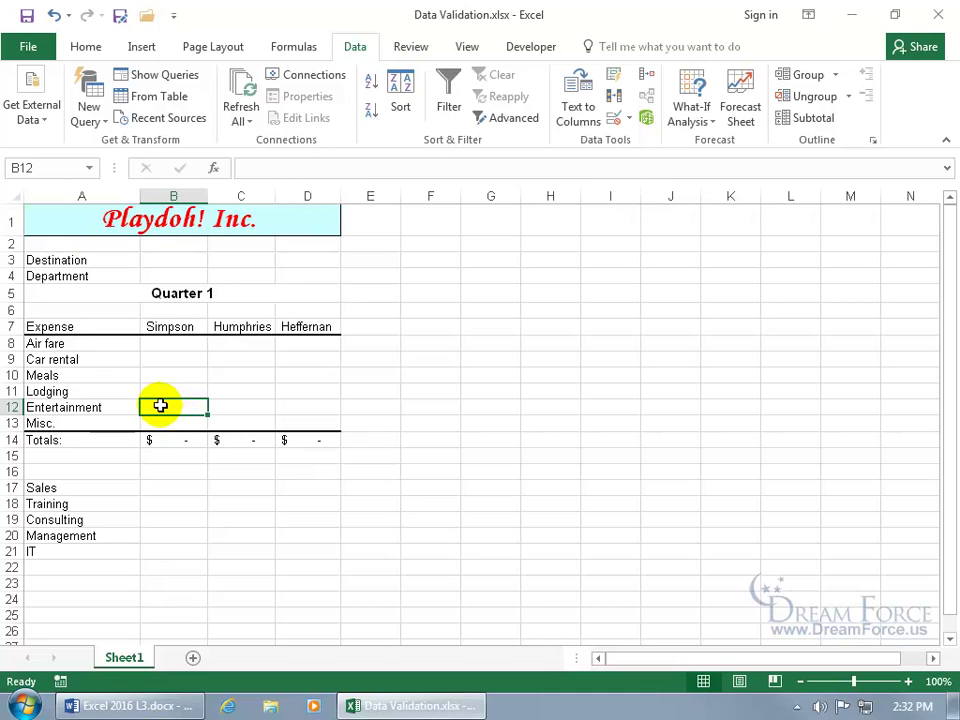
left_click_drag(161, 405, 293, 403)
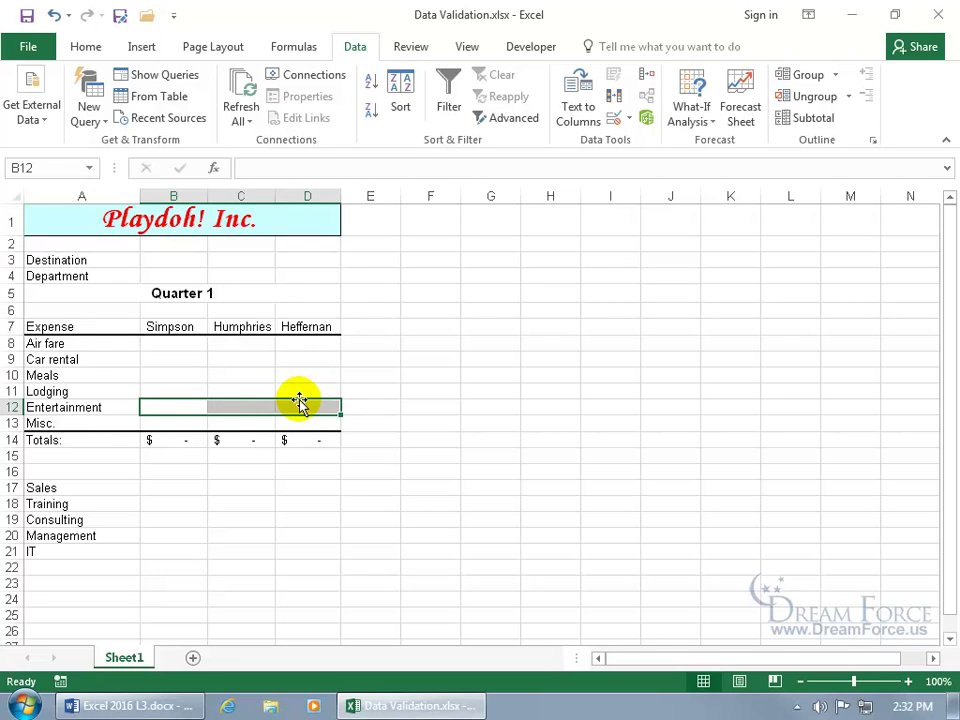
Step: Add an input message titled 'Enter In Expense' reading 'BUT, must be $100 or less.'
left_click(628, 122)
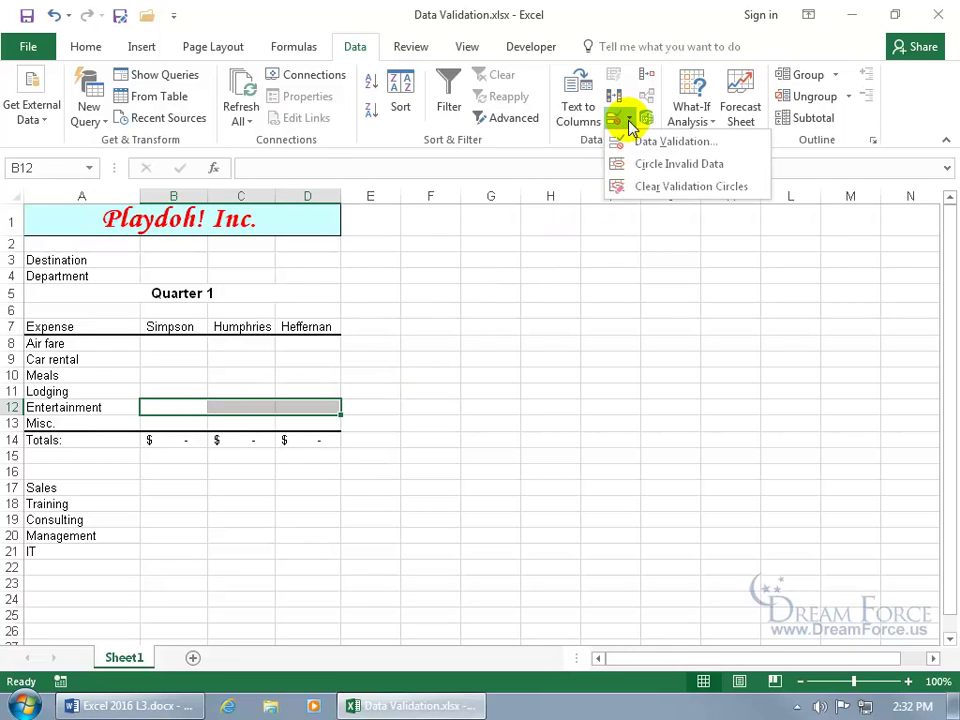
left_click(638, 142)
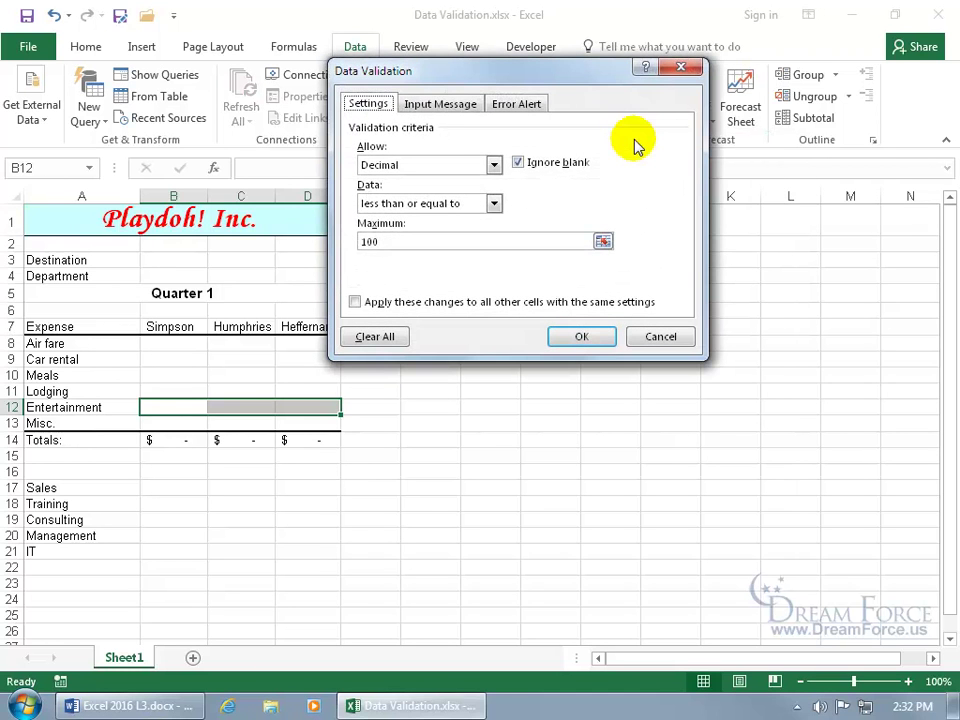
left_click(437, 106)
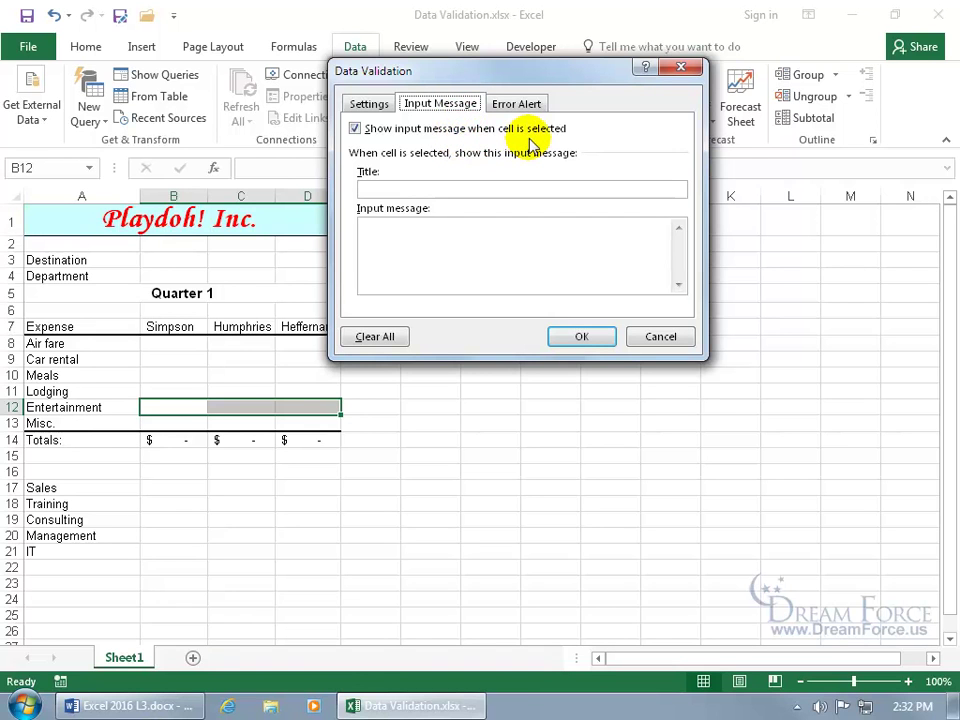
left_click(474, 187)
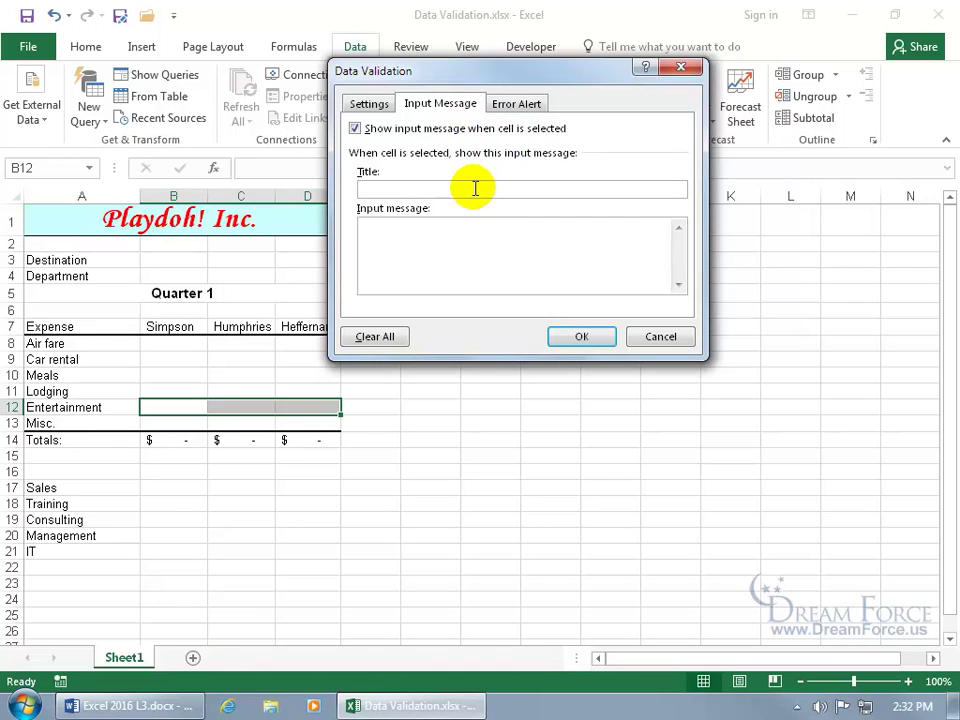
type("Enter In Expense")
key("Tab")
type("BUT, must be $100 or less.")
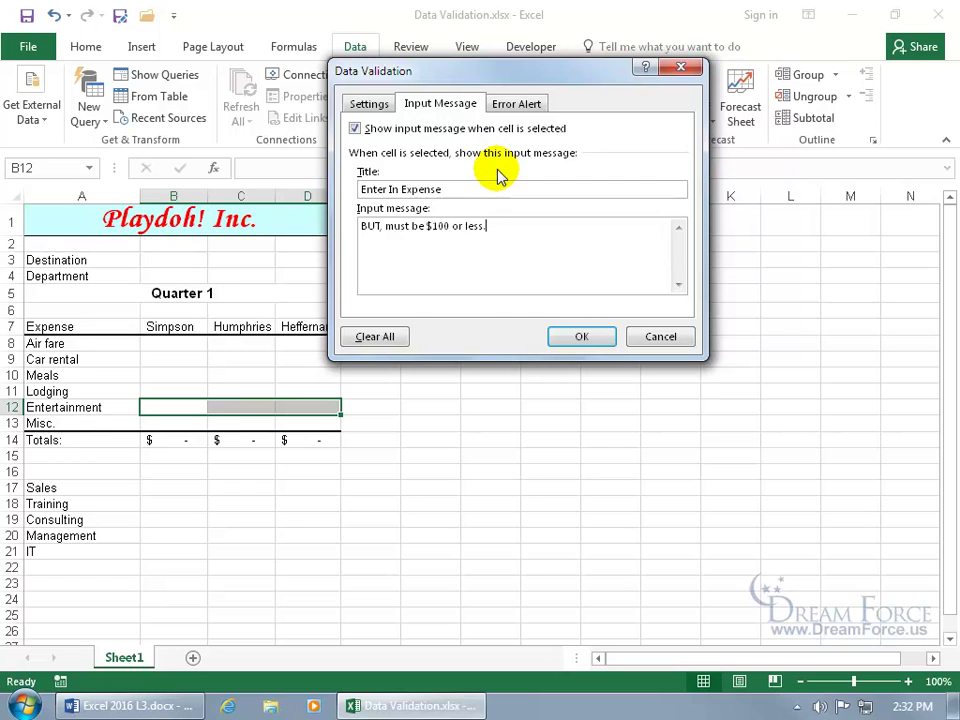
left_click(522, 104)
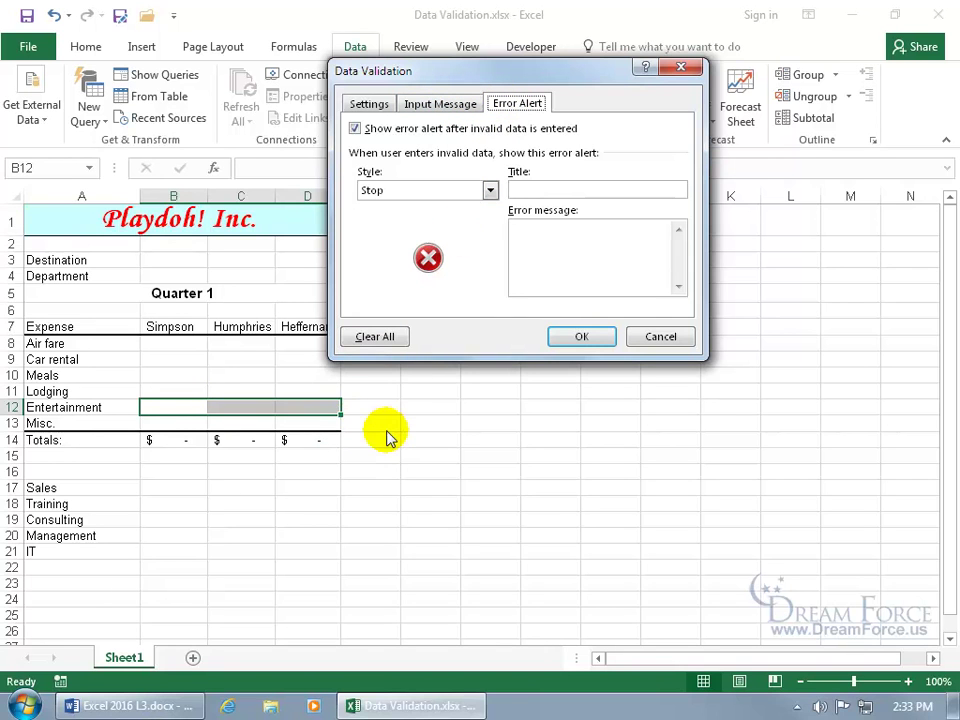
Step: Enter the error alert title 'Reimbursement' and message 'We won't reimburse anything over $100.'
left_click(544, 191)
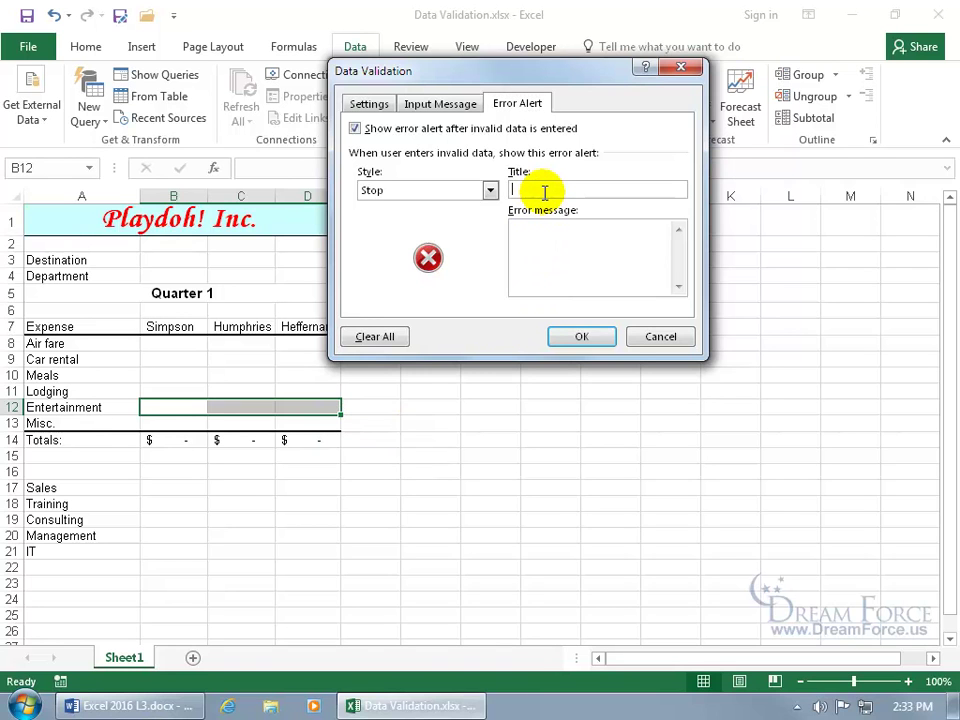
type("Reimbursement")
key("Tab")
type("We won't reimburse anything over $100.")
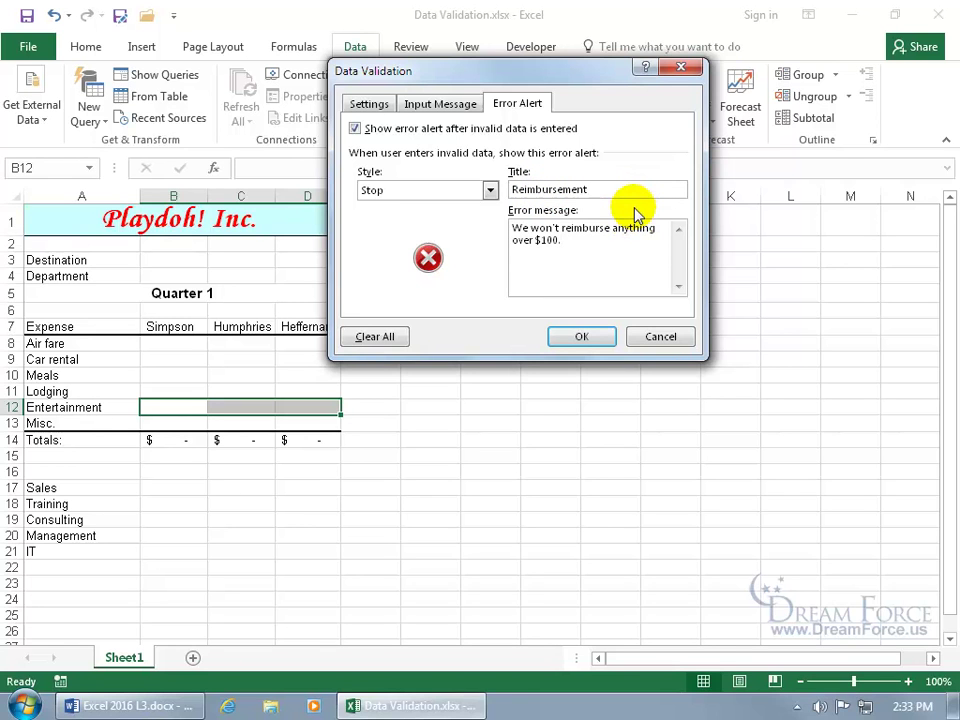
Step: Try the Warning and Information styles, keep Stop, and apply the validation
left_click(490, 190)
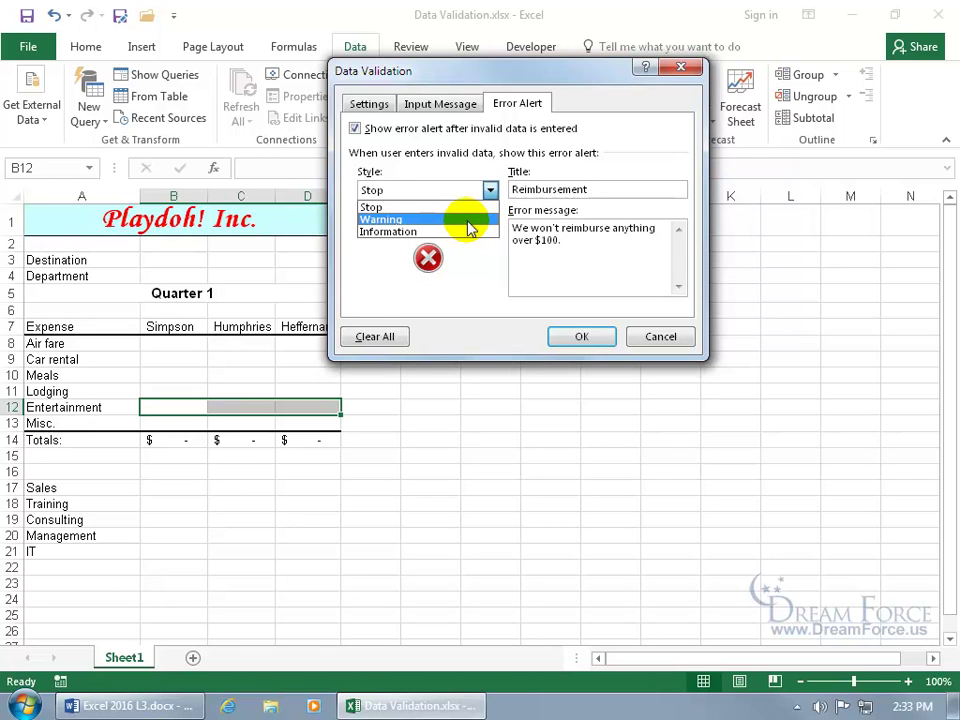
left_click(469, 221)
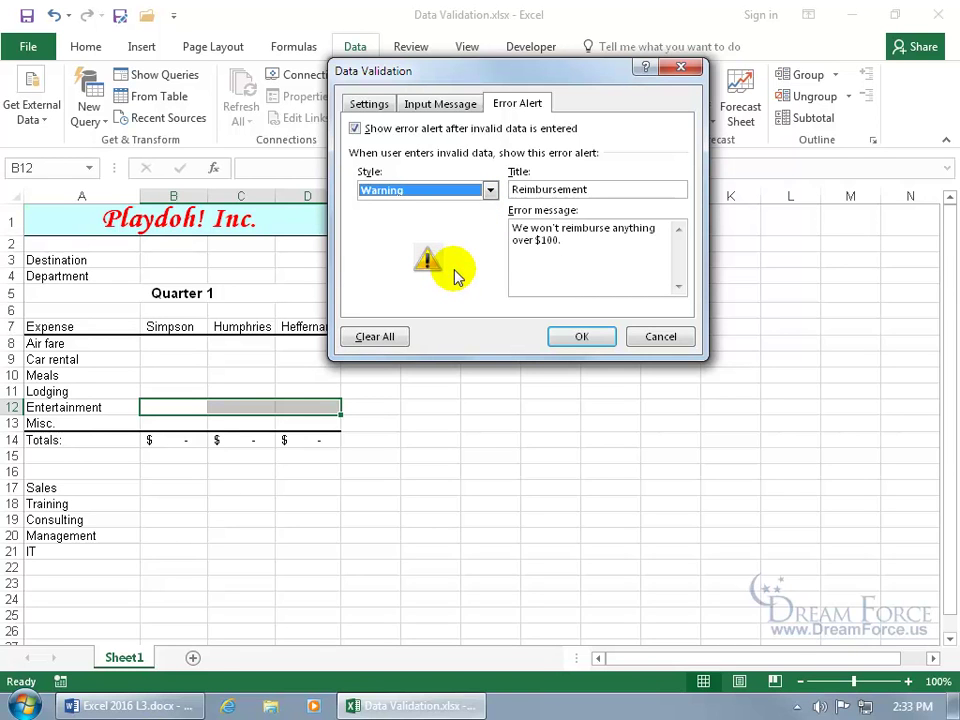
left_click(490, 190)
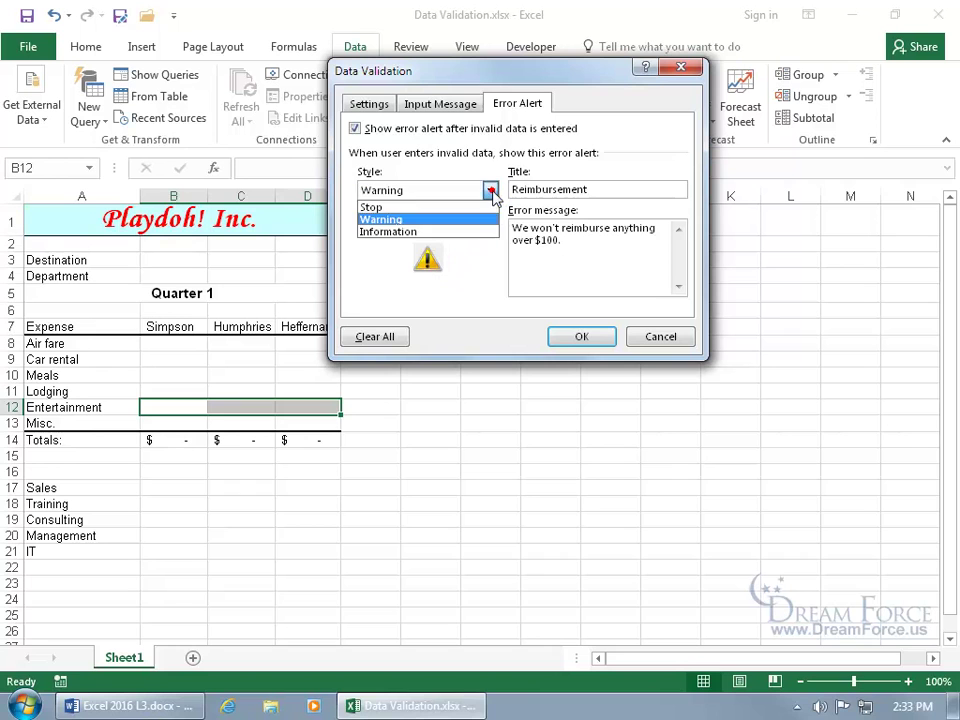
left_click(444, 234)
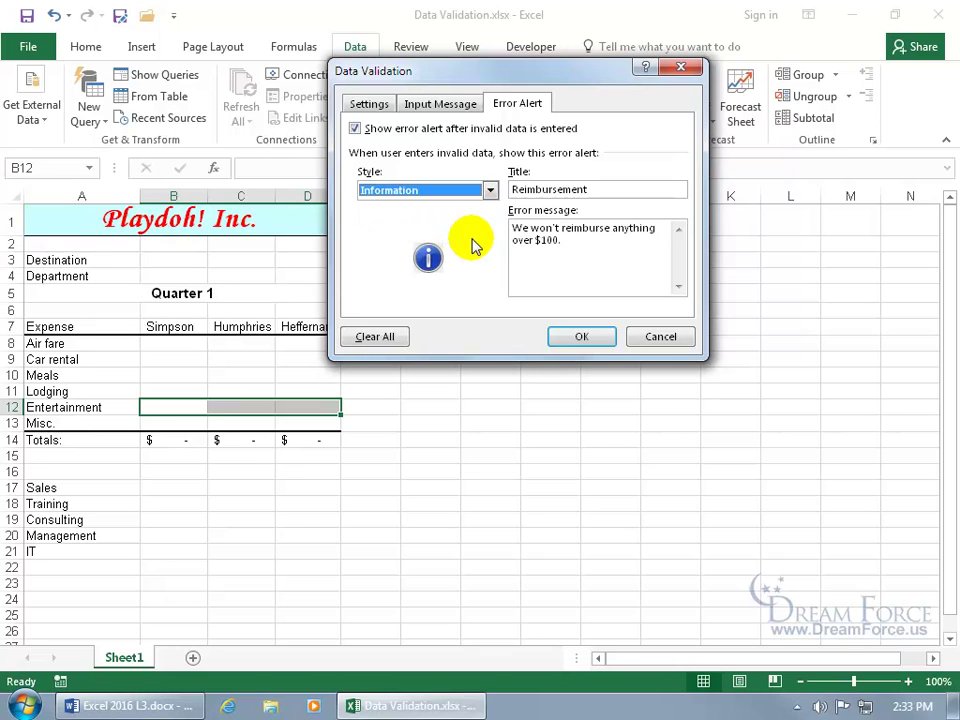
left_click(490, 190)
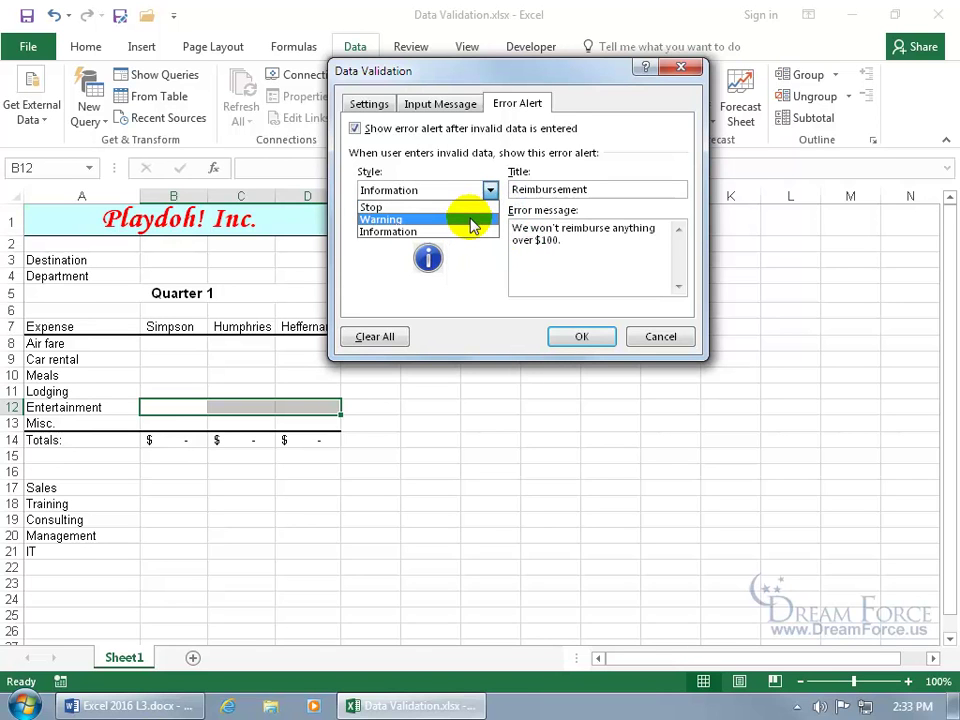
left_click(471, 208)
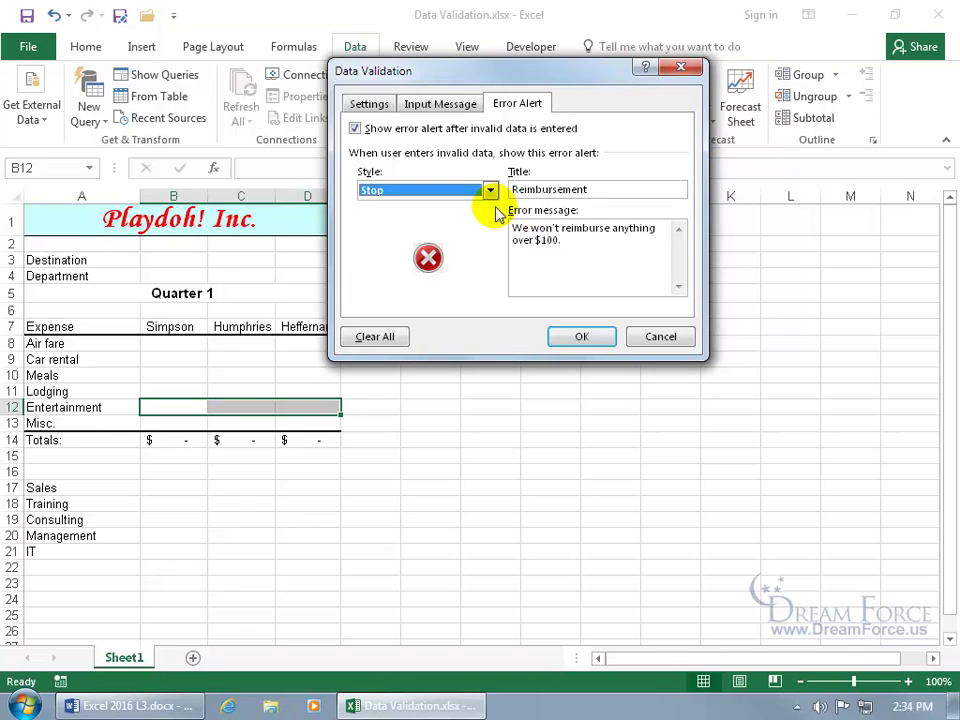
left_click(576, 336)
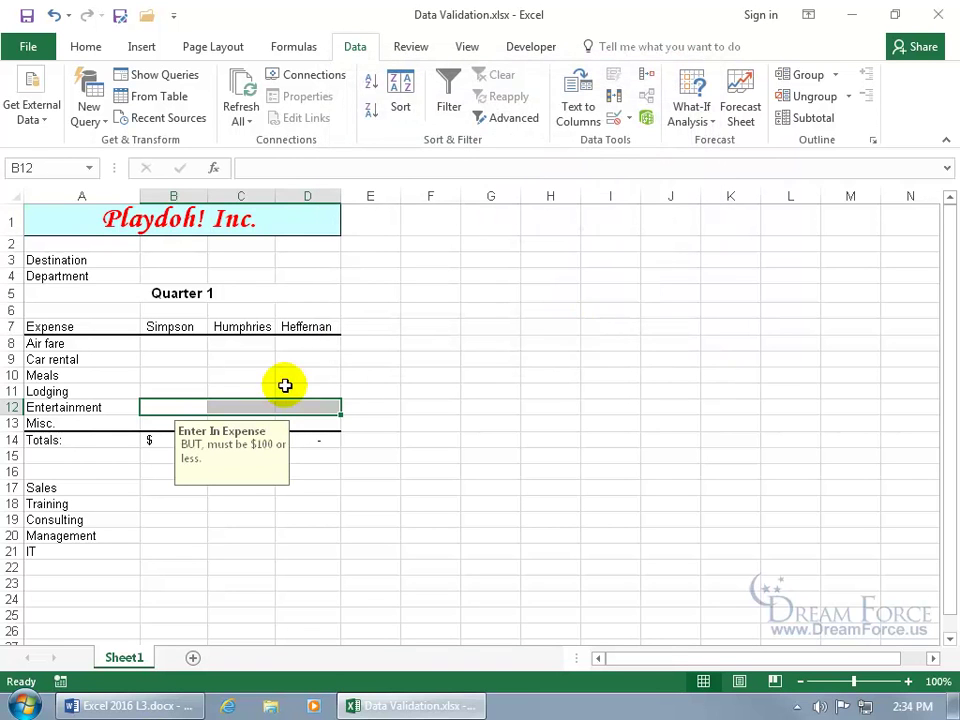
Step: View B12's input message and enter 101 to trigger the Reimbursement alert
left_click(180, 406)
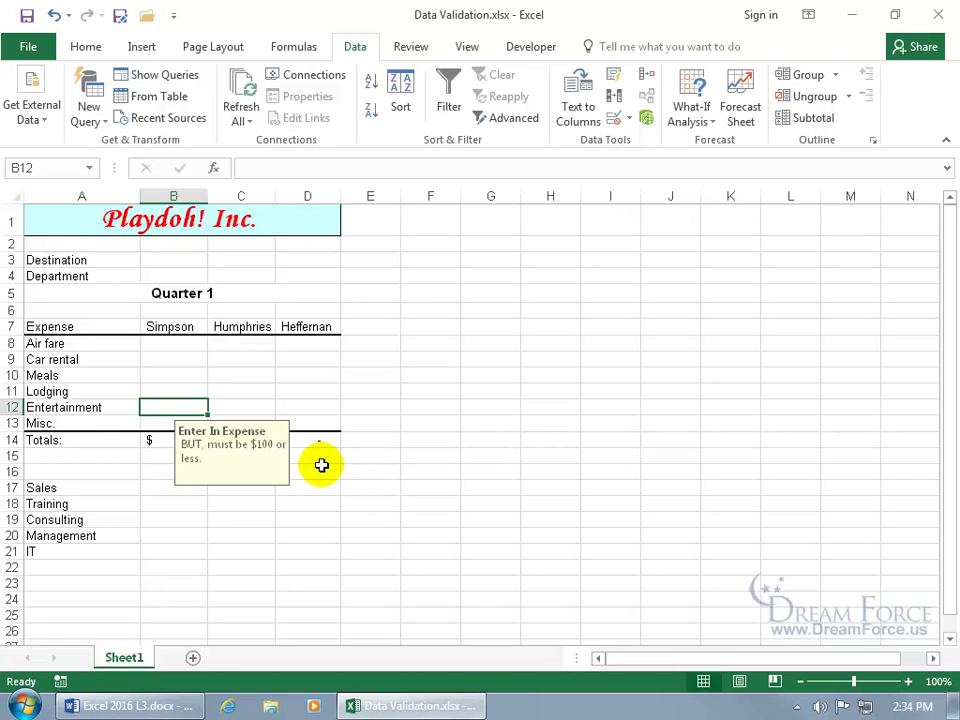
left_click(320, 466)
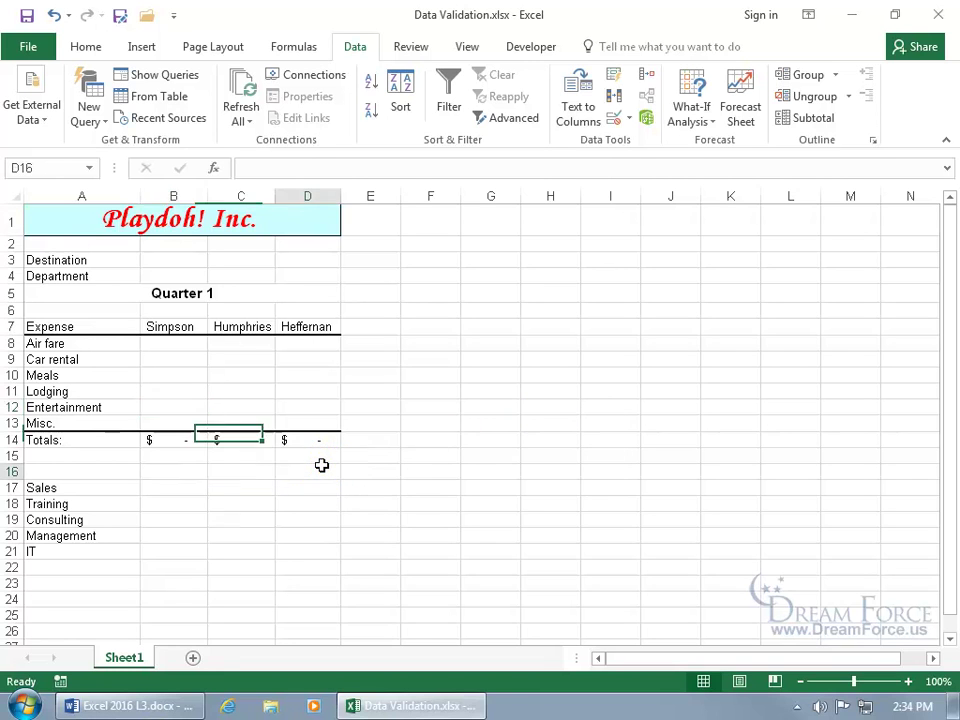
left_click(164, 405)
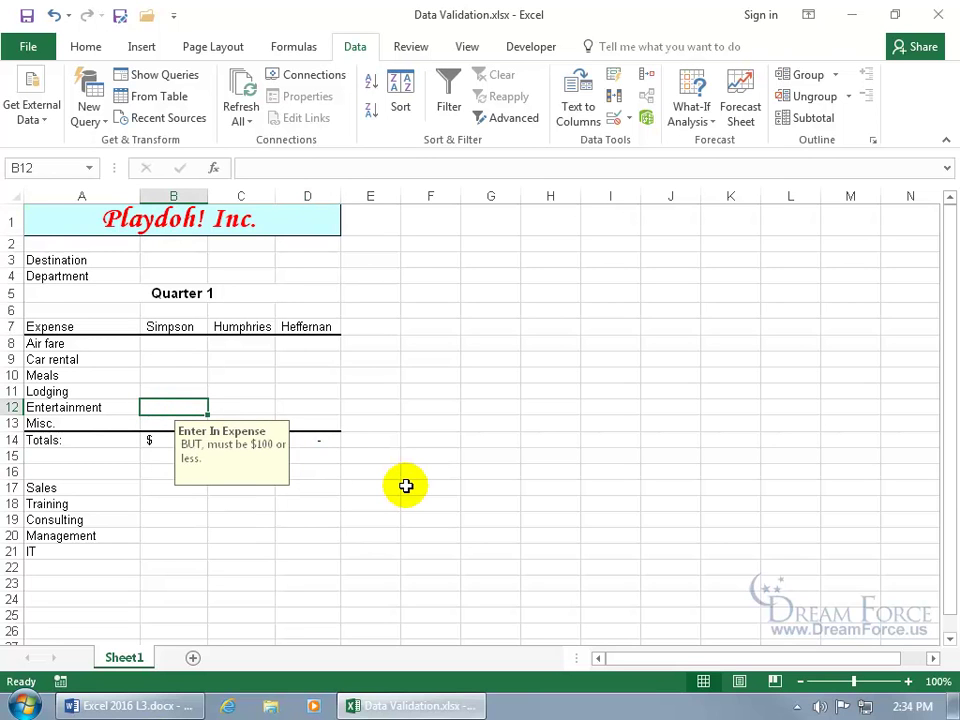
type("101")
key("Return")
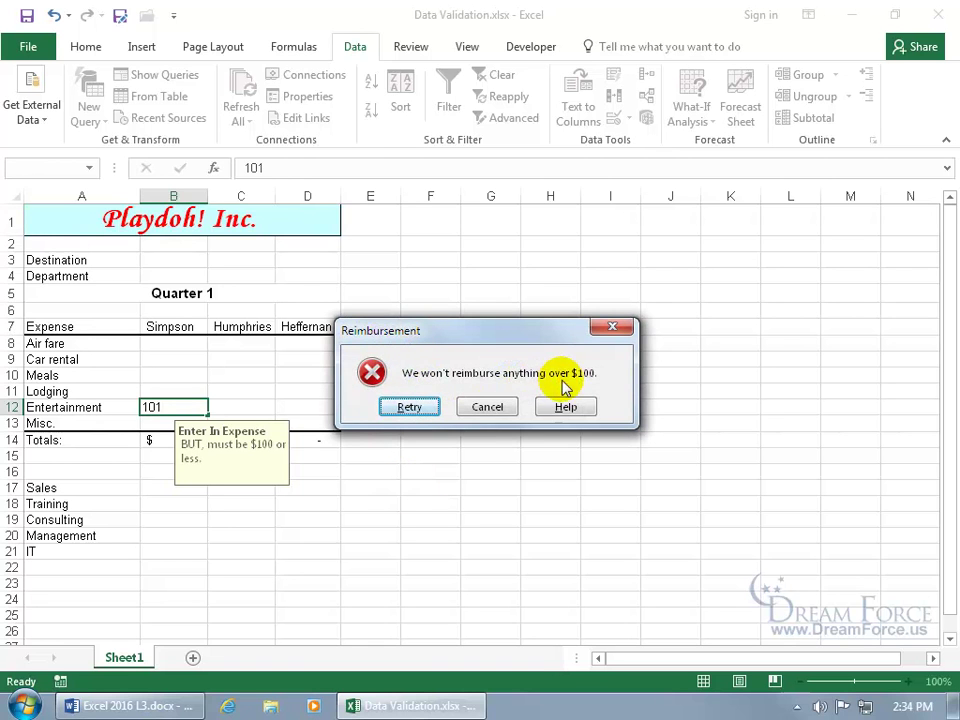
Step: Retry 101, cancel the rejected entry so B12 stays empty, and reselect B12:D12
left_click(408, 407)
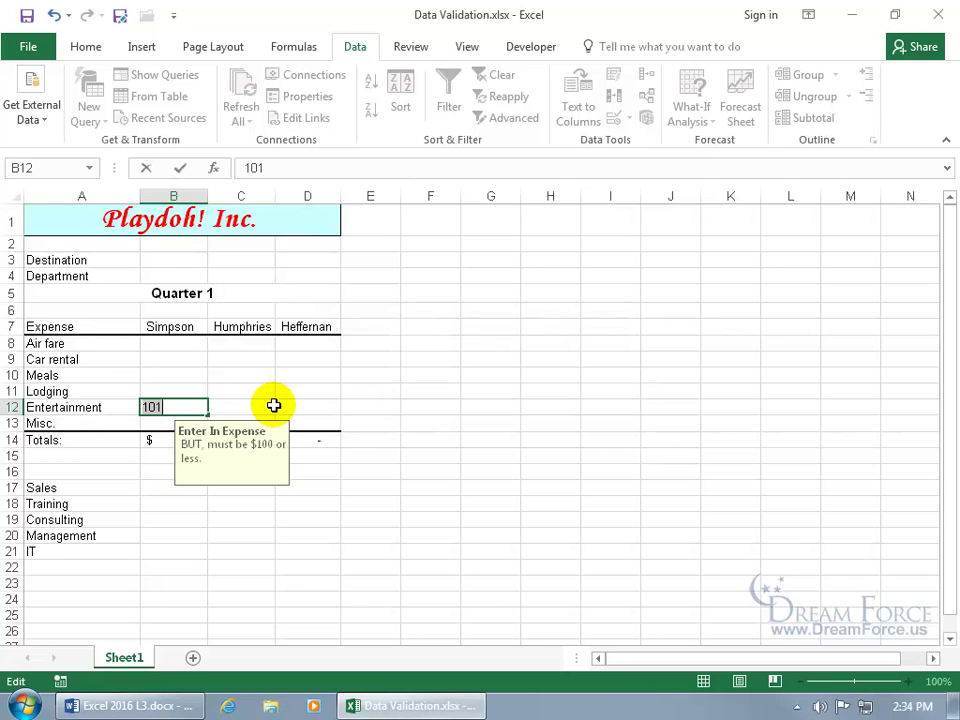
type("101")
key("Return")
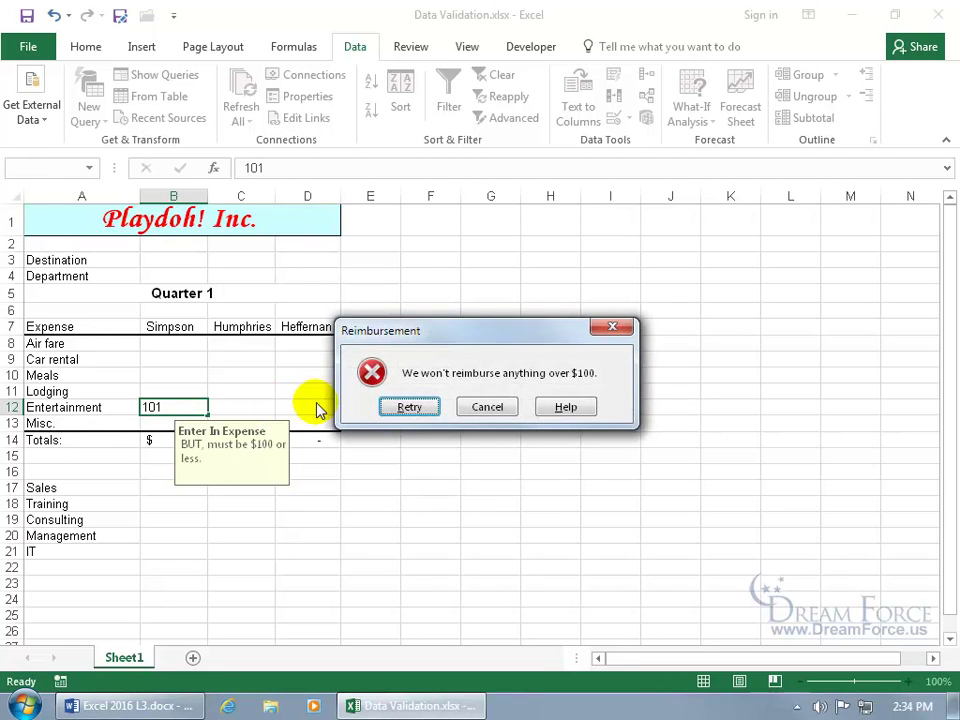
left_click(486, 409)
left_click_drag(195, 405, 298, 403)
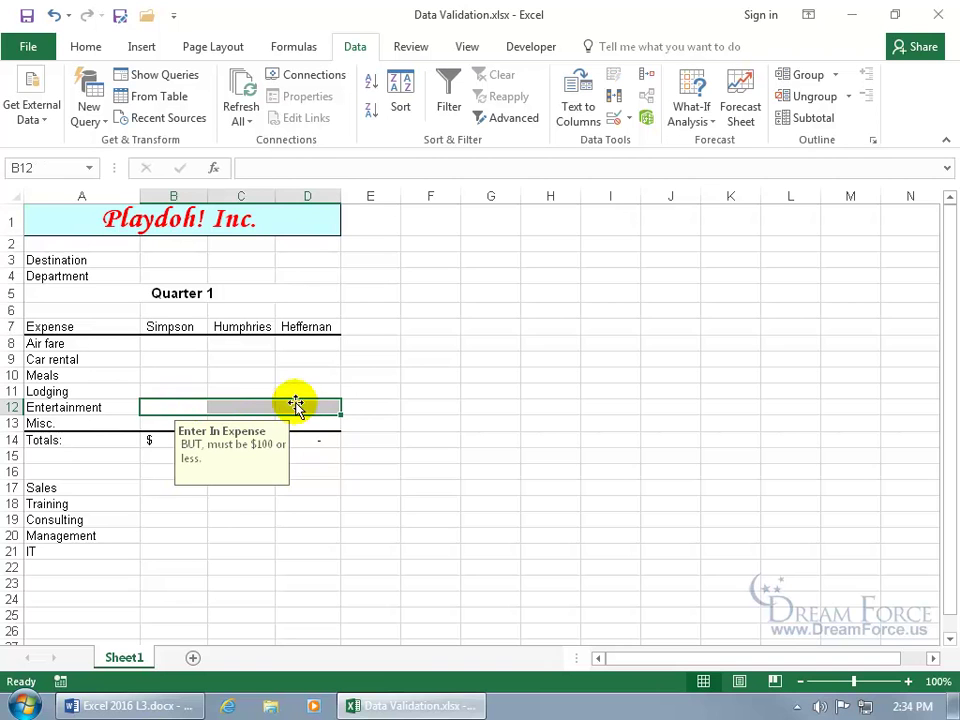
Step: Change the Entertainment validation's error alert style to Warning
left_click(630, 119)
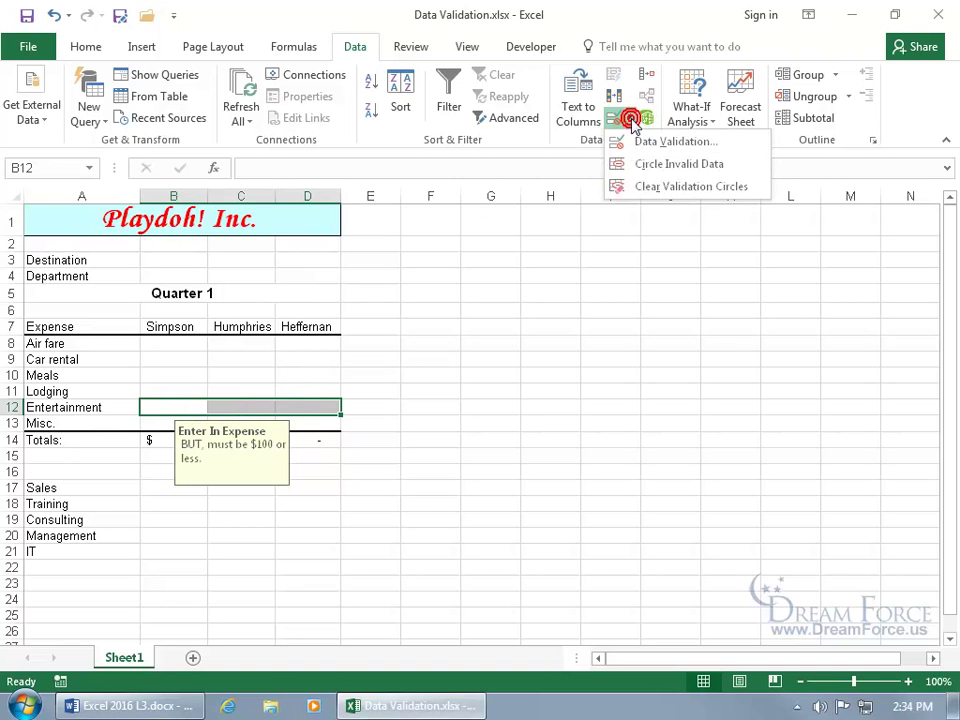
left_click(640, 142)
left_click(489, 190)
left_click(463, 220)
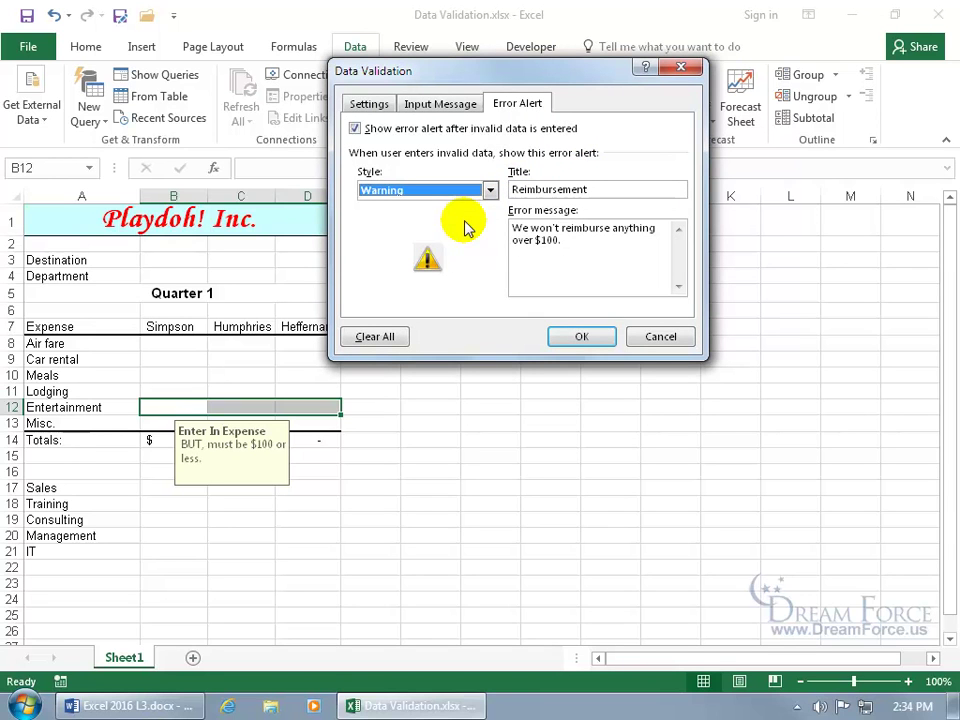
left_click(576, 336)
Step: Enter 101 in B12 and accept it at the over-limit warning
left_click(189, 408)
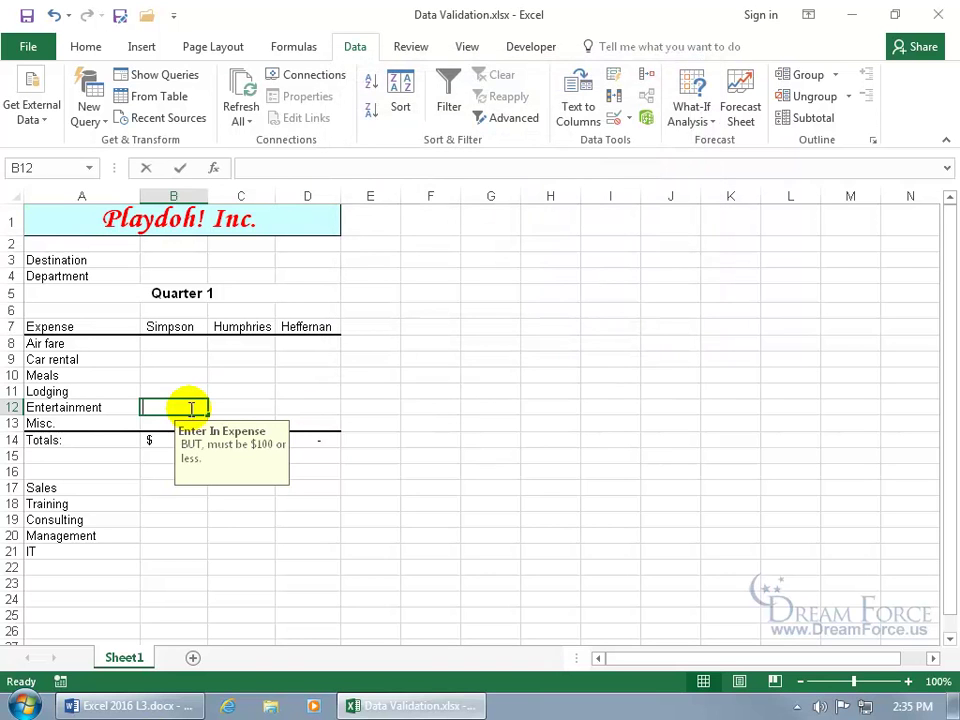
type("101")
key("Return")
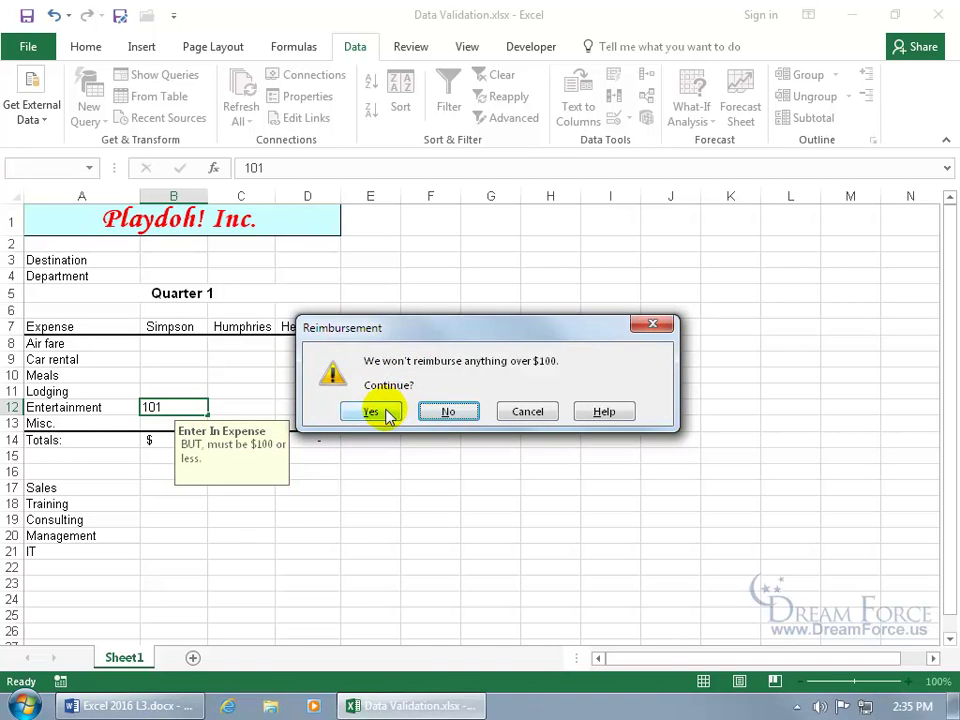
left_click(378, 410)
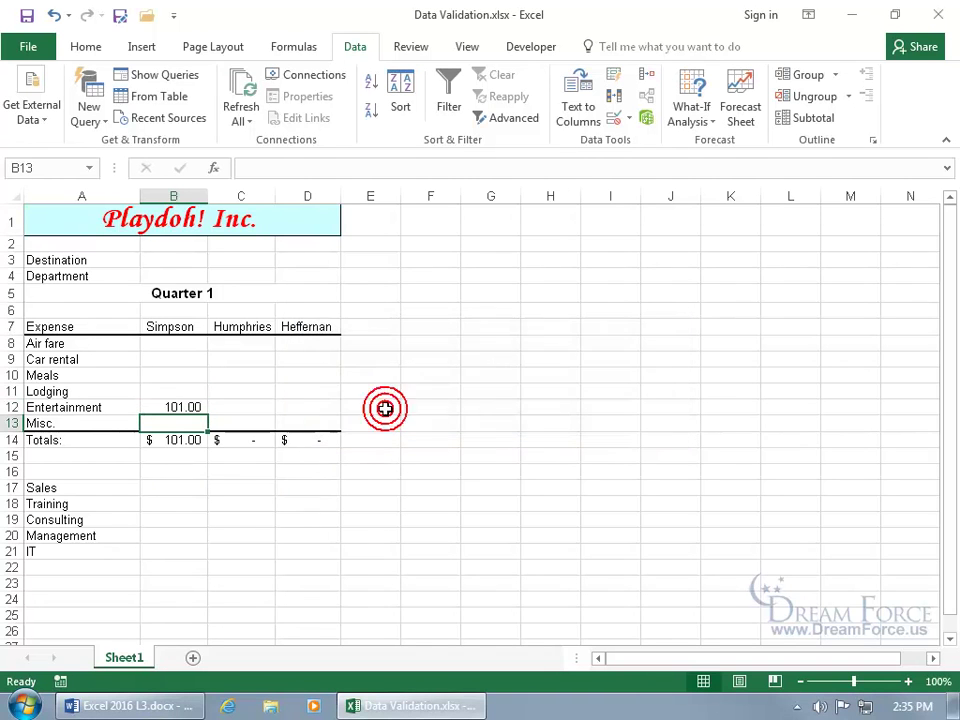
Step: Enter 90 in C12 and 95 in D12, then select B12:D12
left_click(197, 406)
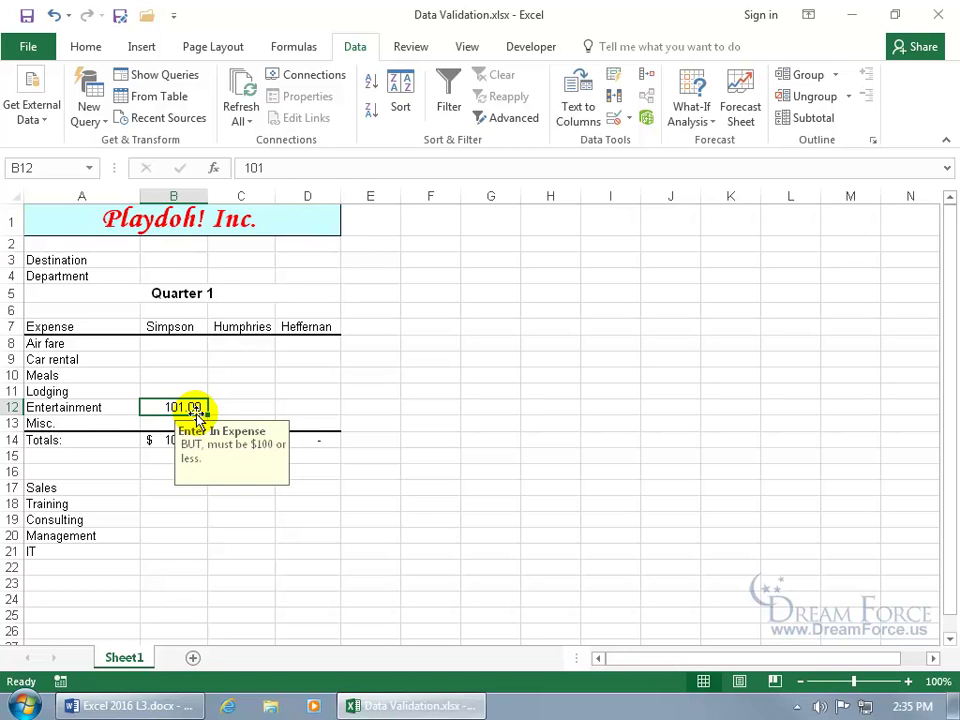
left_click(223, 405)
type("90")
key("Tab")
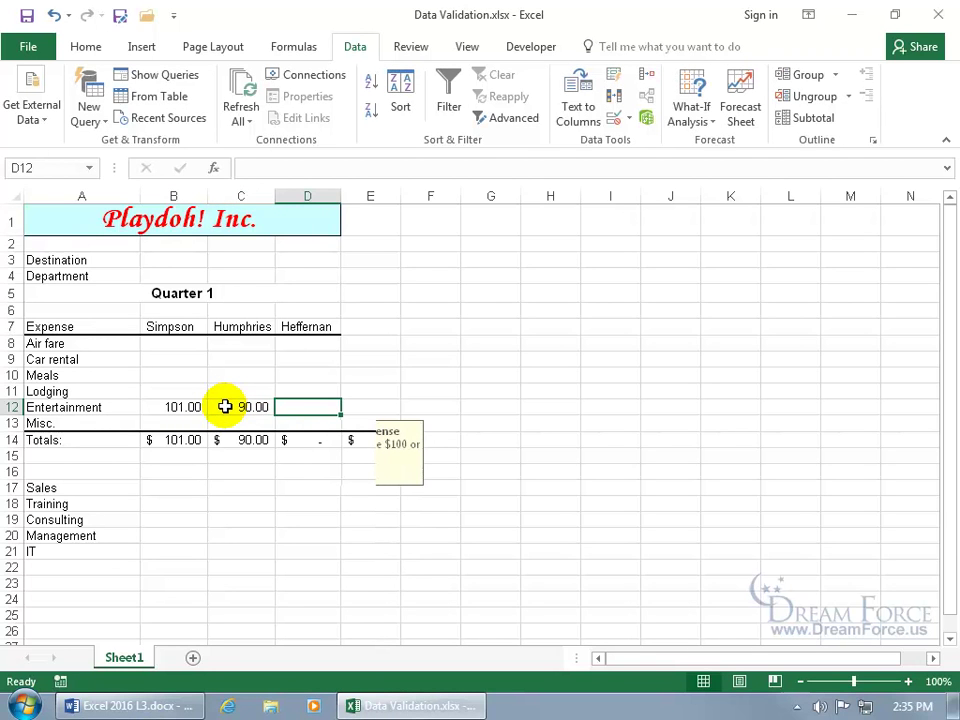
type("95")
key("Return")
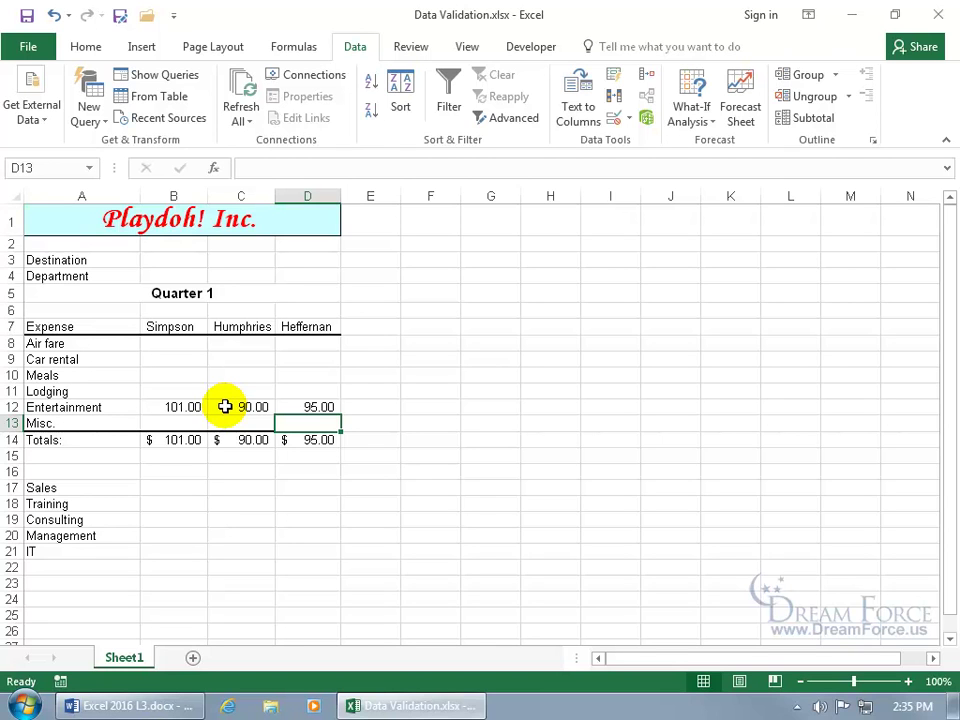
left_click_drag(174, 406, 311, 400)
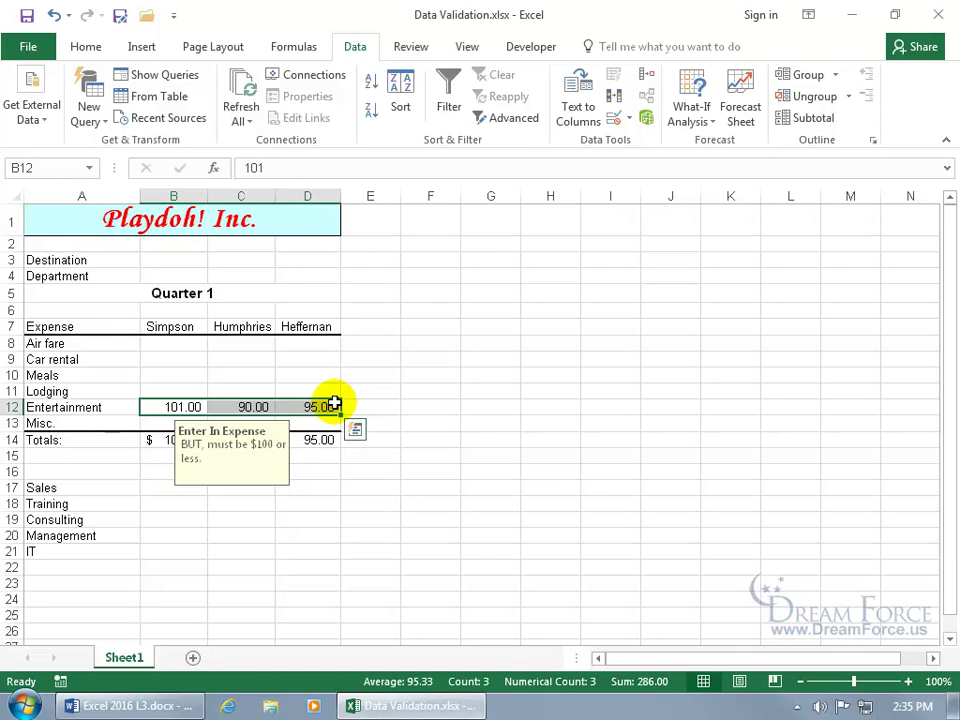
Step: Change the error and input message amounts from $100 to $90
left_click(629, 121)
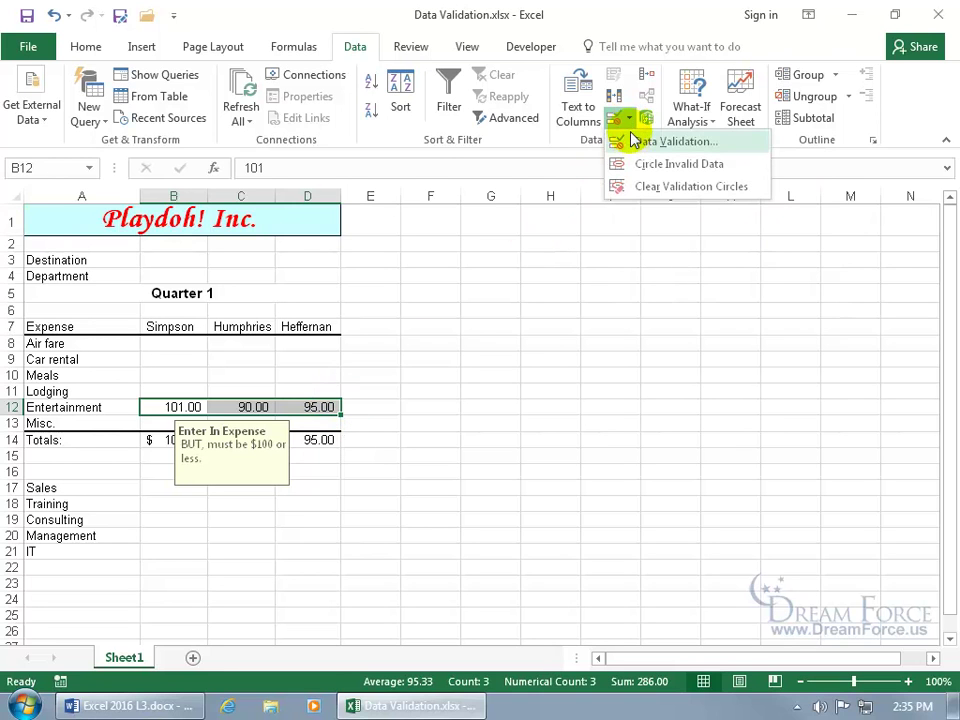
left_click(634, 143)
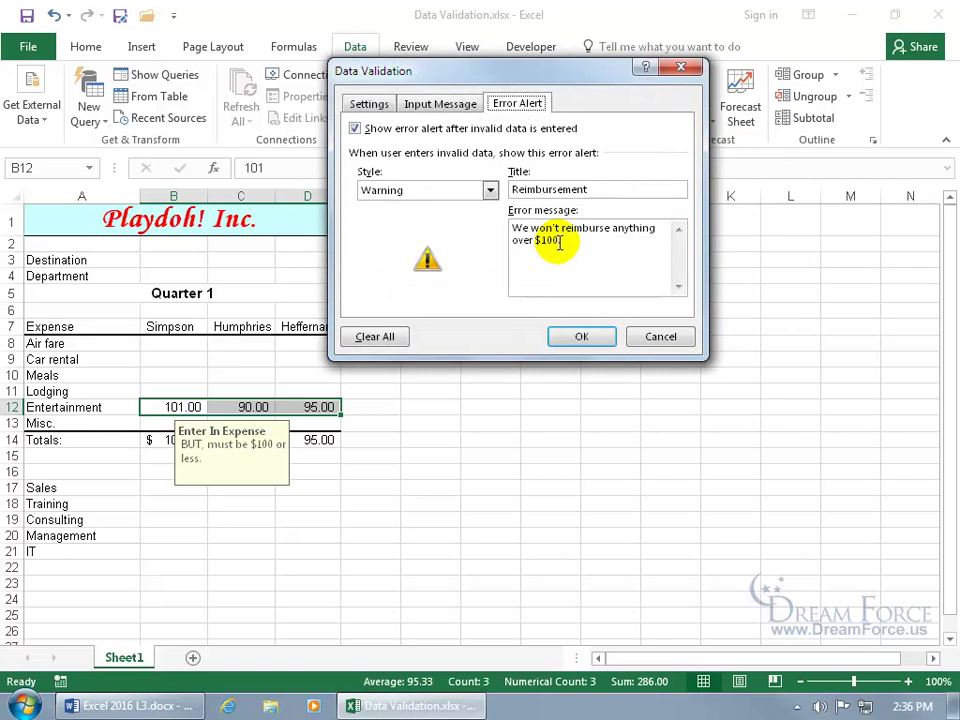
left_click(545, 240)
key("BackSpace")
key("BackSpace")
type("9")
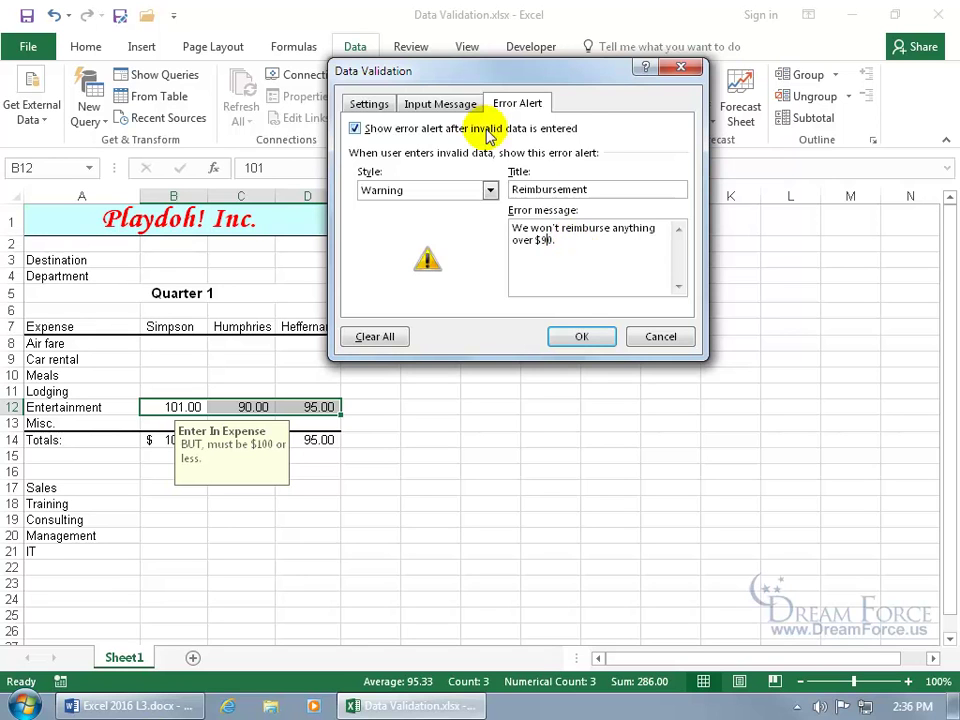
left_click(440, 103)
left_click(440, 226)
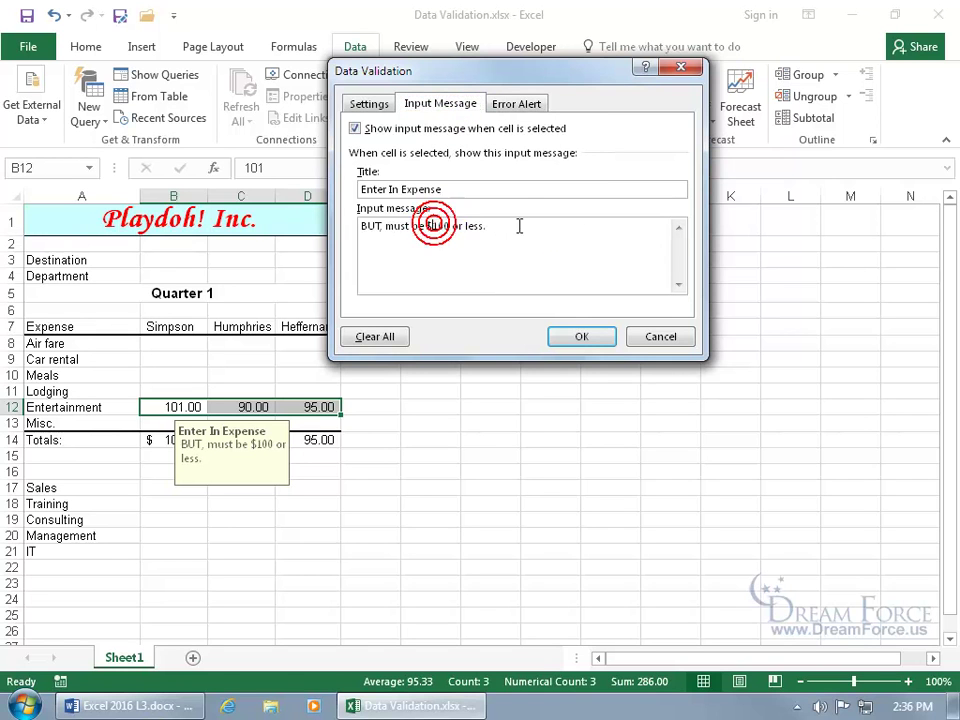
key("BackSpace")
key("BackSpace")
type("9")
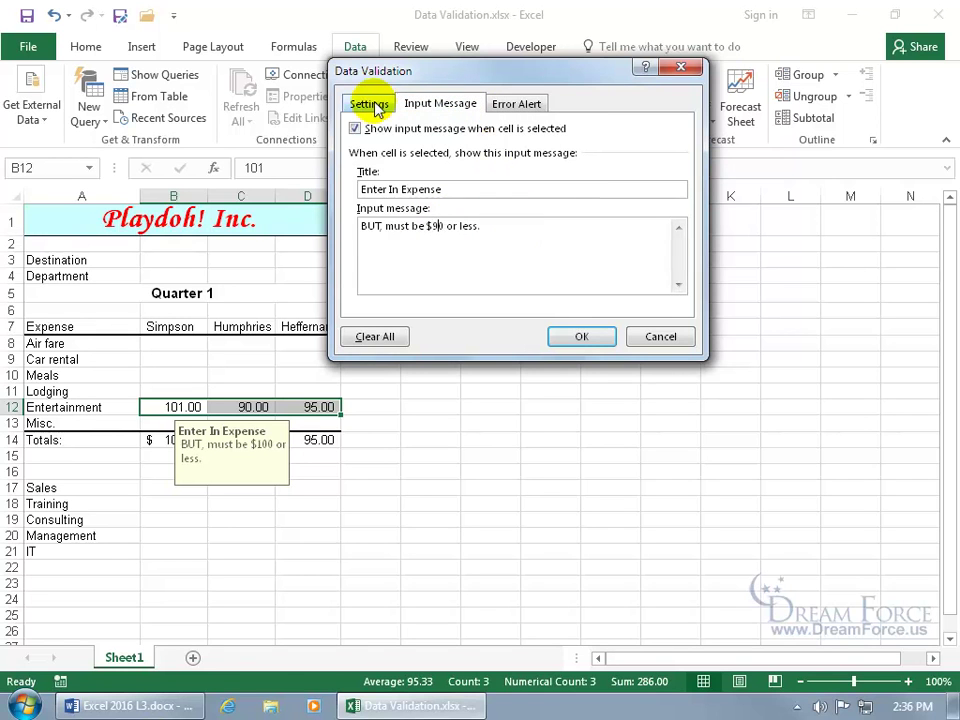
Step: Set the validation Maximum to 90 and apply the rule
left_click(370, 103)
double_click(378, 241)
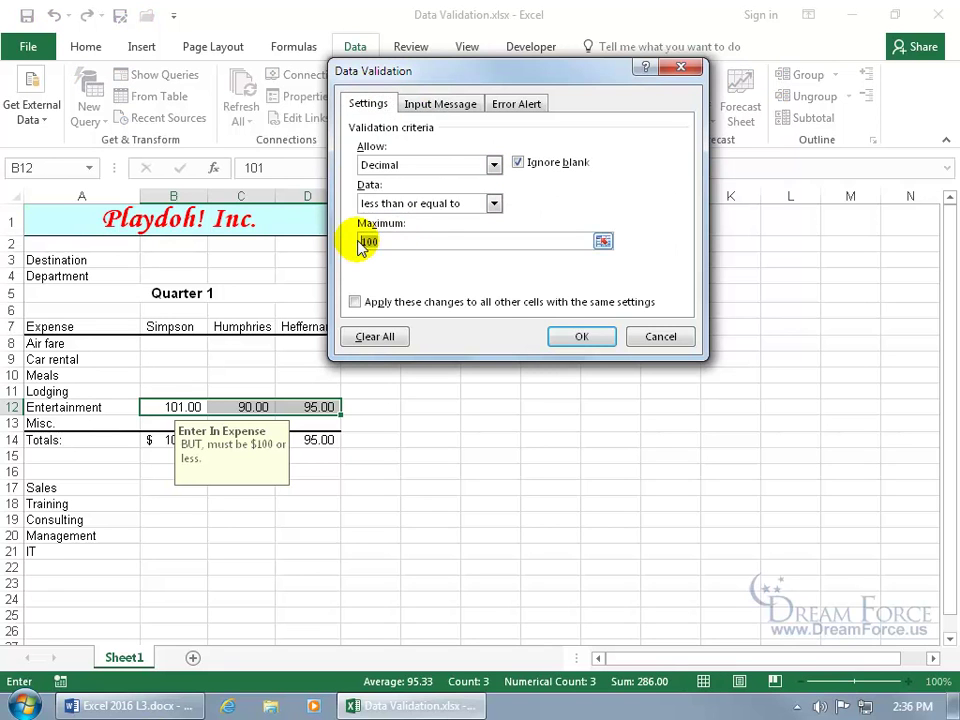
type("90")
left_click(578, 336)
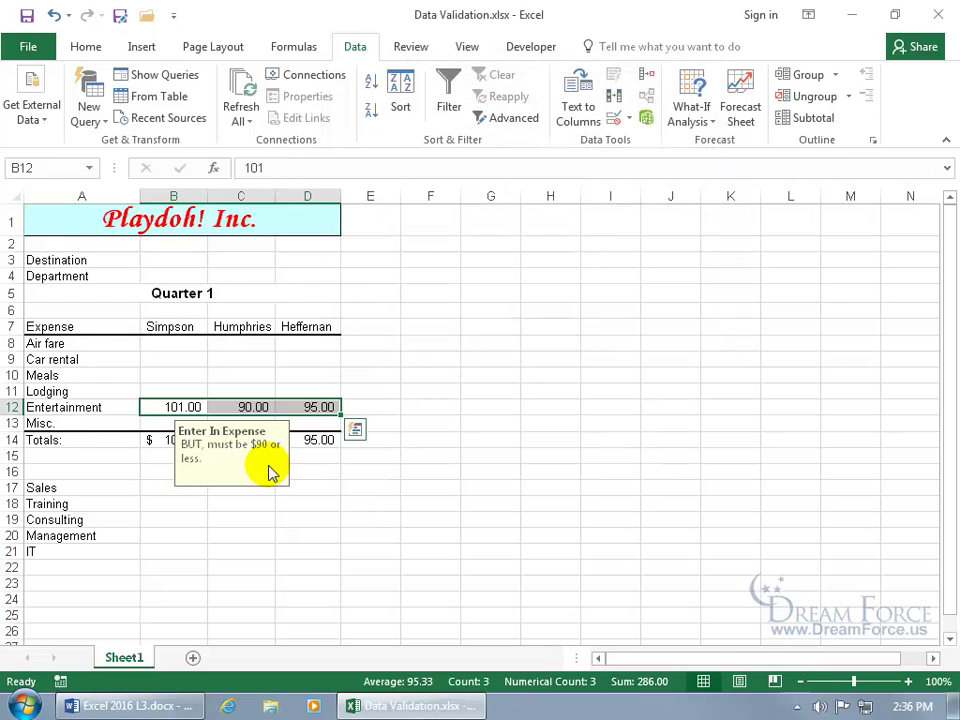
left_click(390, 470)
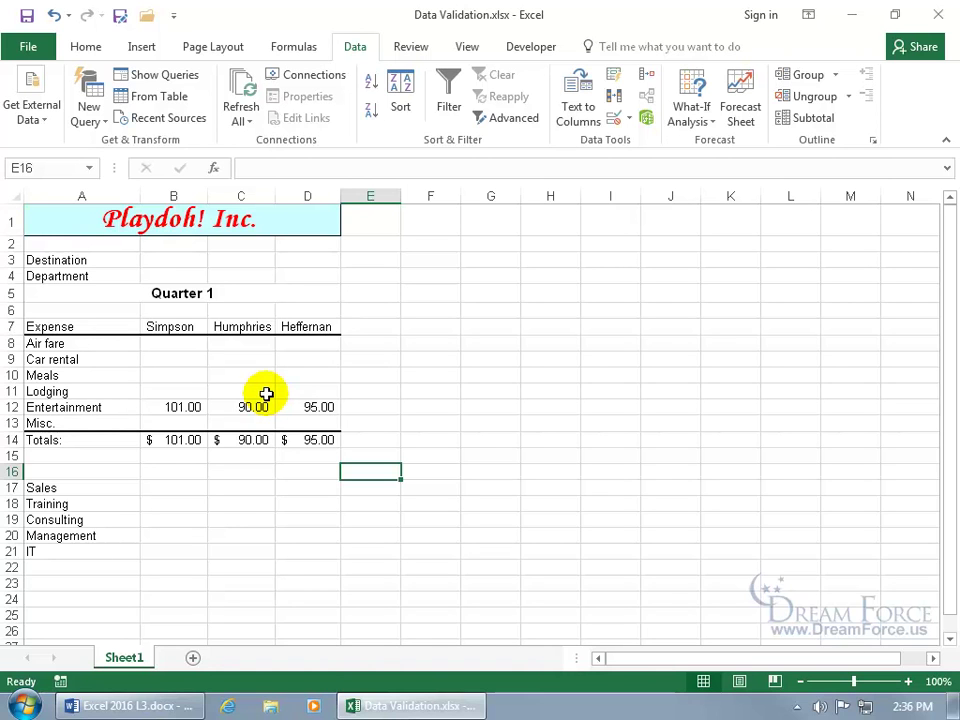
Step: Circle the invalid entries and correct D12 to 90
left_click(630, 119)
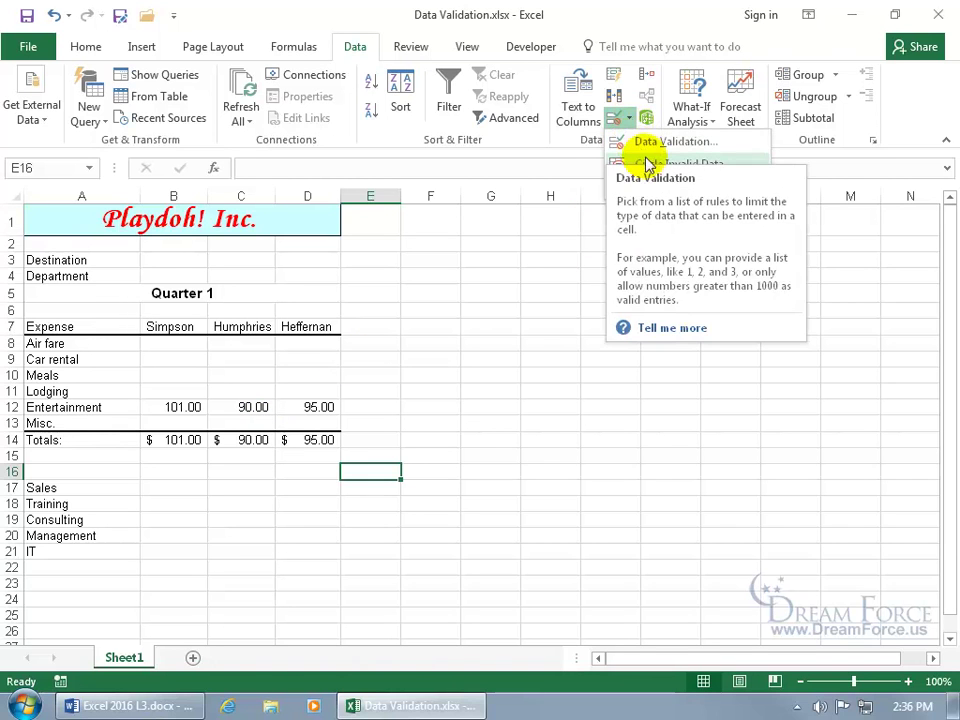
left_click(649, 165)
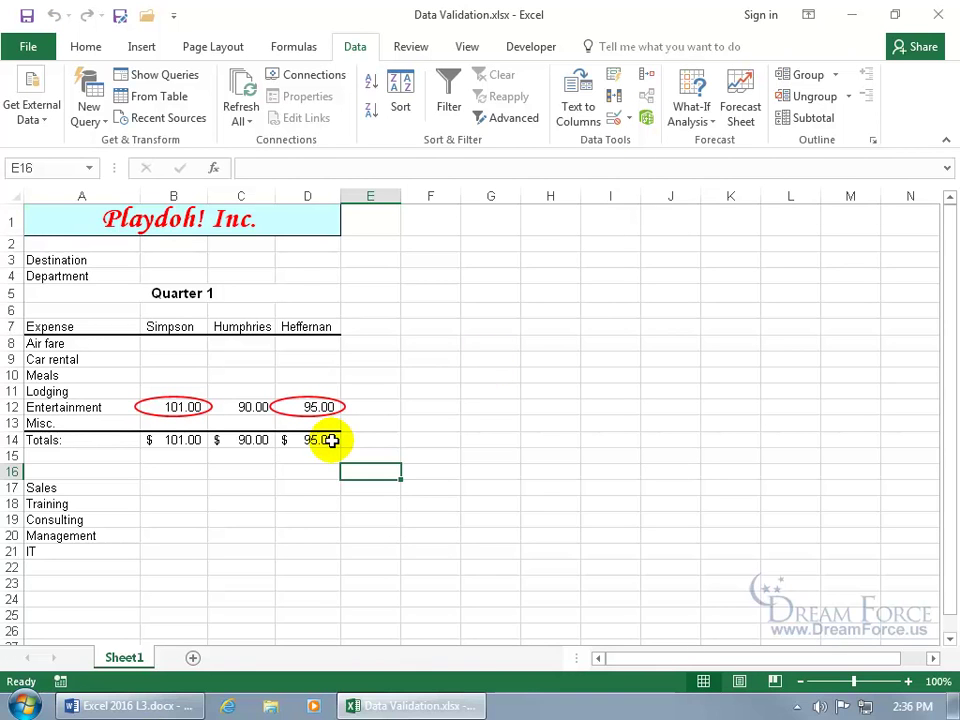
left_click(322, 410)
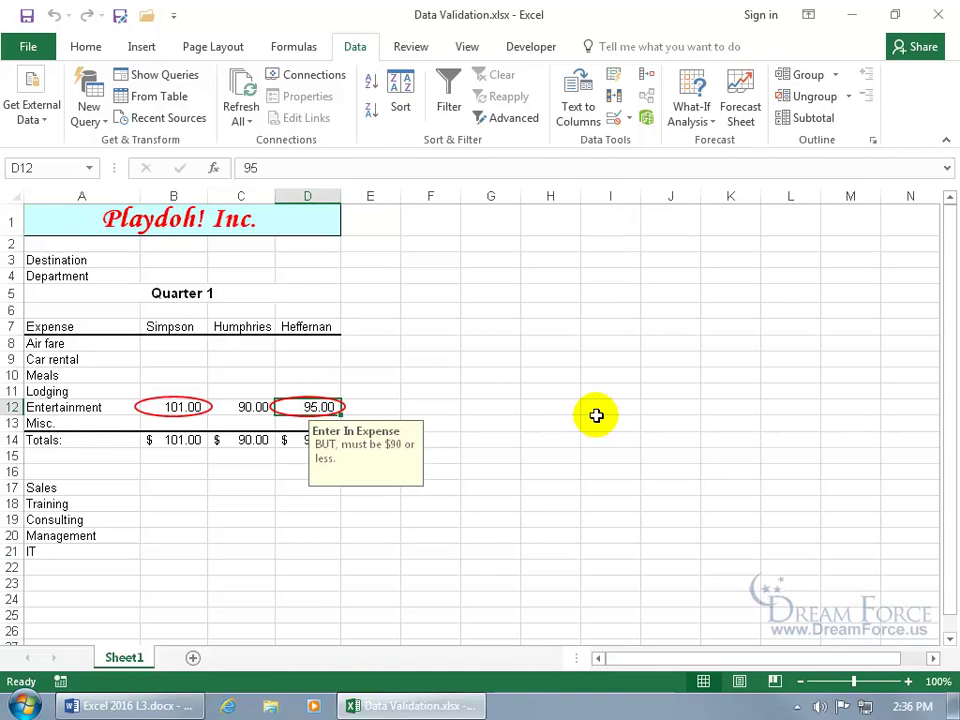
type("90")
key("Return")
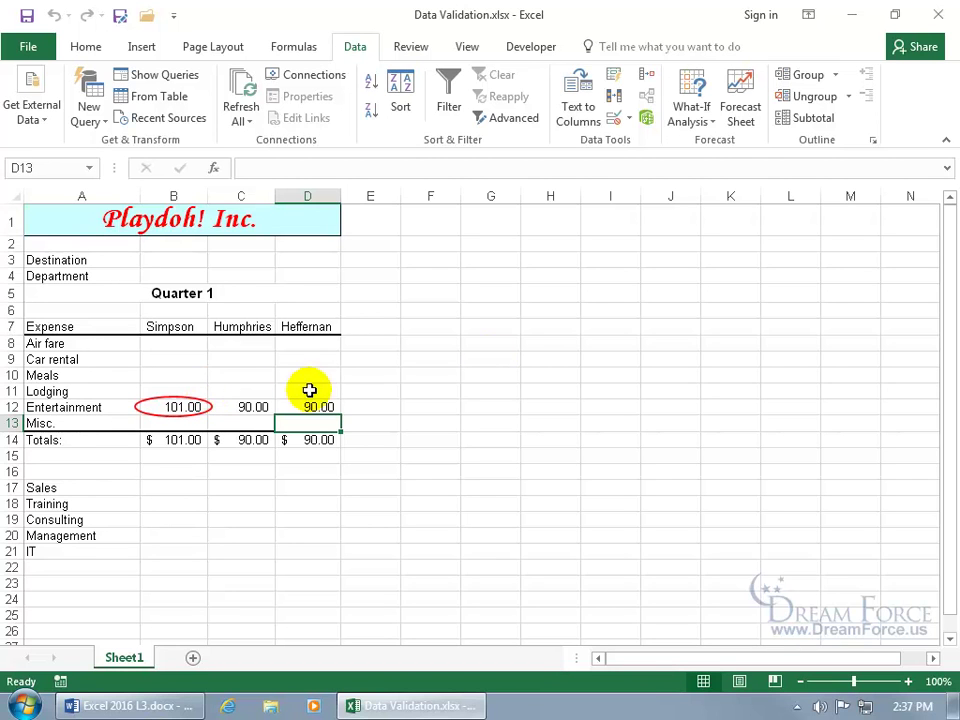
Step: Clear the remaining red validation circles
left_click(629, 121)
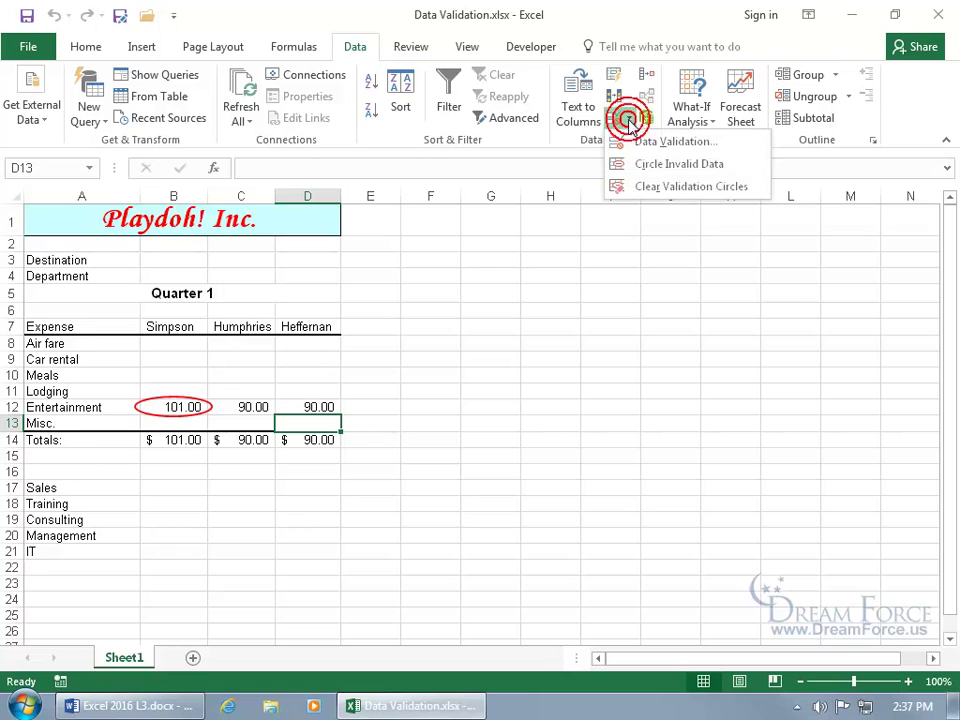
left_click(645, 190)
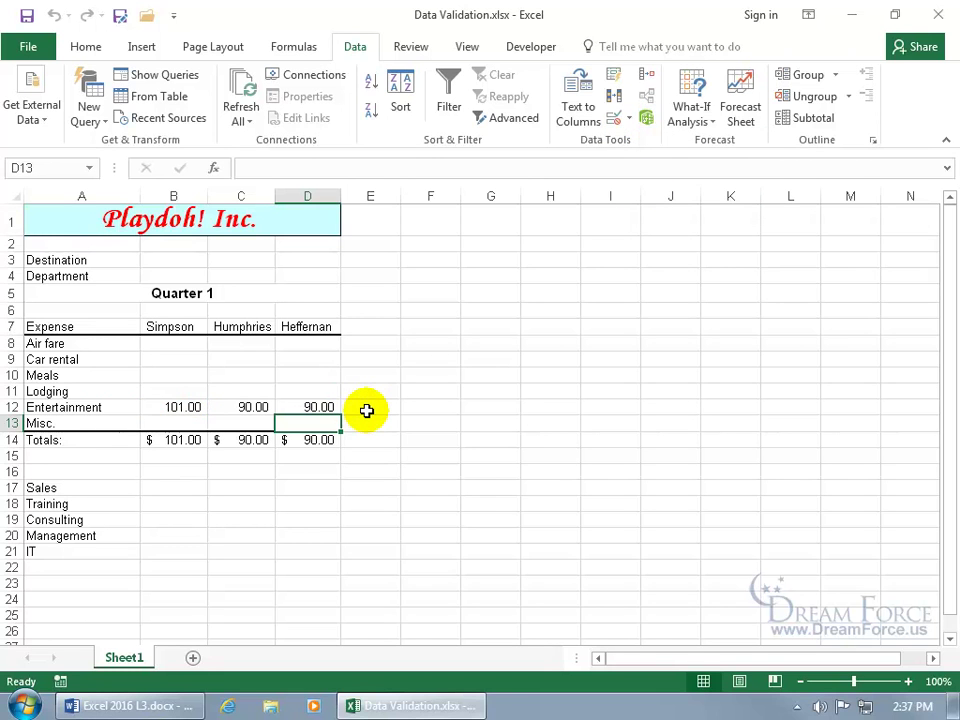
left_click(187, 261)
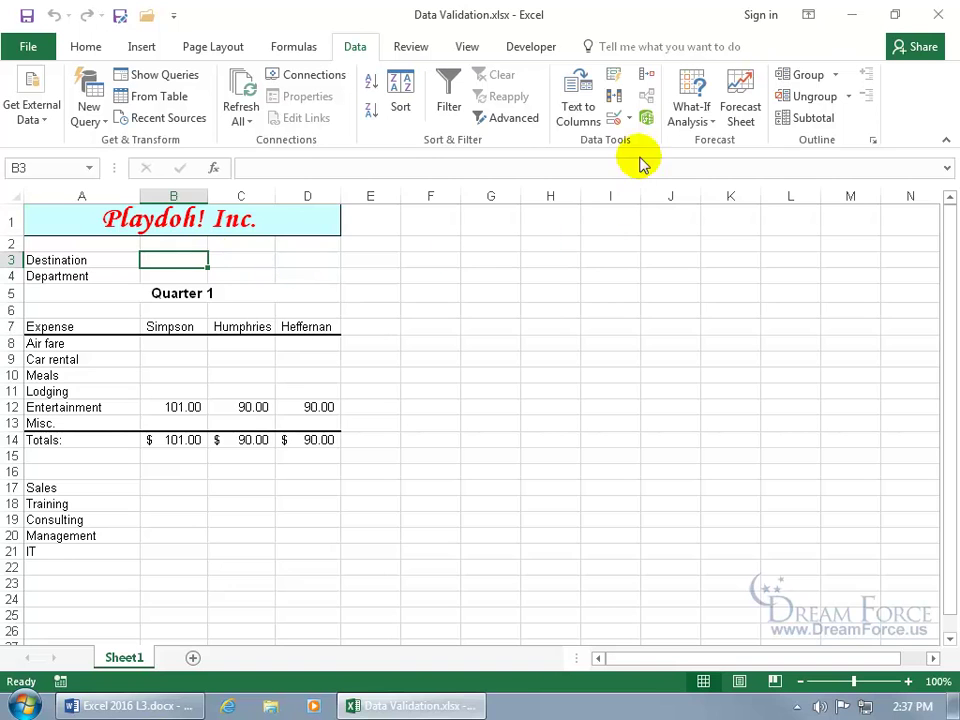
Step: Restrict B3 to text length less than or equal to 2
left_click(628, 118)
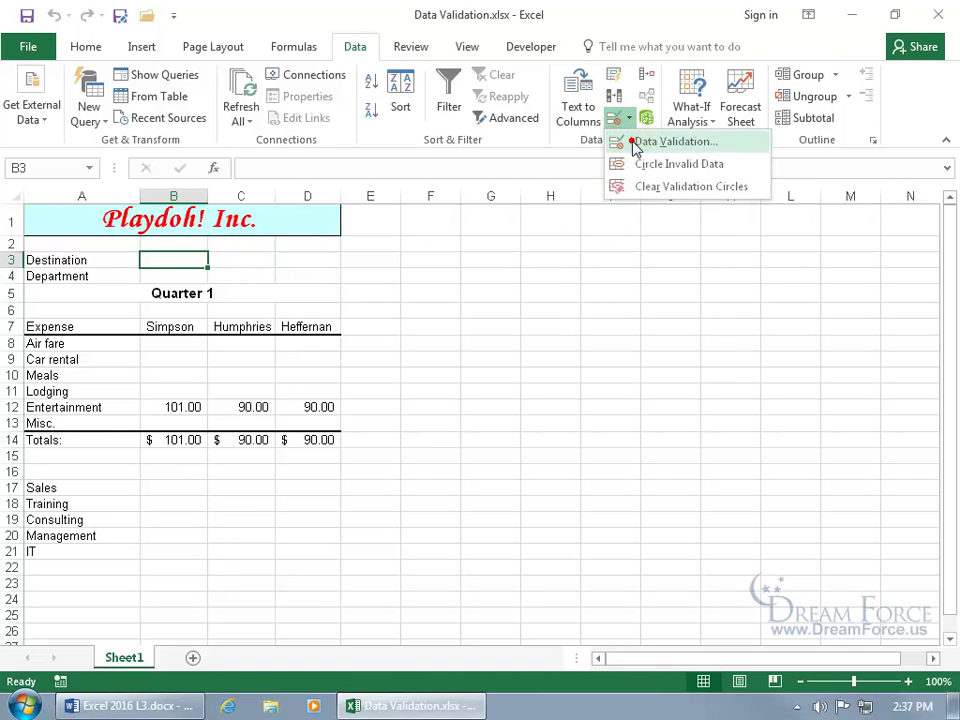
left_click(645, 141)
left_click(495, 166)
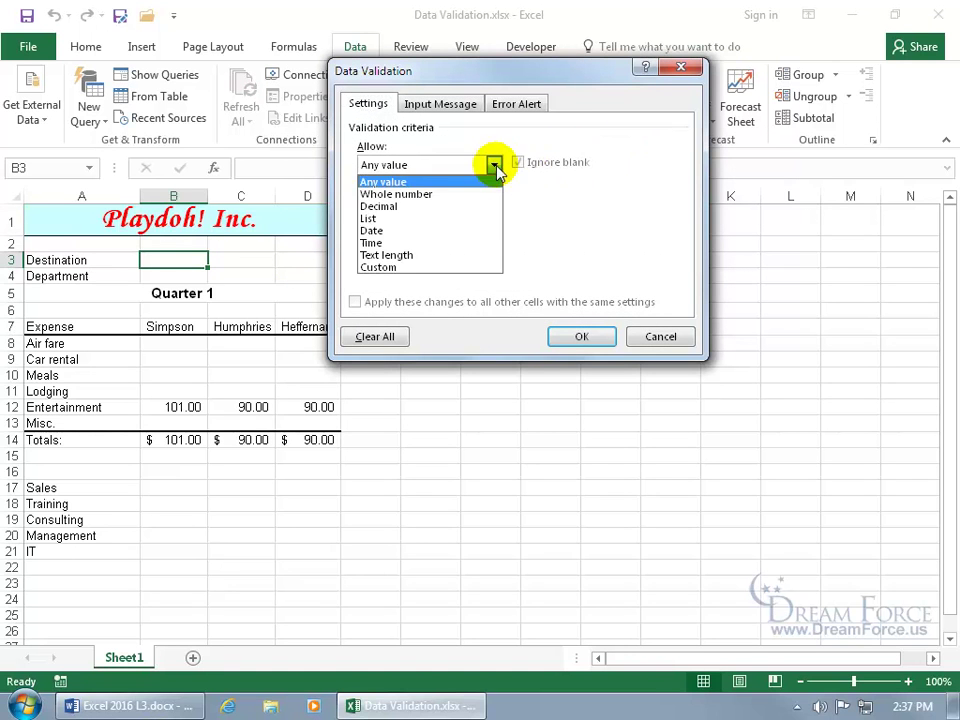
left_click(451, 256)
left_click(493, 203)
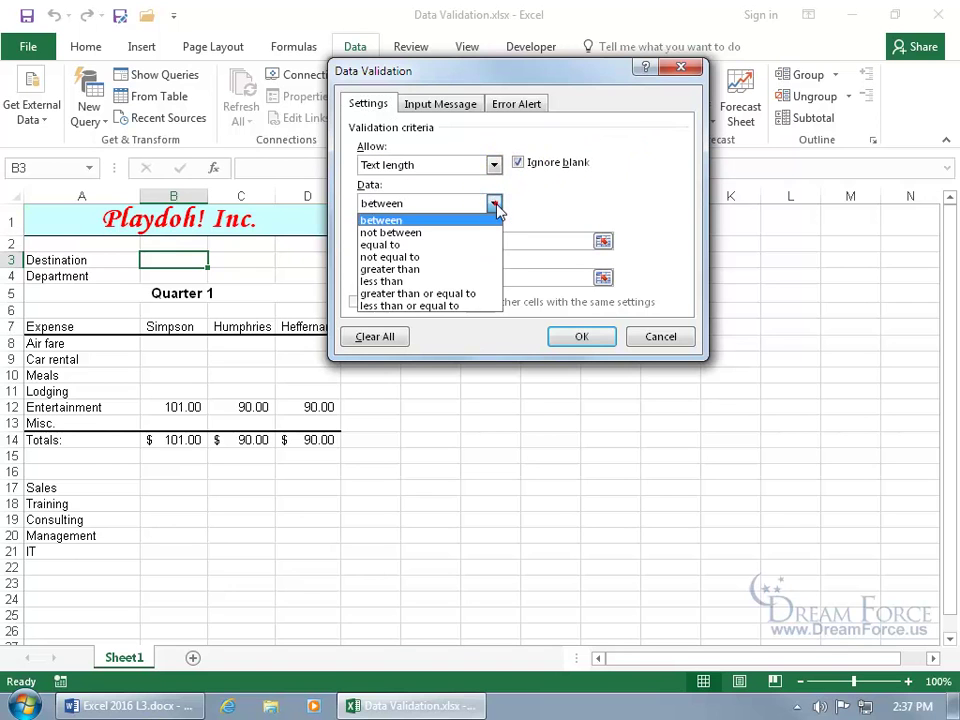
left_click(458, 307)
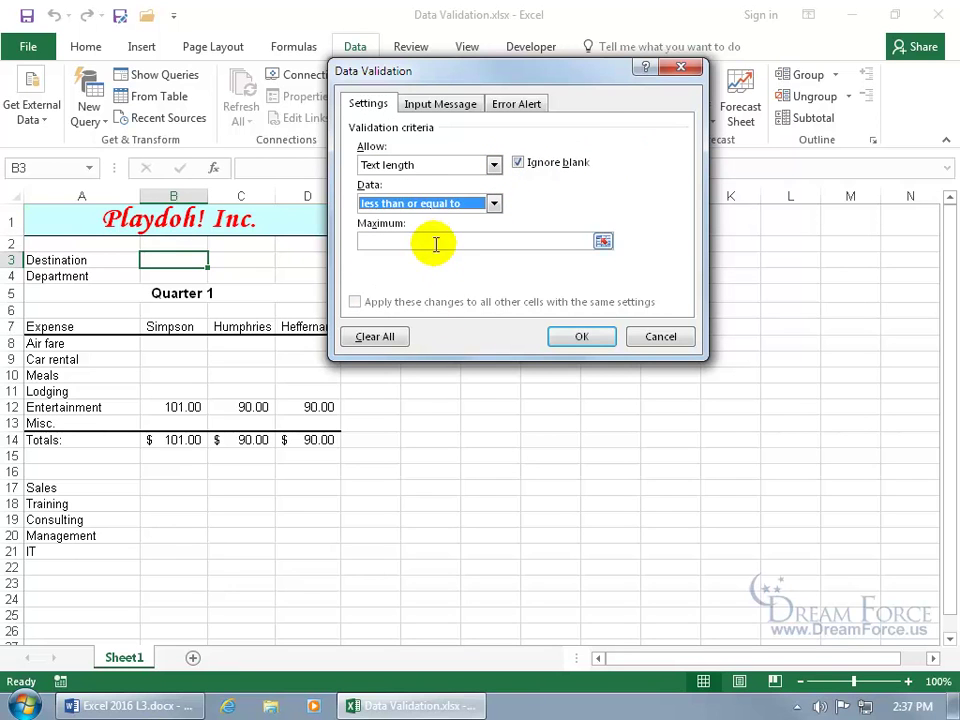
left_click(435, 241)
type("2")
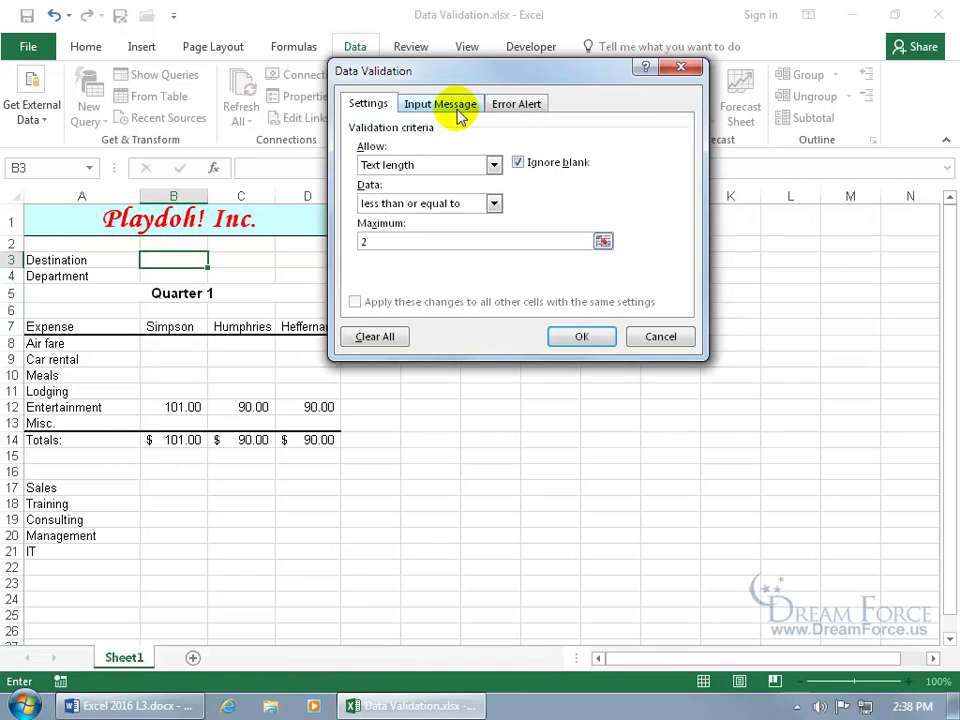
Step: Add a Stop error alert titled 'States' reading 'Please enter in only 2 letters.'
left_click(514, 105)
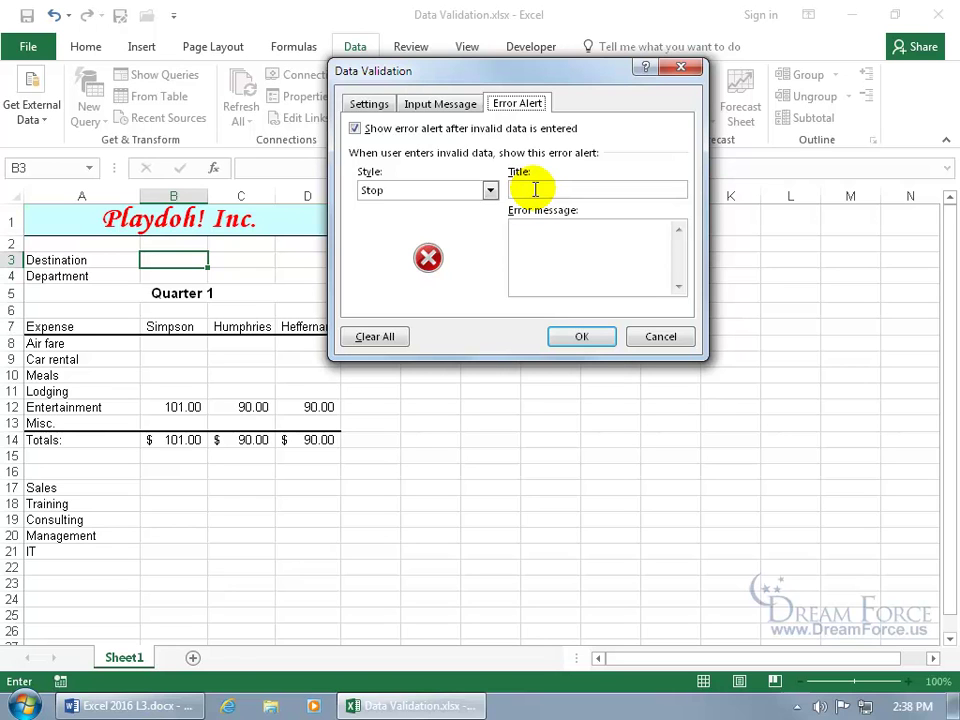
left_click(490, 190)
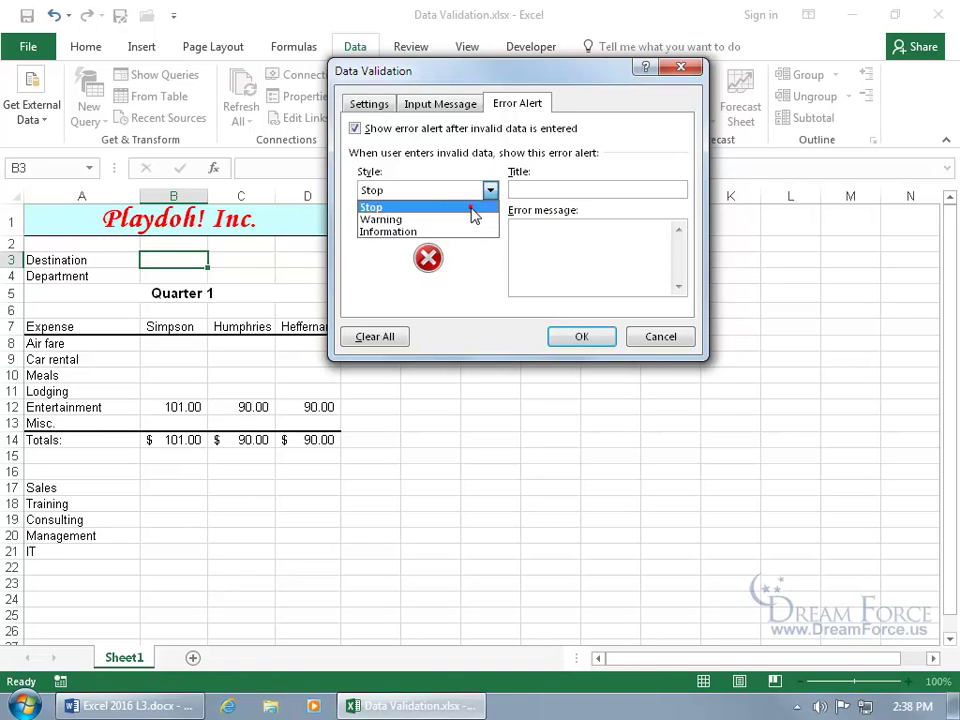
left_click(474, 209)
left_click(519, 189)
type("States")
key("Tab")
type("Please enter in only 2 letters.")
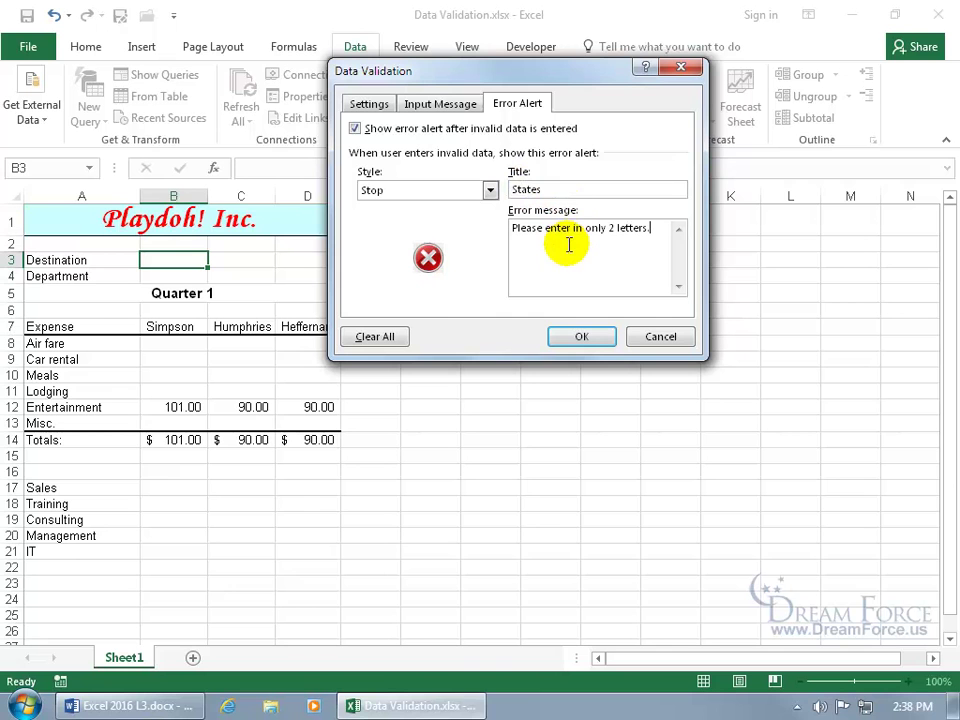
left_click(588, 336)
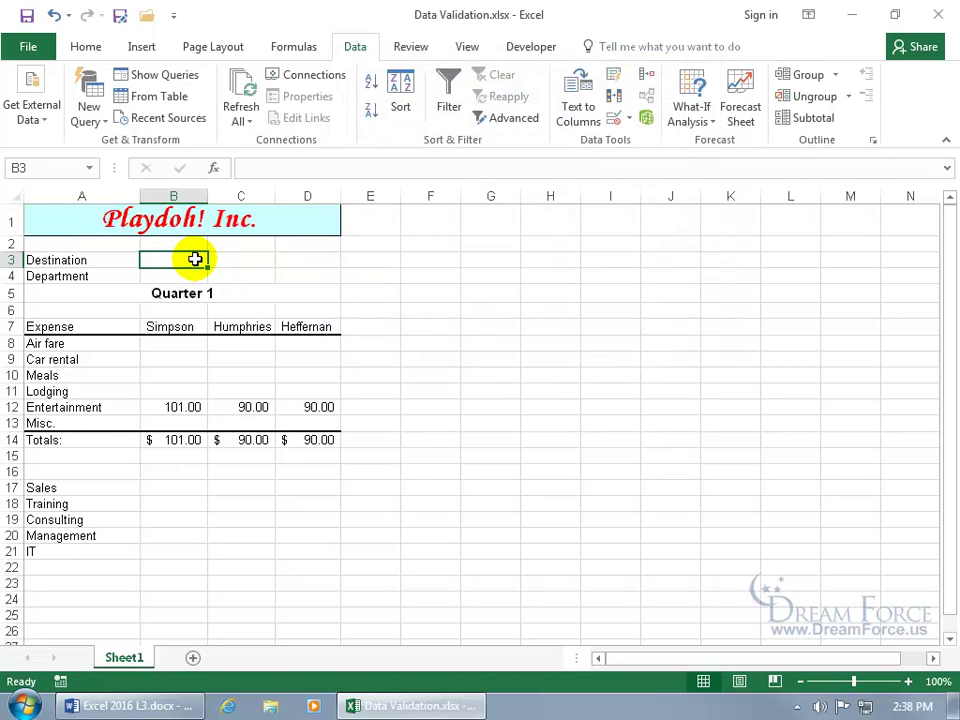
Step: Try 'Utah' in B3, retry after the rejection, and enter 'UT' instead
type("Utah")
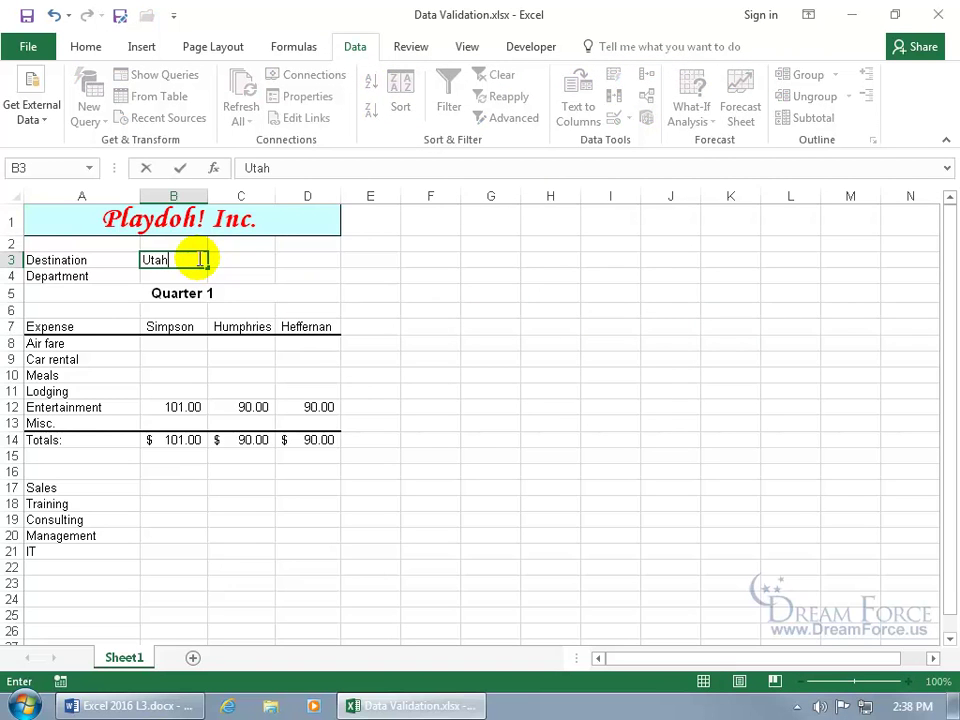
key("Return")
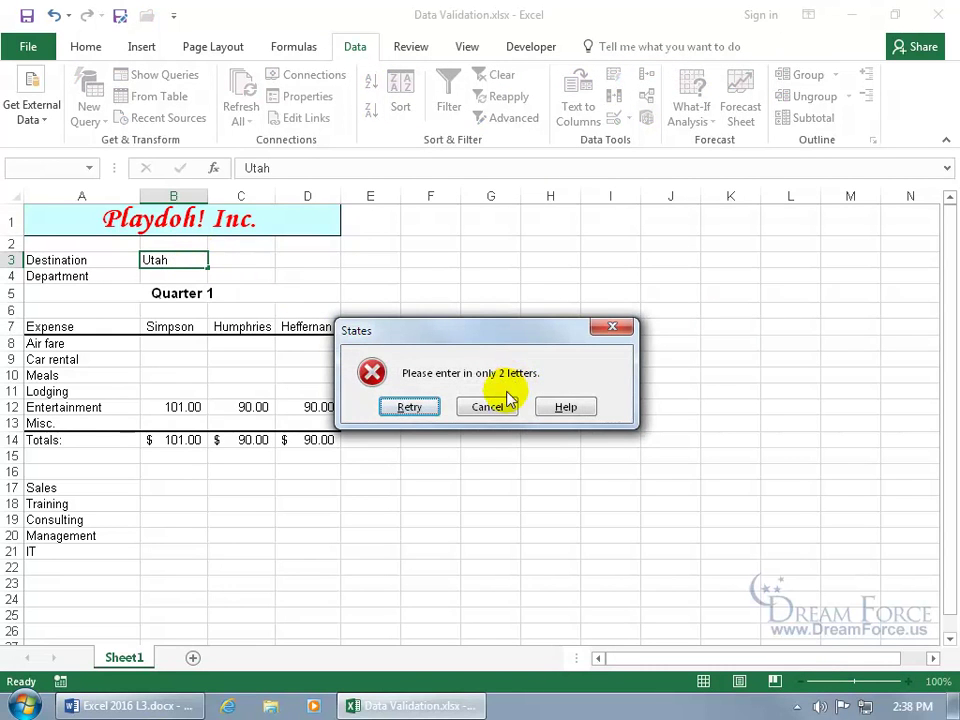
left_click(430, 407)
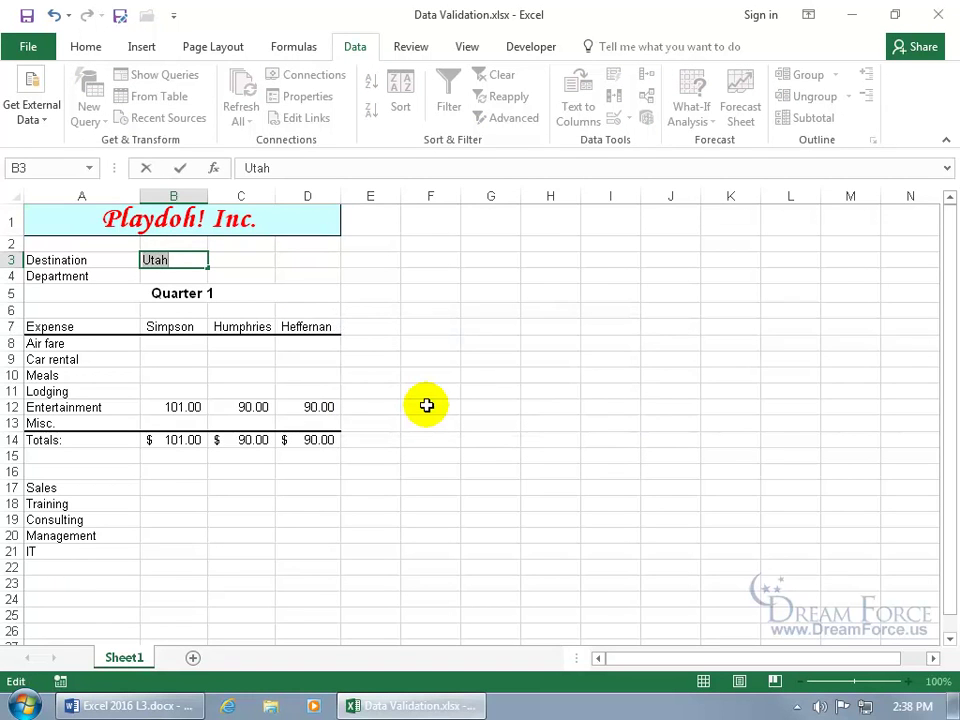
type("UT")
key("Return")
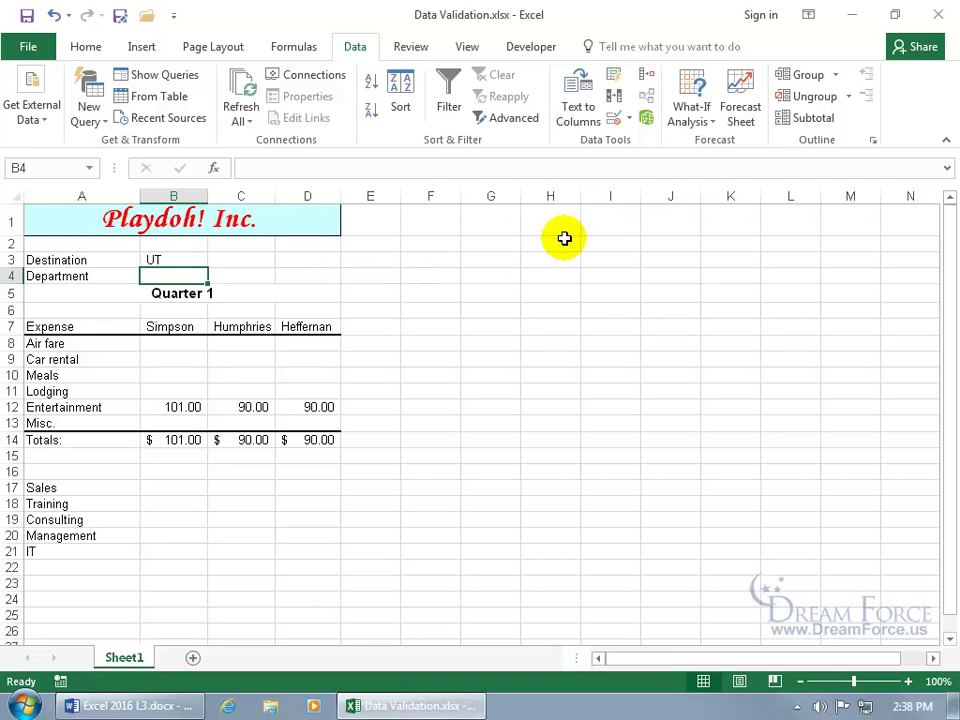
Step: Give B4 List validation with source 'Sales,Training,Consulting'
left_click(630, 121)
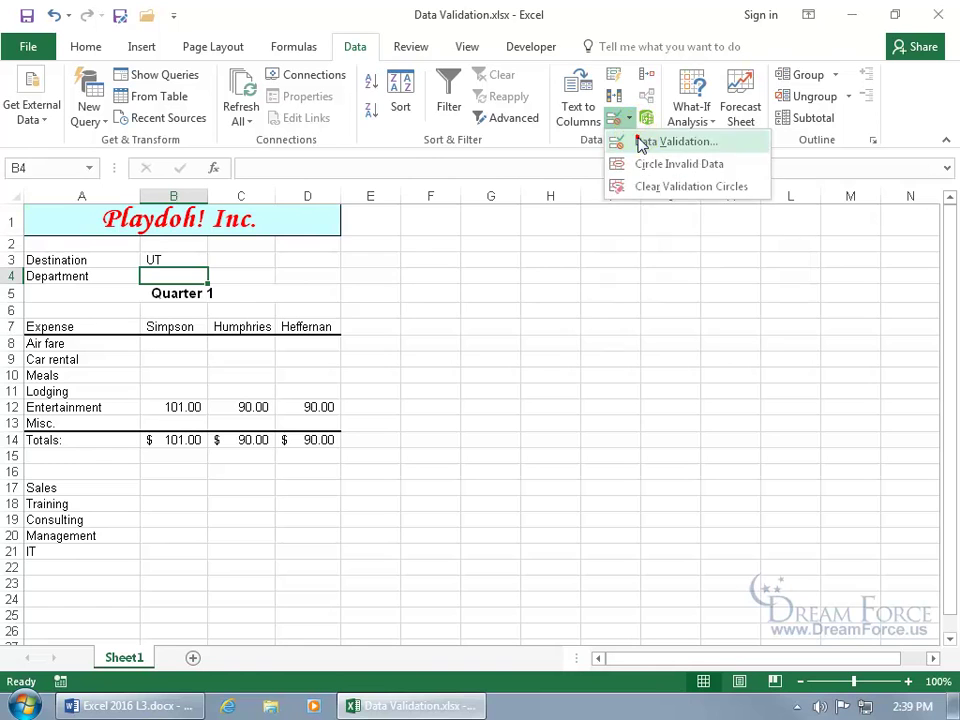
left_click(636, 142)
left_click(374, 104)
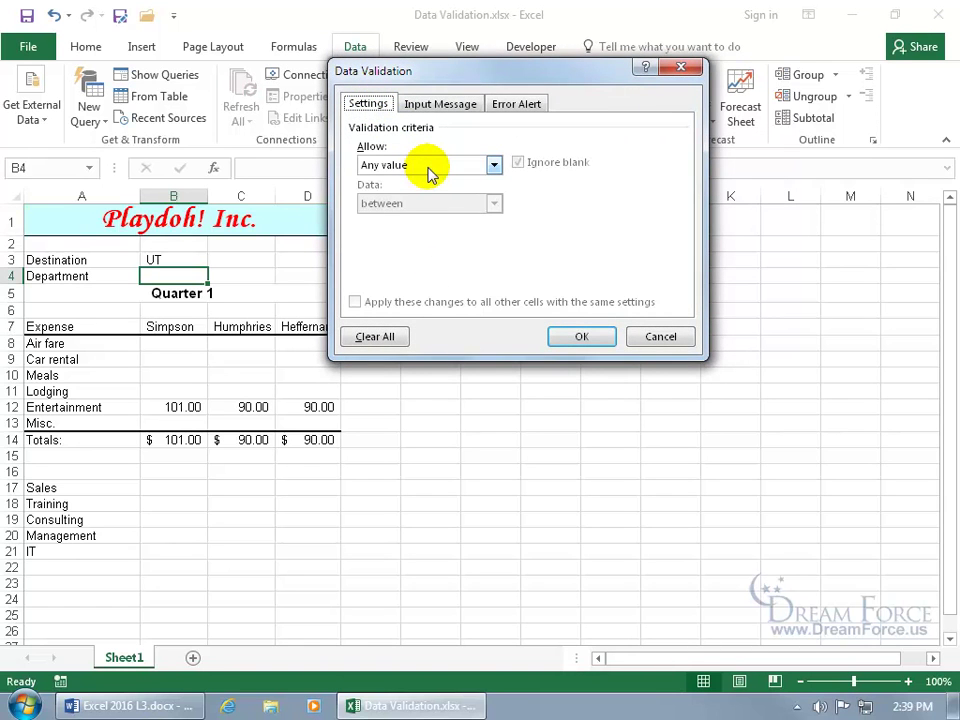
left_click(493, 165)
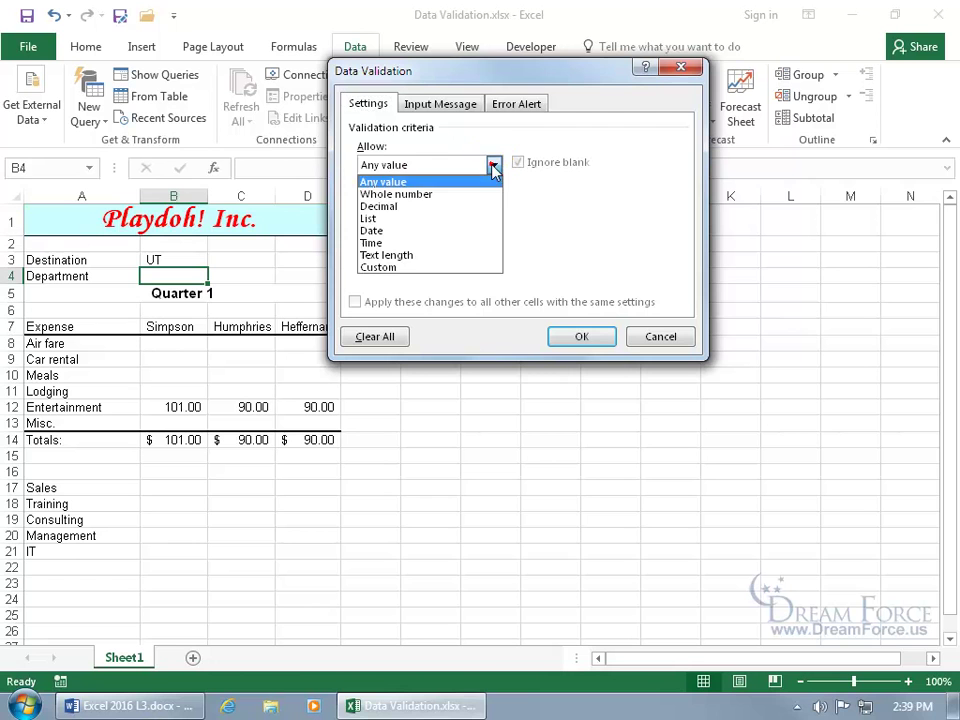
left_click(470, 218)
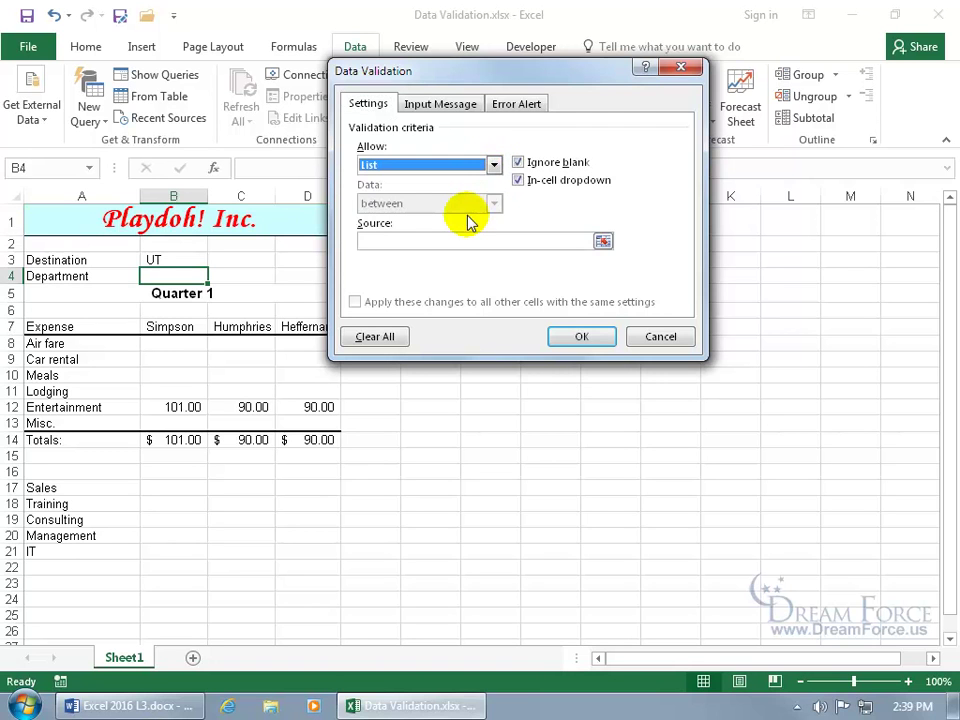
left_click(458, 240)
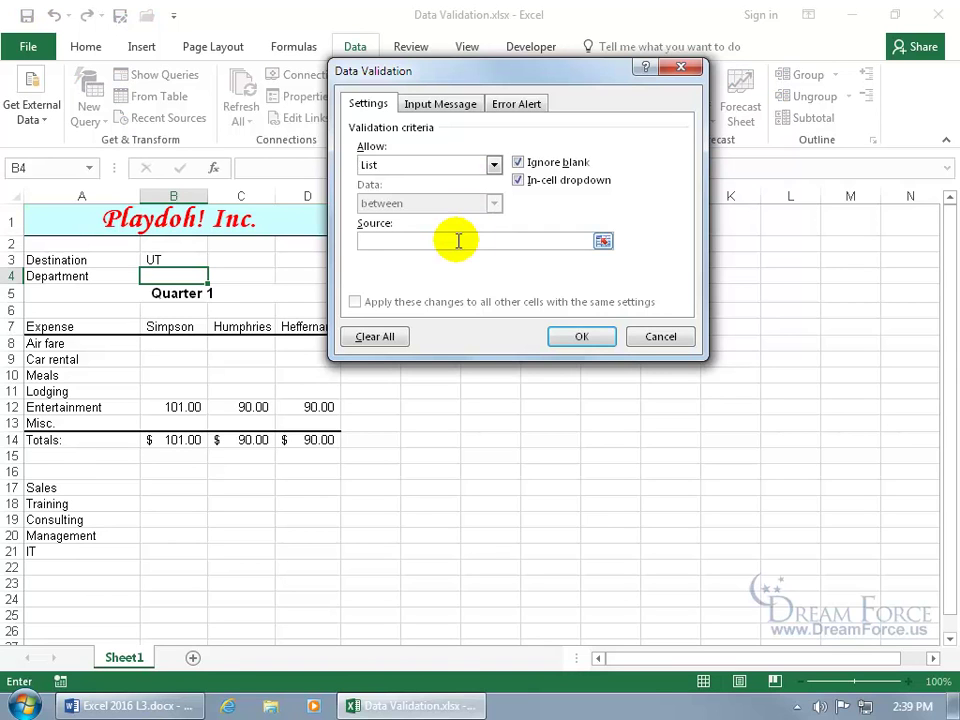
type("Sales,Training,Consulting")
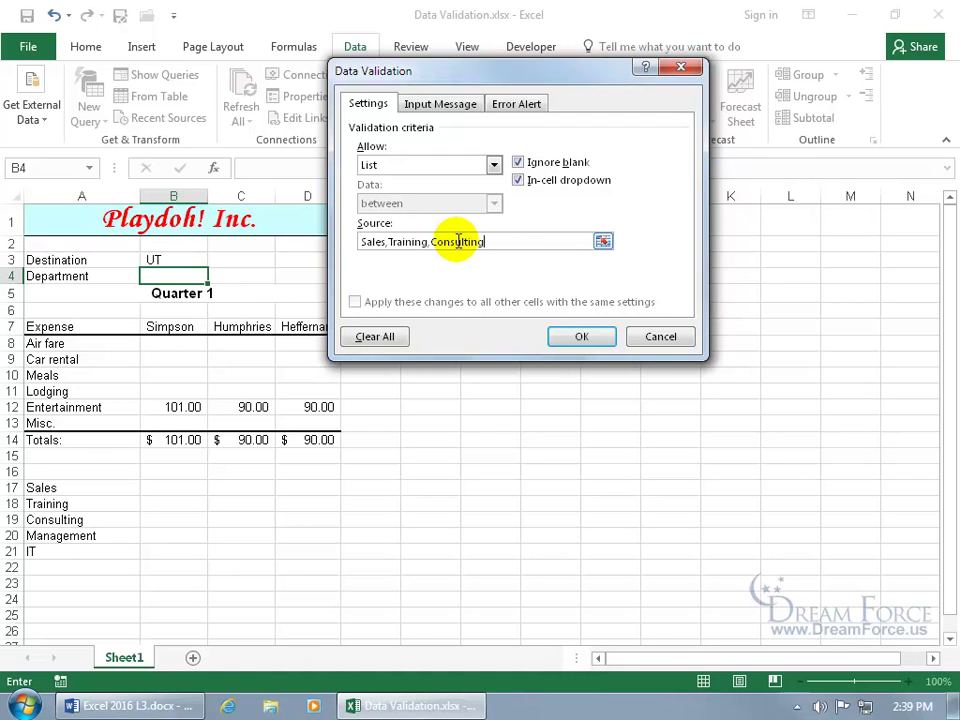
left_click(581, 337)
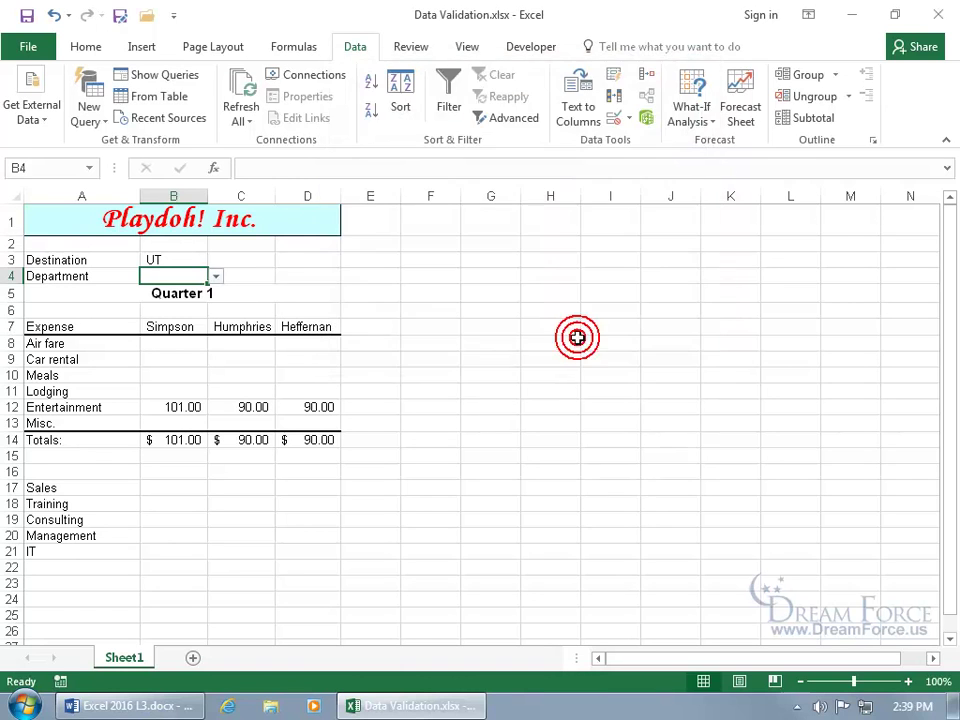
Step: Pick Sales from the Department dropdown in B4
left_click(306, 279)
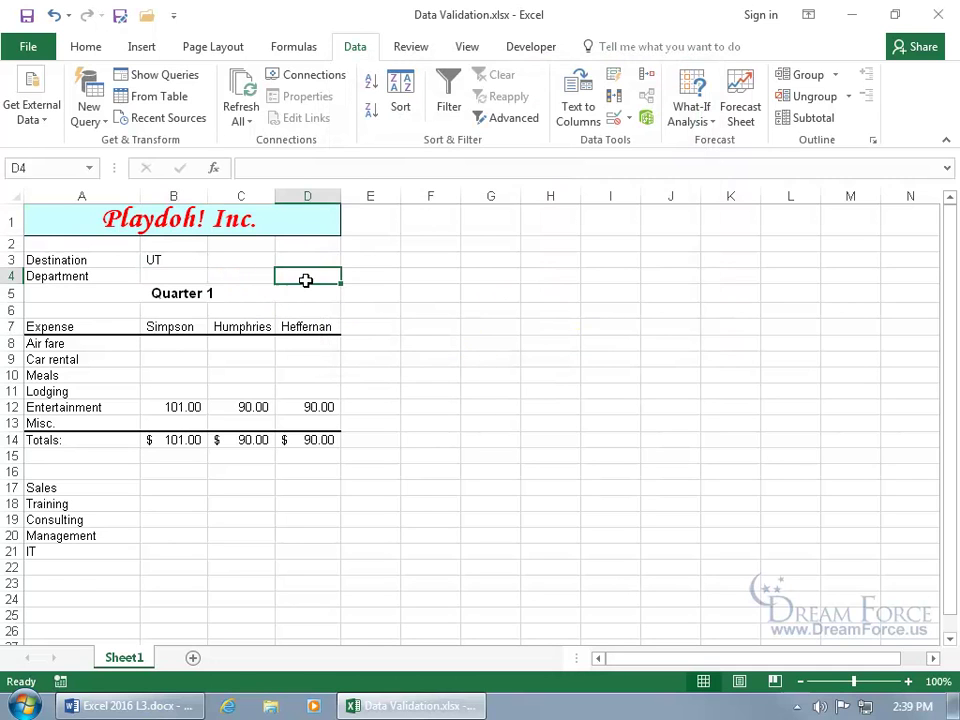
left_click(188, 277)
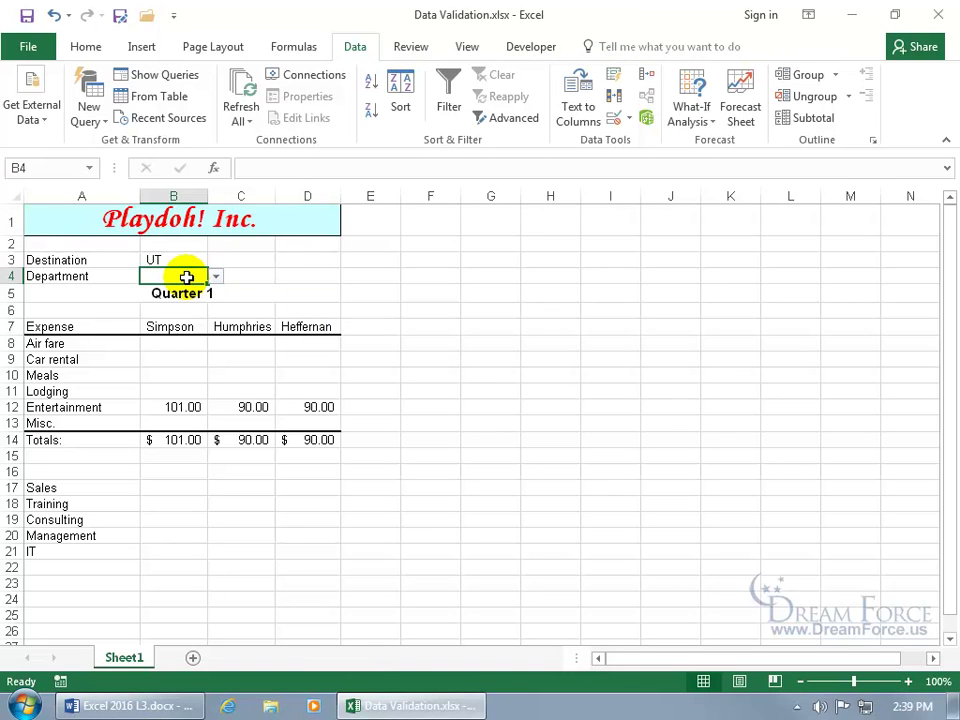
left_click(215, 276)
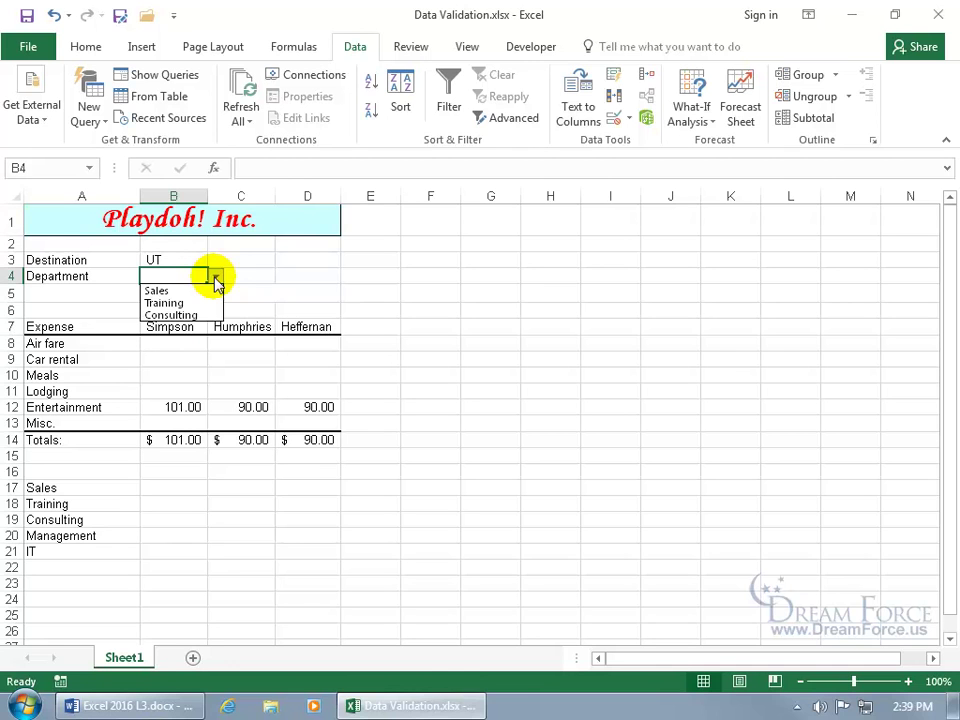
left_click(168, 290)
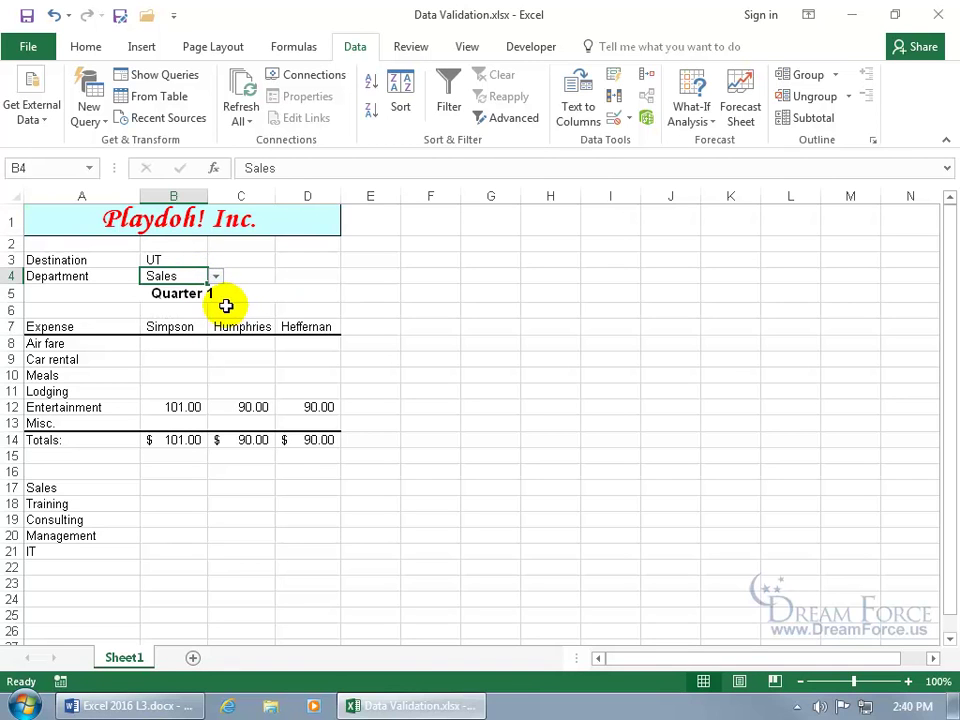
left_click(630, 119)
Step: Replace B4's typed list source with =Dept, the named range A17:A21
left_click(638, 150)
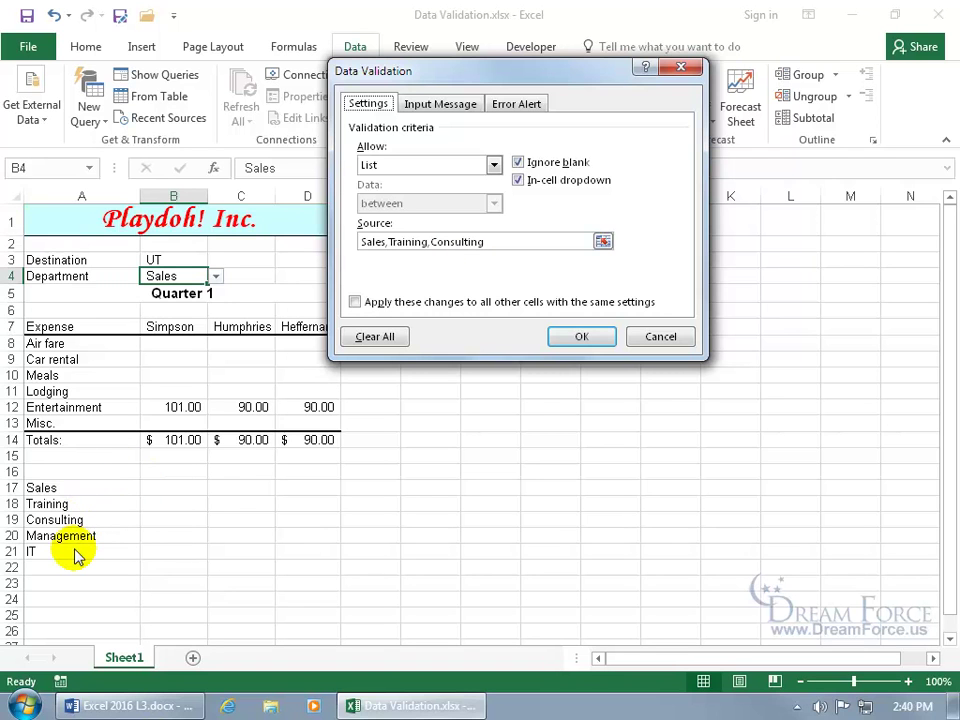
left_click(560, 241)
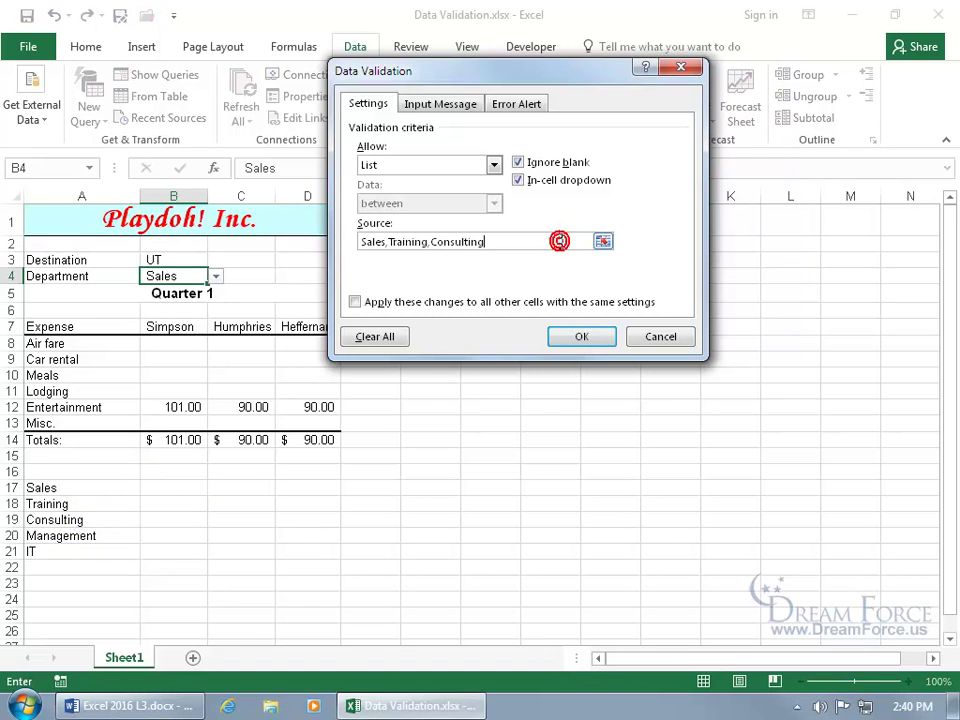
double_click(356, 241)
key("Delete")
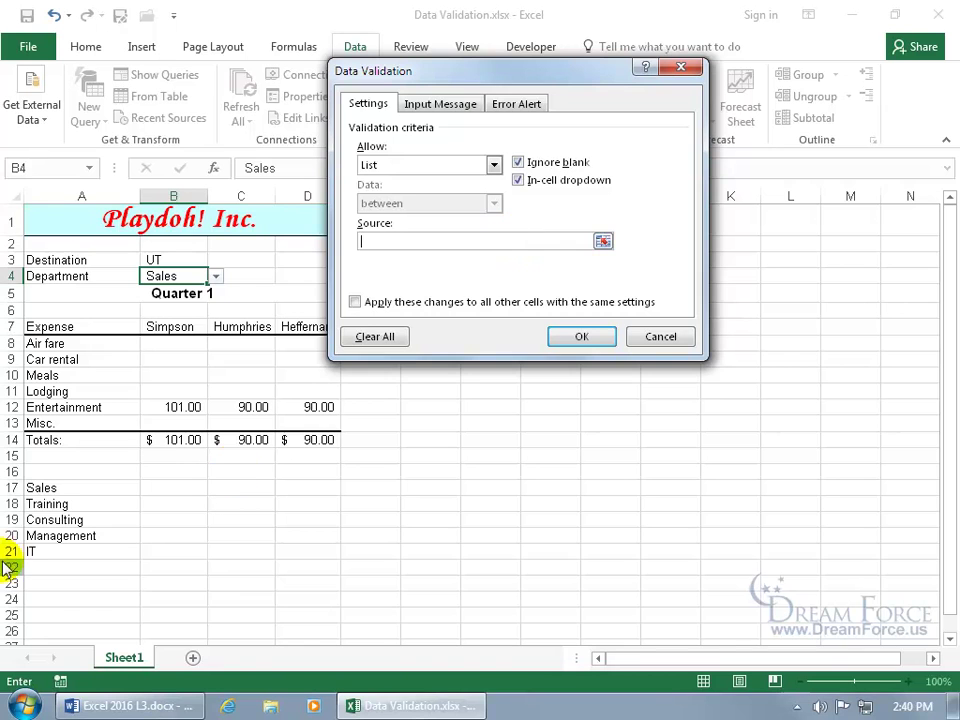
left_click_drag(47, 487, 54, 548)
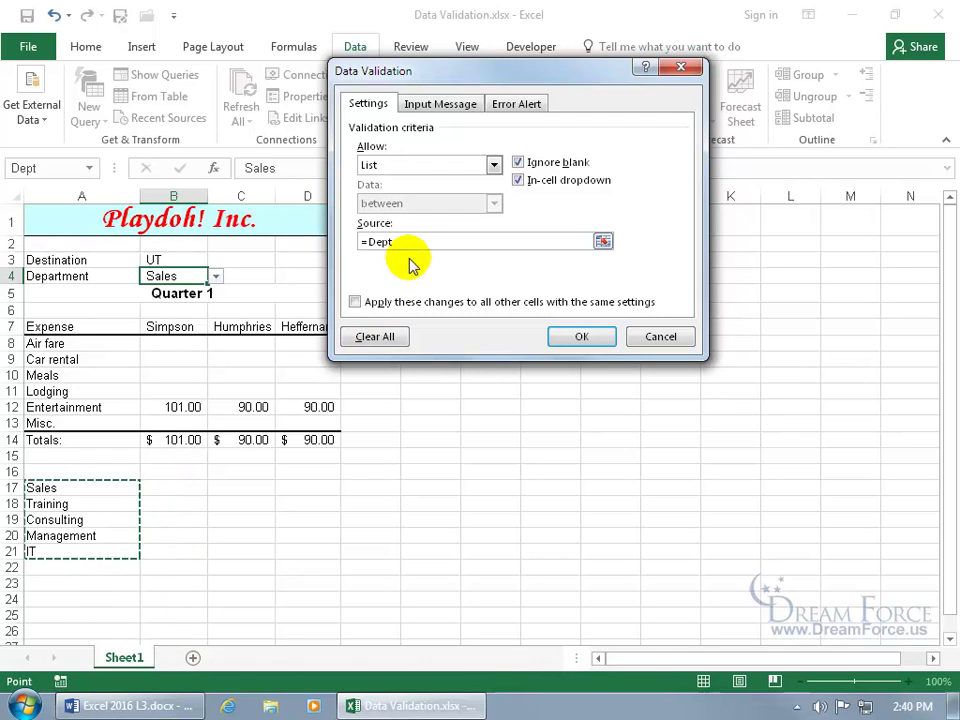
left_click_drag(411, 241, 354, 242)
type("=Dept")
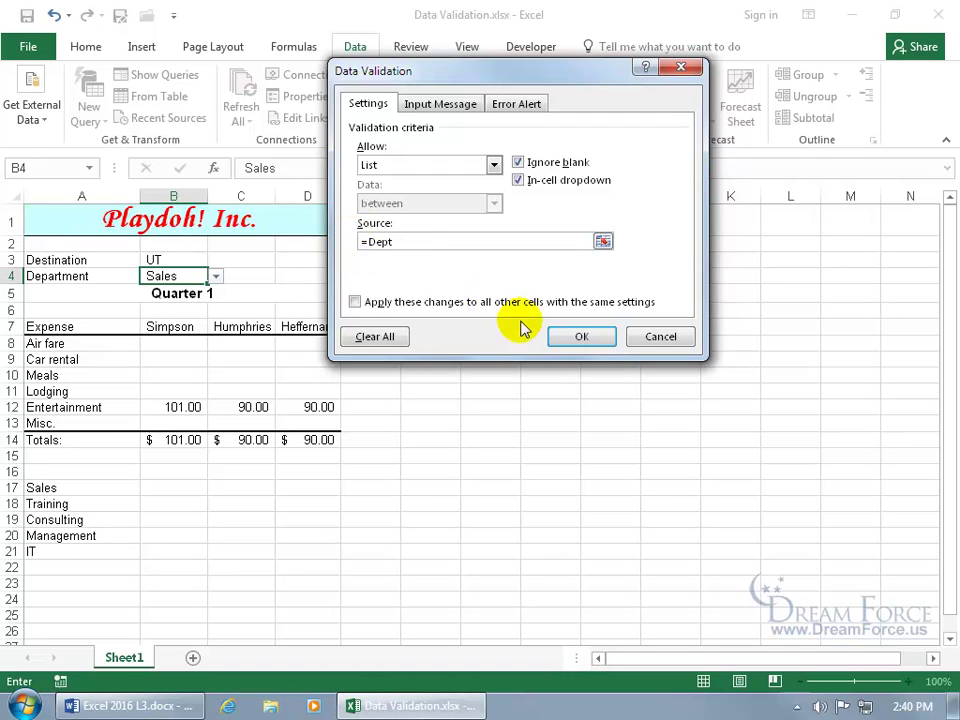
left_click(590, 337)
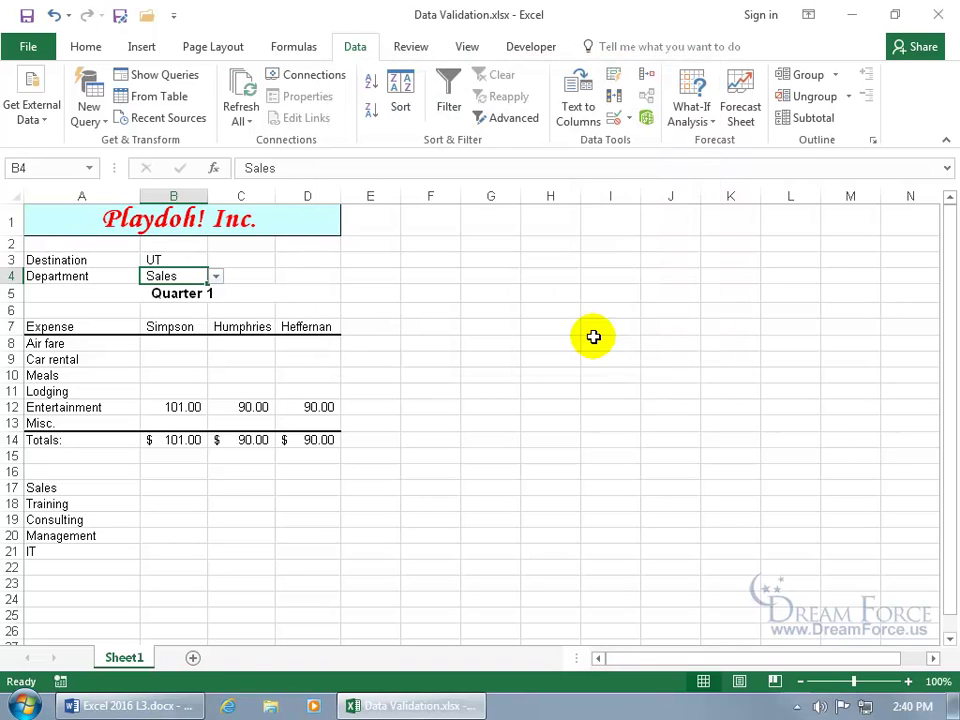
Step: Check that B4's dropdown lists Sales, Training, Consulting, Management and IT
left_click(216, 276)
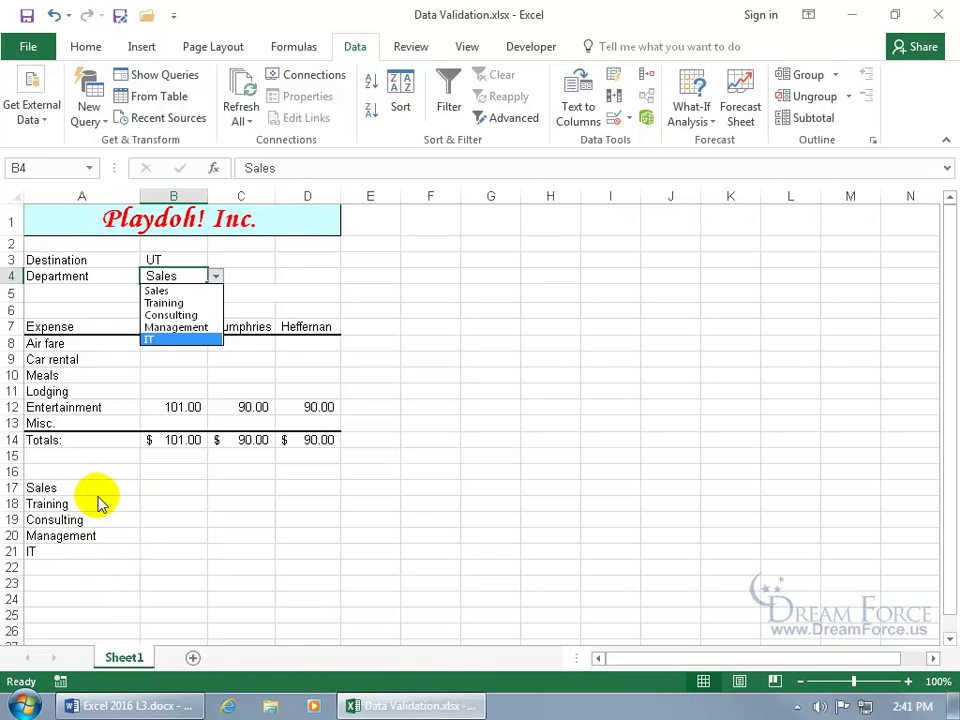
left_click(188, 271)
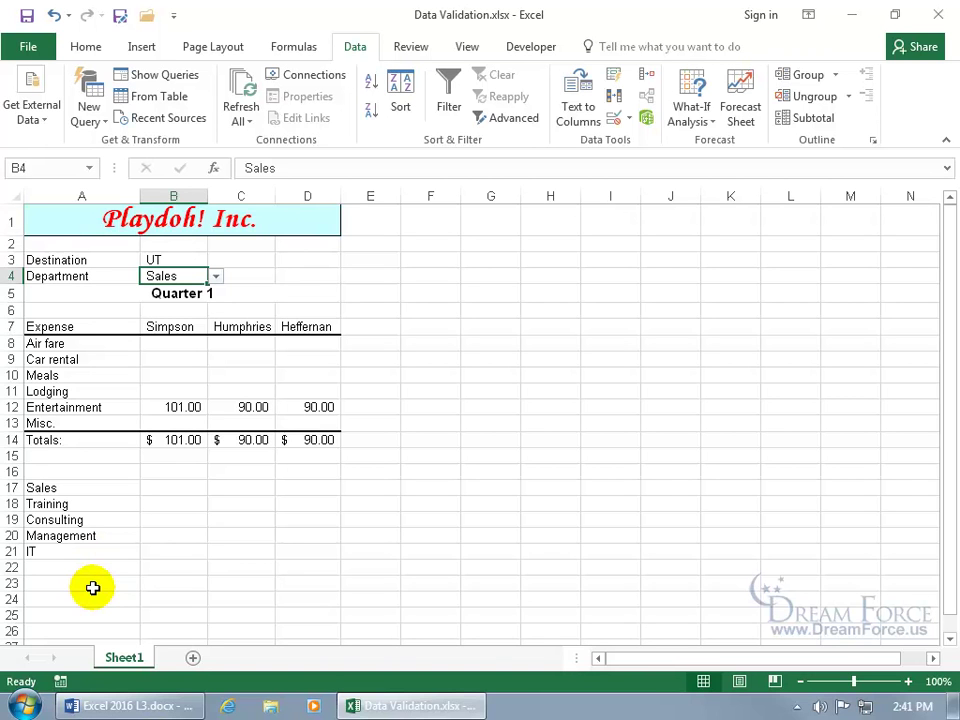
left_click(215, 276)
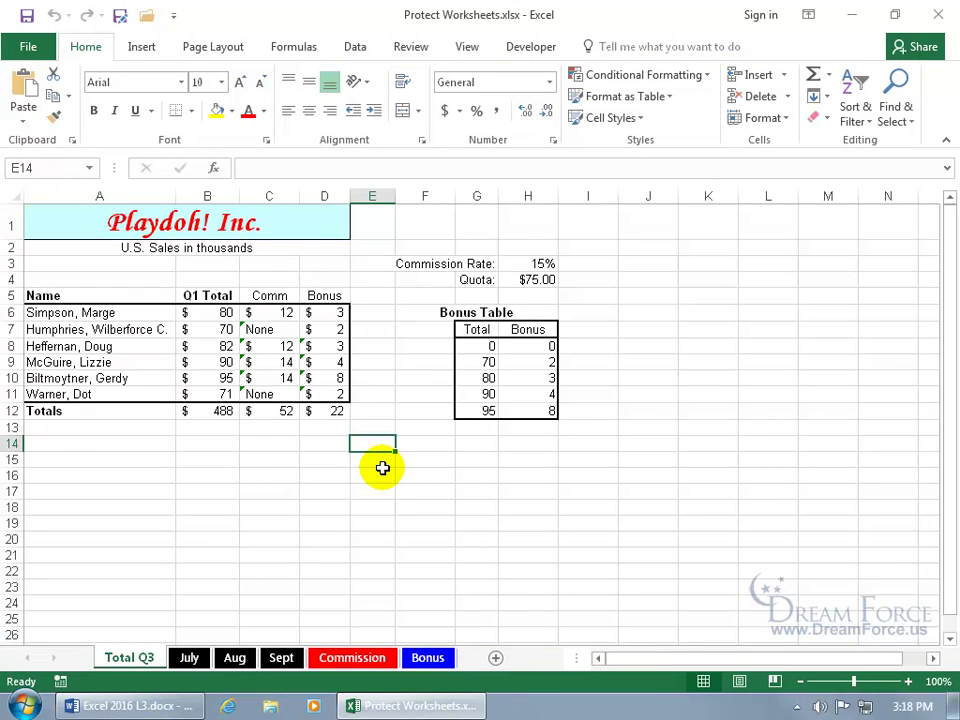
Step: Preview the Protect Sheet options from the Review ribbon and close them without applying
left_click(424, 45)
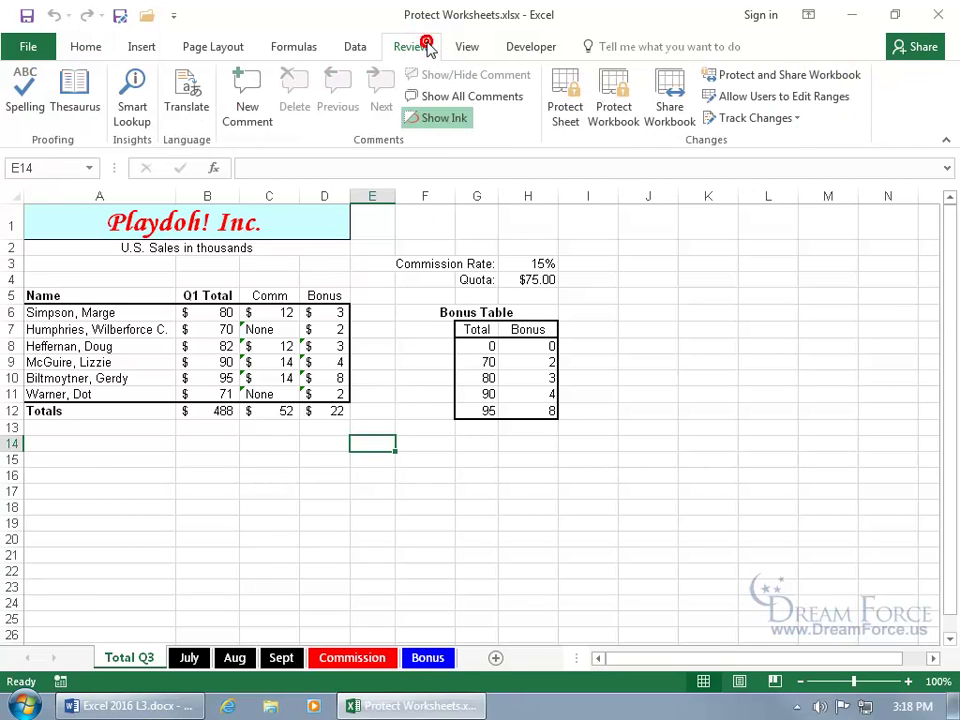
left_click(565, 117)
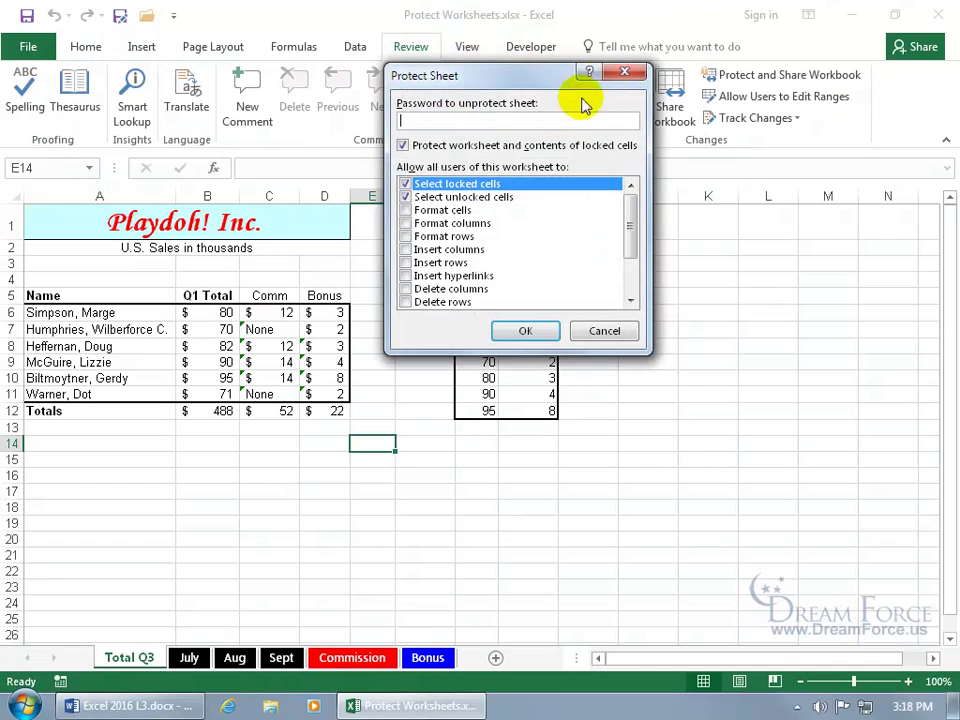
left_click(622, 76)
Step: Preview the Total Q3 sheet's protection settings from its tab menu, then cancel without protecting
right_click(146, 662)
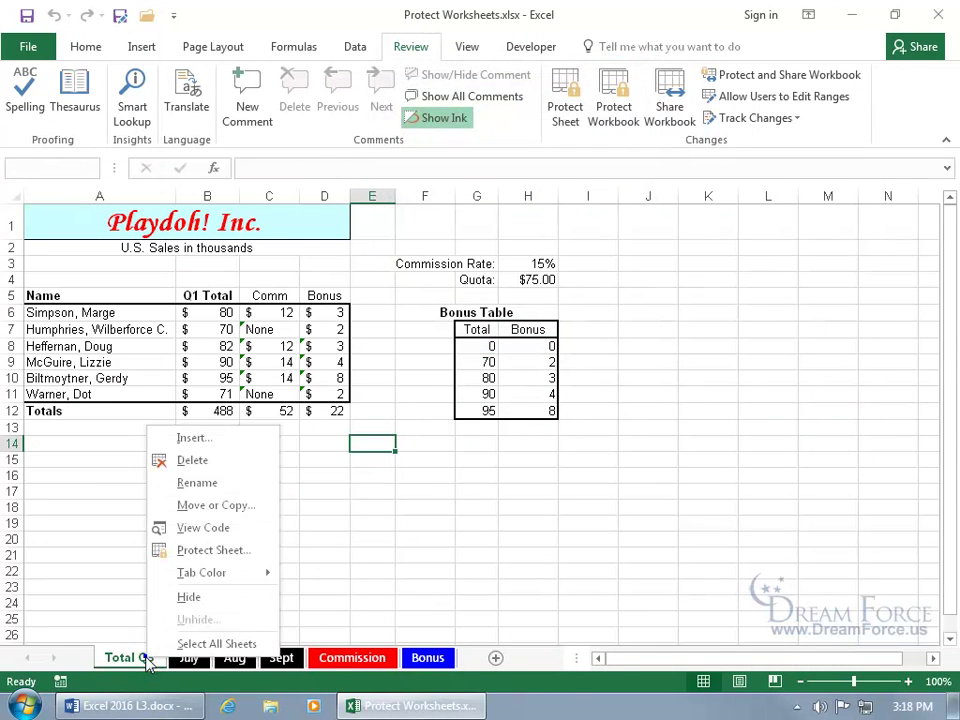
left_click(214, 551)
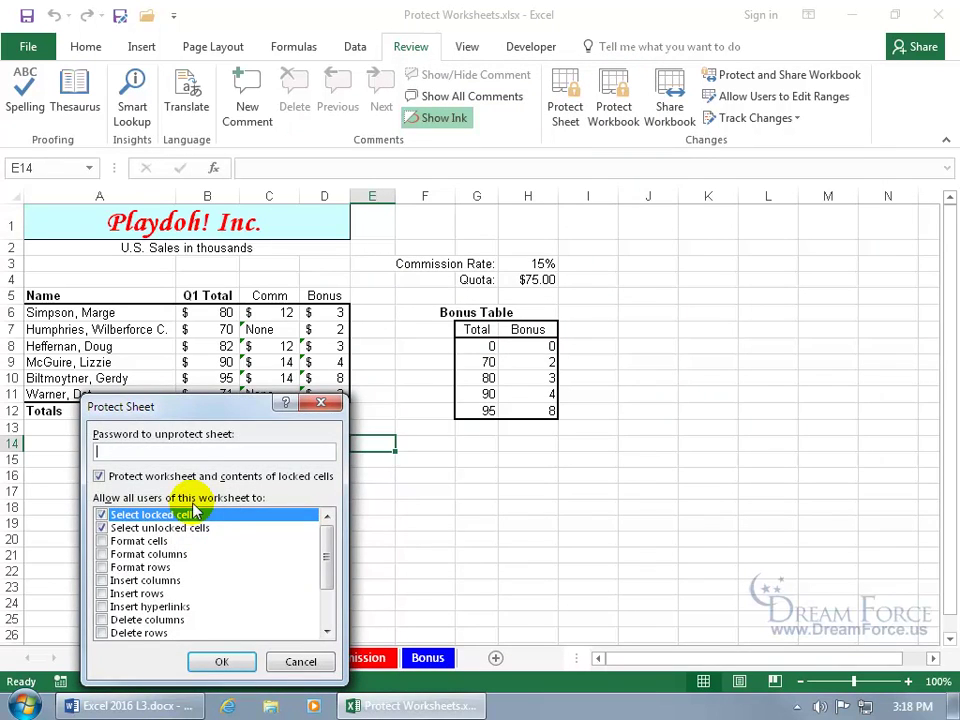
left_click_drag(197, 420, 412, 273)
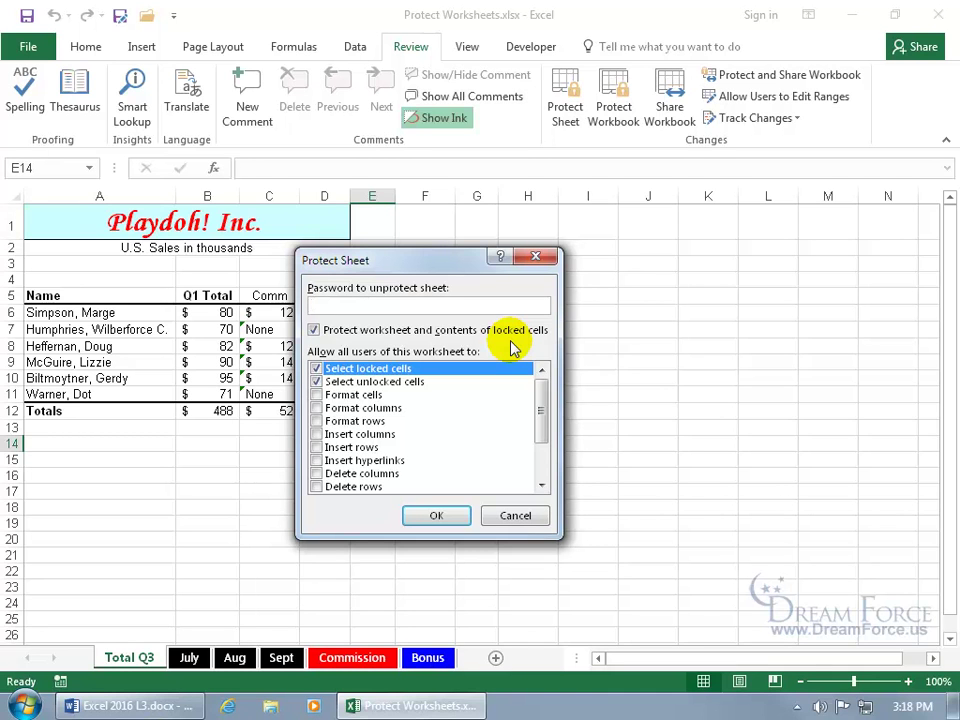
left_click(537, 258)
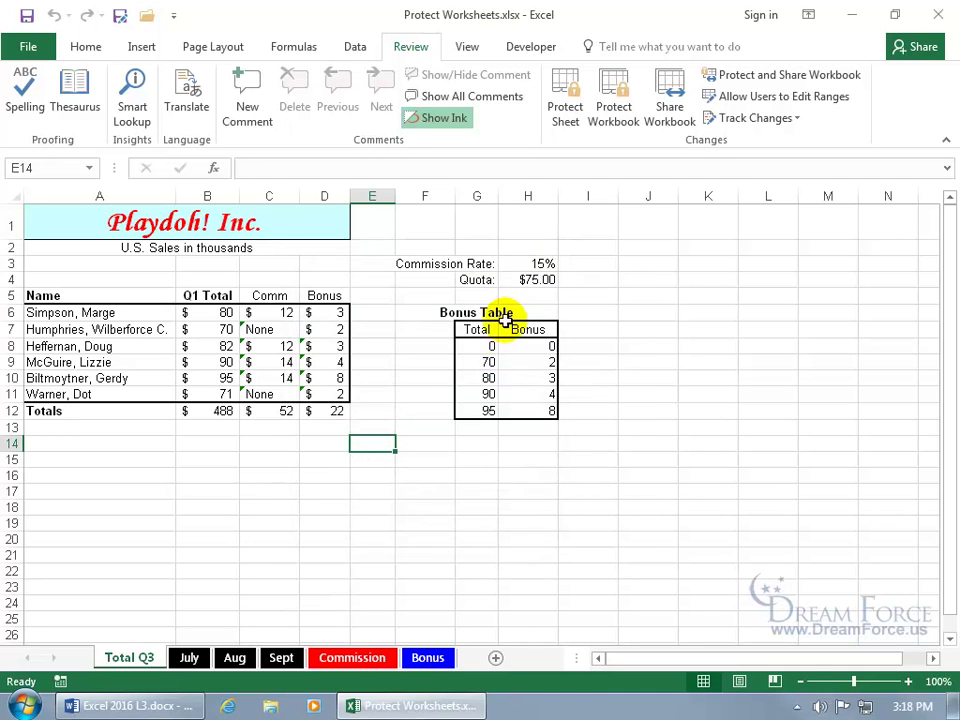
left_click(221, 311)
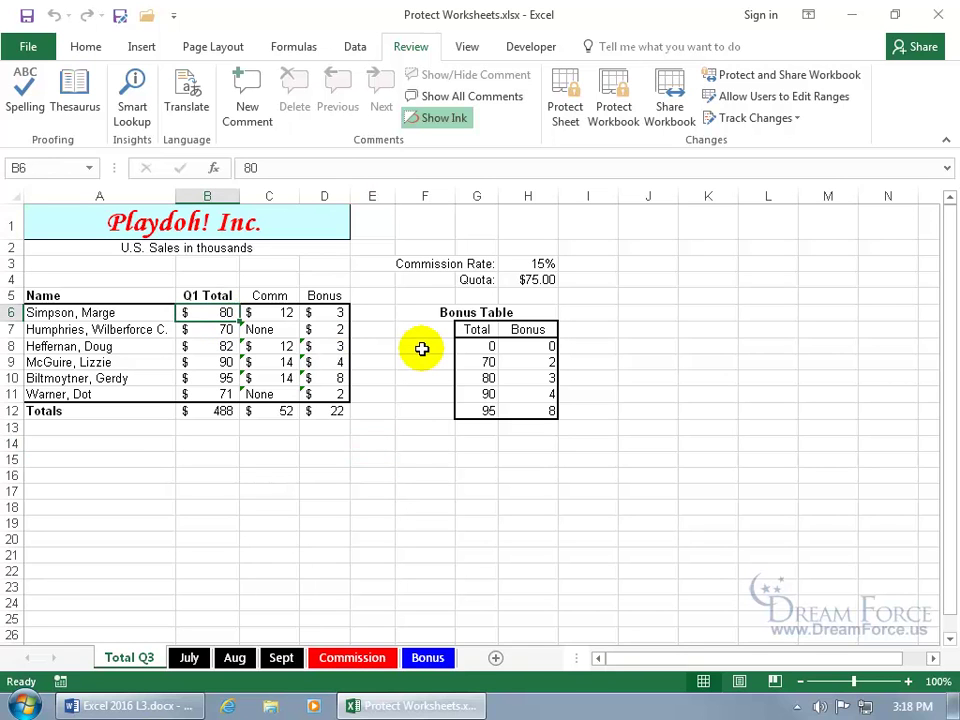
Step: Enter 90 in B6, then undo it so B6 returns to 80
type("90")
key("Return")
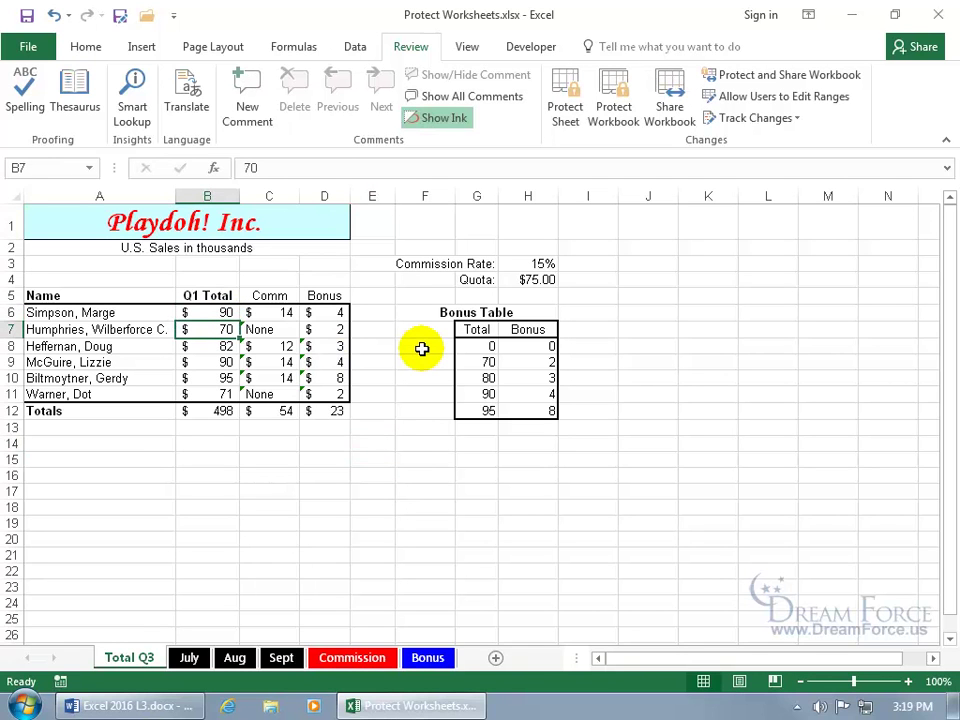
left_click(58, 17)
Step: Show B6's Format Cells Protection settings, with Locked on and Hidden off
right_click(208, 313)
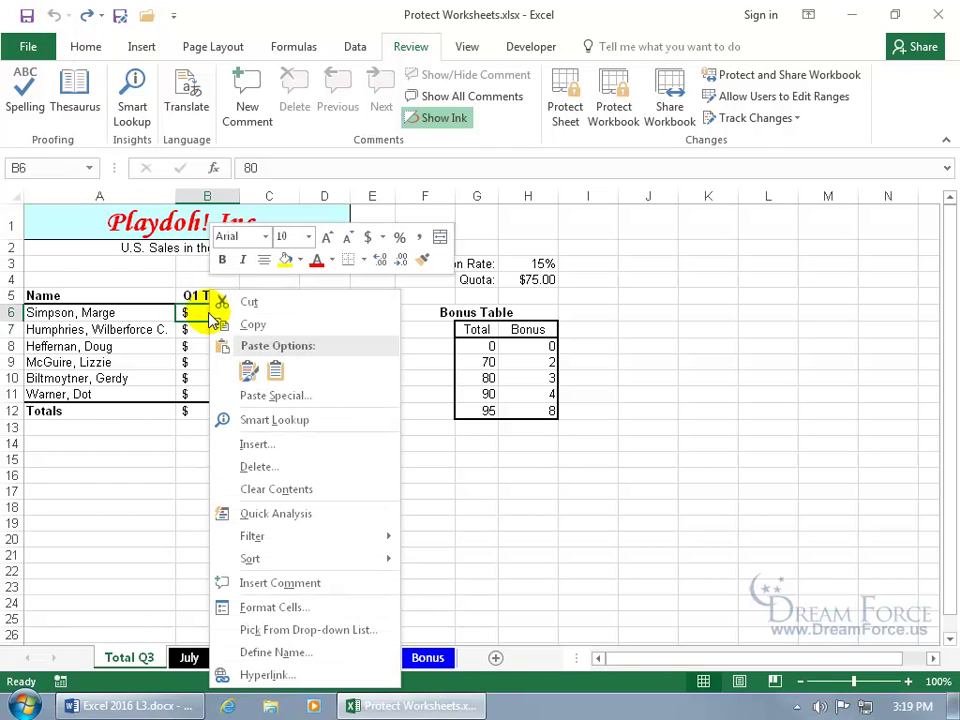
left_click(274, 608)
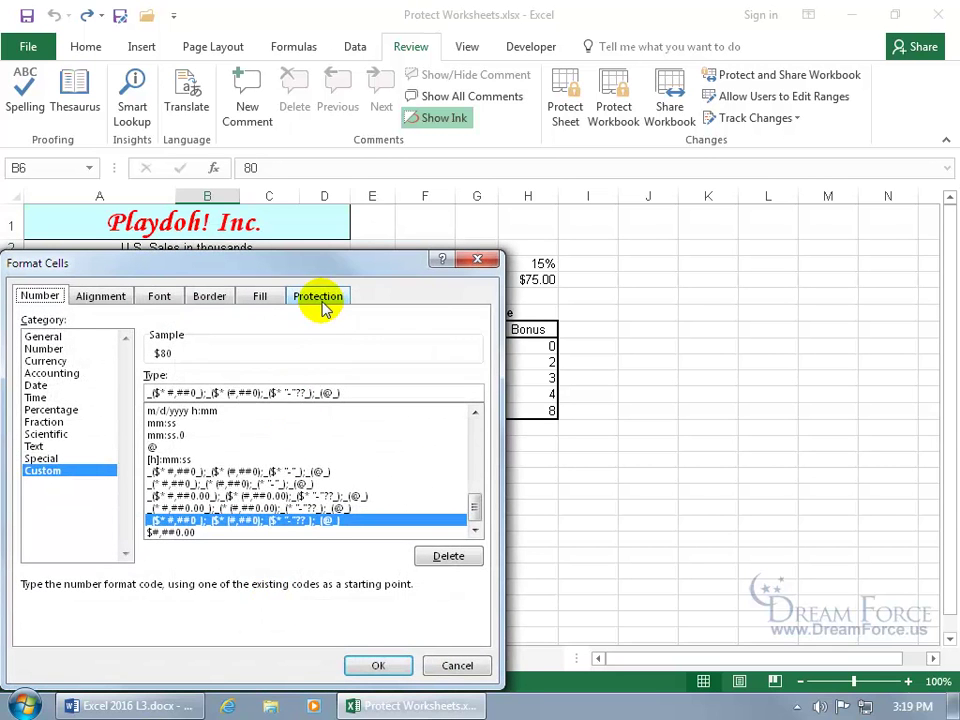
left_click(322, 302)
left_click_drag(293, 270, 521, 186)
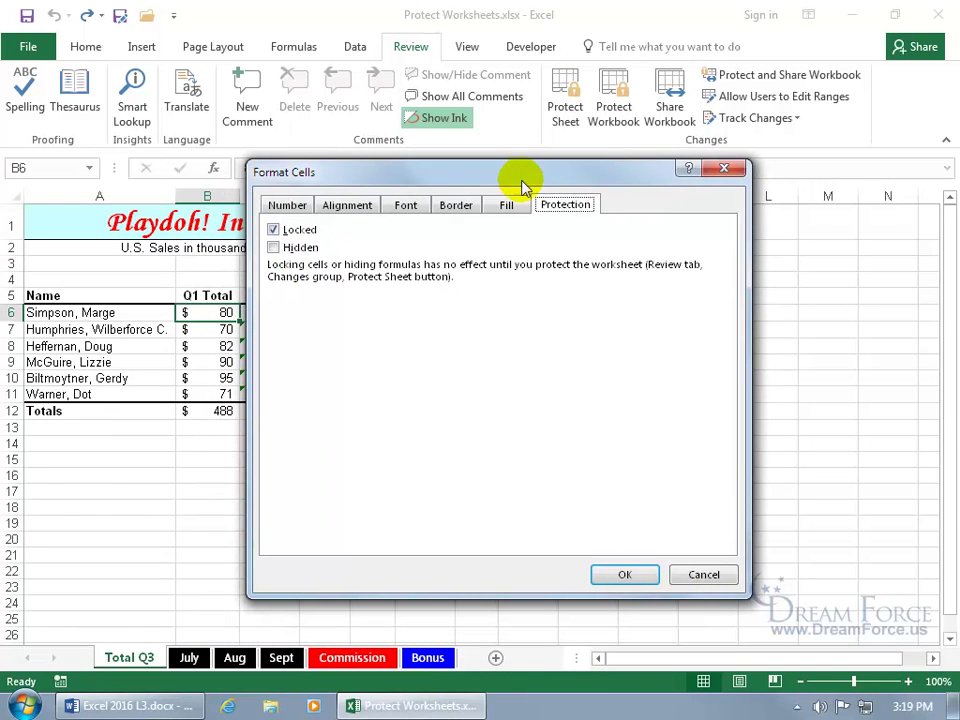
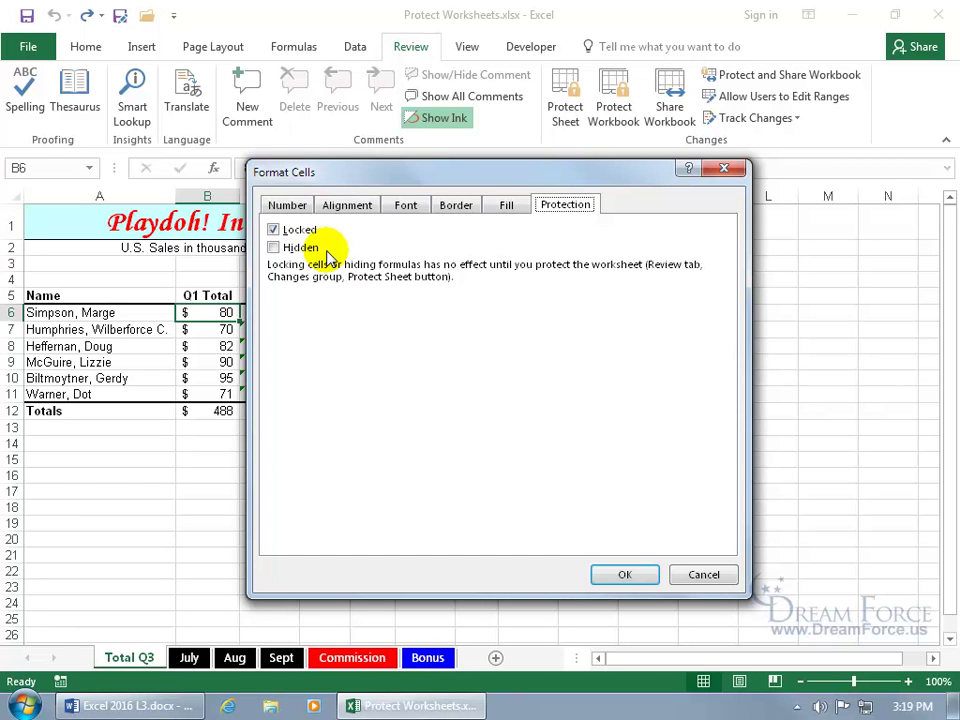
Step: Protect Total Q3 with no password, then confirm an edit to B7 is refused
left_click(704, 572)
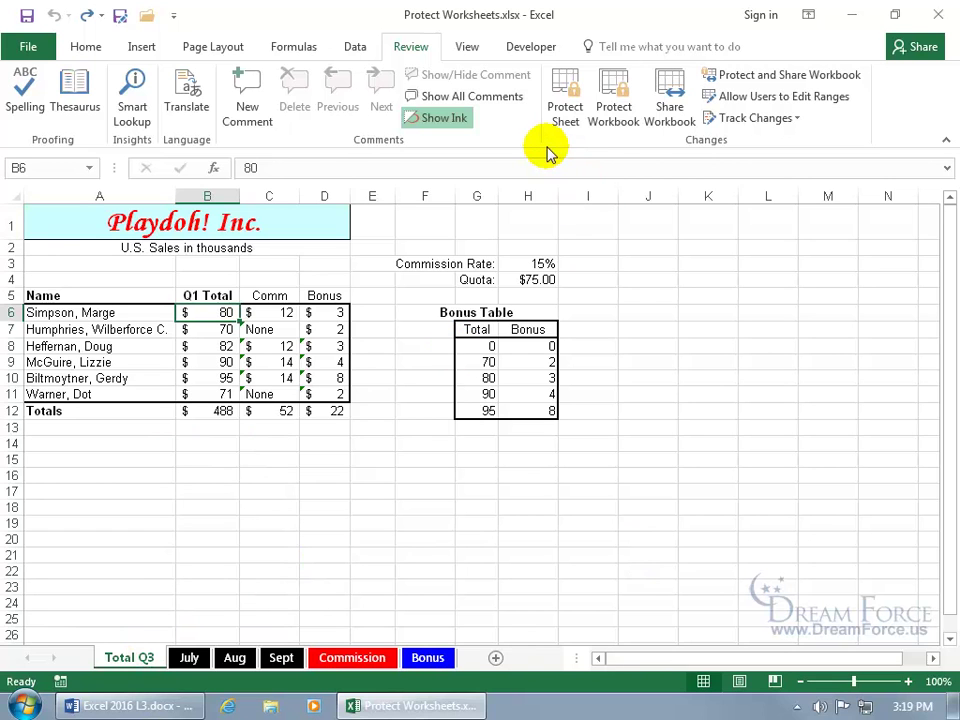
left_click(563, 115)
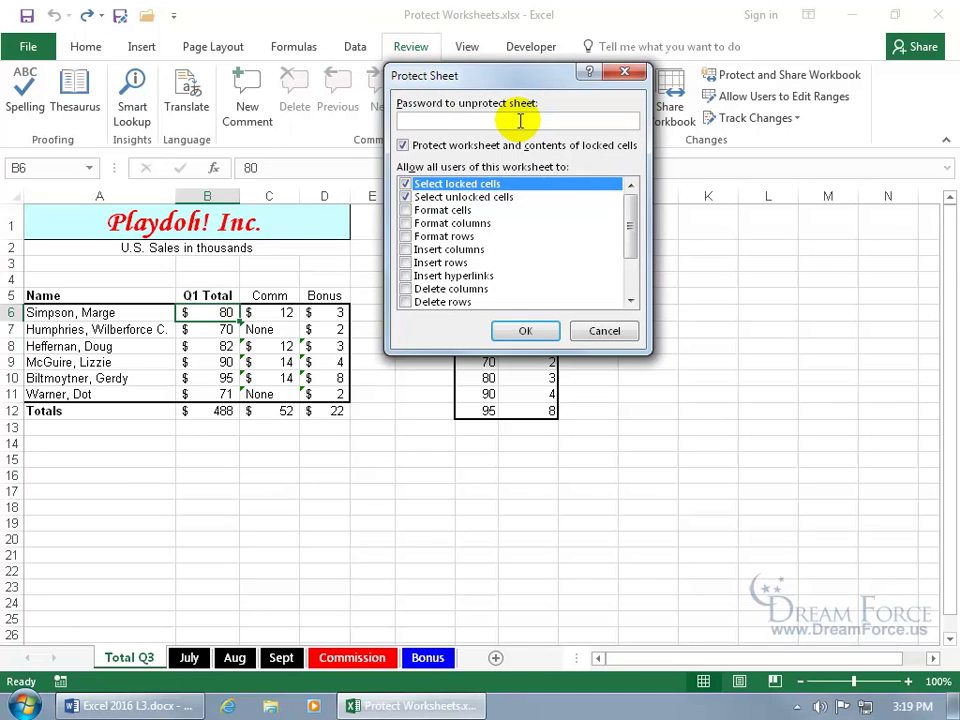
left_click(526, 330)
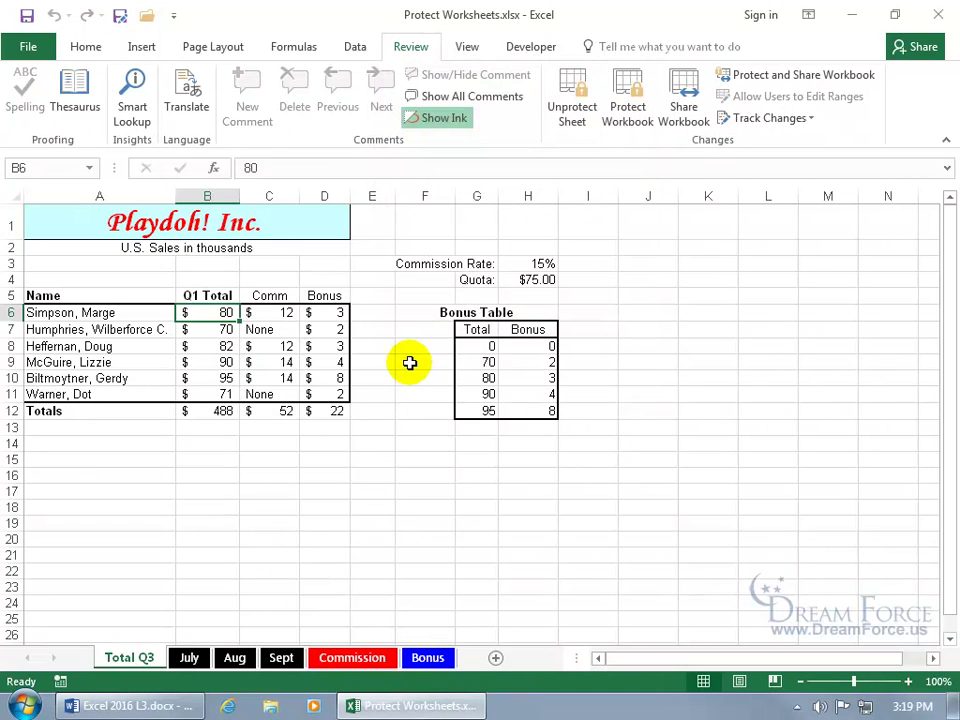
double_click(224, 333)
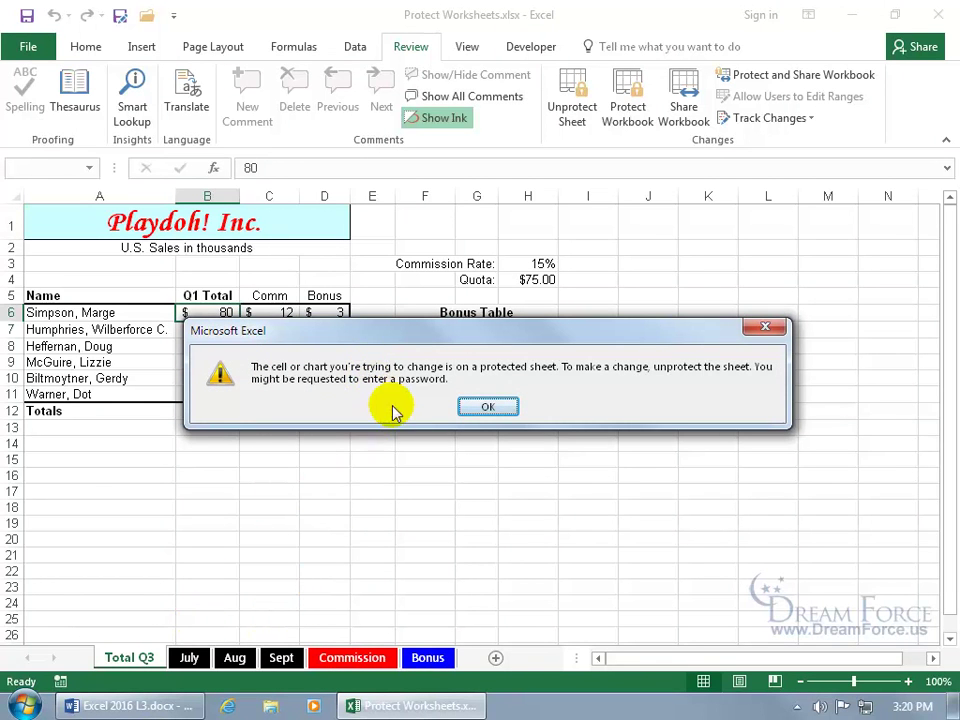
left_click(485, 410)
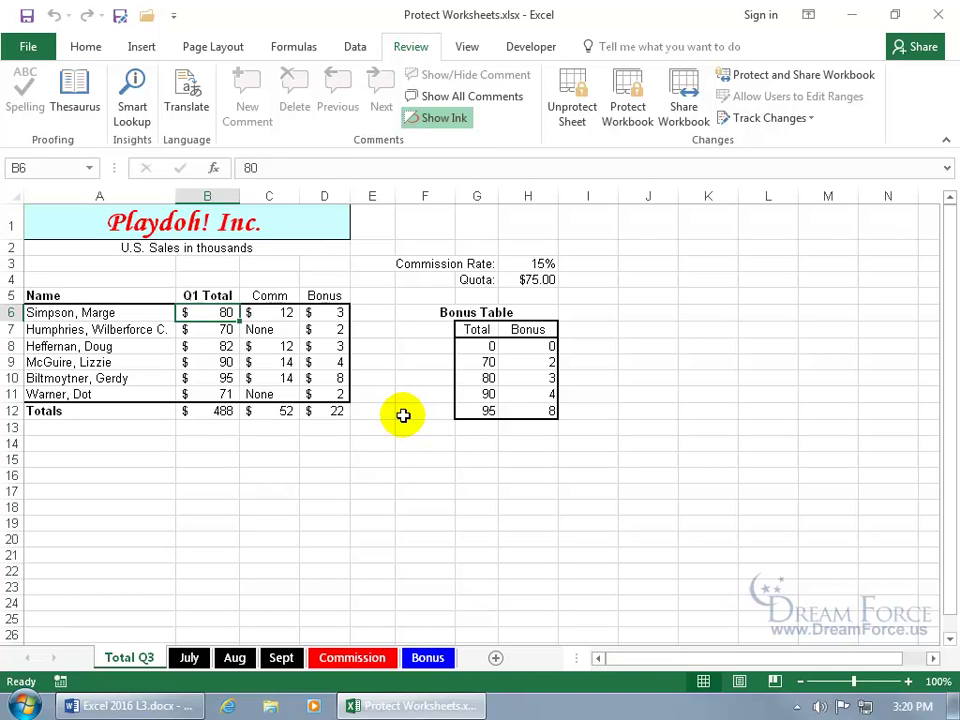
Step: Unprotect the sheet and change B6 to 90
left_click(578, 108)
type("90")
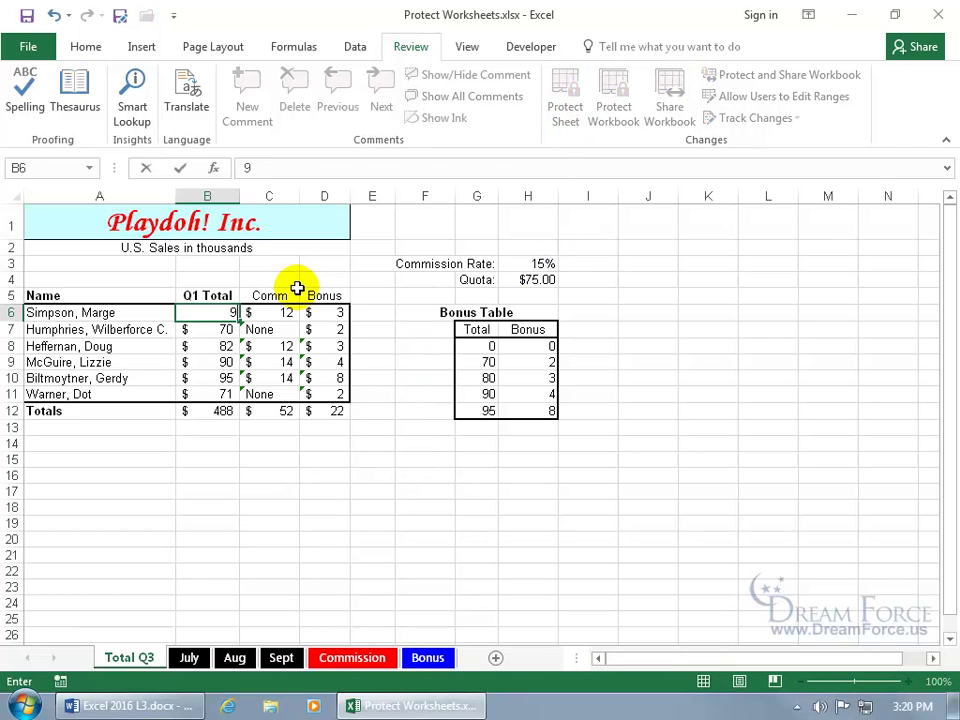
key("Return")
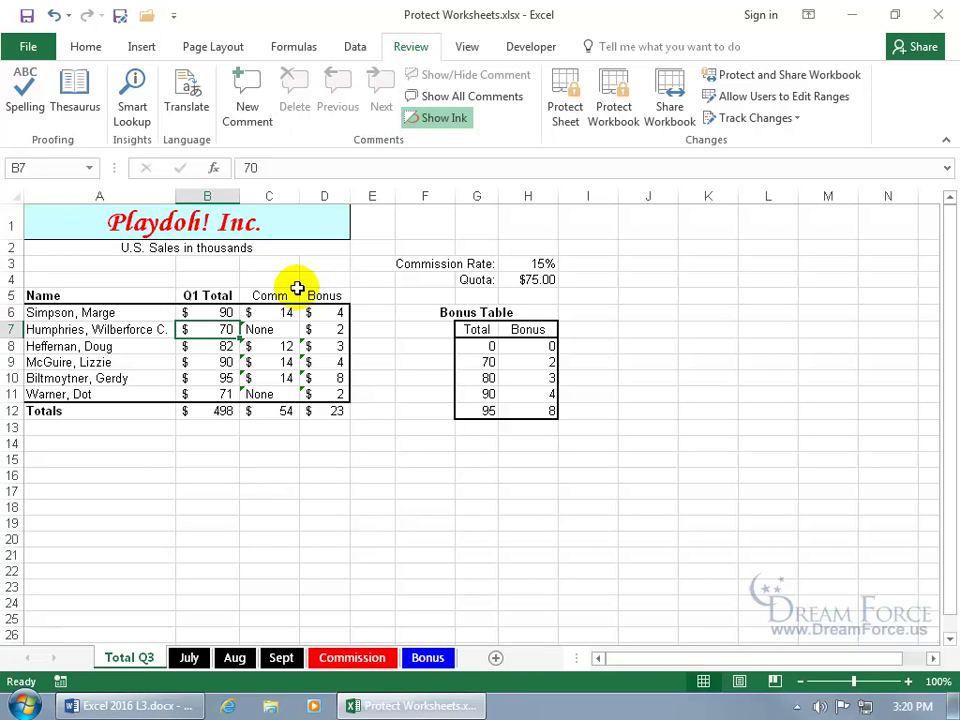
Step: Protect Total Q3 with a confirmed password and verify a cell deletion is blocked
right_click(137, 667)
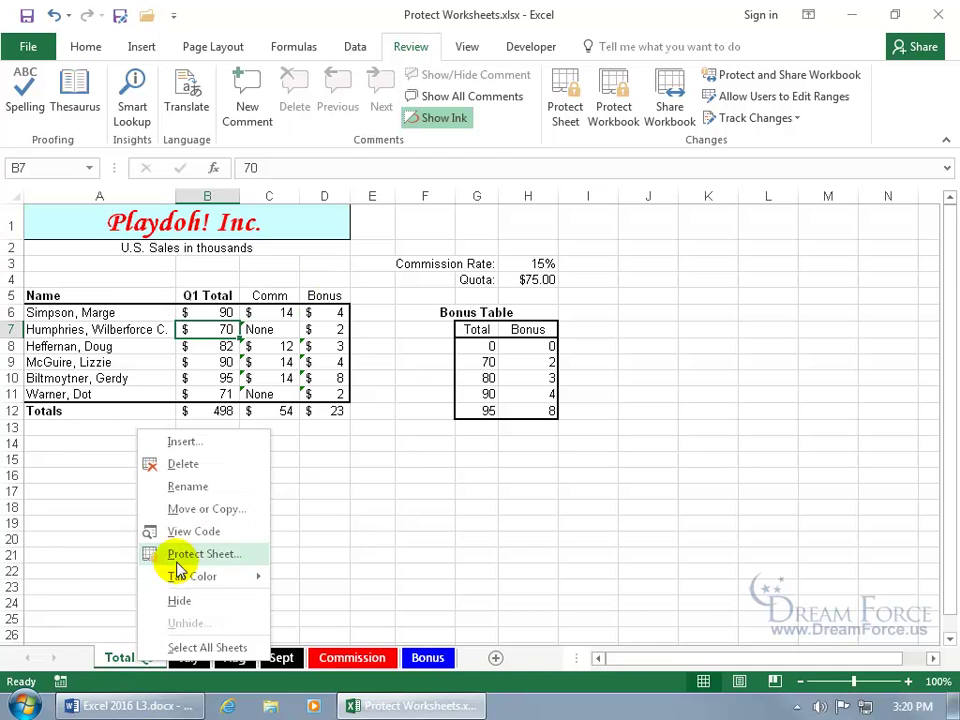
left_click(182, 552)
type("123")
key("Return")
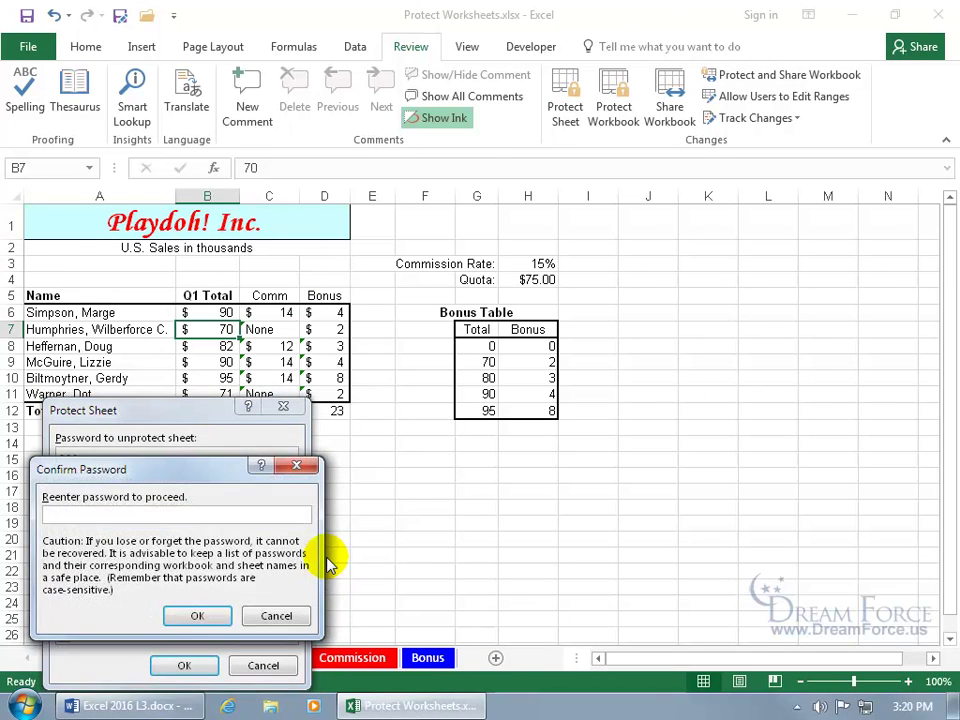
type("123")
key("Return")
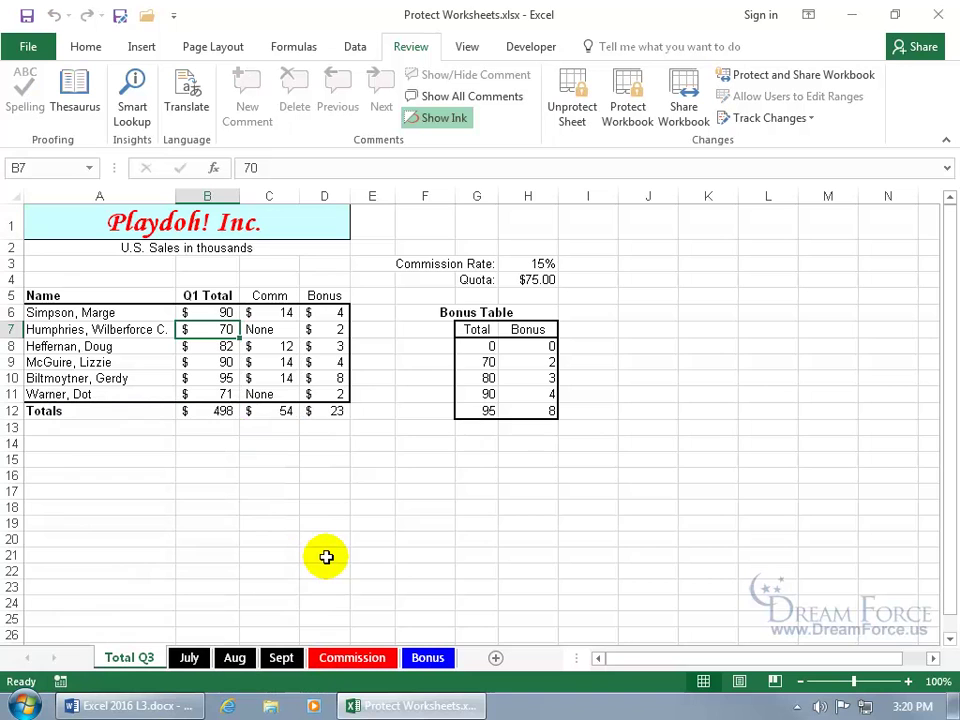
key("Delete")
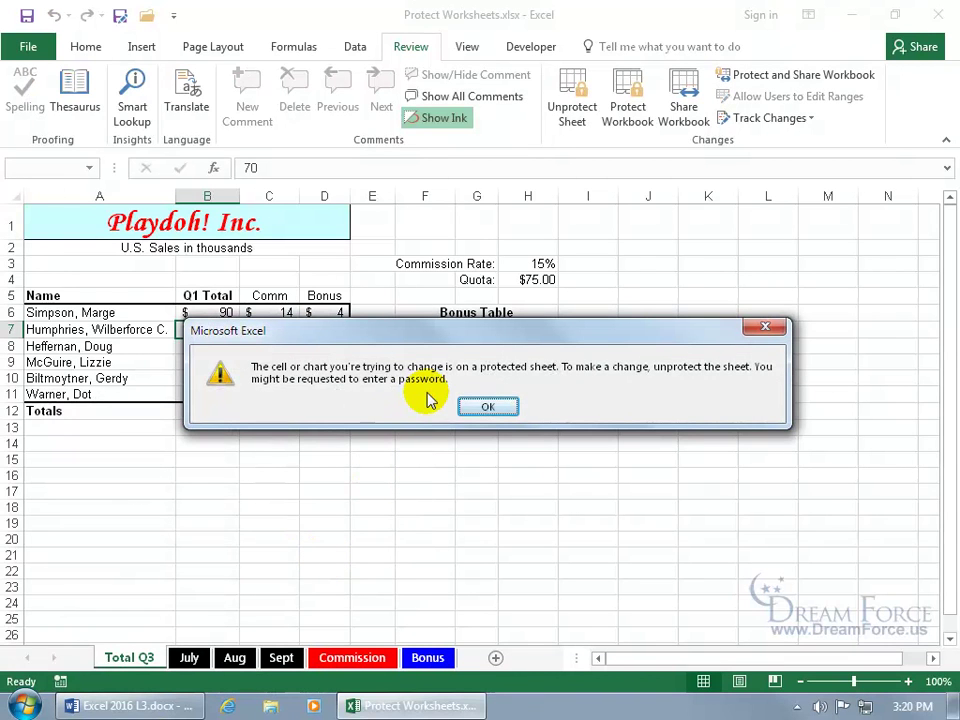
left_click(767, 326)
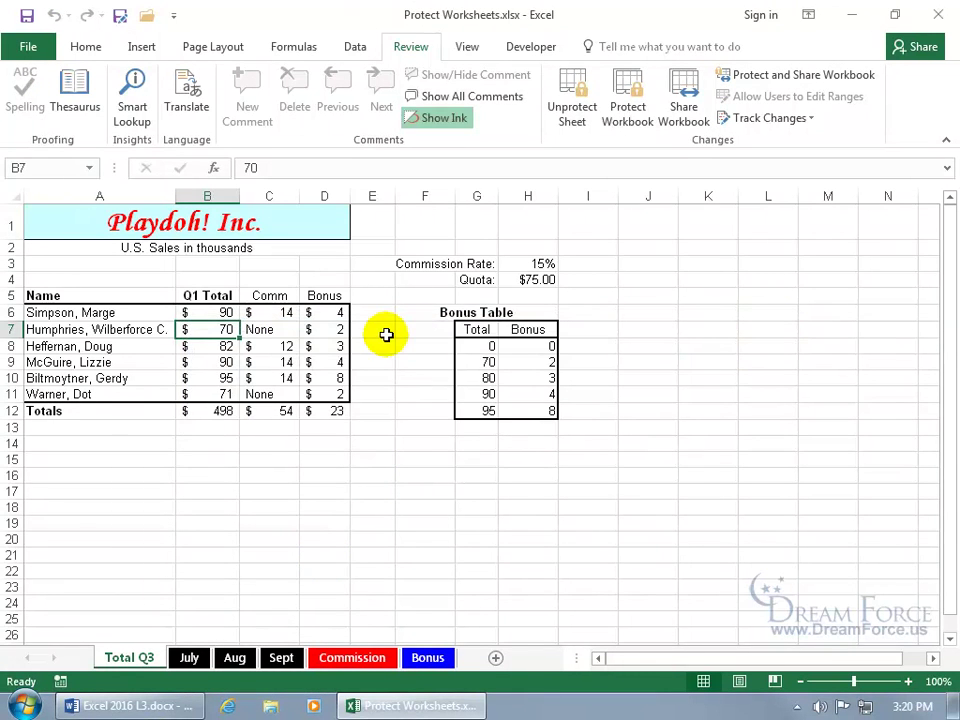
Step: Unprotect Total Q3 by entering its password, then select B6:B11
left_click(580, 108)
type("pass")
key("Return")
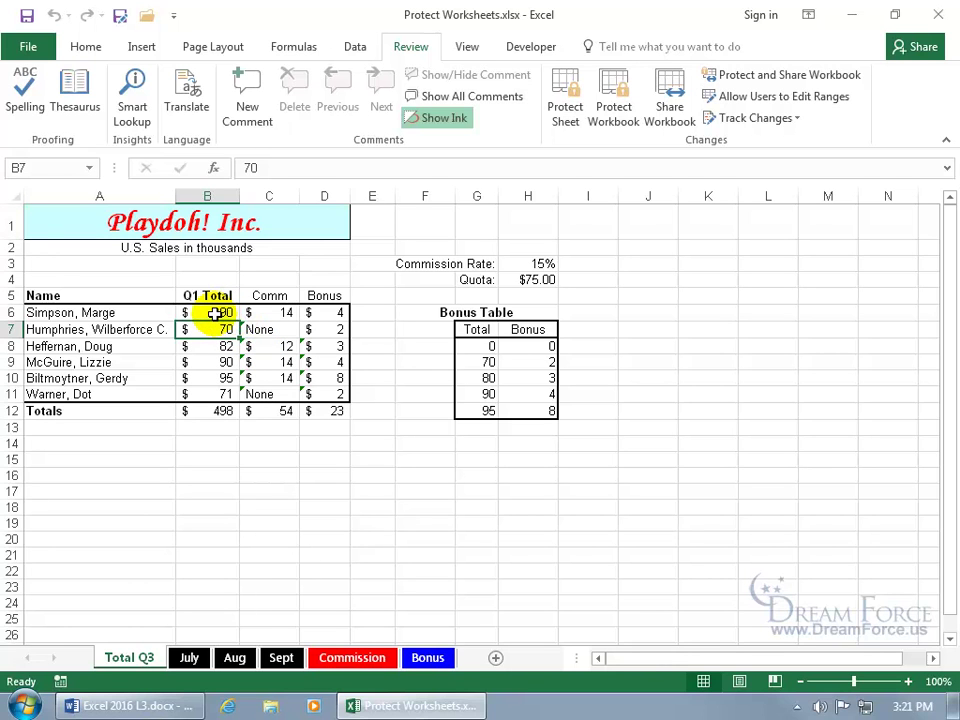
left_click_drag(215, 313, 215, 393)
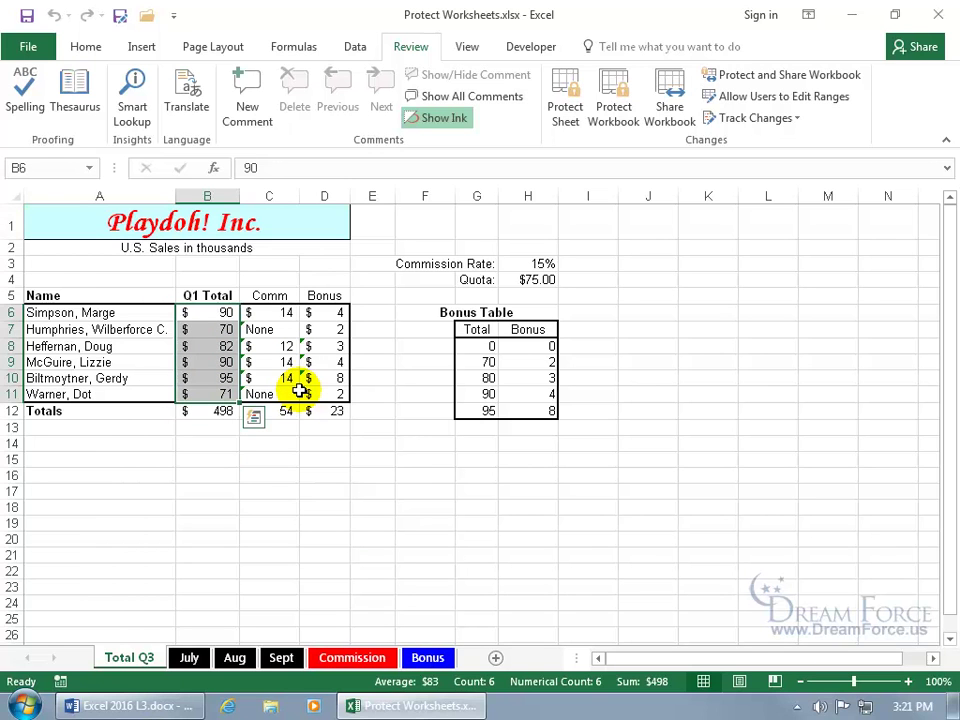
Step: Clear the Locked option on B6:B11, then check the Comm and Bonus formulas in C8 and D8
right_click(213, 367)
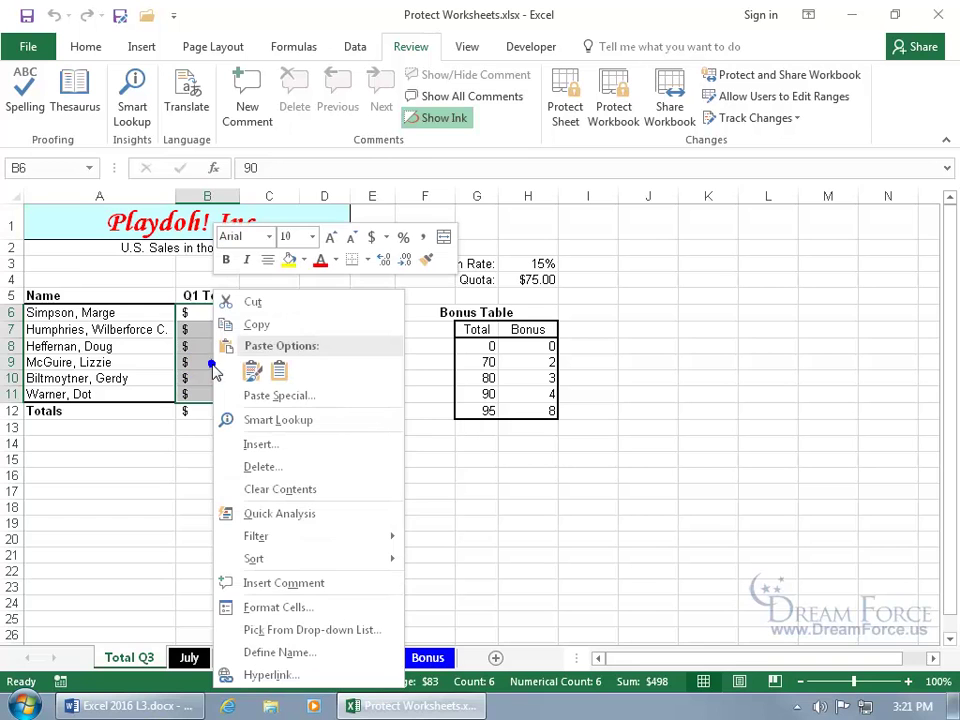
left_click(265, 607)
left_click(45, 322)
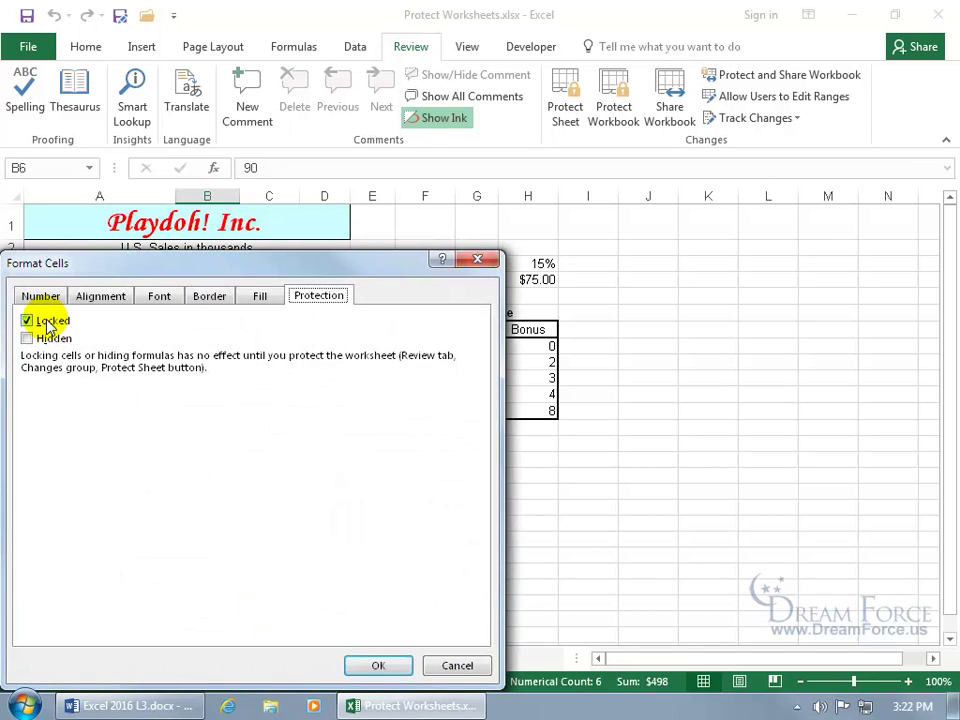
left_click(372, 667)
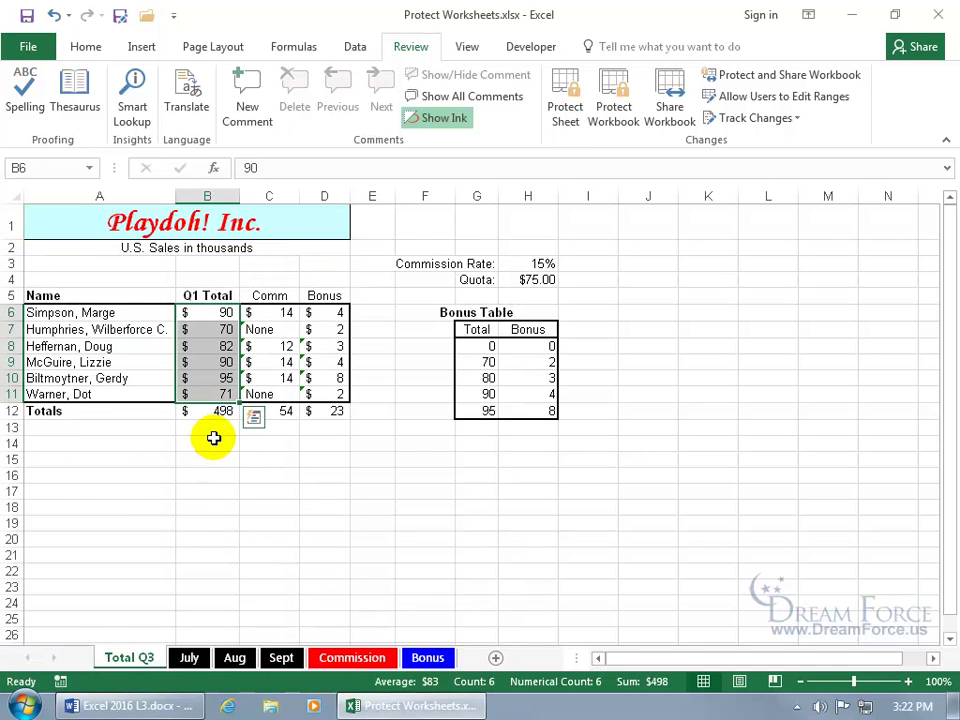
left_click(276, 348)
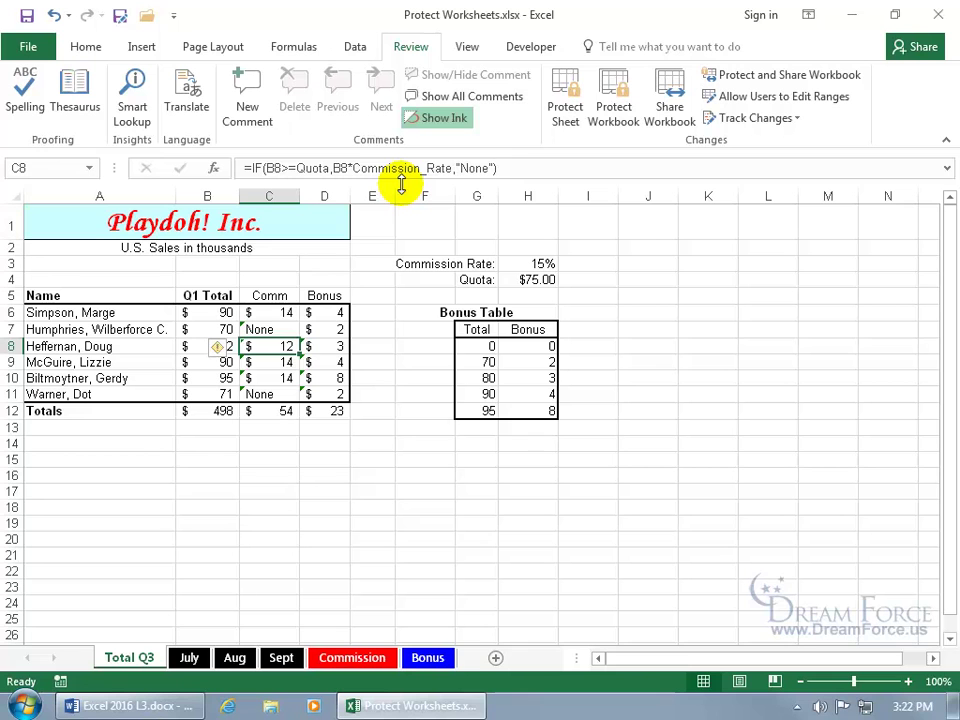
left_click(316, 345)
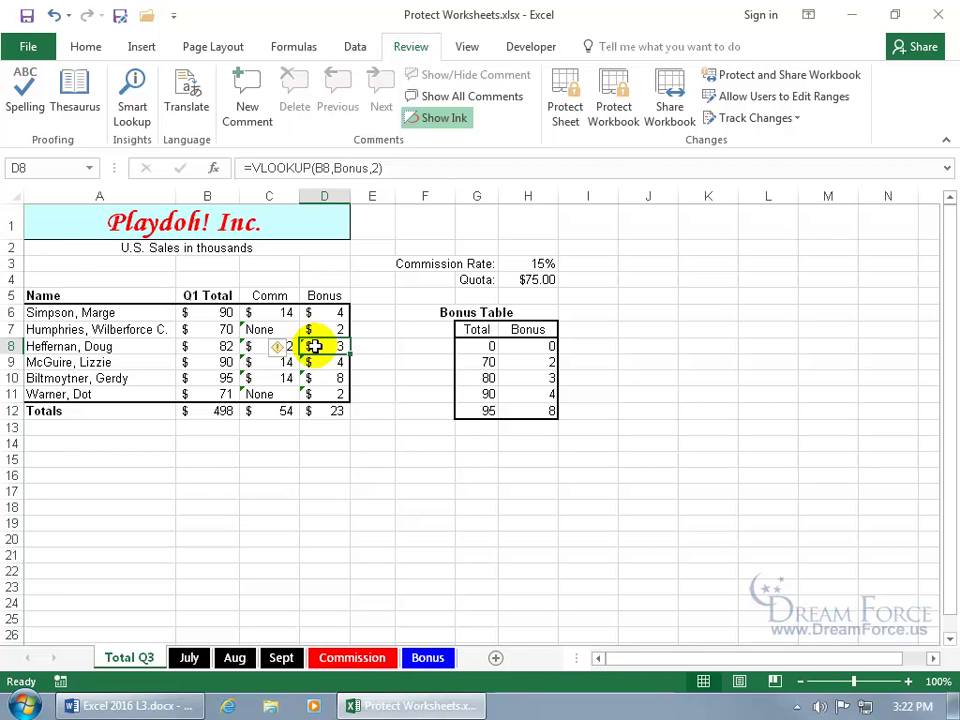
Step: Mark C6:D11 as Hidden in Format Cells, then bring up Protect Sheet
left_click_drag(283, 315, 331, 388)
right_click(332, 388)
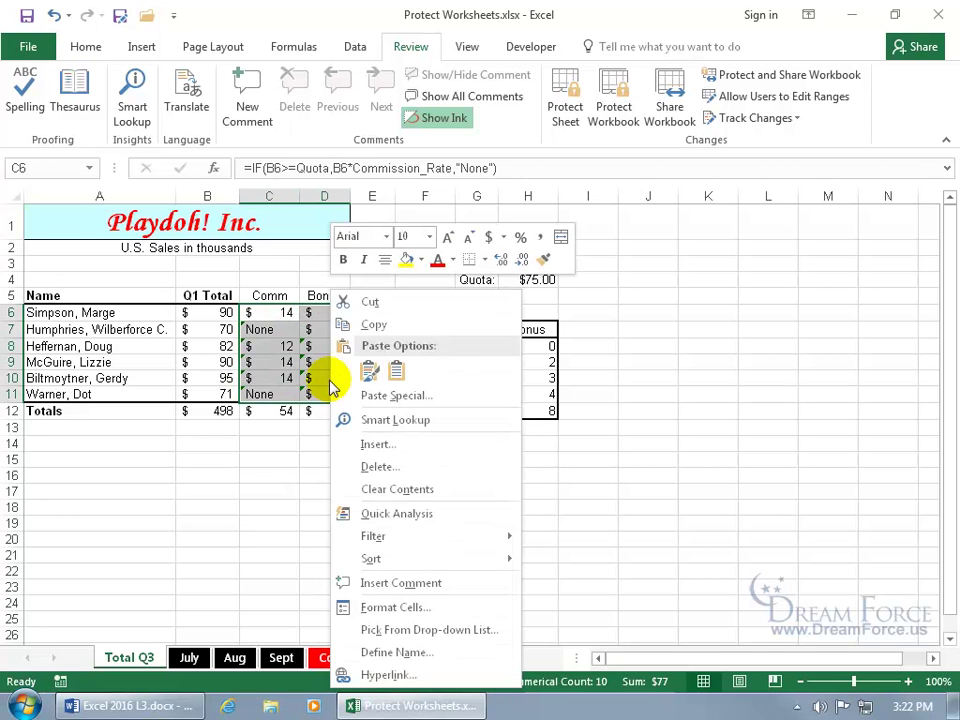
left_click(378, 607)
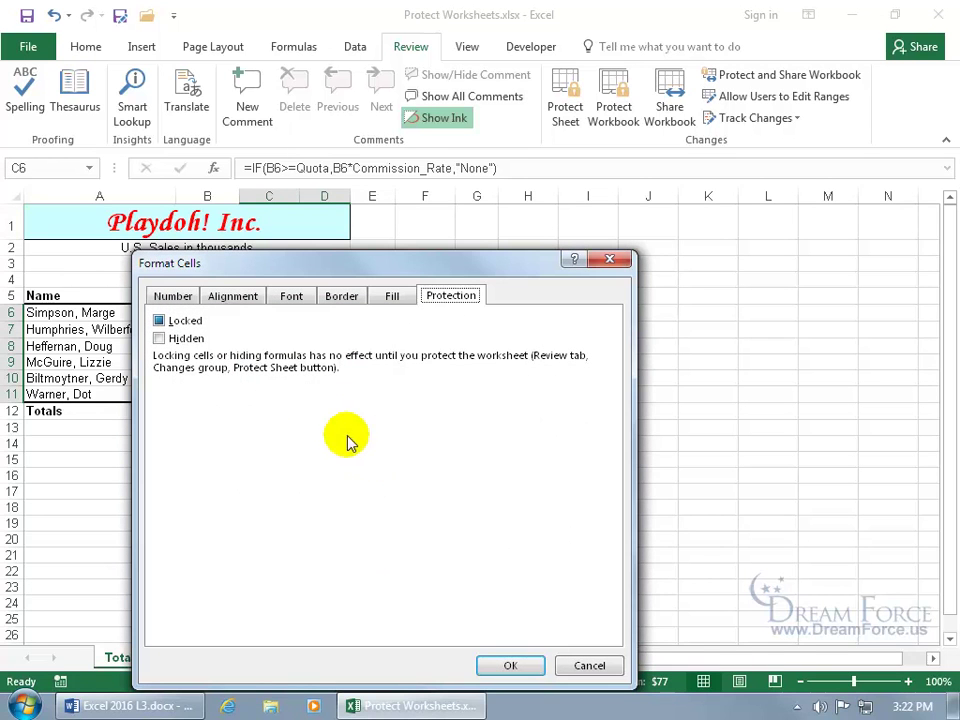
left_click(159, 339)
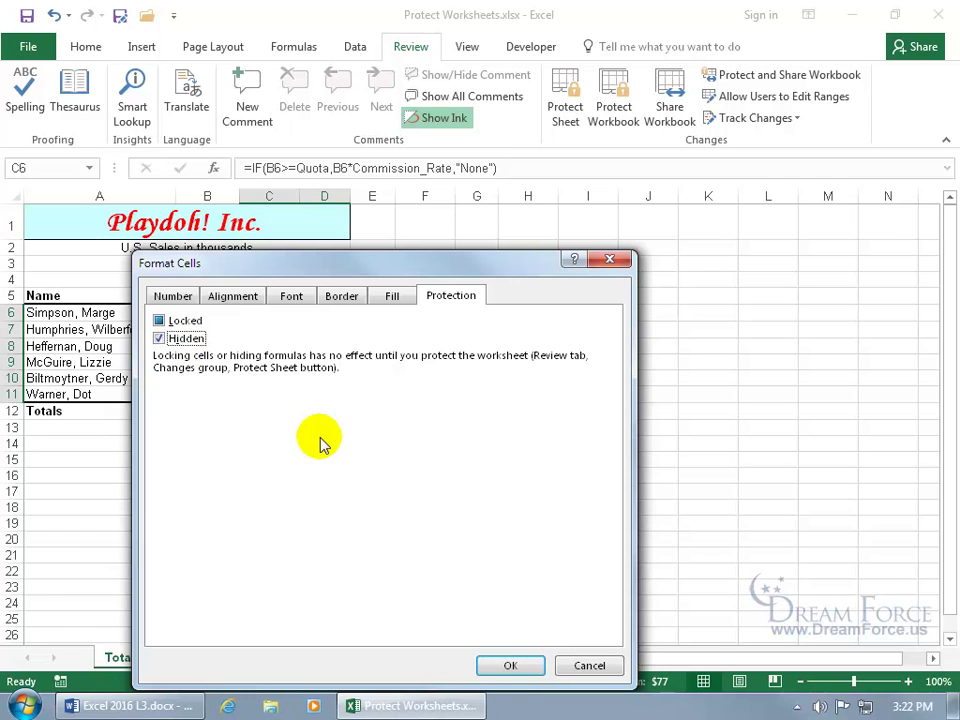
left_click(508, 667)
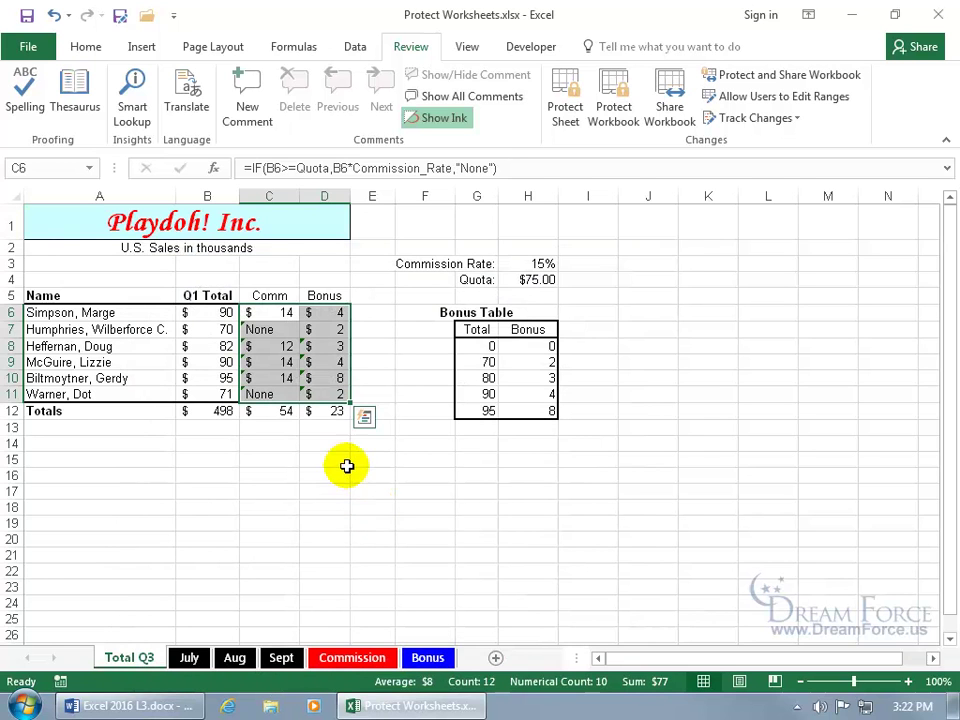
left_click(565, 110)
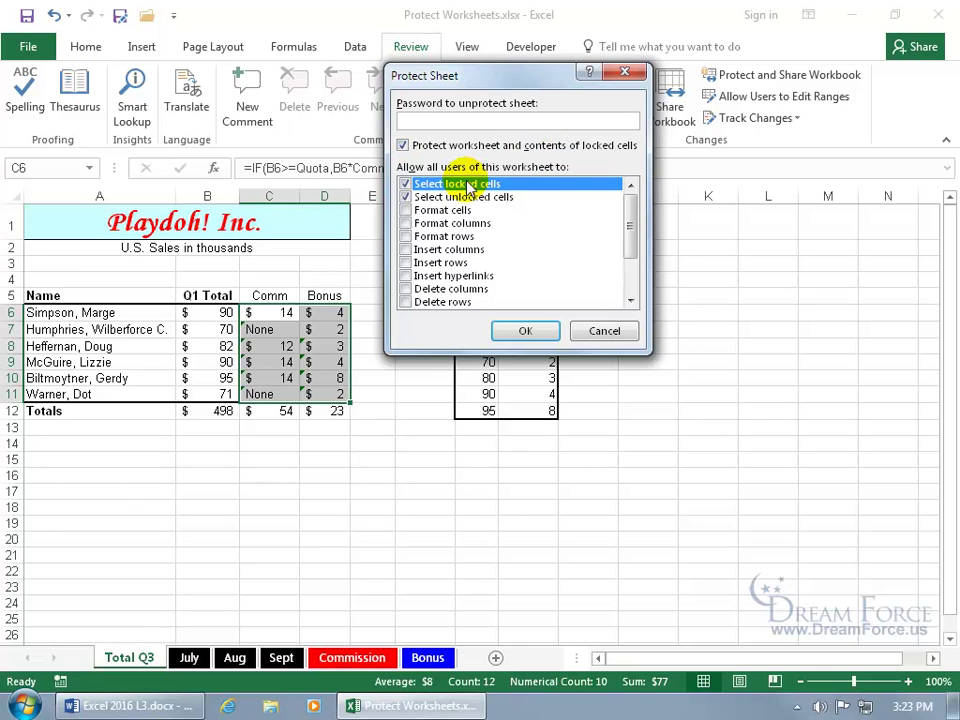
Step: Protect the sheet with default permissions and confirm C8 and D8 formulas are hidden
left_click(405, 211)
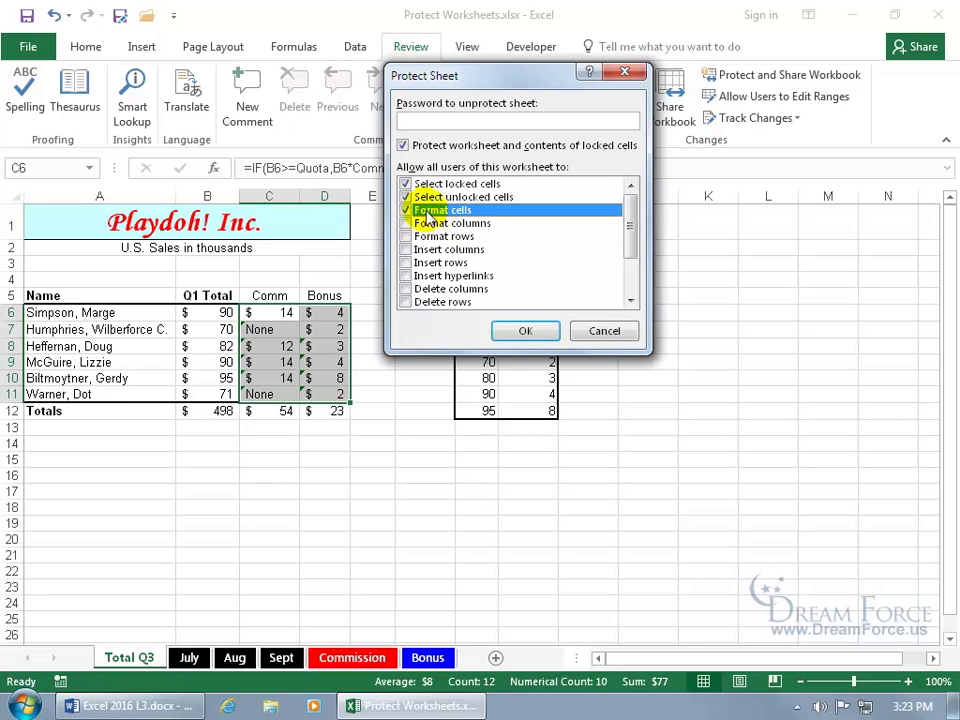
left_click(406, 211)
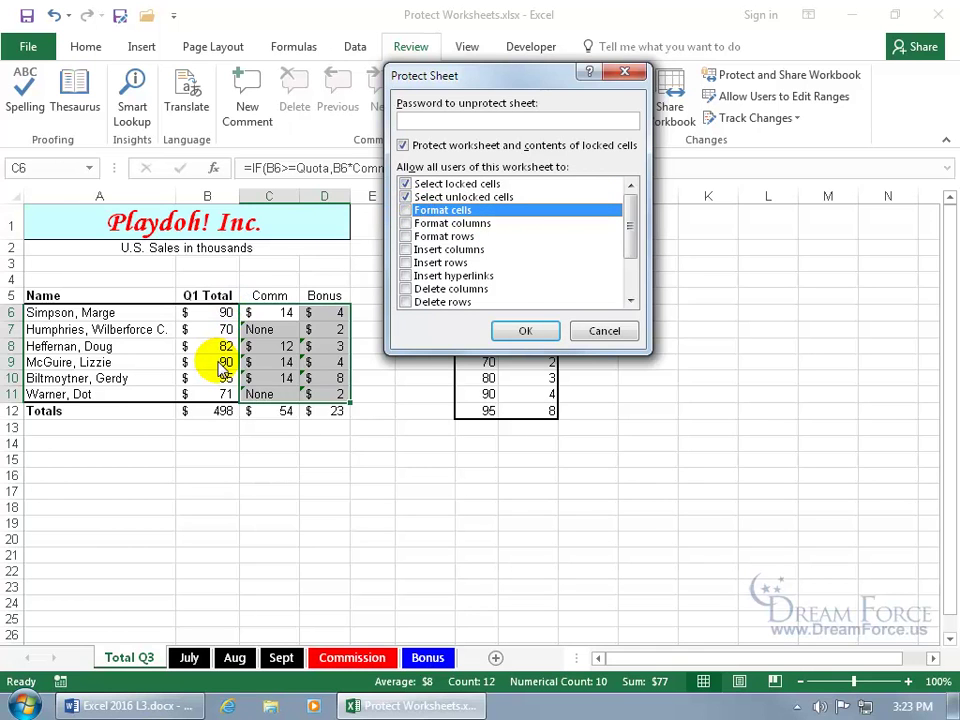
left_click(524, 331)
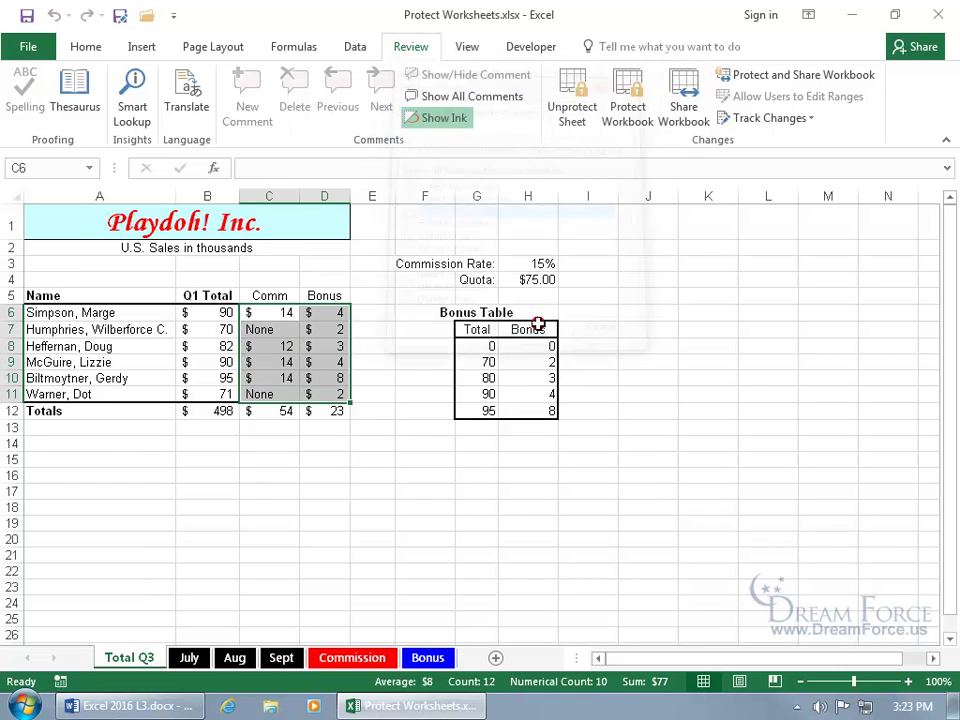
left_click(259, 329)
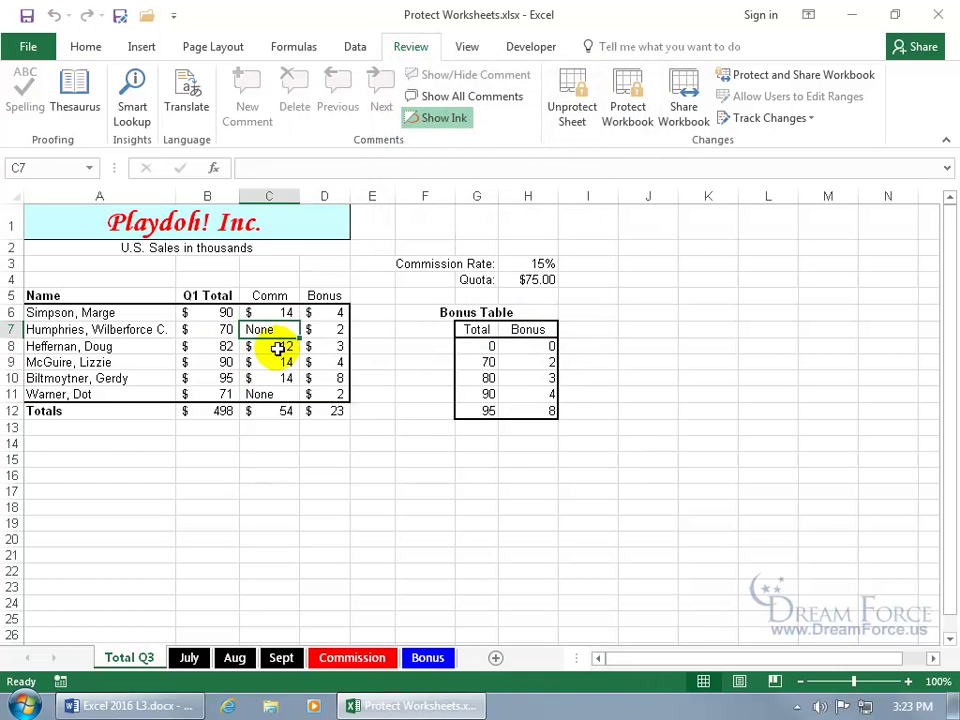
left_click(276, 347)
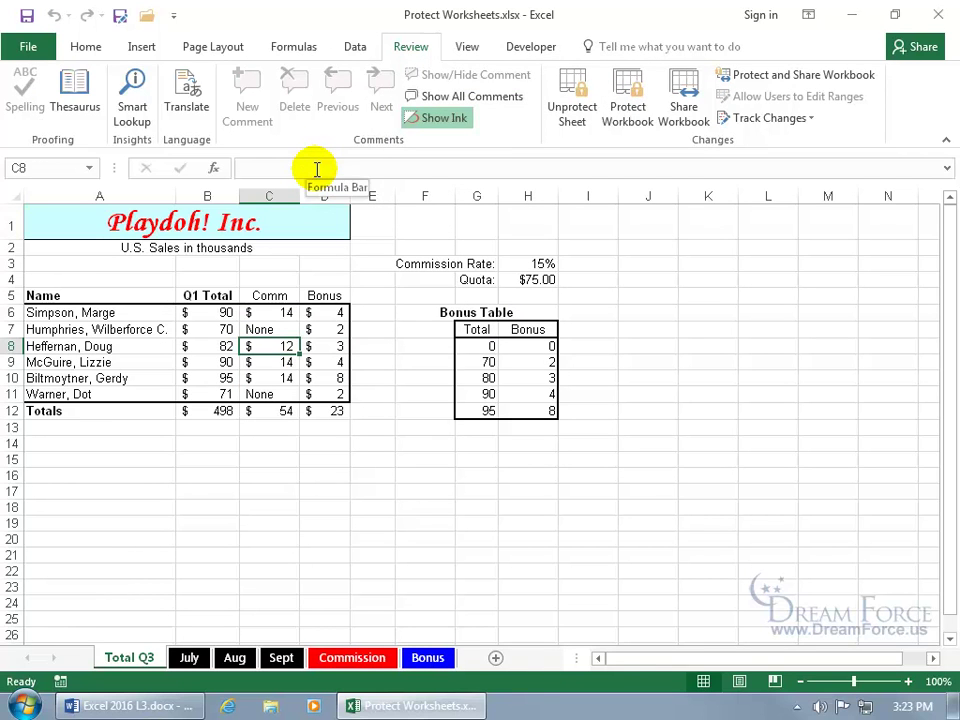
left_click(324, 346)
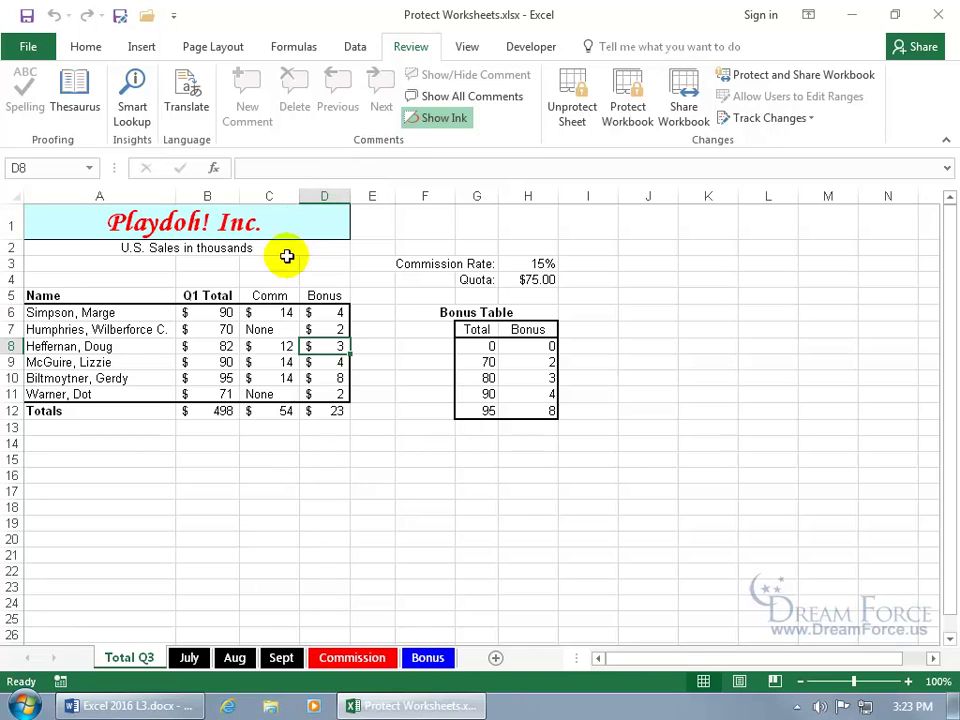
Step: Change the unlocked cell B6 to 80
left_click(223, 312)
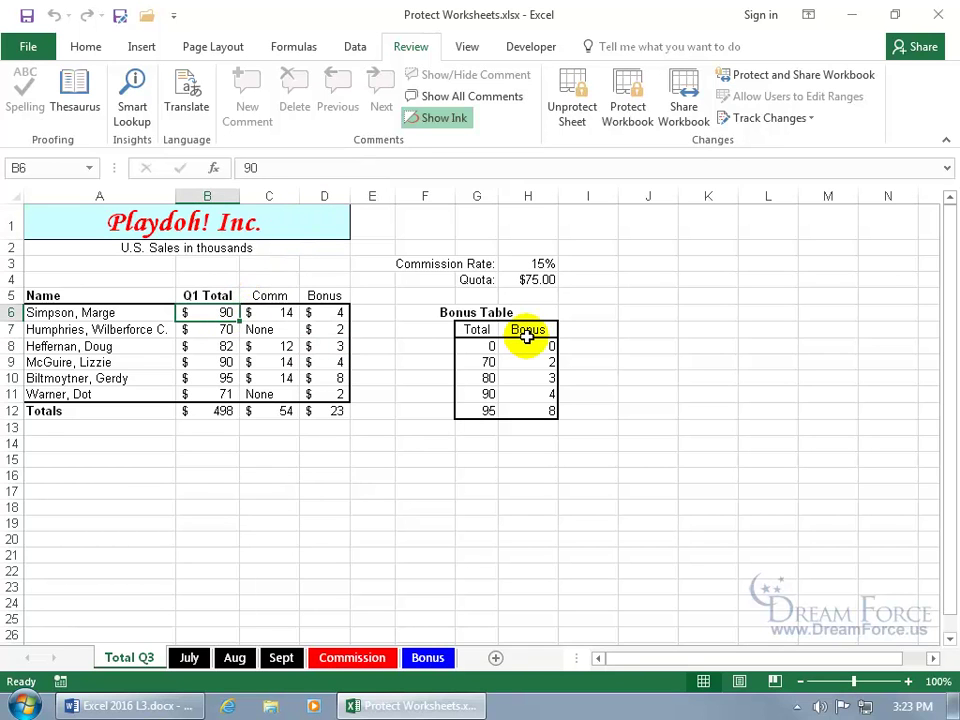
type("80")
key("Return")
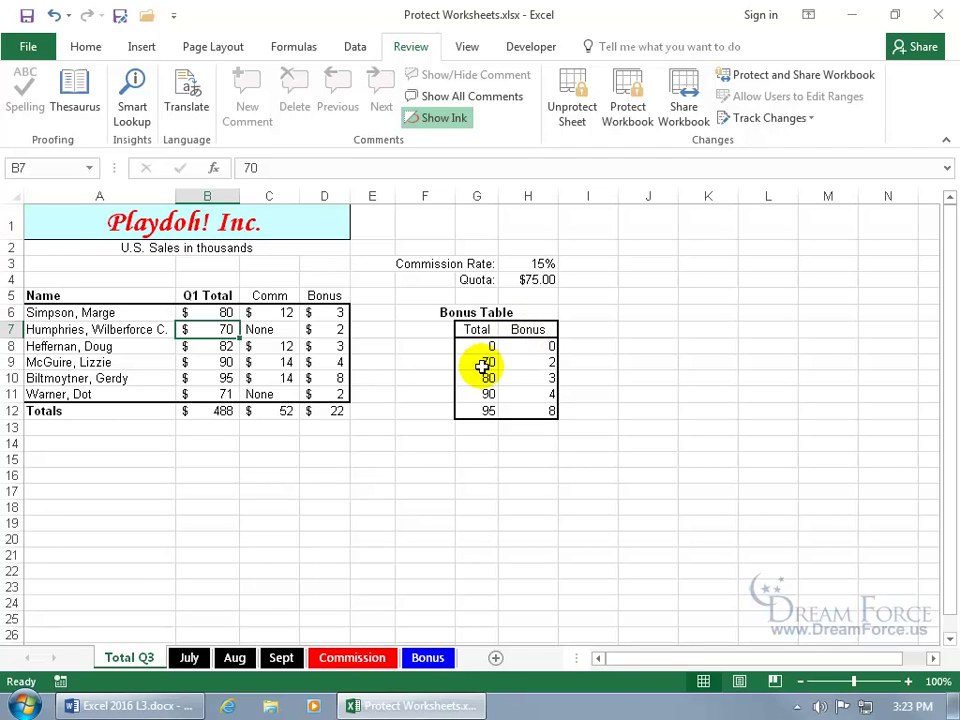
Step: Confirm the locked cell B6 refuses editing on the protected sheet
left_click(154, 267)
double_click(240, 313)
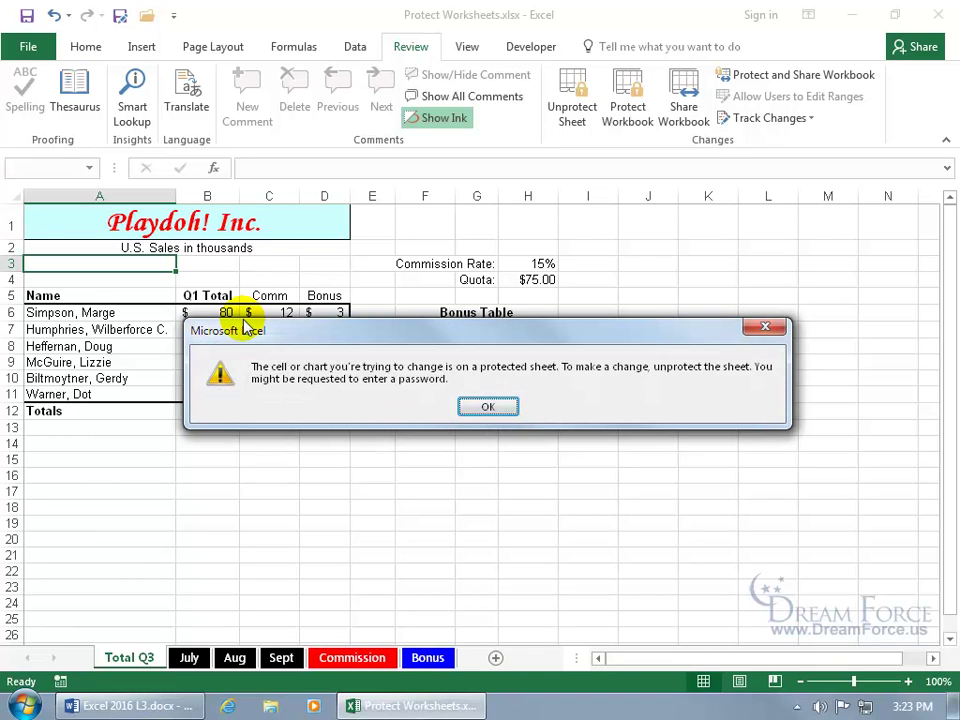
left_click(488, 408)
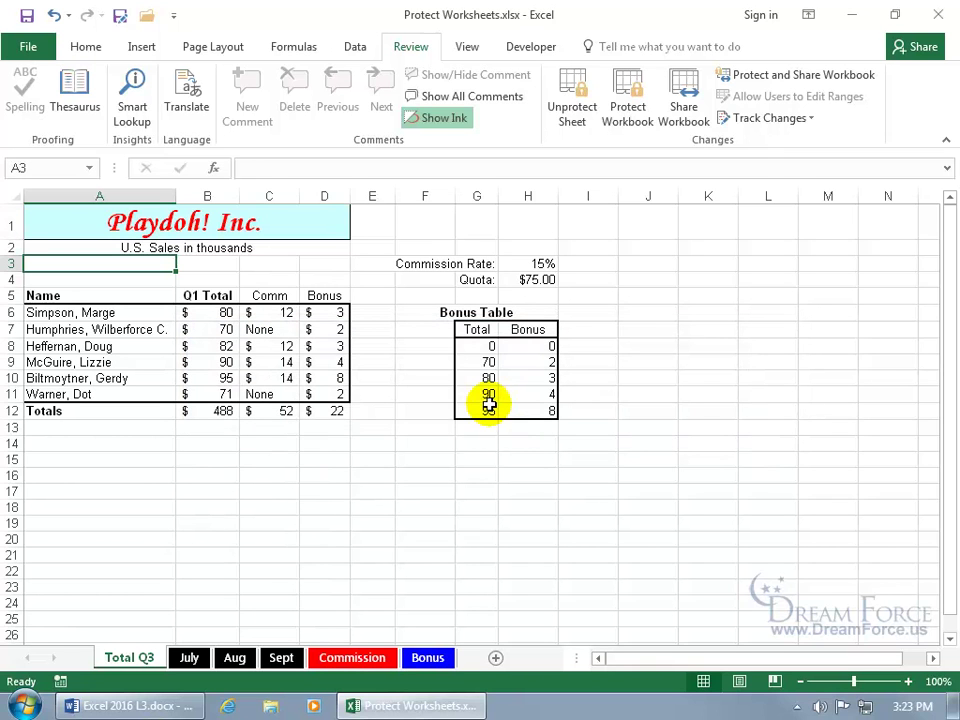
Step: Unprotect Total Q3 and check the Comm and Bonus formulas in C8 and D8
left_click(574, 110)
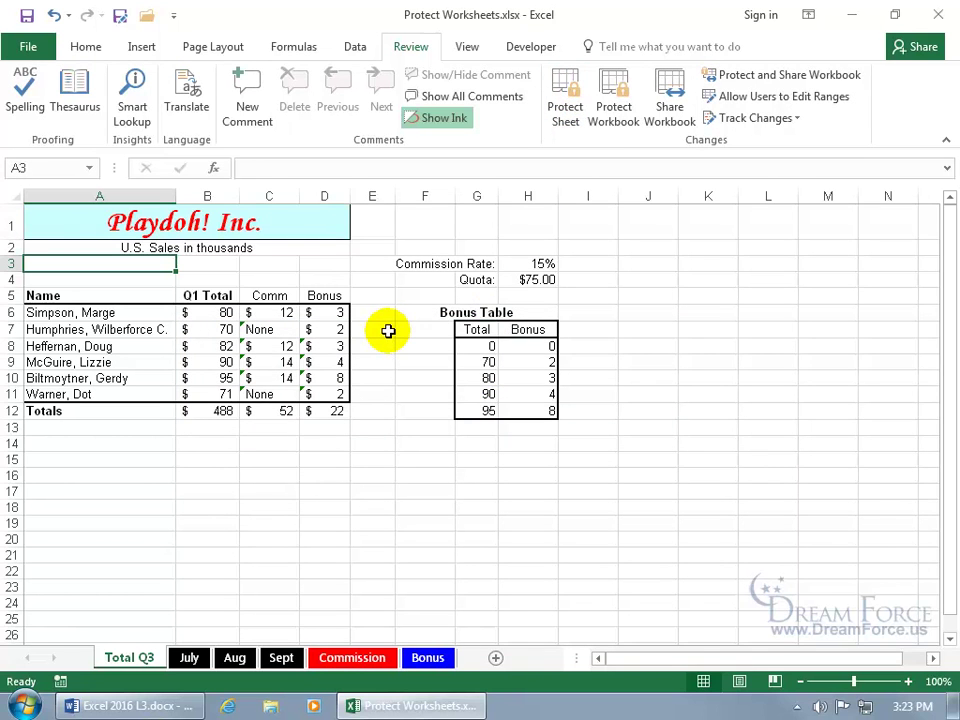
left_click(284, 345)
left_click(286, 346)
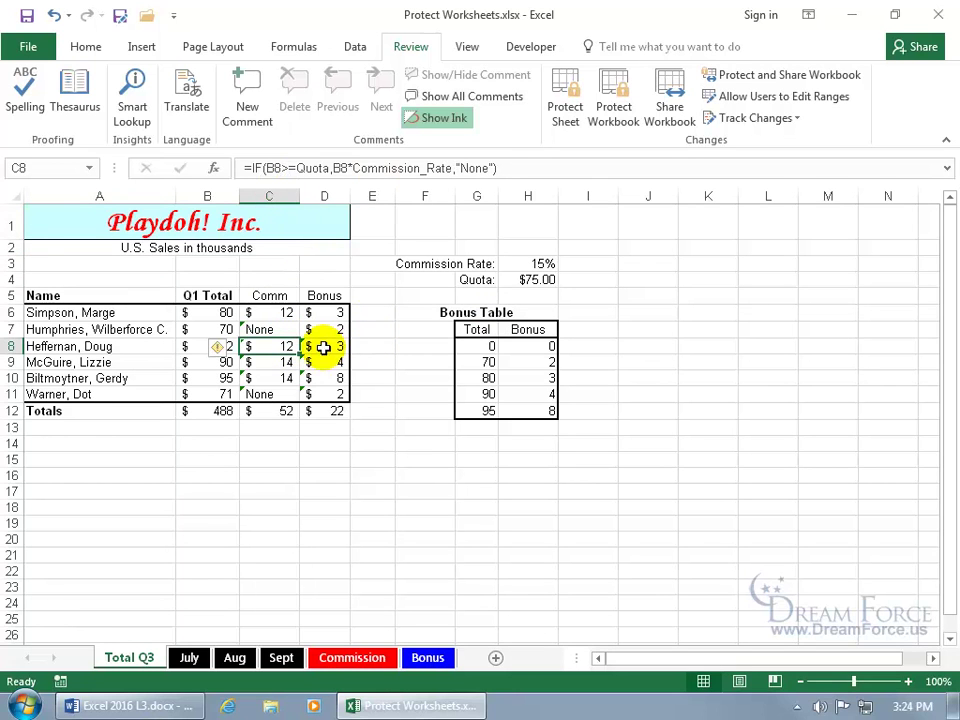
left_click(324, 347)
left_click(192, 328)
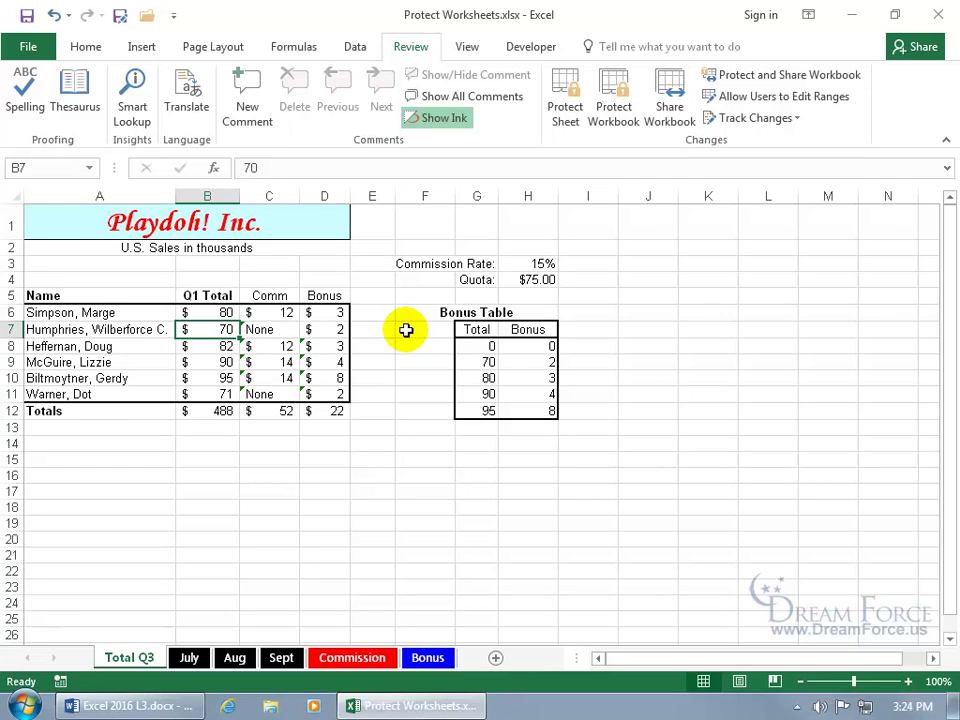
left_click(206, 264)
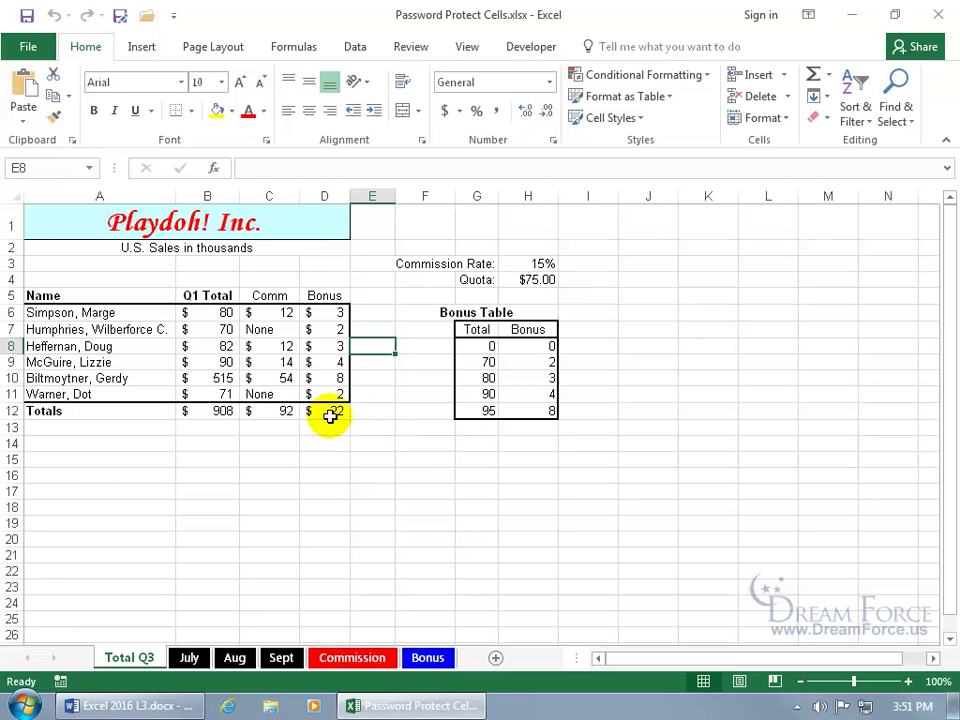
Step: Check that the Q1 Totals B6:B11 sum to $908, then switch to the Review tab
left_click(223, 313)
left_click(214, 329)
left_click(212, 346)
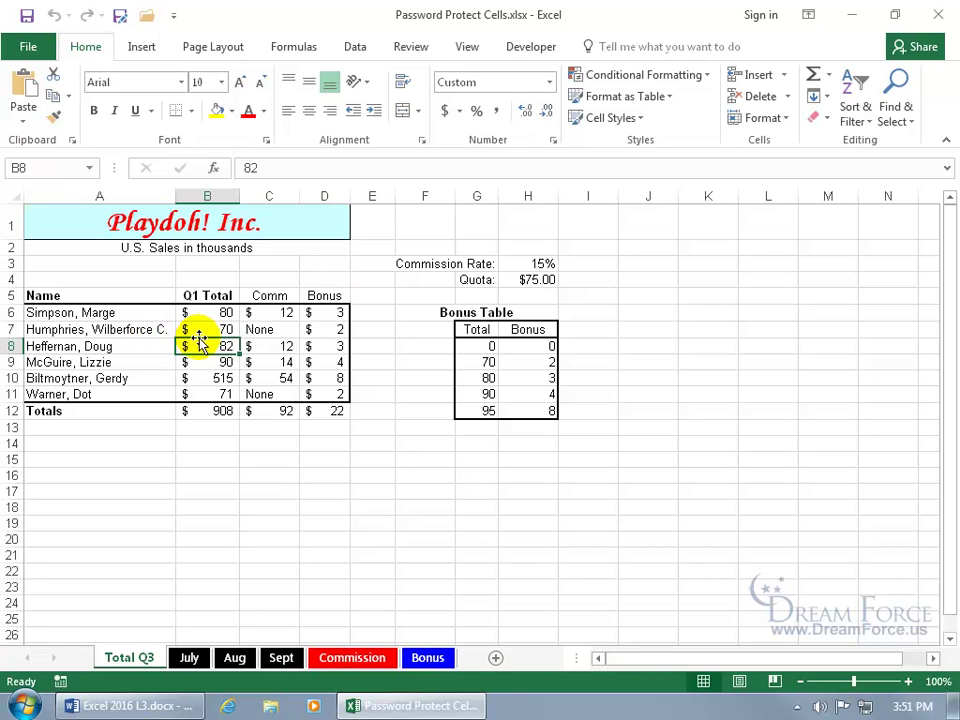
left_click_drag(207, 313, 207, 394)
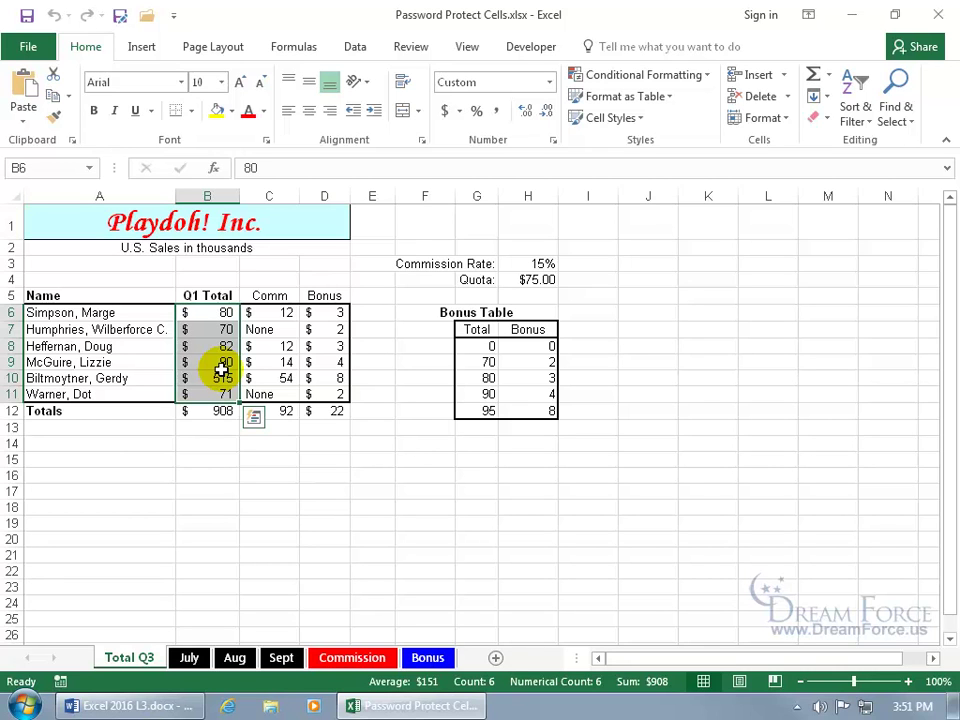
left_click(214, 312)
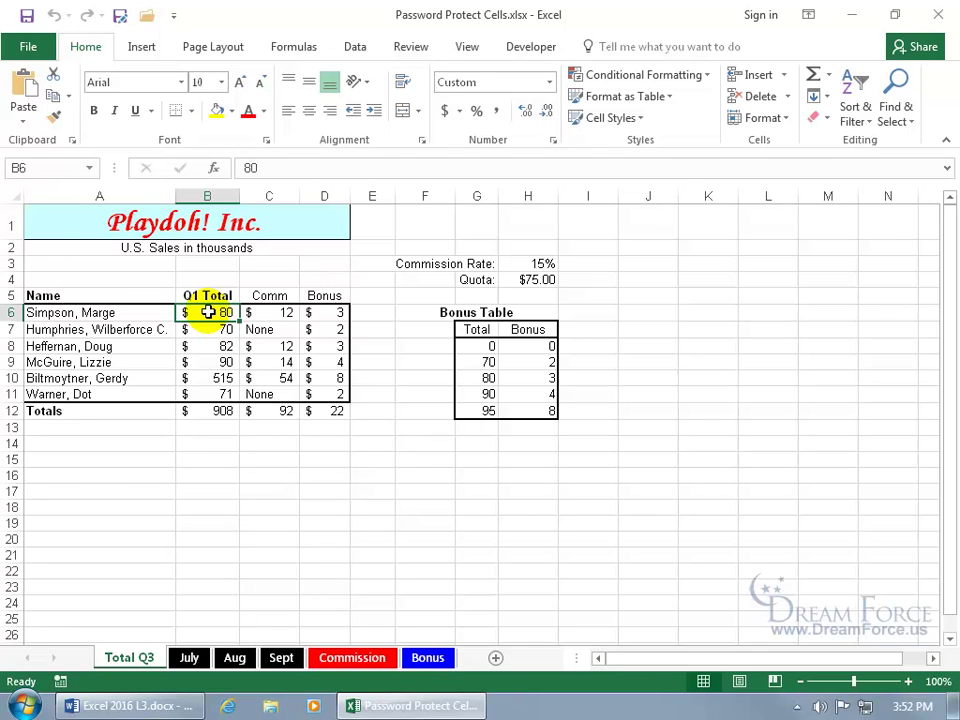
left_click(411, 47)
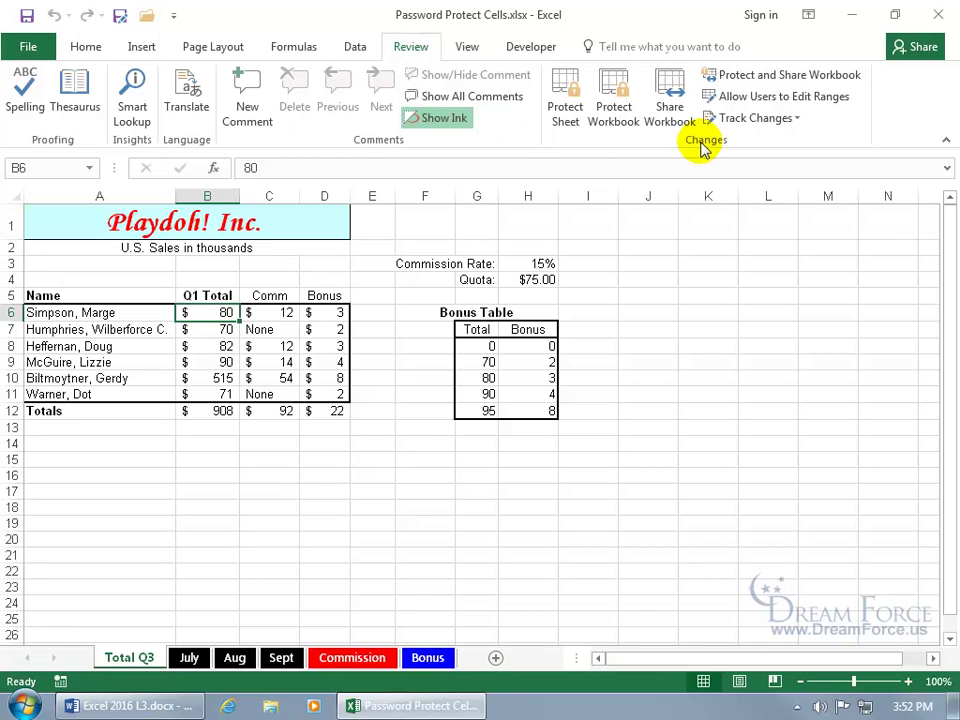
Step: Add an editable range titled Marge referring to B6, protected by a password
left_click(765, 101)
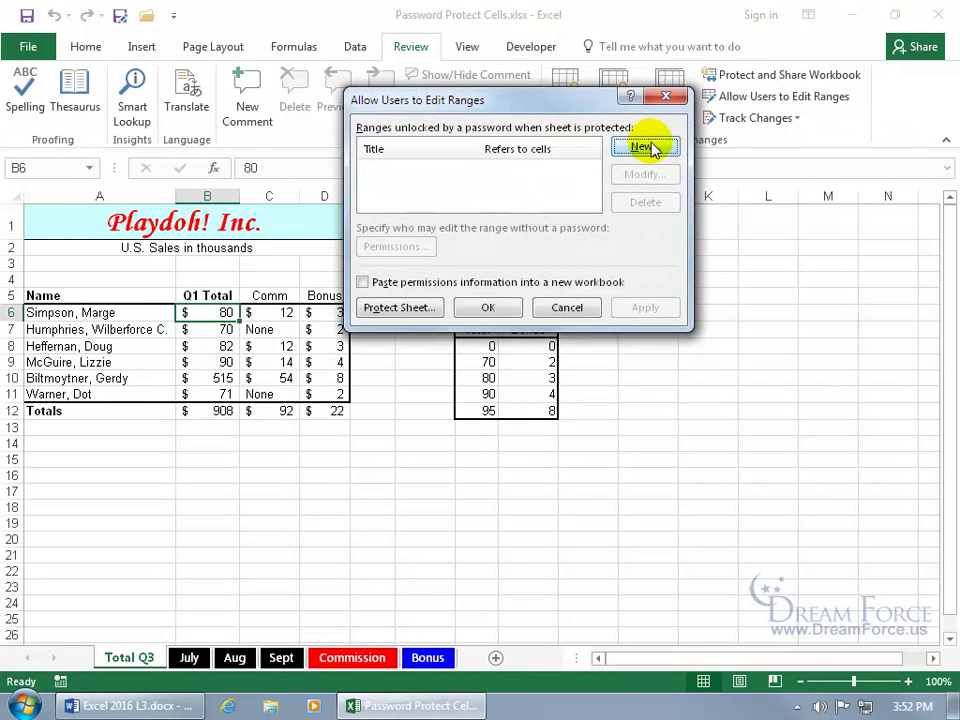
left_click(643, 147)
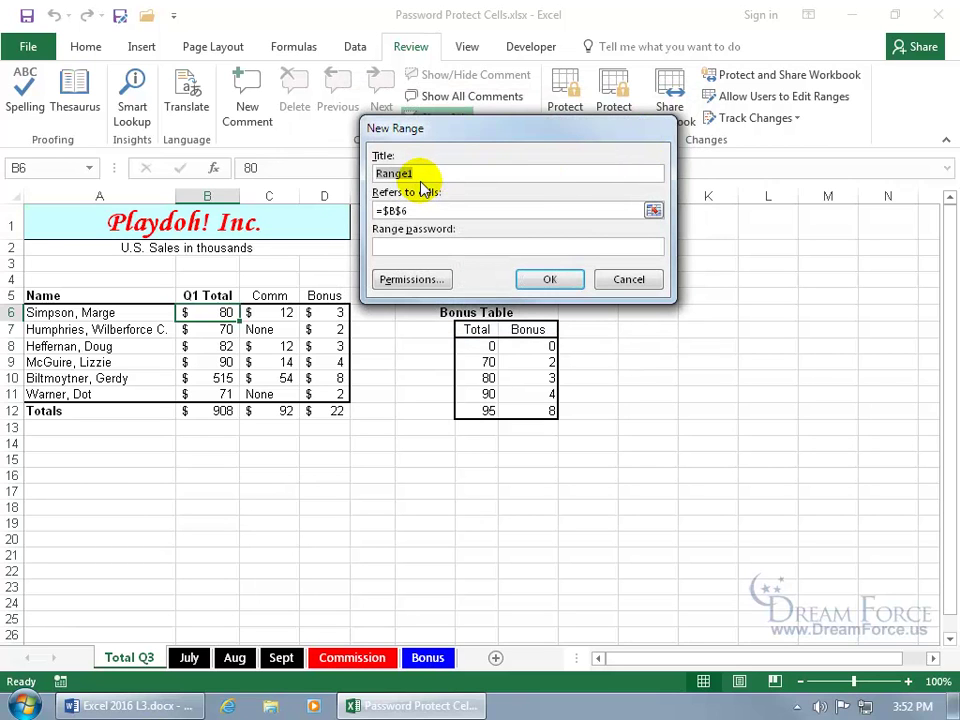
type("Marge")
left_click_drag(419, 211, 349, 205)
key("BackSpace")
left_click_drag(229, 311, 229, 393)
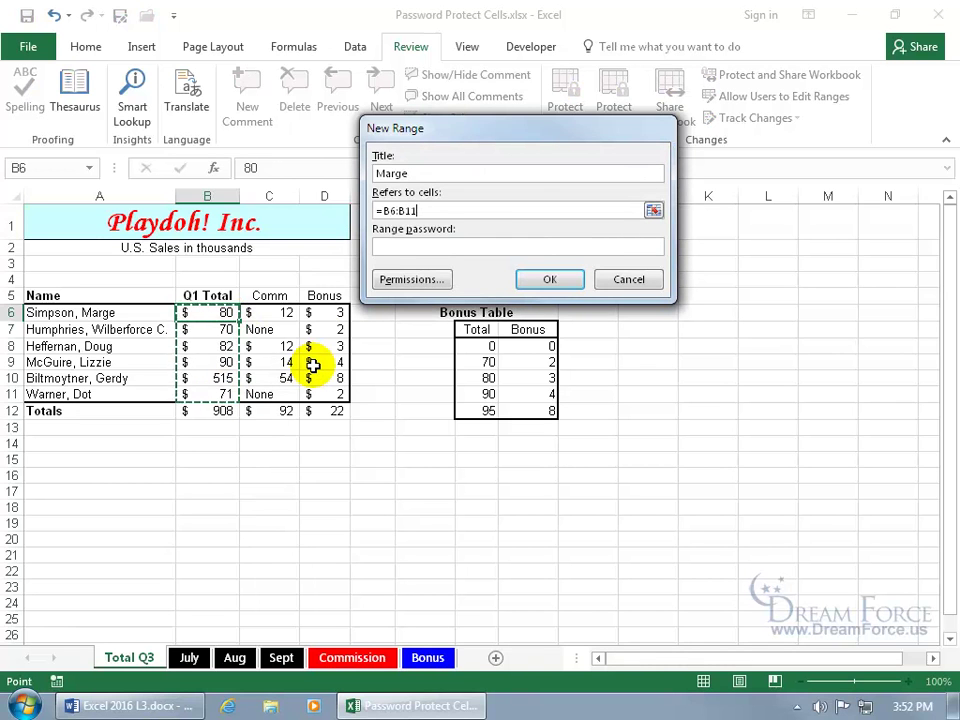
left_click_drag(435, 208, 311, 208)
key("BackSpace")
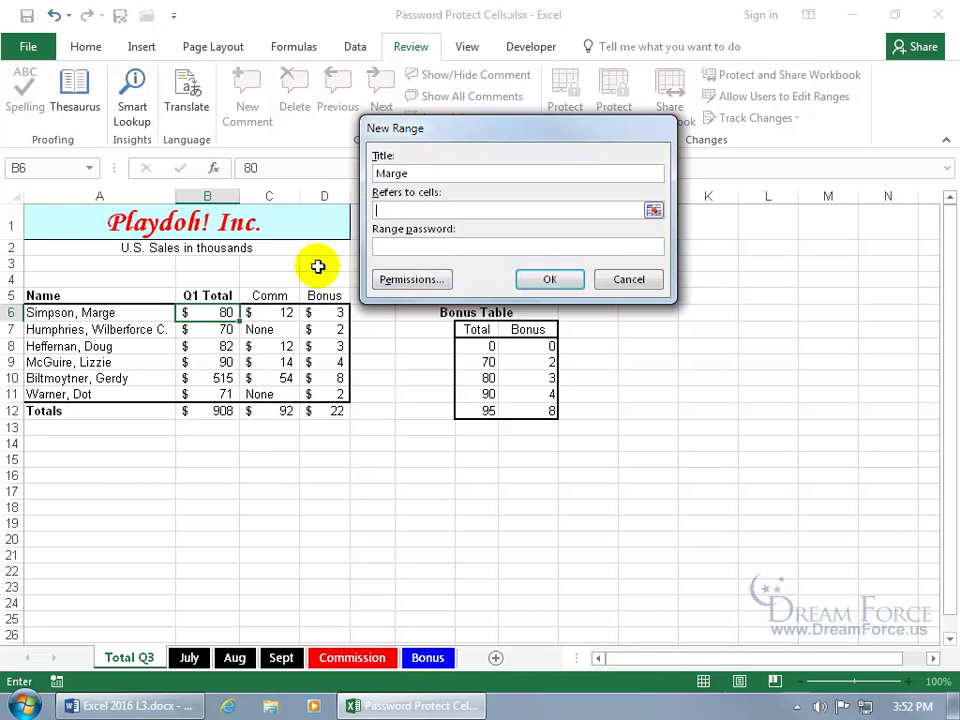
left_click(223, 313)
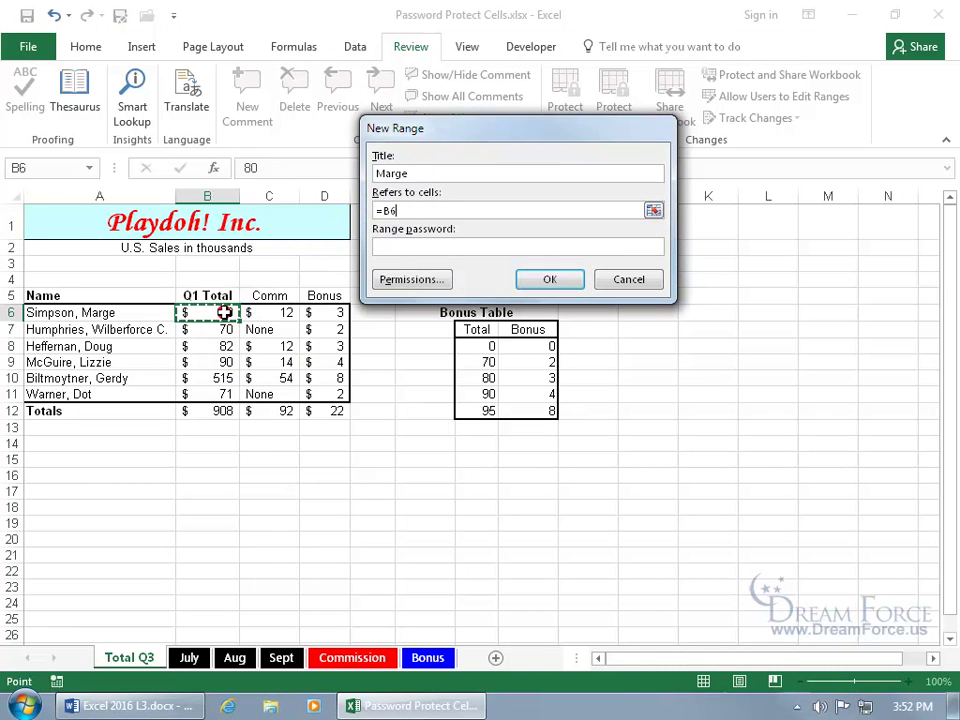
left_click(415, 247)
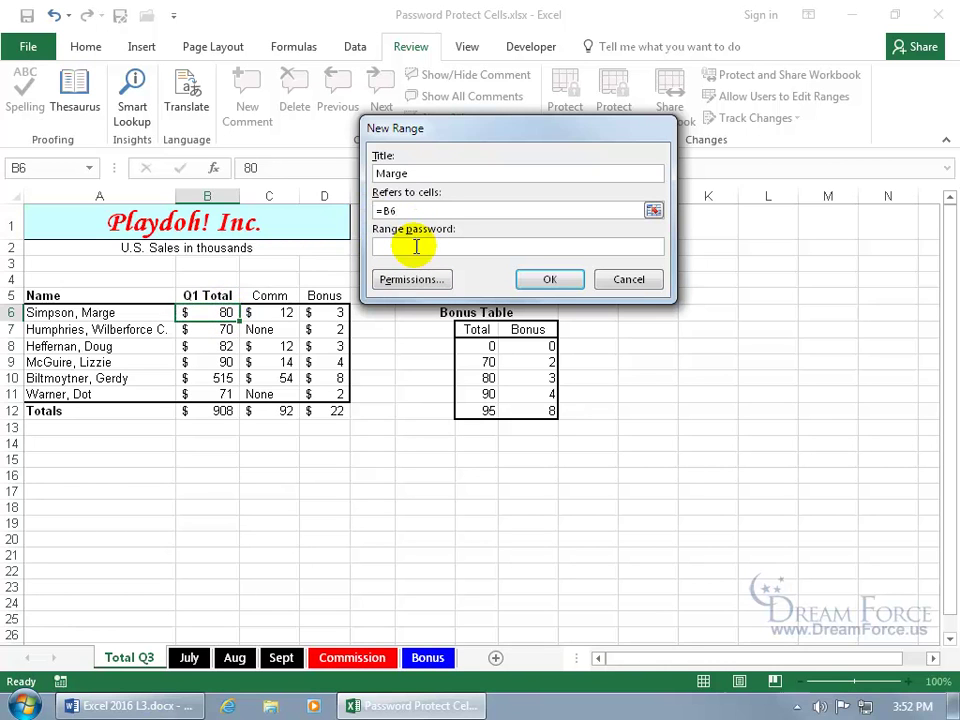
type("pa")
left_click(540, 281)
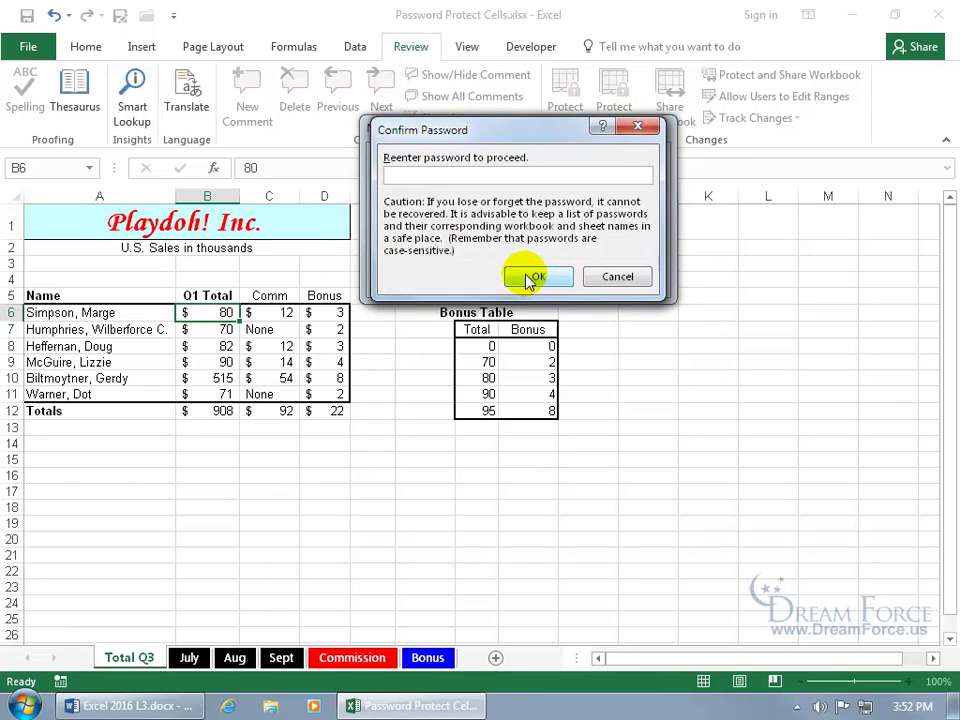
type("pass12")
left_click(535, 277)
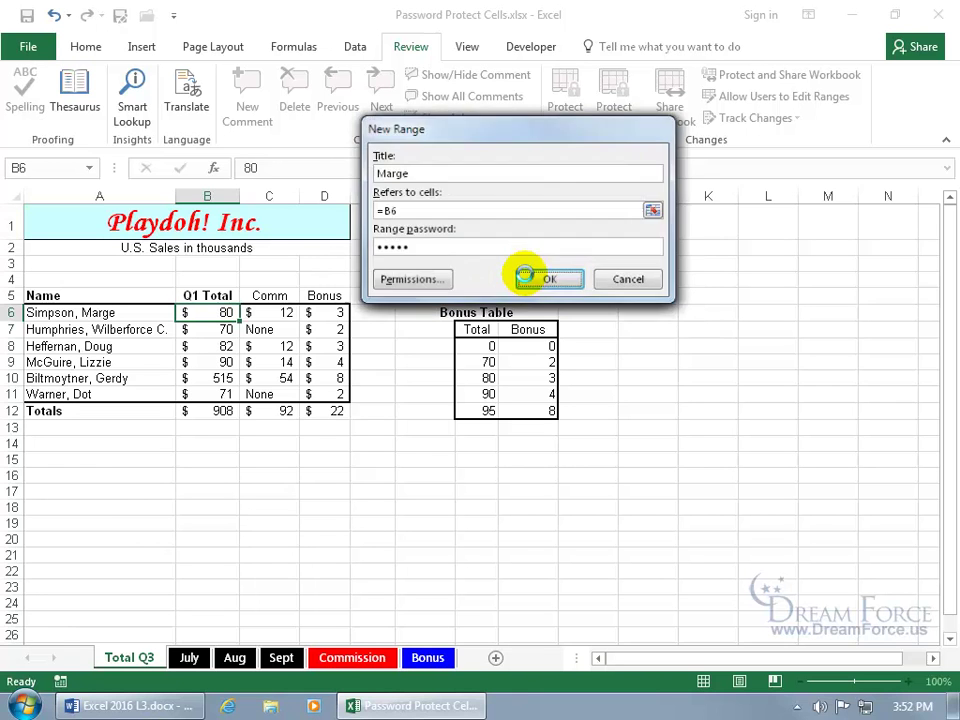
left_click(383, 168)
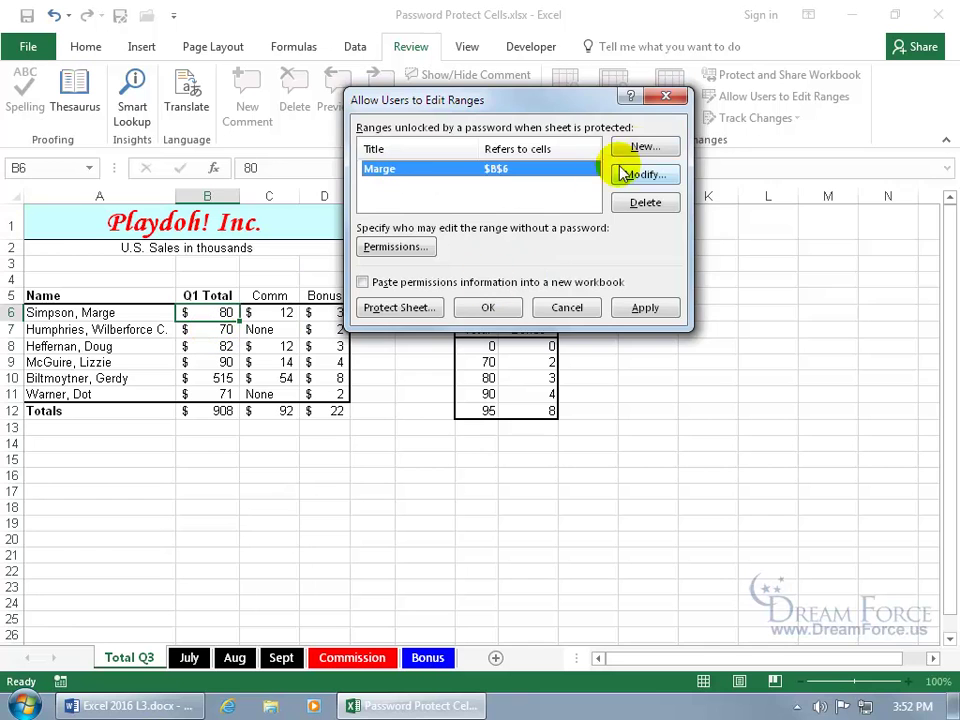
Step: Add a second editable range titled WC referring to B7, with its own password
left_click(644, 150)
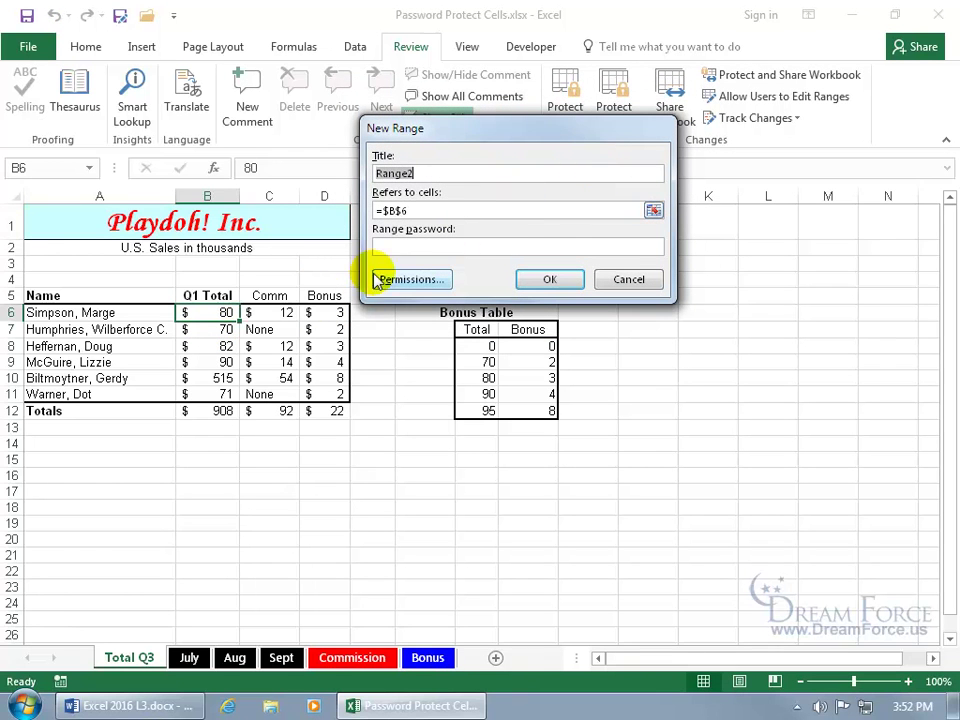
type("WC")
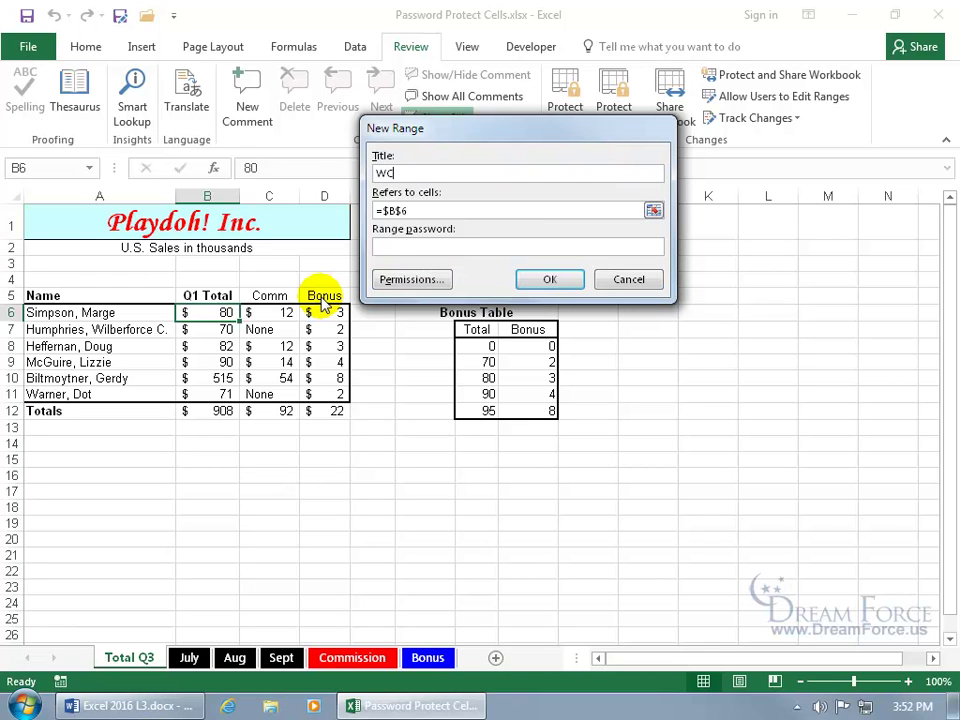
left_click_drag(378, 210, 418, 209)
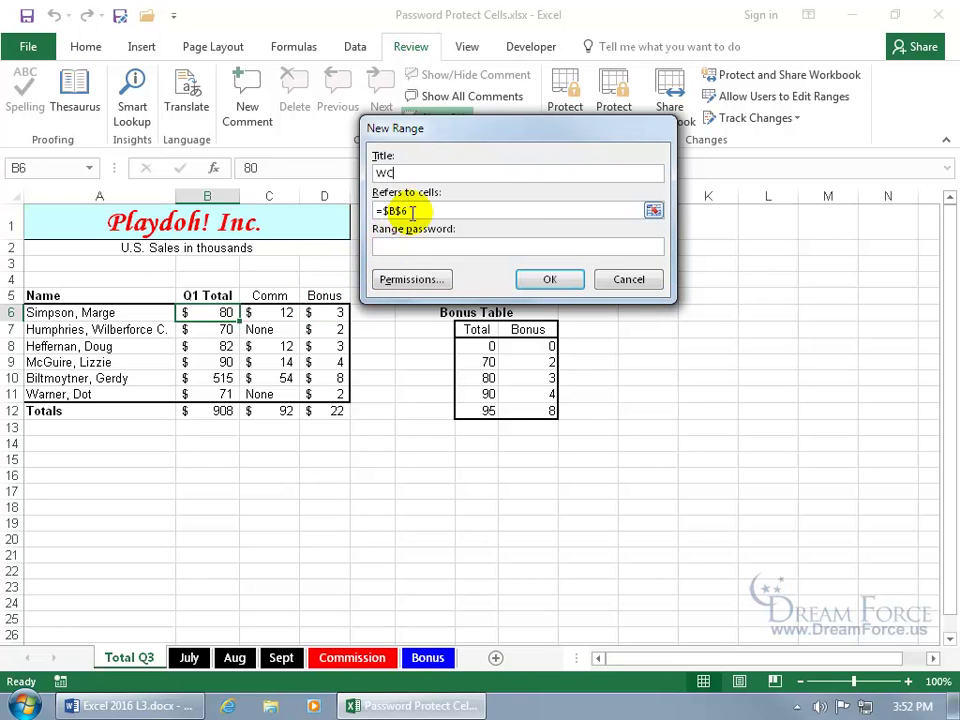
key("BackSpace")
left_click(226, 330)
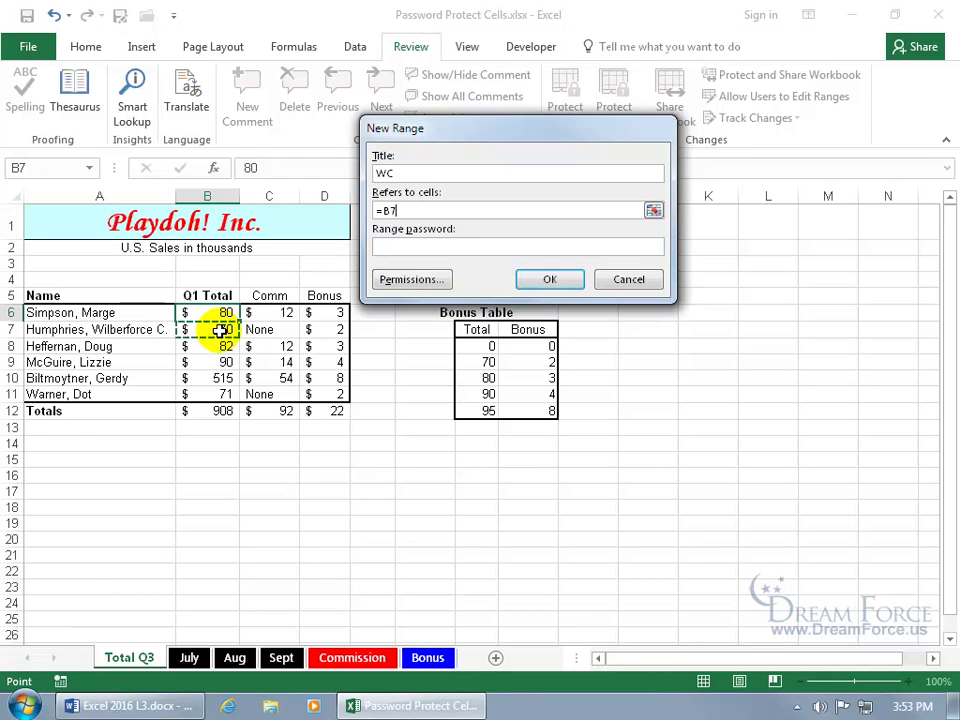
left_click(409, 247)
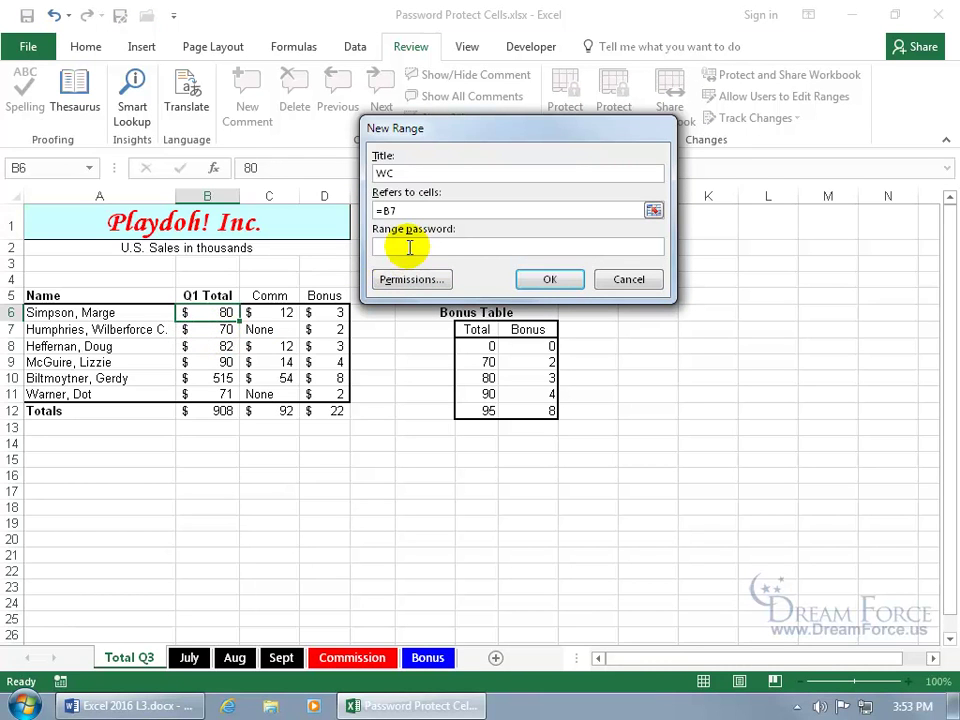
key("Return")
type("wc")
key("Return")
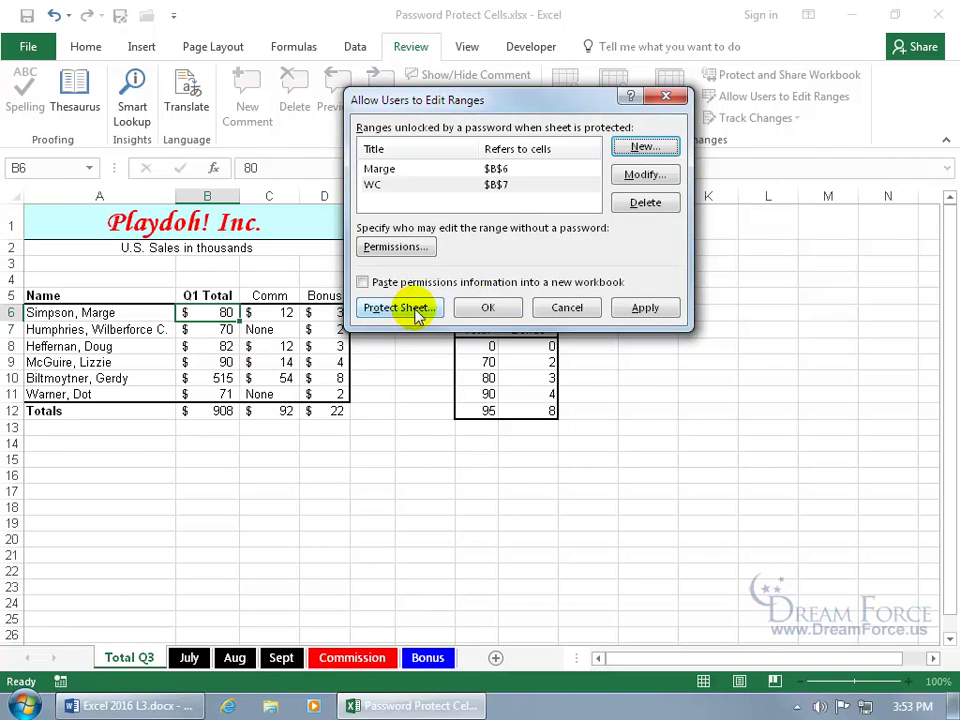
Step: Close the edit-ranges list and protect Total Q3 without a sheet password
left_click(487, 308)
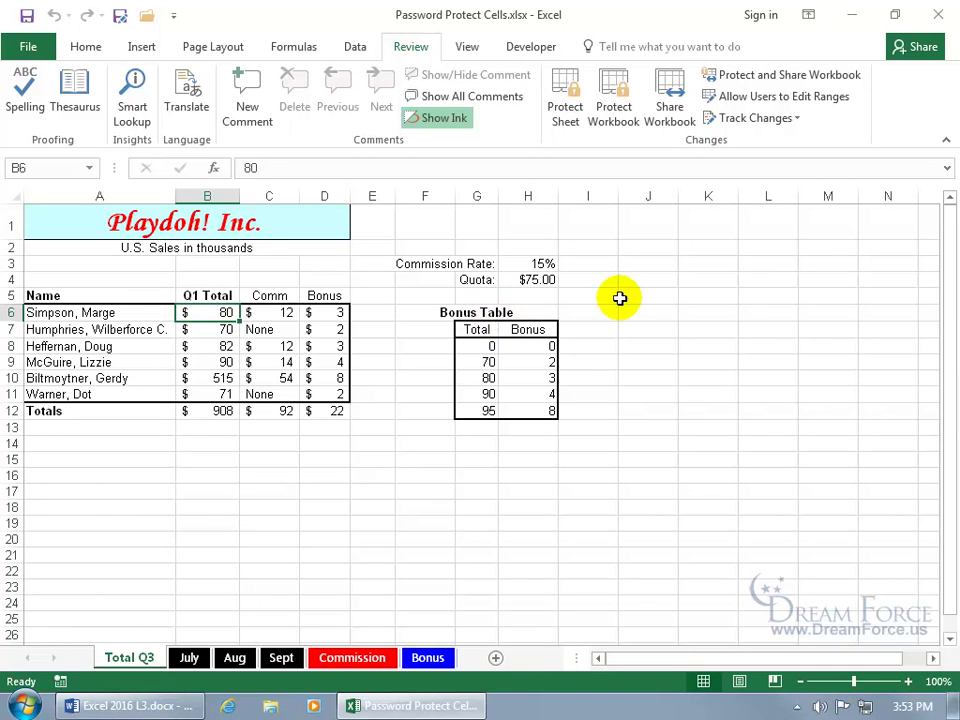
left_click(765, 97)
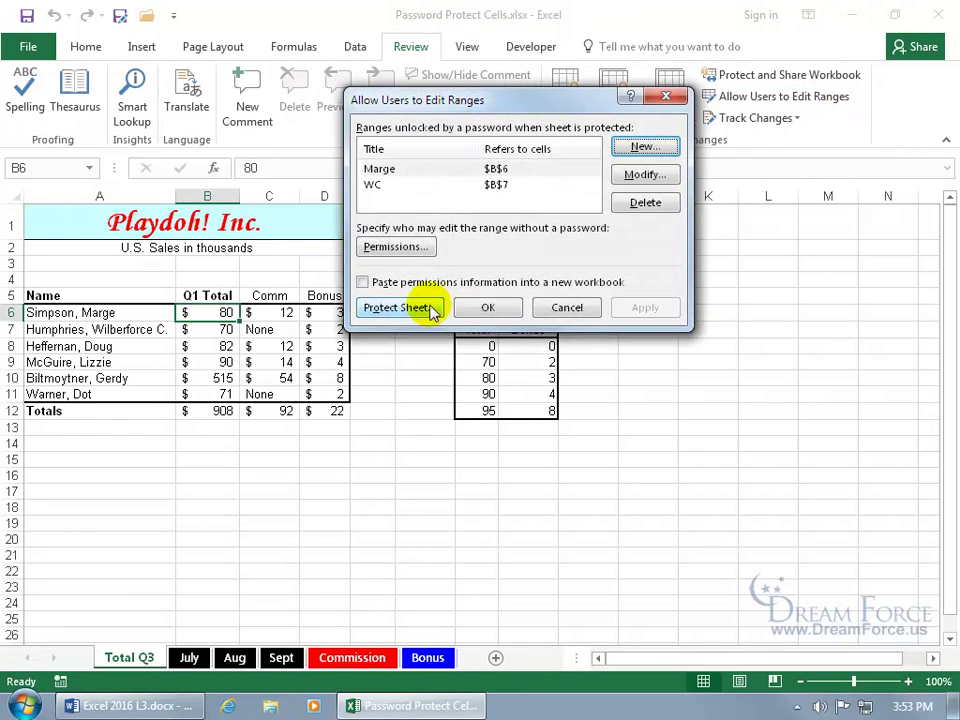
left_click(566, 308)
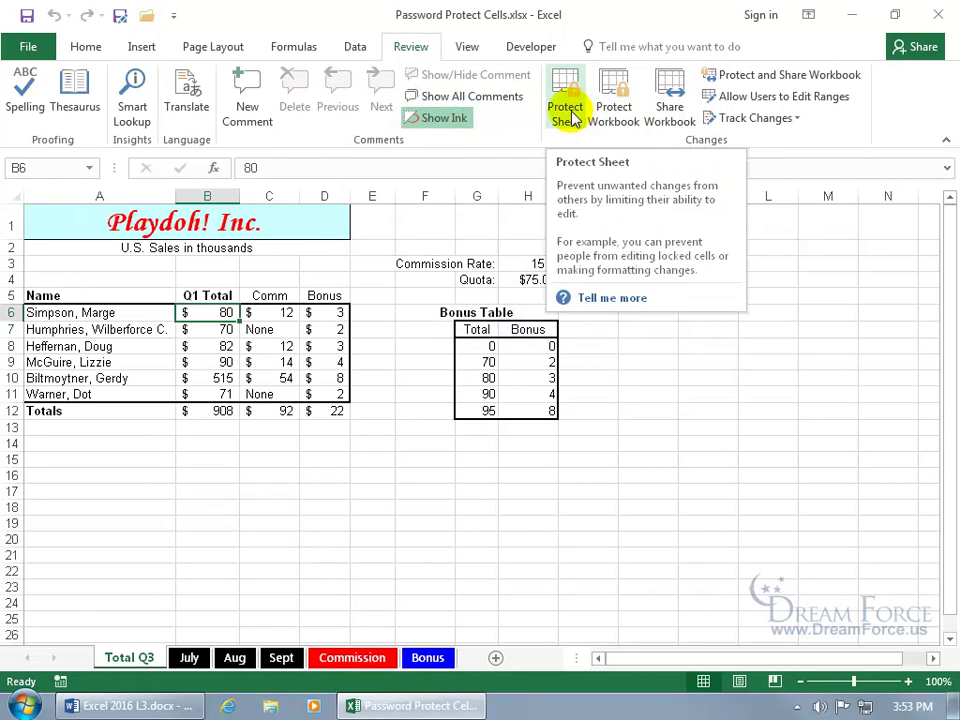
right_click(141, 660)
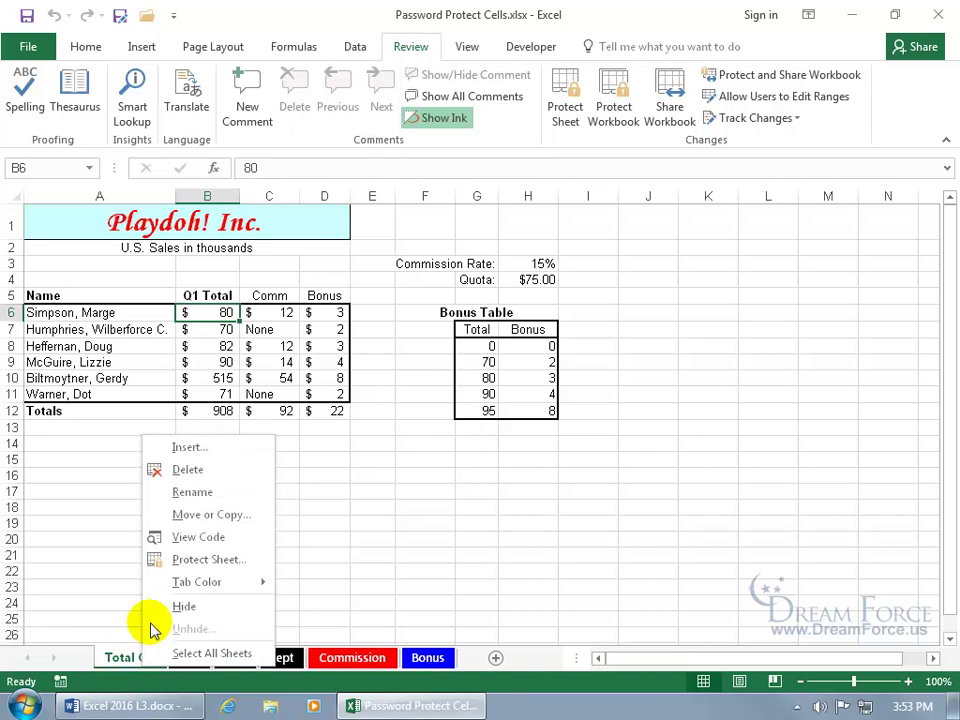
left_click(196, 559)
left_click_drag(184, 419, 375, 272)
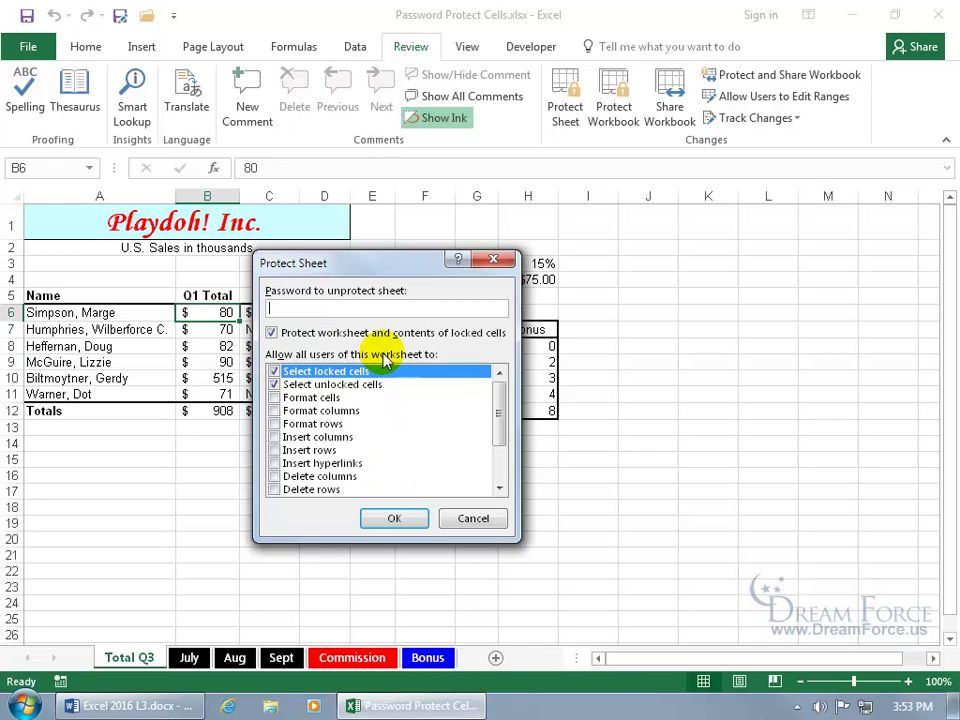
left_click(392, 517)
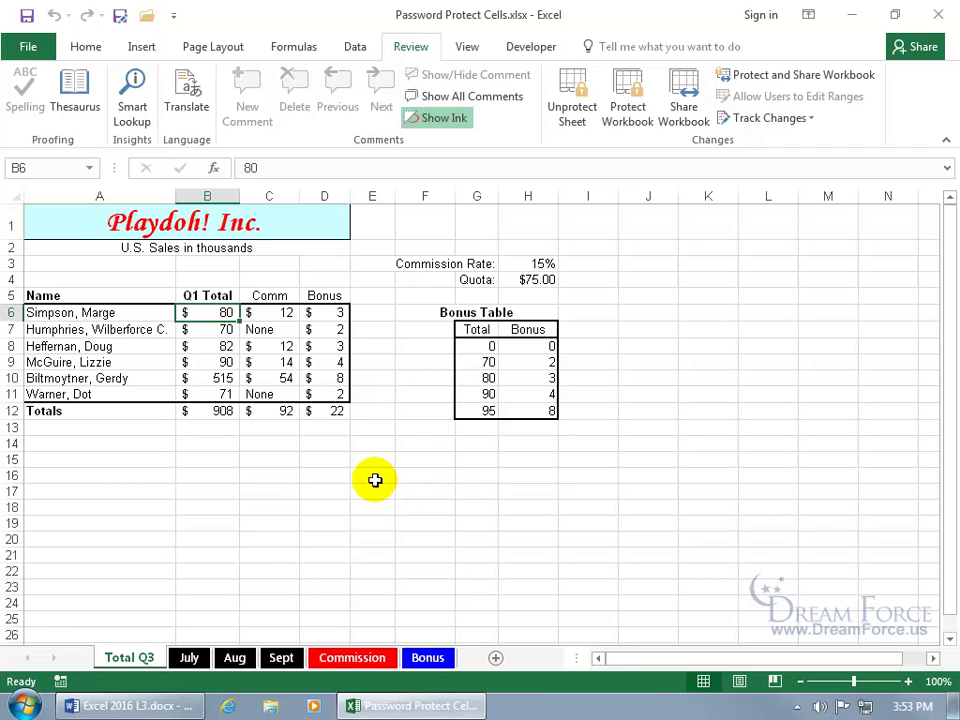
Step: After the protected-sheet warning on B4, unlock cell B6 with its range password
double_click(210, 280)
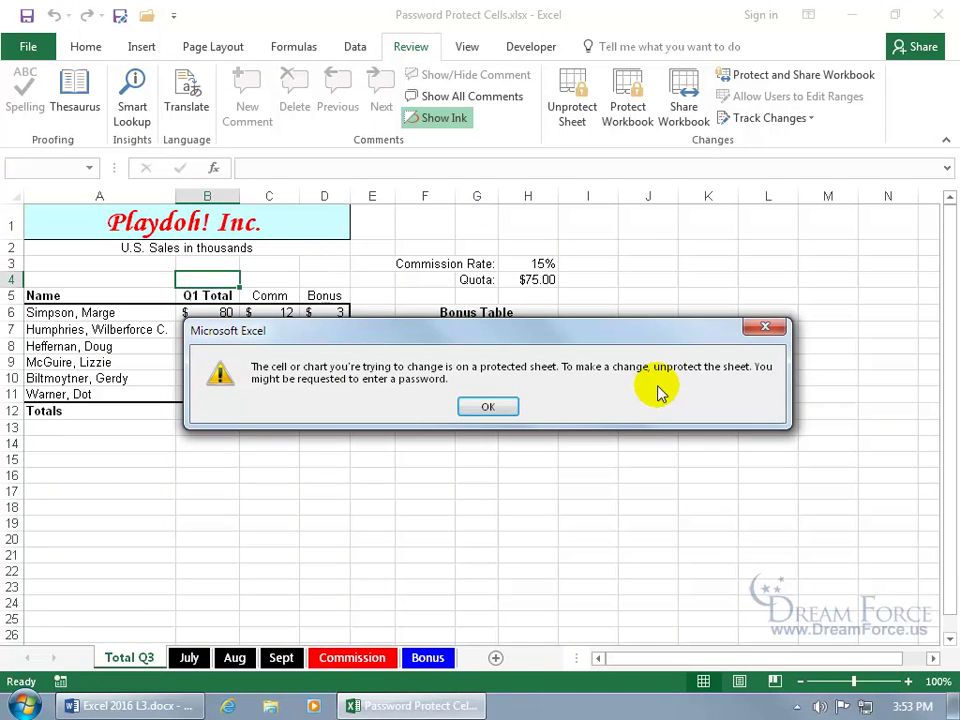
left_click(486, 406)
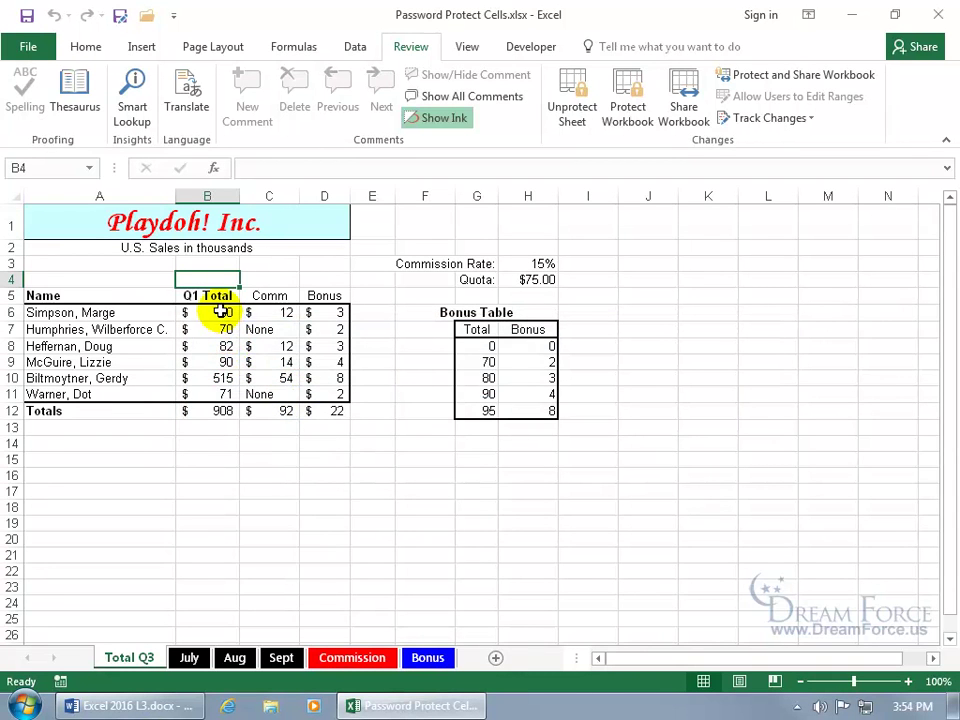
double_click(222, 312)
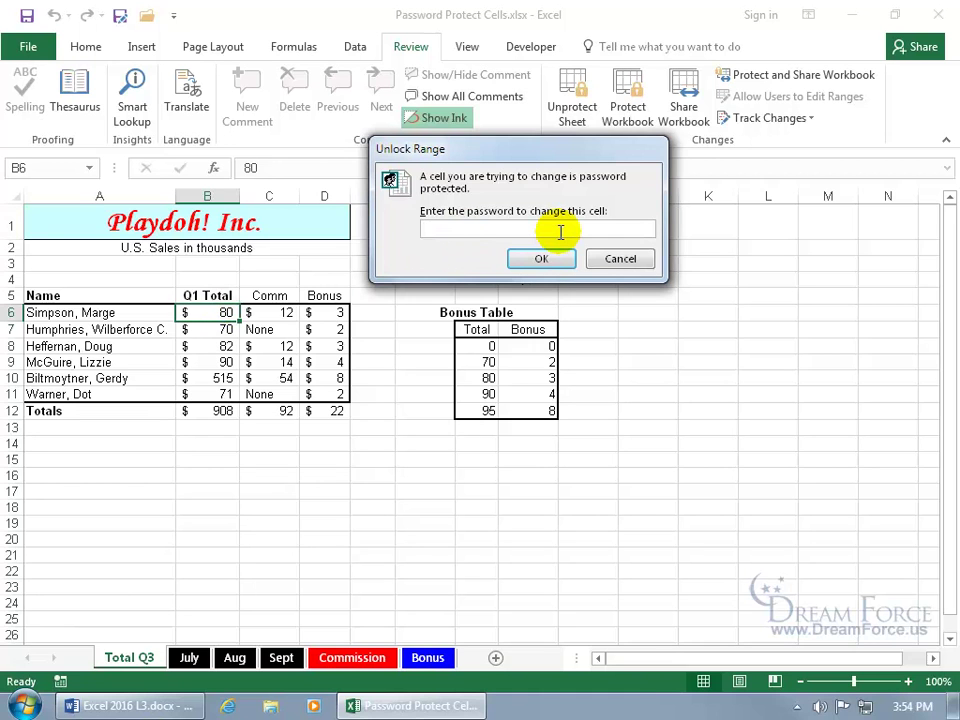
type("••")
left_click(541, 259)
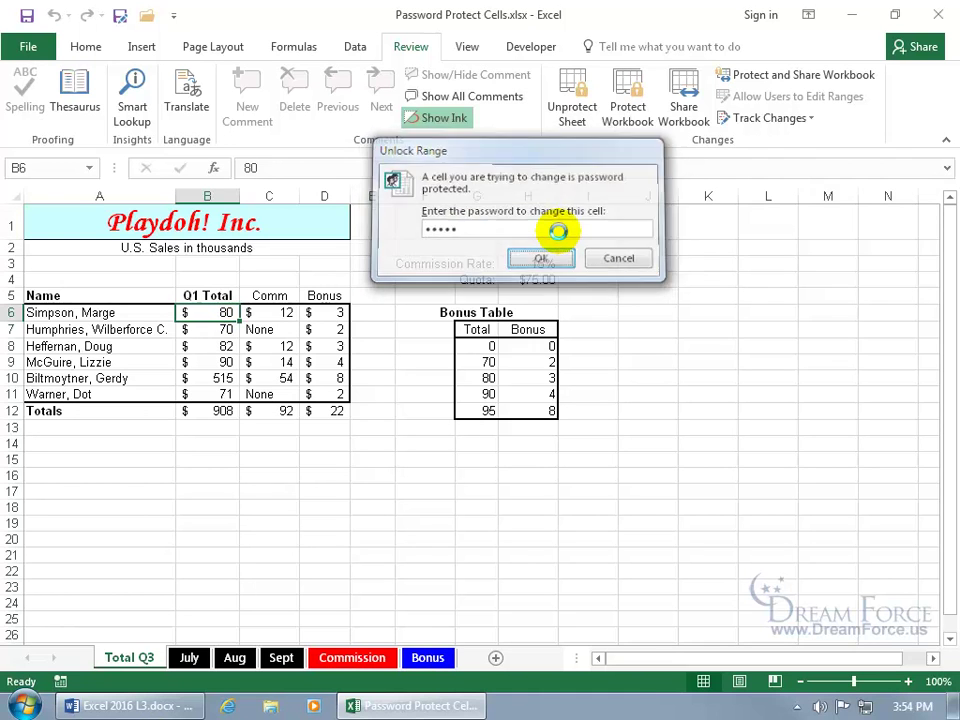
Step: Change B6 to 90, then restore its original value of 80
type("90")
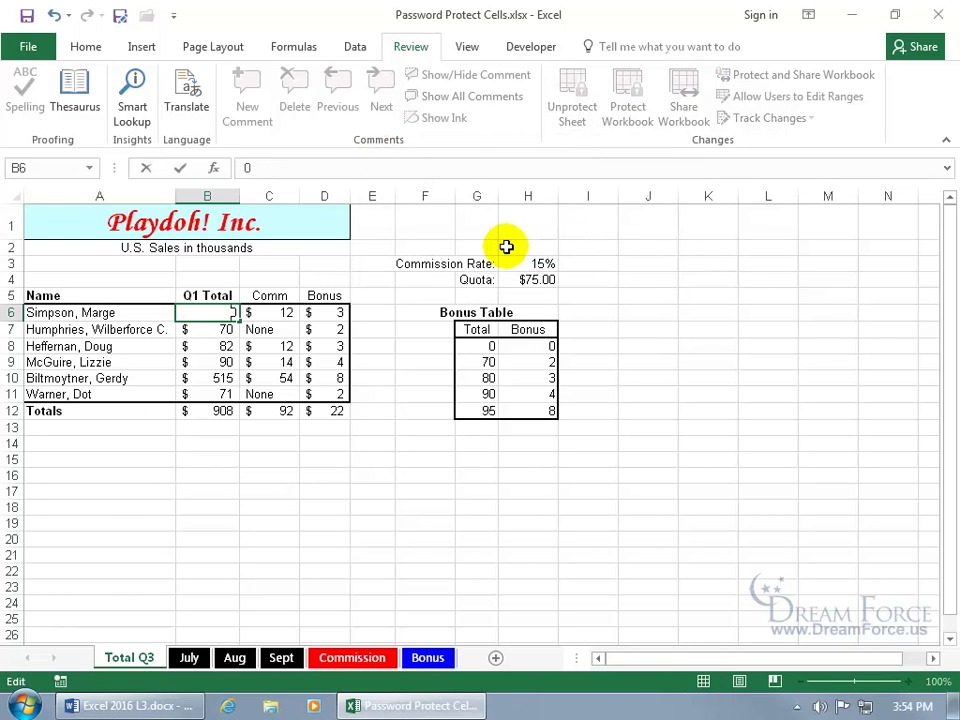
key("Return")
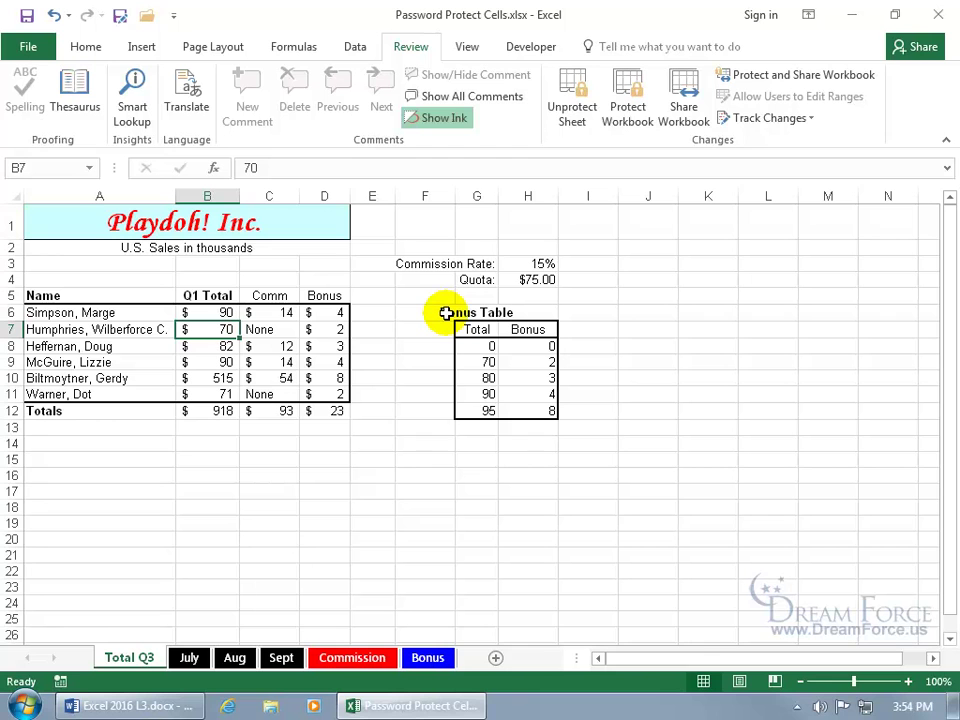
left_click(225, 312)
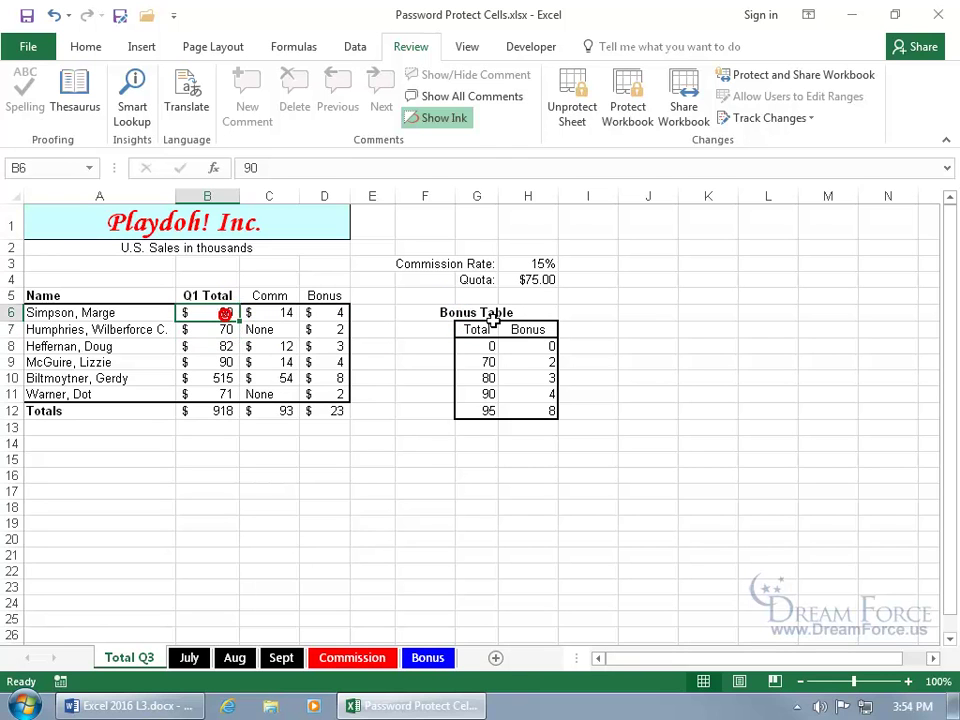
type("80")
key("Return")
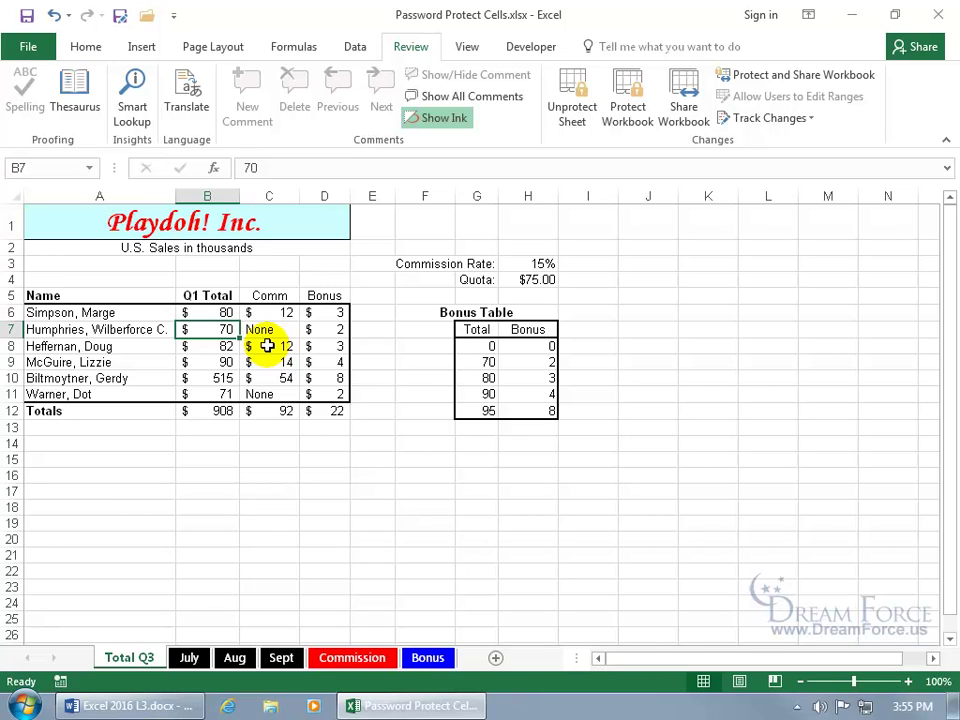
Step: Unprotect the Total Q3 sheet and delete the Marge and WC editable ranges
left_click(585, 113)
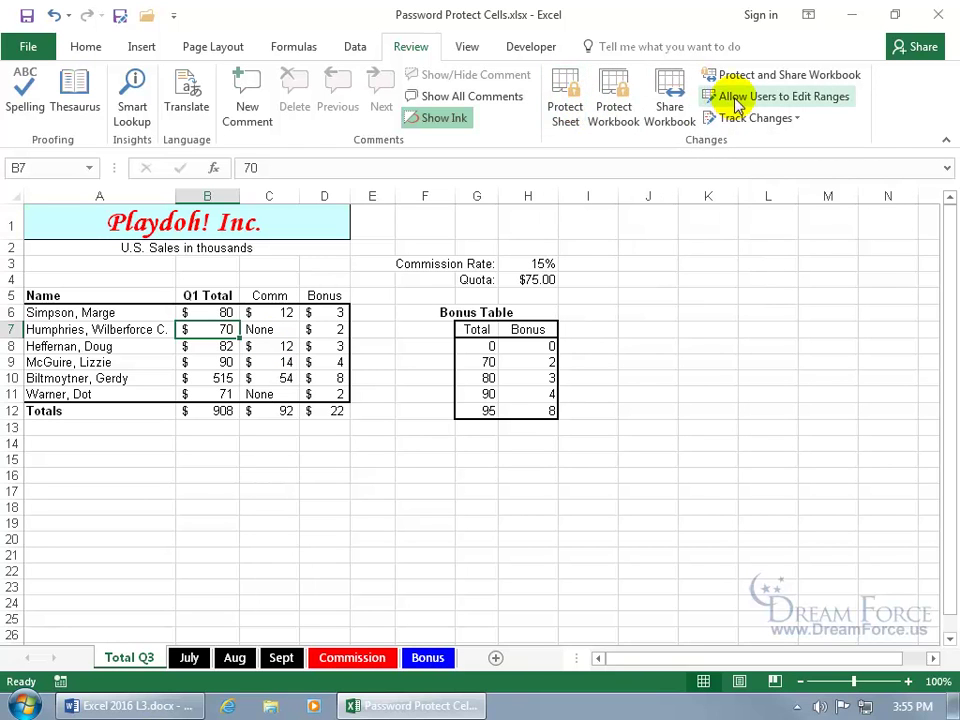
left_click(735, 97)
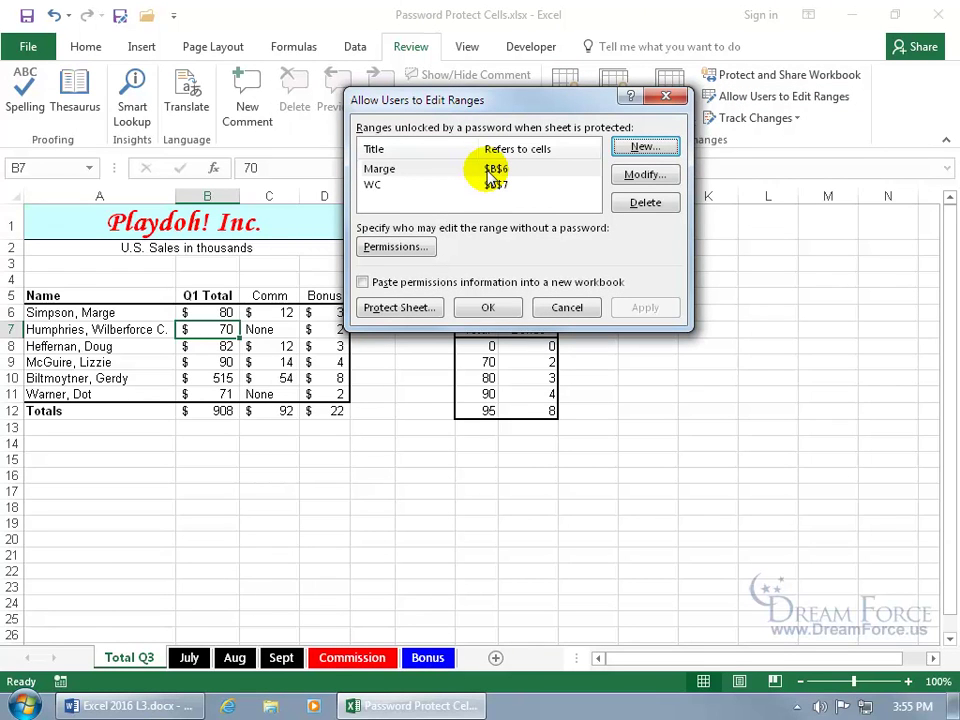
left_click(493, 171)
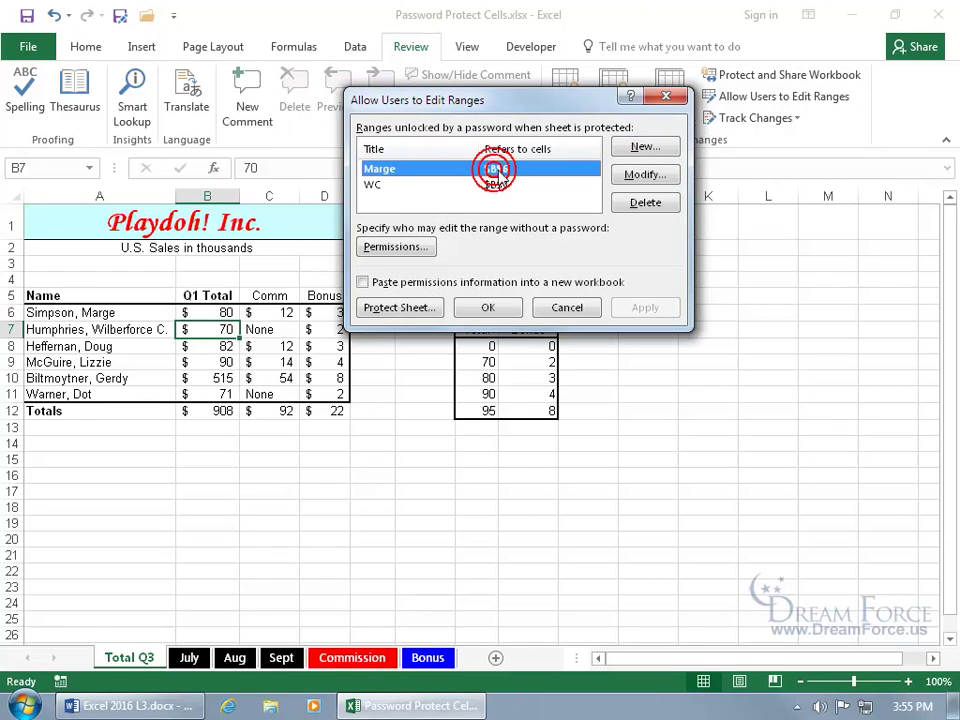
left_click(630, 174)
left_click(622, 277)
left_click(440, 168)
left_click(645, 203)
left_click(497, 169)
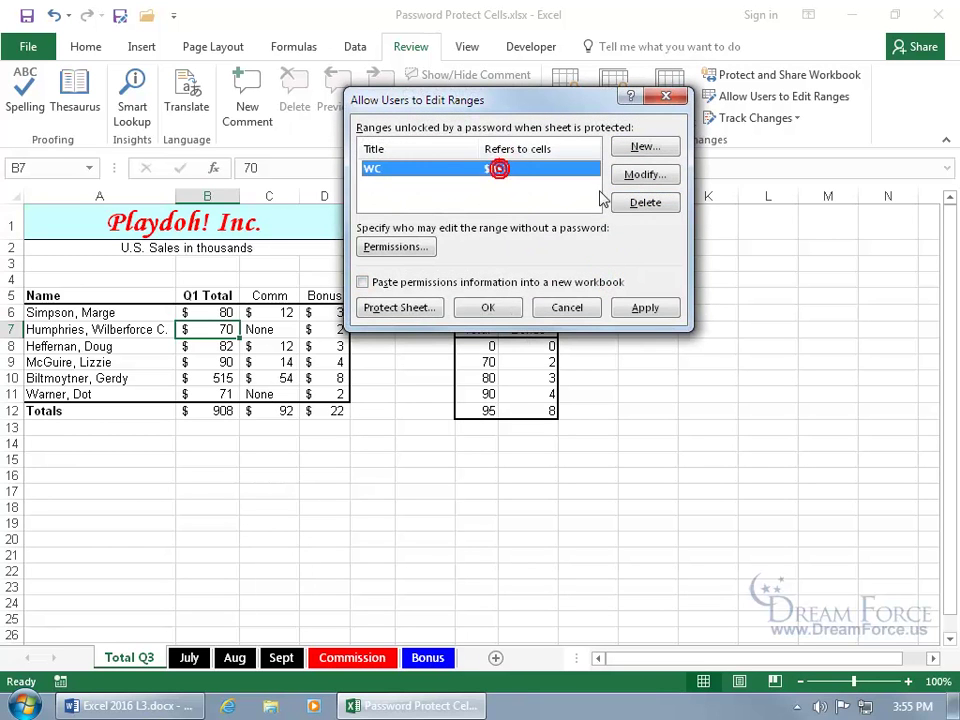
left_click(628, 203)
left_click(510, 305)
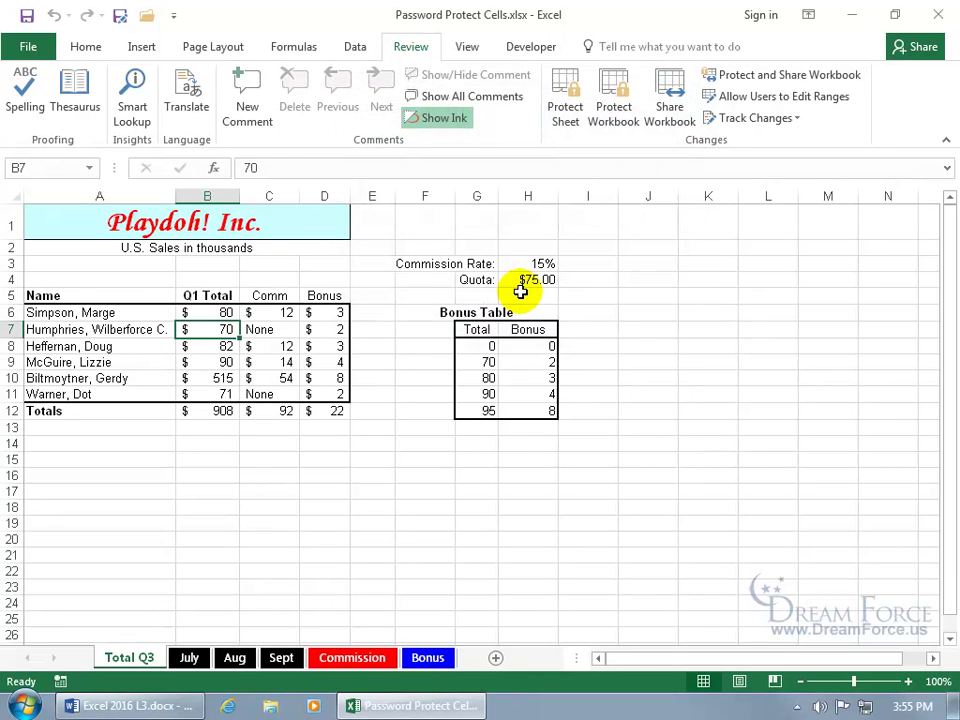
Step: Re-protect the sheet and confirm editing B6 now triggers the protected-sheet warning
left_click(565, 108)
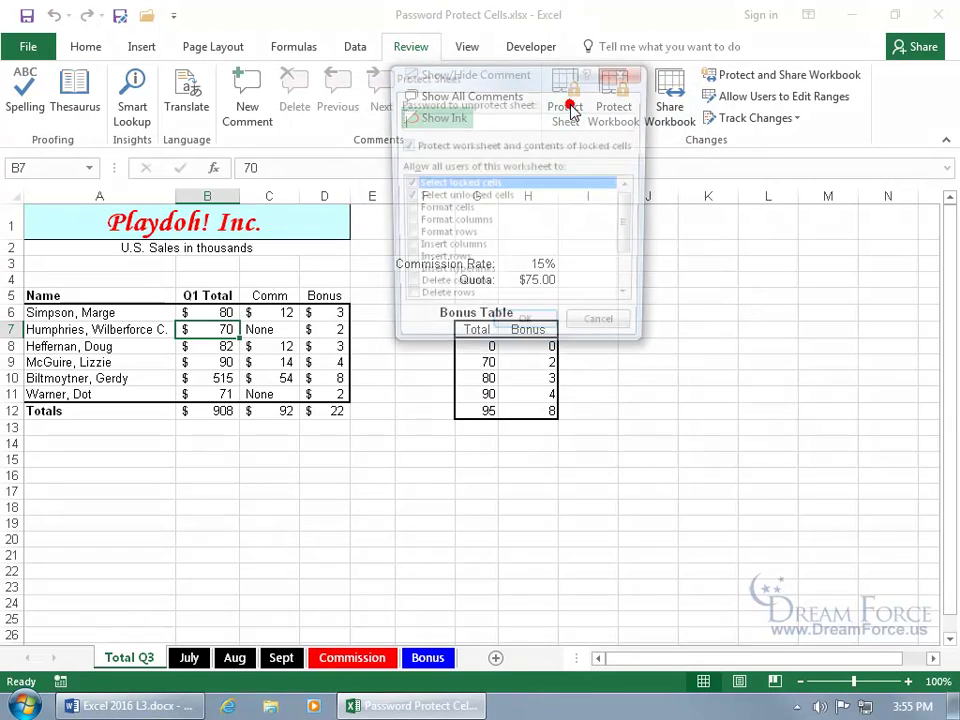
left_click(530, 336)
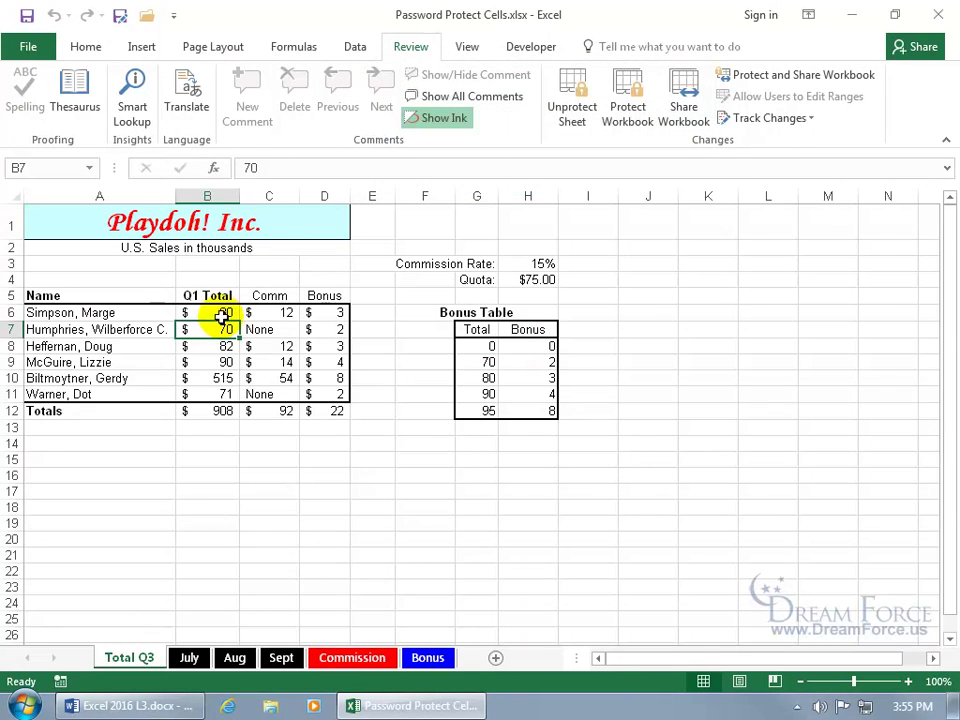
double_click(223, 314)
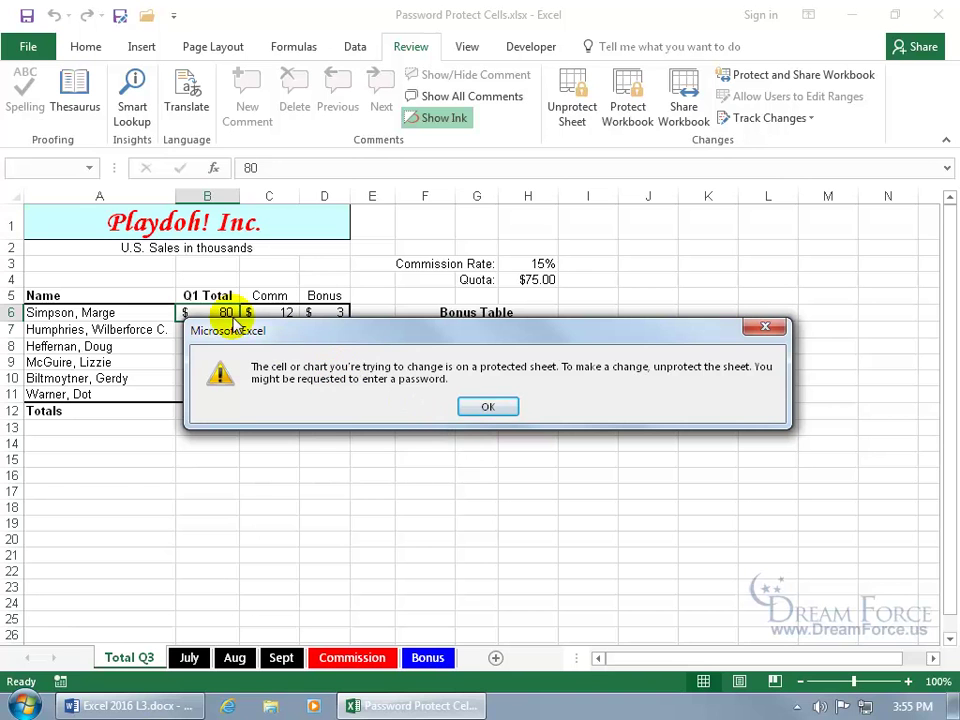
left_click(481, 409)
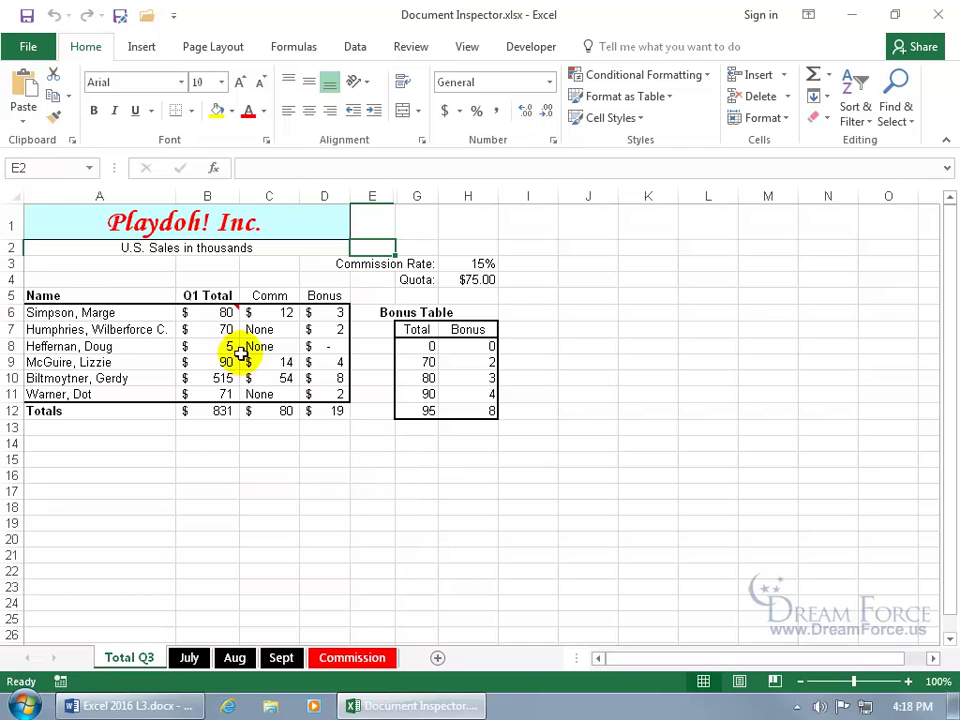
Step: Unhide column F from the E:G selection, then undo so it stays hidden
mouse_move(212, 313)
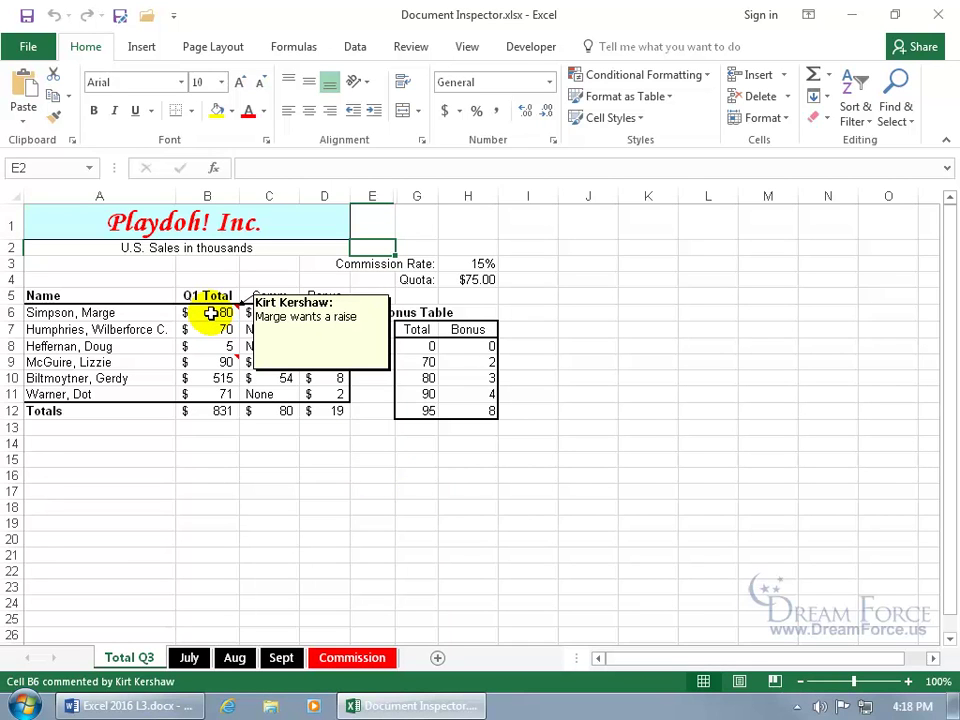
mouse_move(215, 361)
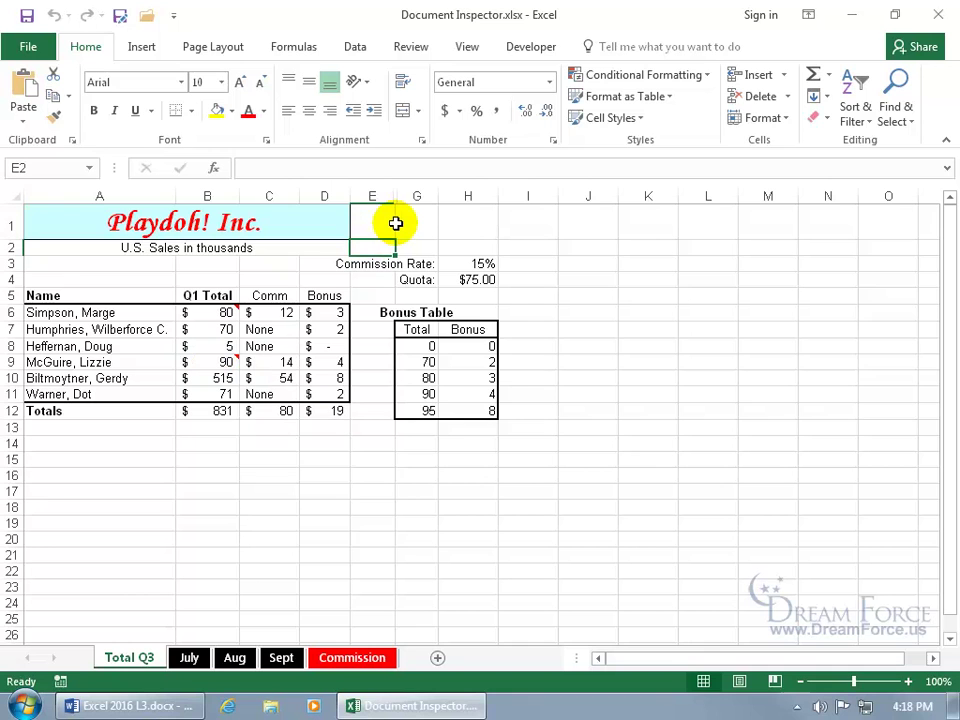
left_click_drag(373, 193, 416, 195)
right_click(416, 196)
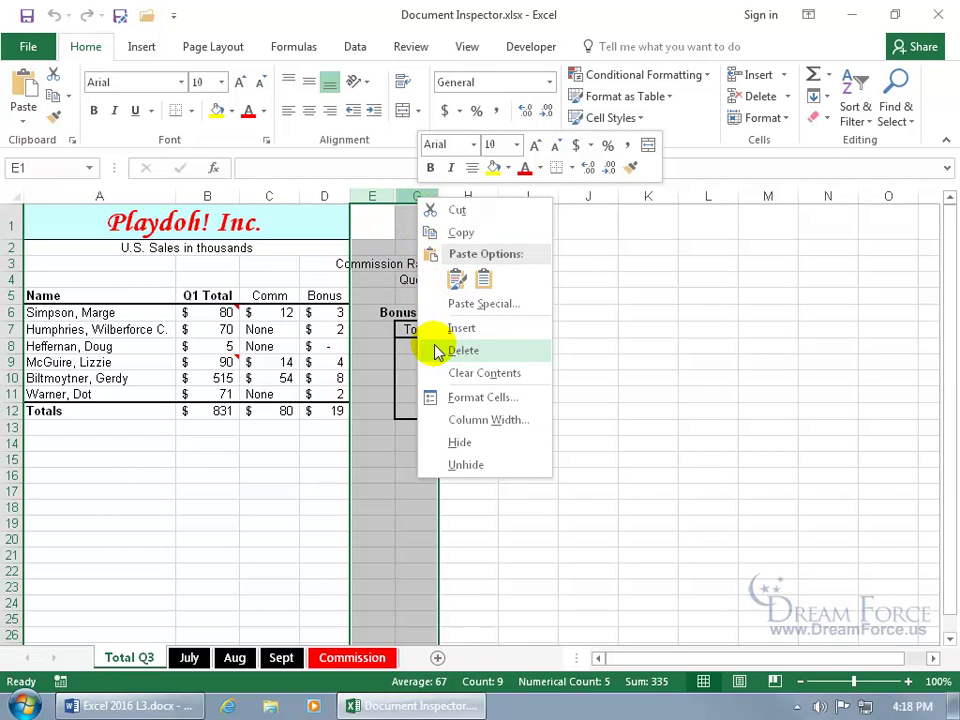
left_click(462, 465)
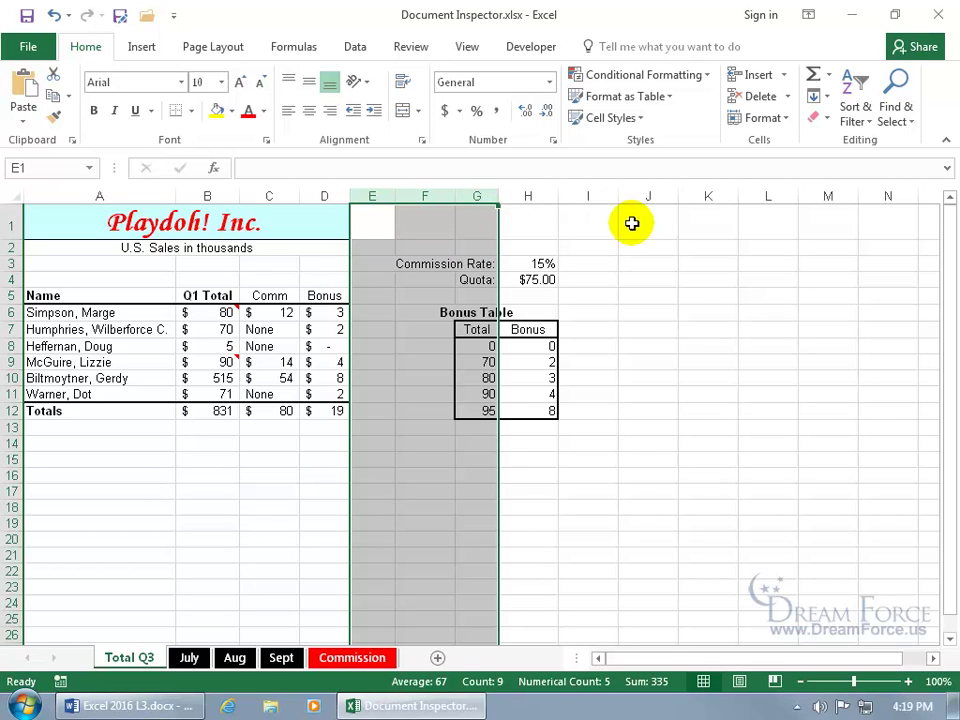
left_click(54, 18)
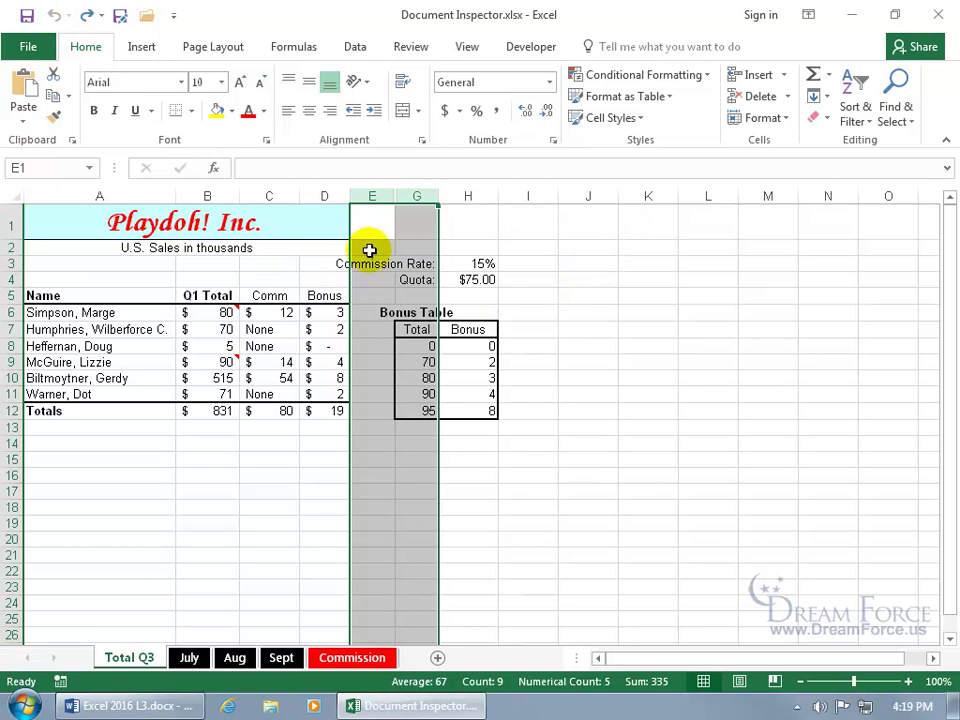
Step: View the hidden Bonus sheet in the Unhide list and cancel without unhiding it
right_click(125, 658)
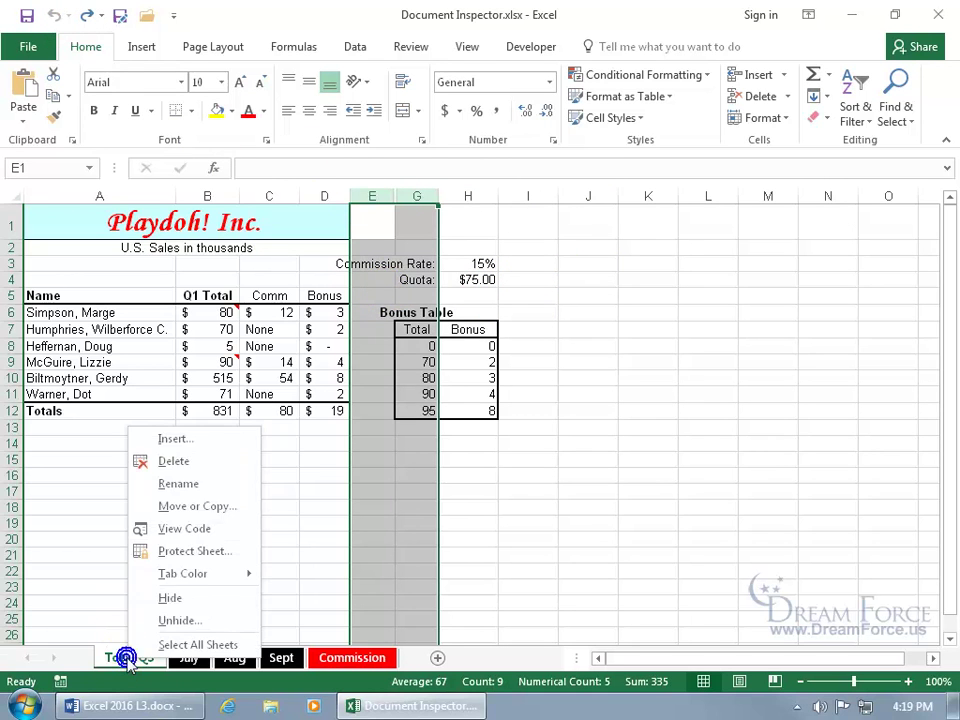
left_click(180, 620)
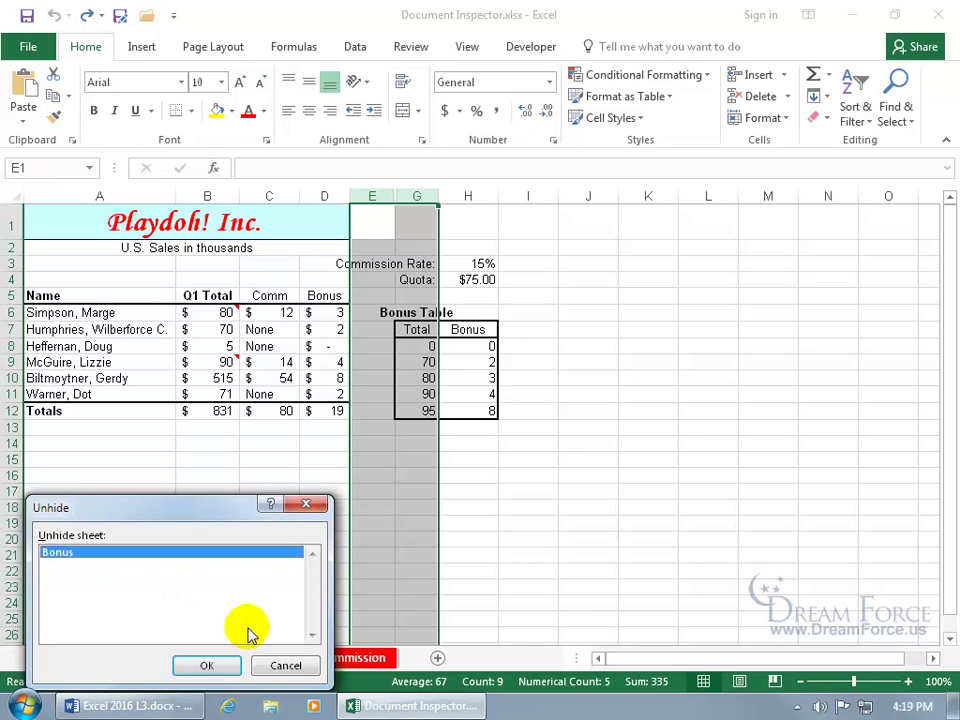
left_click(268, 665)
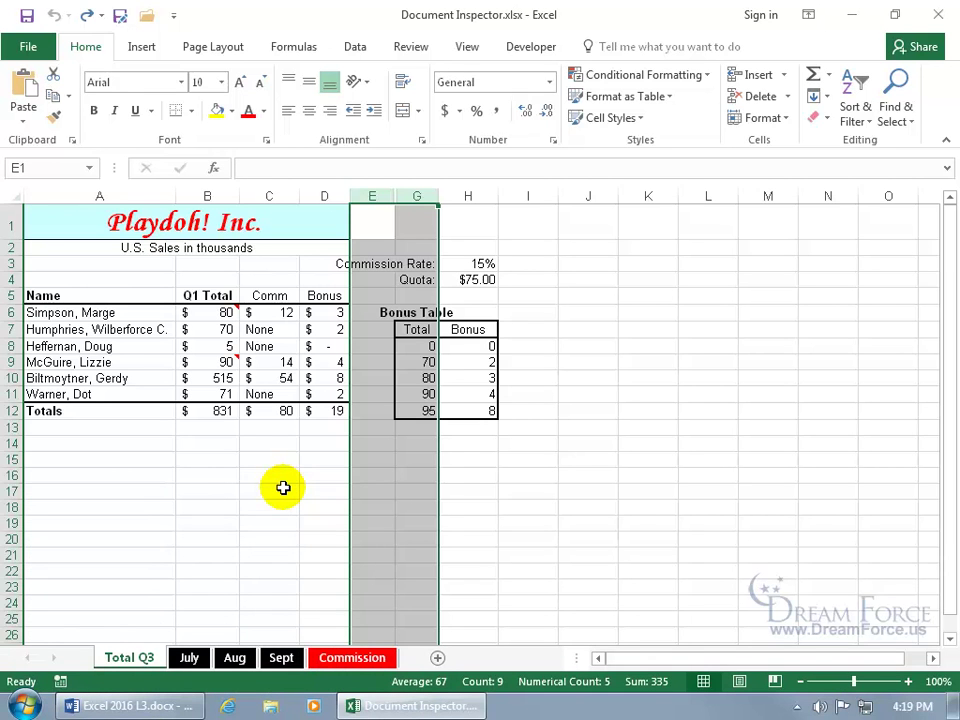
left_click(28, 46)
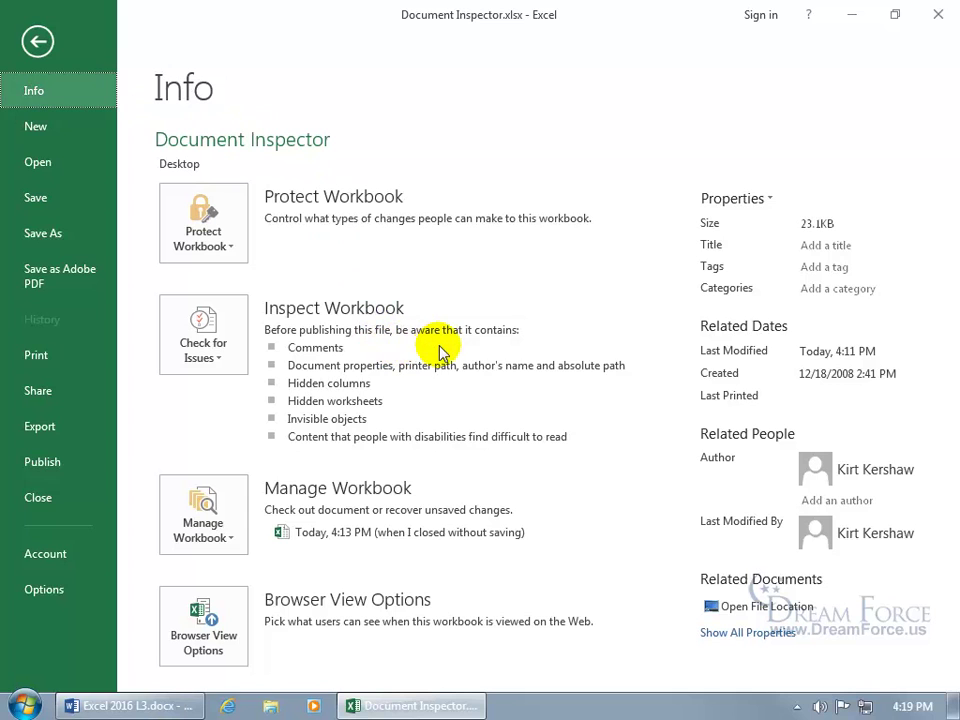
Step: Show all workbook properties on the Info page and launch Inspect Document from Check for Issues
mouse_move(440, 352)
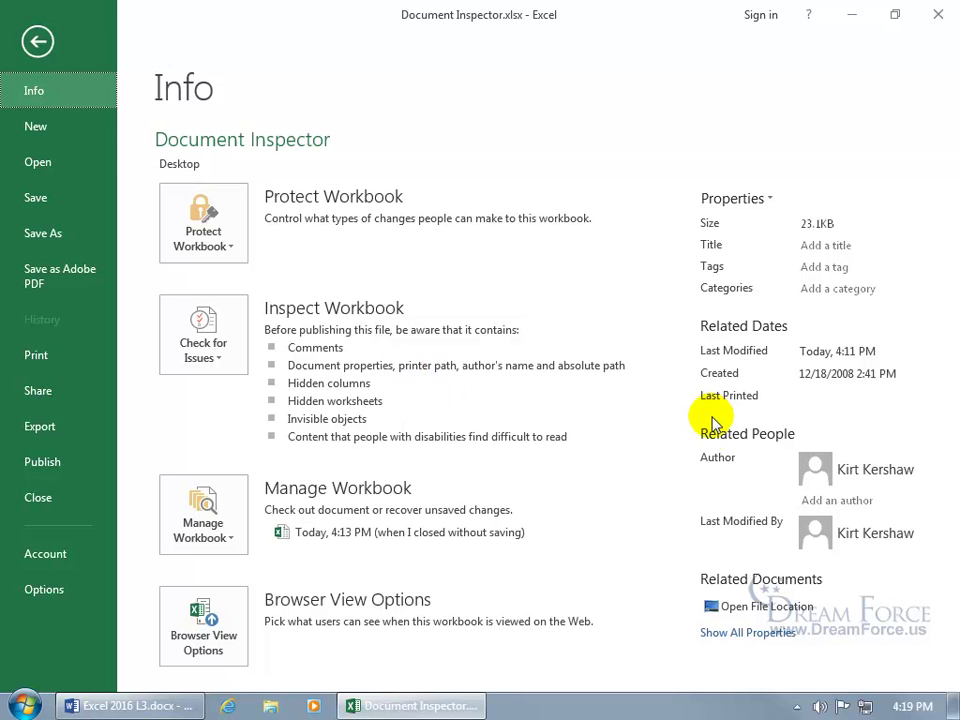
left_click(752, 633)
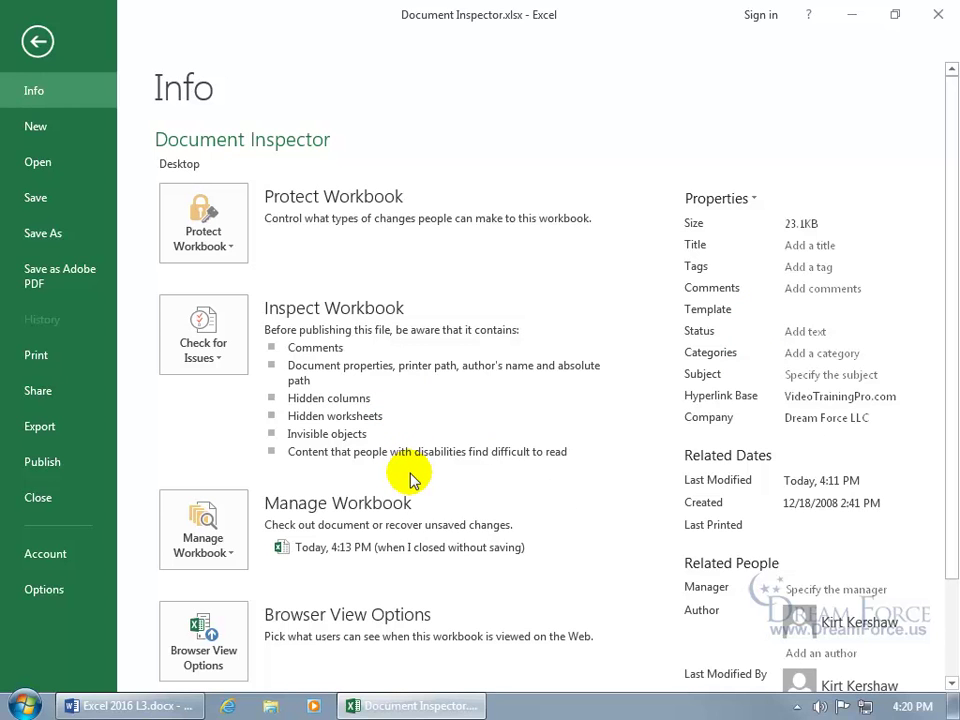
left_click(218, 341)
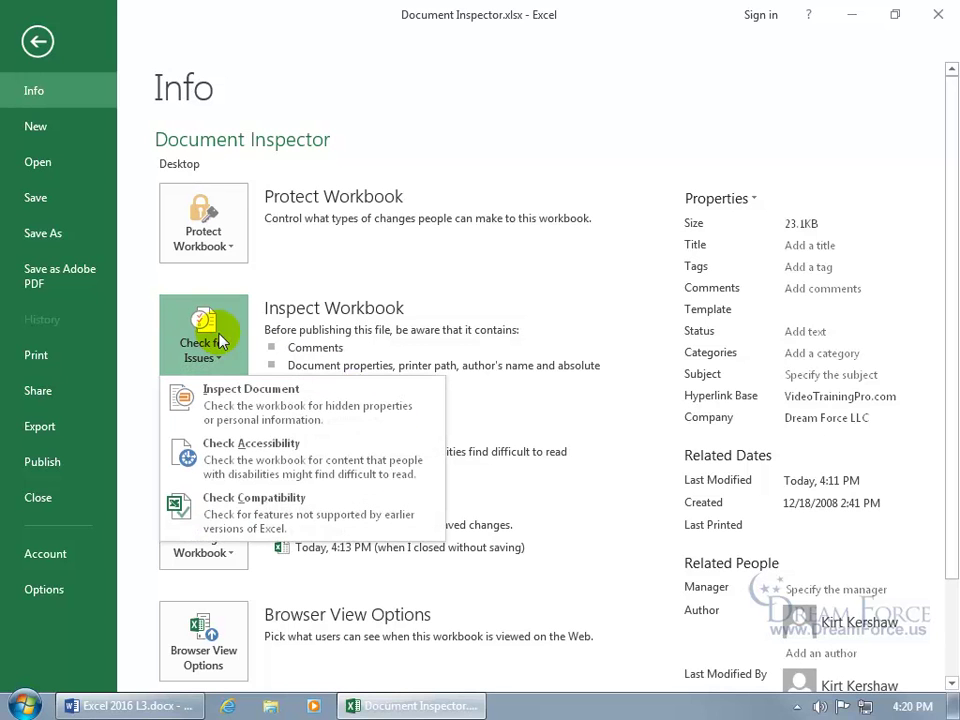
left_click(225, 392)
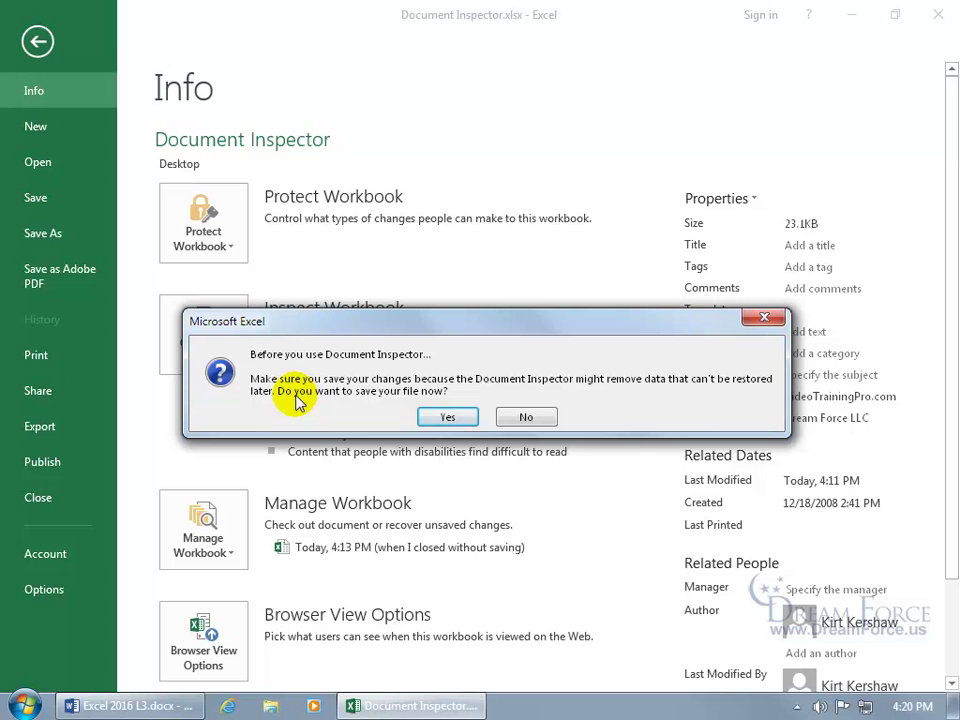
Step: Save the workbook, keep Hidden Worksheets checked, and run the Document Inspector
left_click(430, 416)
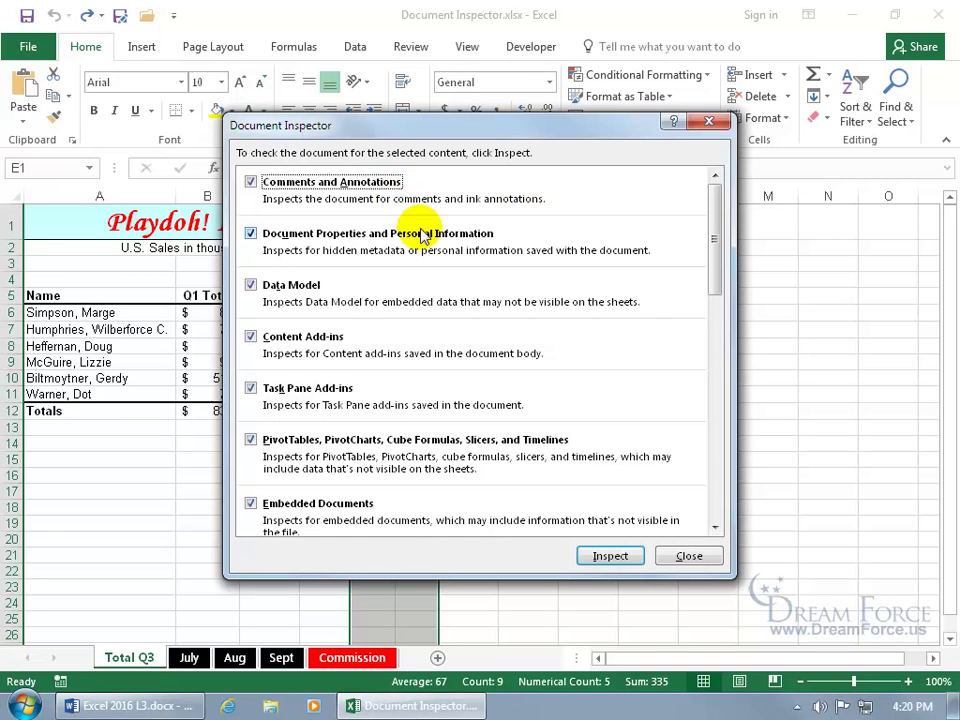
left_click_drag(714, 246, 720, 501)
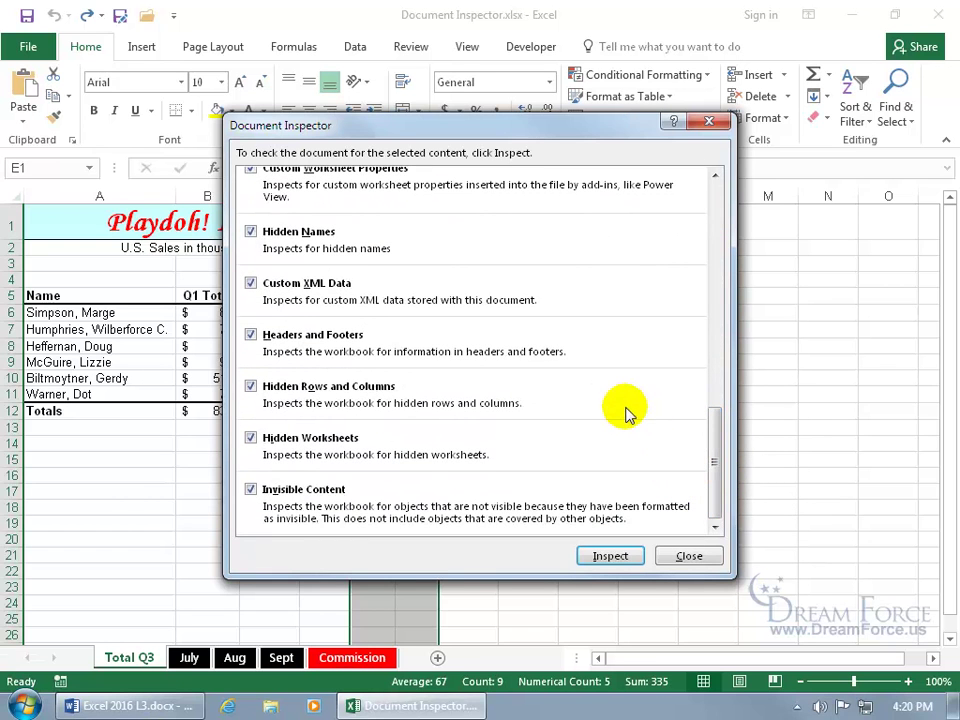
left_click(250, 437)
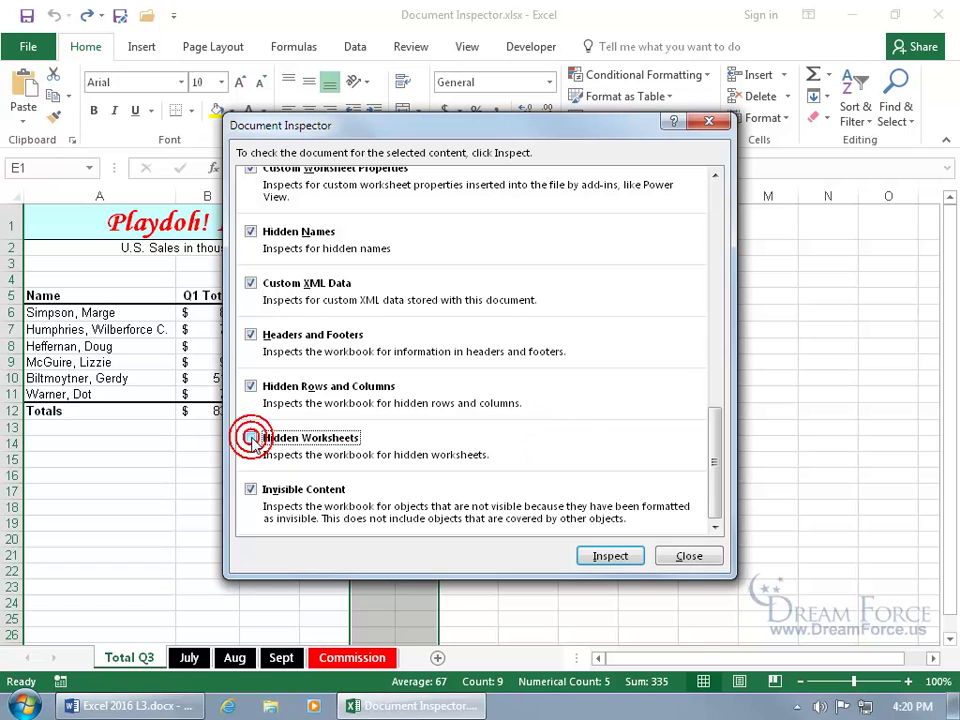
left_click(251, 438)
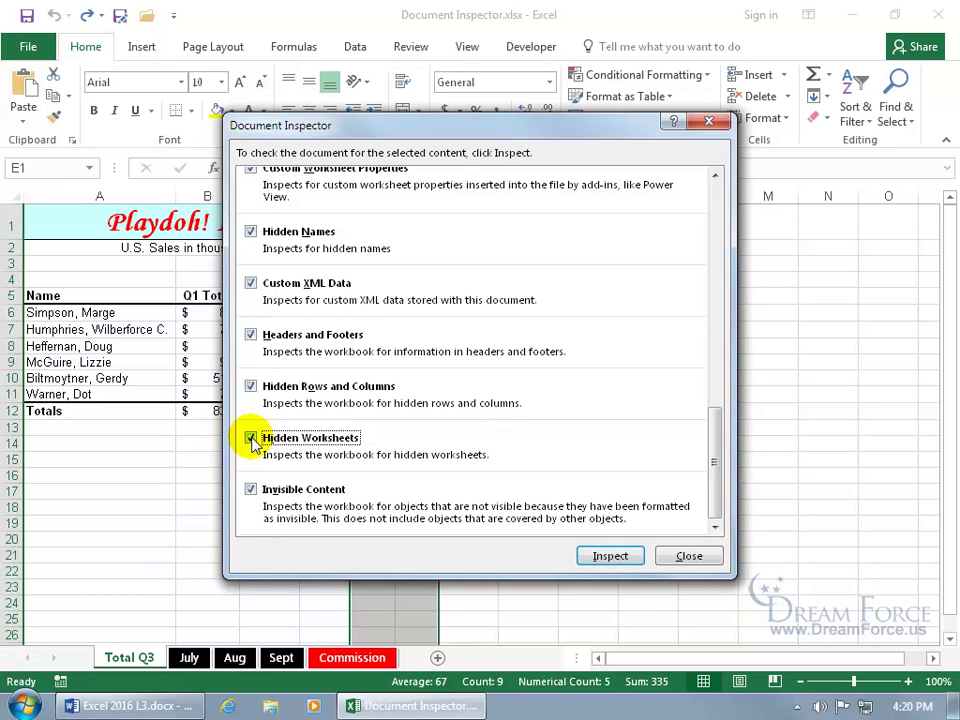
left_click(603, 557)
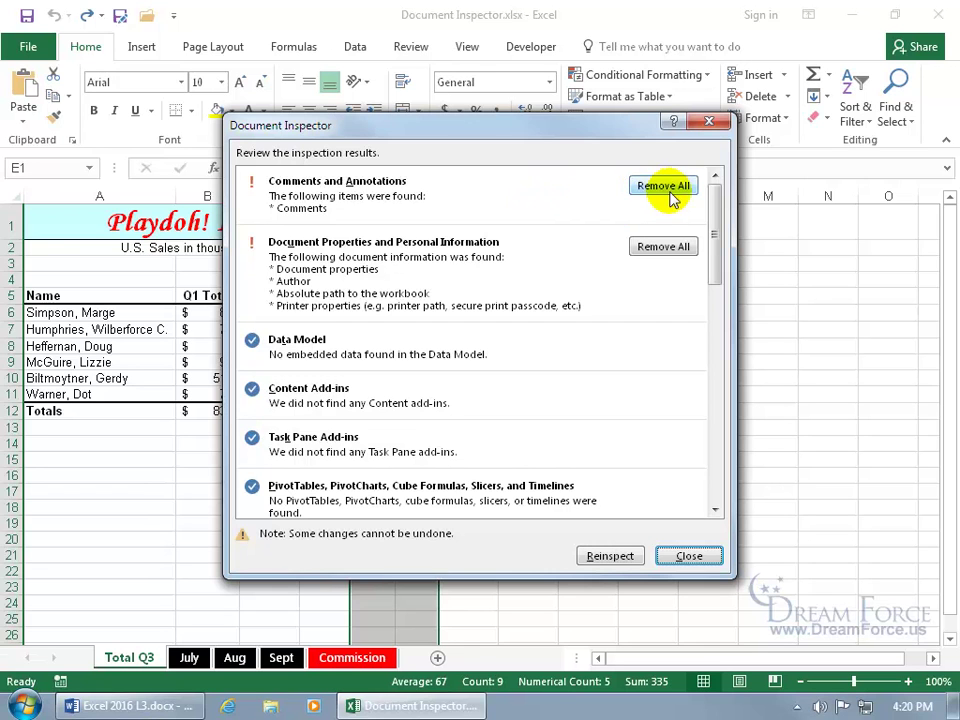
Step: Remove all comments, document properties, hidden rows and columns, and the hidden worksheet
left_click(668, 188)
left_click(663, 240)
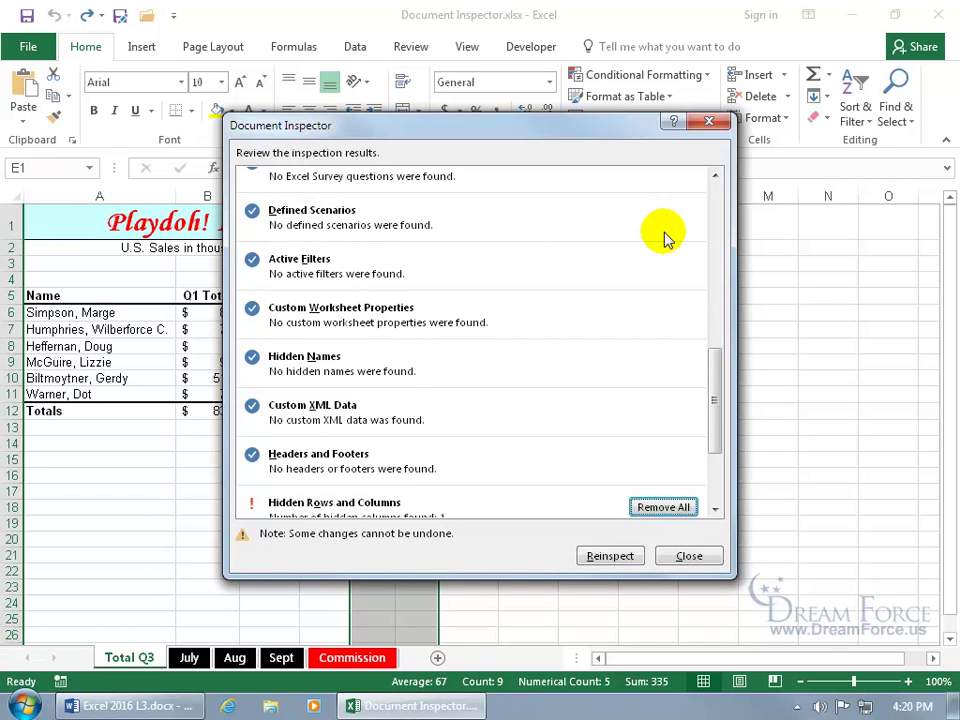
scroll(710, 430, "down", 3)
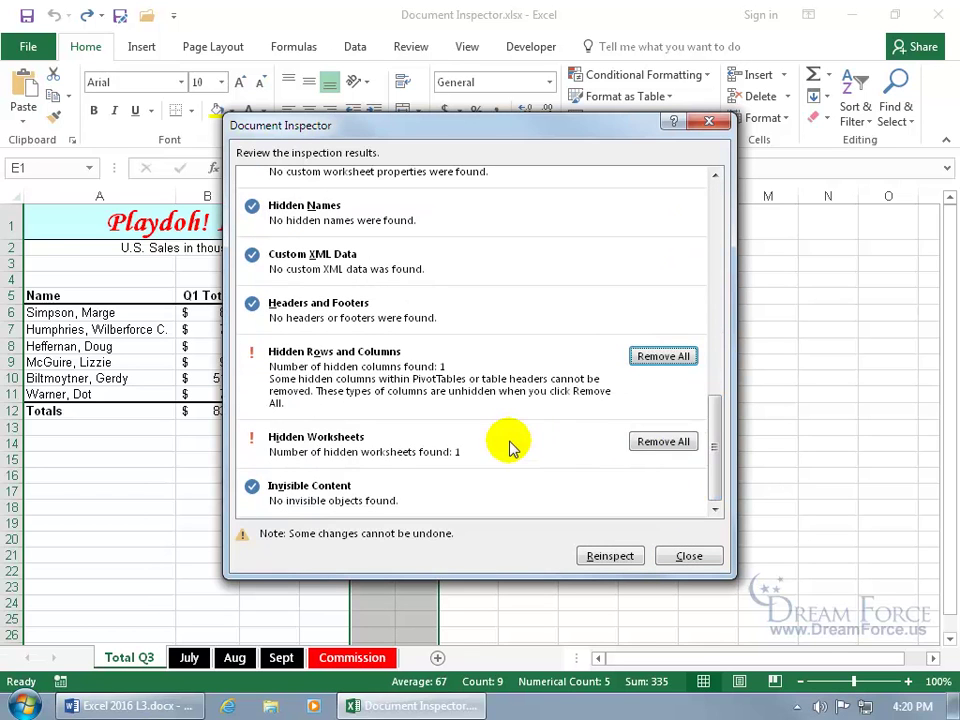
left_click_drag(481, 125, 496, 278)
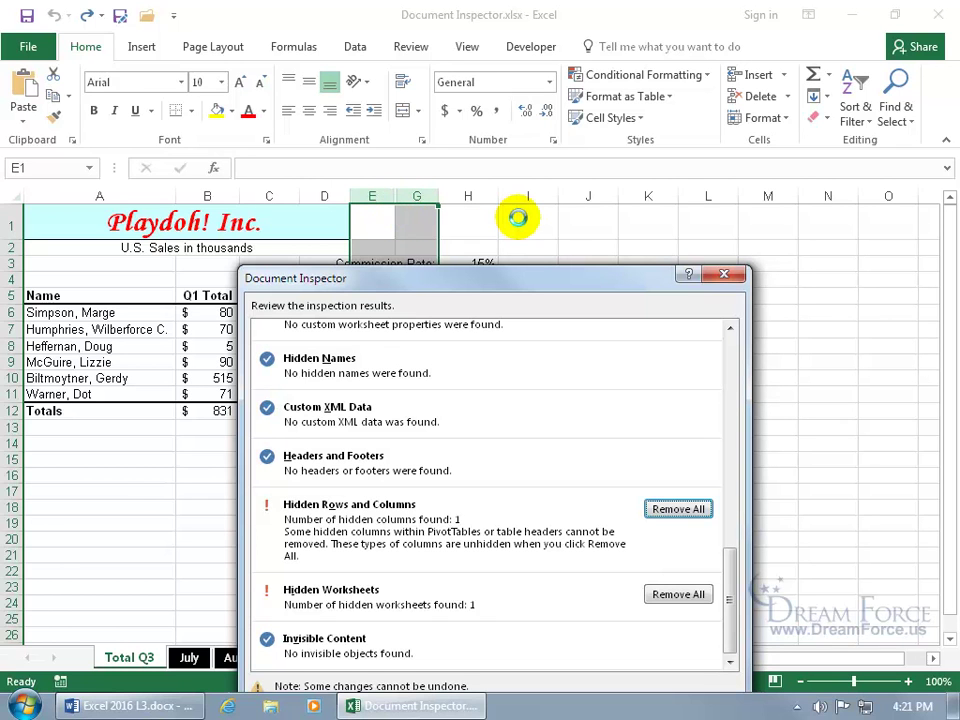
left_click(678, 509)
left_click_drag(420, 285, 424, 432)
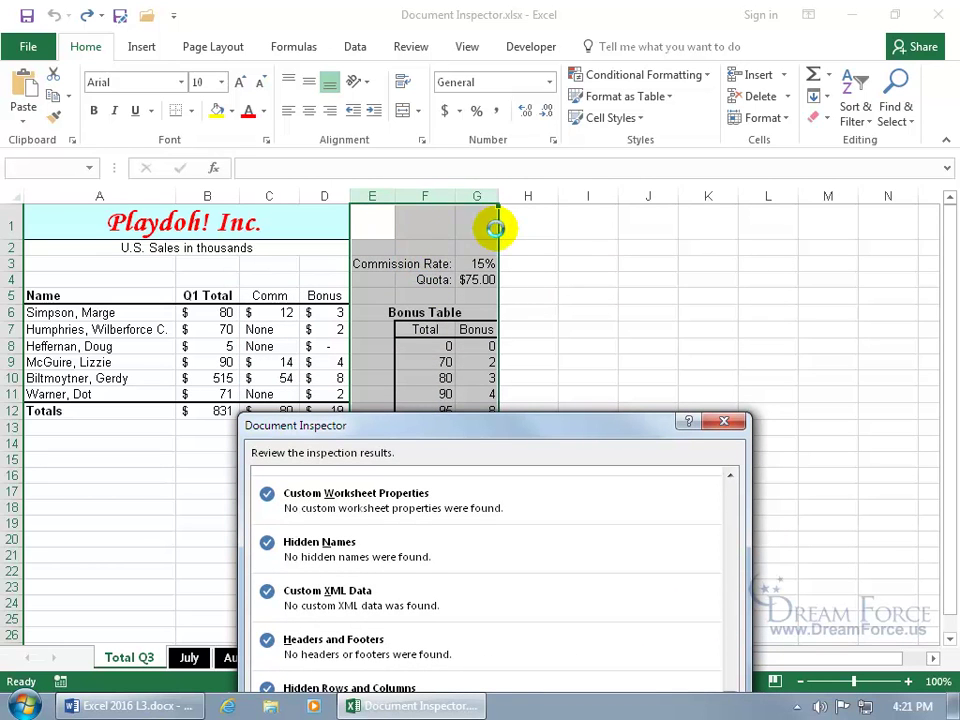
left_click_drag(549, 432, 512, 175)
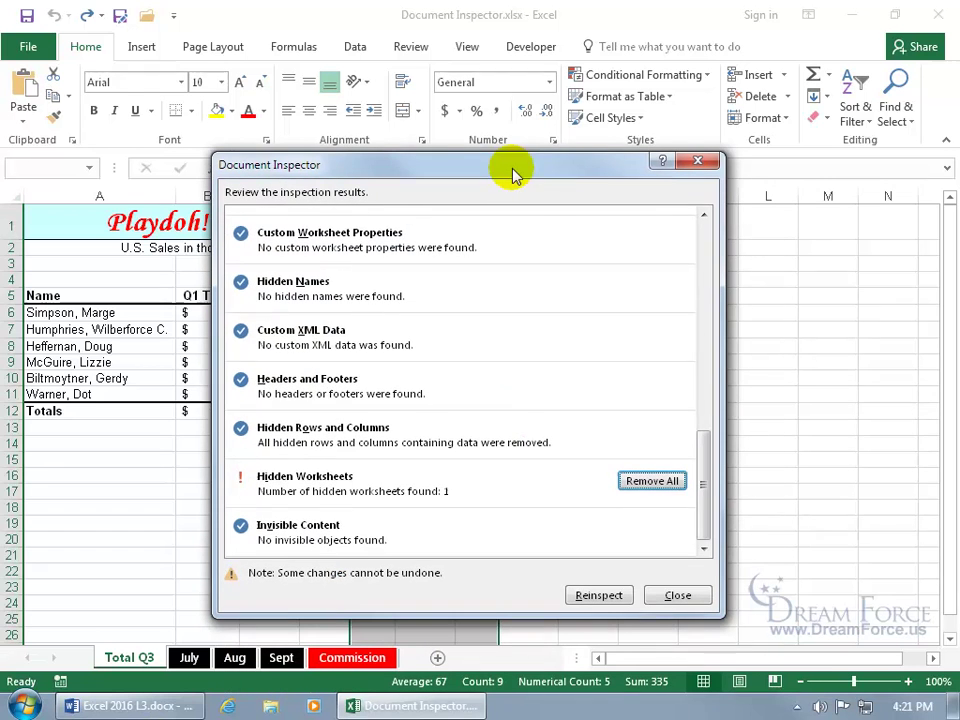
left_click(640, 481)
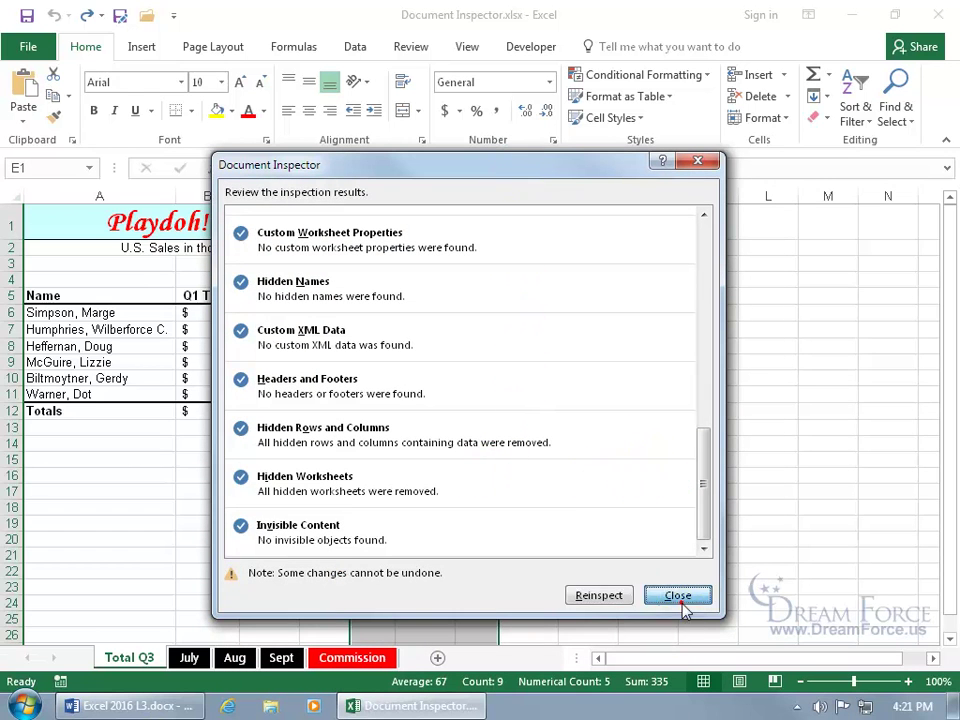
Step: Close the inspector, verify no sheets remain to unhide, and select cell E5
left_click(678, 597)
right_click(145, 658)
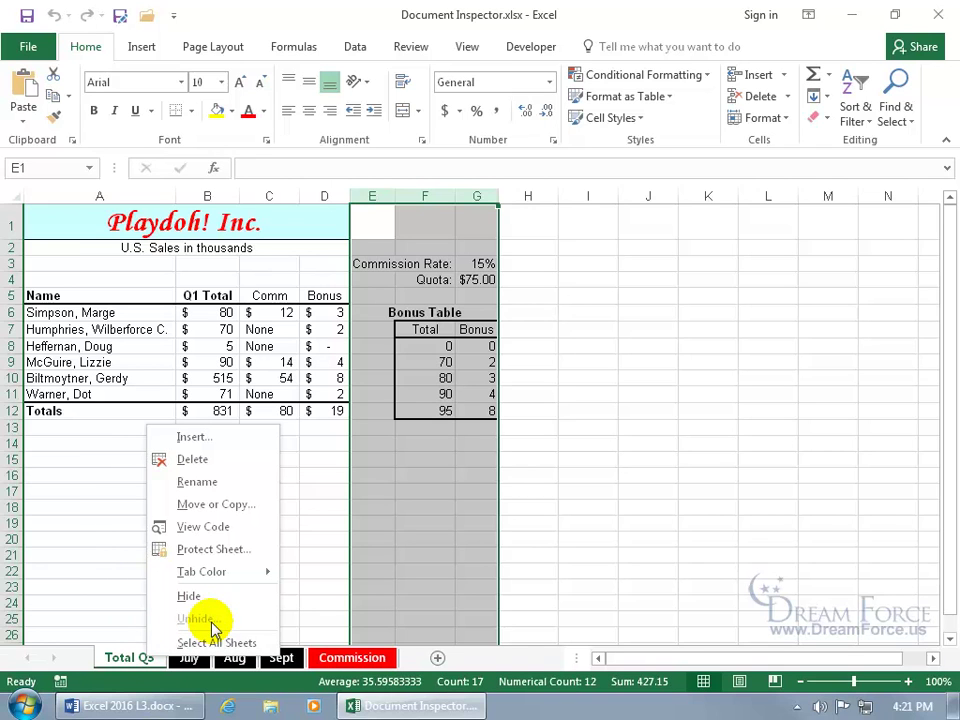
left_click(388, 297)
left_click(393, 295)
left_click(393, 295)
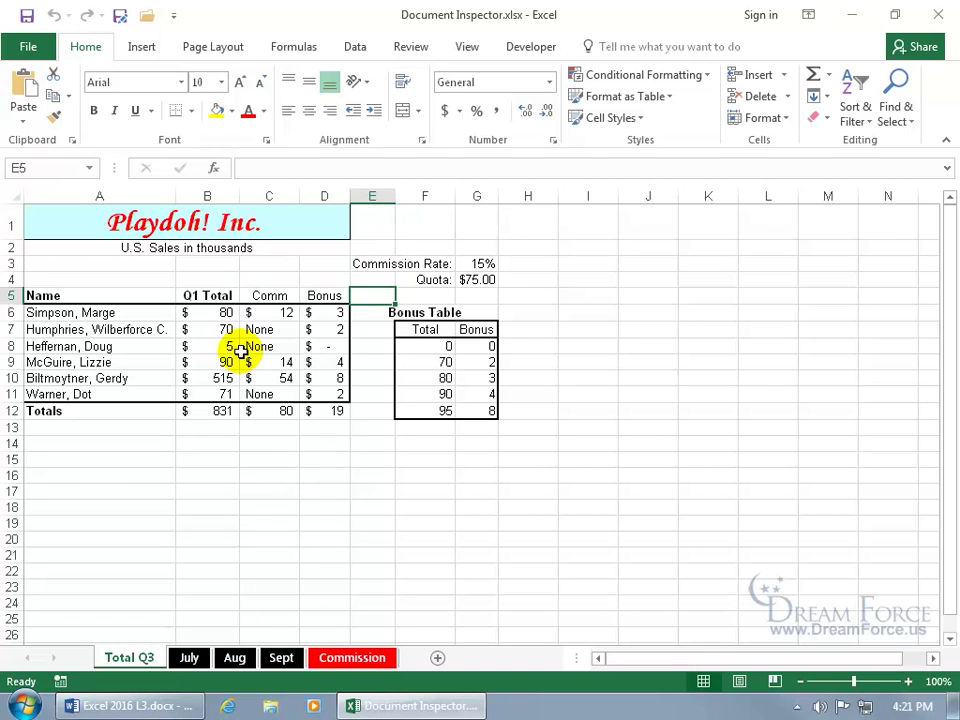
Step: Open the File Info page for the Document Inspector workbook
left_click(29, 46)
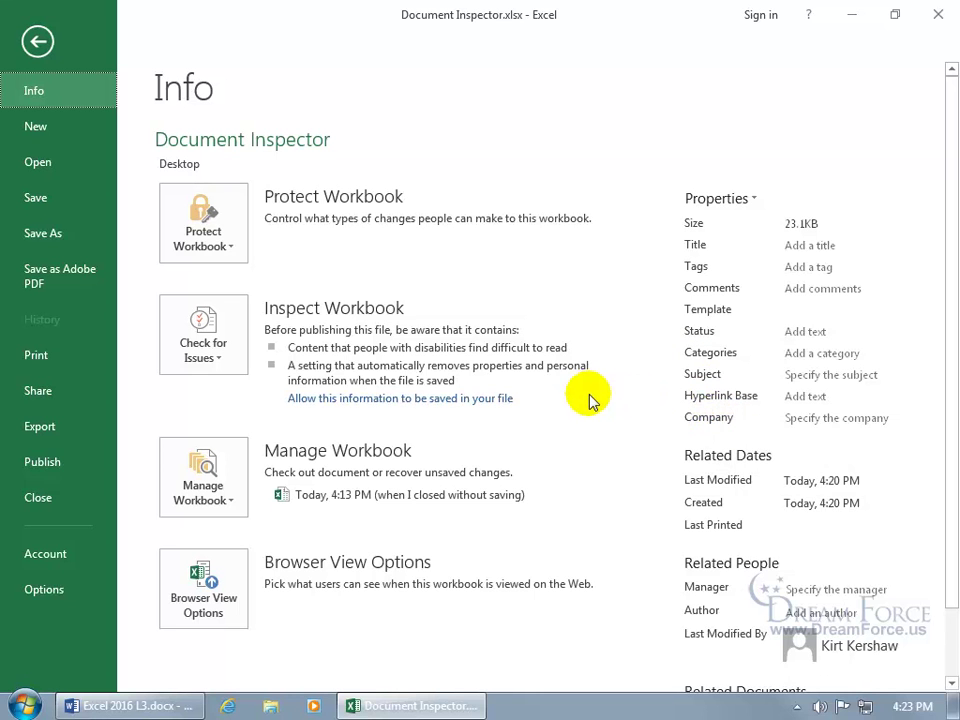
Step: In Trust Center Privacy Options, uncheck 'Remove personal information from file properties on save' and confirm
left_click(49, 592)
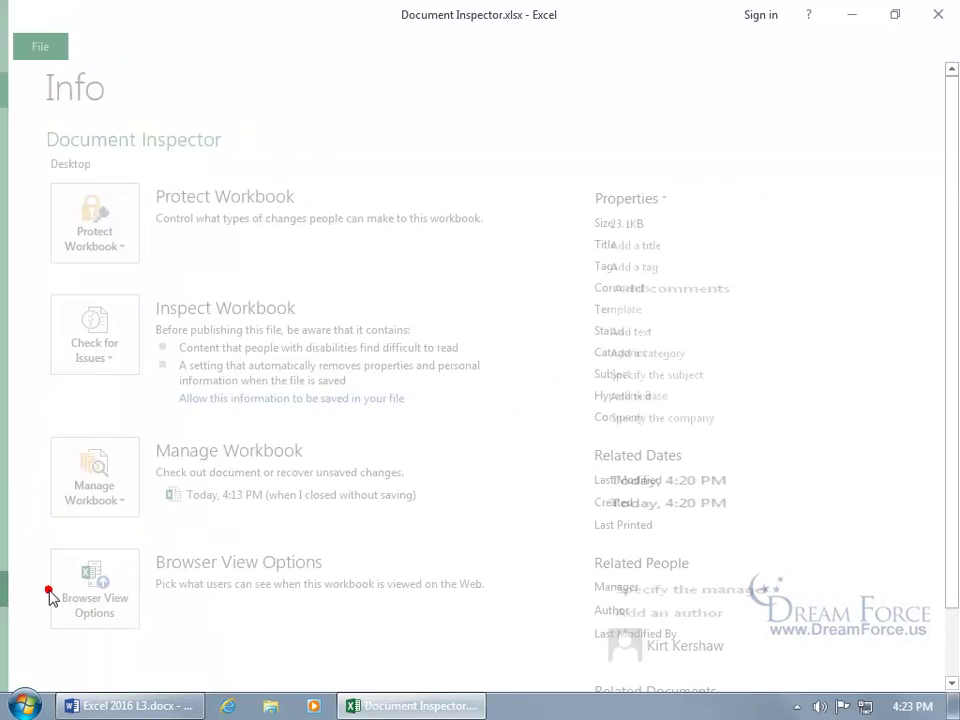
left_click(95, 308)
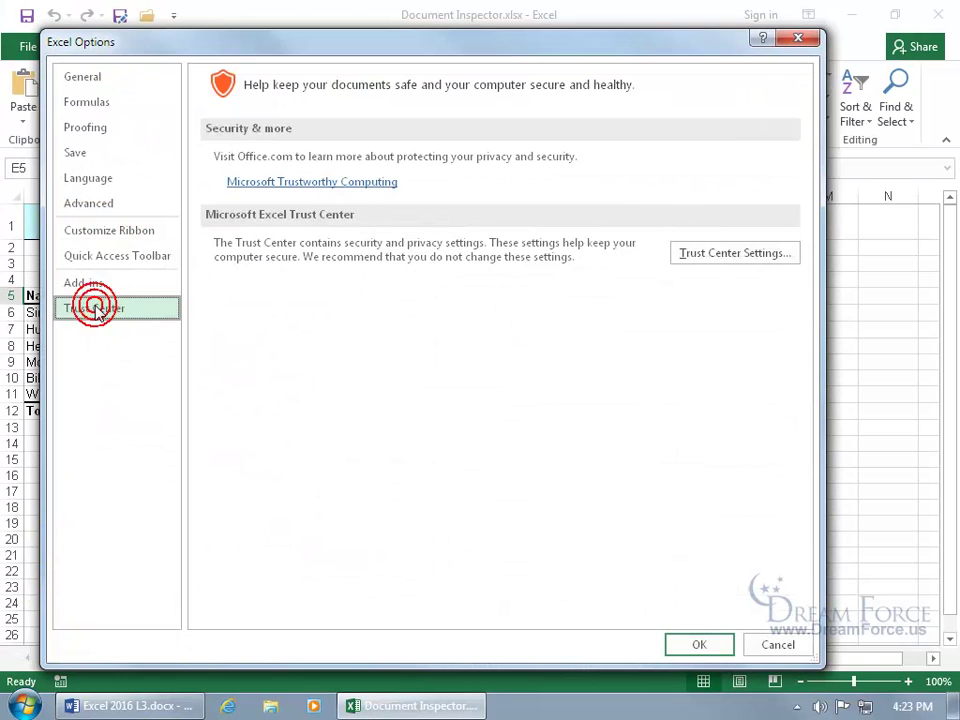
left_click(708, 254)
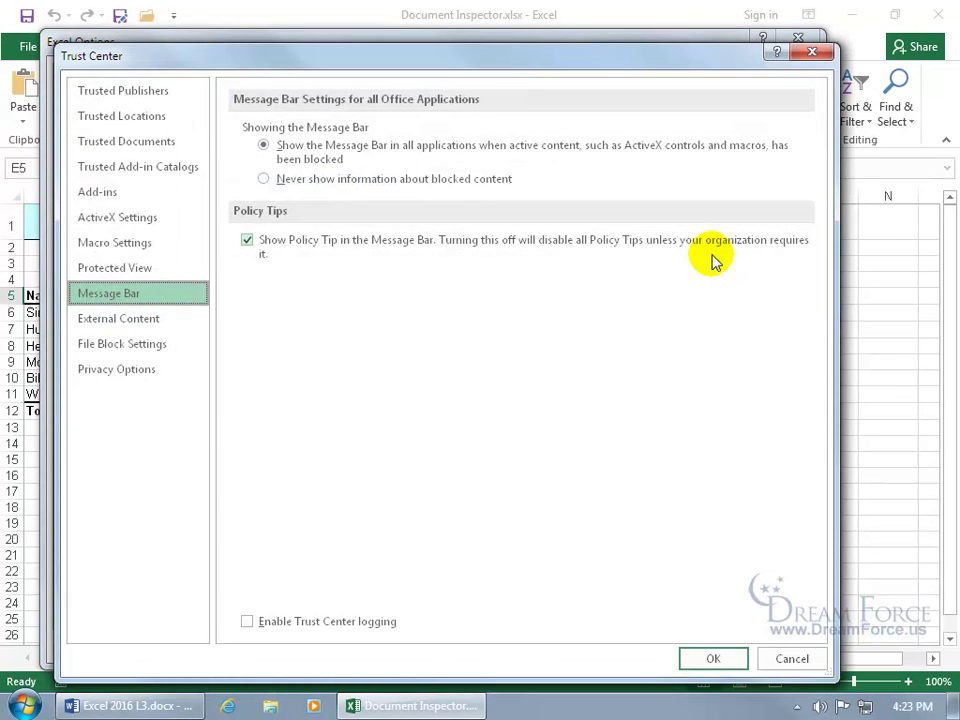
left_click(128, 373)
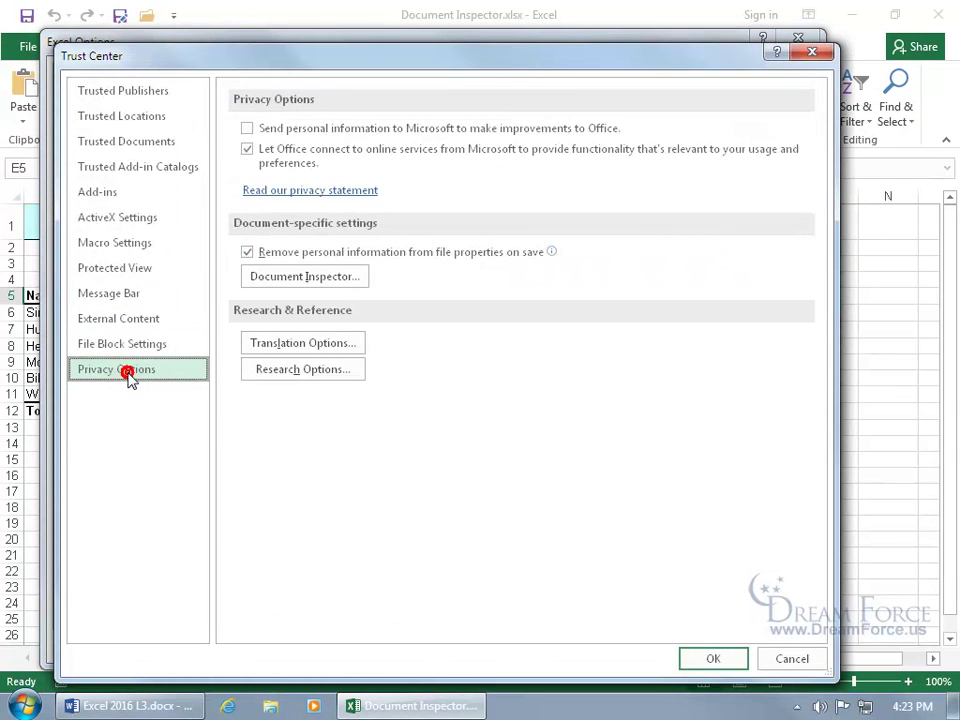
mouse_move(266, 262)
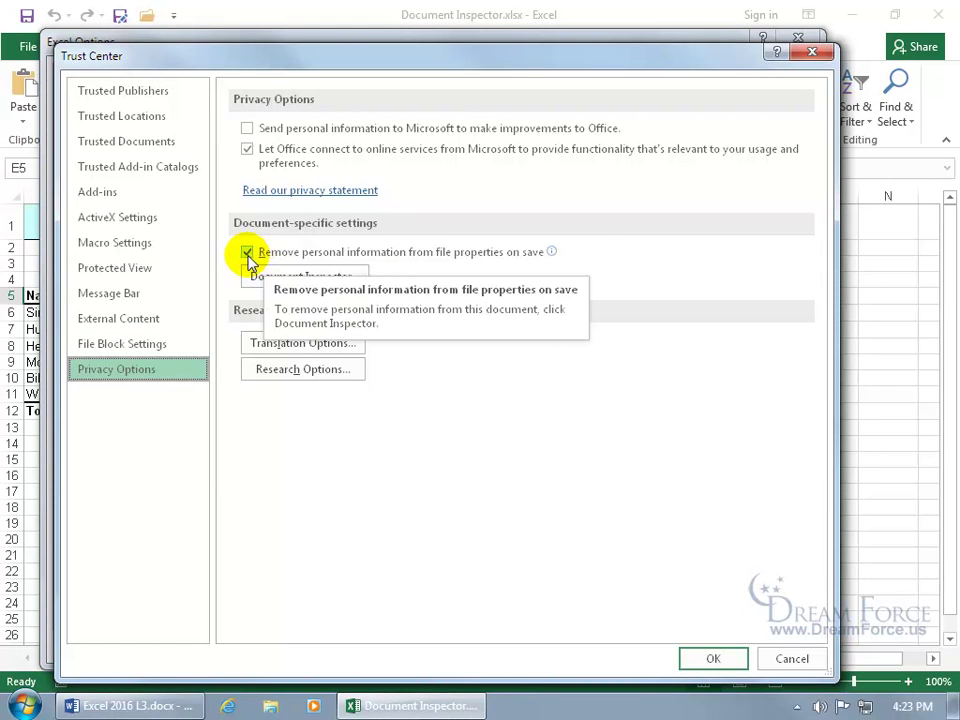
left_click(246, 253)
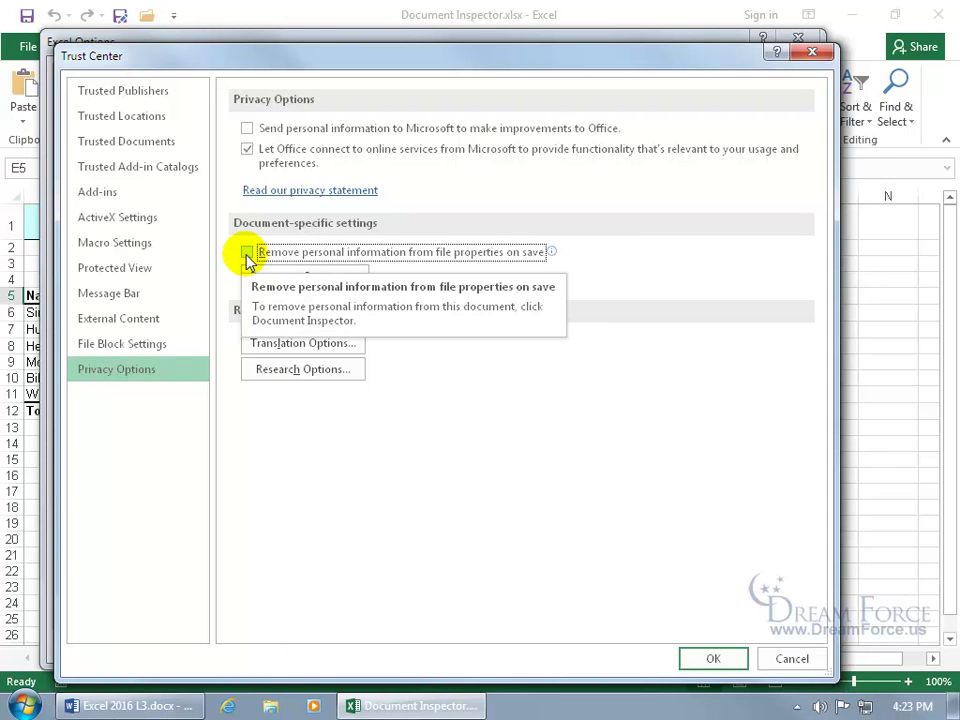
left_click(700, 656)
left_click(702, 643)
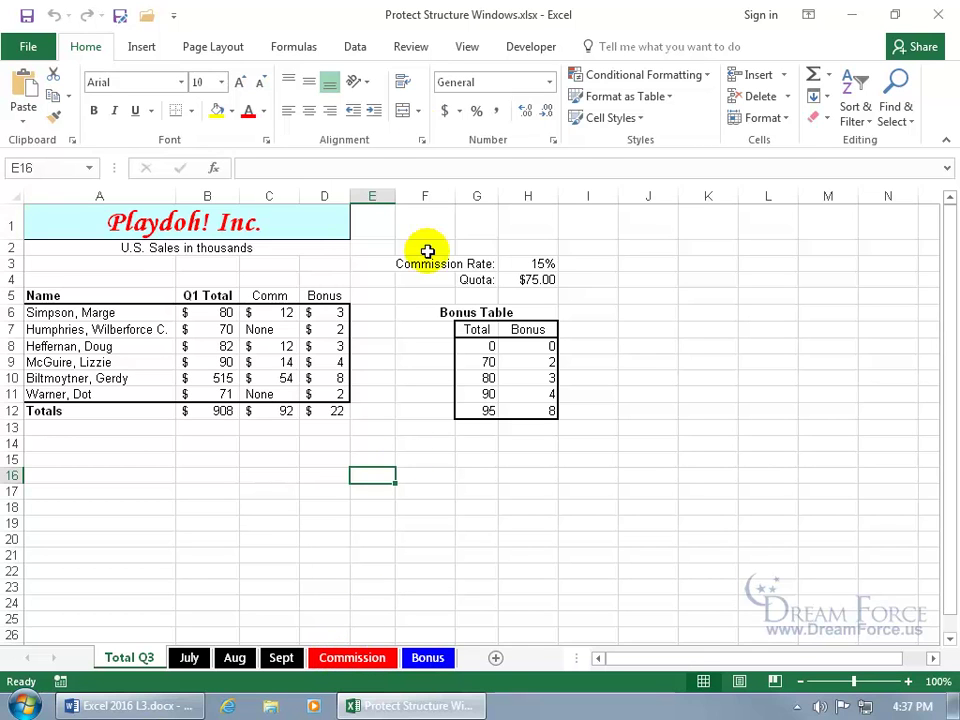
Step: Protect the workbook structure from the Review tab with a password, entered and confirmed
left_click(421, 48)
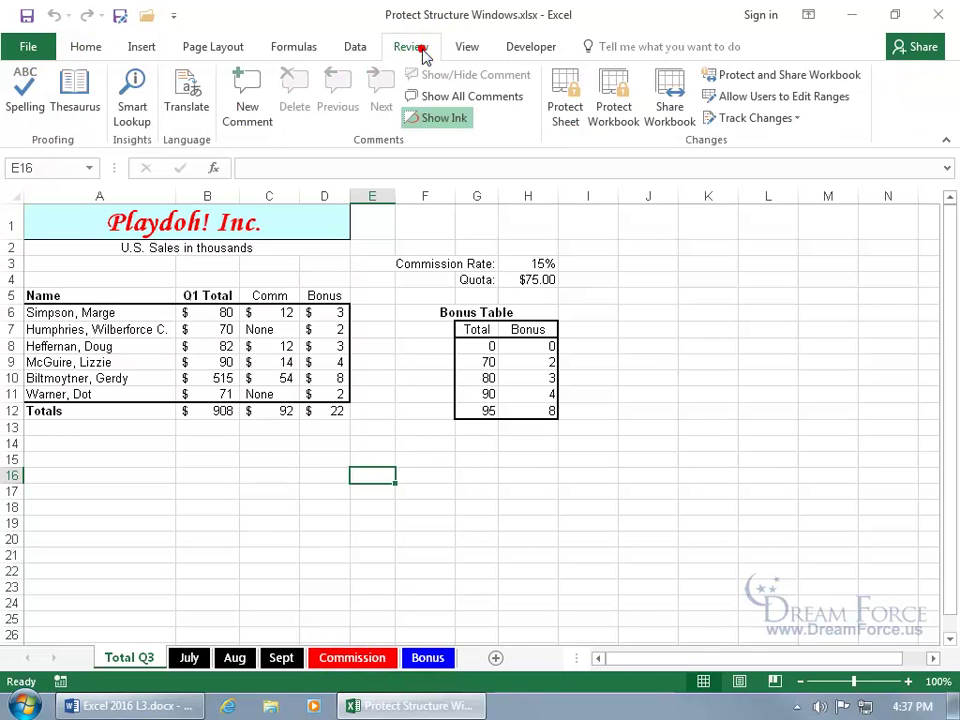
left_click(621, 122)
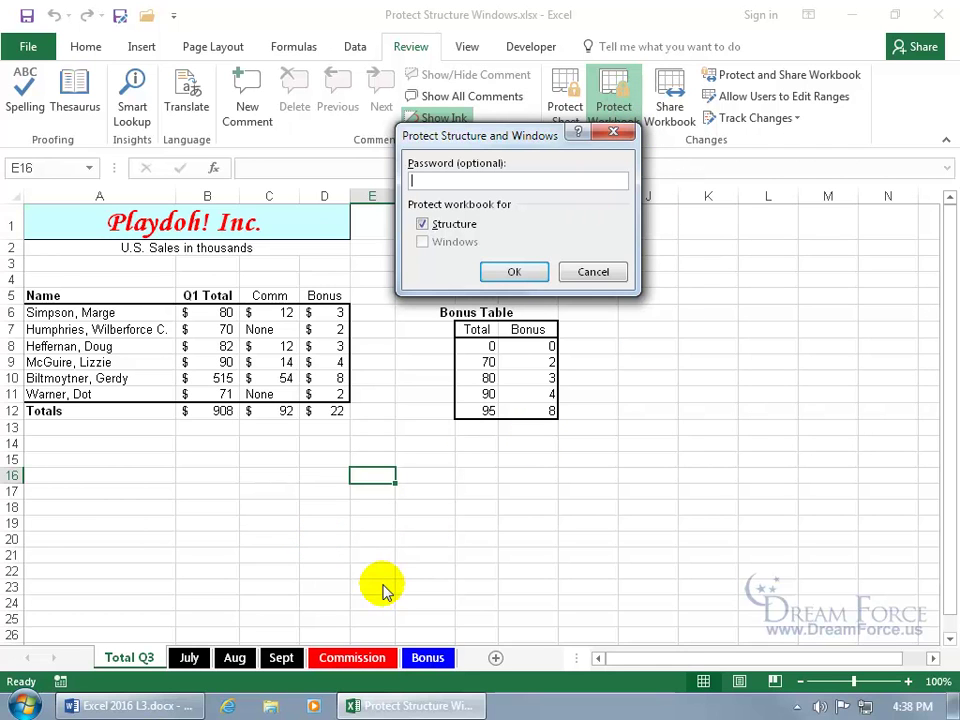
type("pass")
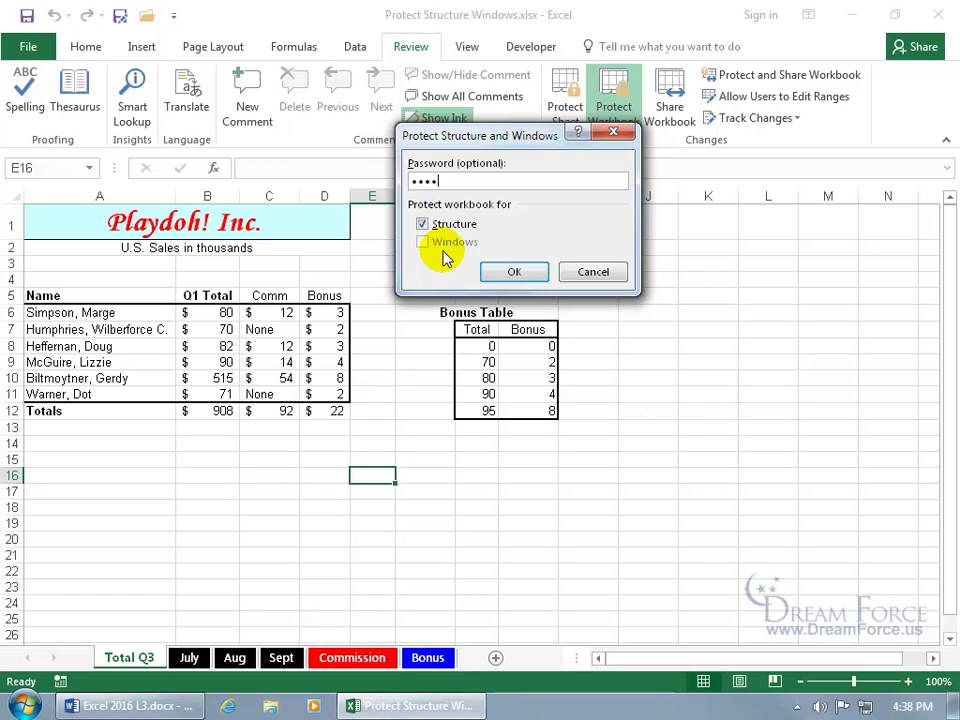
left_click(513, 271)
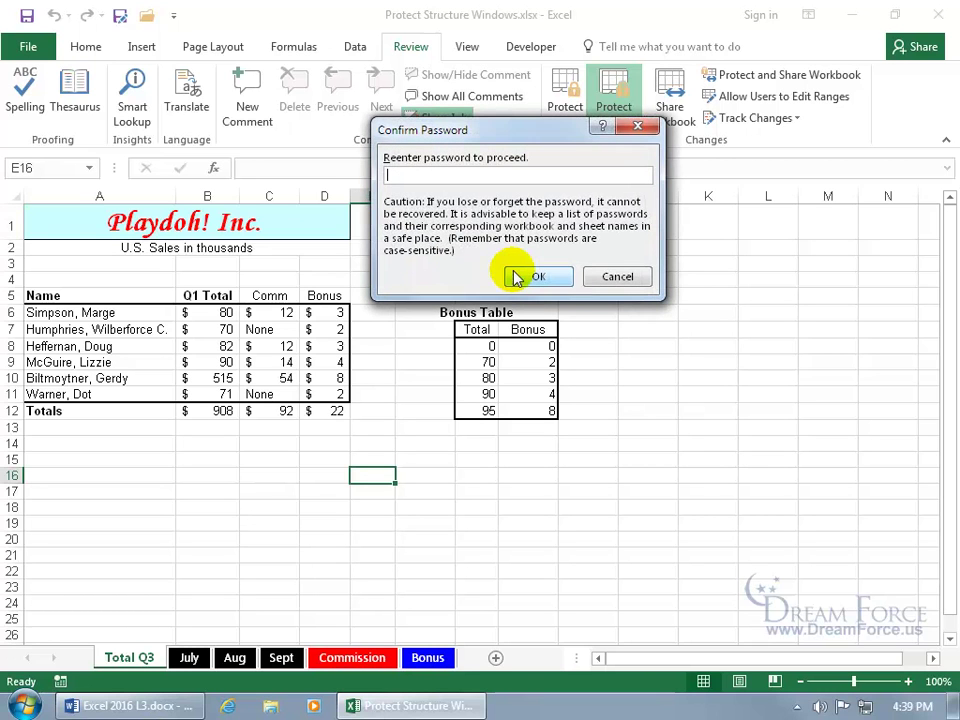
type("****")
left_click(533, 277)
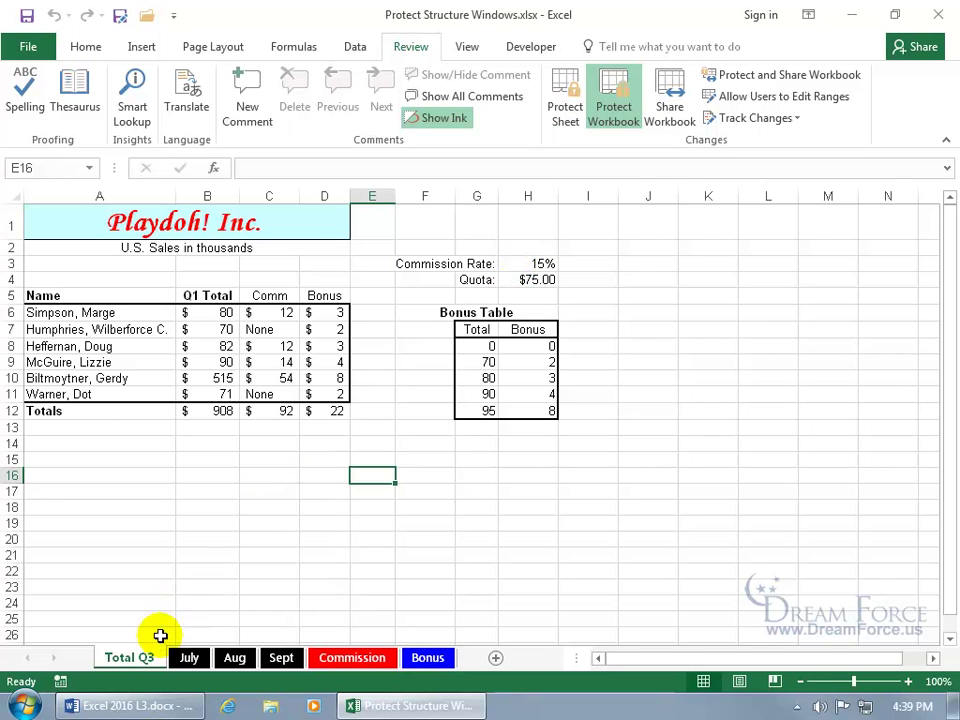
Step: Try dragging Total Q3 after Sept and check which sheet-tab actions are blocked
left_click_drag(139, 654, 399, 657)
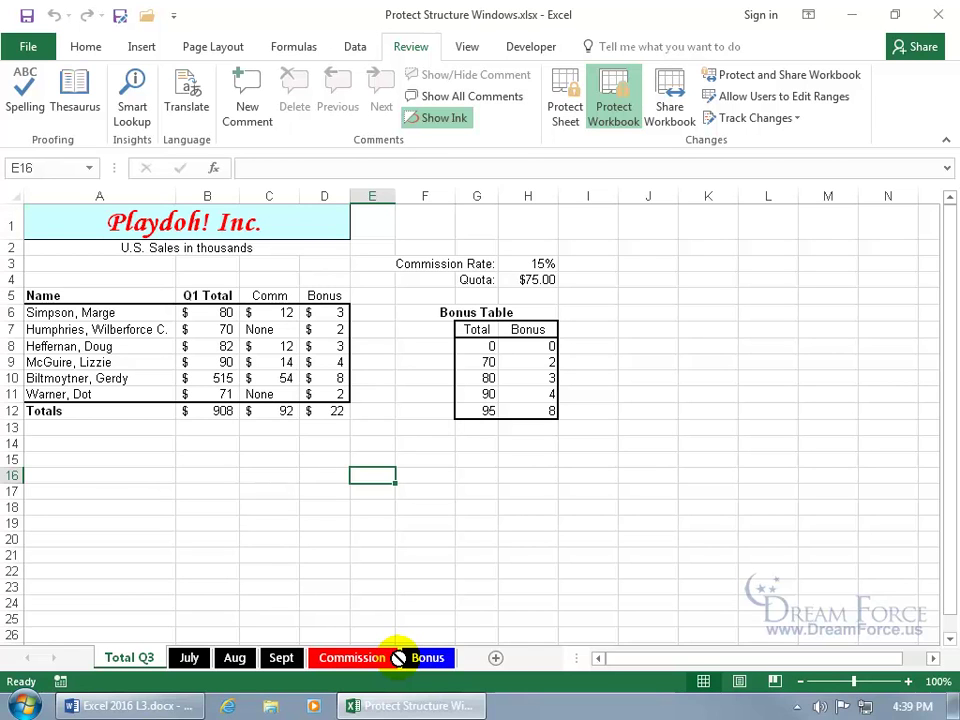
left_click_drag(399, 657, 398, 658)
right_click(145, 662)
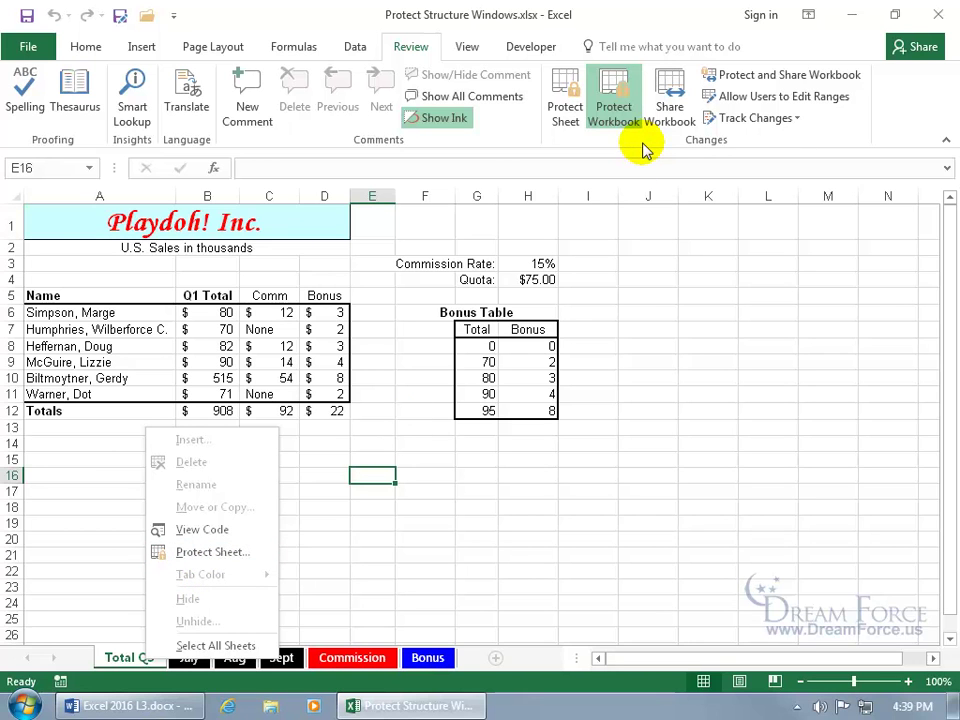
Step: Unprotect the workbook structure with its password and confirm sheet actions are available again
left_click(615, 108)
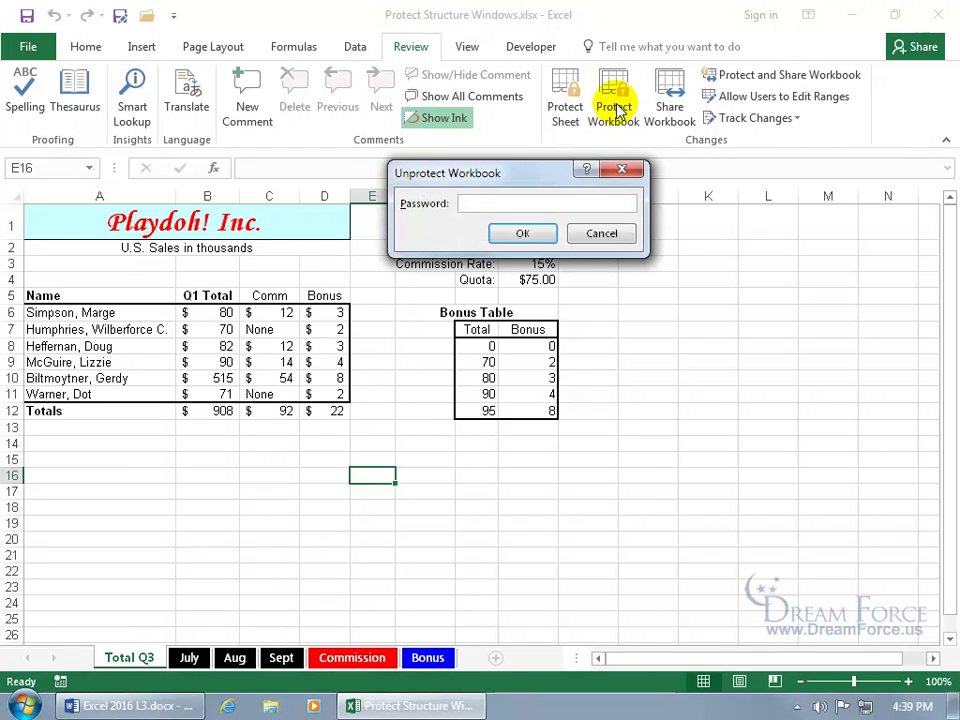
type("pass")
key("Return")
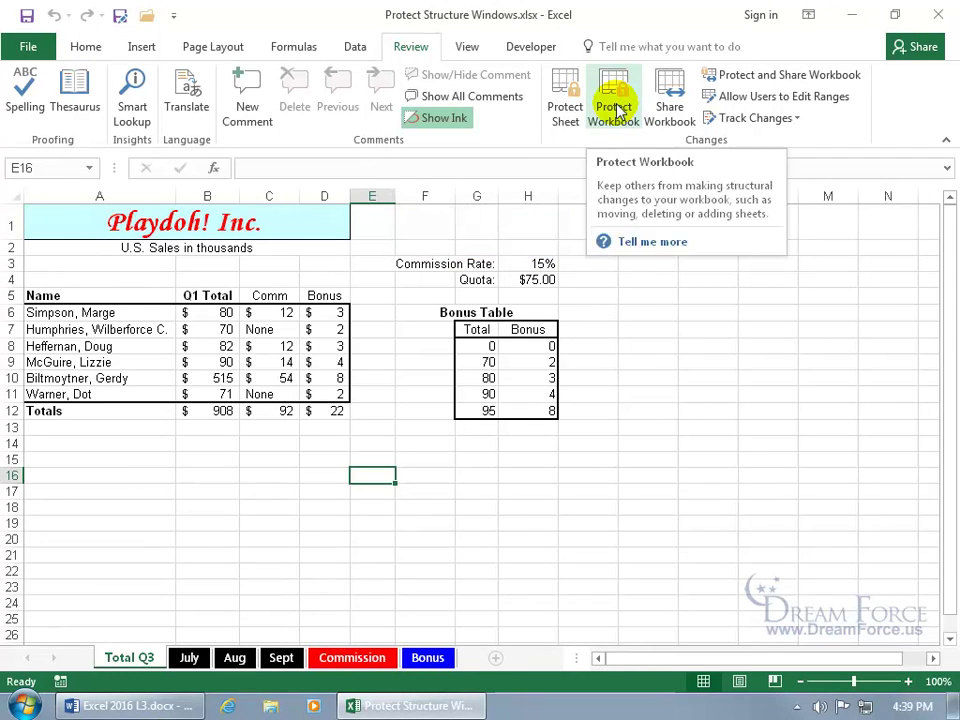
right_click(125, 660)
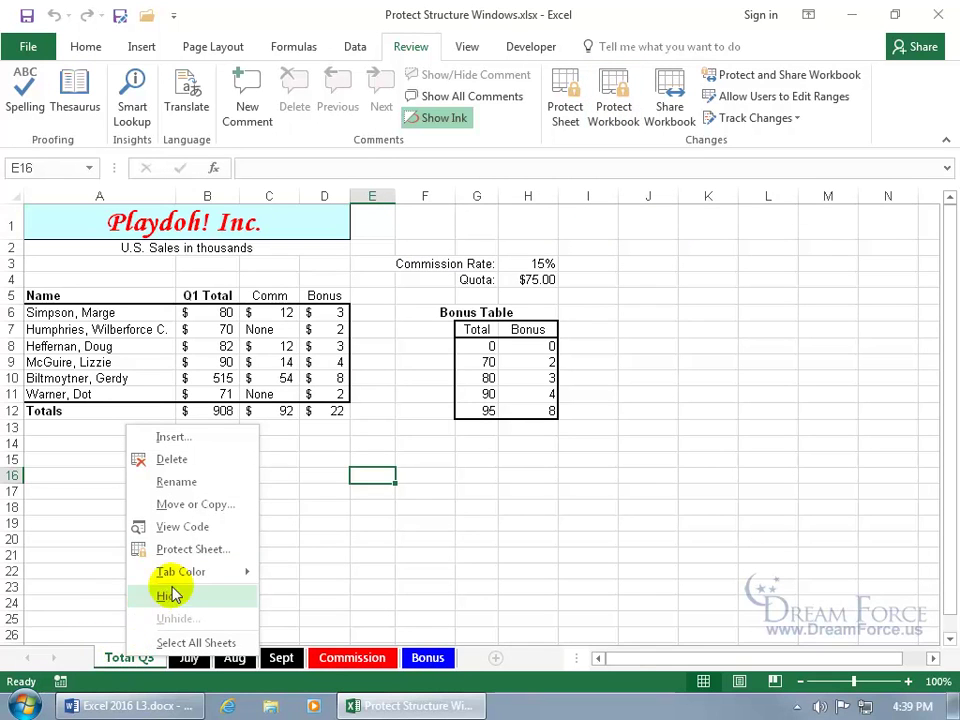
mouse_move(188, 576)
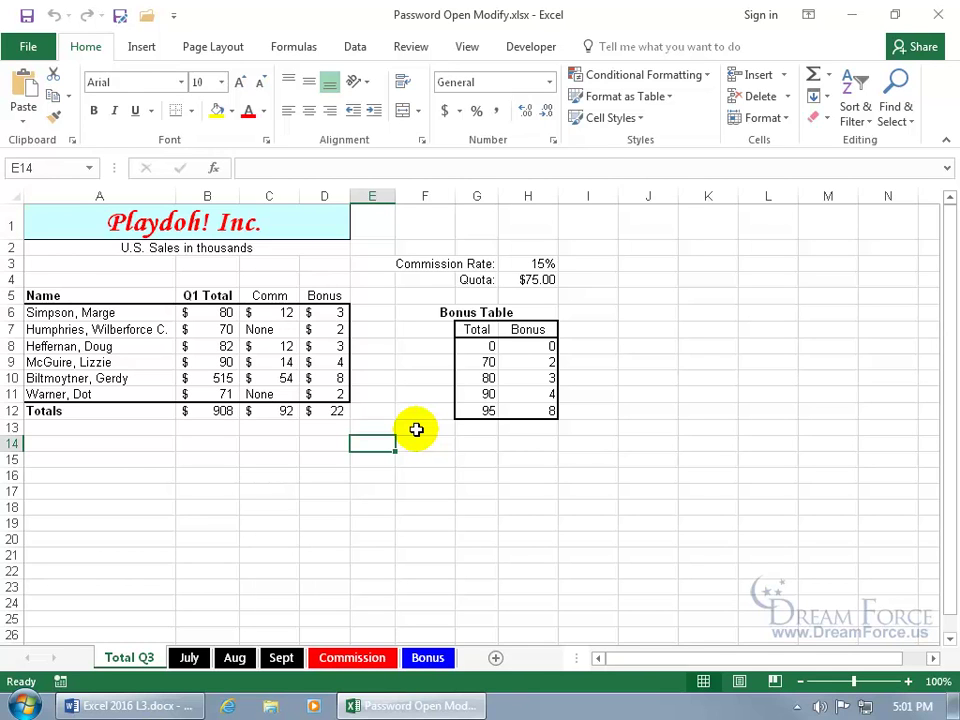
left_click(26, 45)
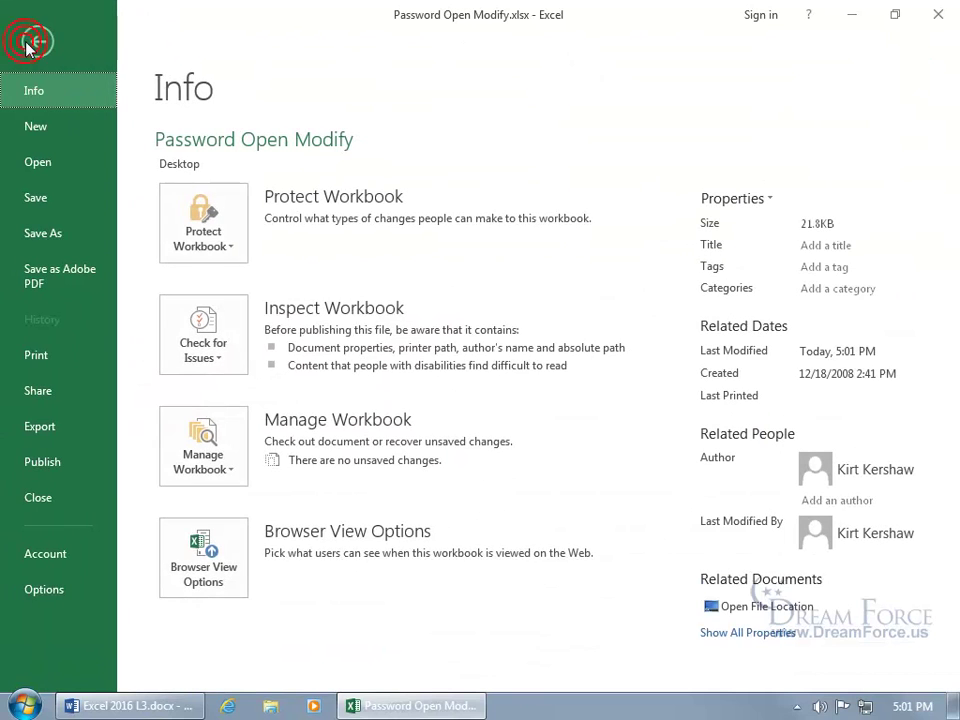
Step: Encrypt Password Open Modify.xlsx with a confirmed open password, then close the workbook window
left_click(201, 215)
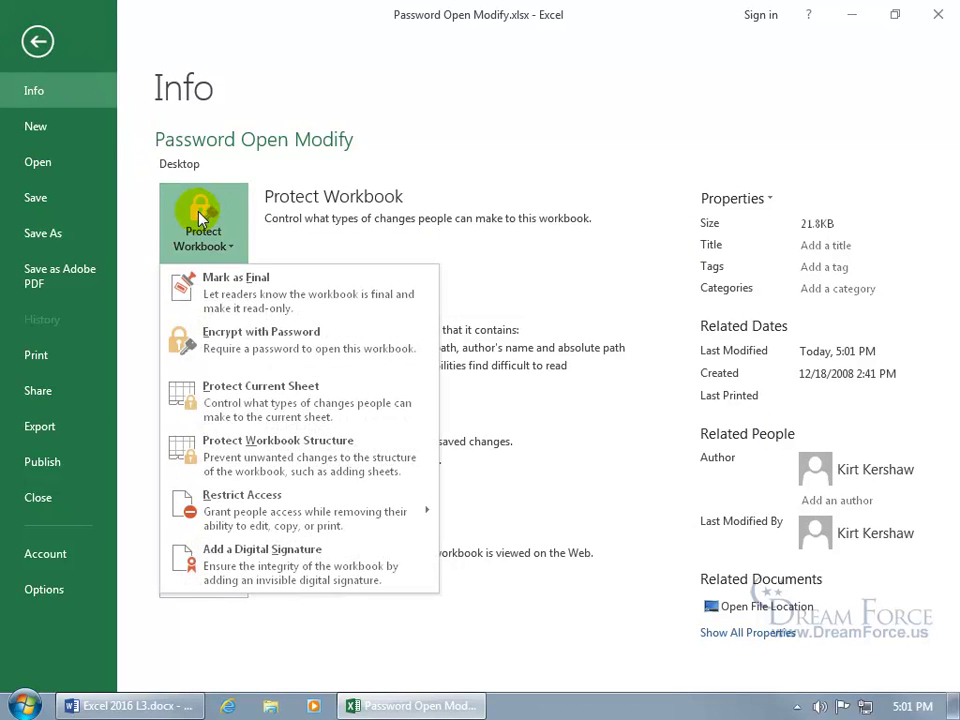
left_click(266, 345)
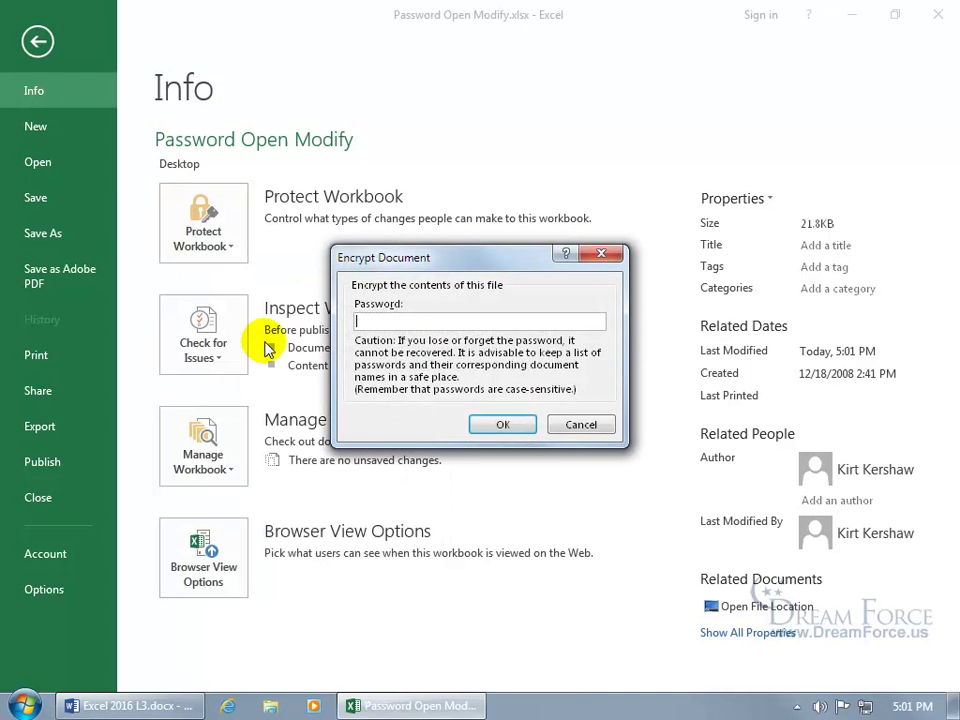
type("1234")
key("Return")
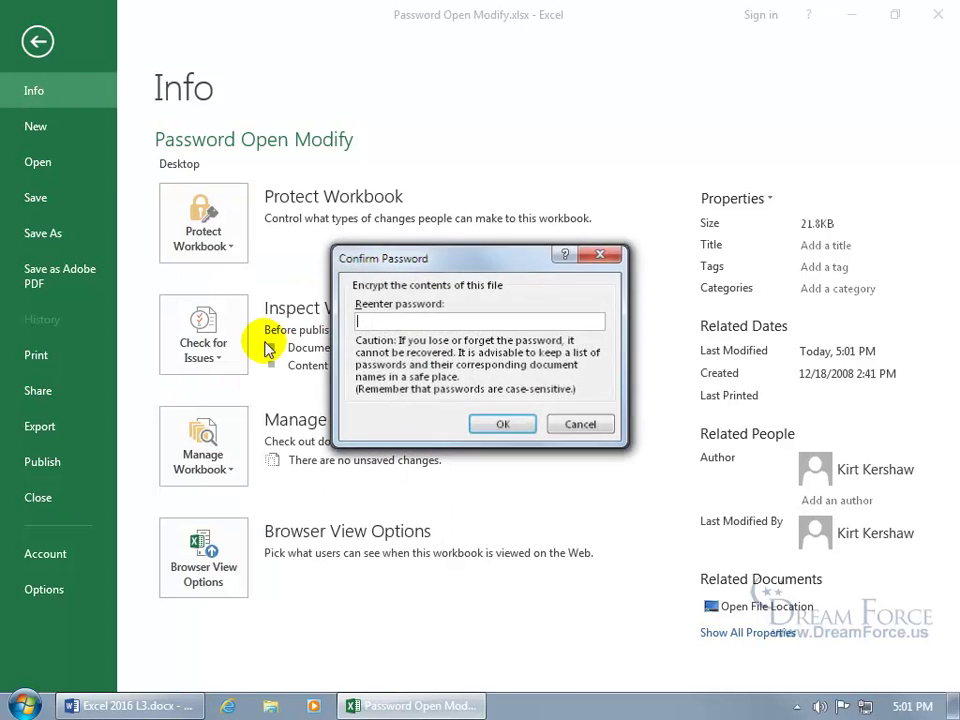
type("1234")
key("Return")
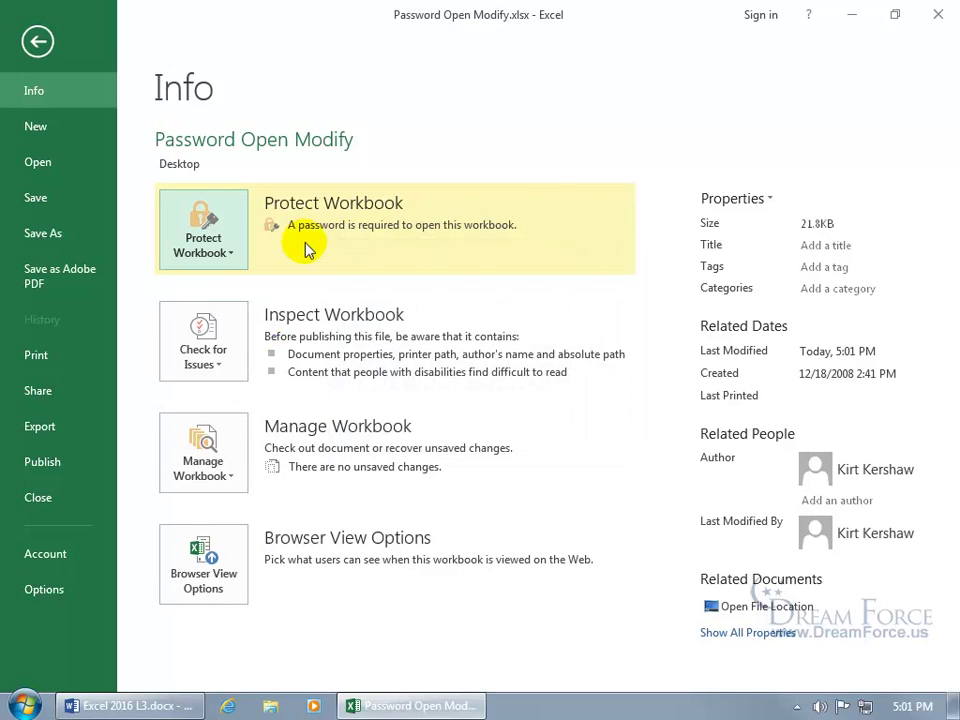
left_click(40, 43)
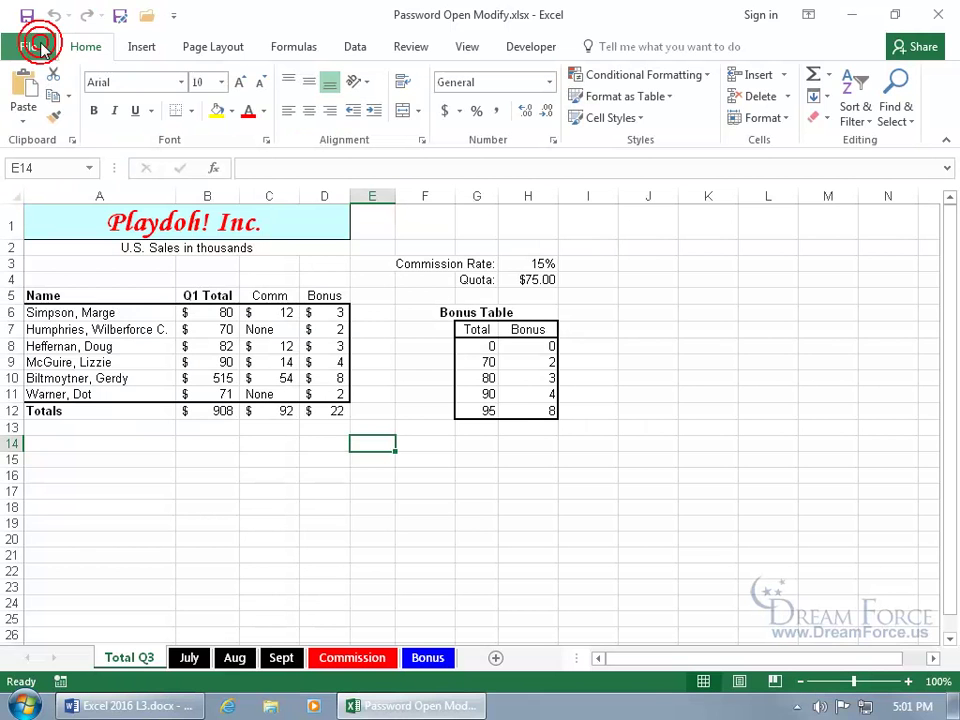
left_click(938, 16)
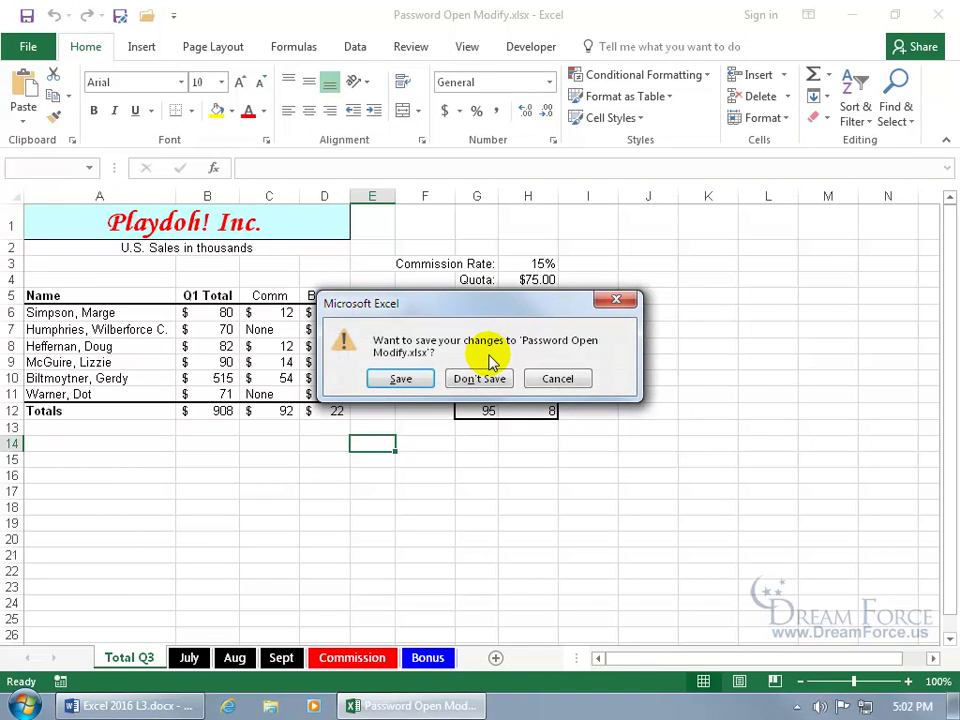
Step: Save the encrypted workbook, then reopen Password Open Modify.xlsx by entering its password
left_click(400, 378)
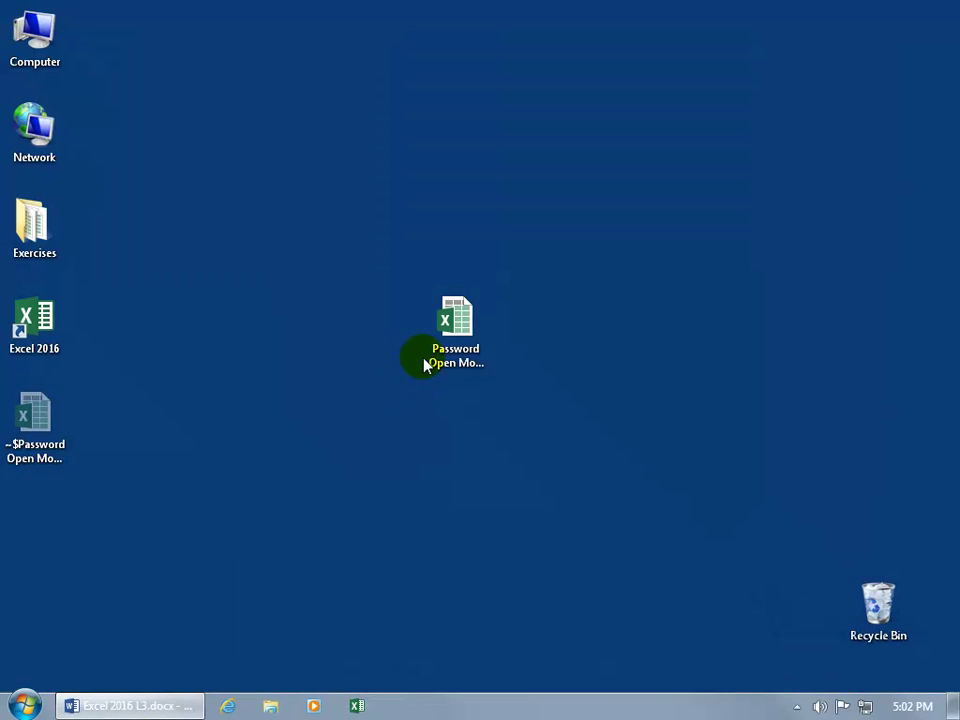
double_click(457, 334)
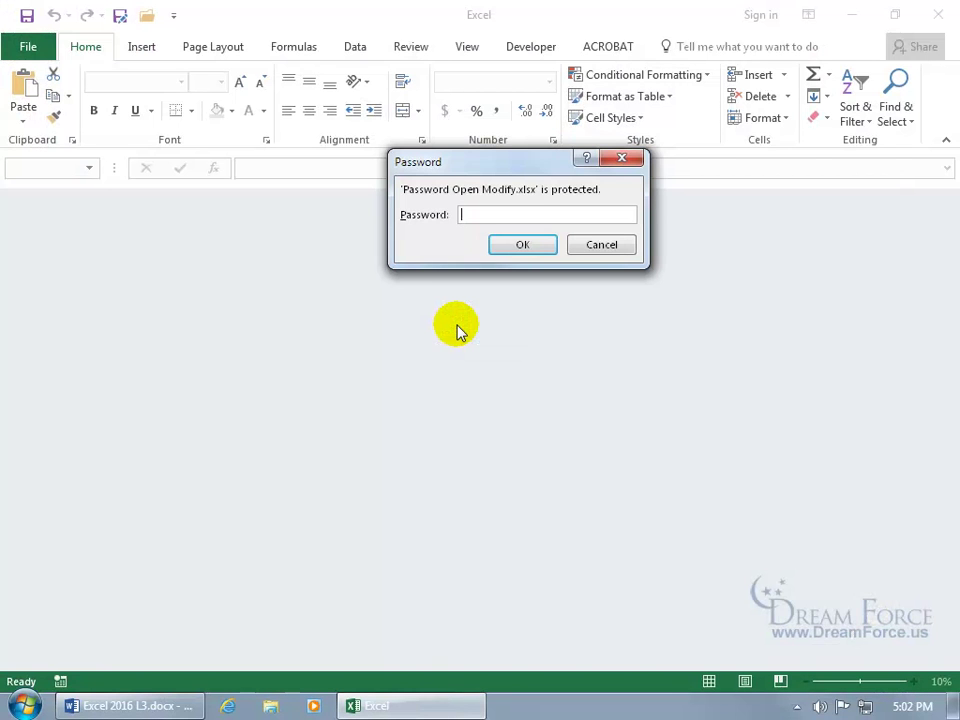
type("1234")
key("Return")
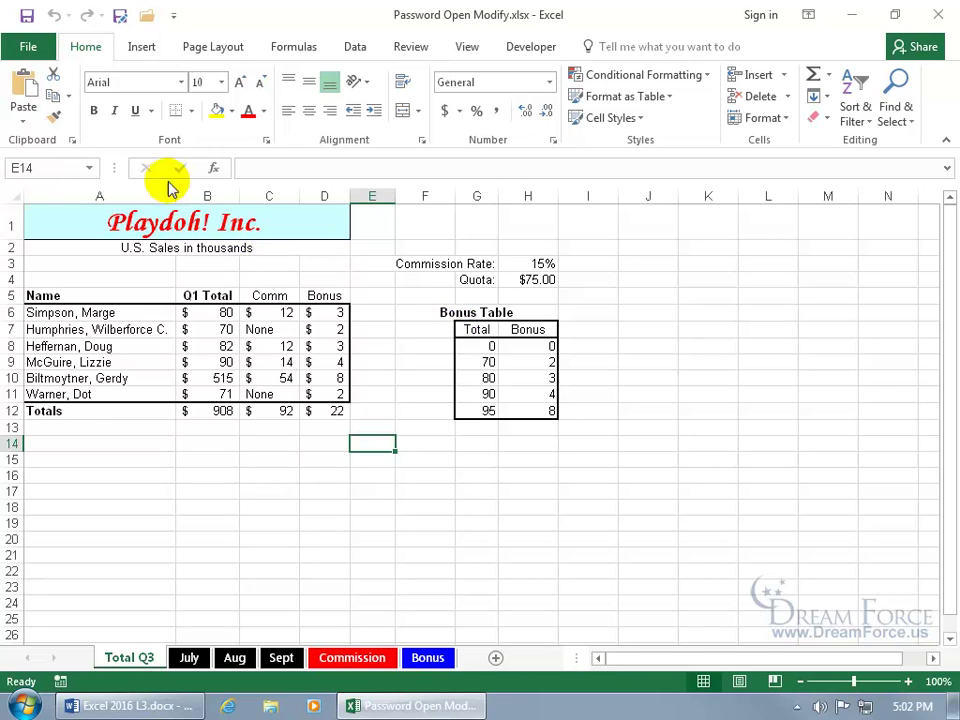
Step: Clear the Encrypt with Password password so the workbook no longer needs one to open
left_click(28, 46)
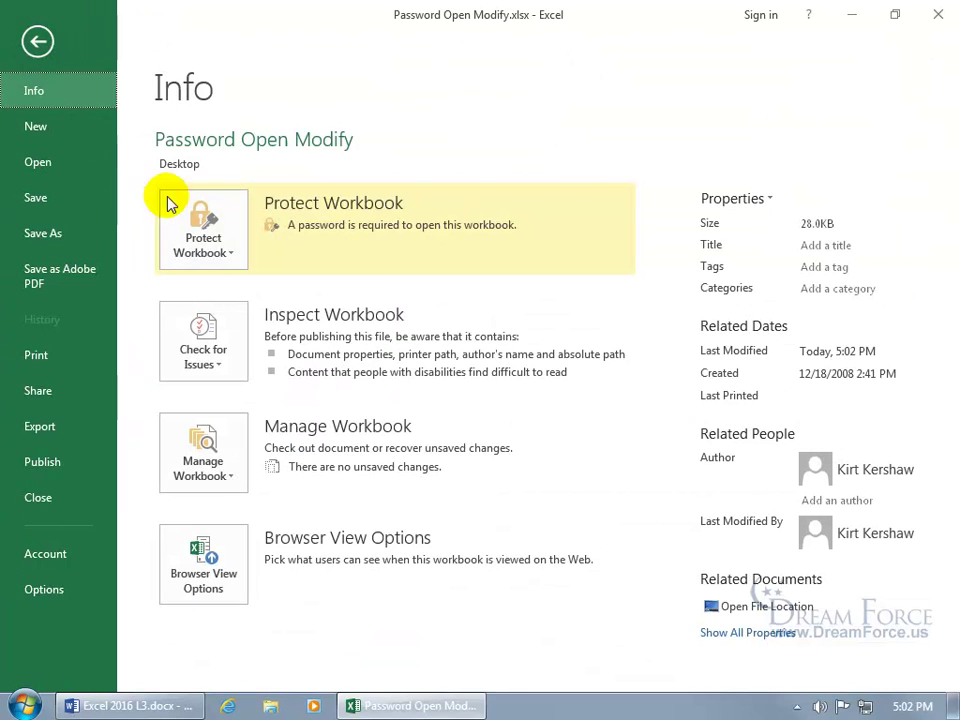
left_click(203, 226)
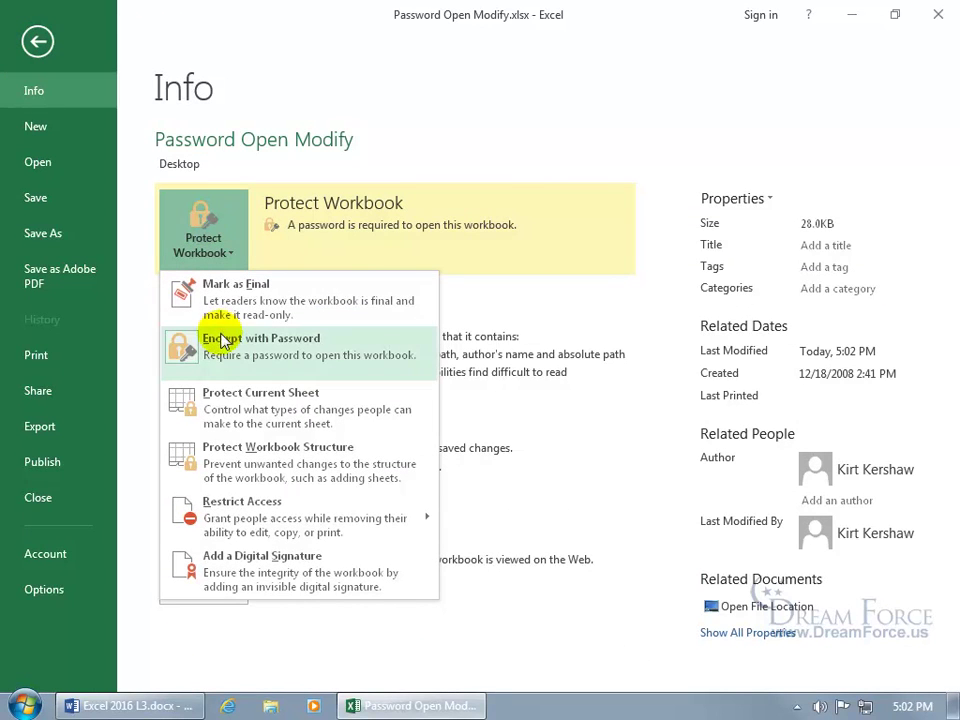
left_click(222, 345)
type("1234")
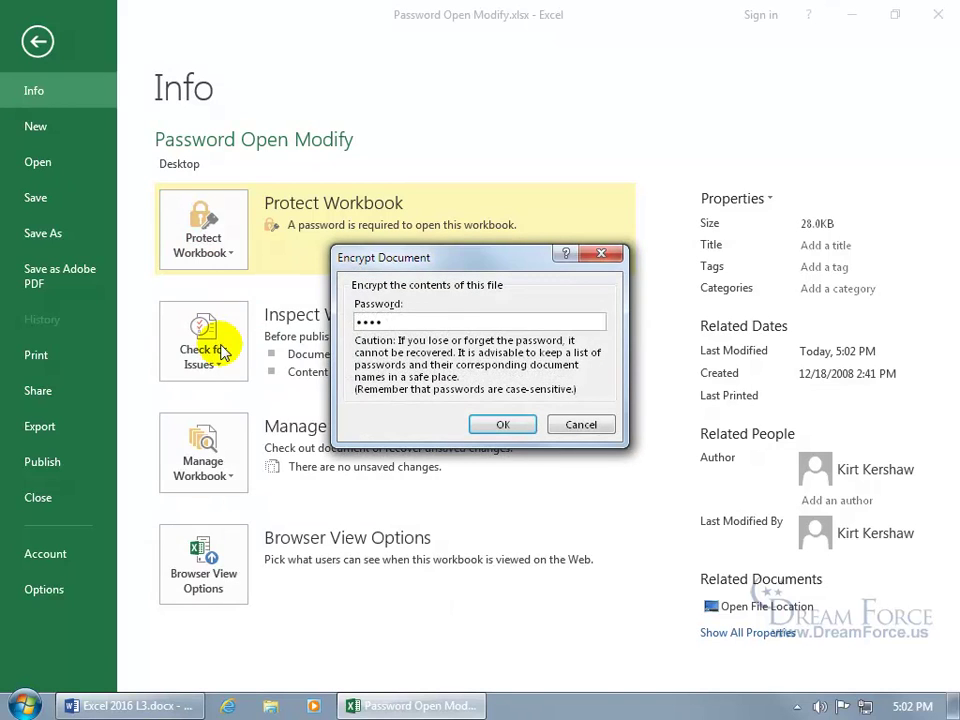
key("BackSpace")
key("BackSpace")
key("BackSpace")
key("BackSpace")
left_click(499, 428)
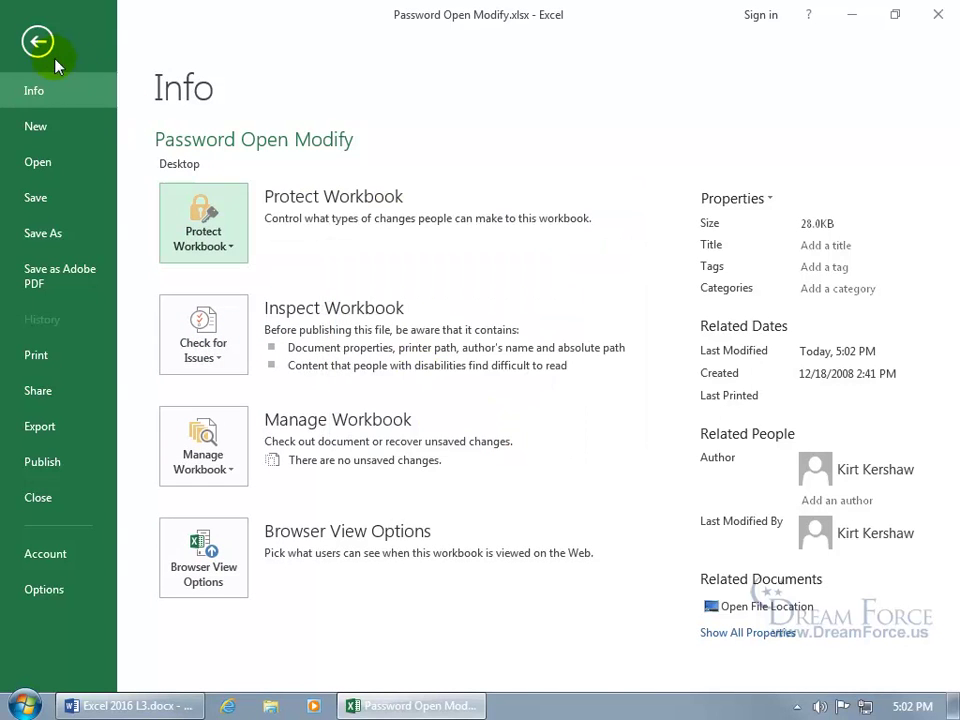
Step: Save the unprotected workbook, close Excel, and reopen the file from the desktop
left_click(34, 40)
left_click(27, 16)
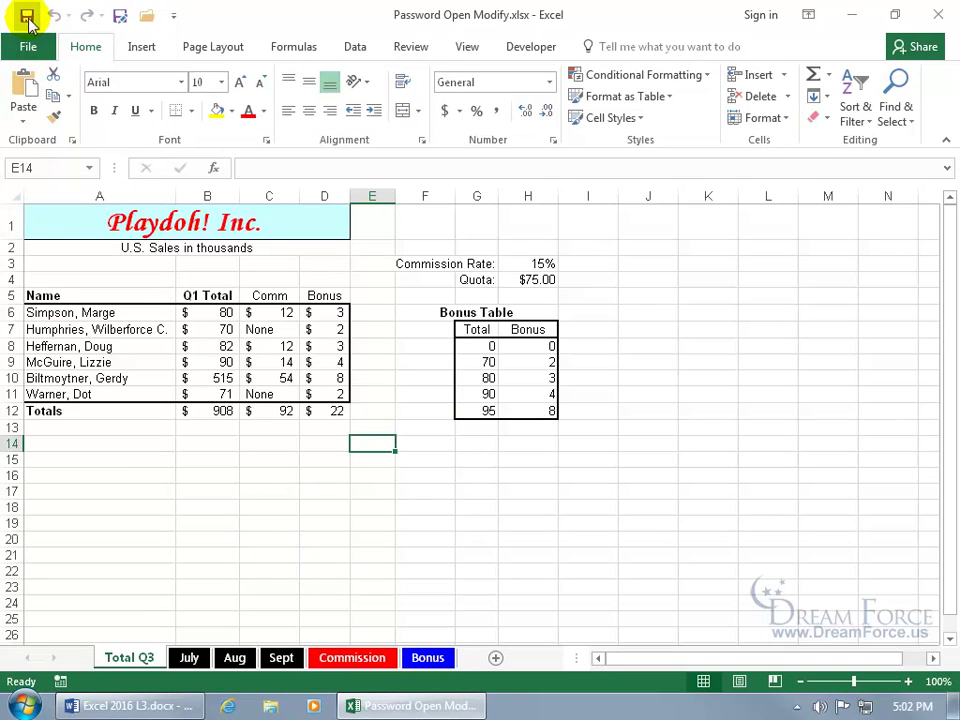
left_click(934, 18)
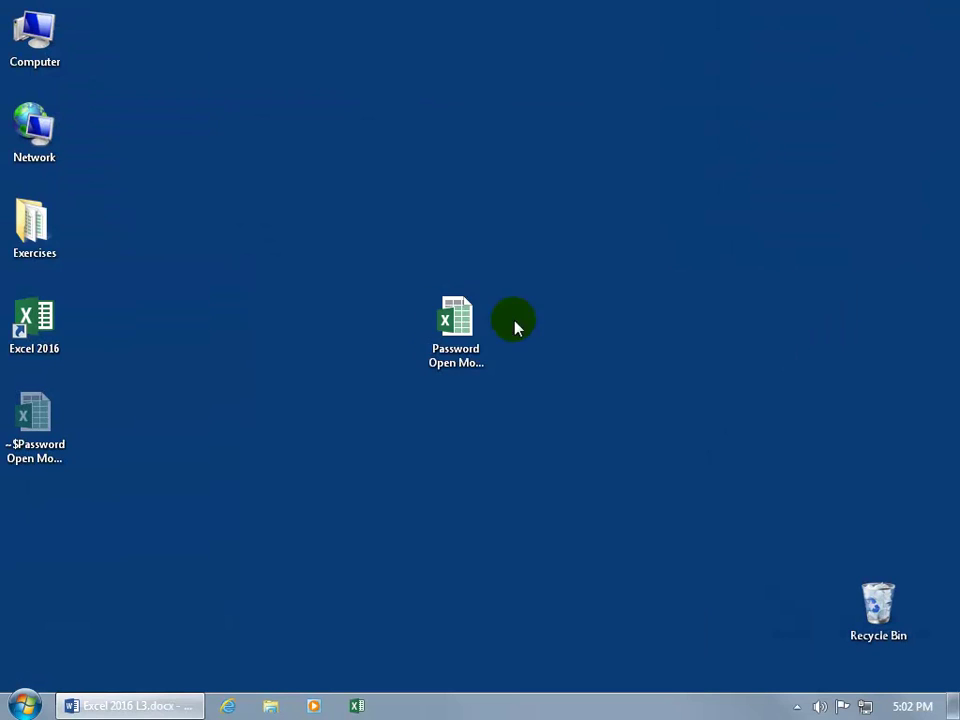
double_click(456, 326)
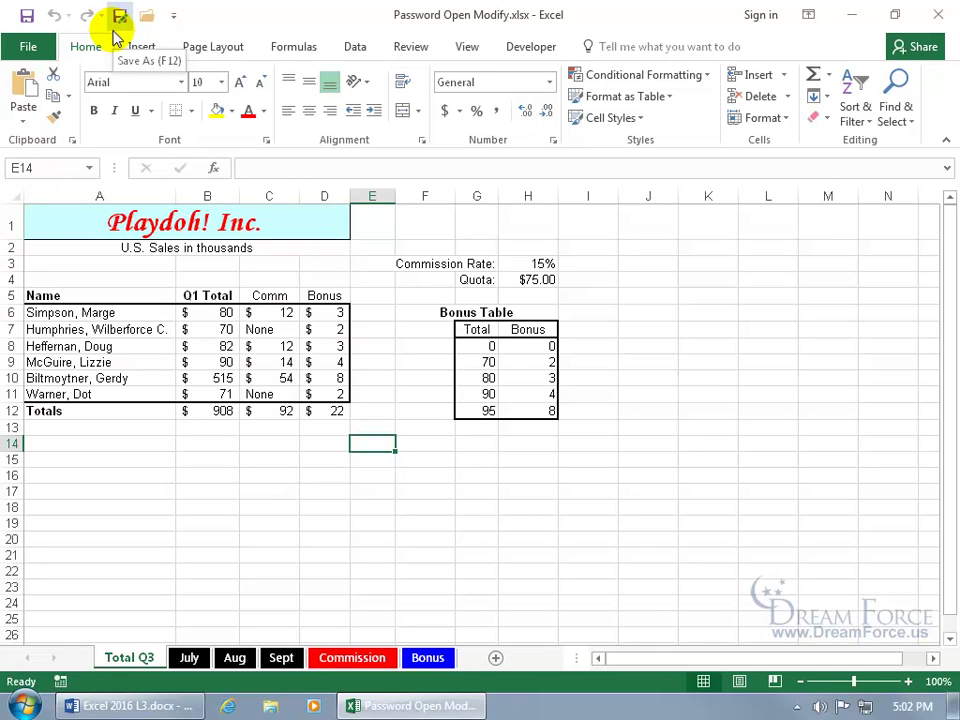
Step: Set and confirm a Password to open in the Save As General Options
left_click(113, 22)
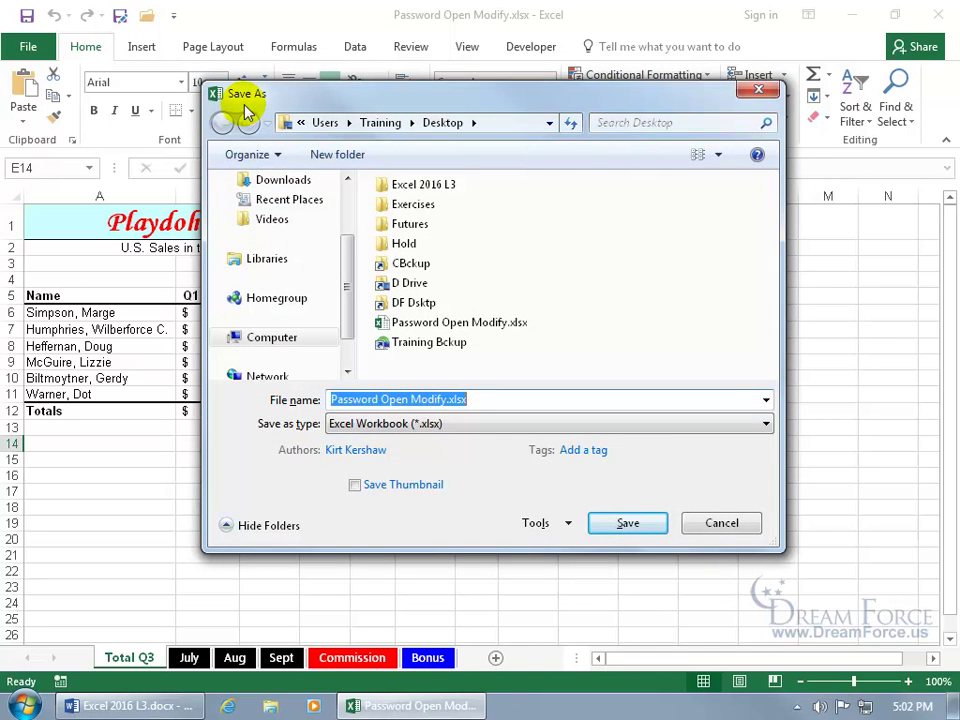
left_click(538, 526)
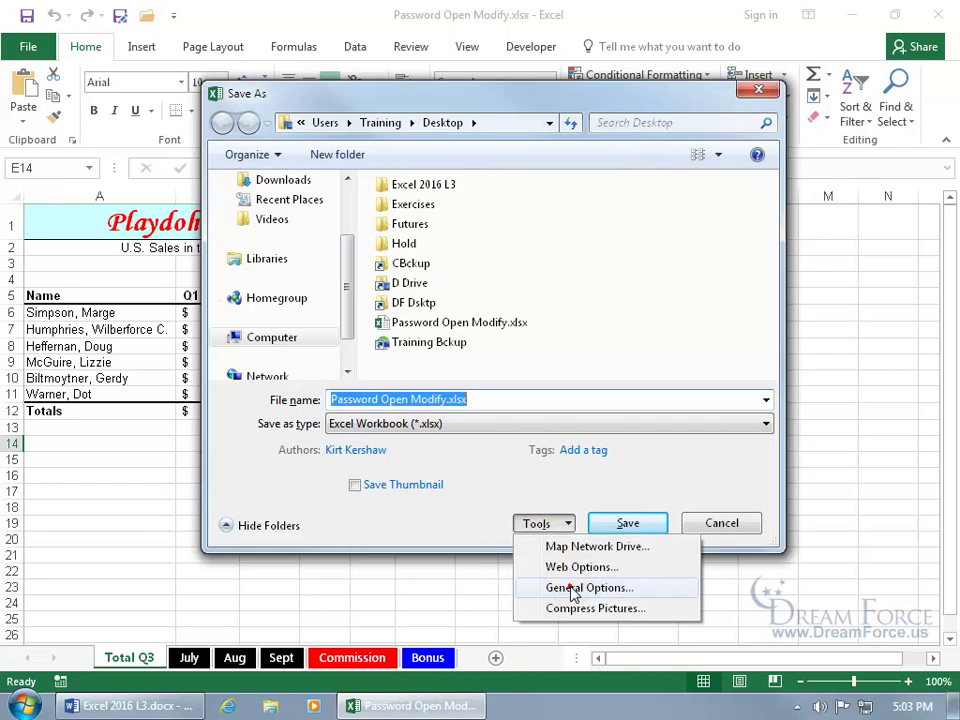
left_click(572, 588)
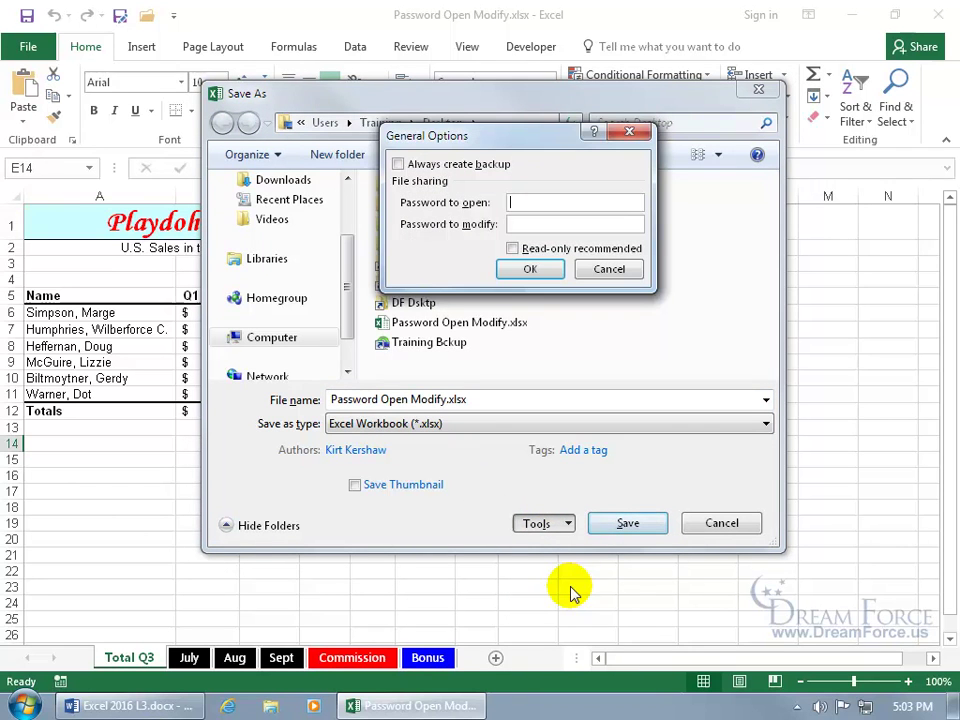
left_click(527, 205)
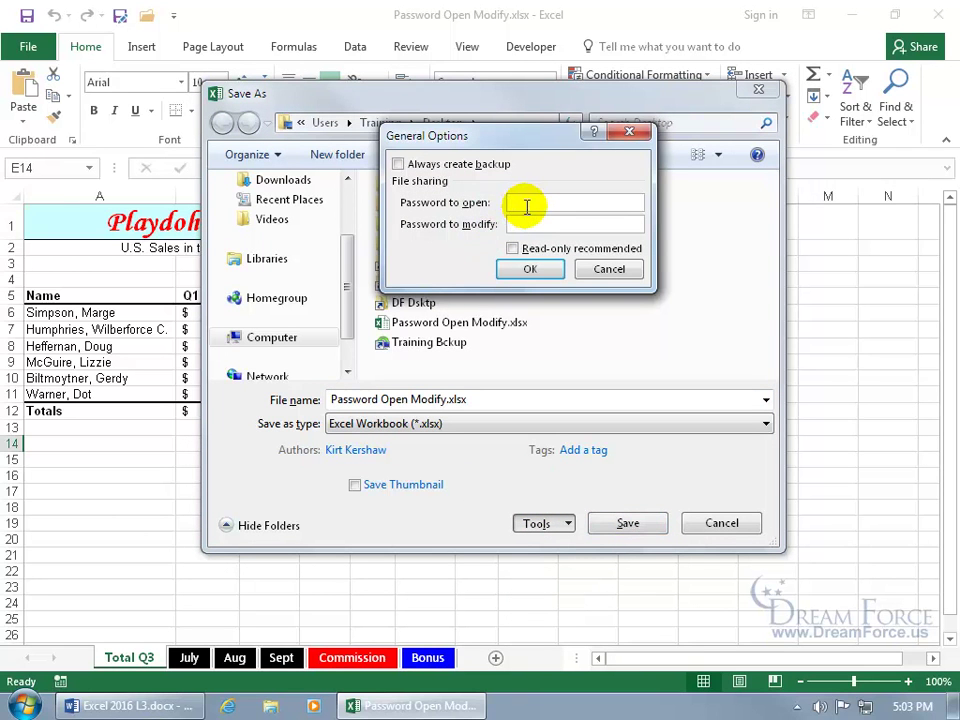
type("••••")
key("Return")
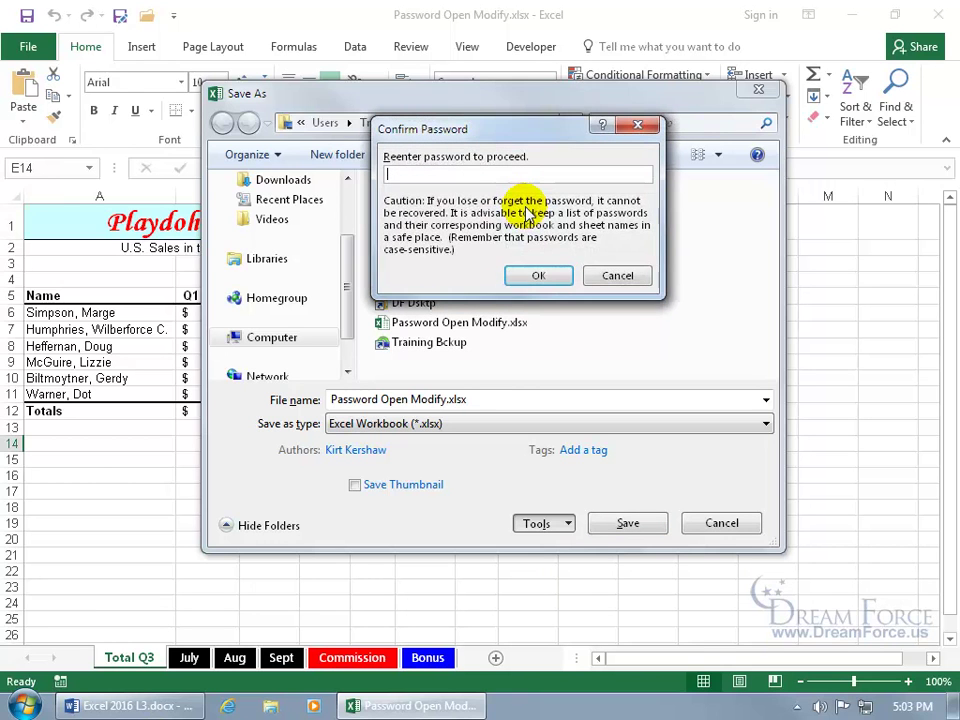
type("••••")
key("Return")
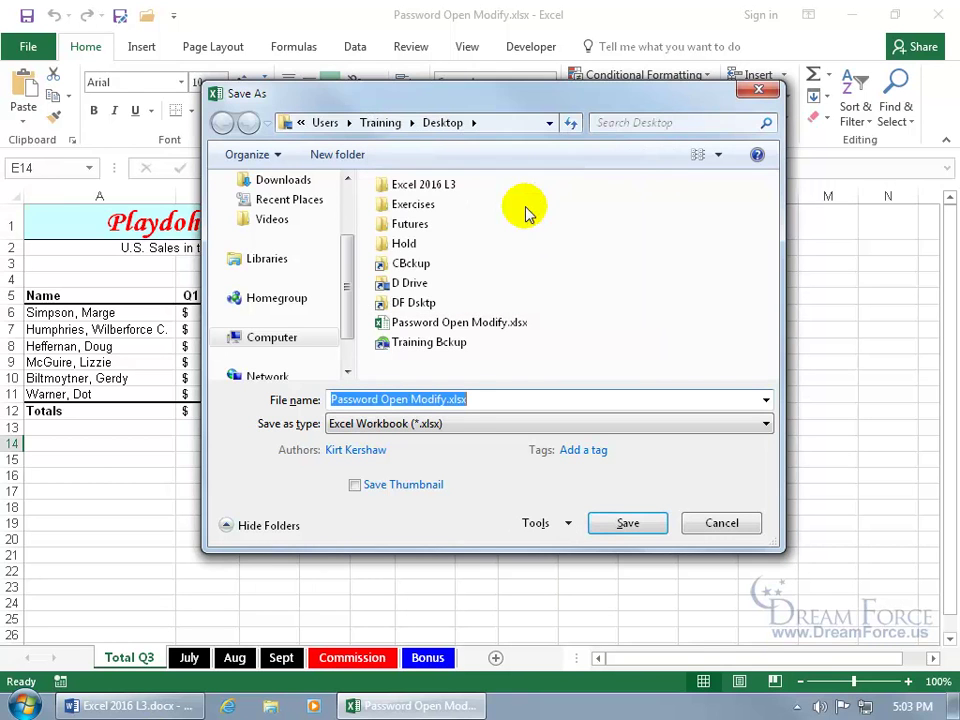
Step: Save over the existing Password Open Modify.xlsx and close Excel
left_click(618, 524)
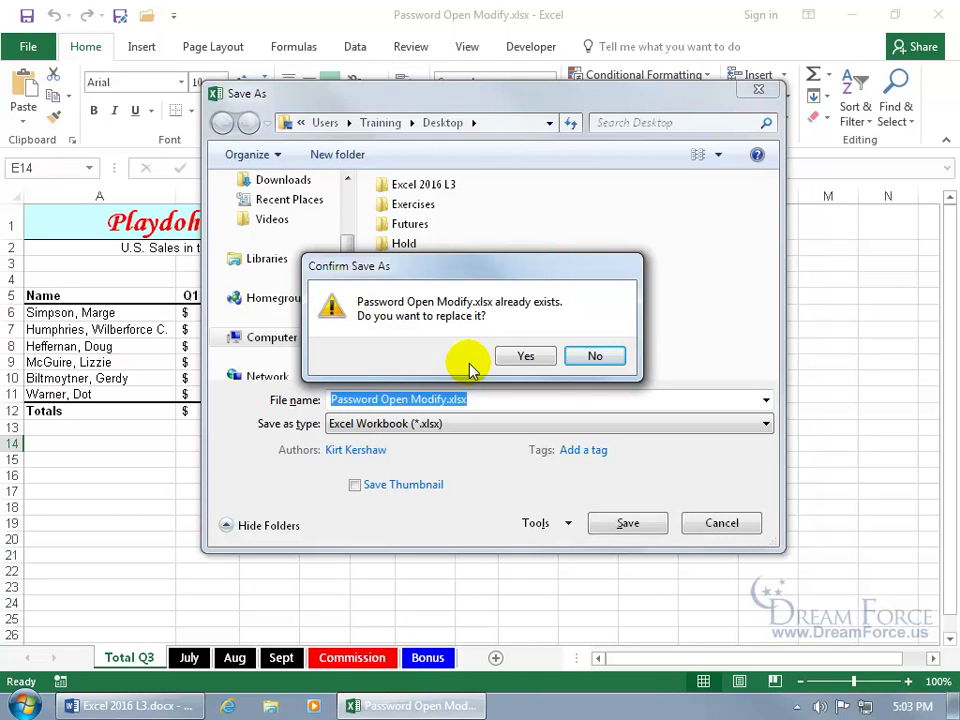
left_click(529, 358)
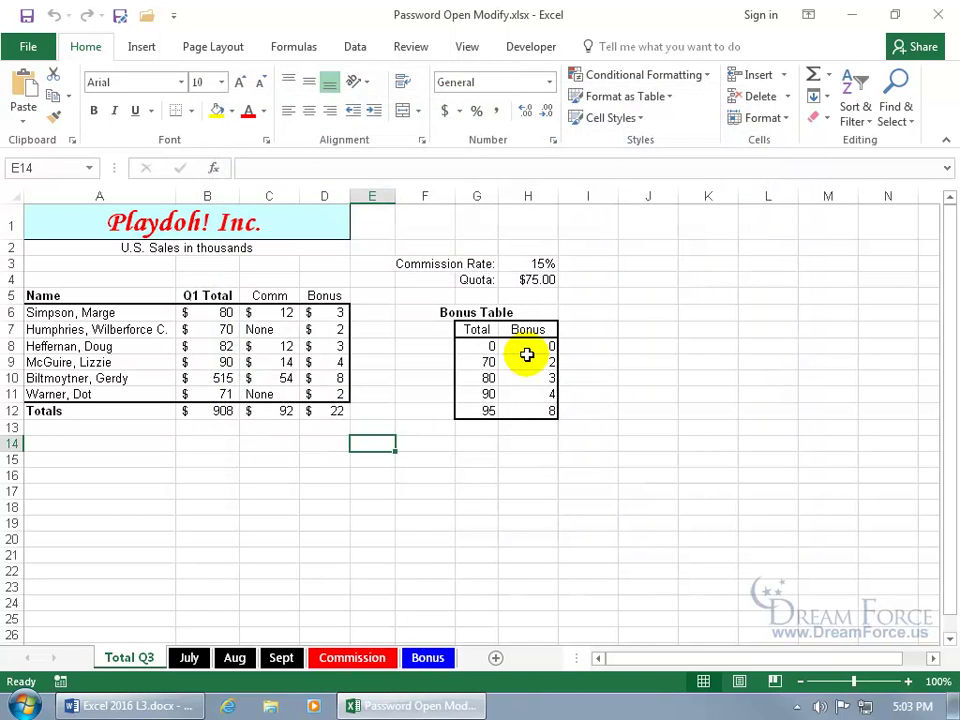
left_click(940, 14)
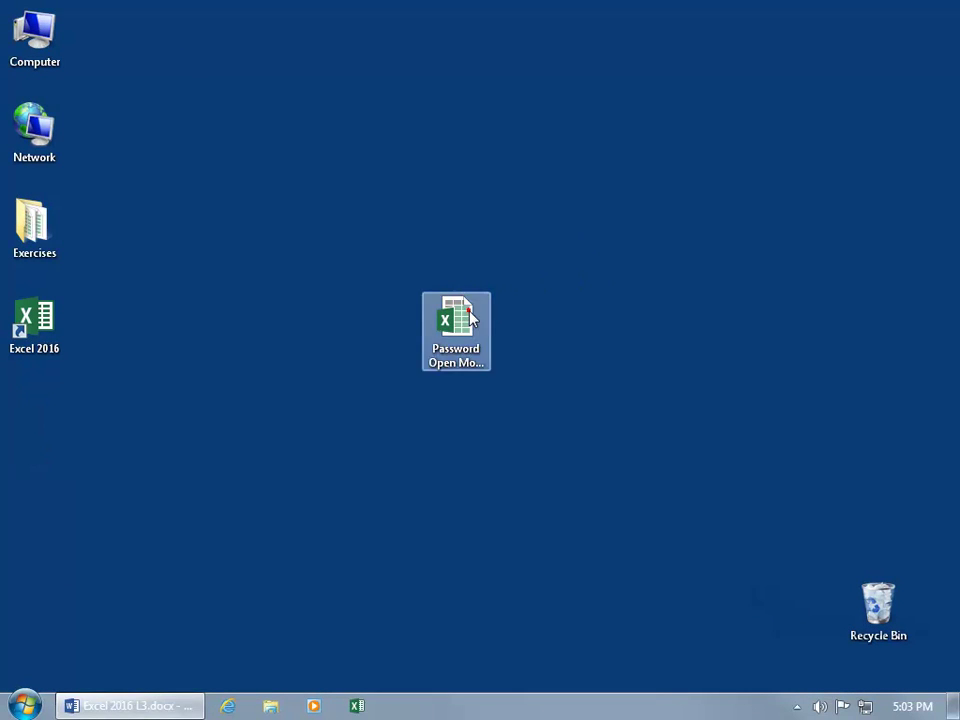
Step: Reopen Password Open Modify.xlsx with its password and view its File Info page
double_click(470, 318)
type("1234")
key("Return")
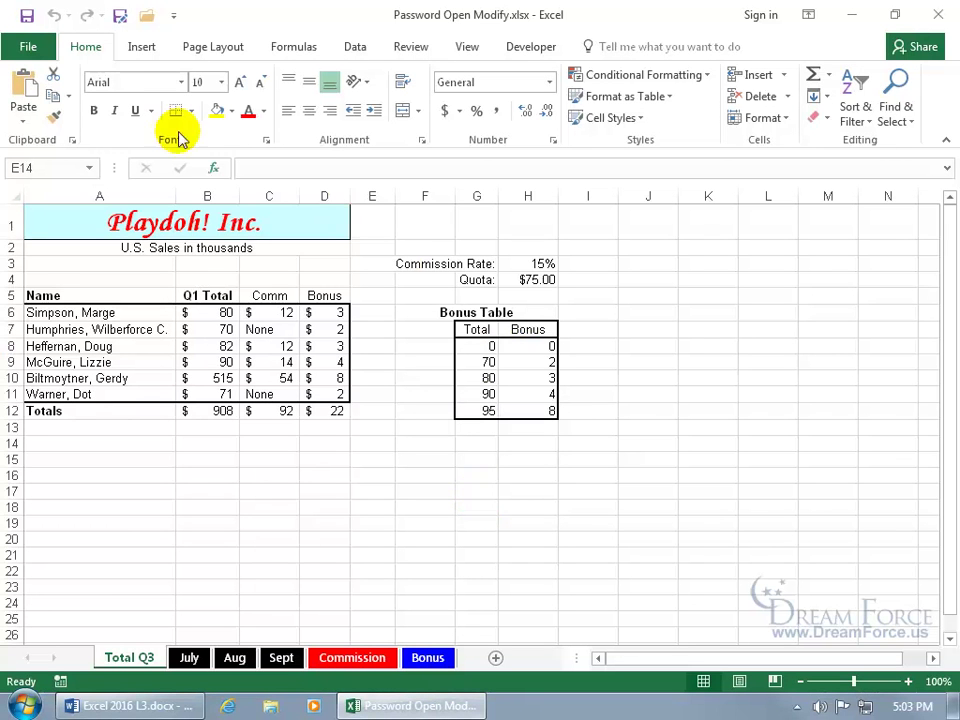
left_click(30, 48)
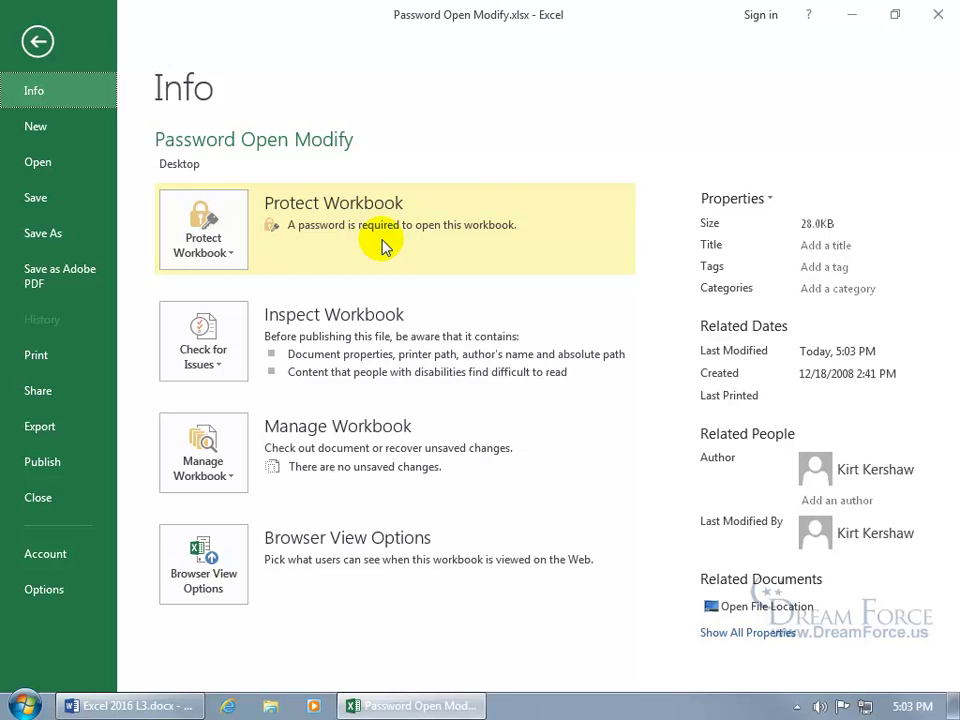
Step: Delete the Password to open in the Save As General Options
left_click(203, 240)
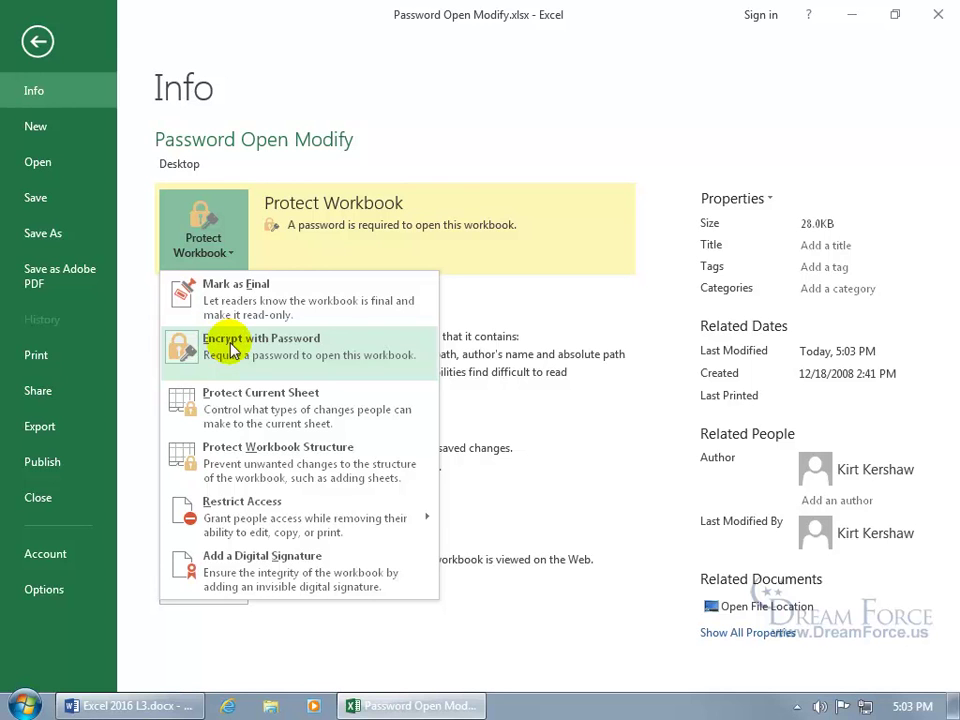
left_click(38, 43)
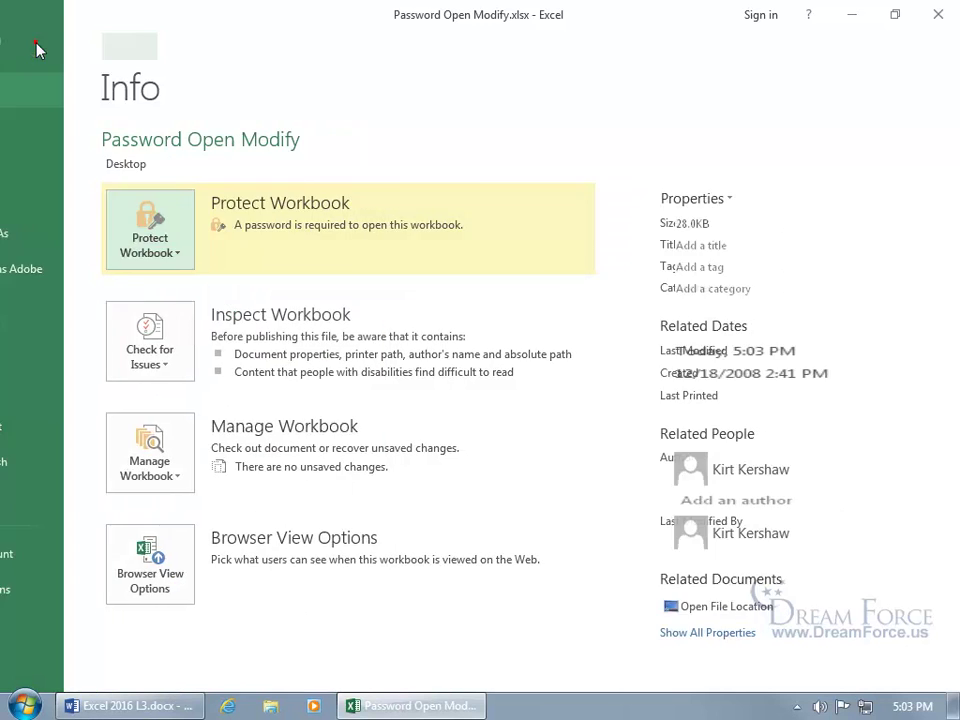
left_click(119, 16)
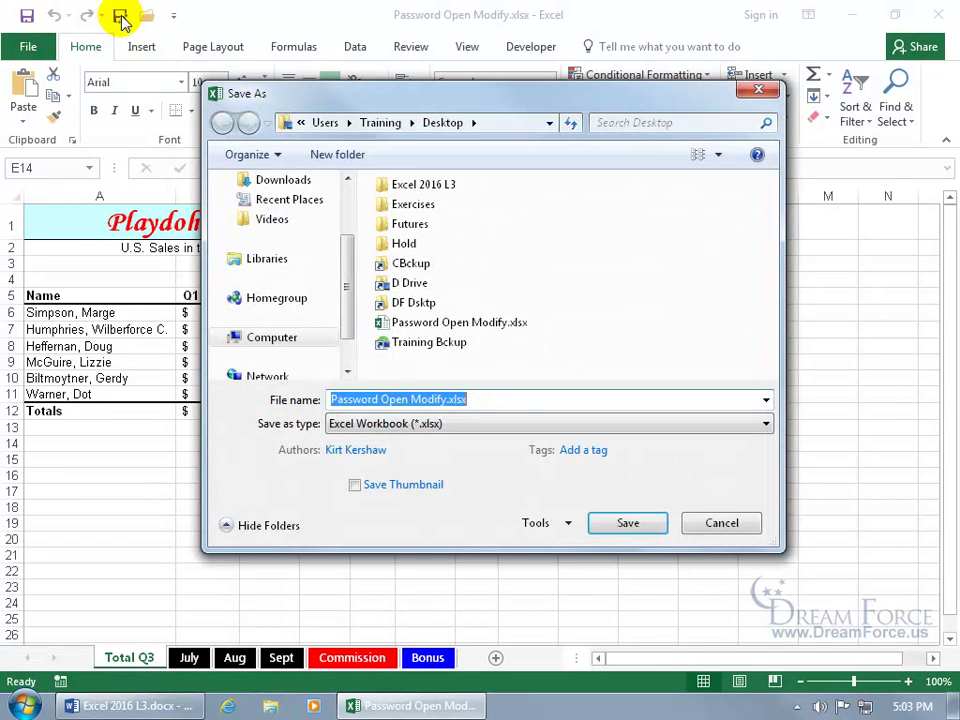
left_click(545, 525)
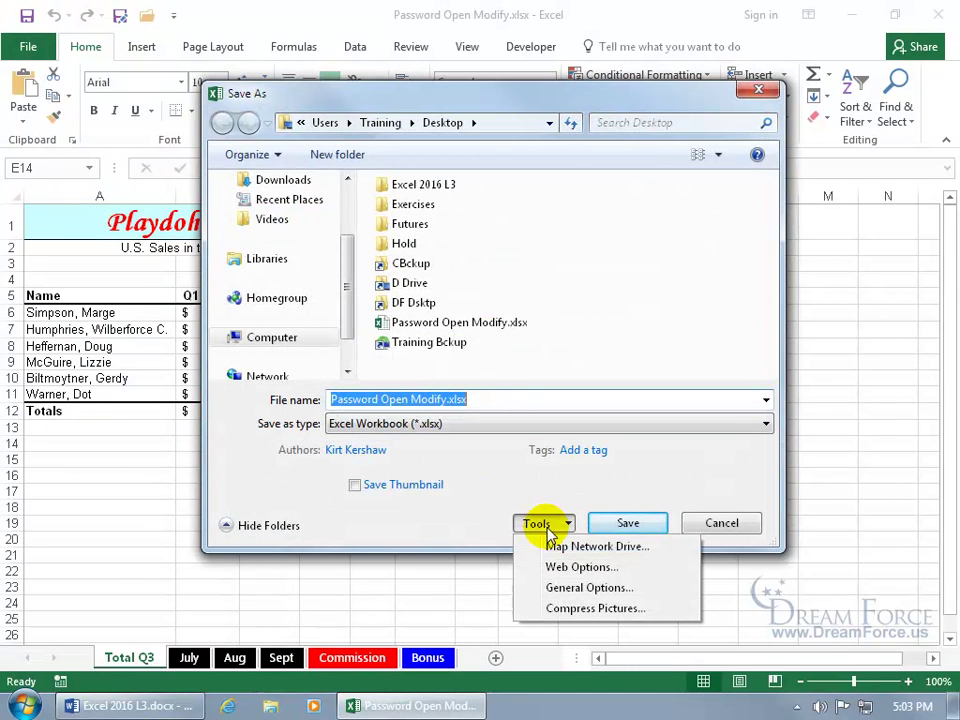
left_click(568, 585)
double_click(555, 204)
key("BackSpace")
left_click(528, 267)
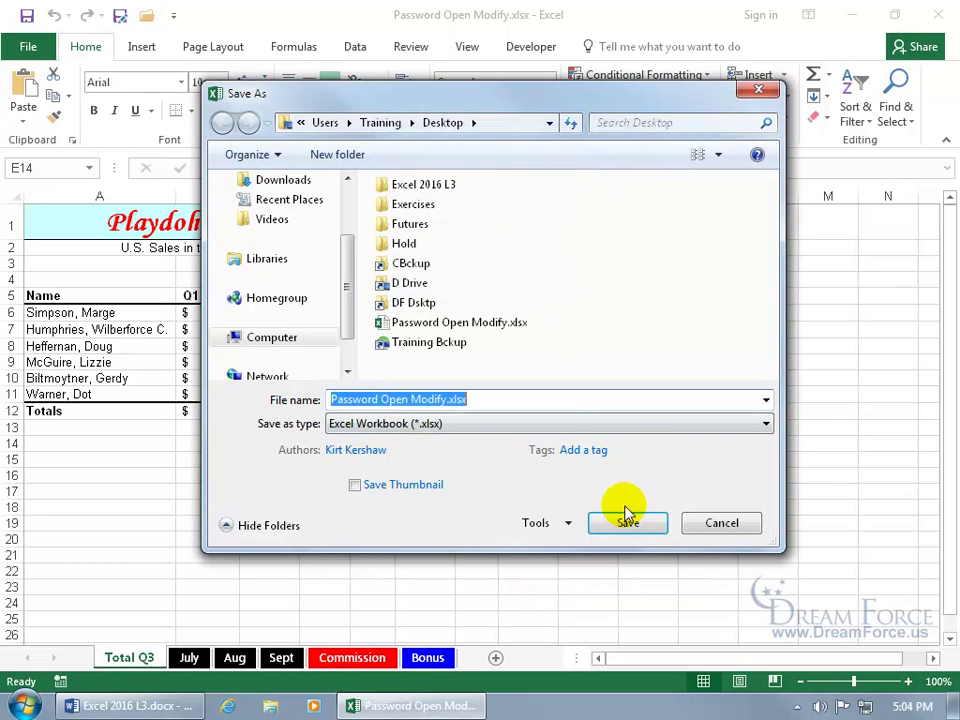
Step: Save over the original file, close it, and reopen it from the desktop
left_click(624, 518)
left_click(527, 357)
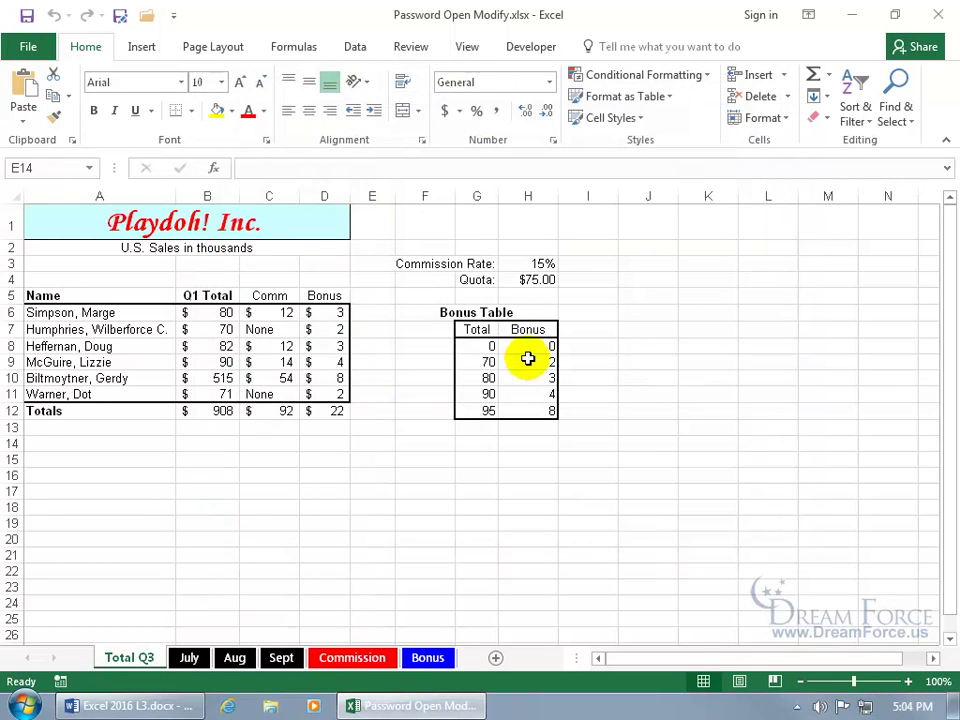
left_click(936, 18)
double_click(487, 317)
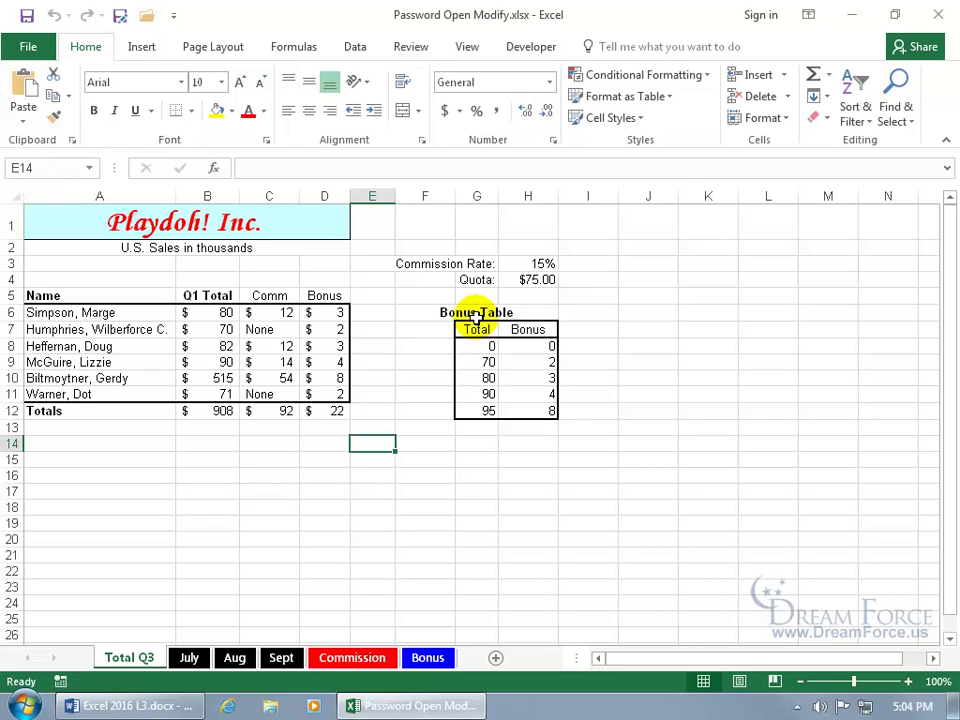
Step: Set and confirm a Password to modify in the Save As General Options
left_click(120, 16)
left_click(545, 524)
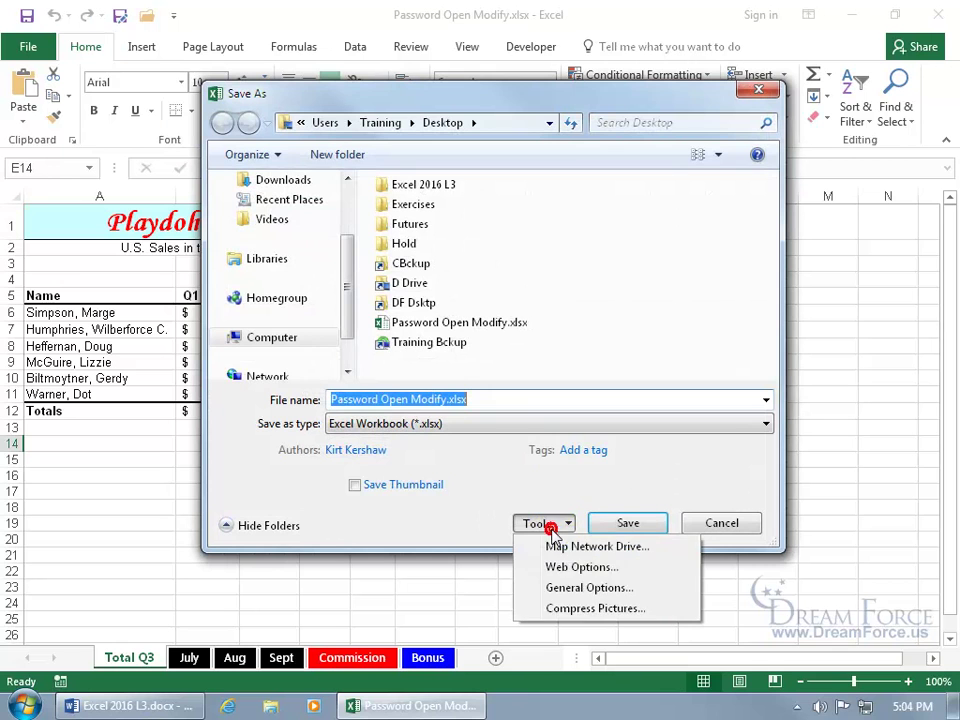
left_click(563, 588)
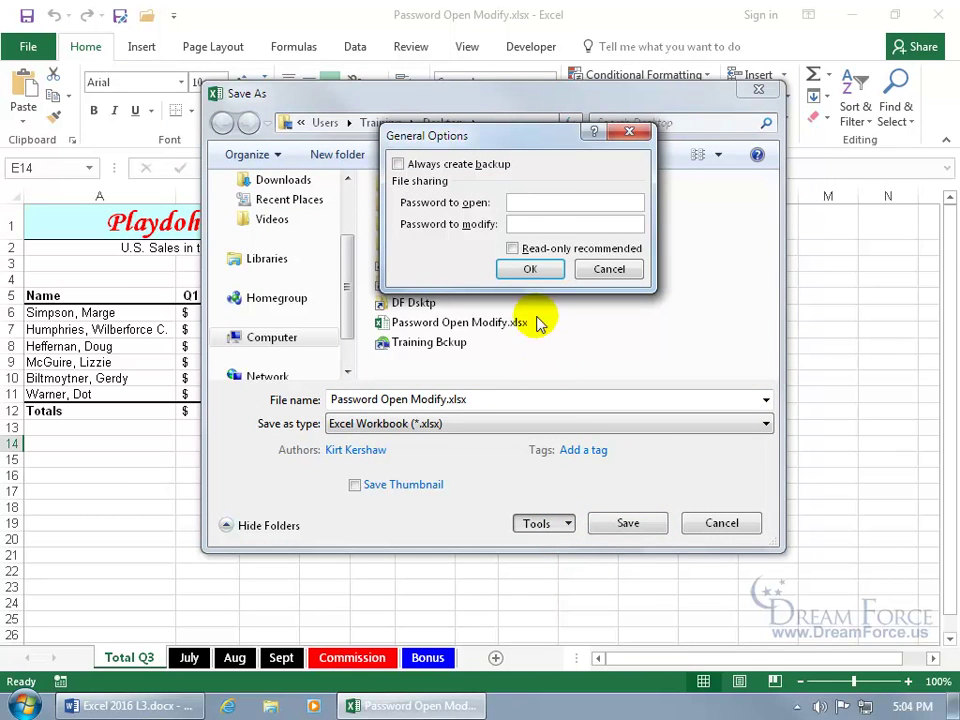
left_click(528, 222)
type("••••")
key("Return")
type("••••")
key("Return")
Step: Save over the existing file, close Excel, and reopen Password Open Modify.xlsx
left_click(626, 523)
left_click(524, 357)
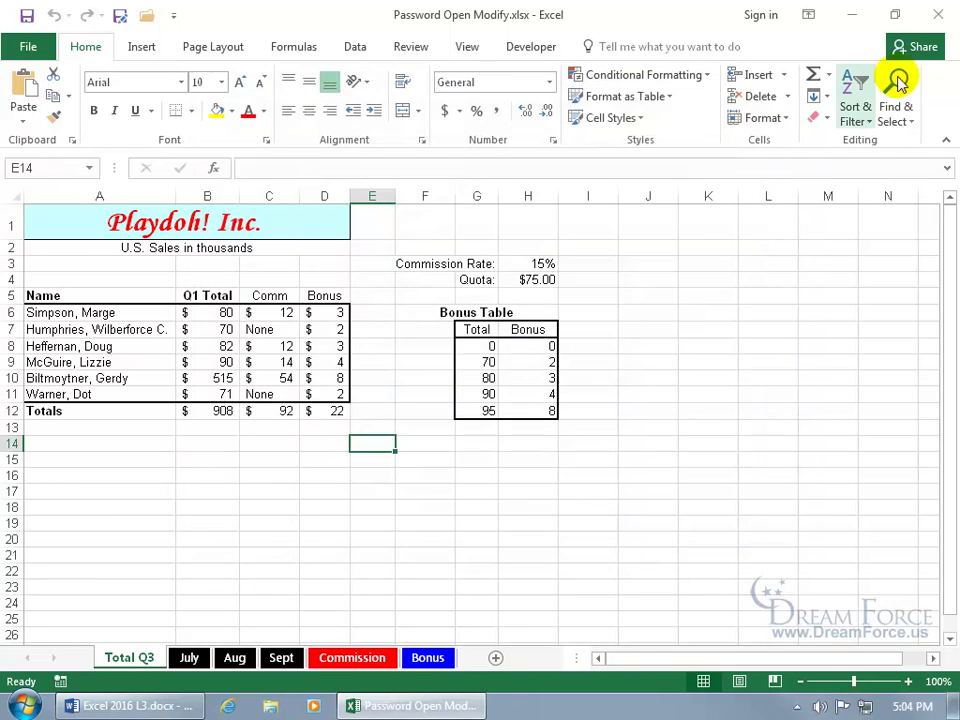
left_click(938, 14)
double_click(458, 325)
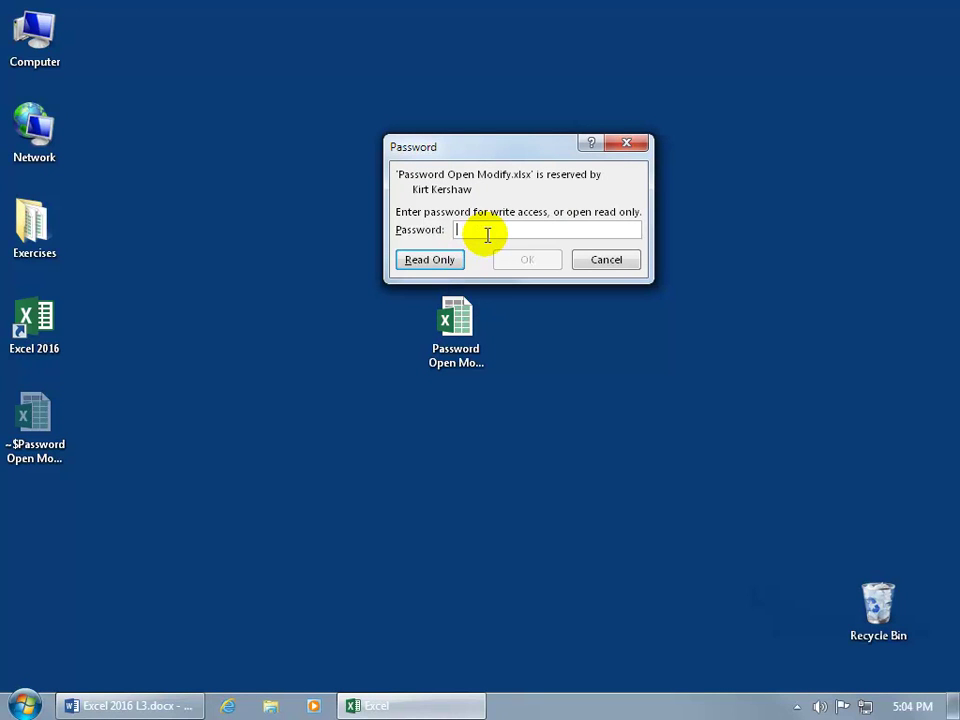
Step: Open read-only, set D6 to 544 and D7 to 5,151, clear D8, then attempt saving
left_click(432, 261)
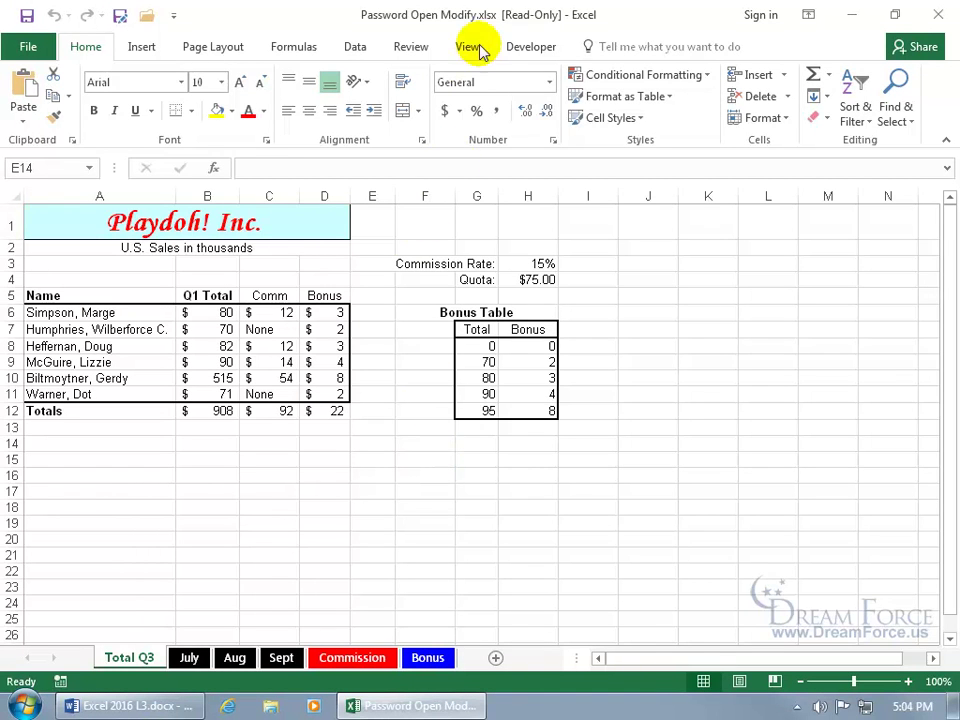
left_click(335, 312)
type("544")
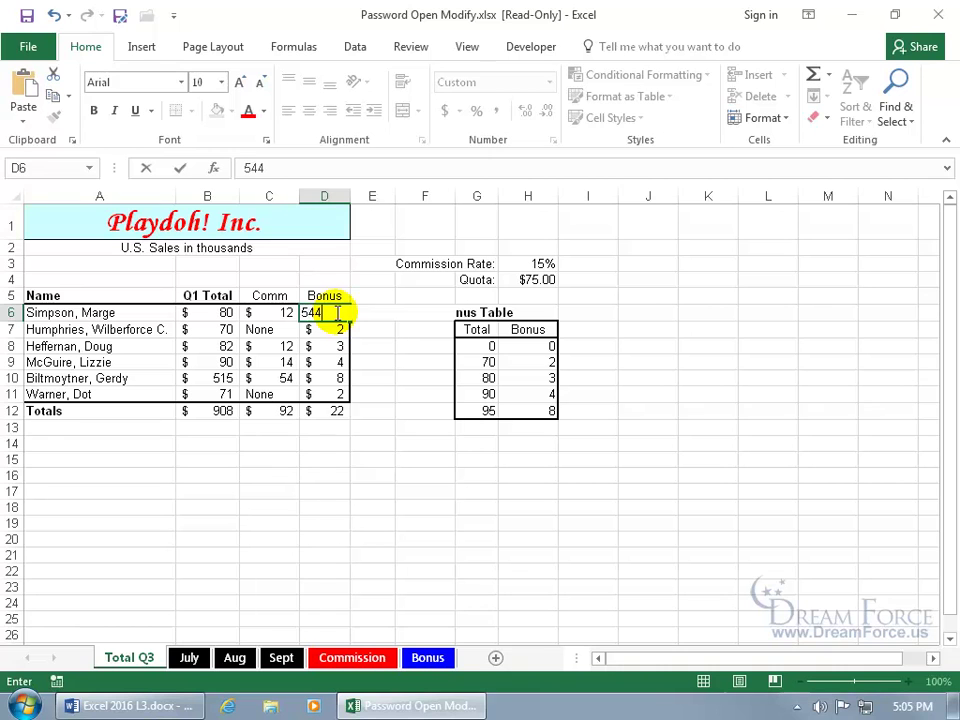
key("Return")
type("5,151")
key("Return")
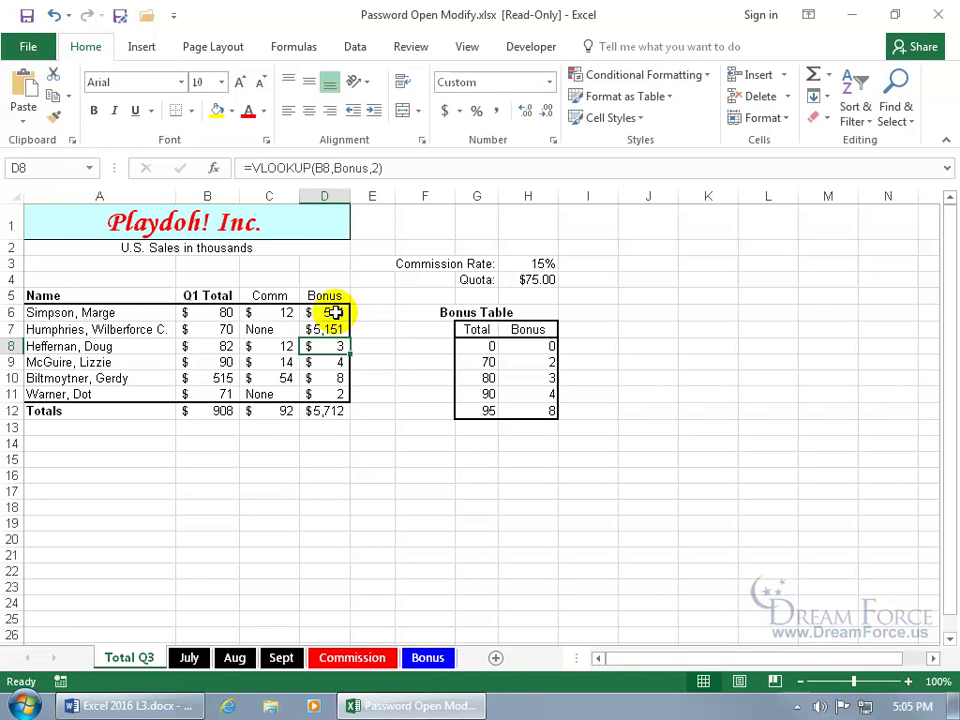
key("Delete")
left_click(365, 368)
left_click(365, 371)
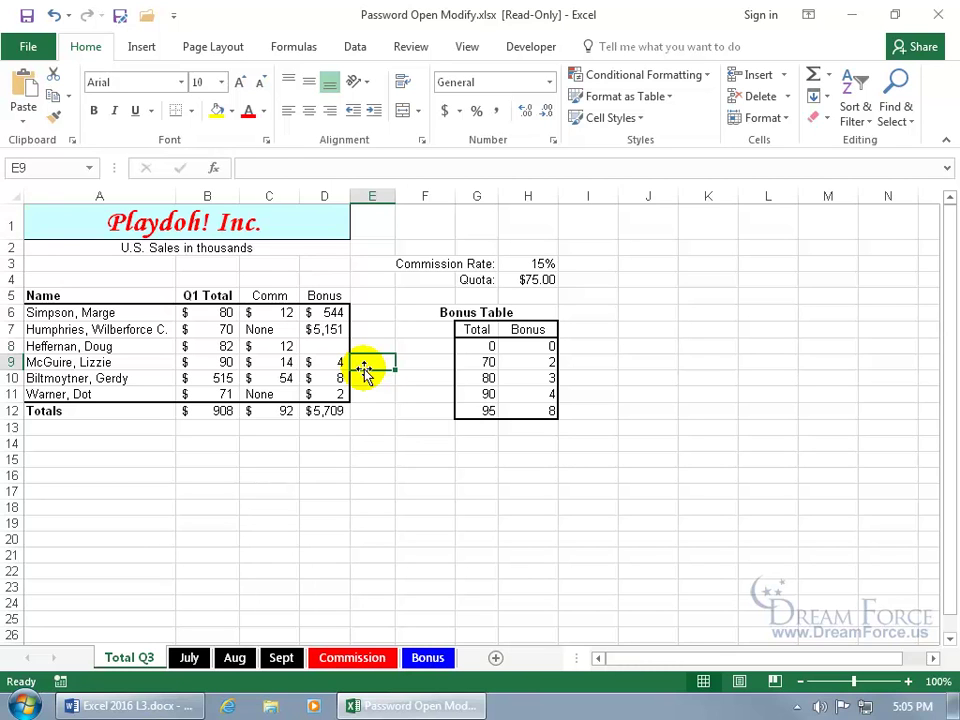
left_click(25, 15)
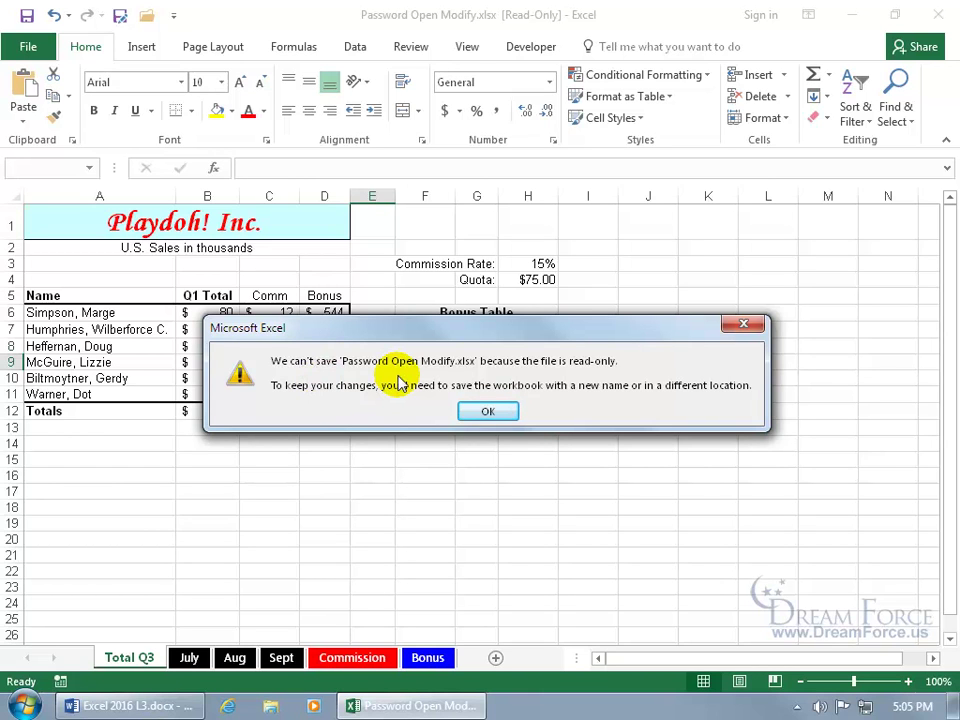
Step: Dismiss the read-only warning, save as Copy of Password Open Modify.xlsx, and close Excel
left_click(497, 412)
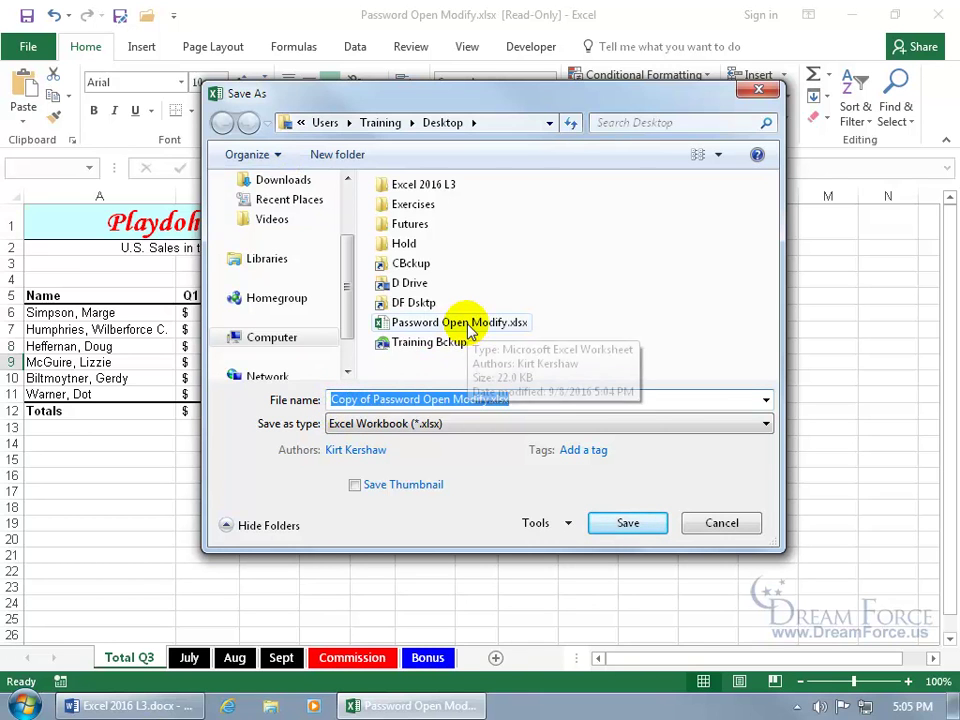
left_click(619, 530)
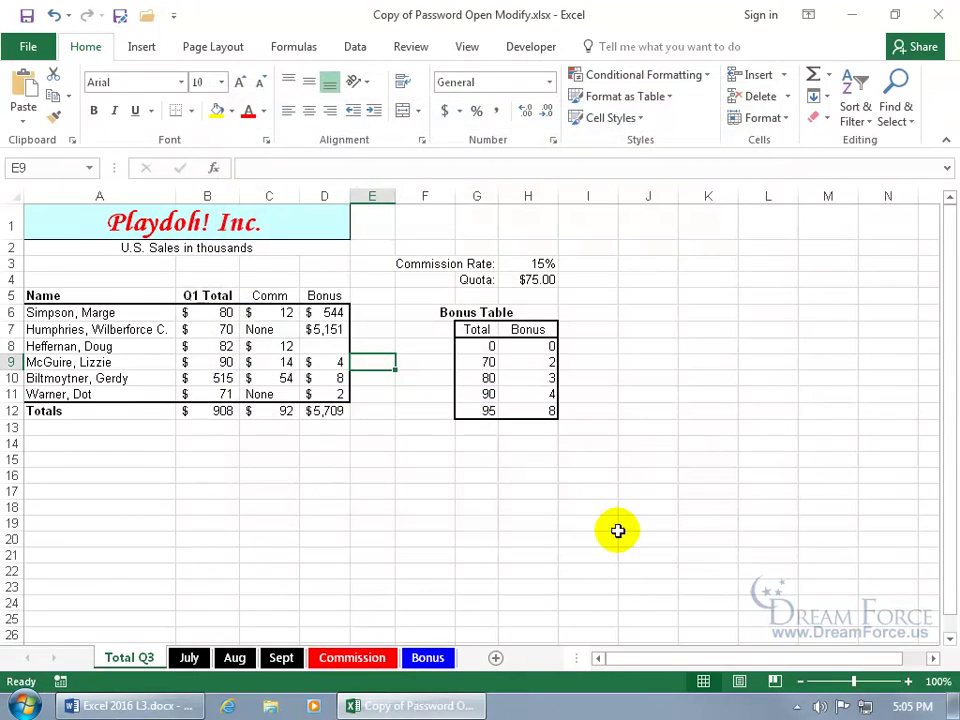
left_click(937, 16)
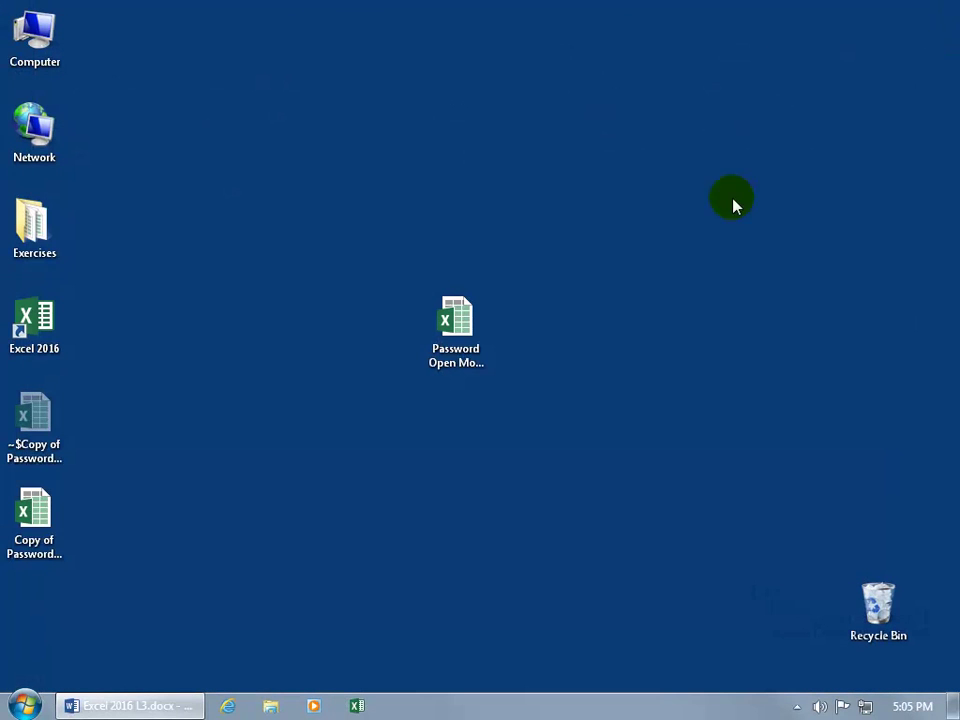
Step: Open Copy of Password Open Modify.xlsx from the desktop
left_click(34, 515)
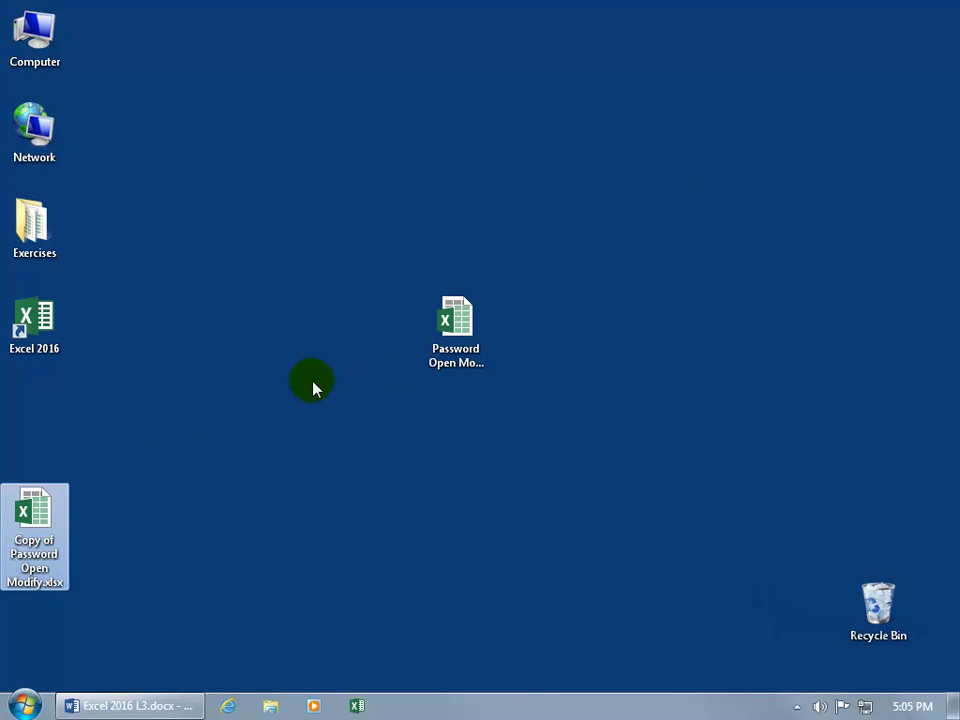
double_click(34, 510)
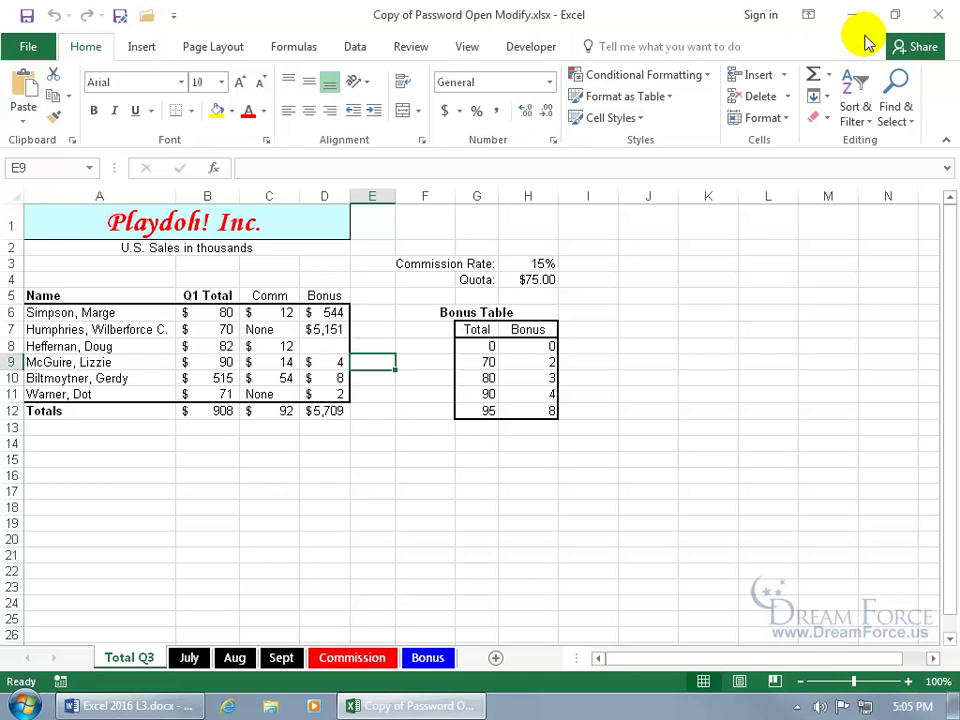
Step: Close the copy, reopen Password Open Modify.xlsx using its modify password, then bring up Save As
left_click(938, 14)
double_click(456, 320)
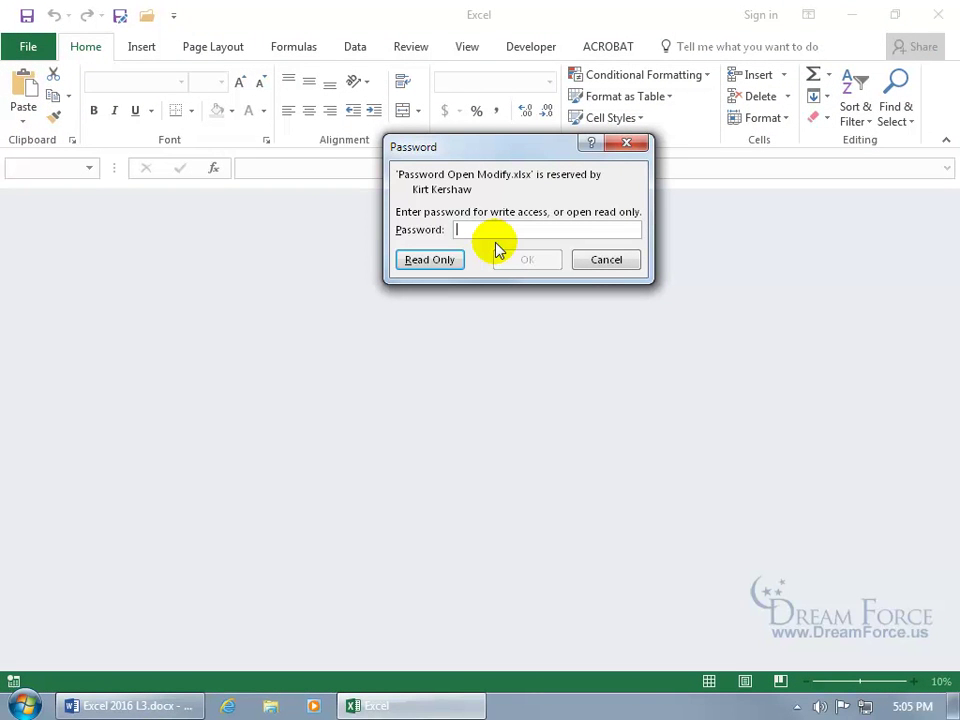
type("p")
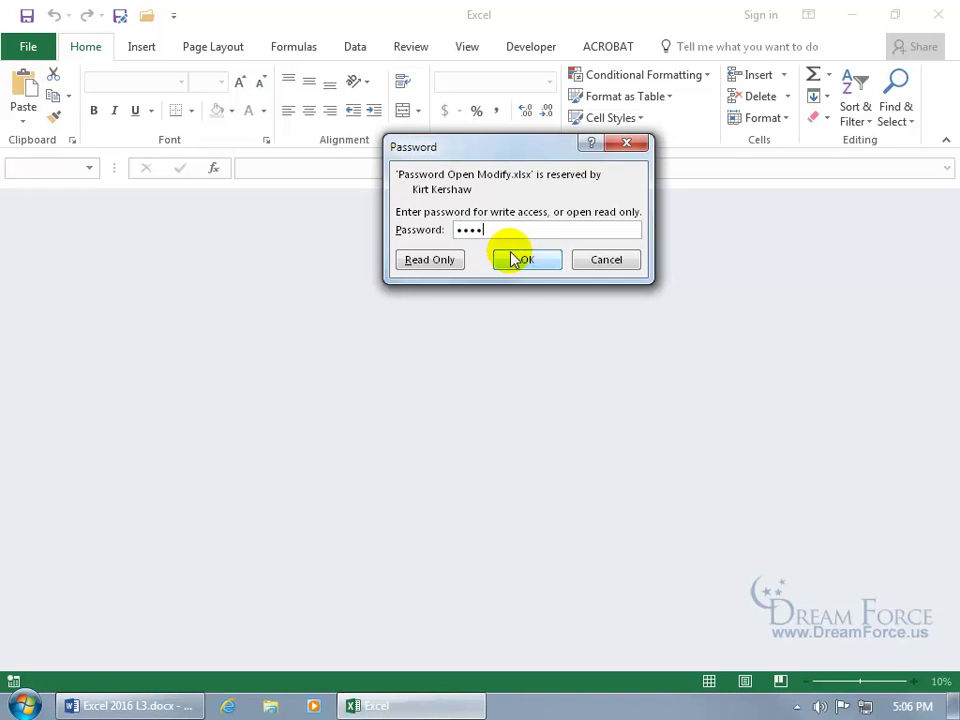
left_click(516, 258)
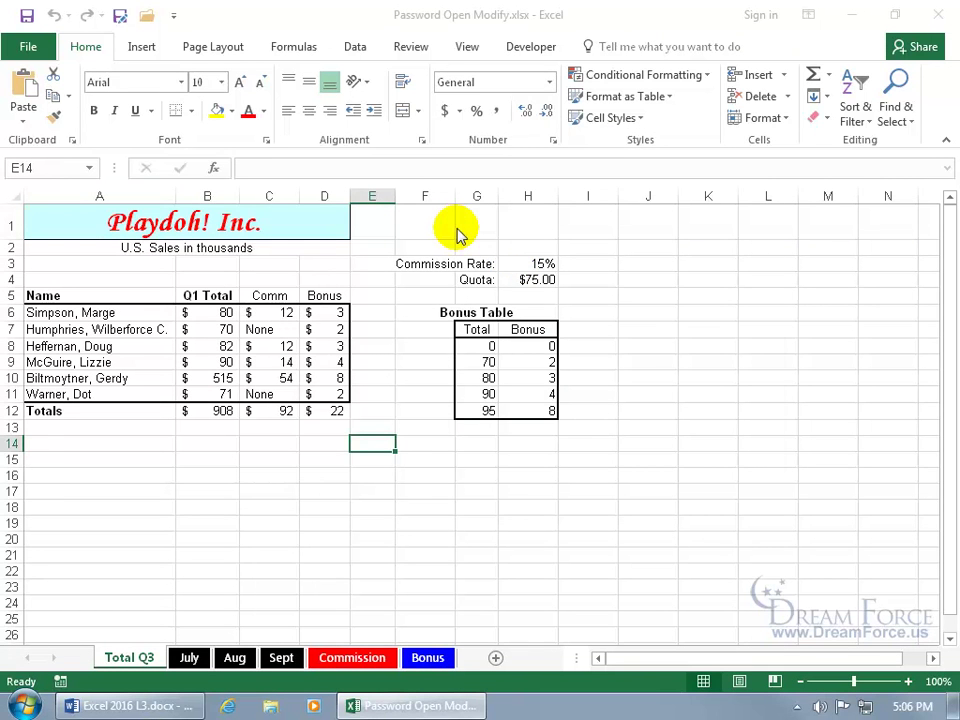
key("F12")
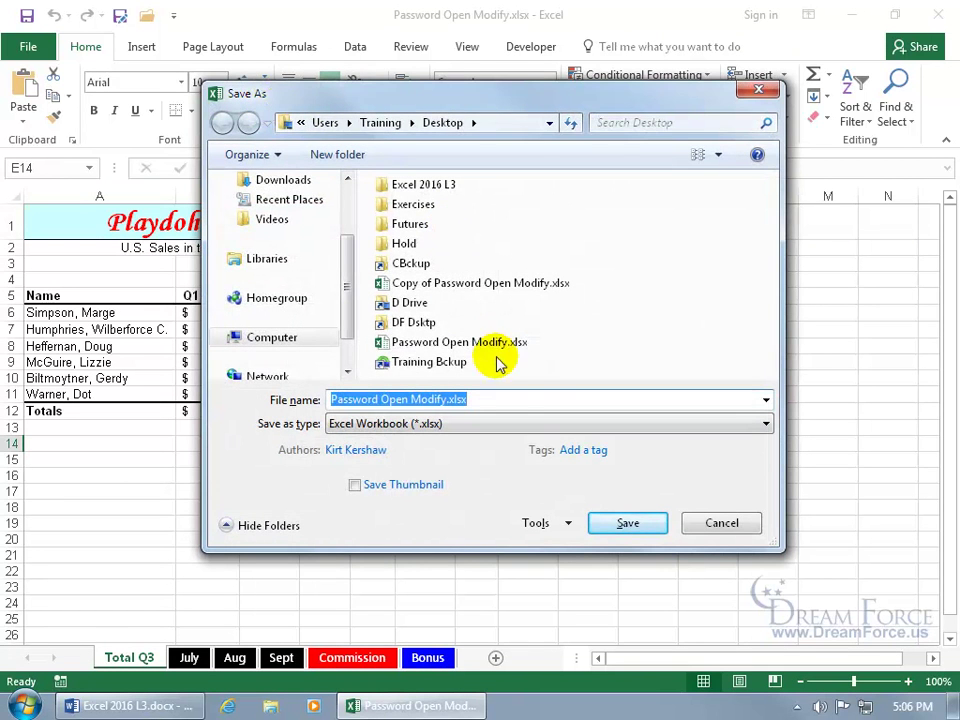
Step: Open General Options from the Save As Tools menu and clear the existing modify password
left_click(537, 523)
left_click(575, 588)
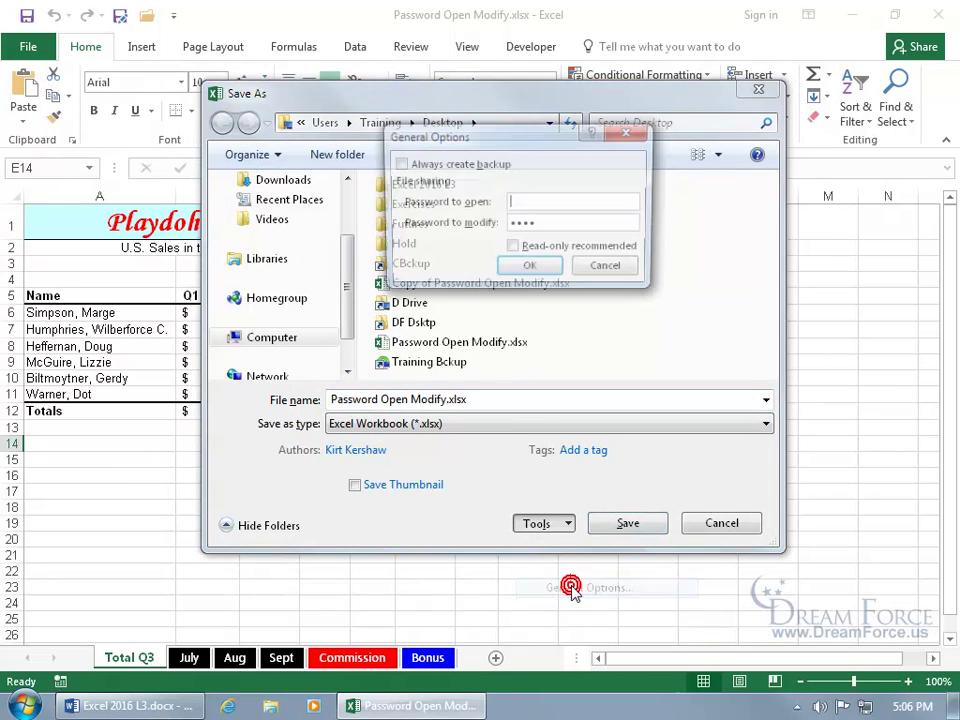
key("Tab")
type("****")
key("BackSpace")
key("BackSpace")
key("BackSpace")
key("BackSpace")
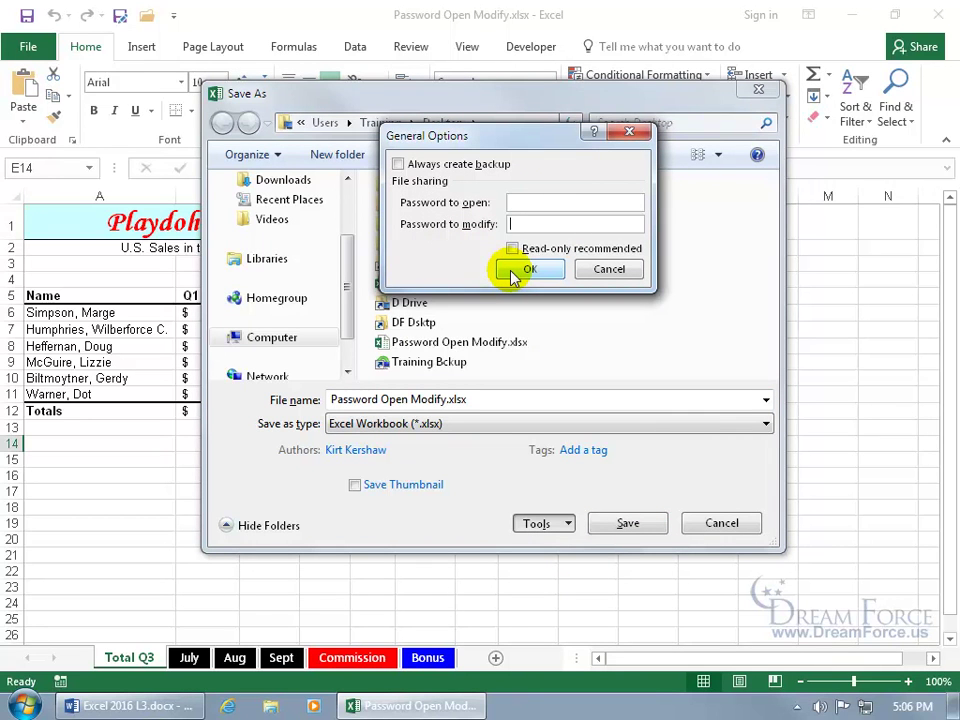
Step: Set a new password to open and password to modify, re-entering both to confirm
left_click(534, 204)
type("••••")
key("Tab")
type("••••")
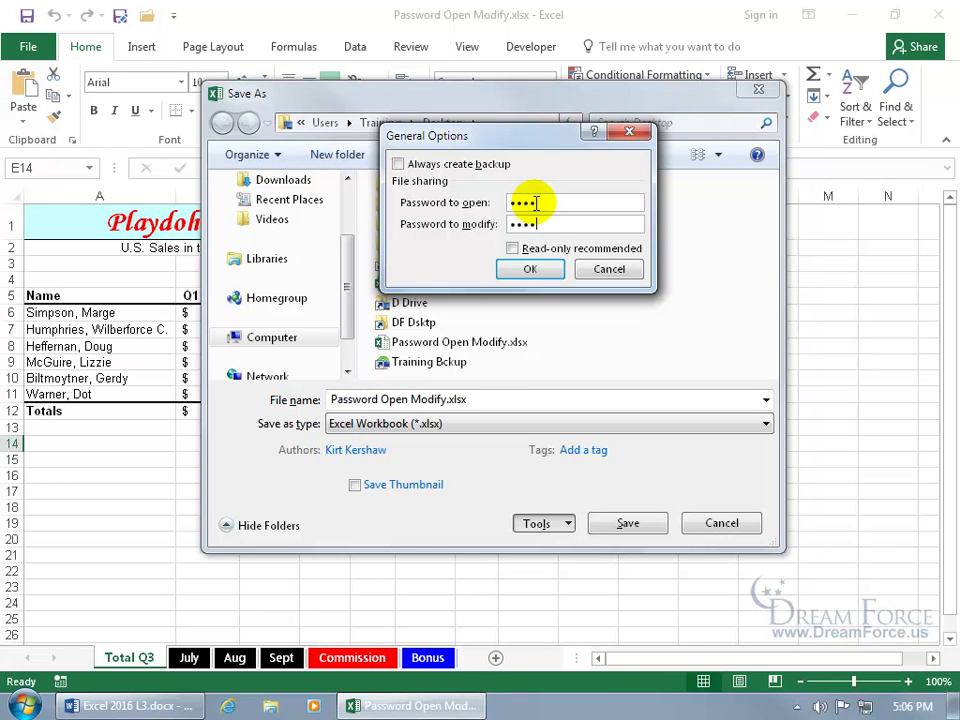
left_click(533, 268)
type("••••")
left_click(537, 276)
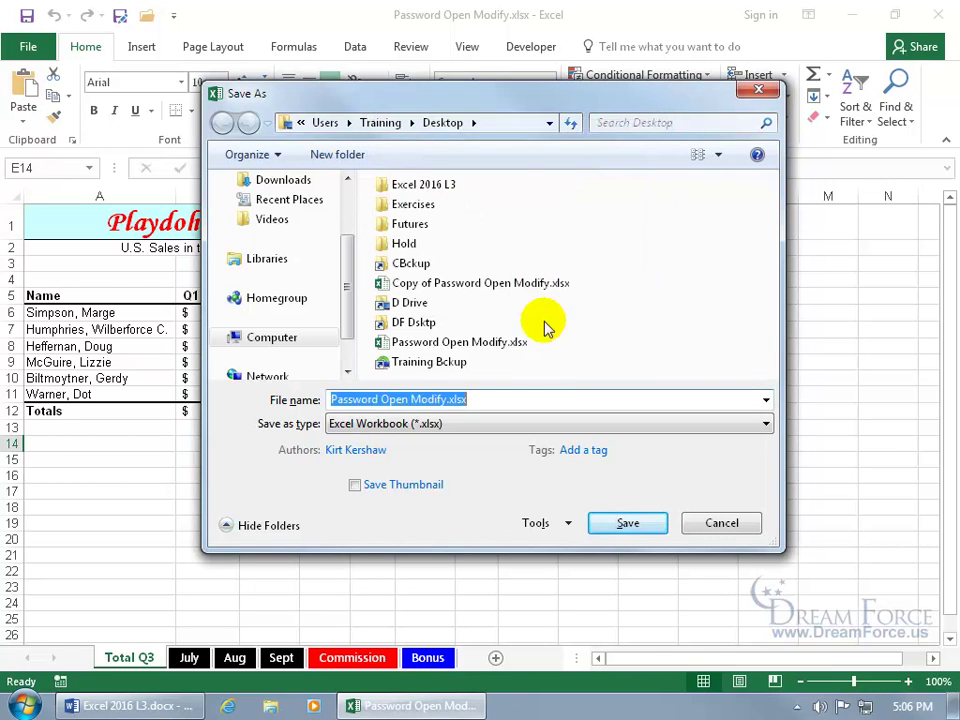
Step: Save over the existing Password Open Modify.xlsx and close the workbook
left_click(628, 524)
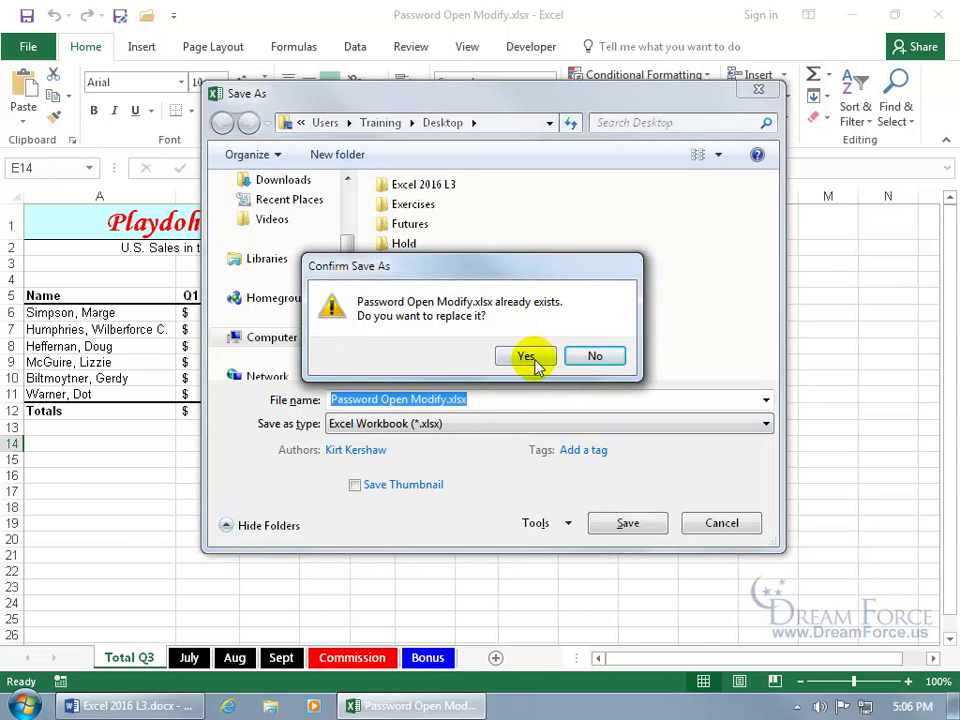
left_click(530, 357)
left_click(938, 14)
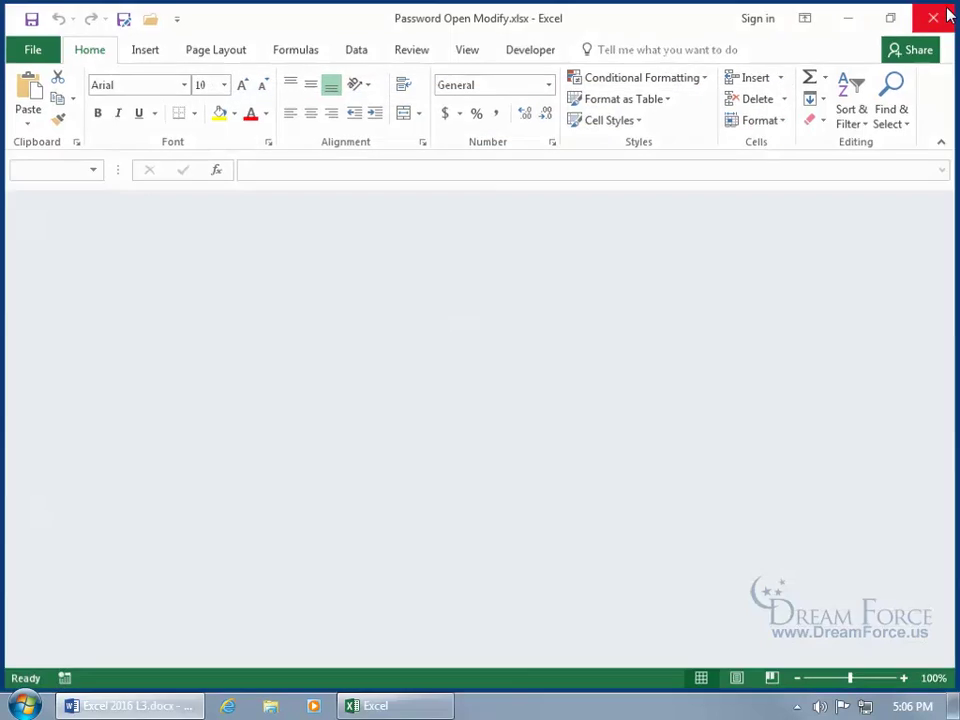
Step: Open Password Open Modify.xlsx from the desktop, supplying the open and modify passwords, then open Save As
double_click(455, 341)
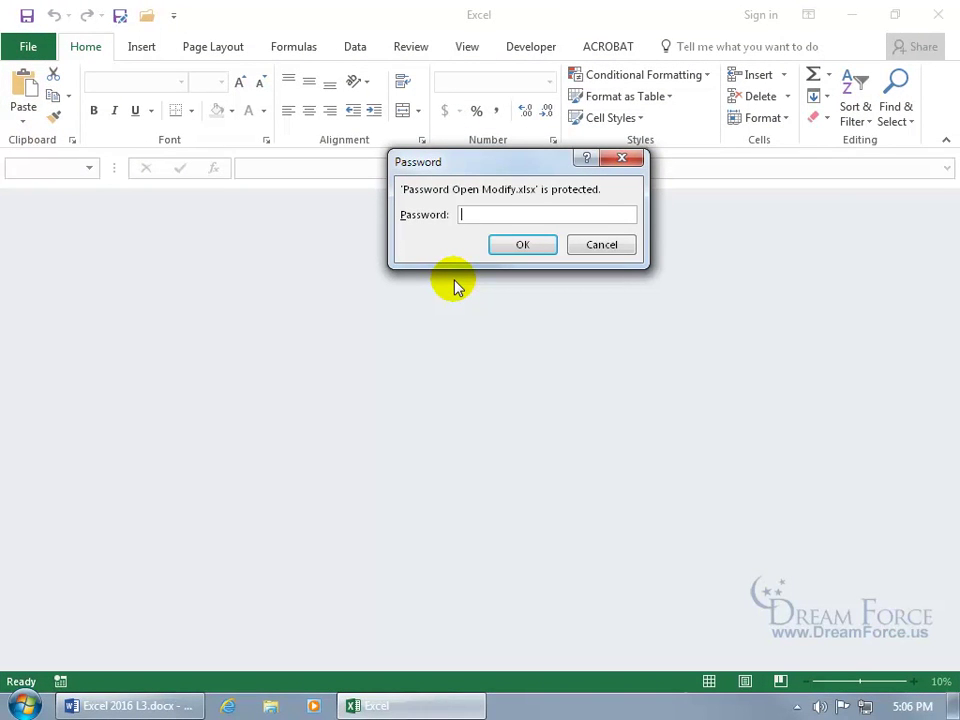
type("1234")
key("Return")
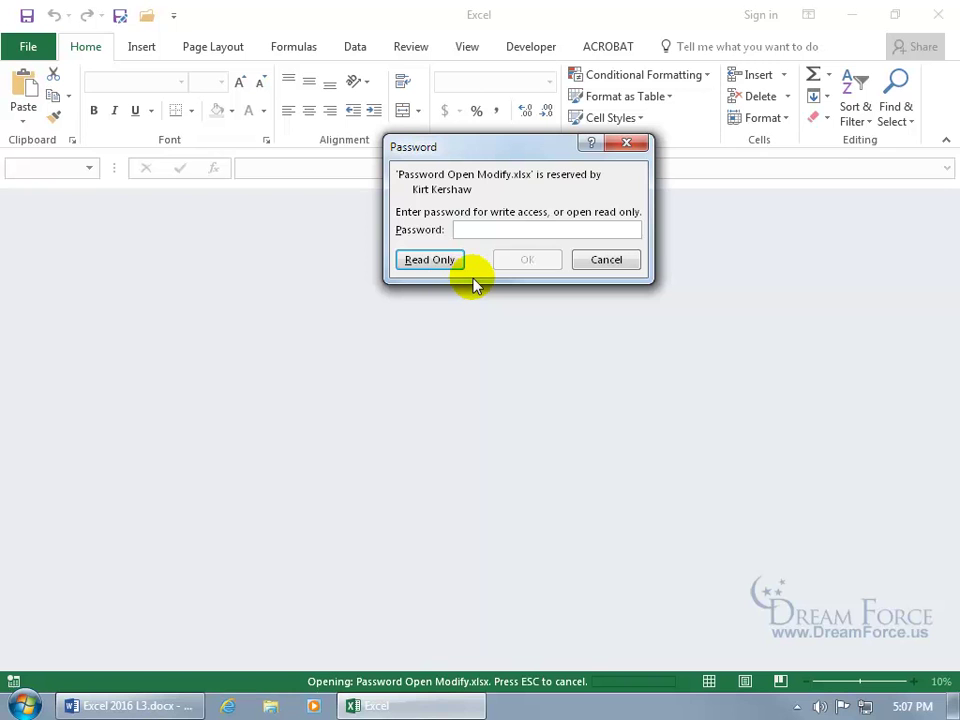
type("1234")
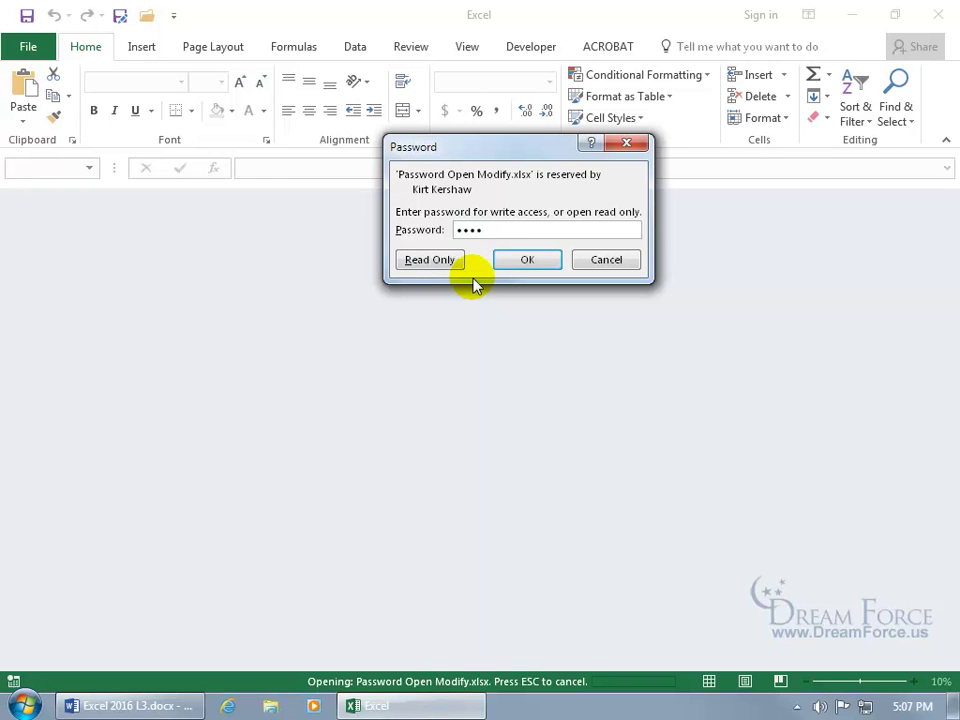
key("Return")
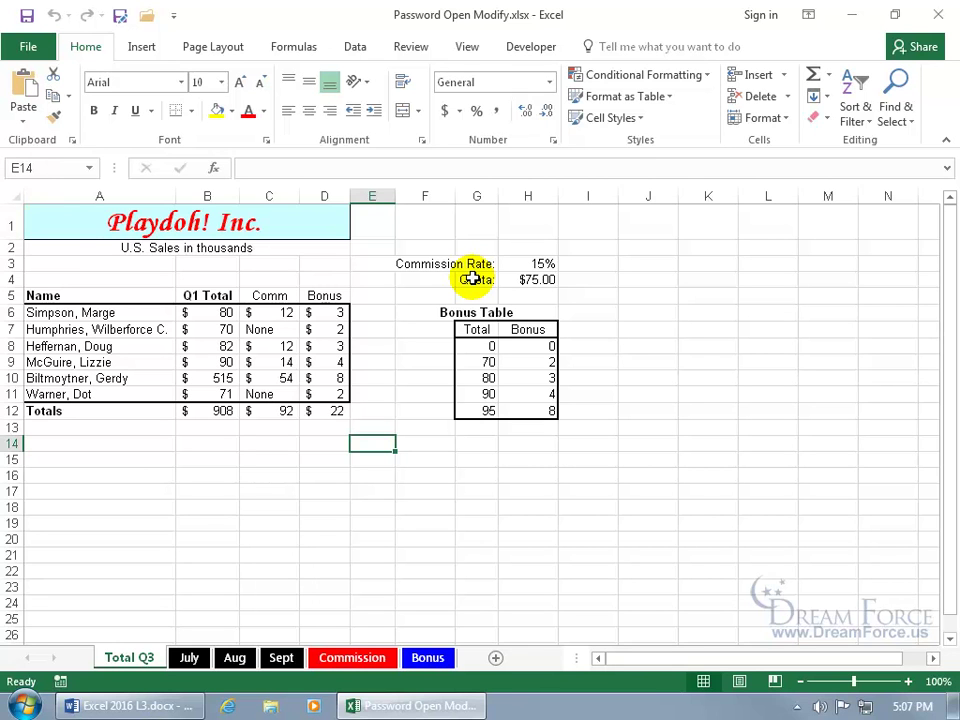
key("F12")
left_click(548, 523)
left_click(588, 588)
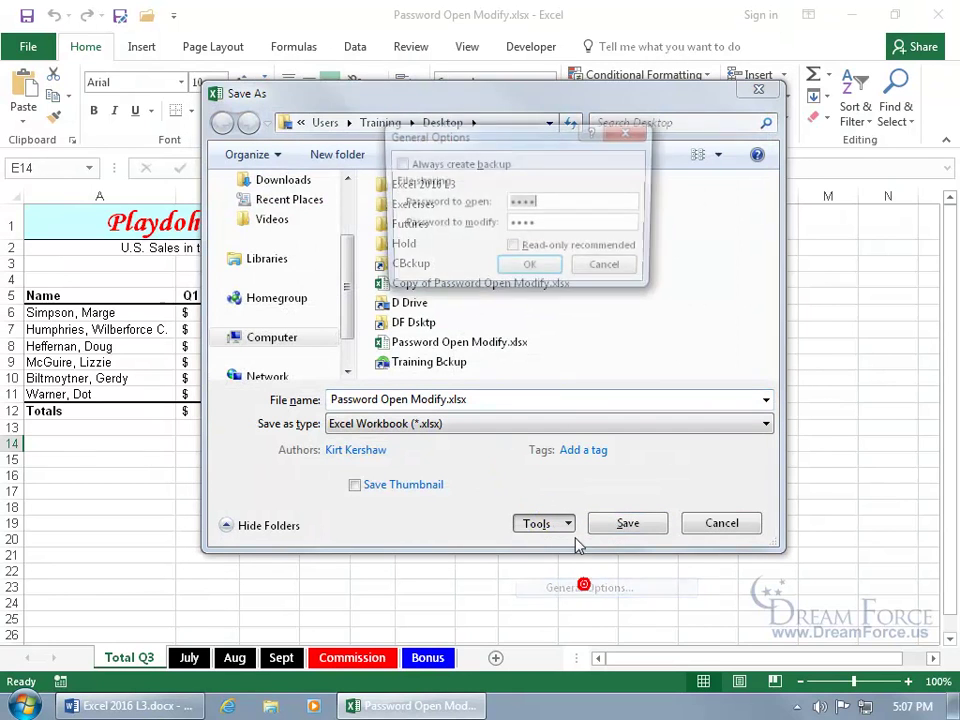
double_click(585, 204)
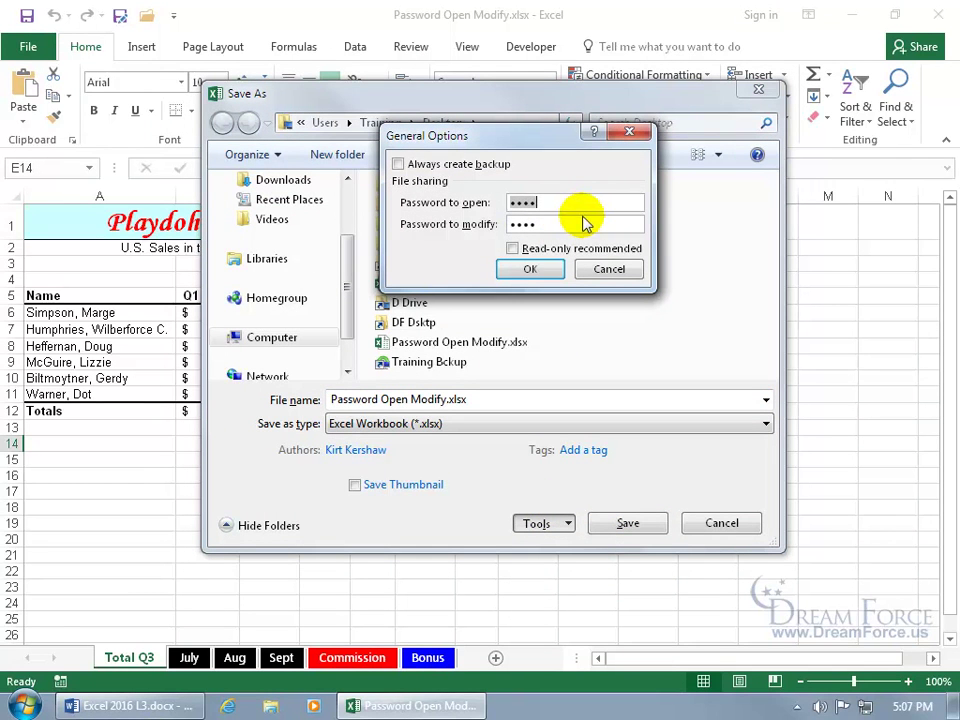
key("BackSpace")
double_click(557, 223)
key("BackSpace")
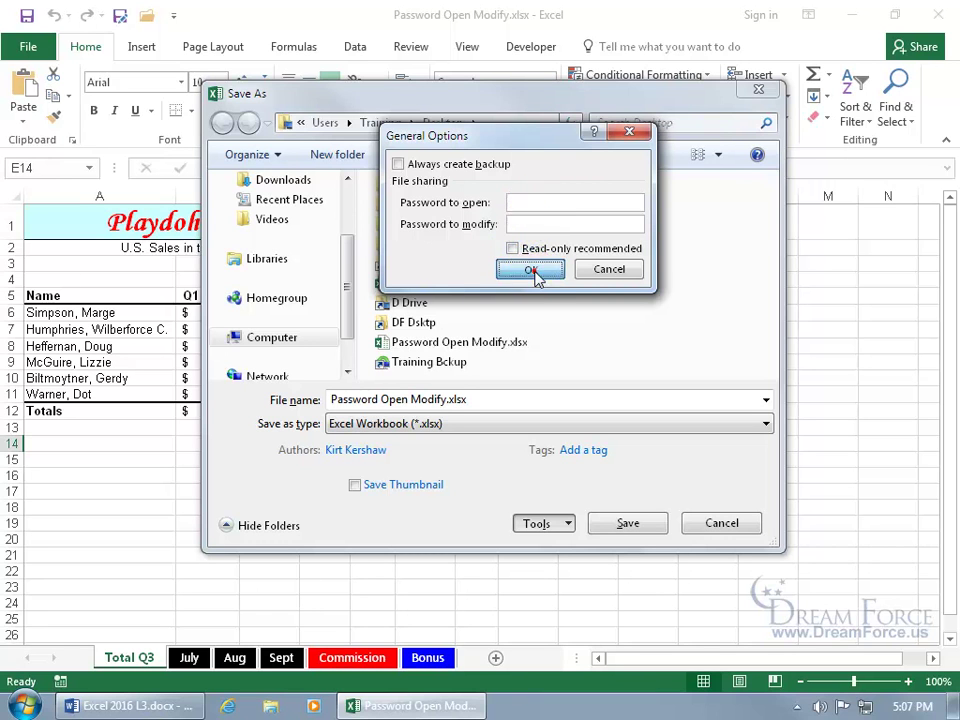
left_click(532, 270)
left_click(624, 525)
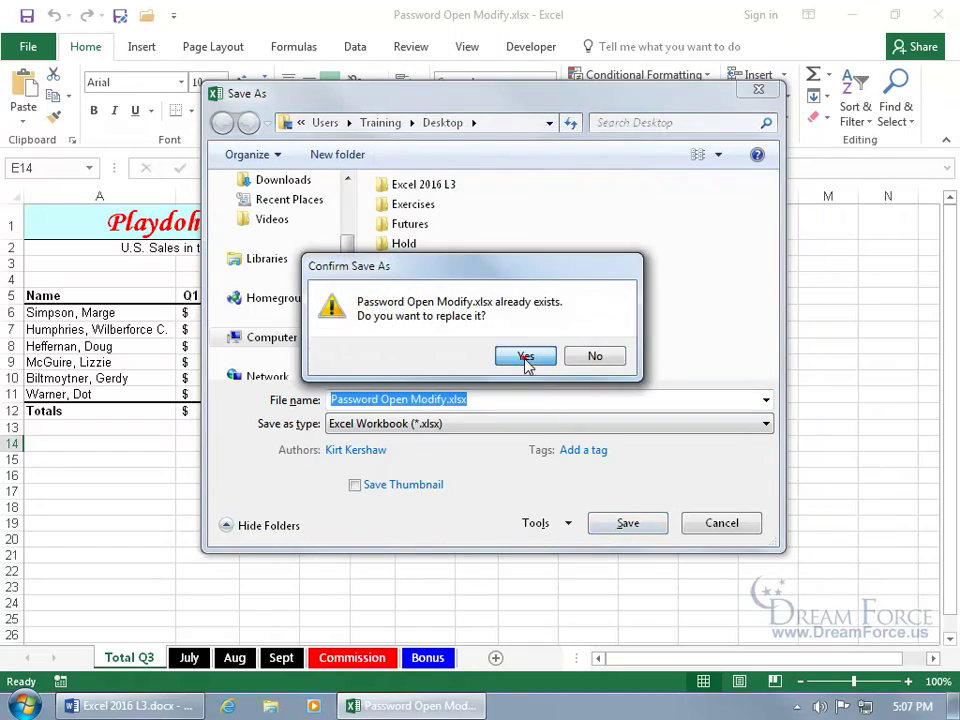
left_click(529, 357)
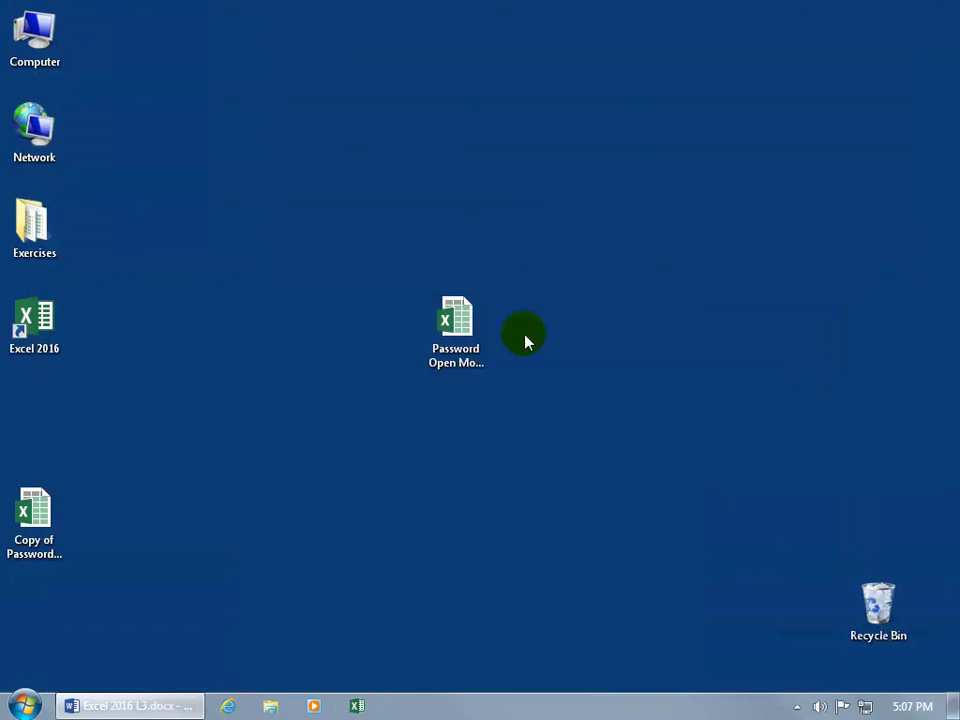
double_click(468, 328)
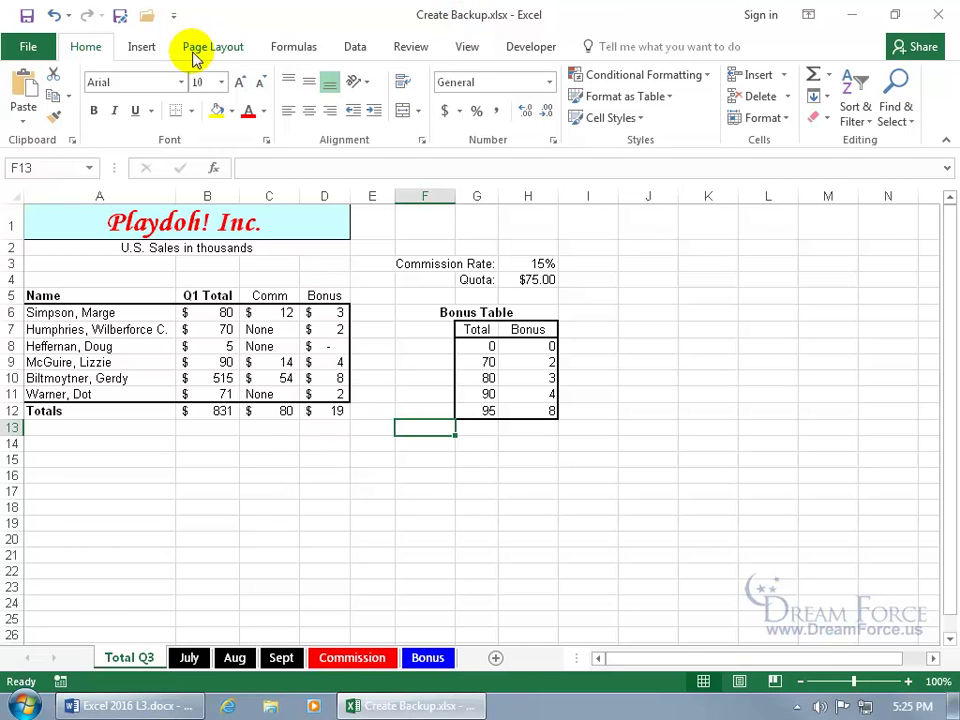
Step: Turn on Always create backup in General Options, save over Create Backup.xlsx, and close Excel
left_click(120, 20)
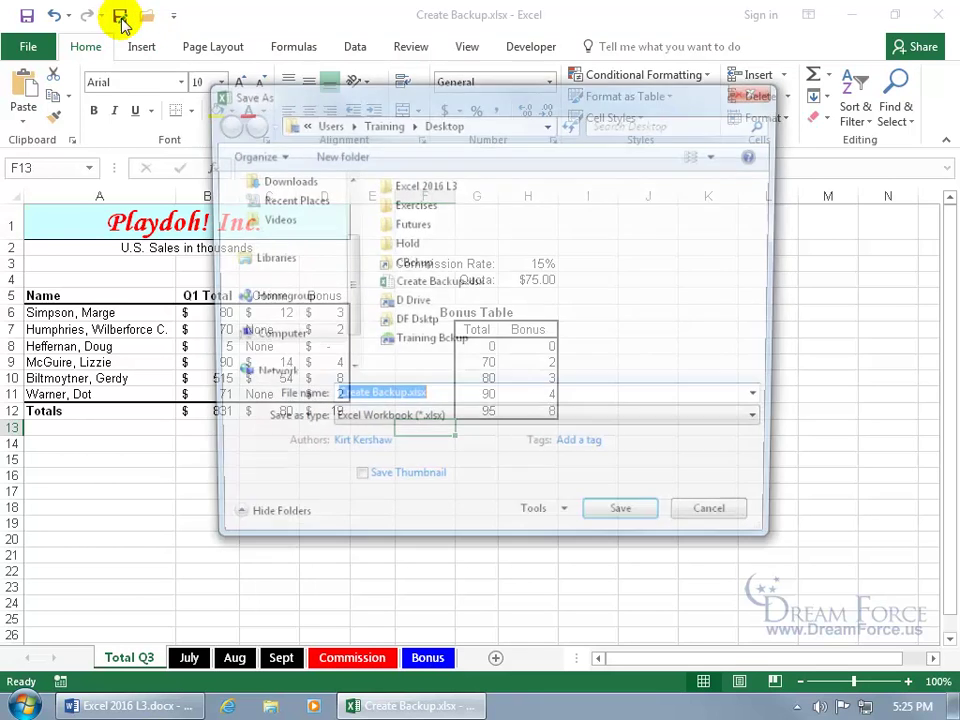
left_click(570, 524)
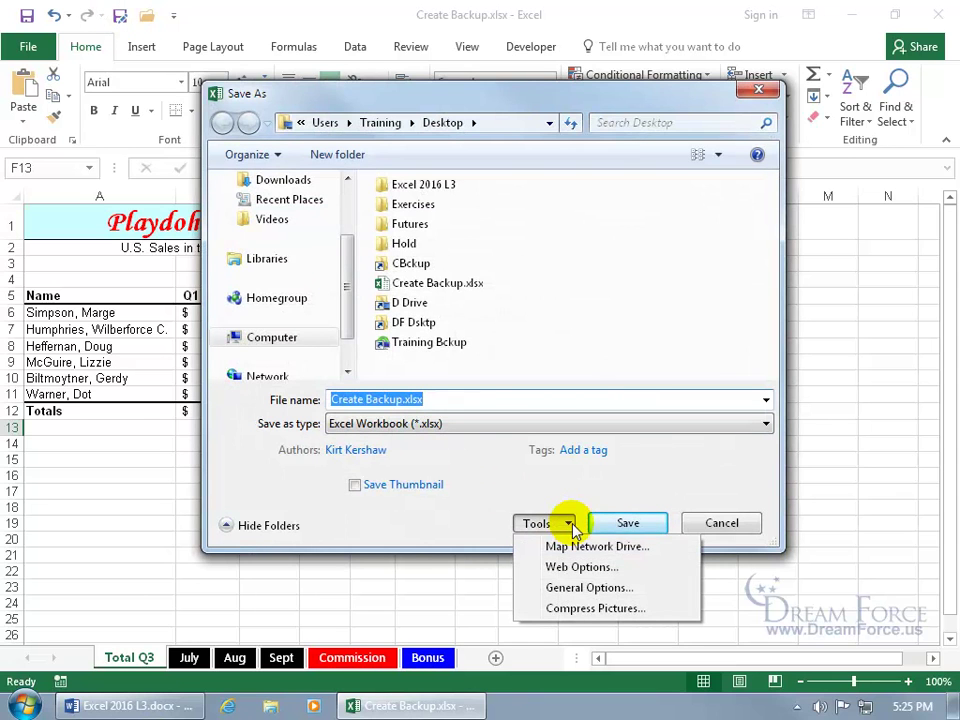
left_click(584, 590)
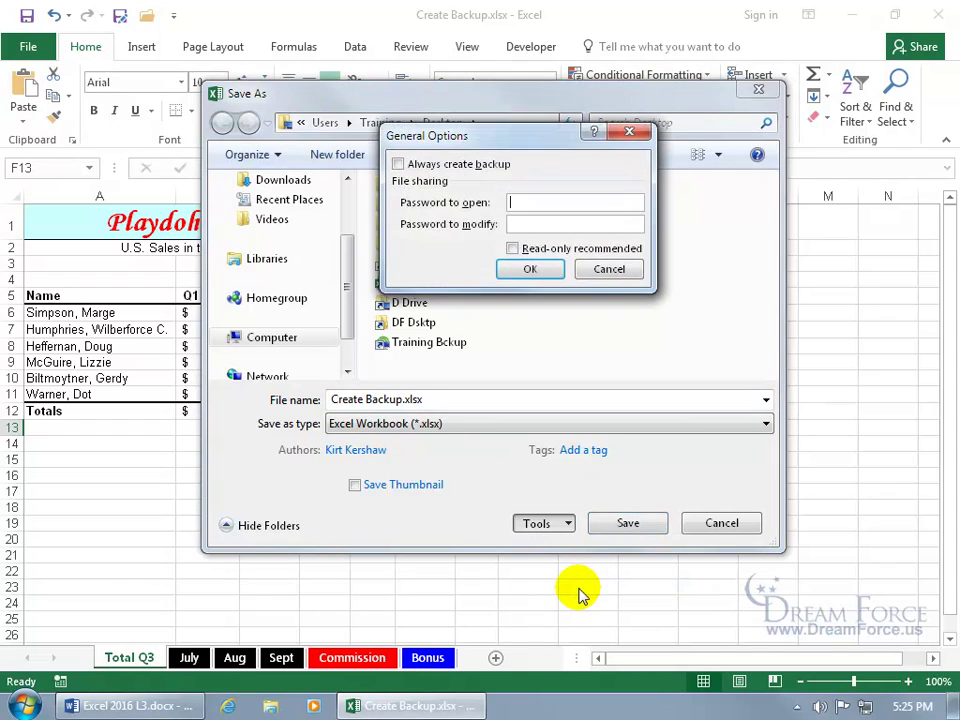
left_click(398, 164)
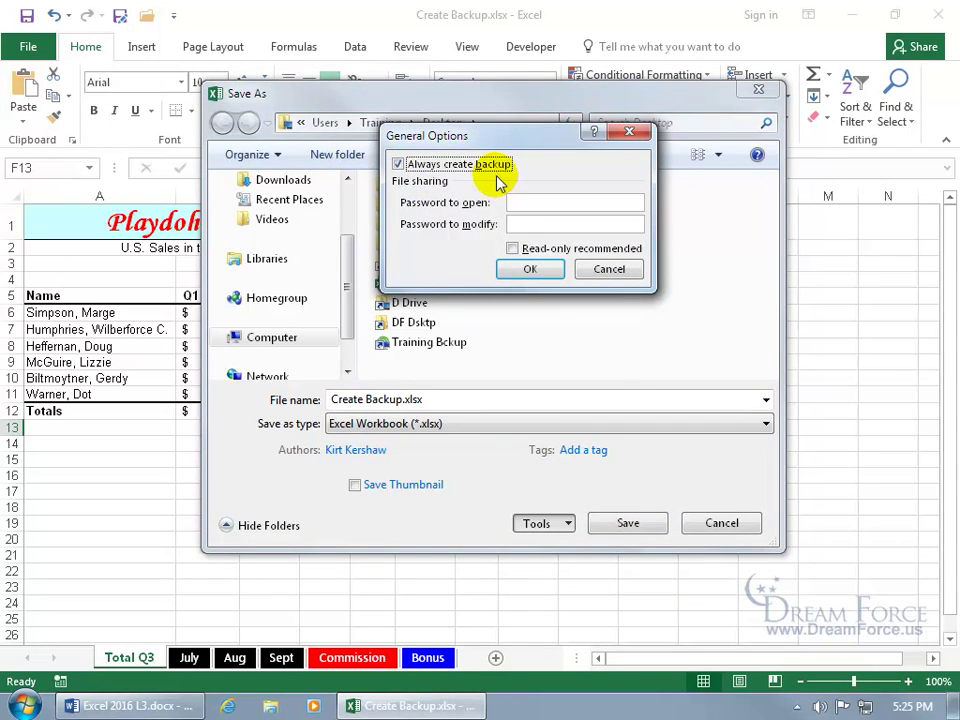
left_click(530, 269)
left_click(622, 521)
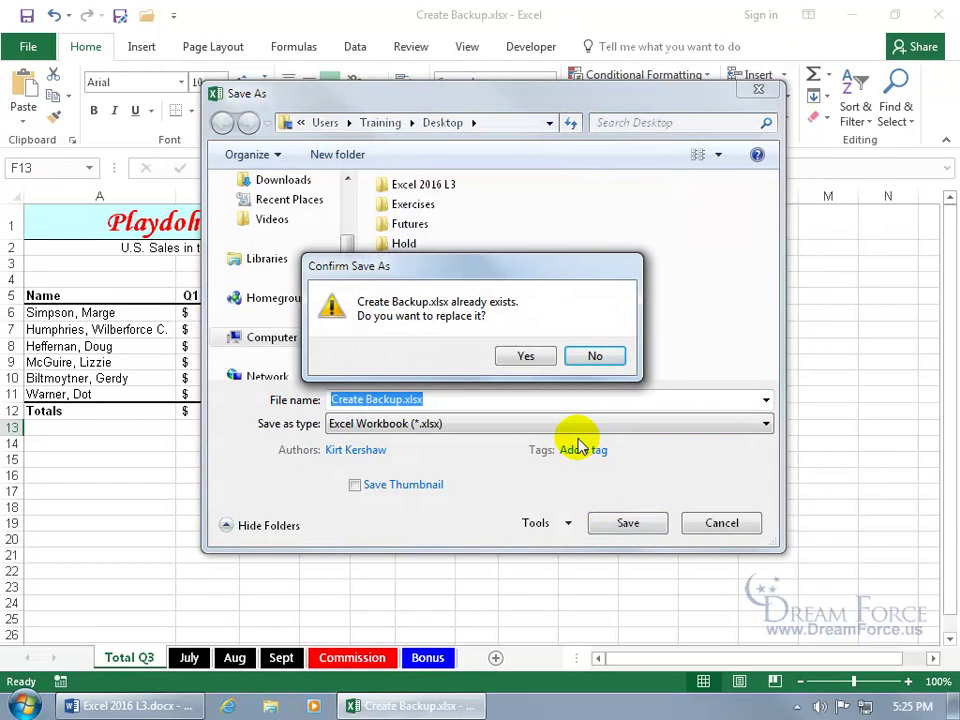
left_click(510, 358)
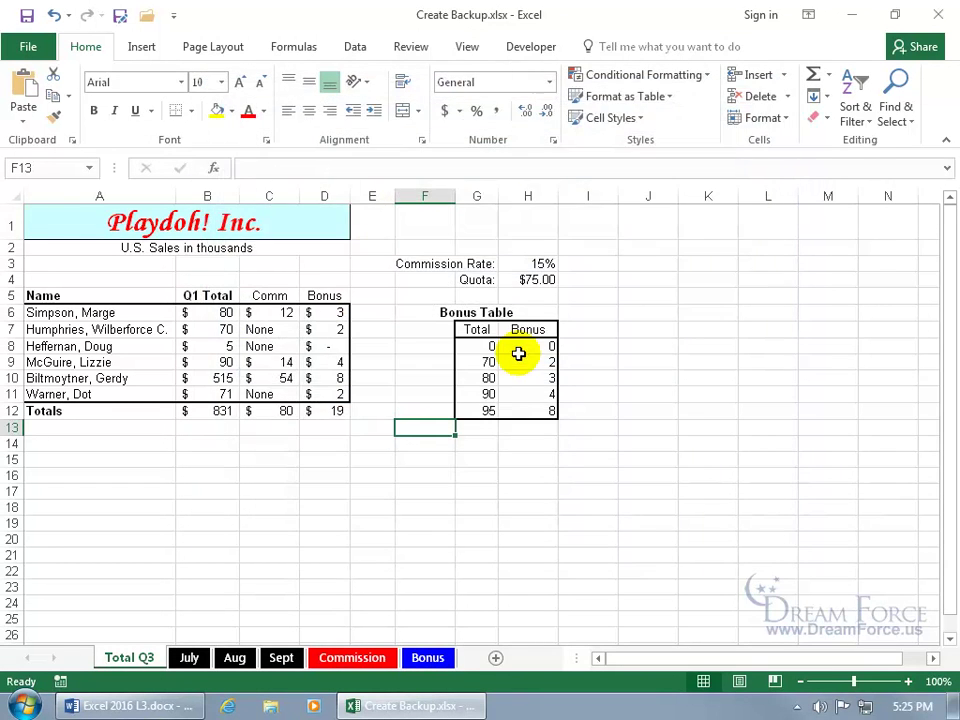
left_click(938, 14)
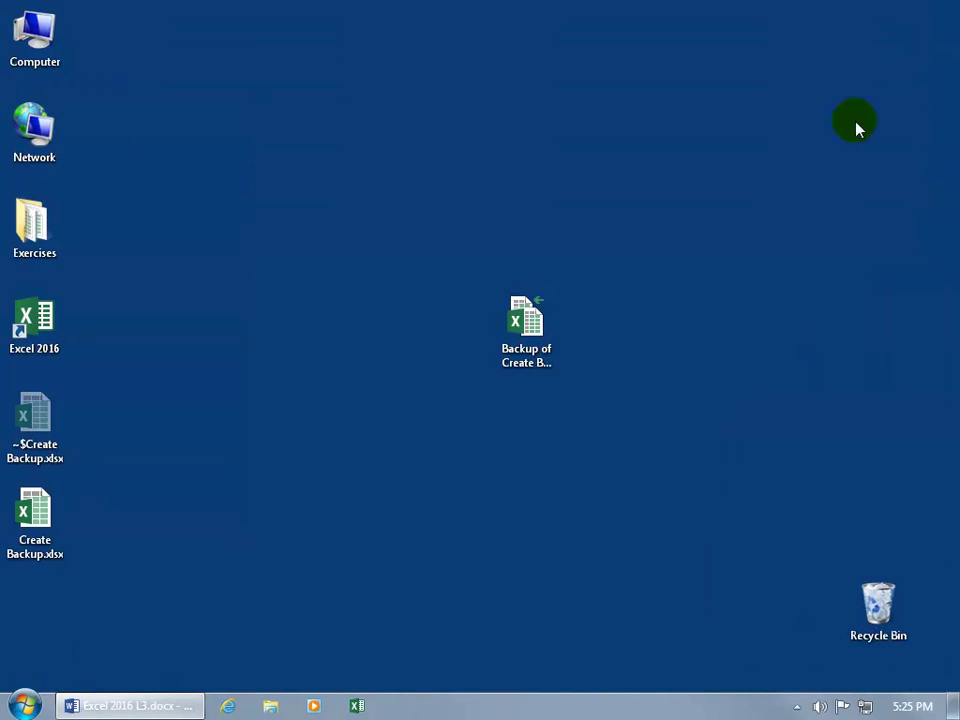
left_click(537, 356)
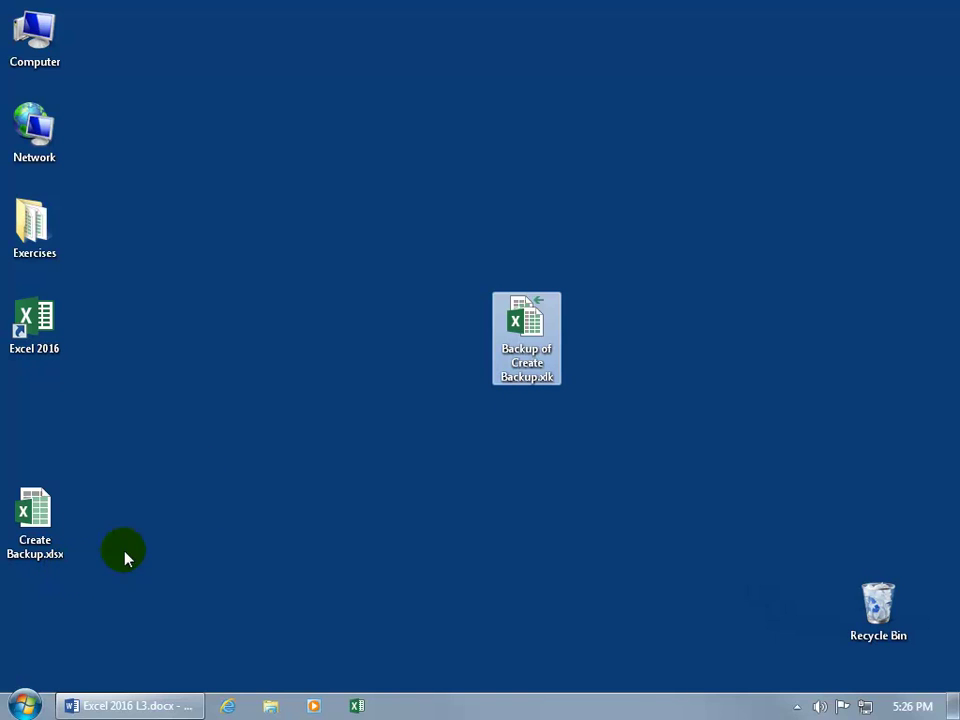
double_click(529, 346)
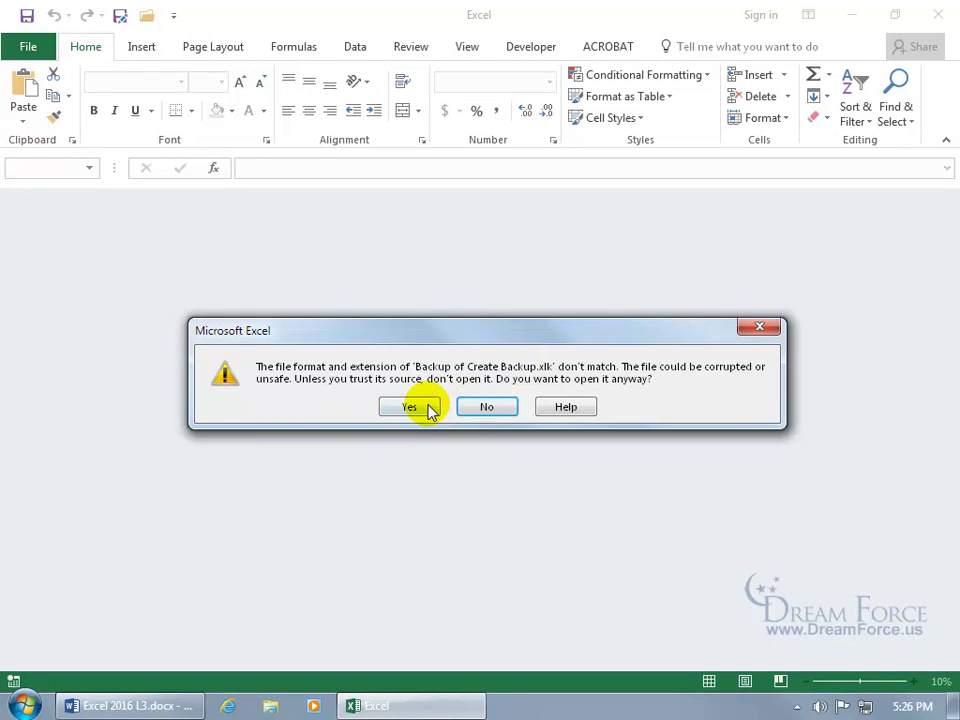
left_click(412, 408)
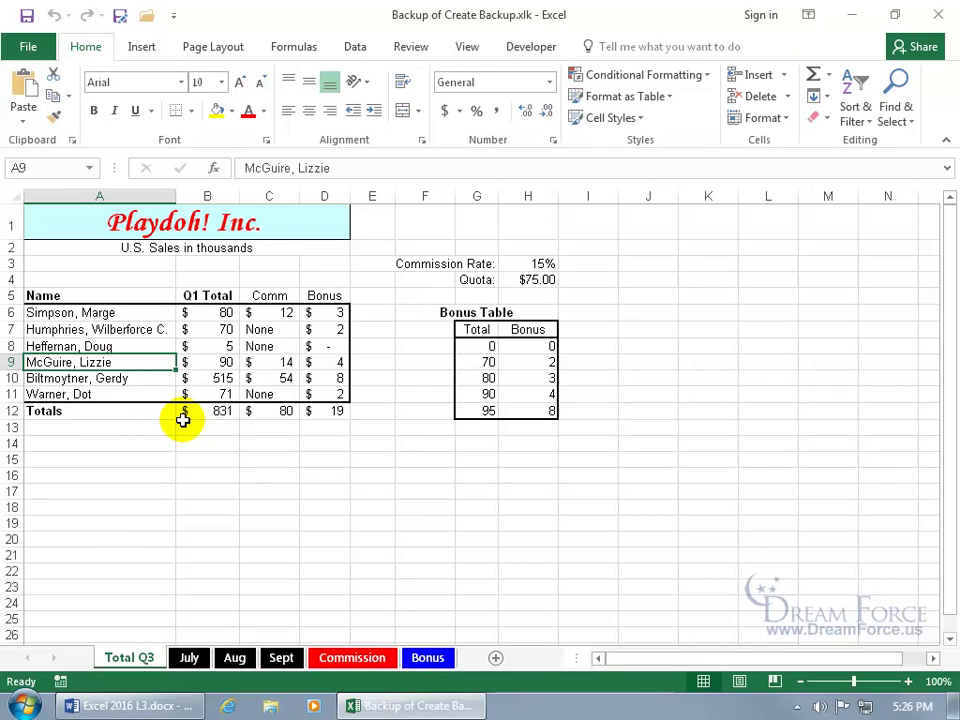
left_click(938, 14)
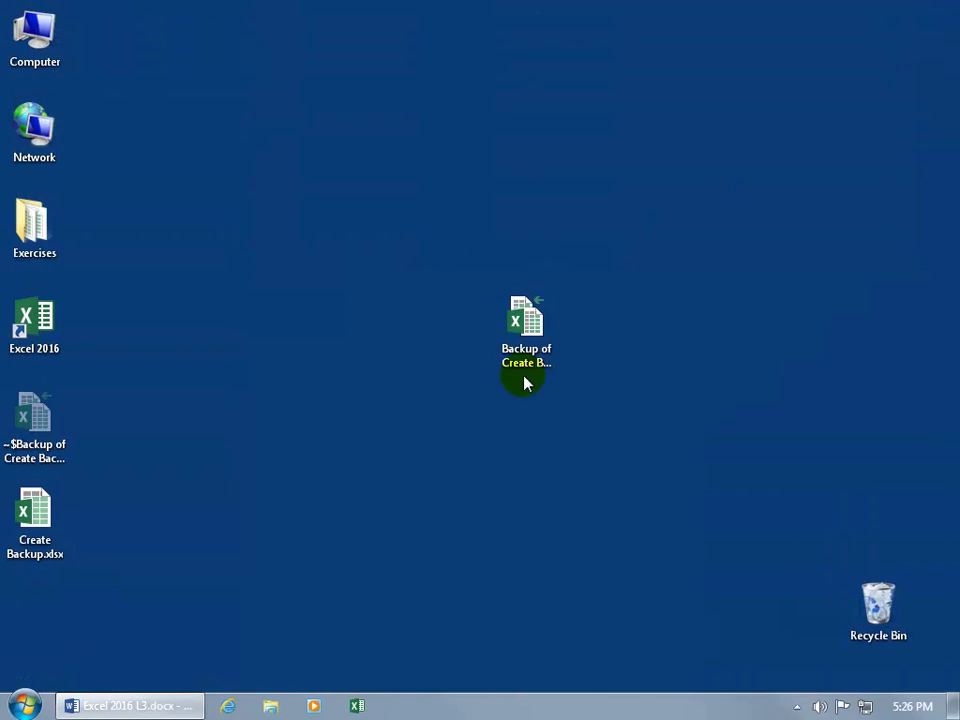
Step: Open Create Backup.xlsx, append 'ies' to the name in cell A8, and close Excel
double_click(33, 519)
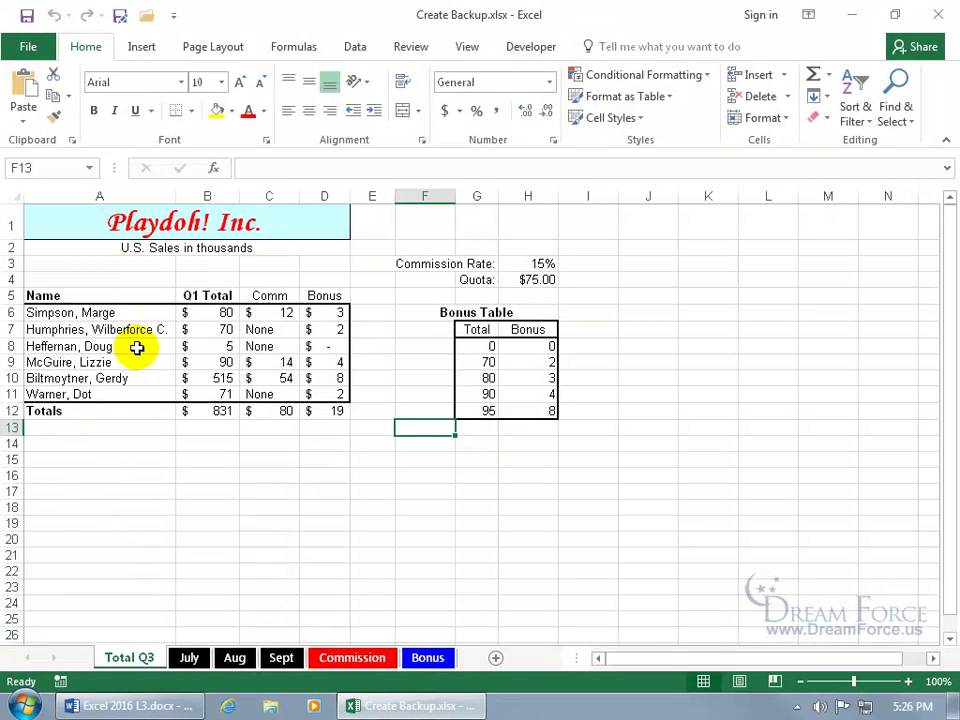
left_click(138, 346)
double_click(138, 346)
type("ies")
key("Return")
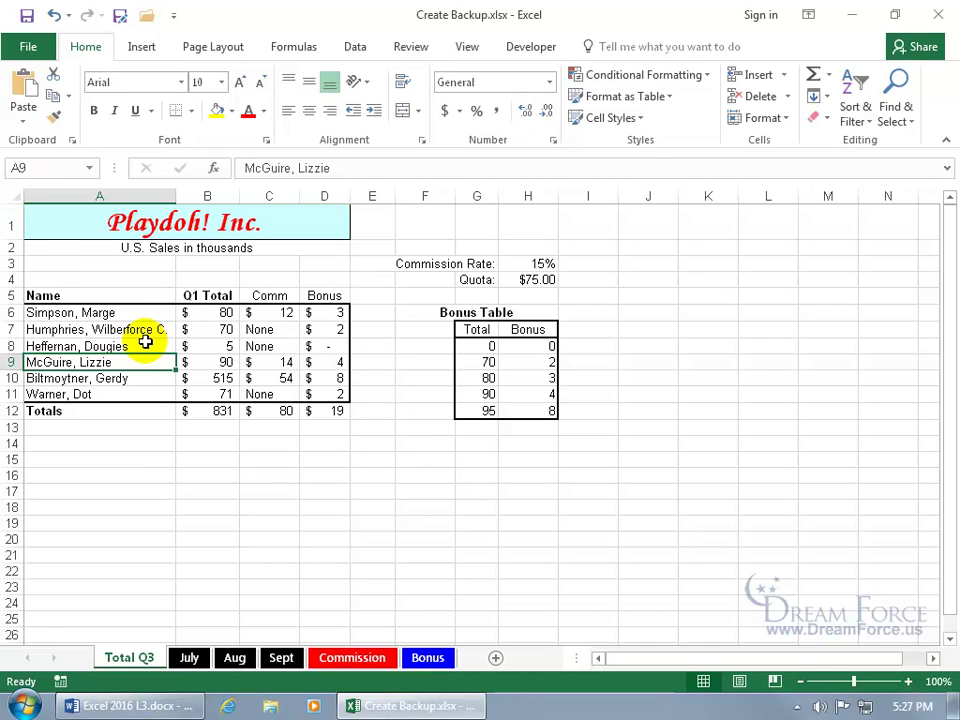
left_click(938, 15)
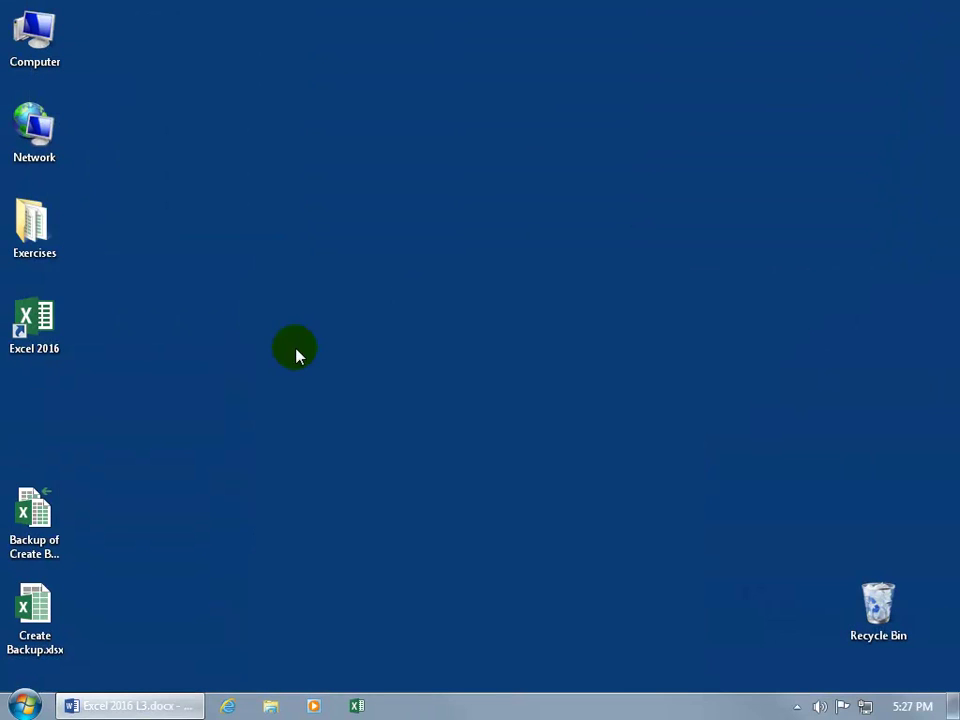
left_click(55, 540)
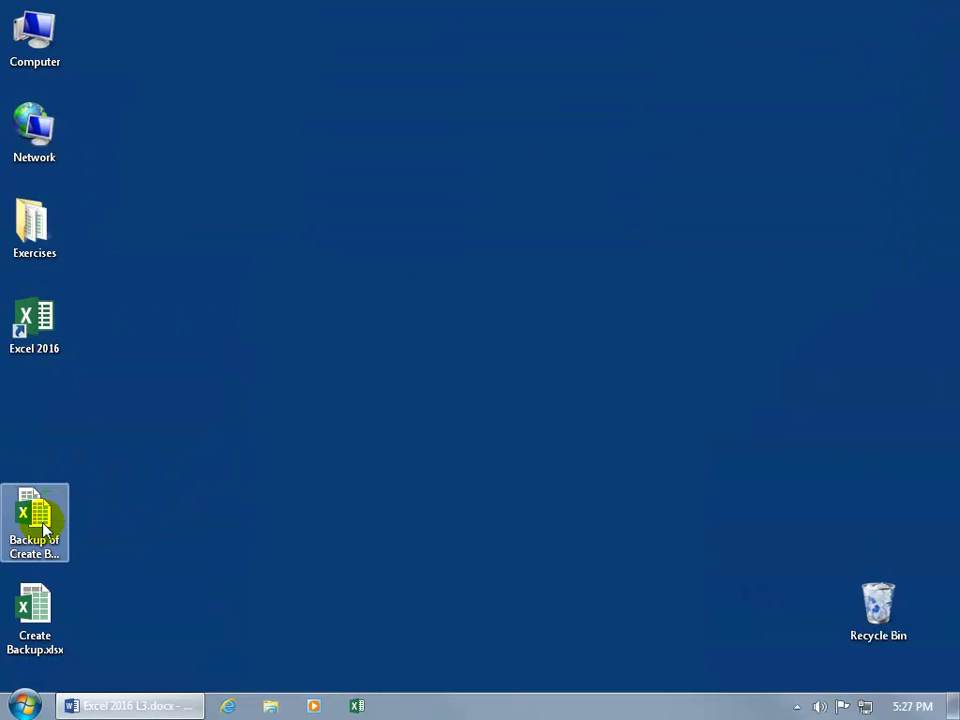
double_click(44, 528)
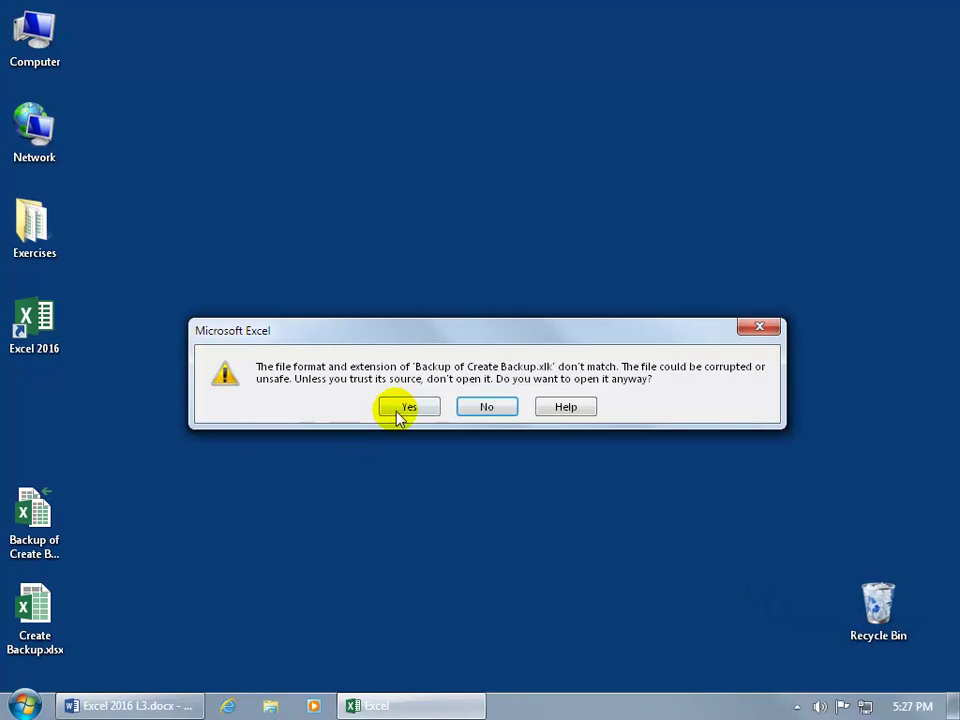
left_click(398, 414)
left_click(408, 705)
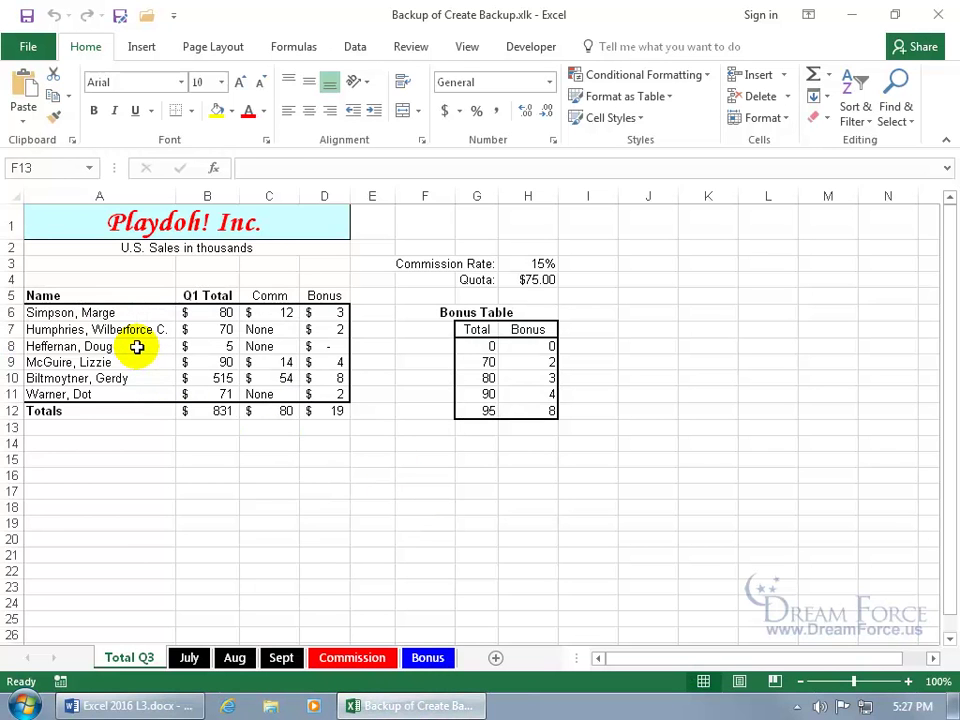
left_click(938, 14)
left_click(55, 608)
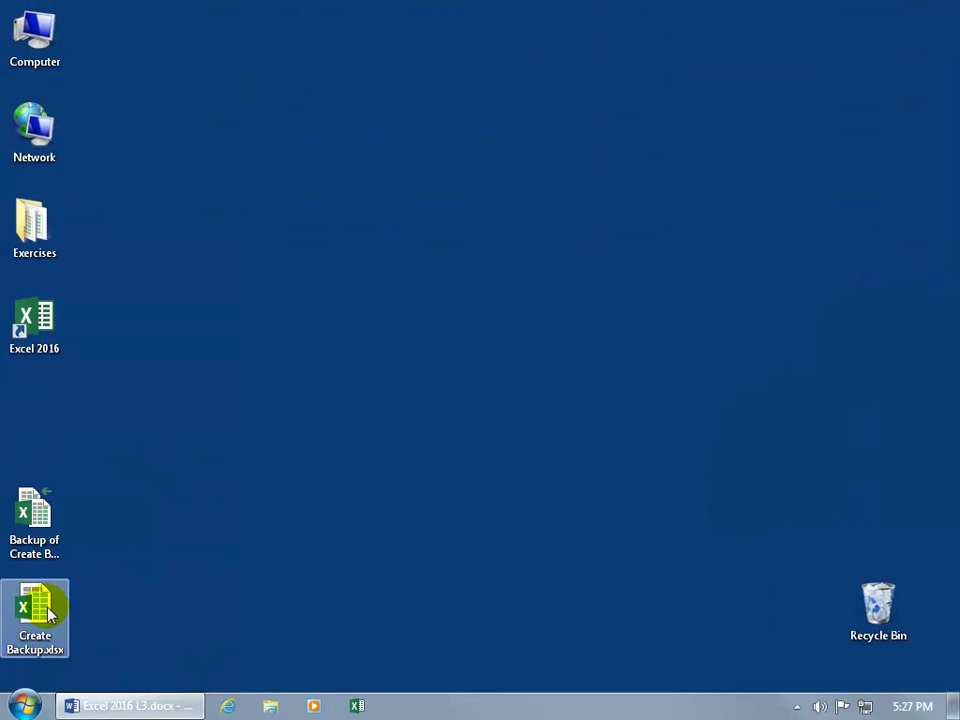
Step: Open Create Backup.xlsx and replace the last two letters of the A8 name with 's'
double_click(50, 612)
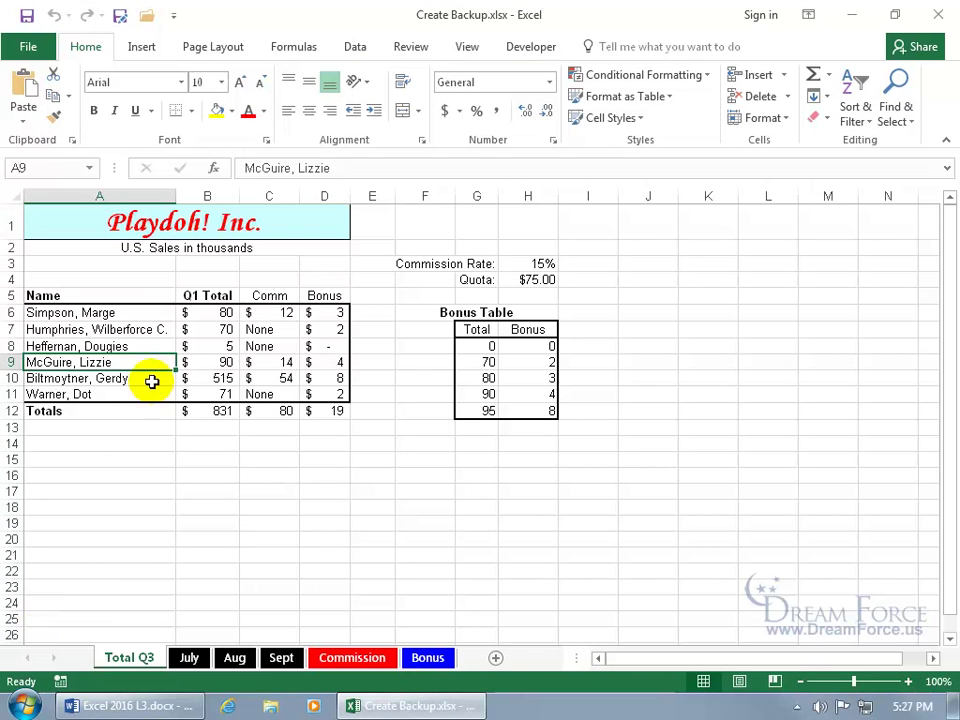
left_click(150, 347)
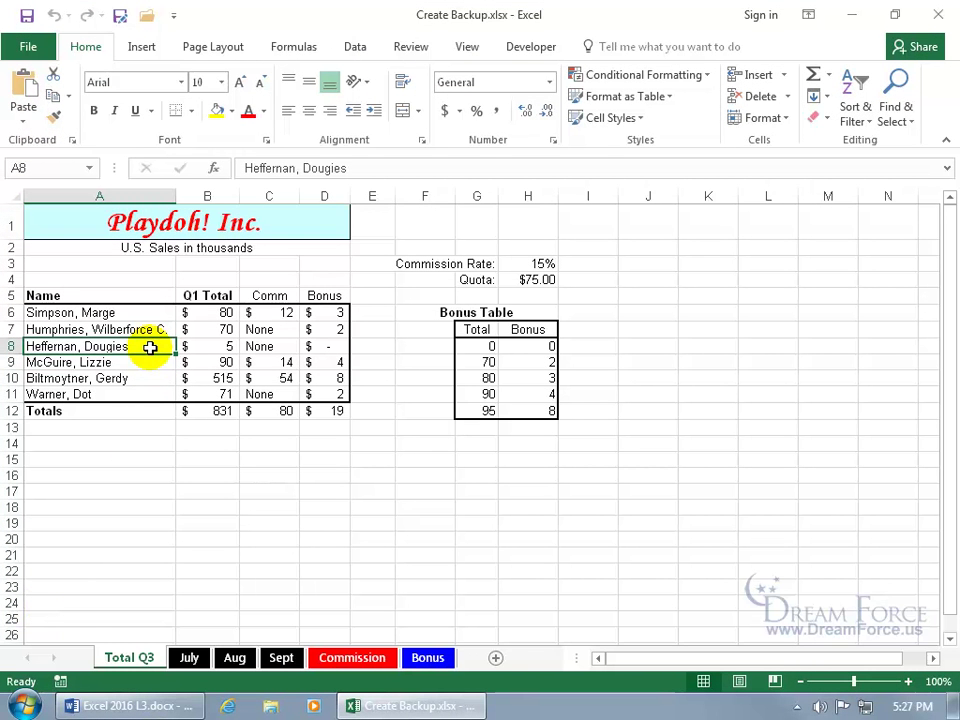
double_click(150, 347)
key("BackSpace")
key("BackSpace")
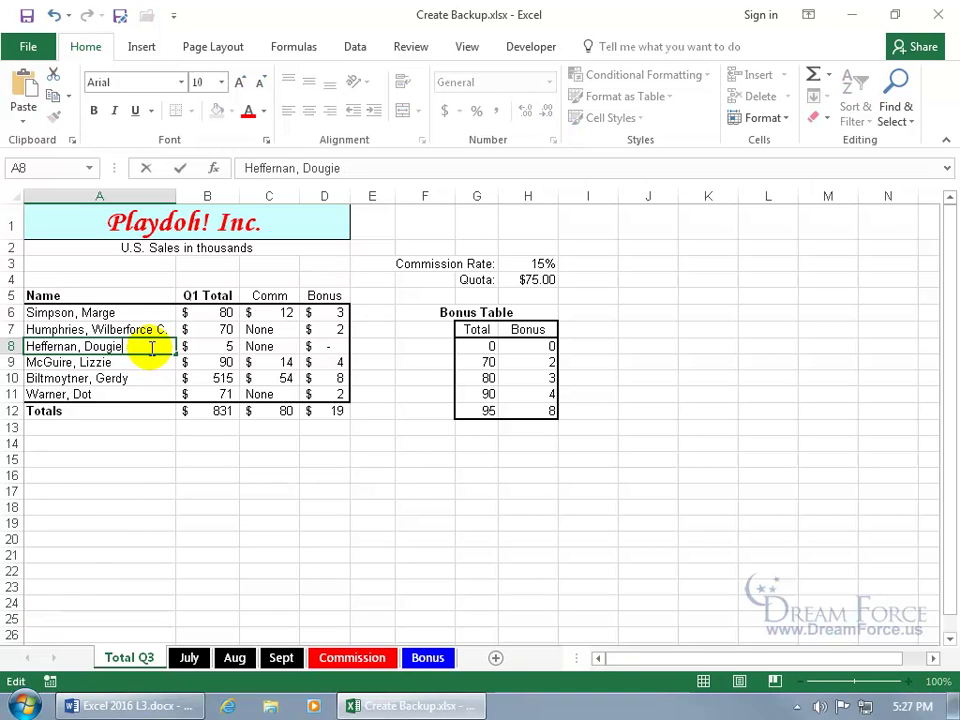
key("BackSpace")
type("s")
key("Return")
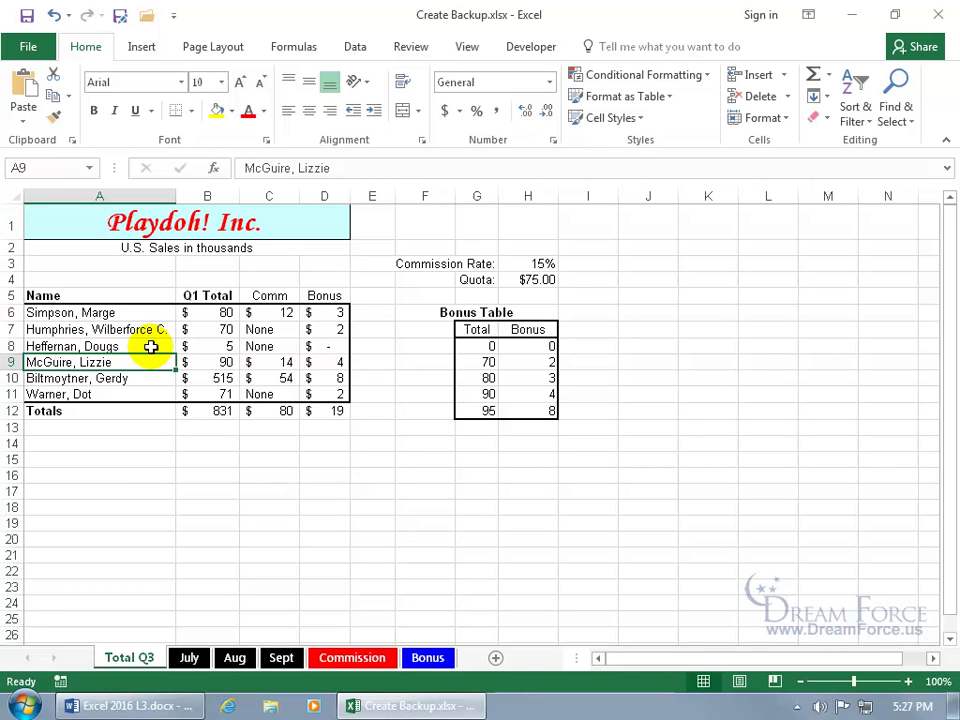
left_click(938, 14)
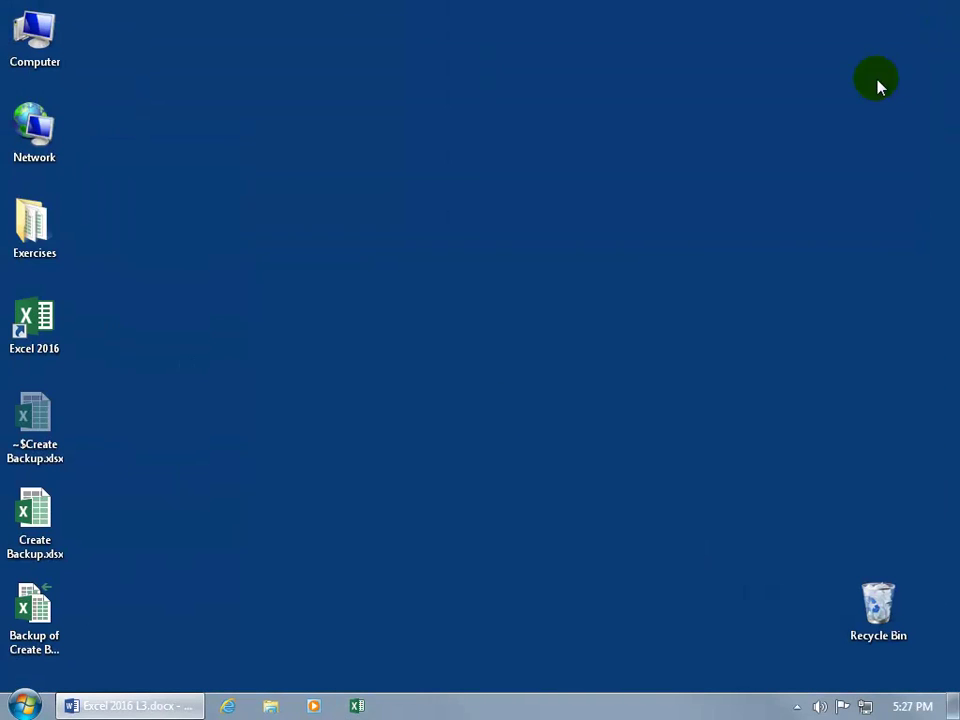
left_click(33, 607)
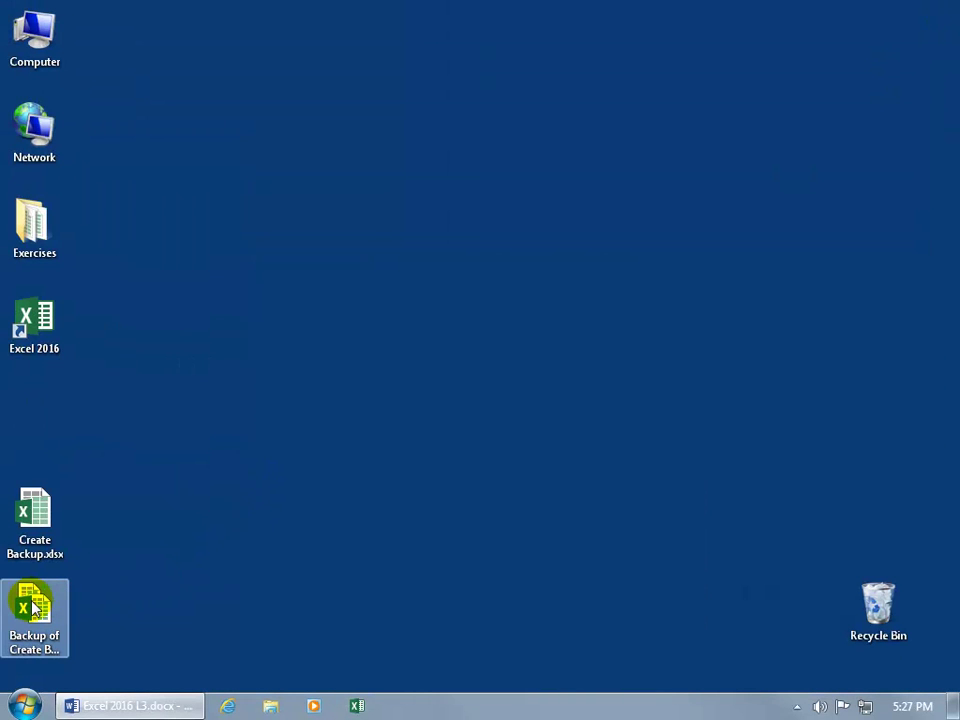
double_click(33, 607)
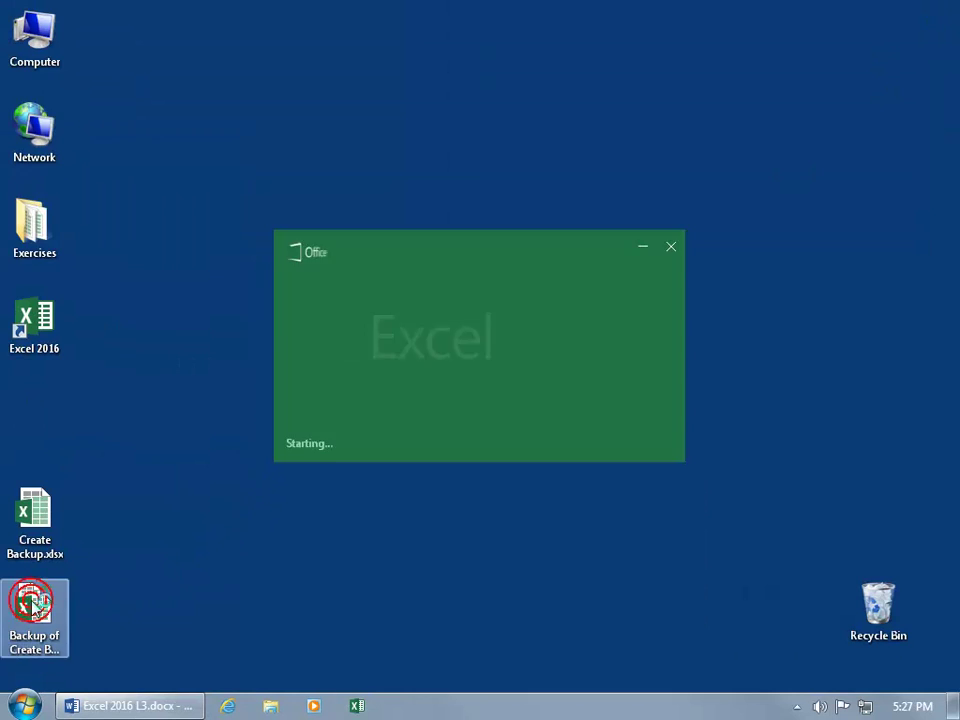
left_click(396, 408)
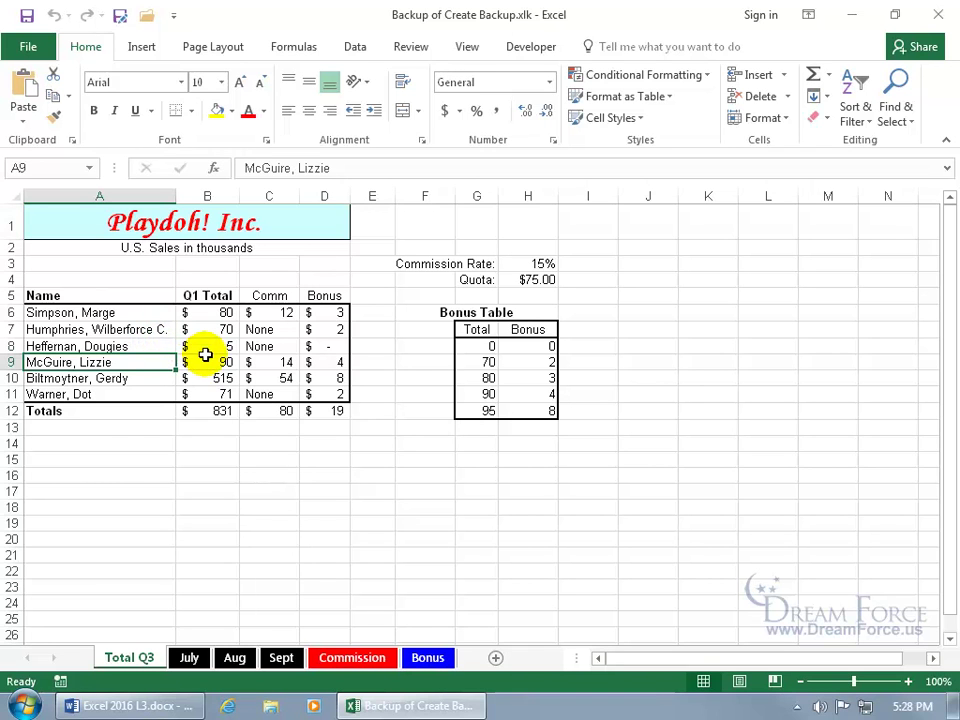
left_click(937, 15)
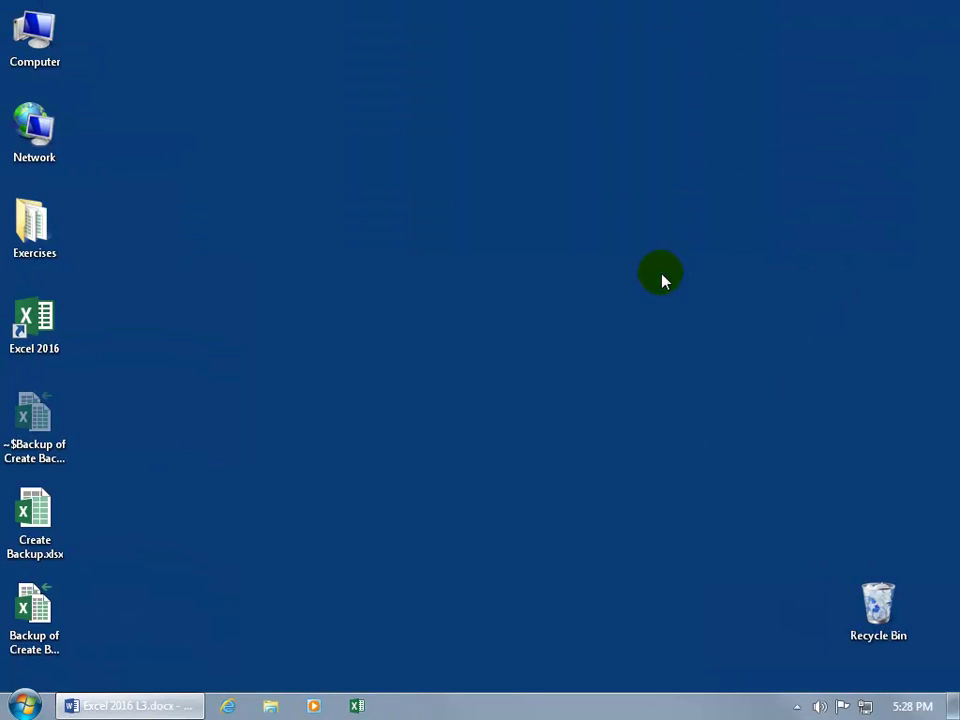
Step: Open Create Backup.xlsx and shorten the A8 name to an initial ending with a period
double_click(45, 514)
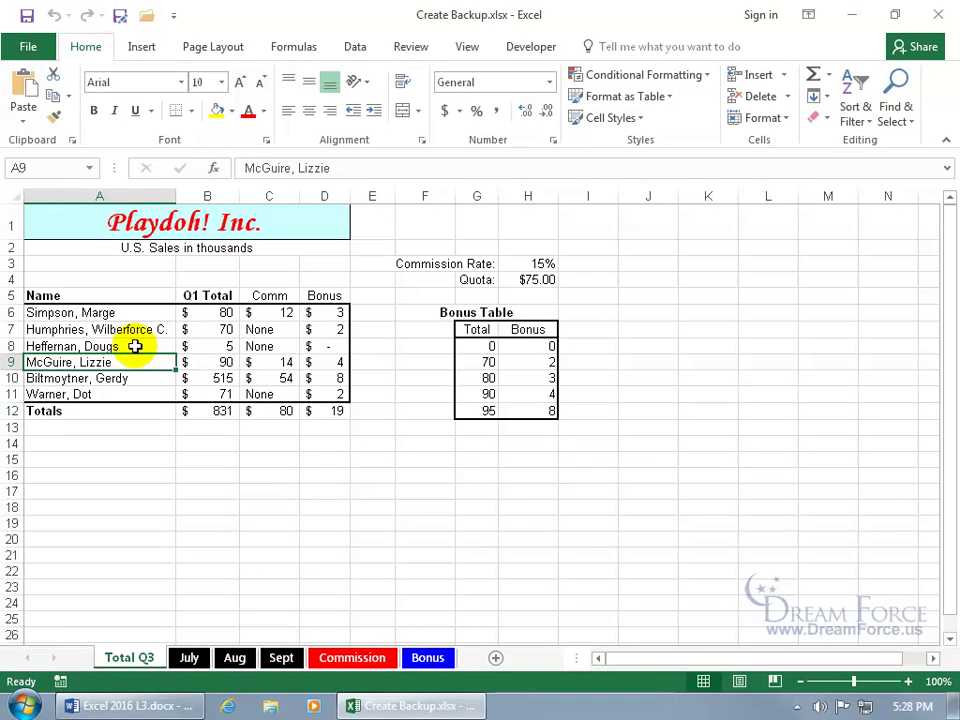
left_click(135, 346)
left_click(135, 346)
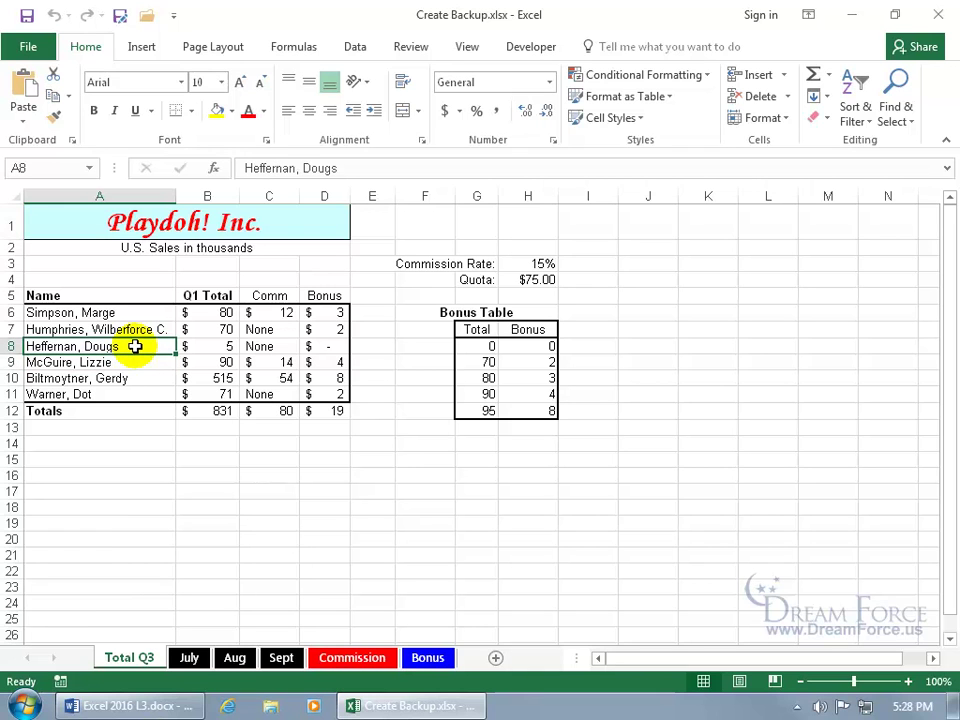
double_click(135, 346)
key("BackSpace")
key("BackSpace")
key("BackSpace")
key("BackSpace")
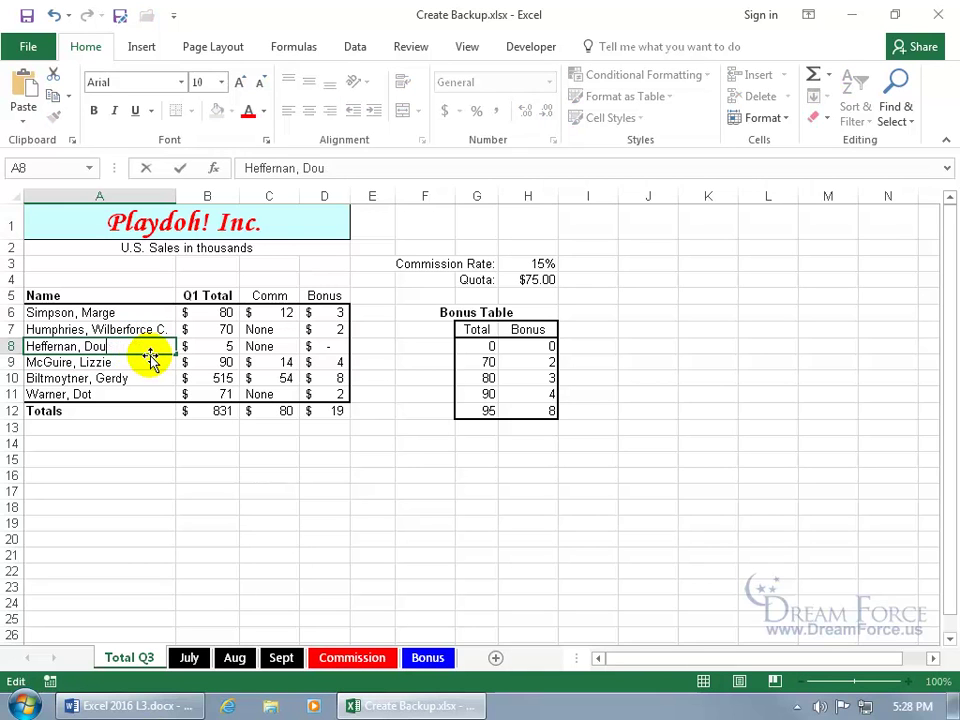
type(".")
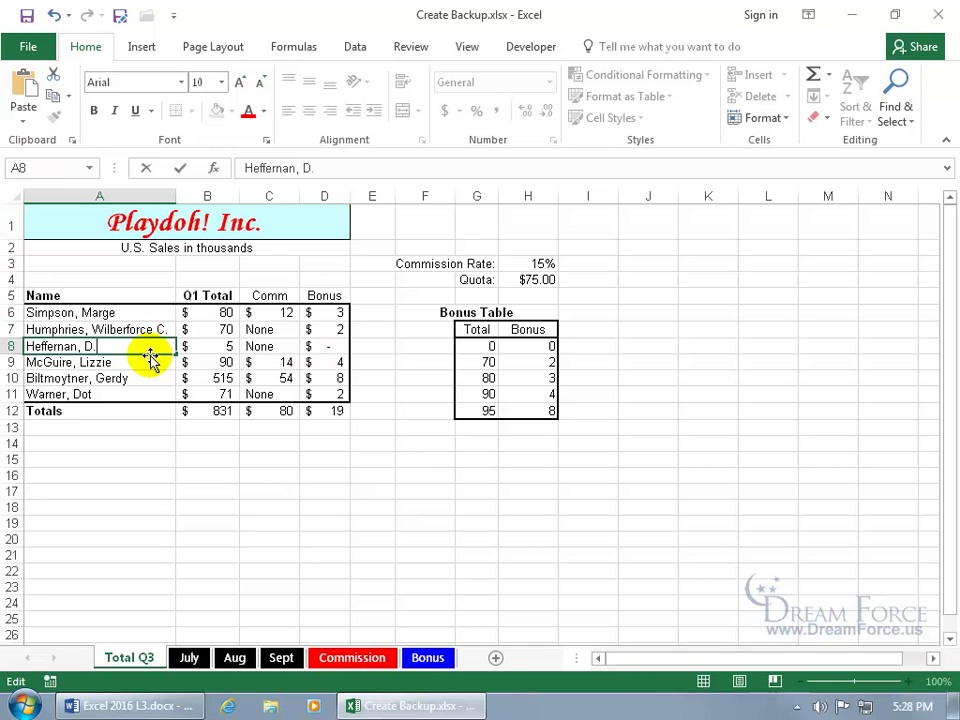
key("Return")
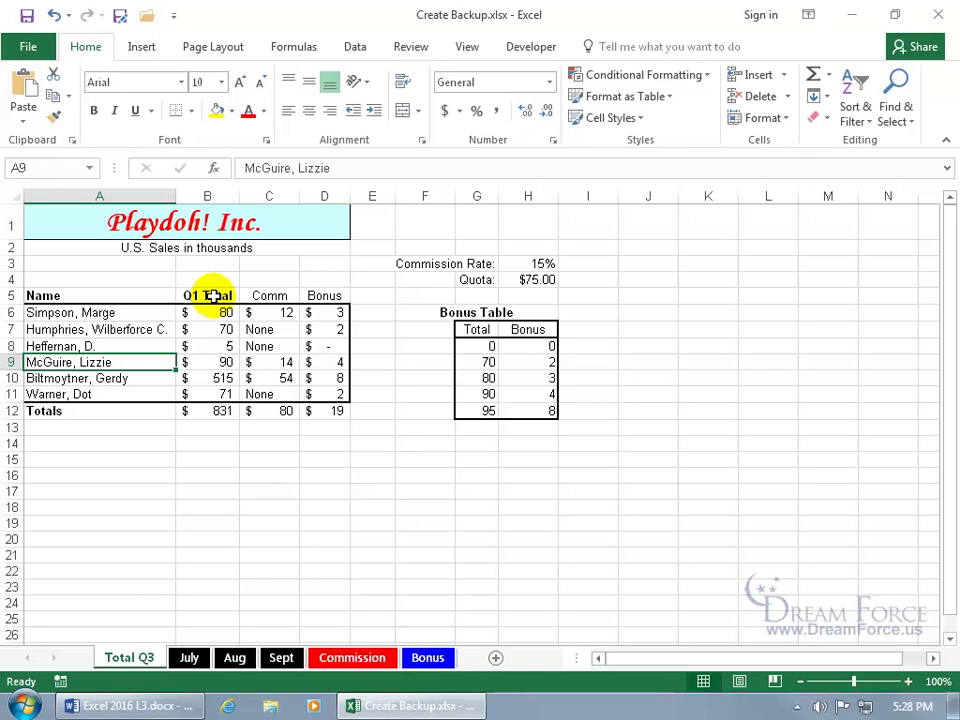
left_click(938, 14)
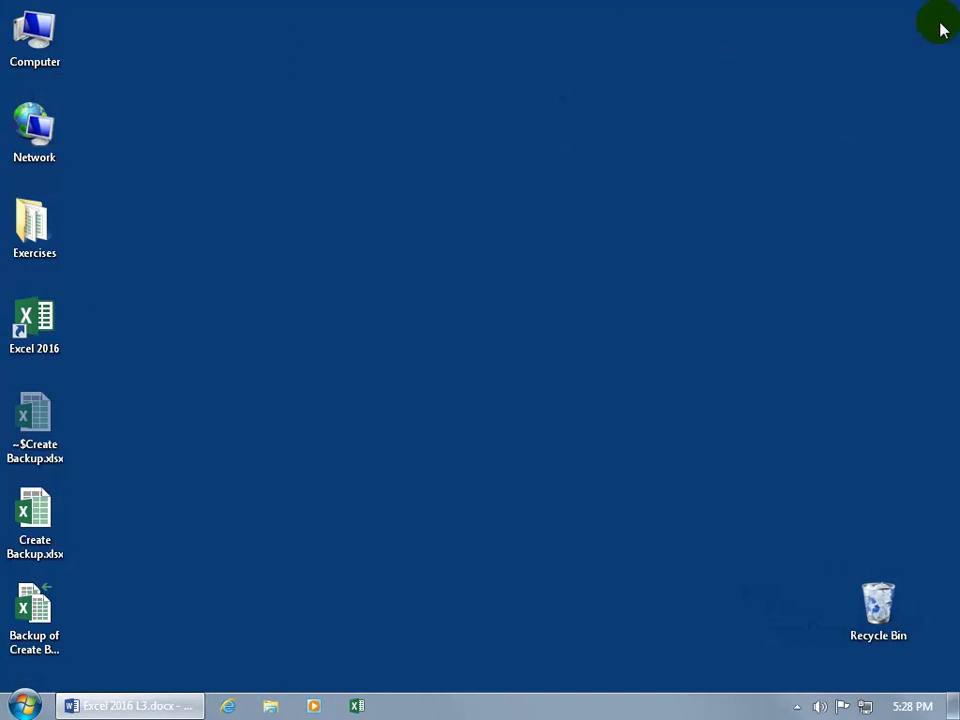
double_click(40, 608)
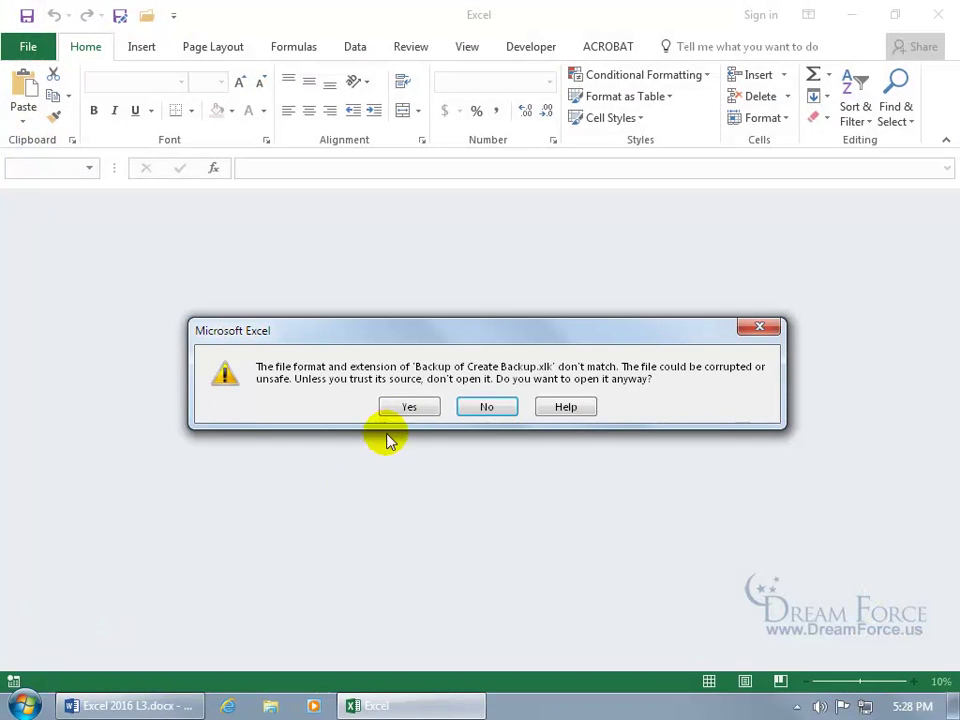
left_click(402, 405)
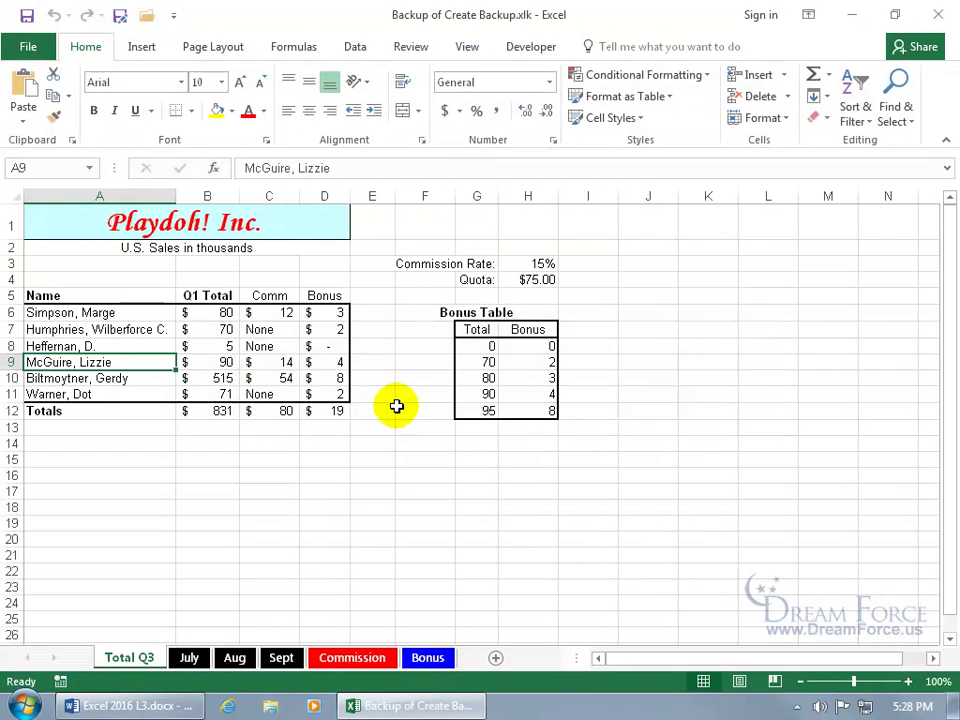
left_click(124, 347)
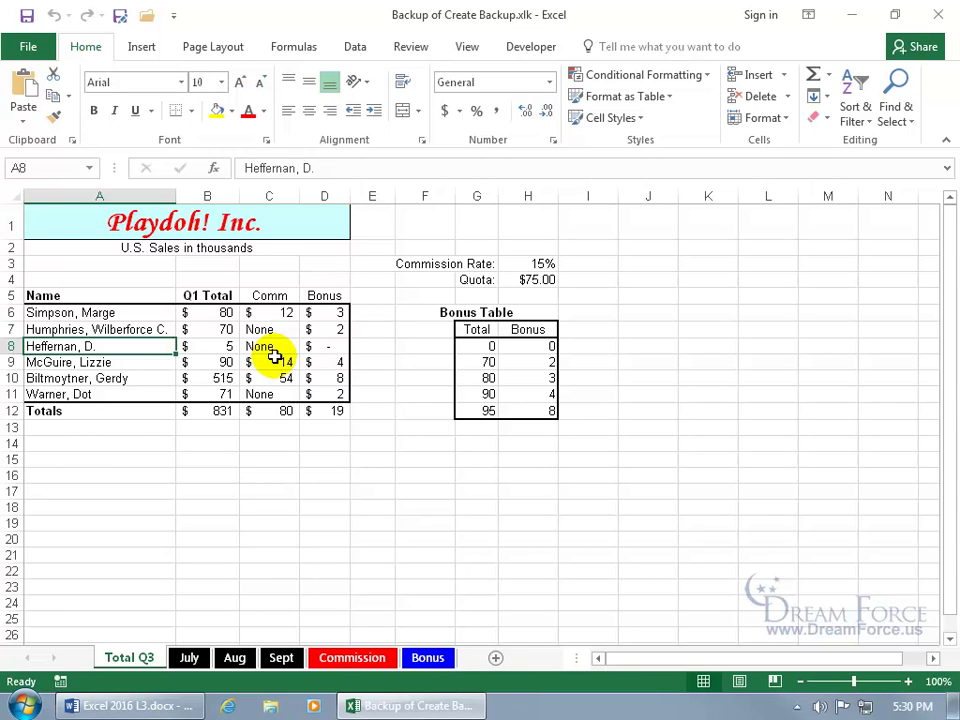
left_click(938, 14)
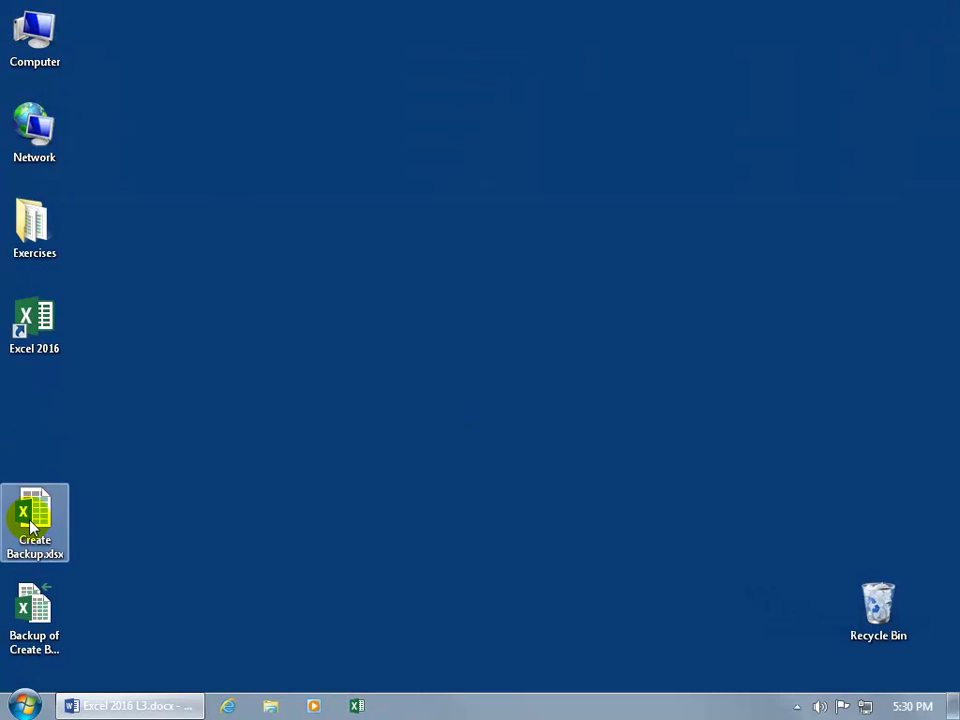
Step: Reopen Create Backup.xlsx, uncheck Always create backup in General Options, replace the file, and close Excel
double_click(30, 527)
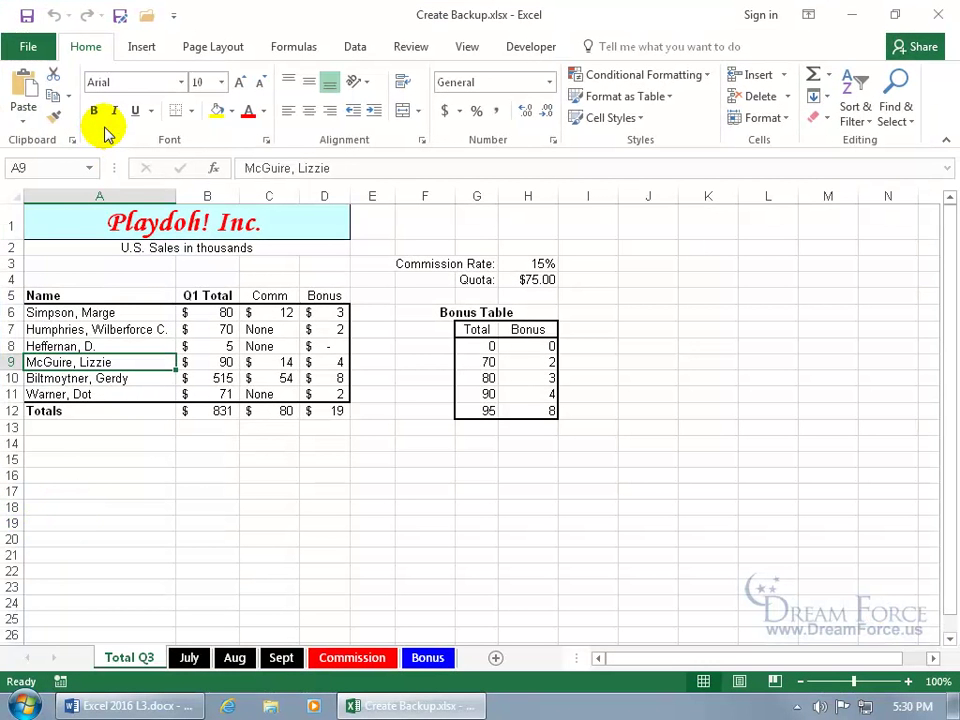
key("F12")
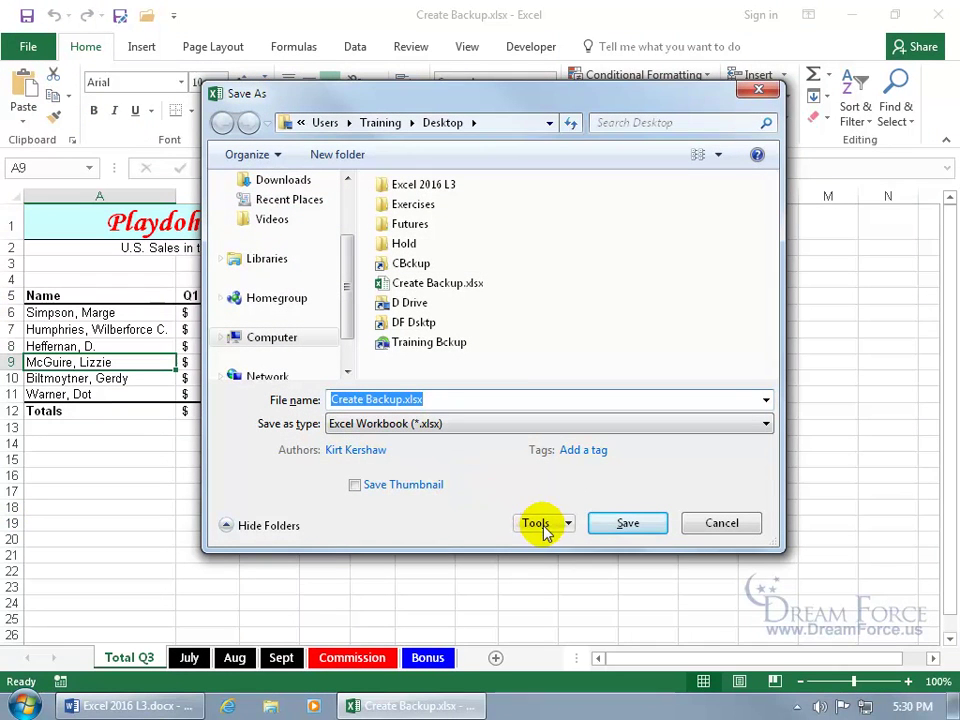
left_click(540, 522)
left_click(560, 588)
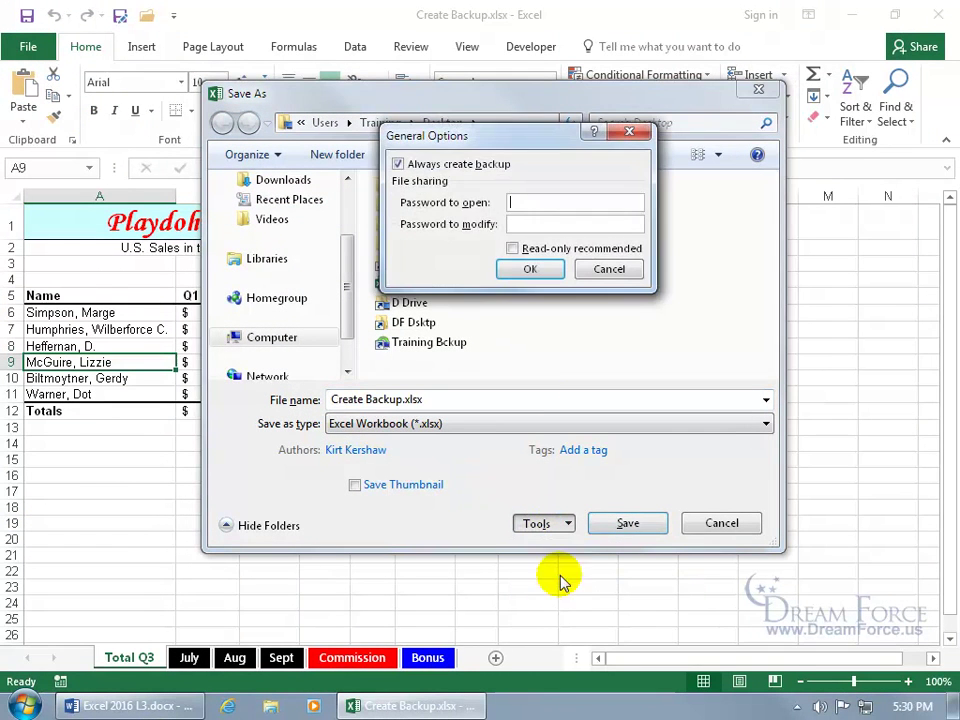
left_click(437, 166)
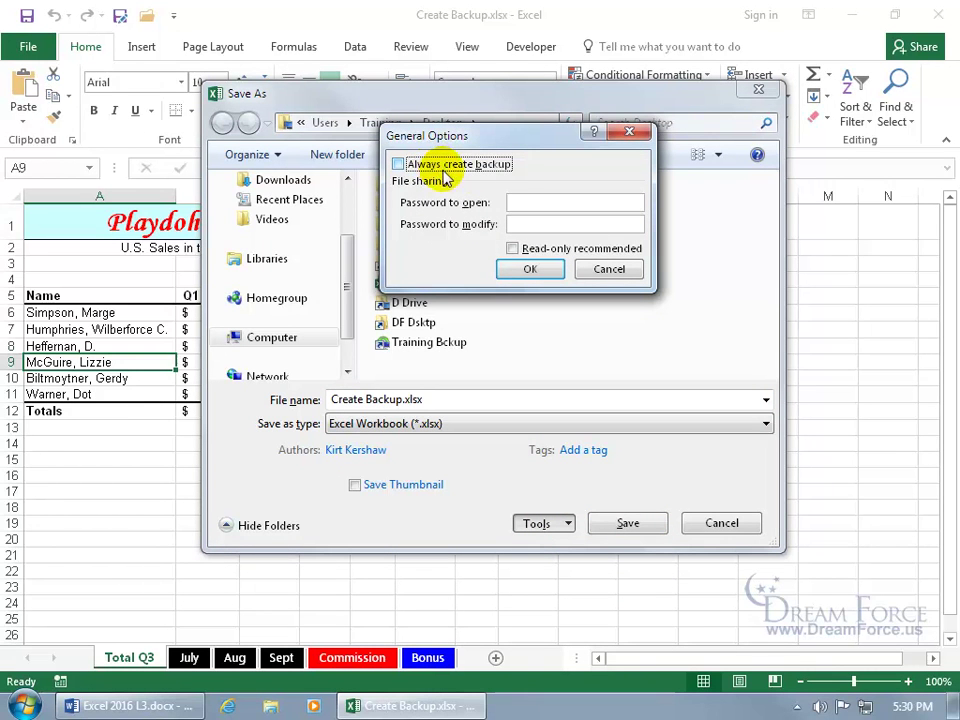
left_click(531, 268)
left_click(612, 526)
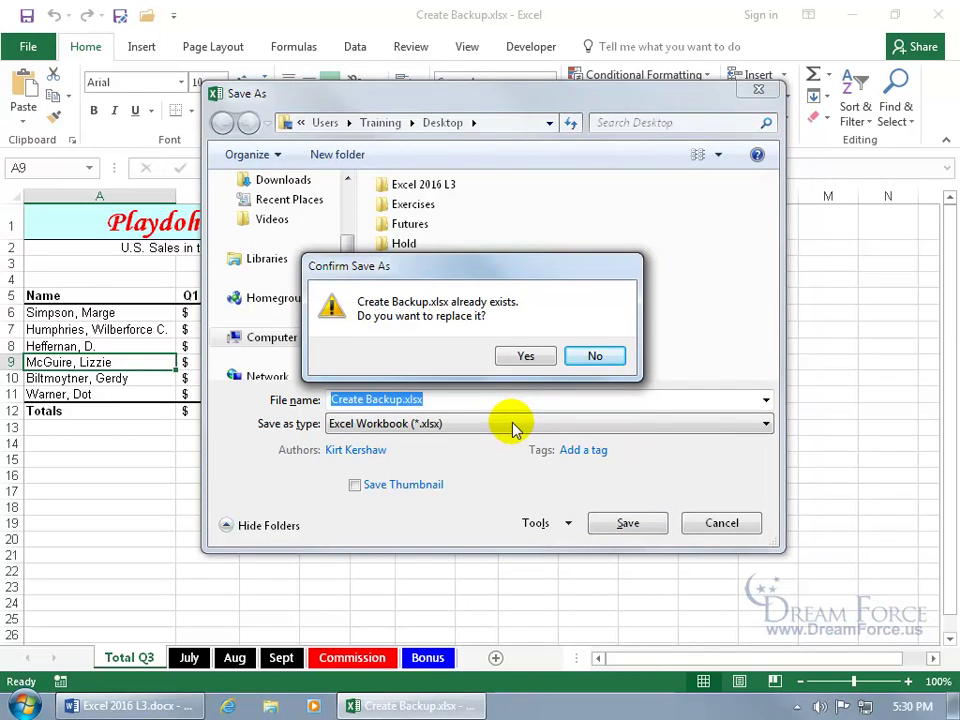
left_click(520, 360)
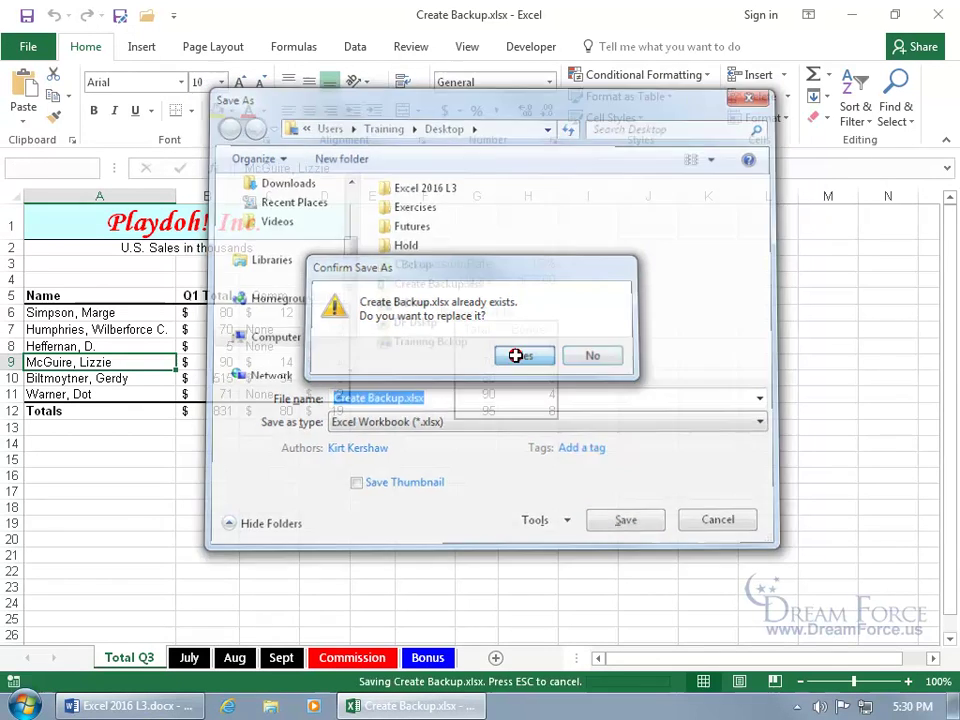
left_click(927, 26)
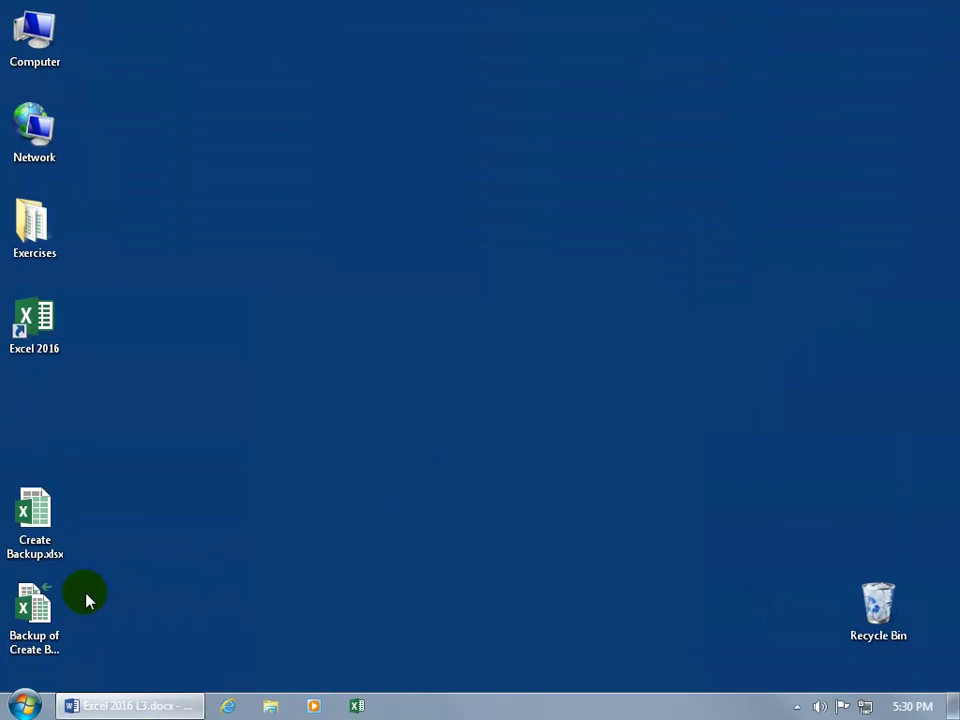
Step: Open Create Backup.xlsx, delete the name in cell A8, save, and close Excel
left_click(50, 605)
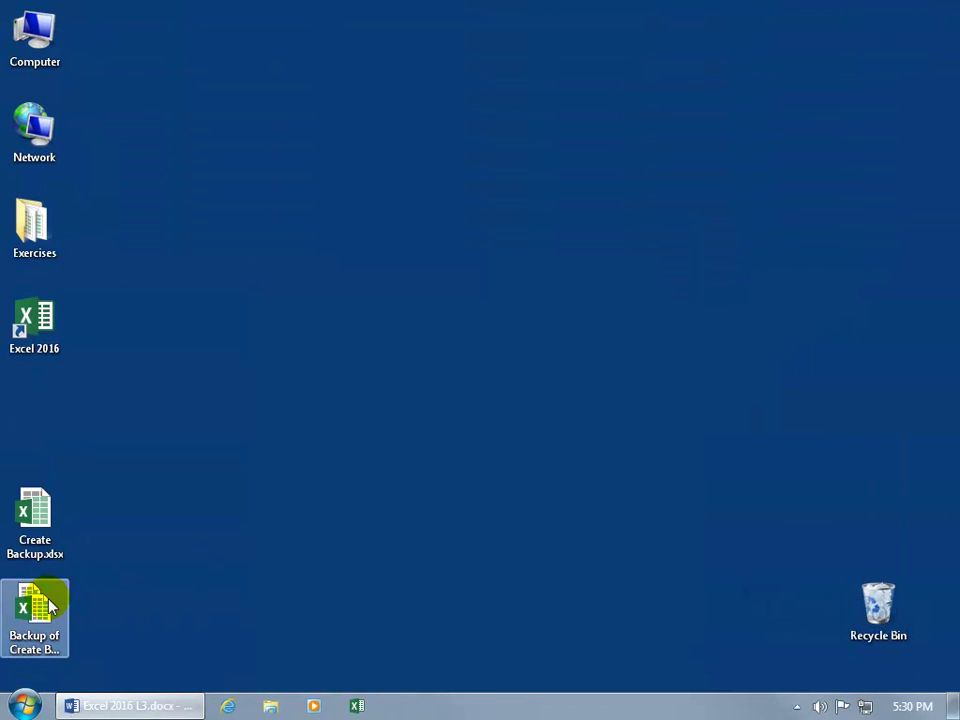
double_click(22, 550)
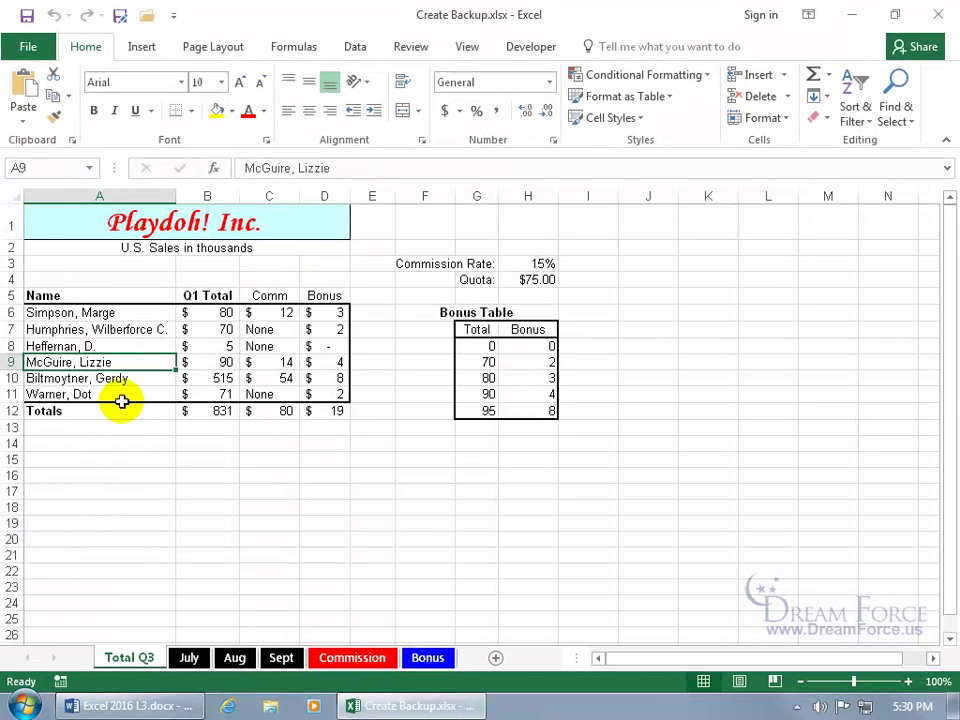
left_click(115, 347)
key("Delete")
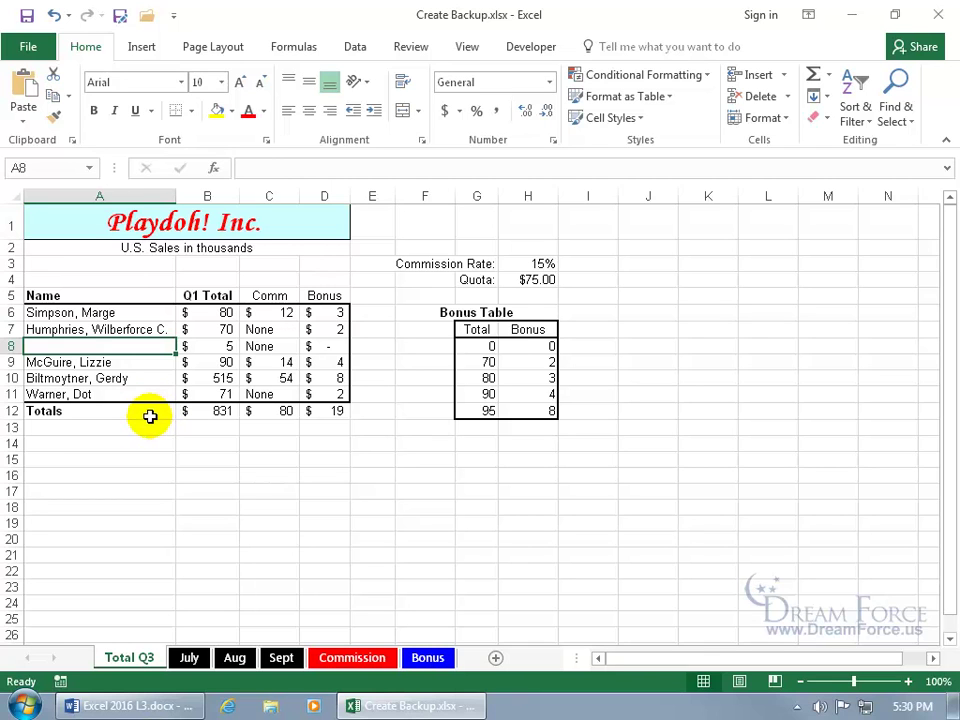
left_click(27, 17)
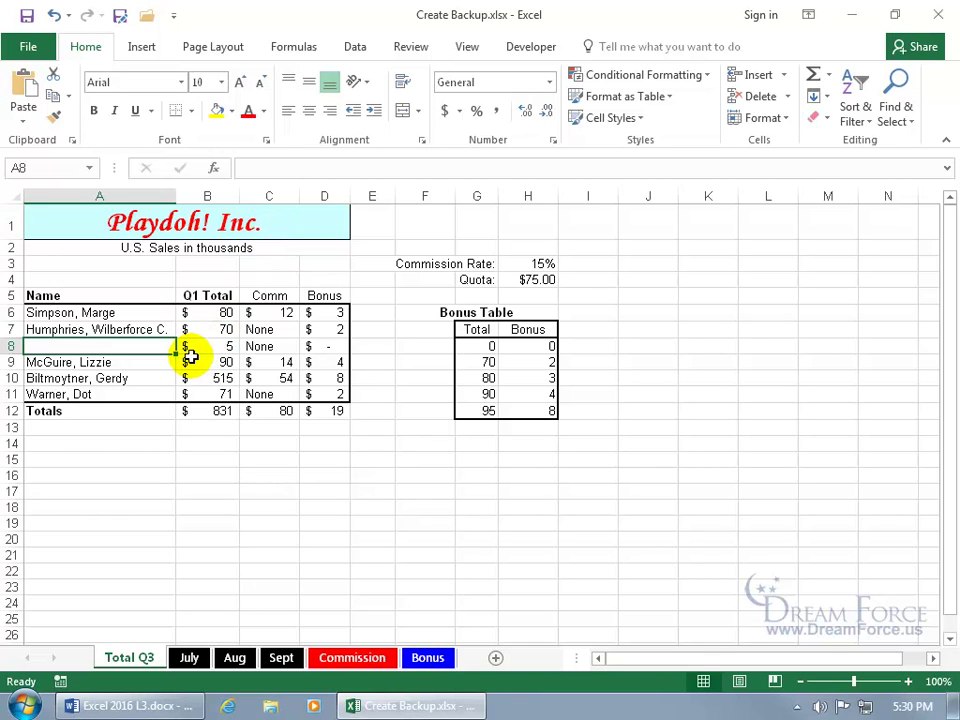
left_click(937, 16)
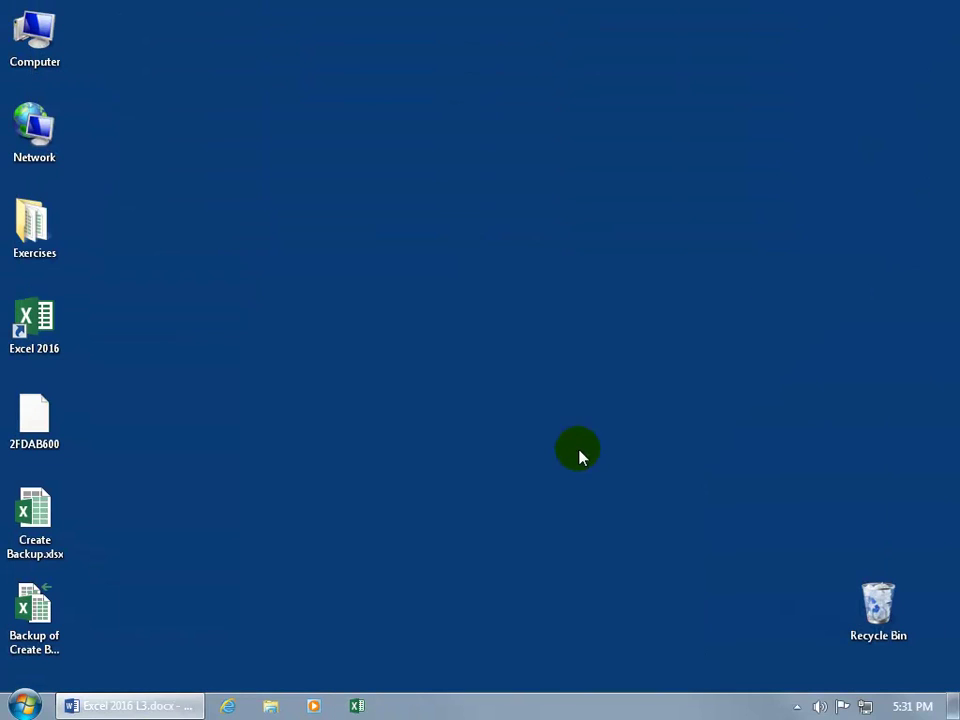
Step: Open the backup copy of the workbook from the desktop, accepting the format warning
left_click(55, 612)
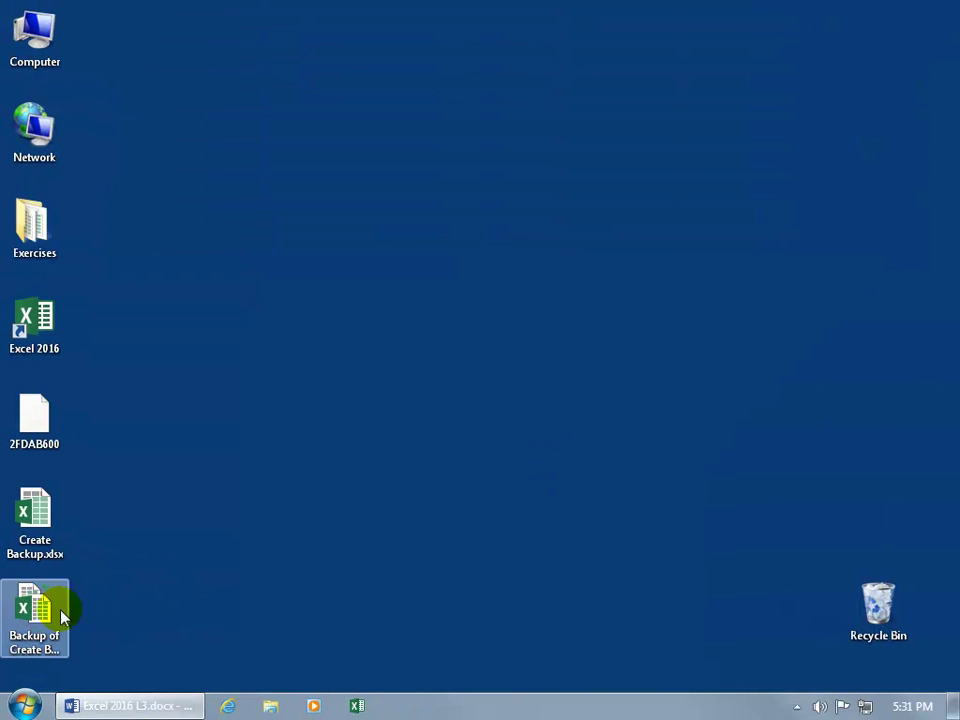
double_click(36, 614)
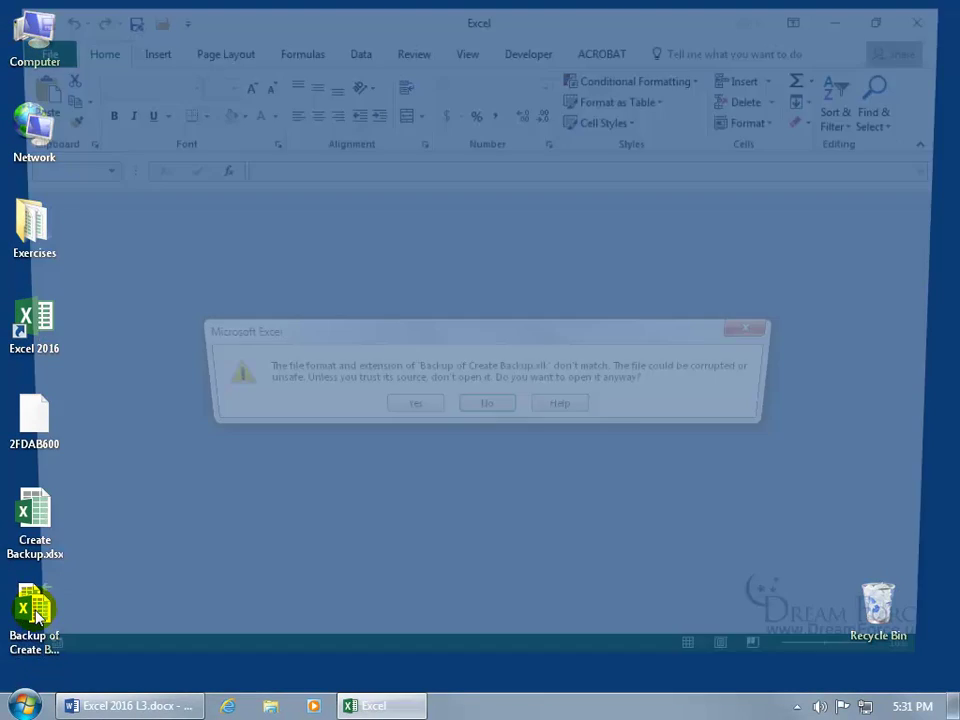
left_click(410, 407)
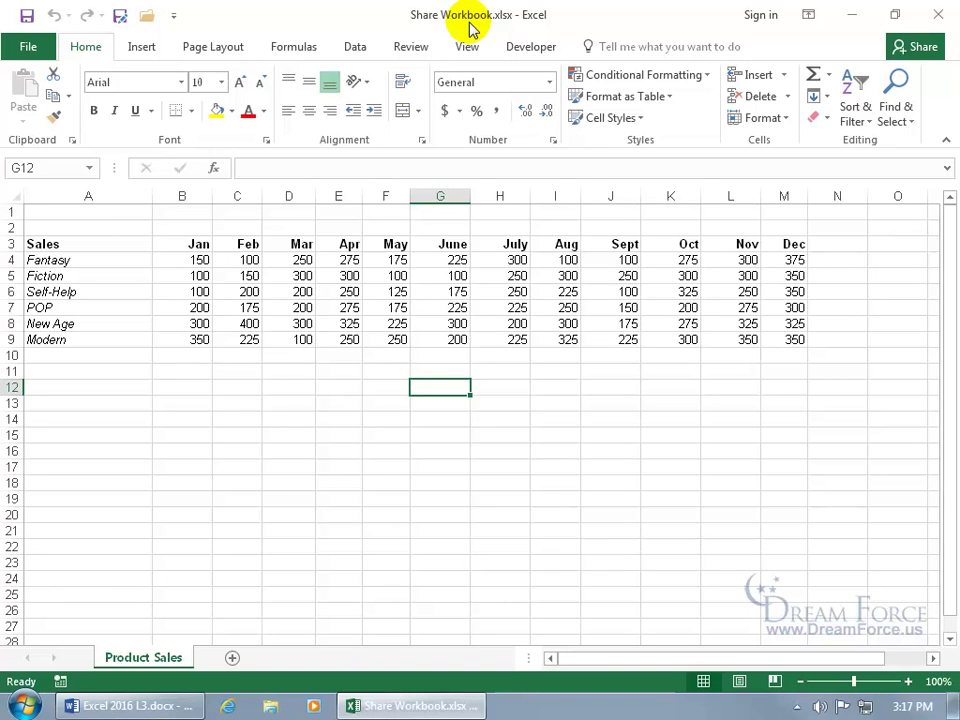
Step: Enable 'Allow changes by more than one user' in Share Workbook and view its 30-day change-history settings
left_click(414, 48)
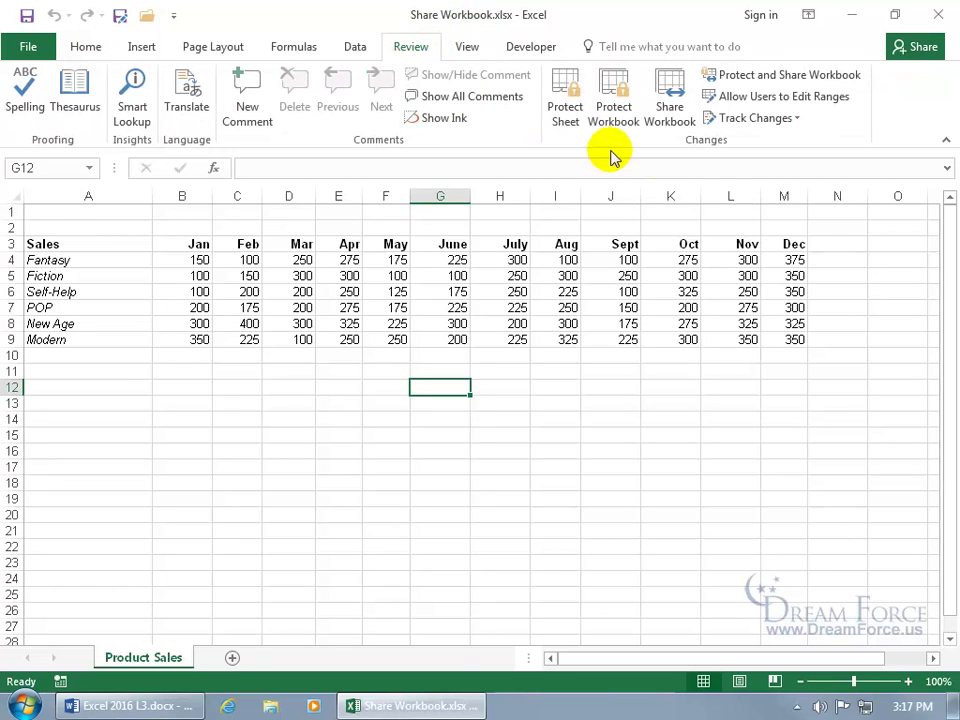
left_click(672, 112)
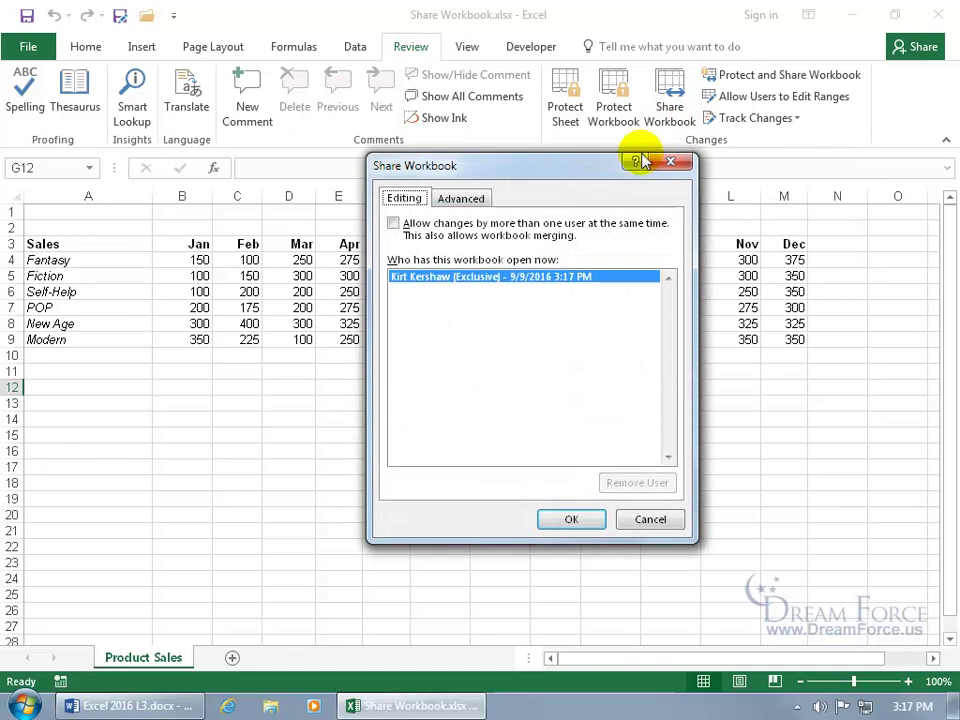
left_click(394, 224)
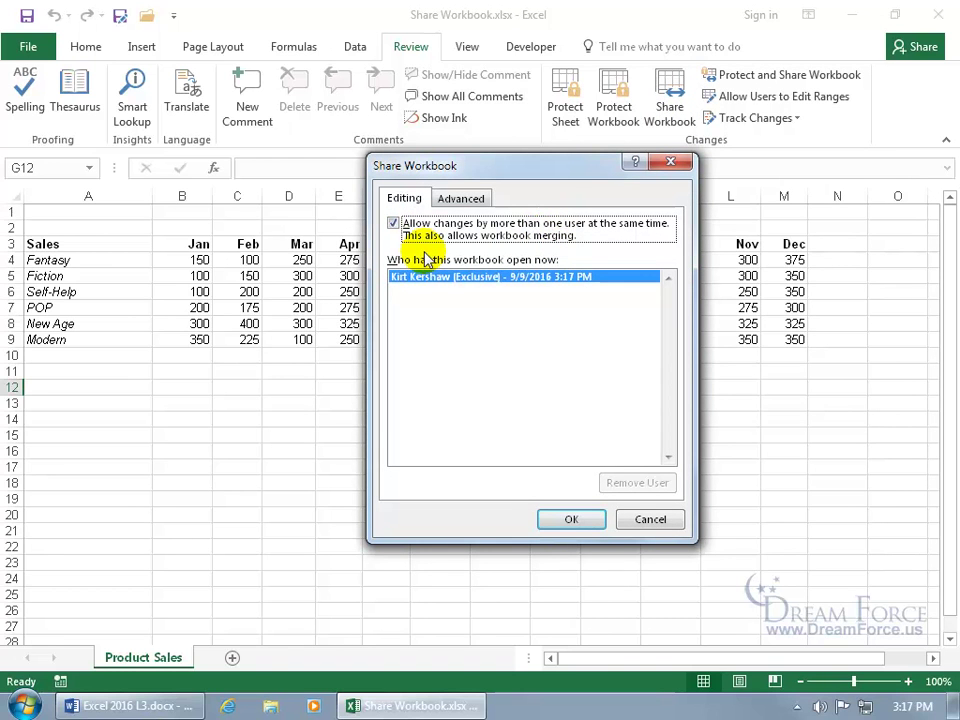
left_click(468, 199)
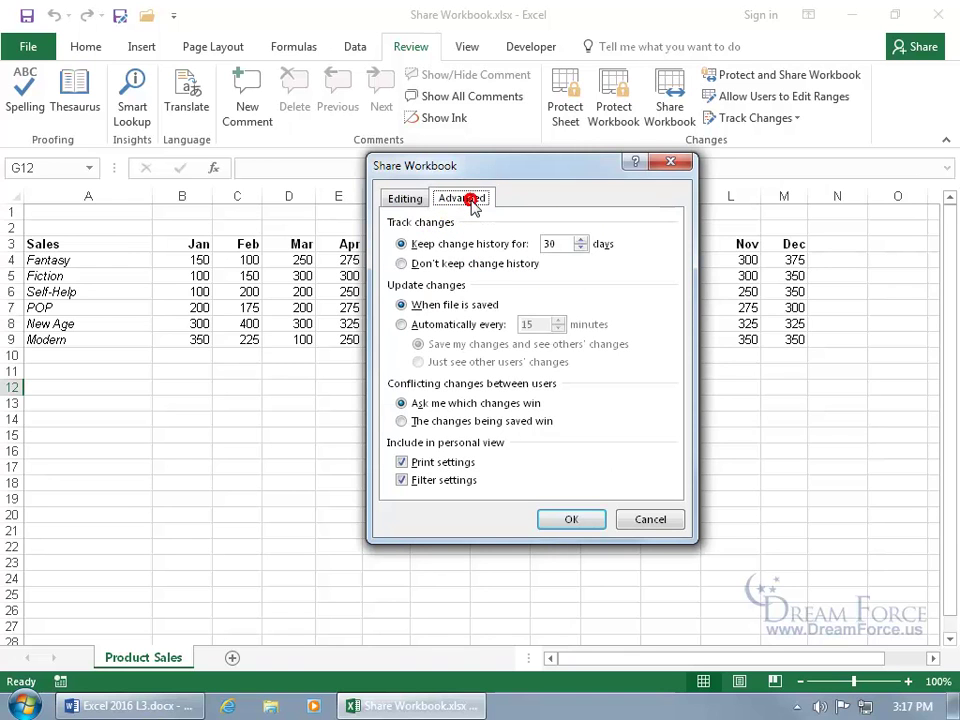
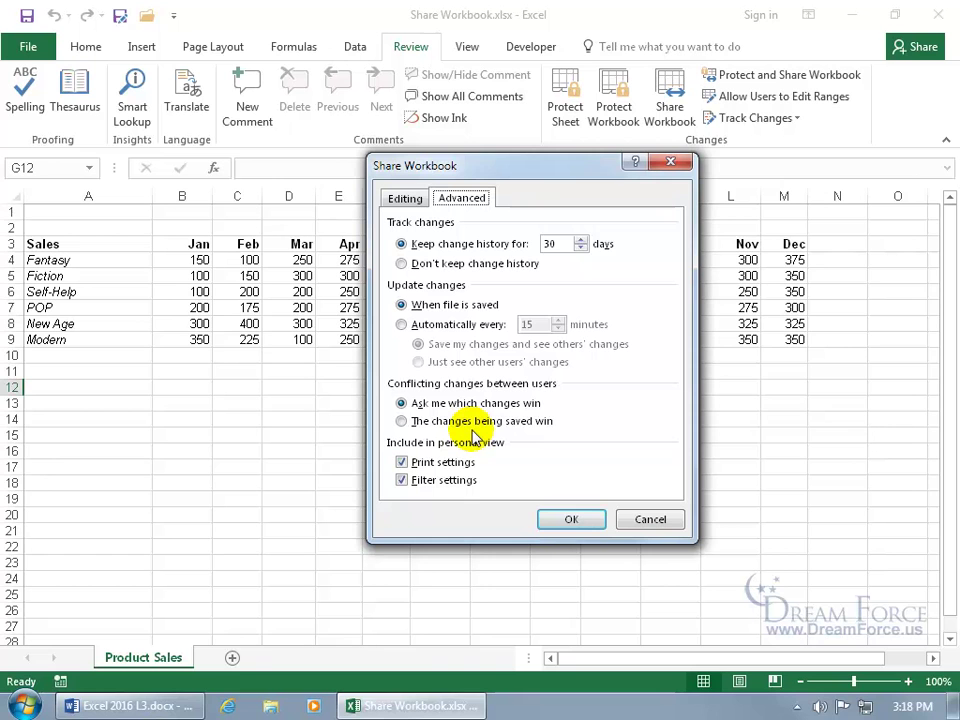
Step: Confirm the Share Workbook settings and accept saving Share Workbook.xlsx as a shared workbook
left_click(571, 521)
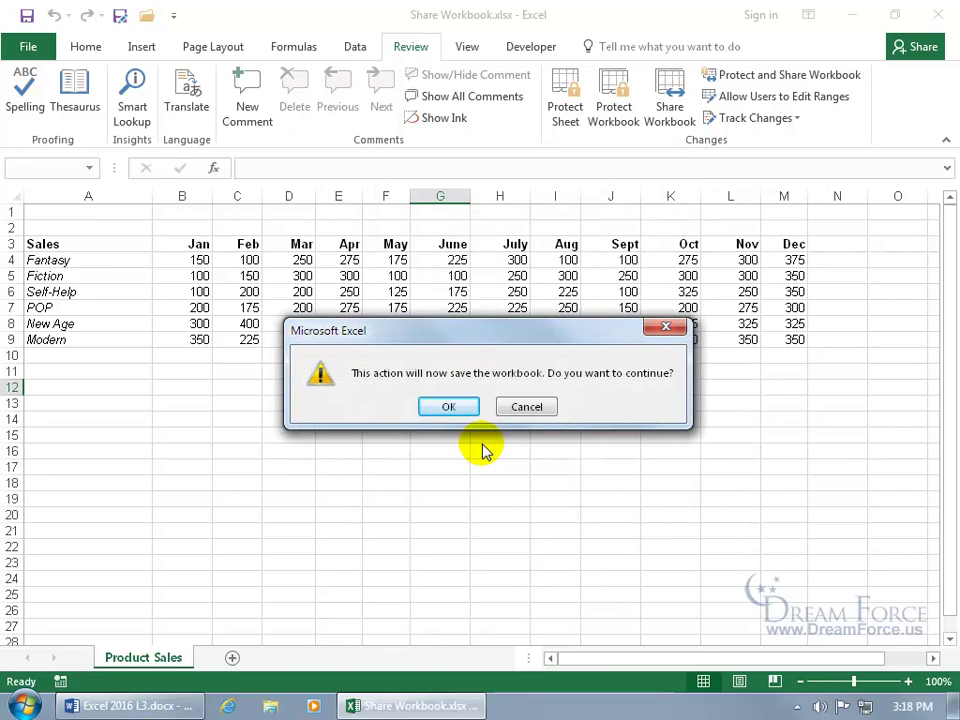
left_click(452, 406)
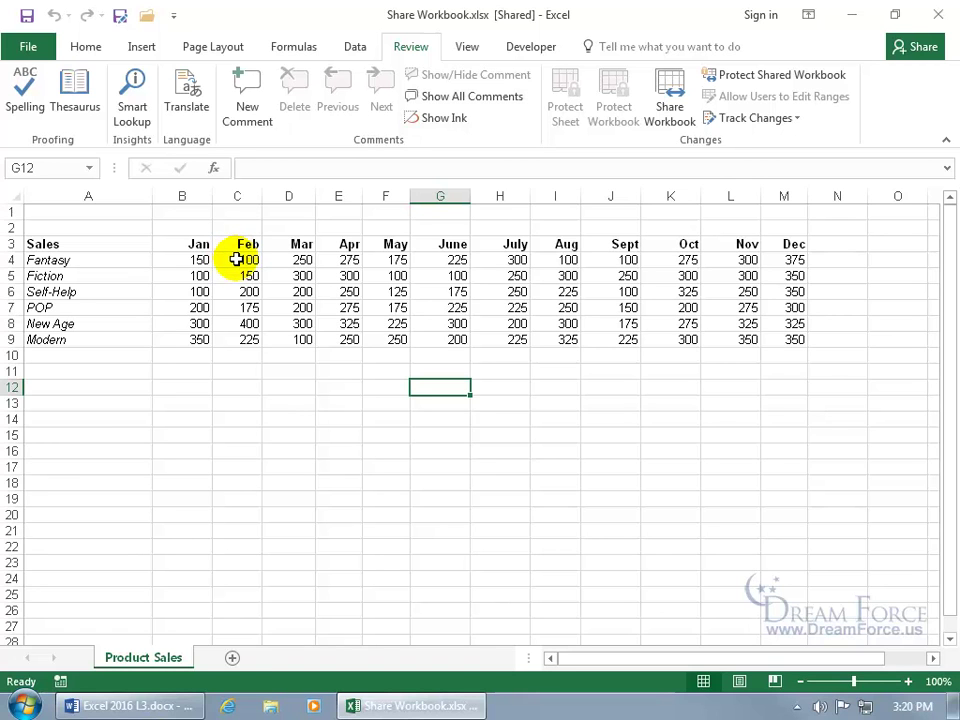
Step: Save to merge the other user's edits, then read the change notes on each changed cell
left_click(27, 15)
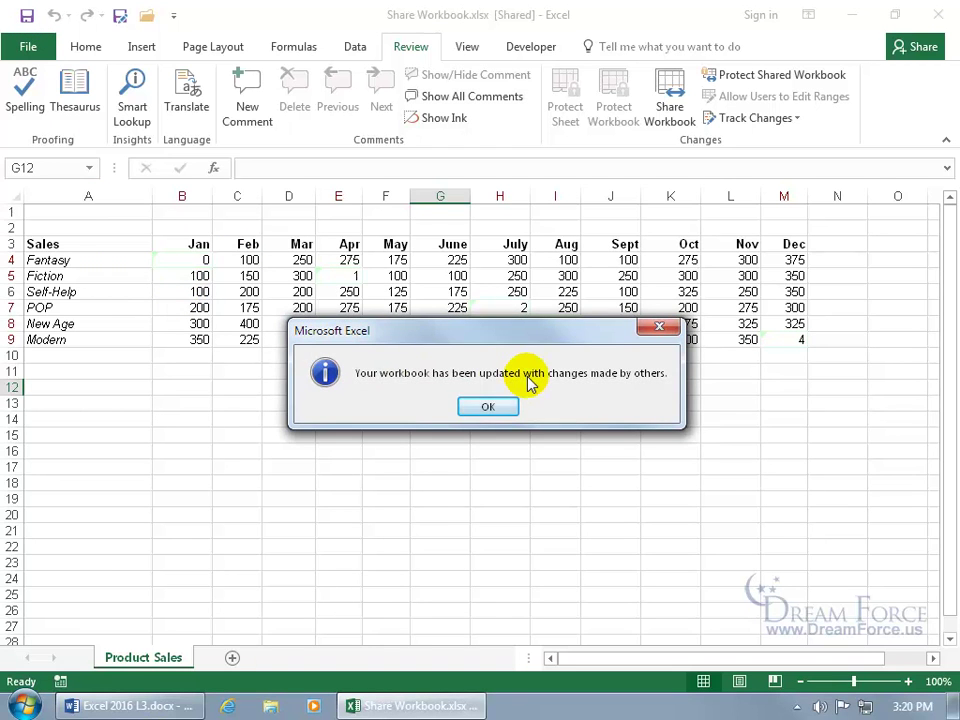
left_click(503, 408)
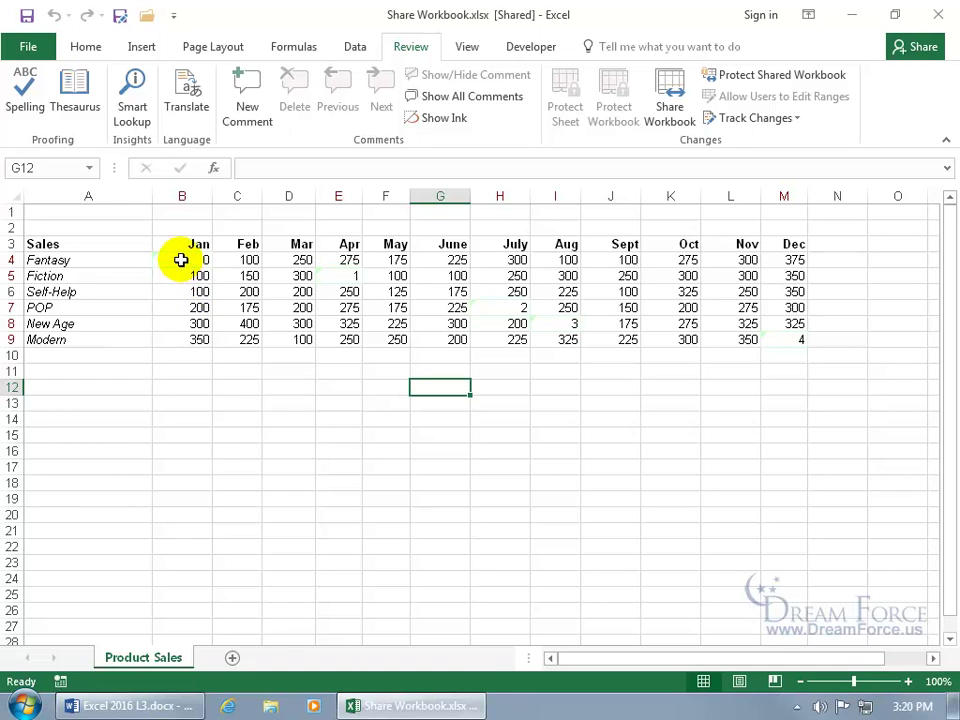
mouse_move(181, 260)
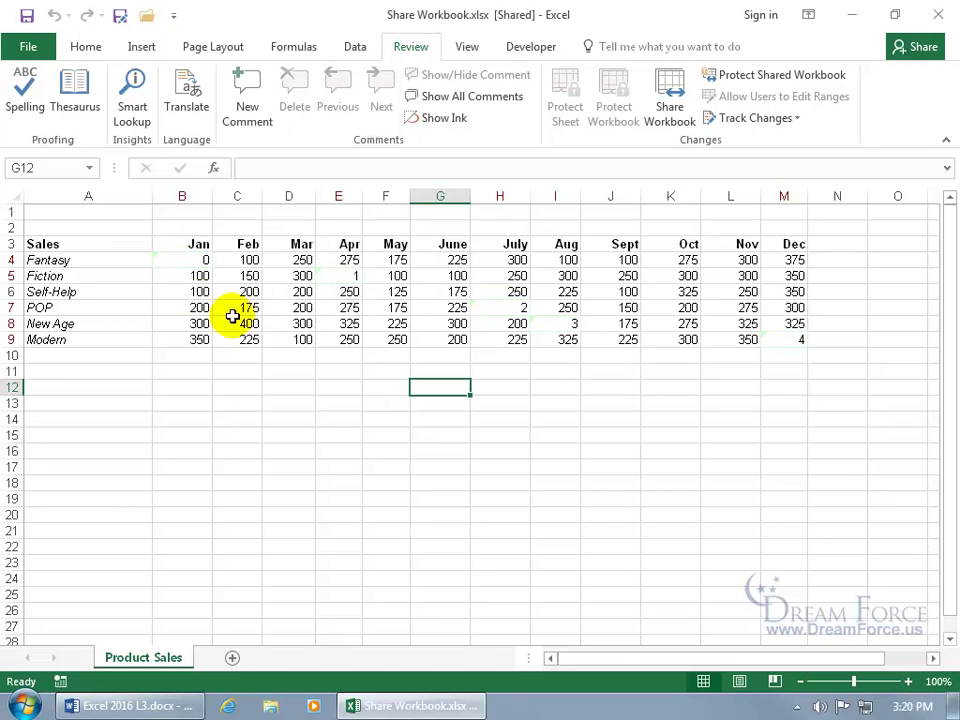
mouse_move(346, 276)
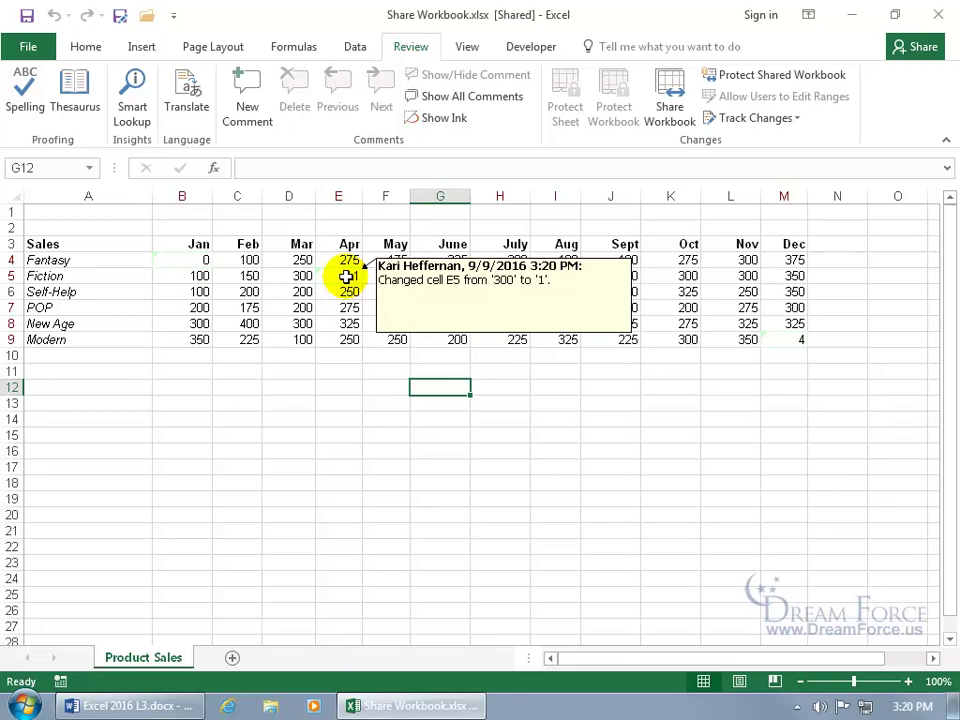
mouse_move(503, 308)
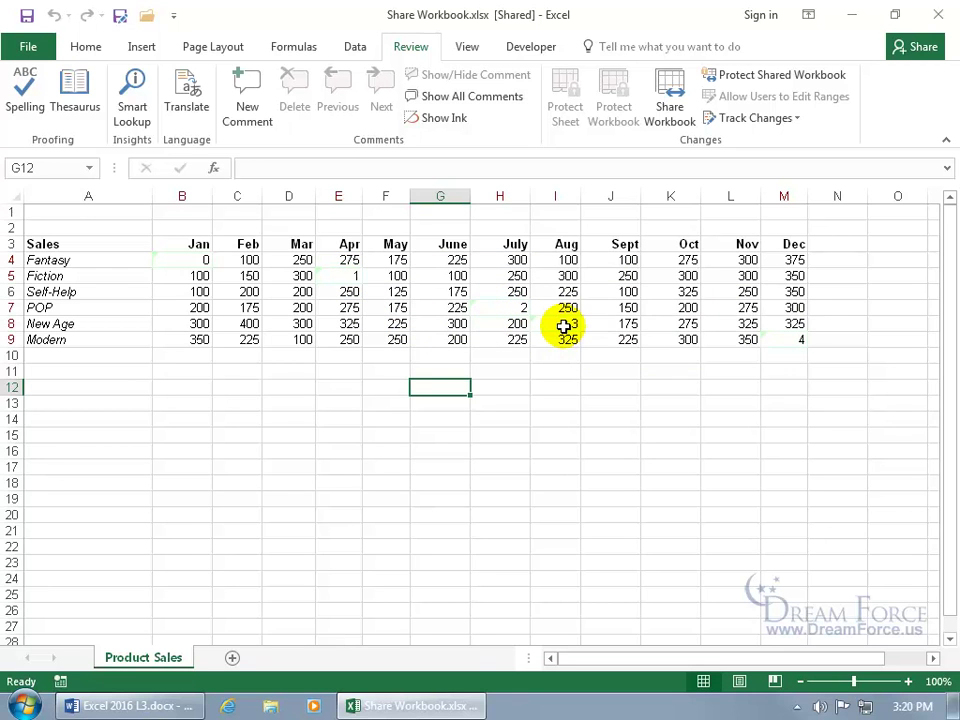
mouse_move(564, 326)
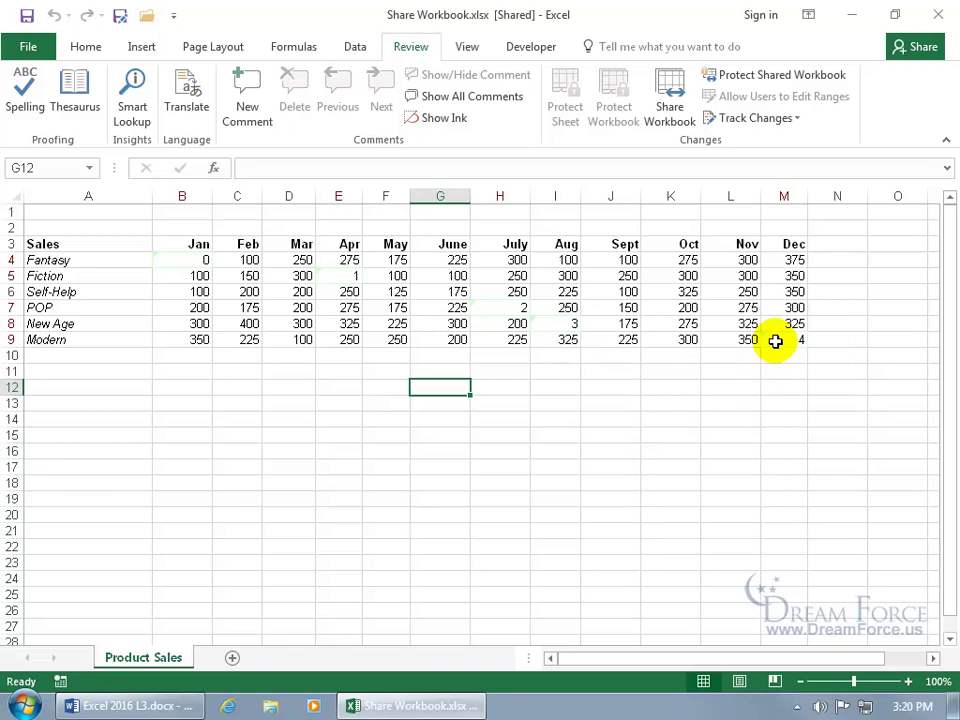
mouse_move(776, 341)
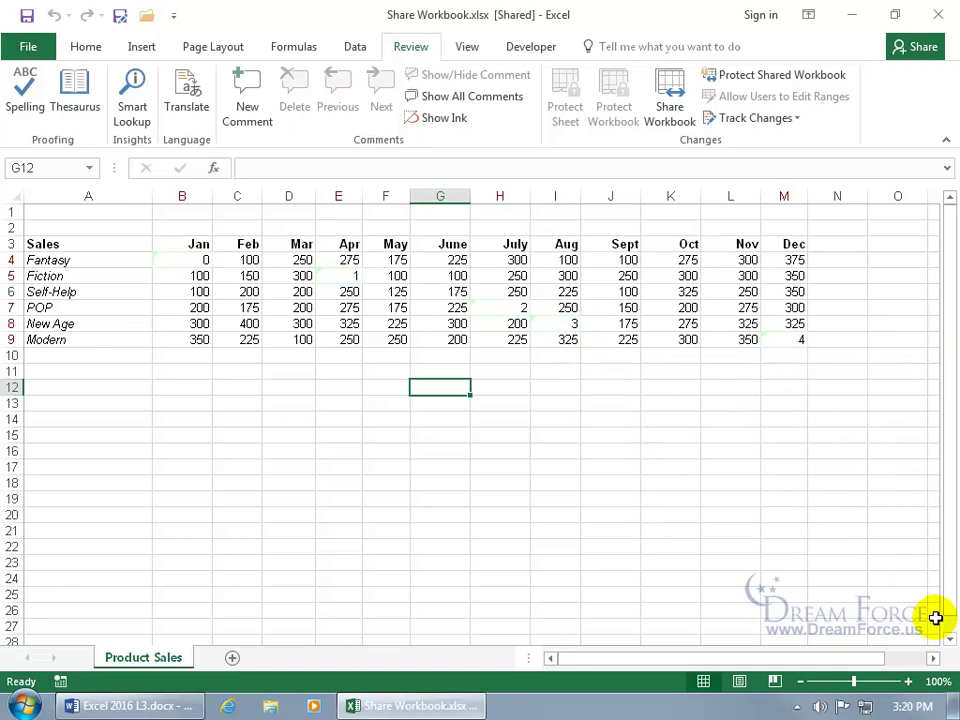
left_click(932, 658)
mouse_move(662, 339)
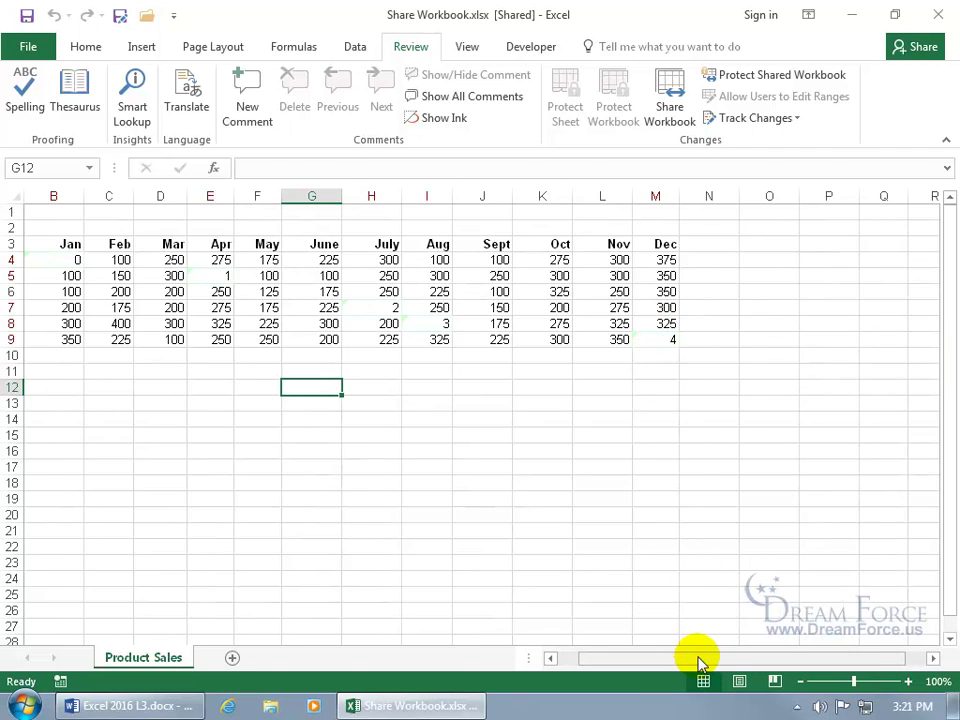
left_click_drag(696, 658, 636, 664)
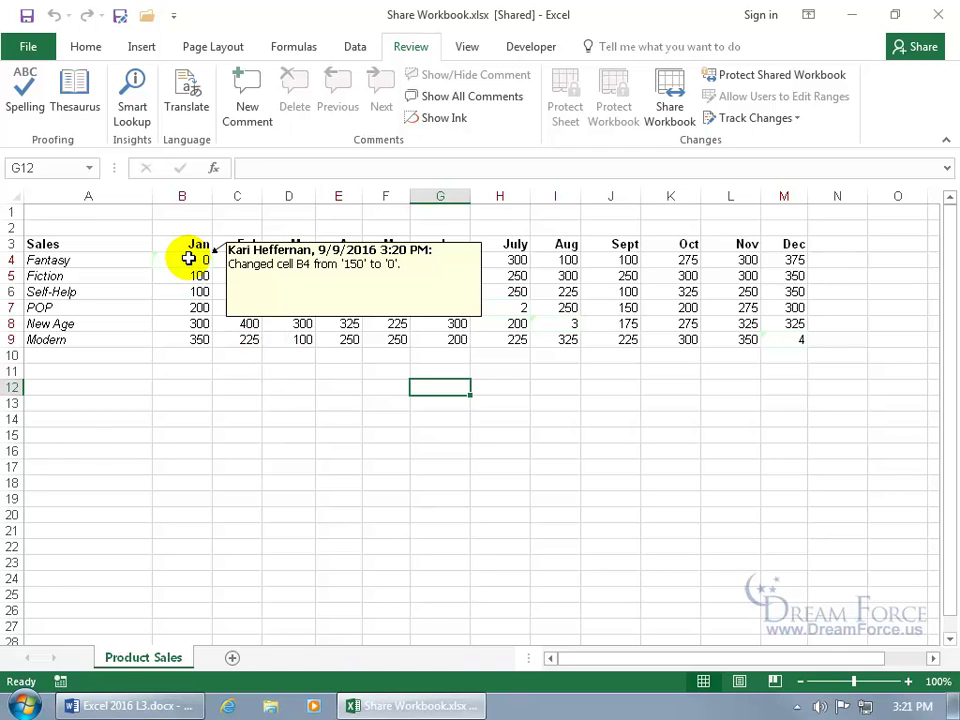
Step: Enter 150 in cell B4
left_click(188, 259)
type("150")
key("Return")
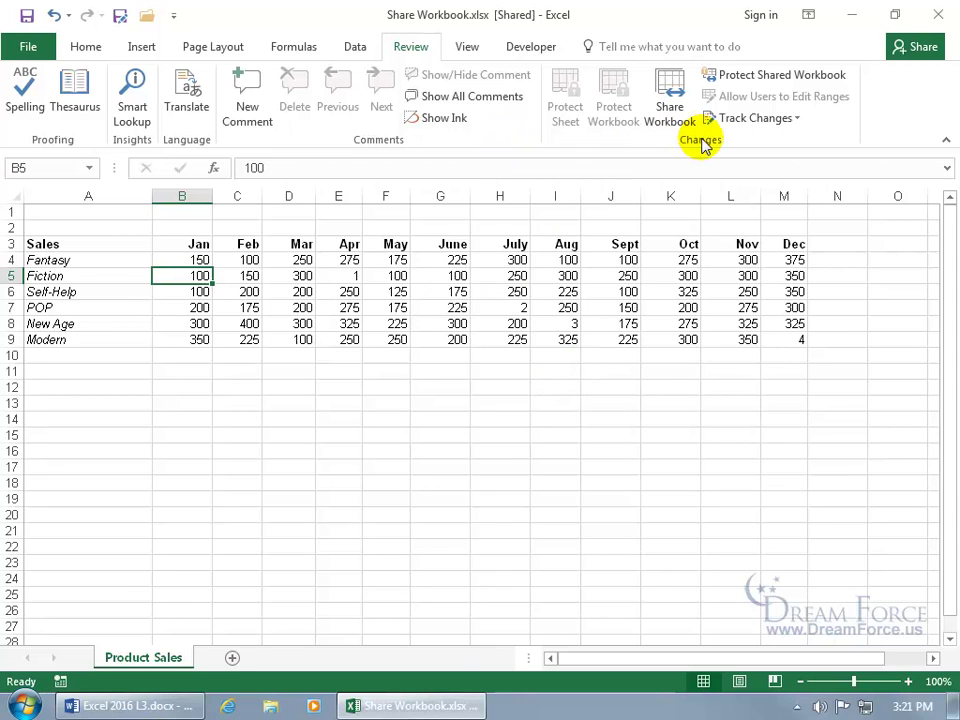
Step: Review all unreviewed changes and accept the other user's value 0 for B4
left_click(773, 121)
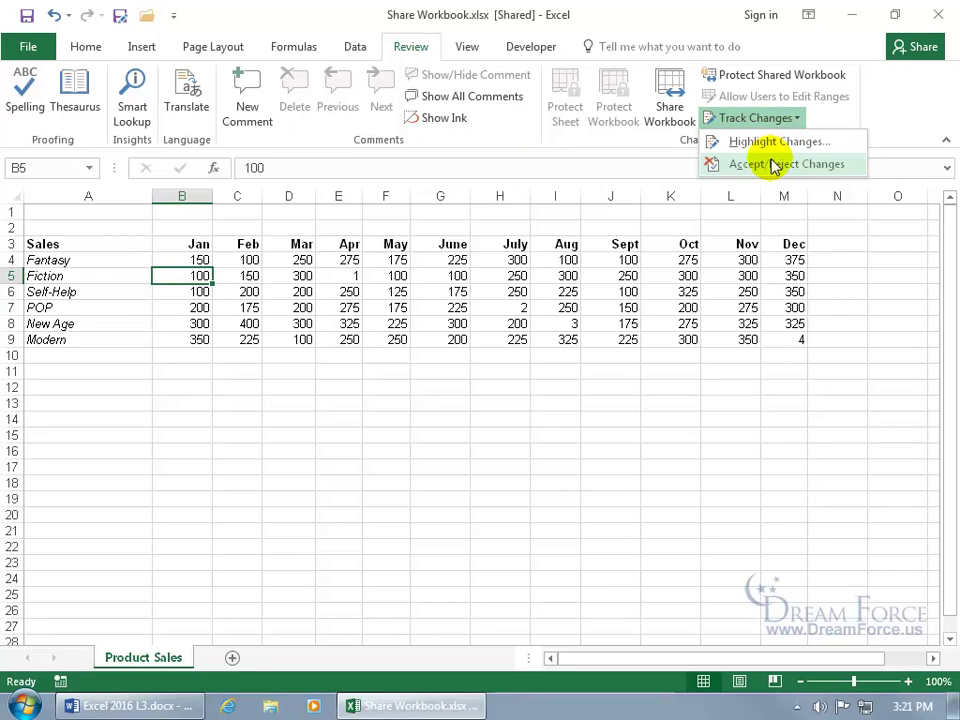
left_click(776, 168)
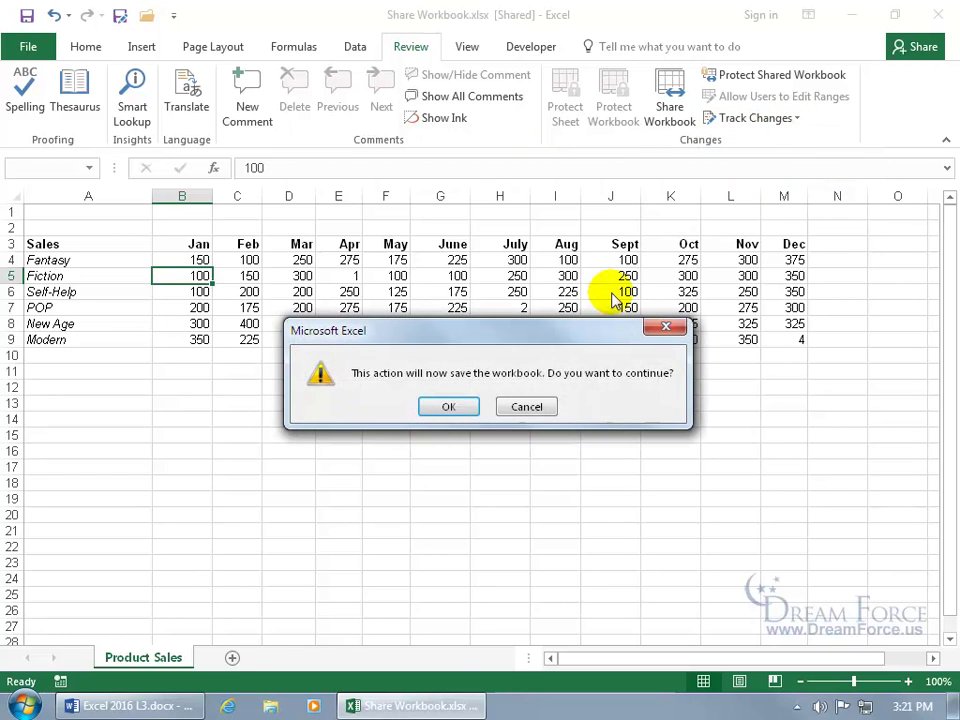
left_click(448, 410)
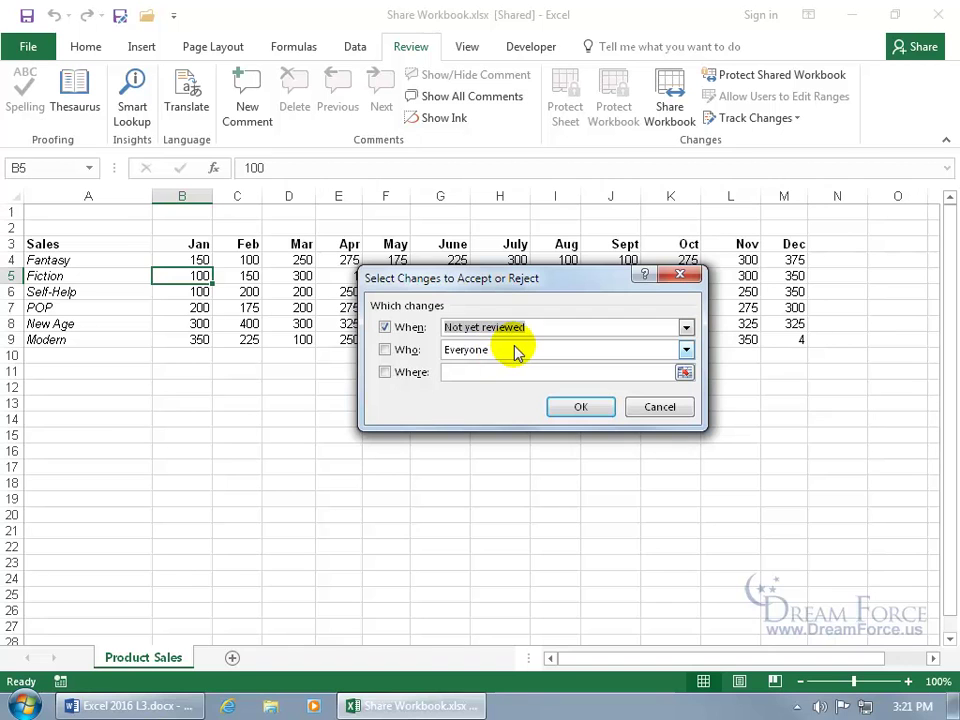
left_click(572, 406)
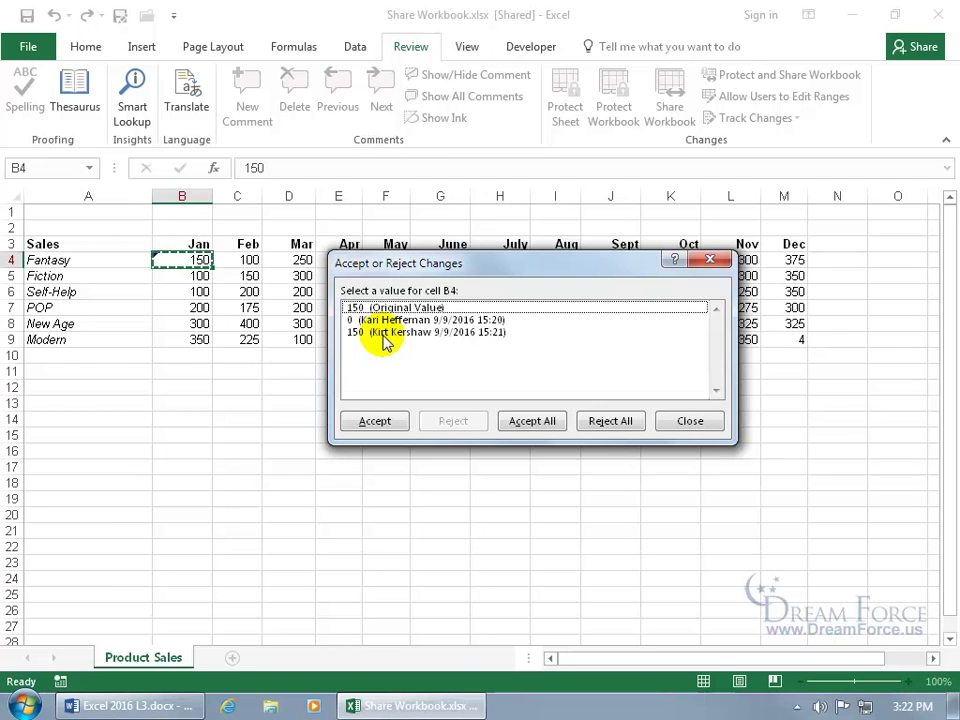
left_click(405, 320)
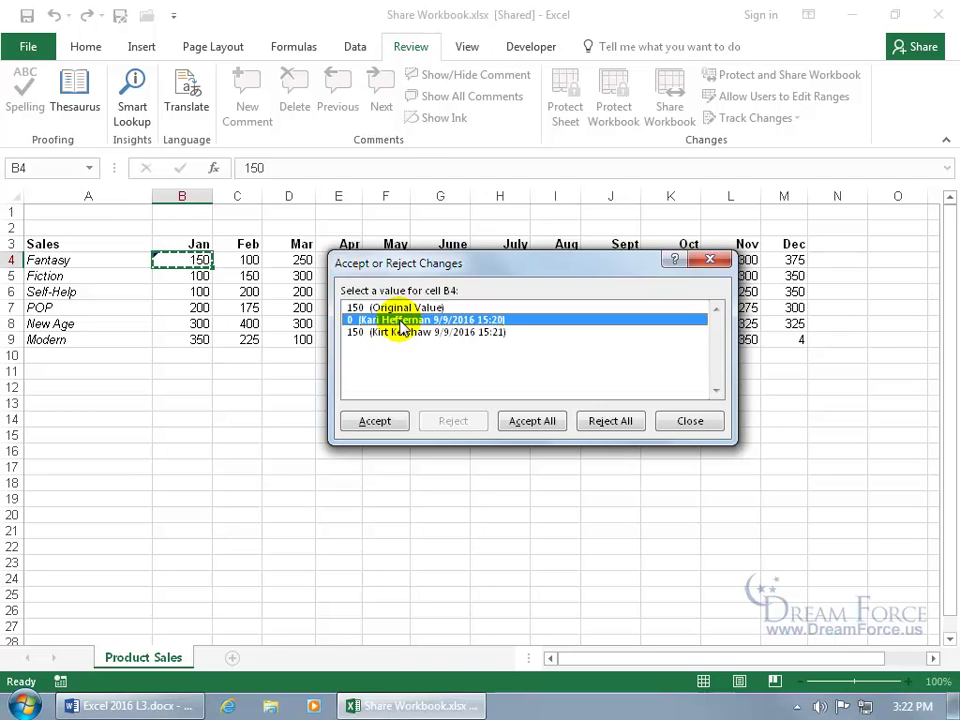
left_click(386, 420)
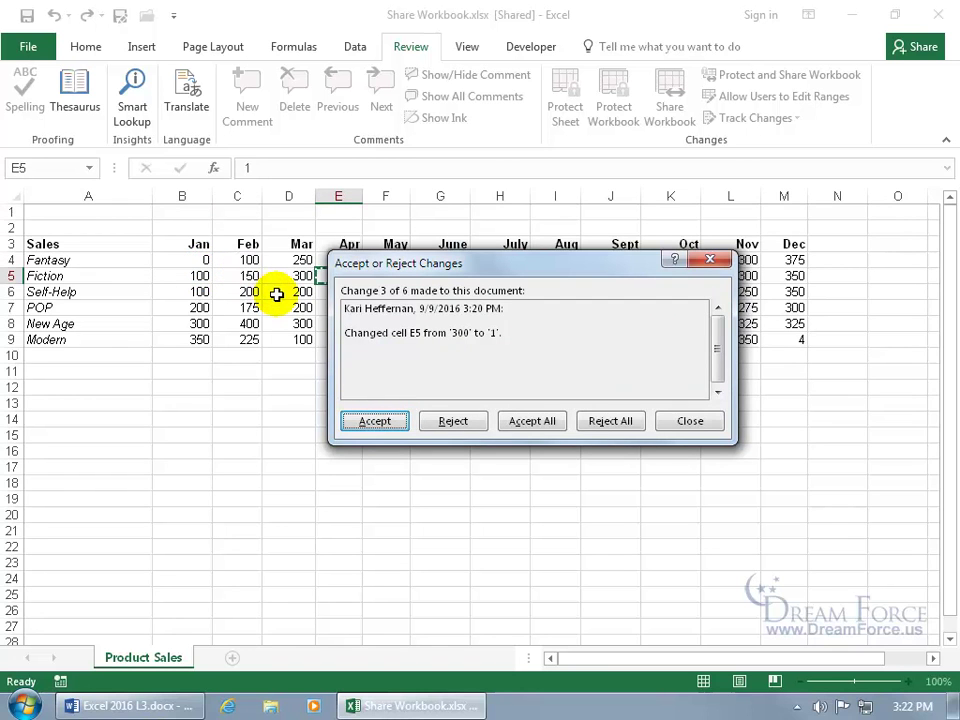
Step: Reject the changes to E5, H7, I8 and M9, restoring their original values
left_click_drag(408, 273, 428, 368)
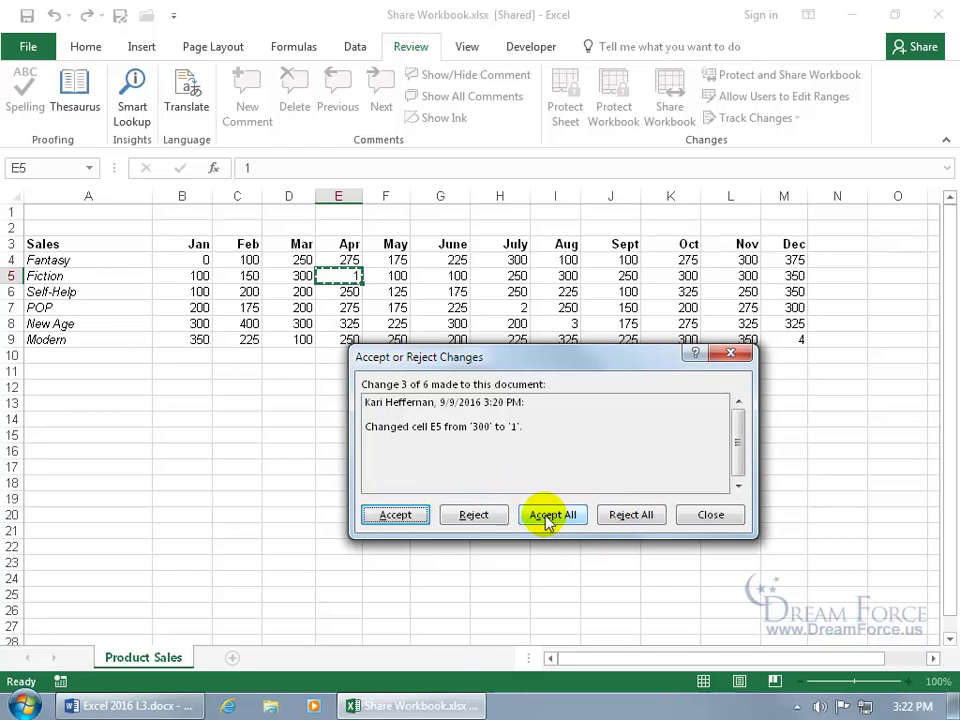
left_click(476, 518)
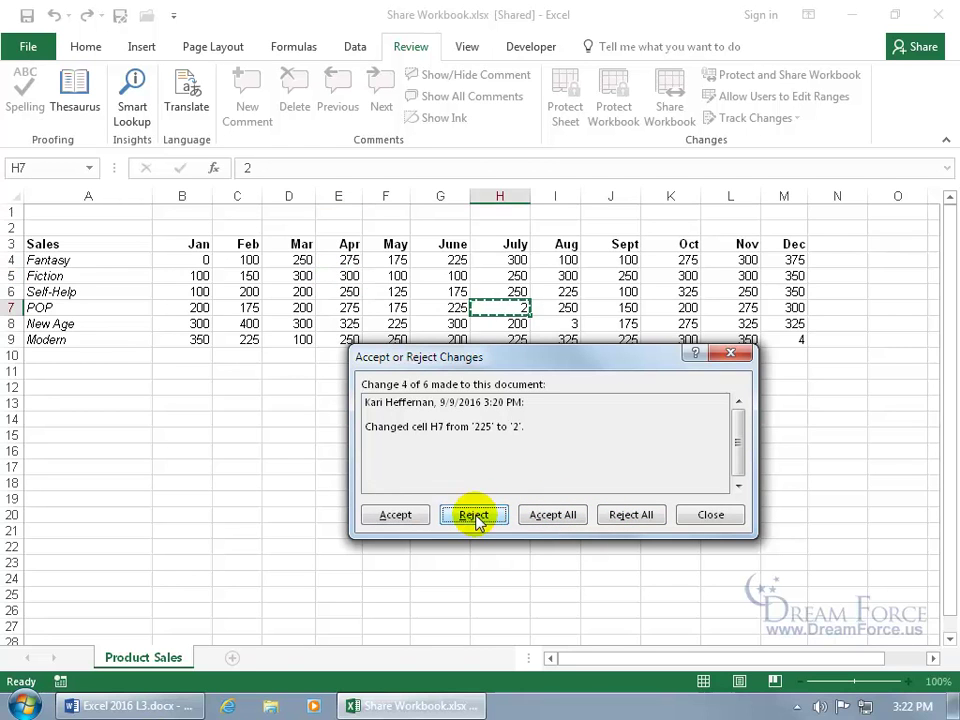
left_click(476, 518)
left_click(476, 518)
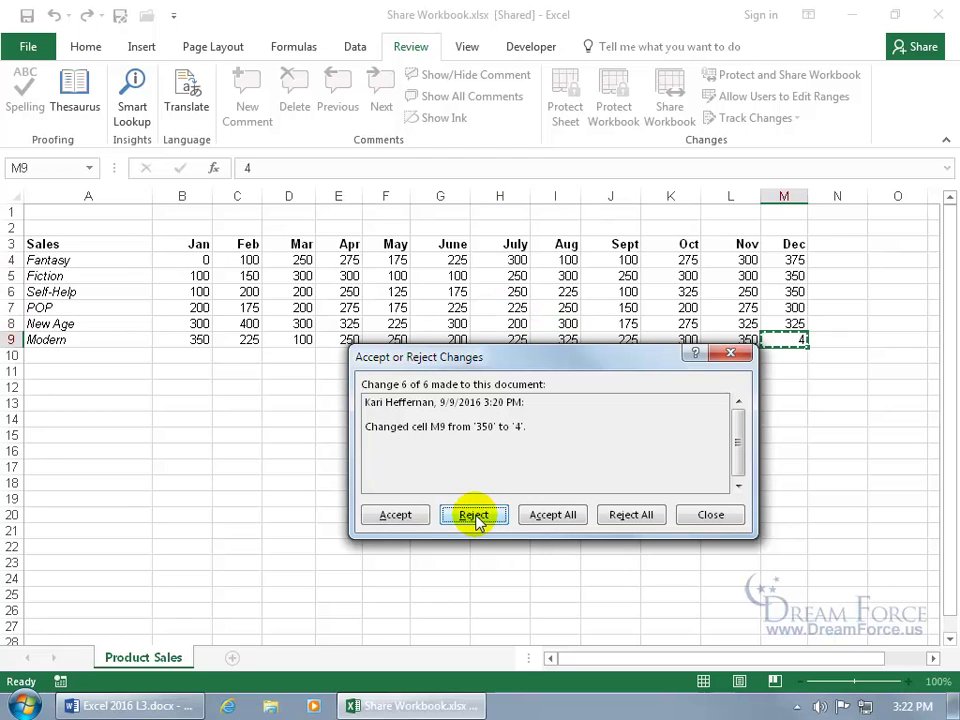
left_click(476, 518)
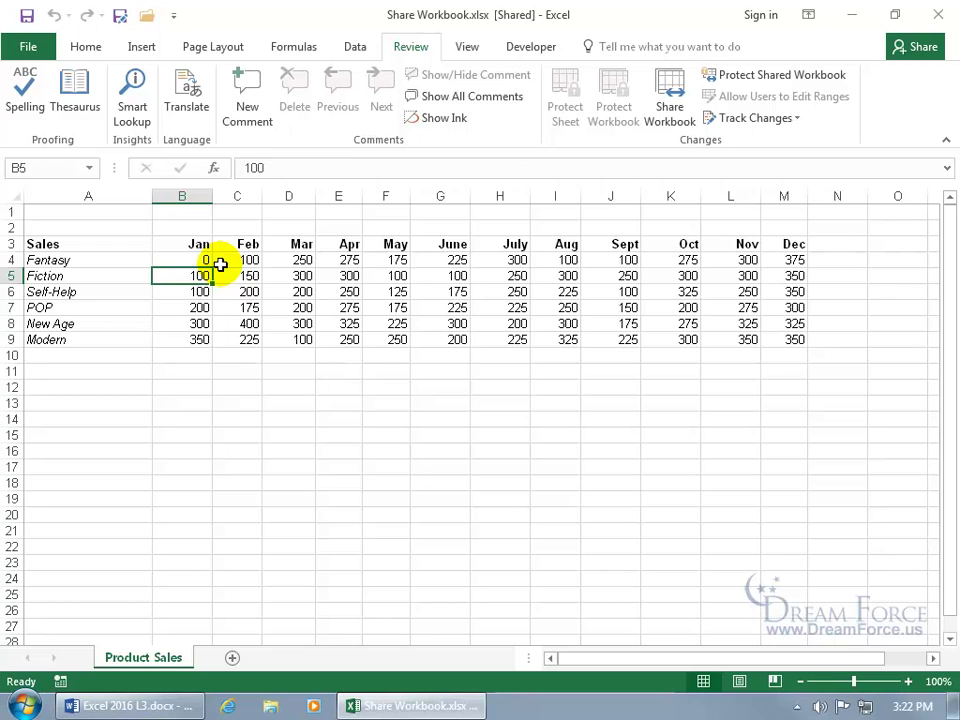
left_click(754, 122)
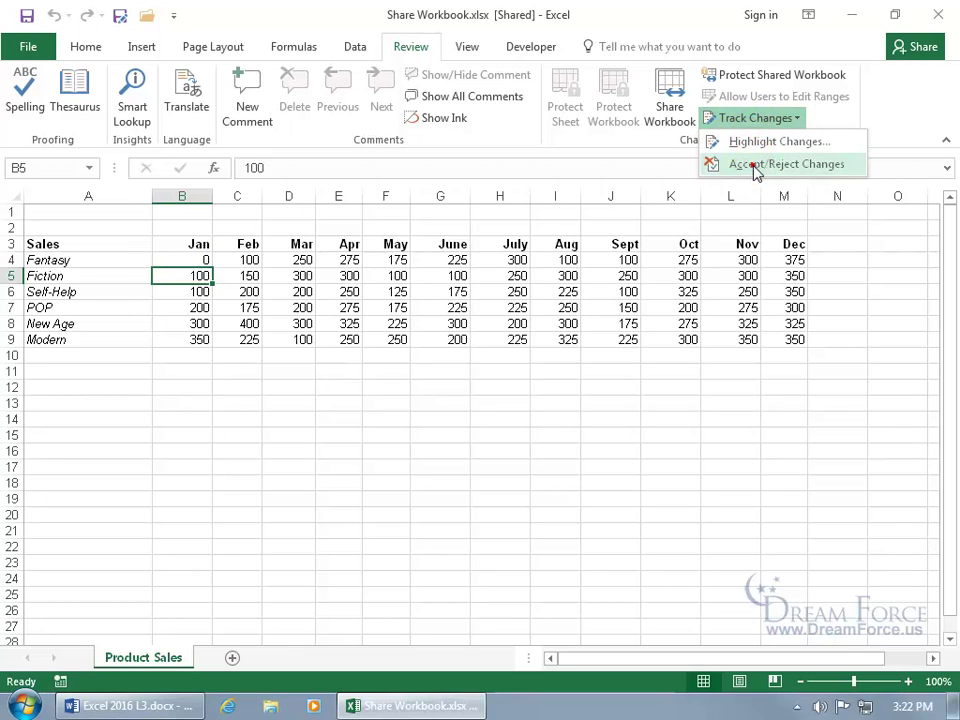
left_click(770, 164)
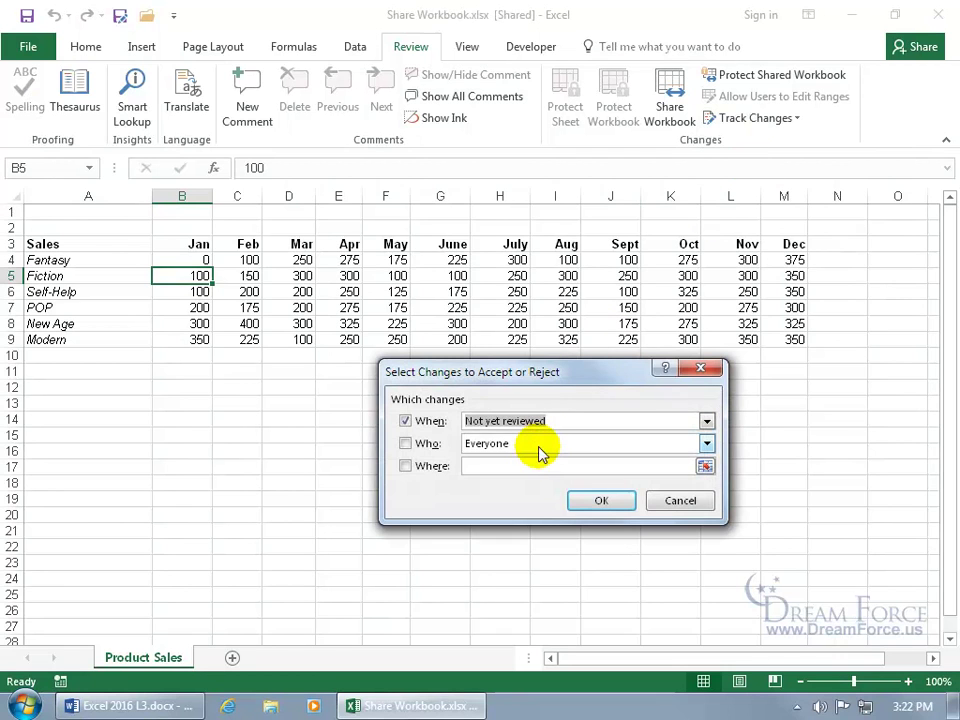
left_click(405, 421)
left_click(405, 443)
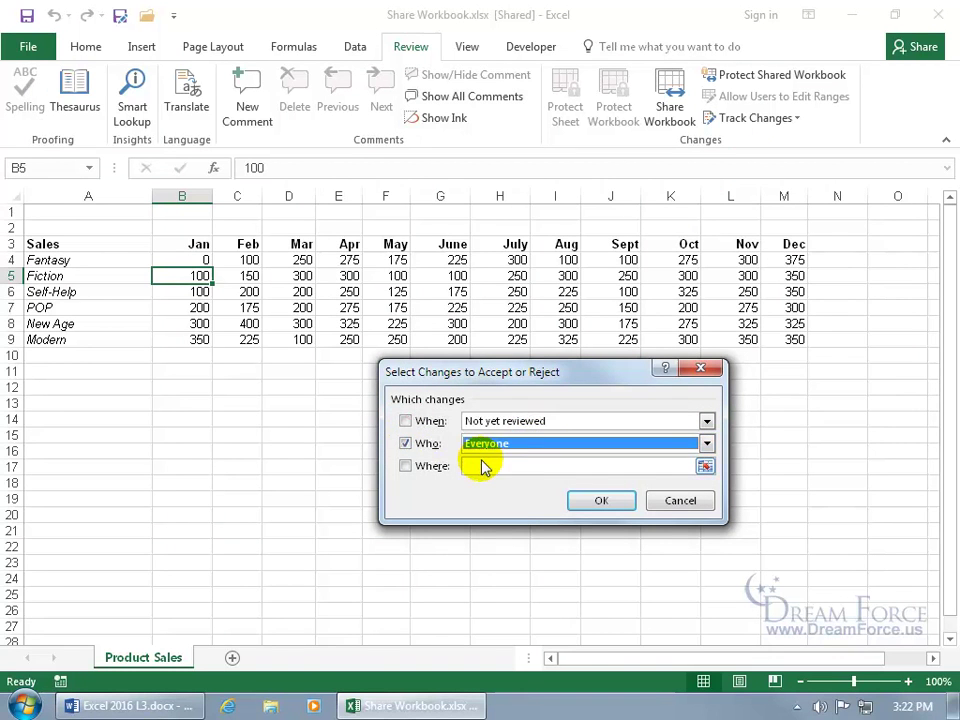
left_click(588, 499)
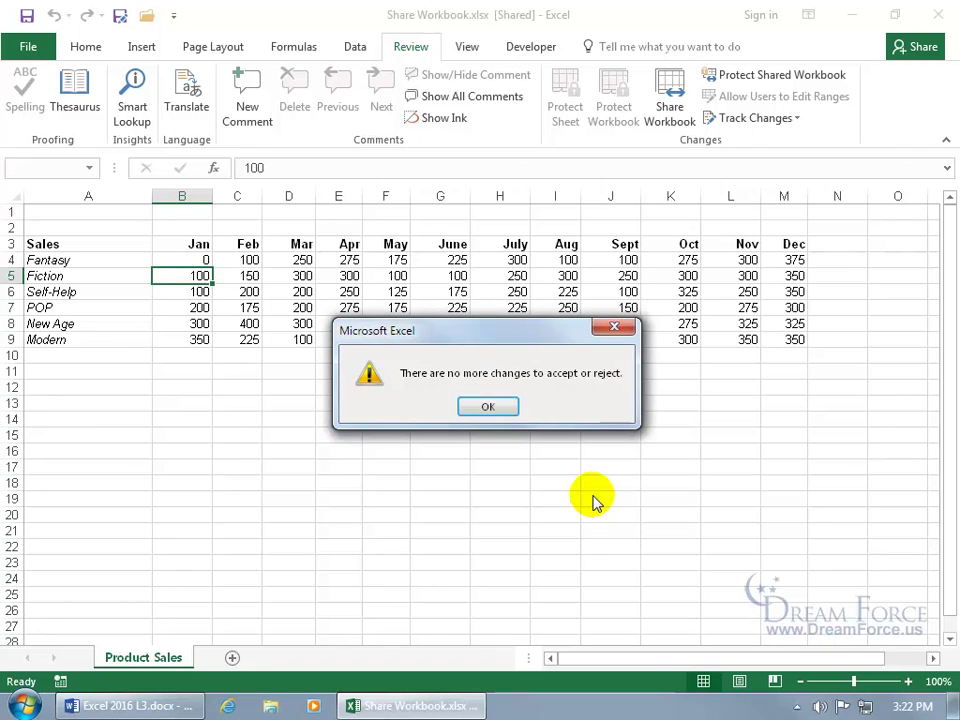
left_click(487, 409)
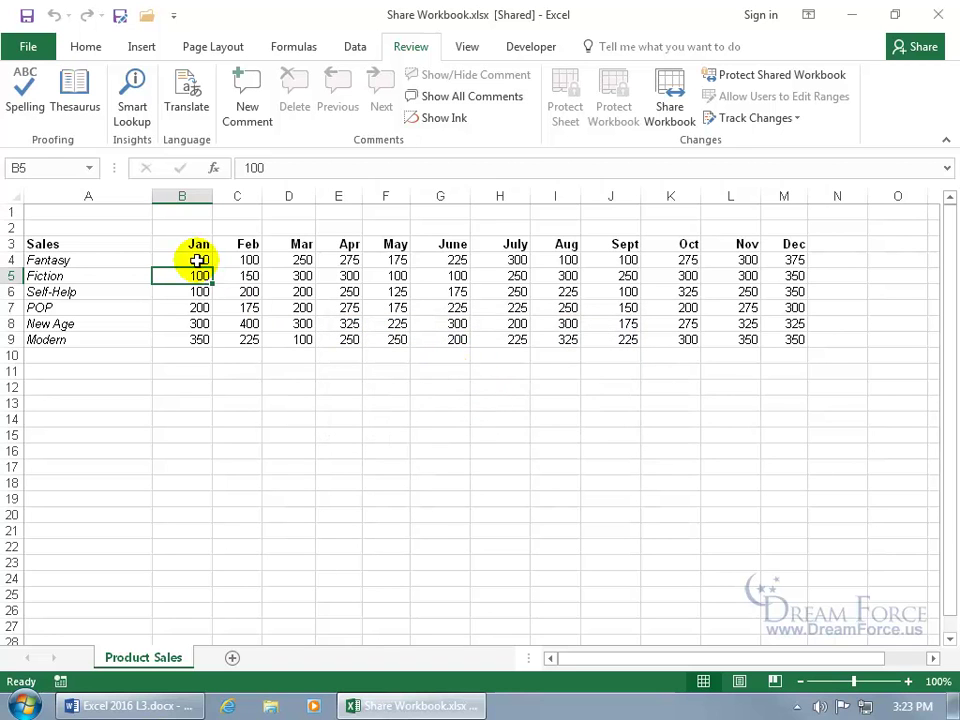
left_click(195, 259)
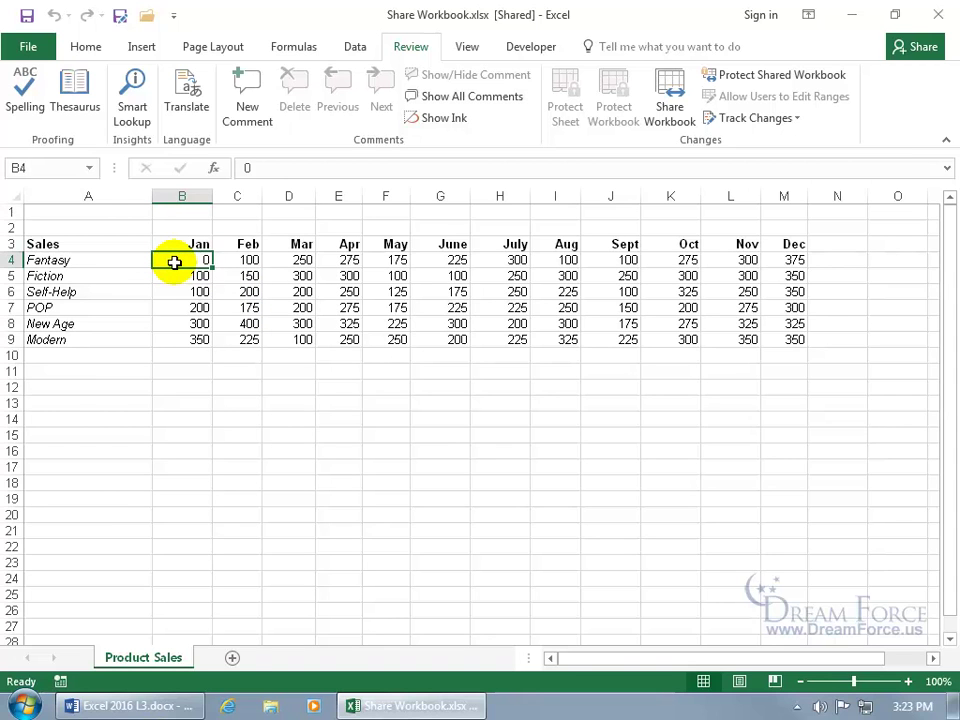
Step: Enter 222 in cell B4 and save the shared workbook
type("222")
key("Return")
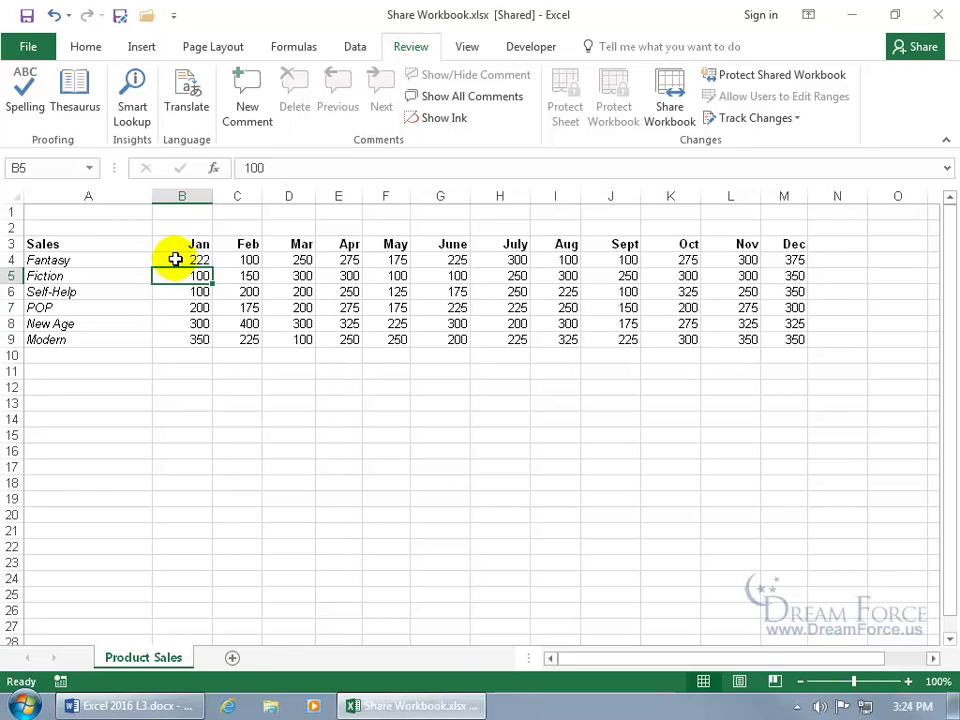
left_click(26, 15)
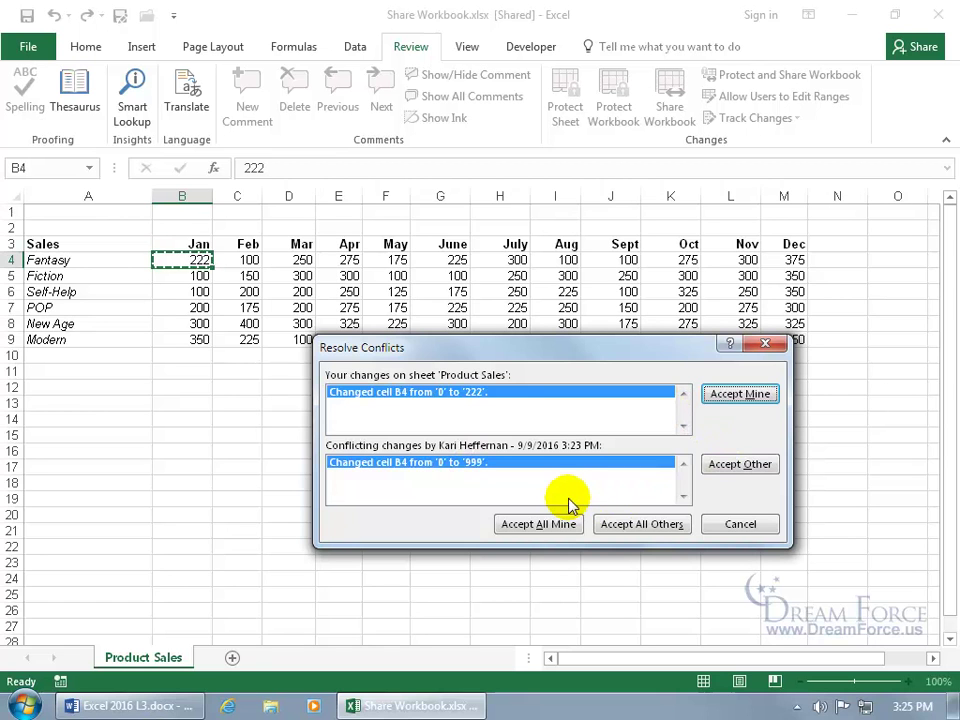
Step: Resolve the B4 conflict with Accept Other so B4 shows 999, then save again
left_click(742, 474)
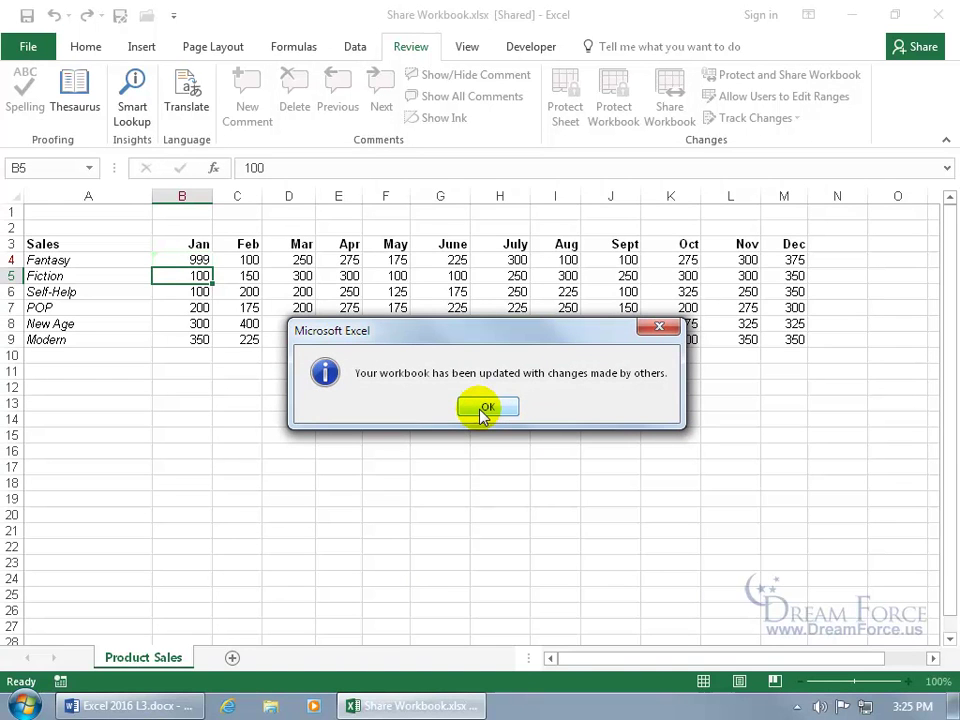
left_click(485, 408)
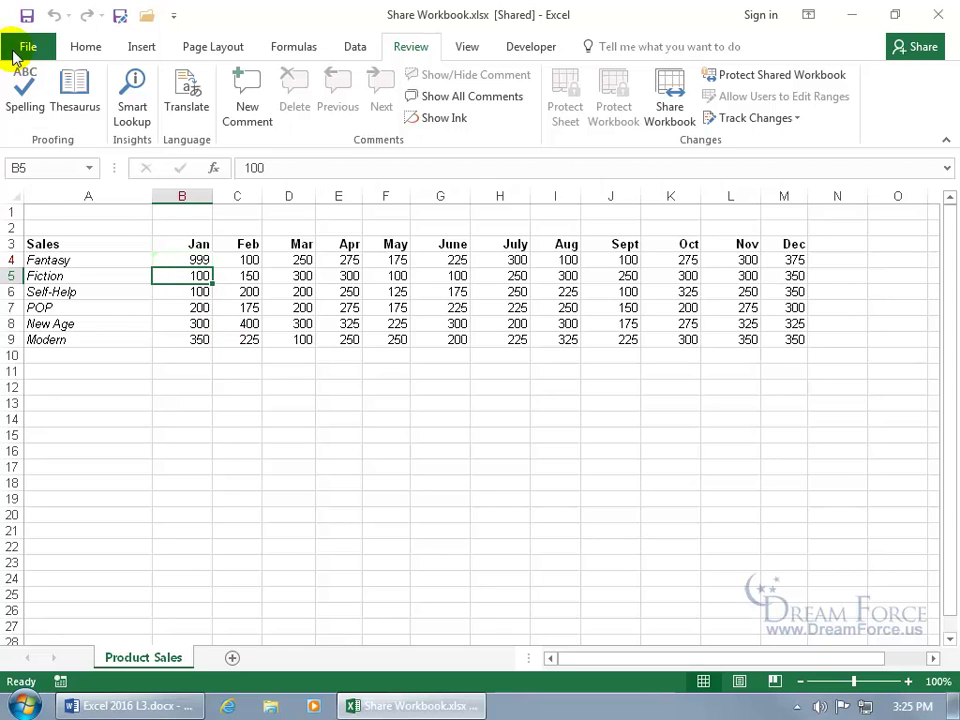
left_click(22, 17)
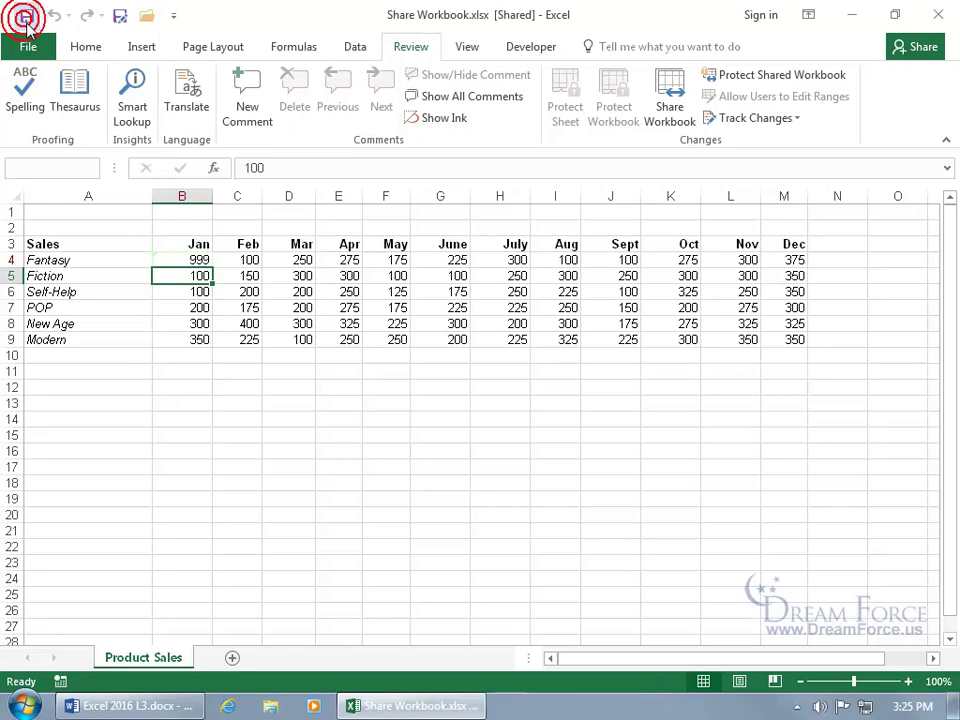
Step: Enter 1 in cell B10, then clear it again
left_click(198, 357)
type("1")
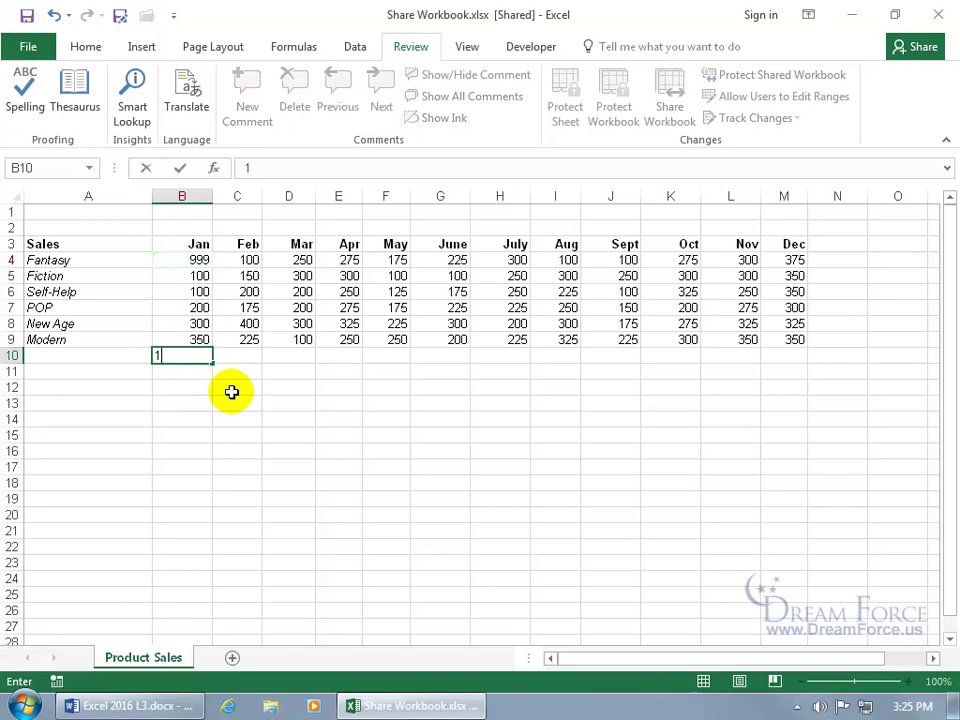
key("Return")
left_click(206, 357)
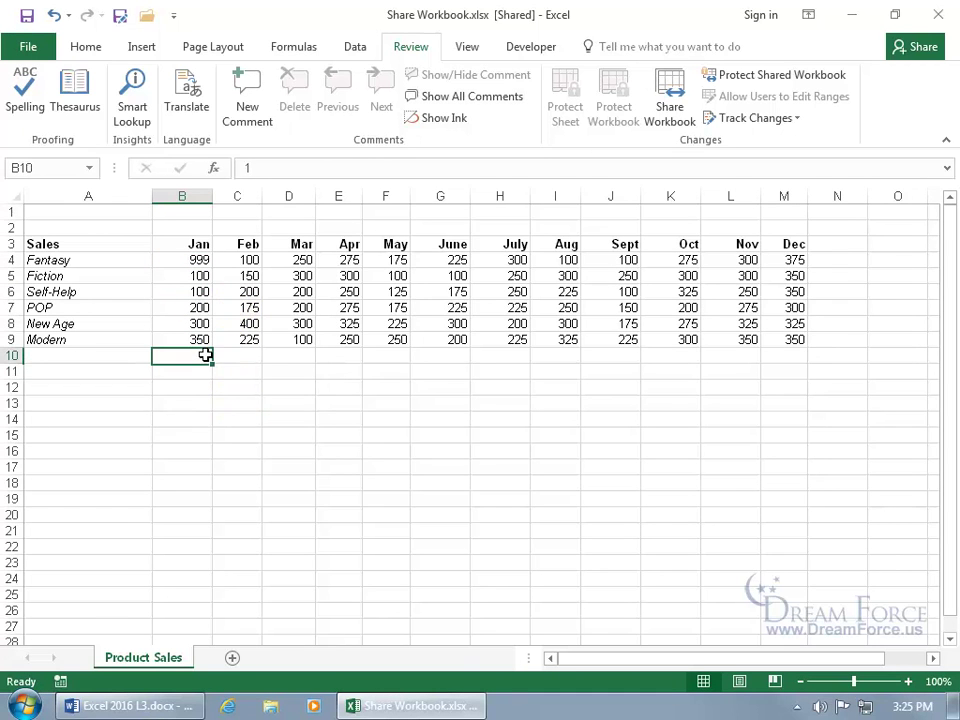
key("Delete")
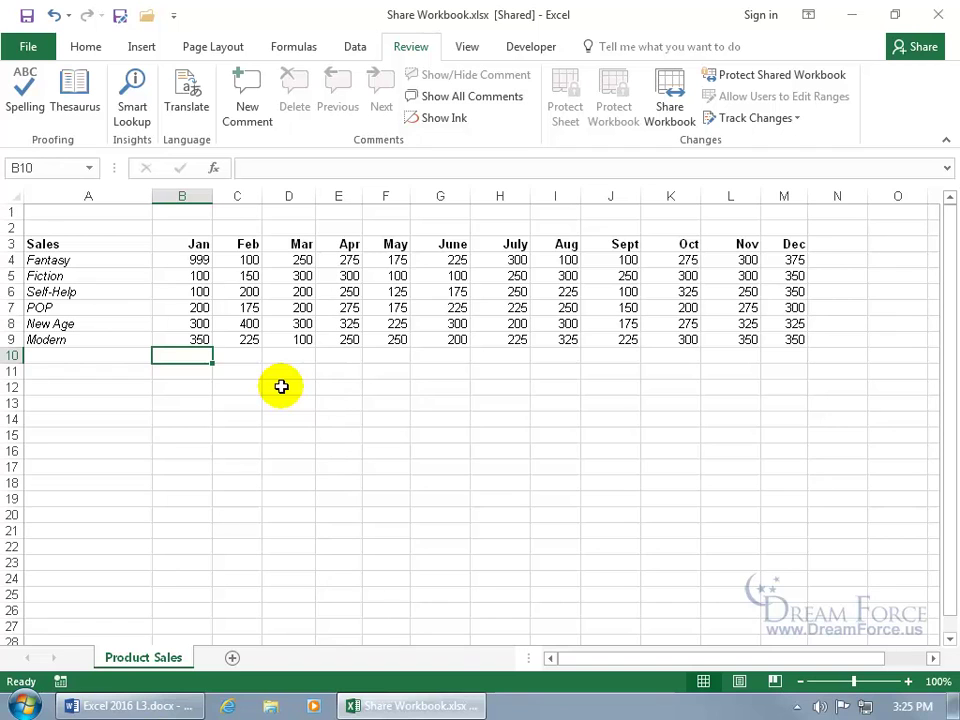
Step: Review all unreviewed tracked changes and reject the B4 edit, restoring 0
left_click(767, 122)
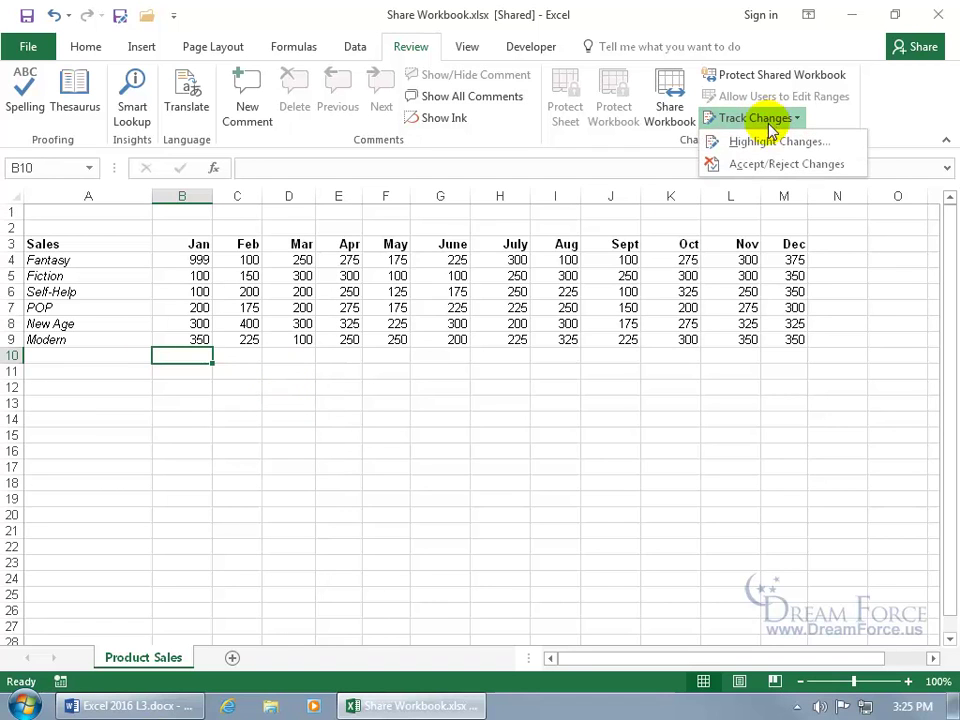
left_click(771, 167)
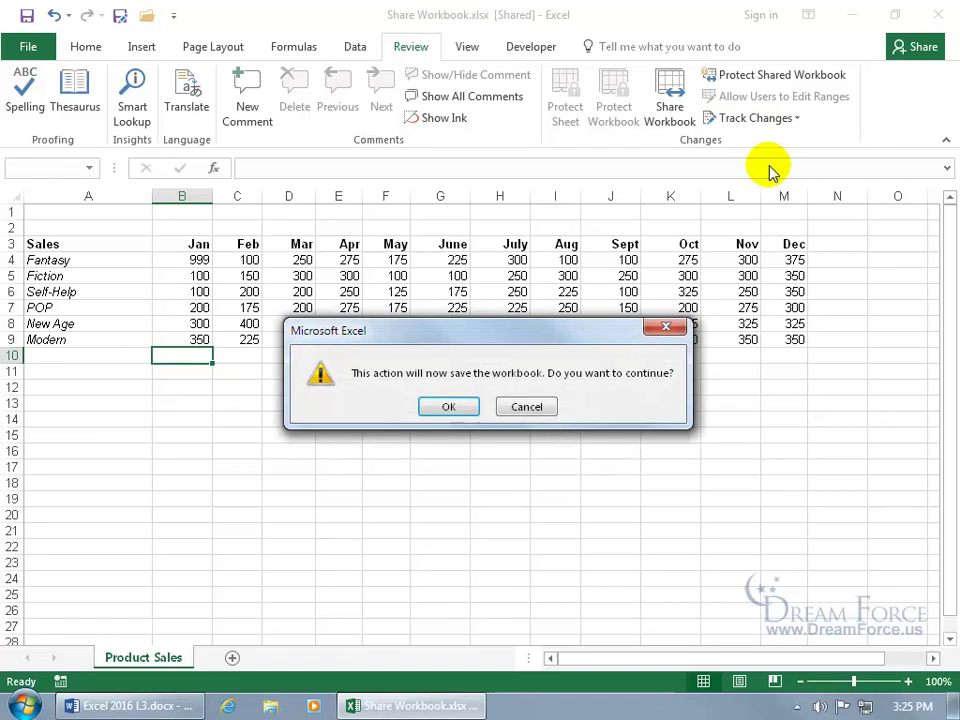
left_click(450, 407)
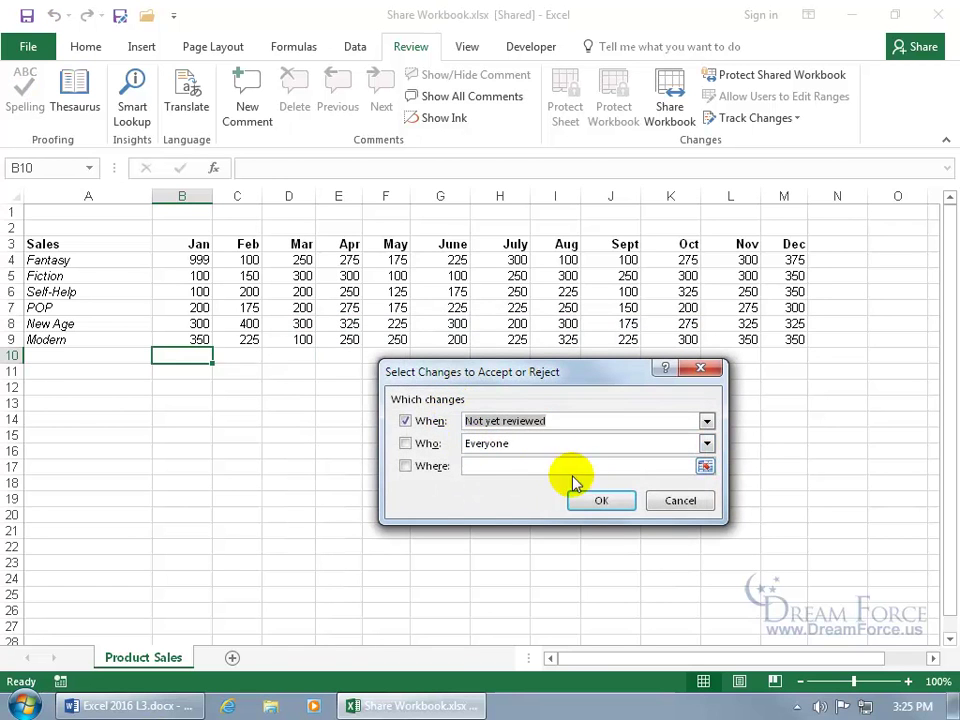
left_click(604, 501)
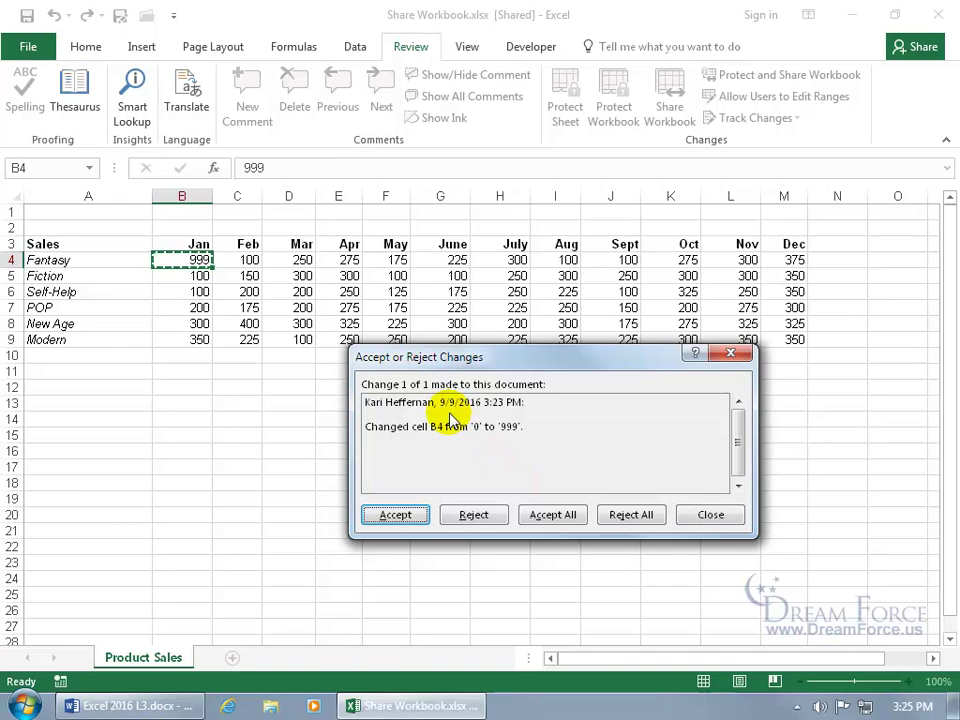
left_click(476, 514)
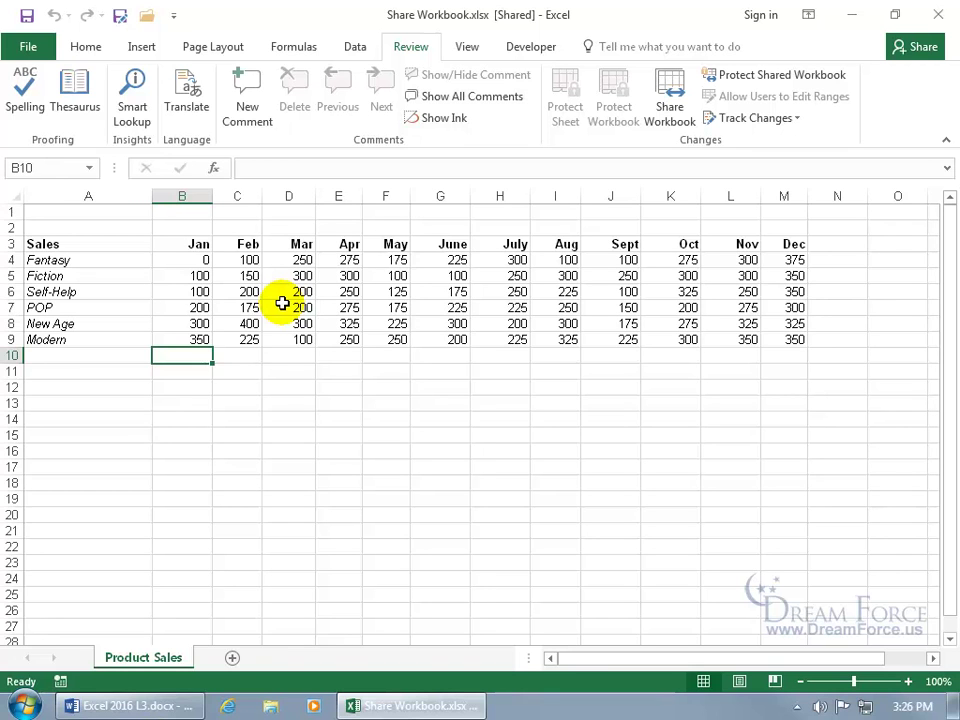
right_click(147, 662)
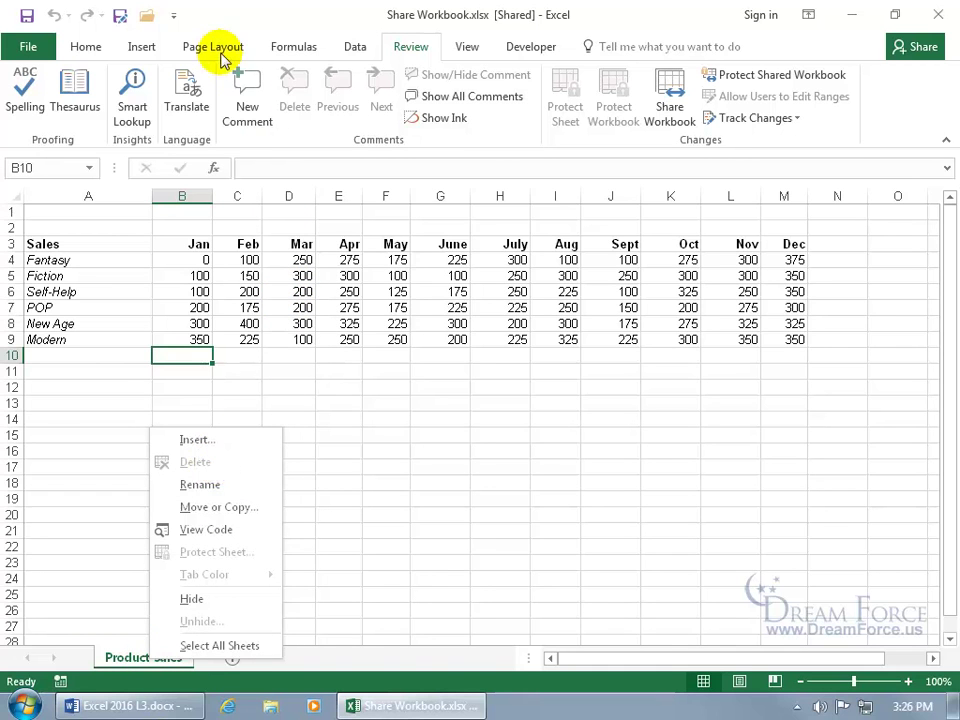
left_click(85, 50)
left_click(84, 50)
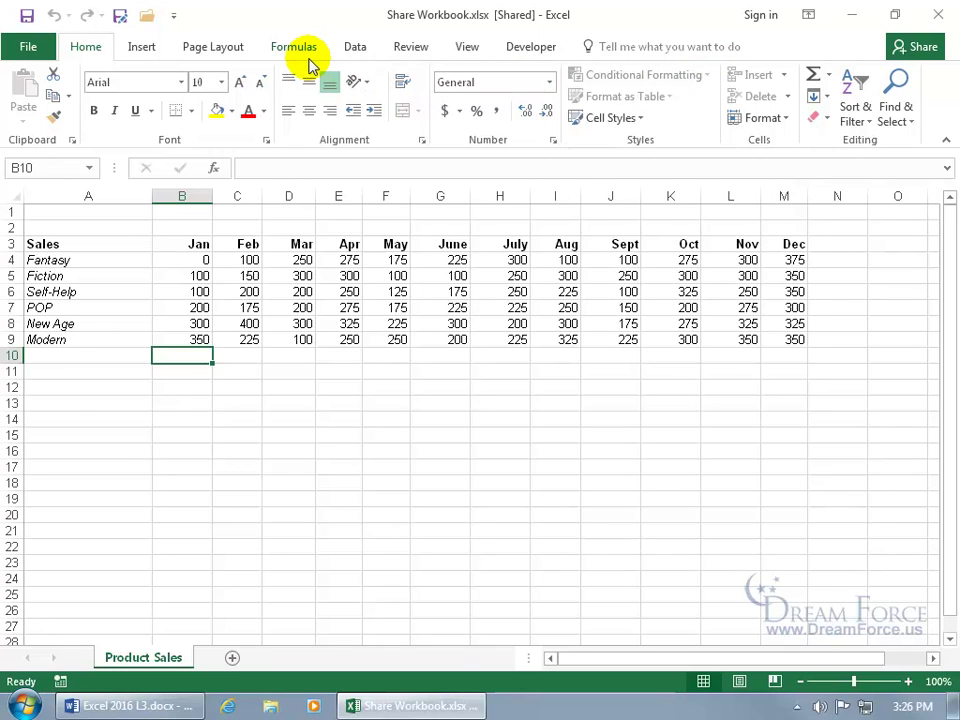
left_click(212, 47)
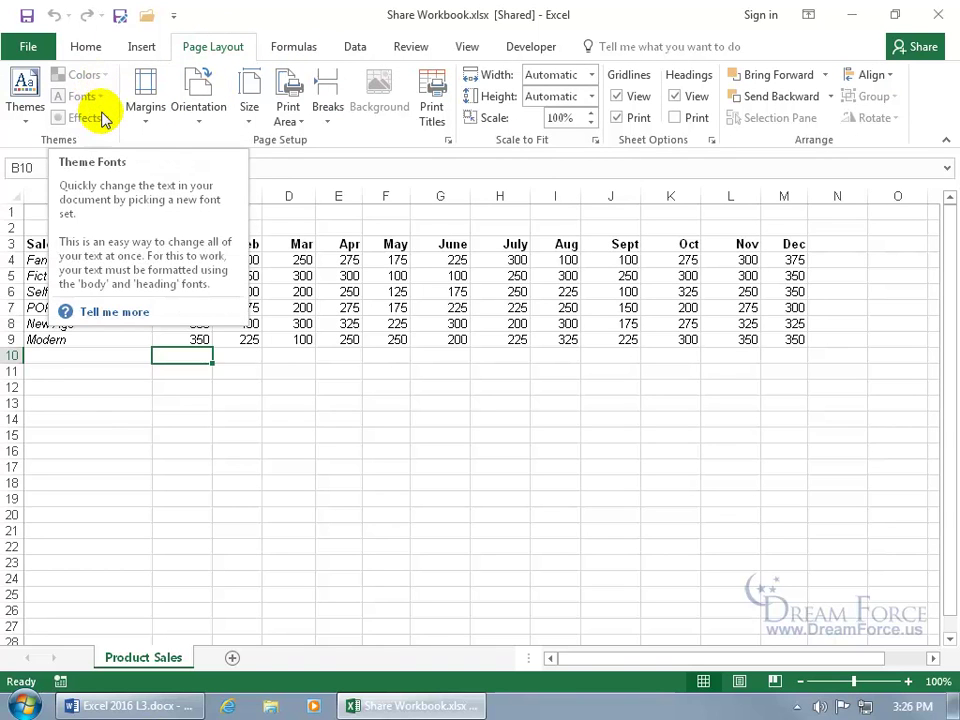
left_click(409, 47)
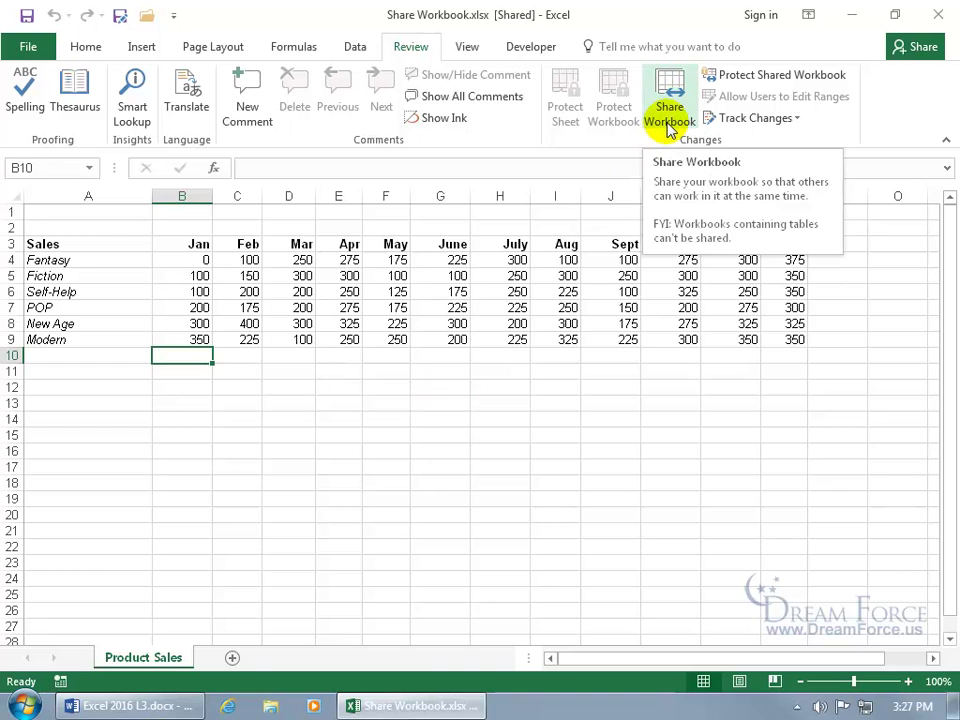
left_click(670, 122)
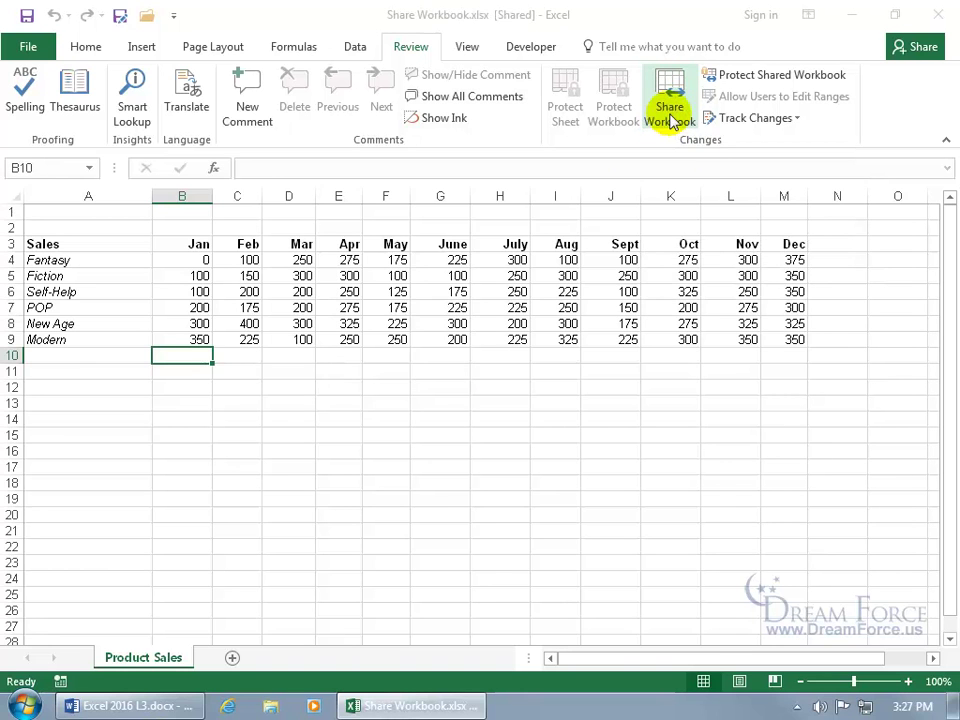
left_click(424, 294)
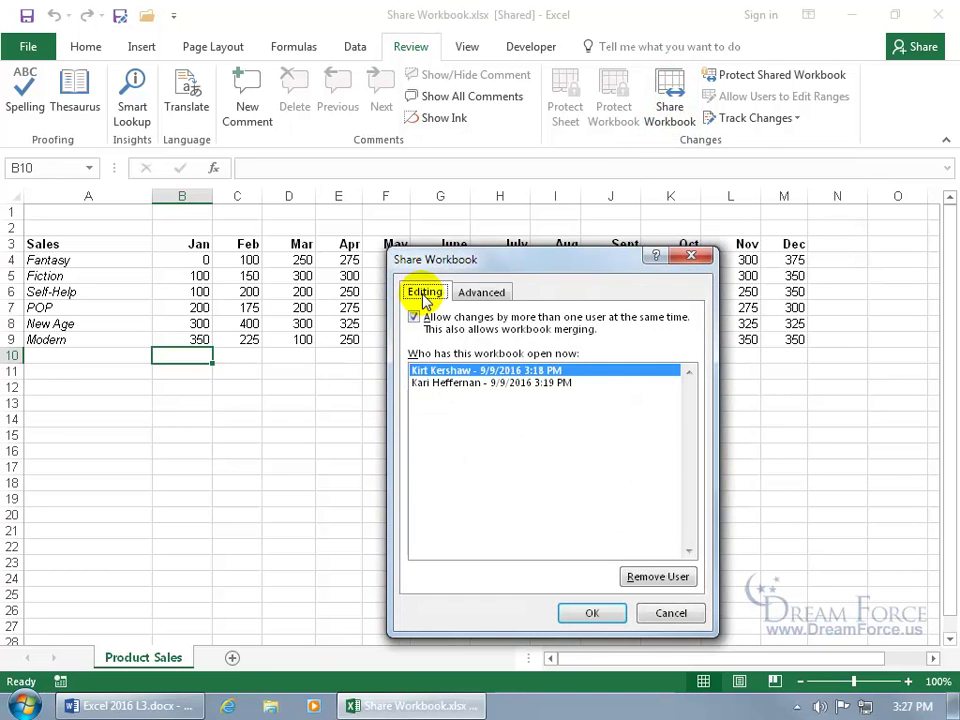
left_click(414, 318)
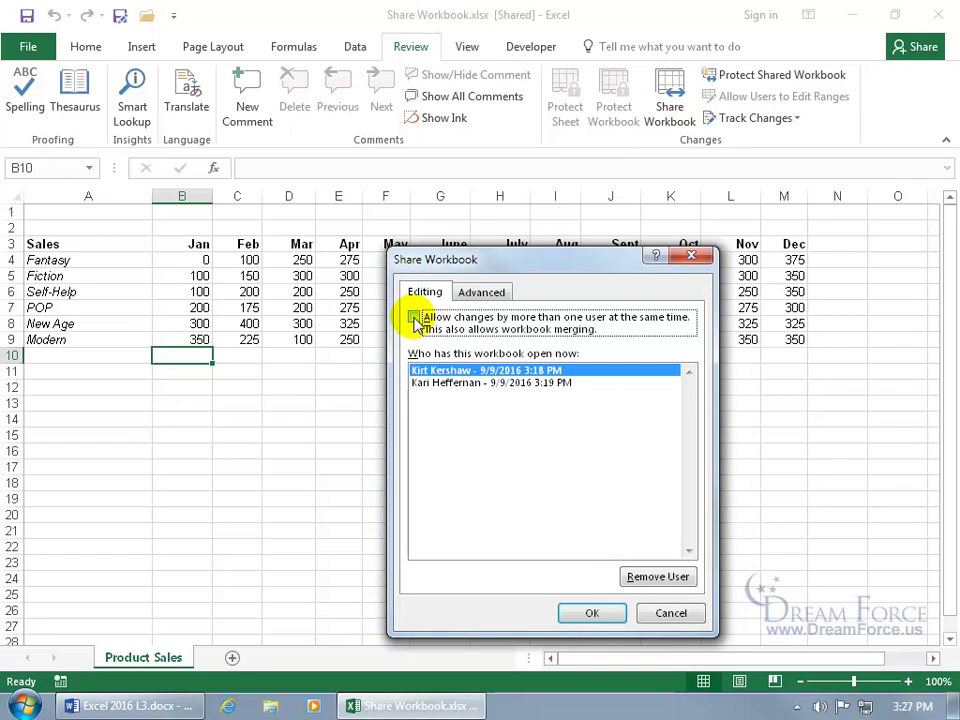
left_click(591, 614)
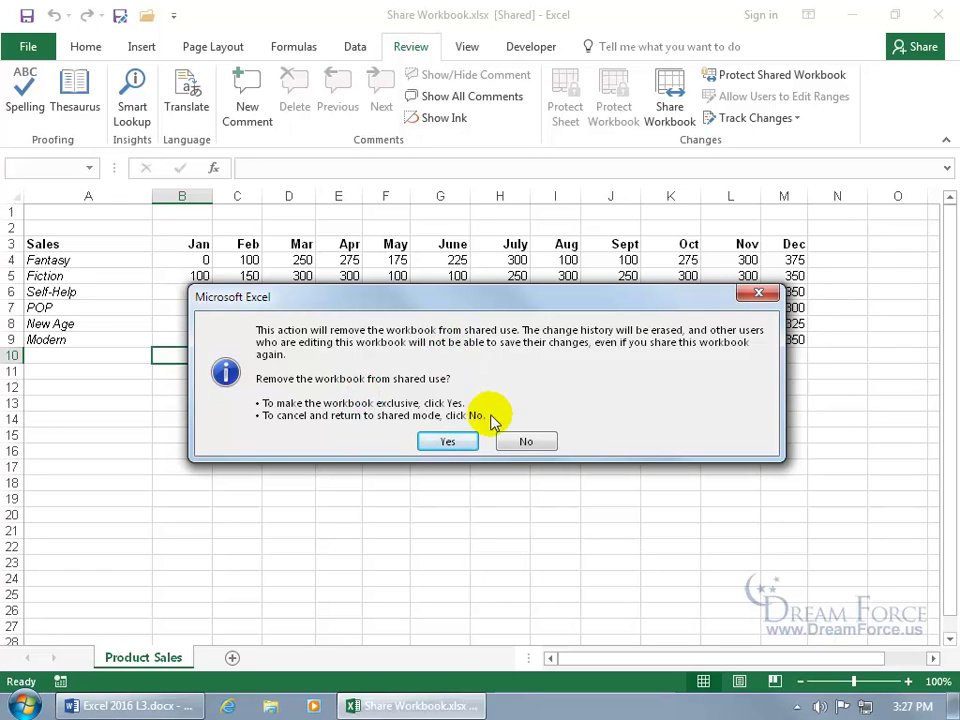
left_click(526, 441)
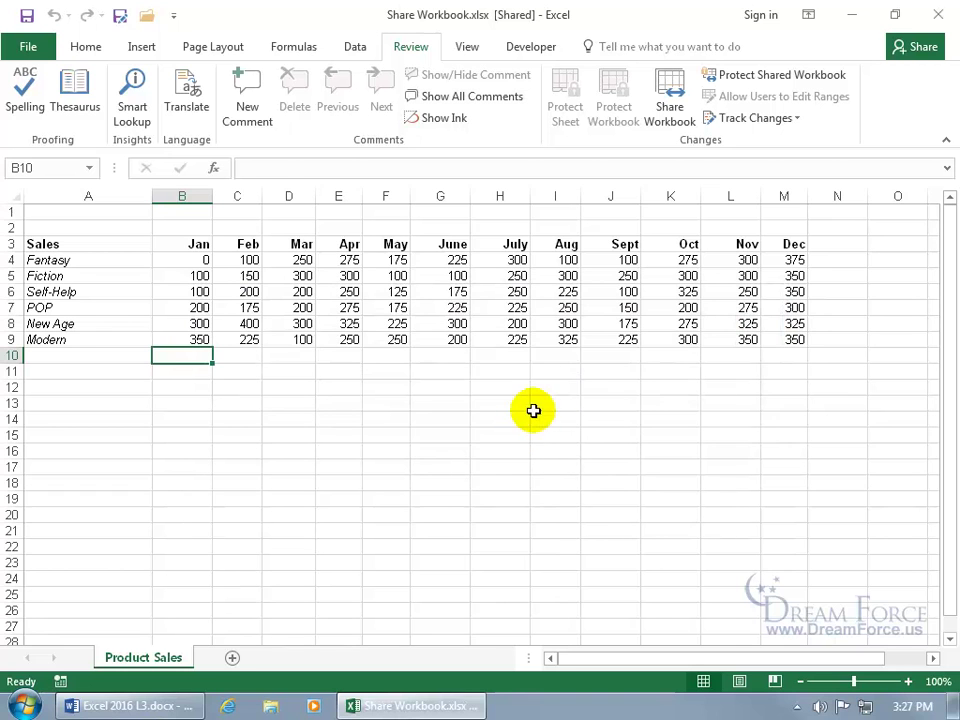
left_click(668, 112)
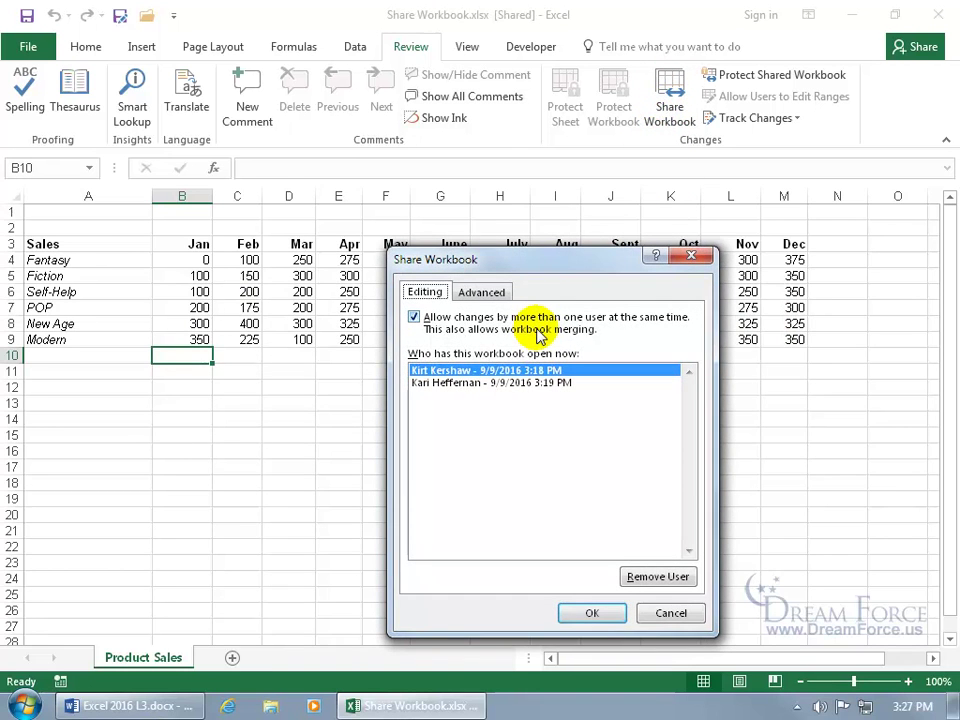
left_click(505, 386)
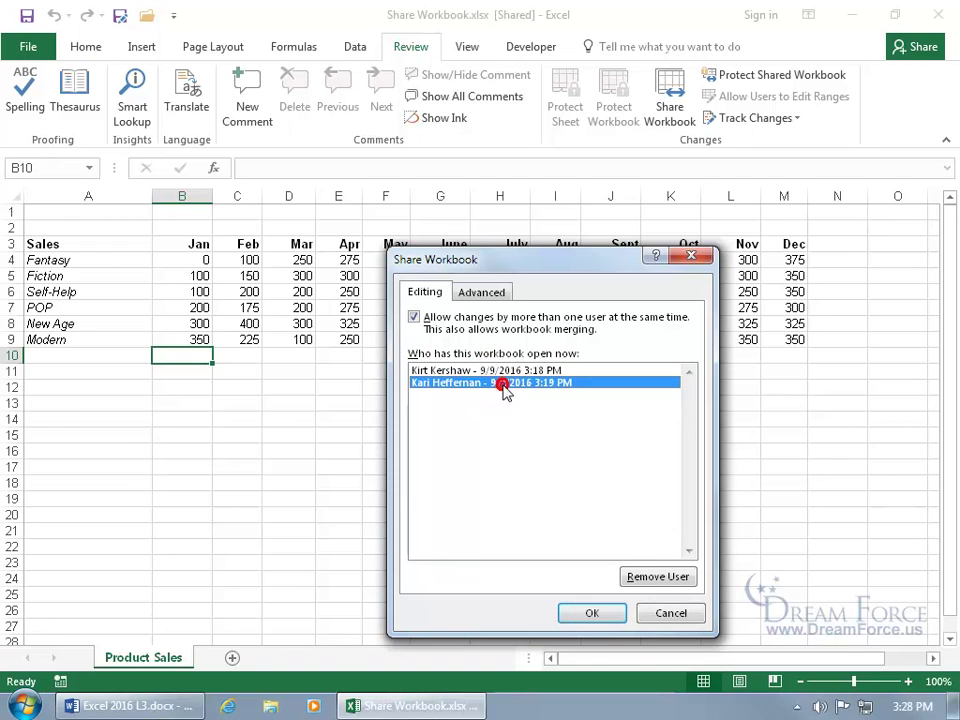
left_click(640, 578)
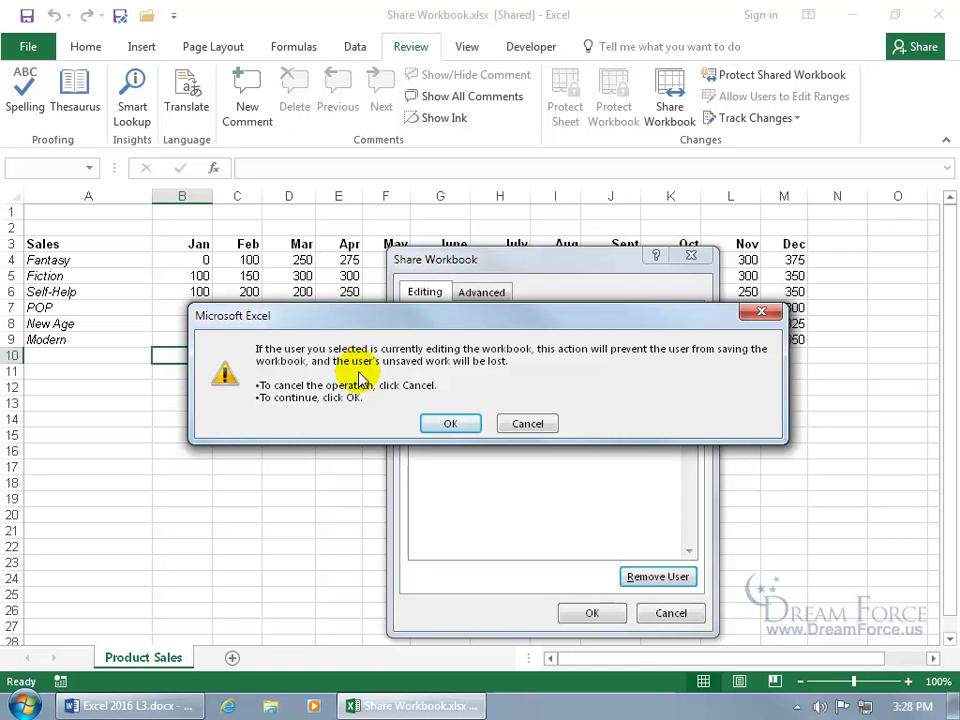
left_click(516, 425)
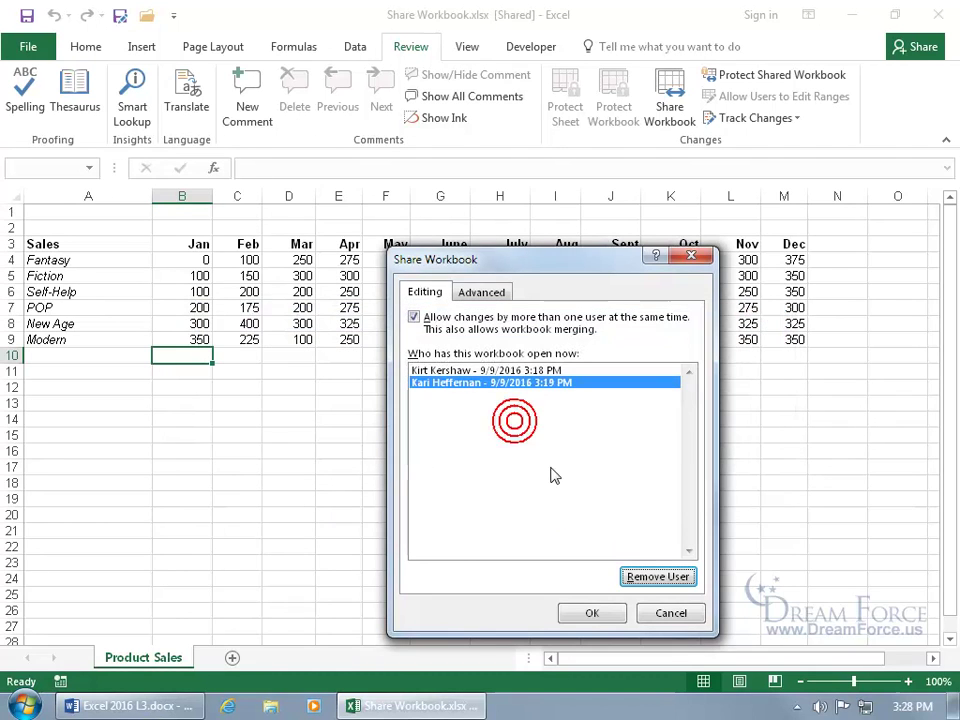
left_click(645, 613)
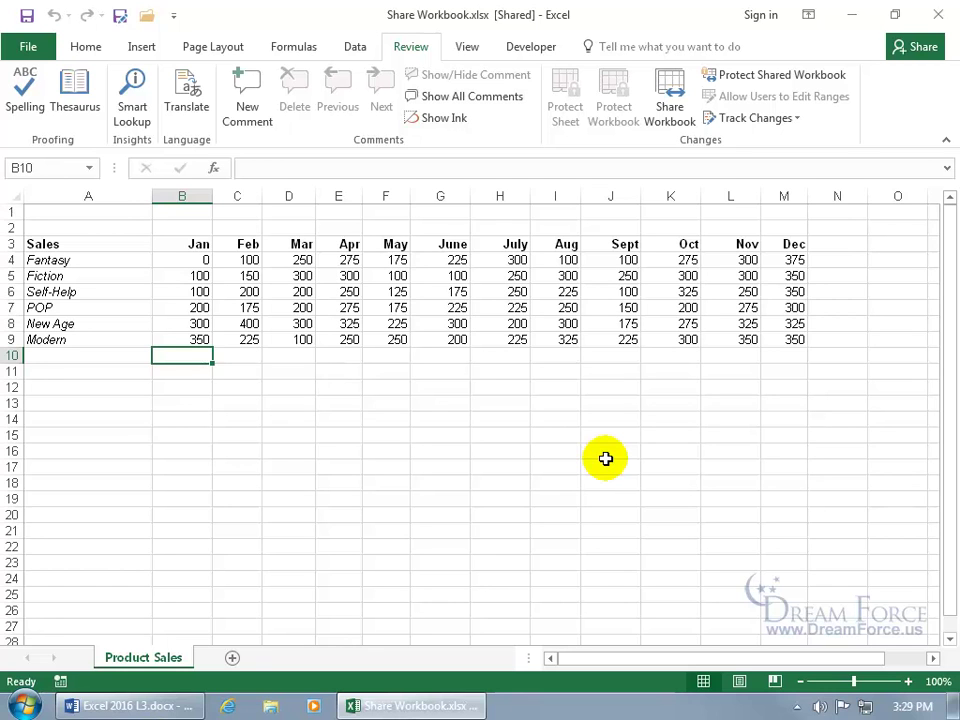
Step: Enter 1 in B10 and save, triggering the 'no longer connected' warning
type("1")
key("Return")
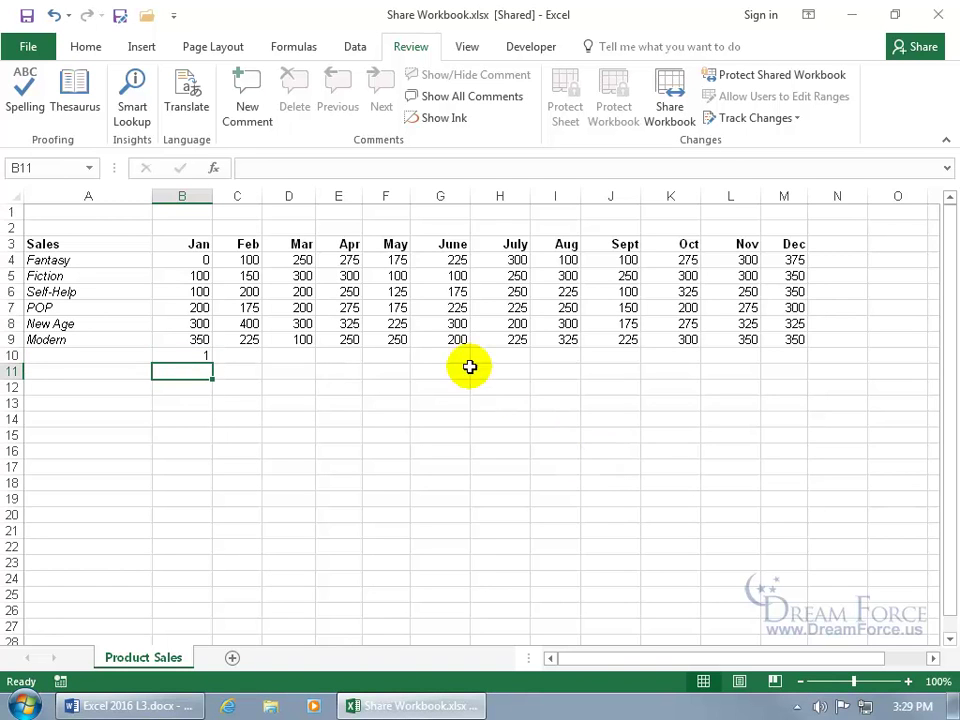
left_click(27, 15)
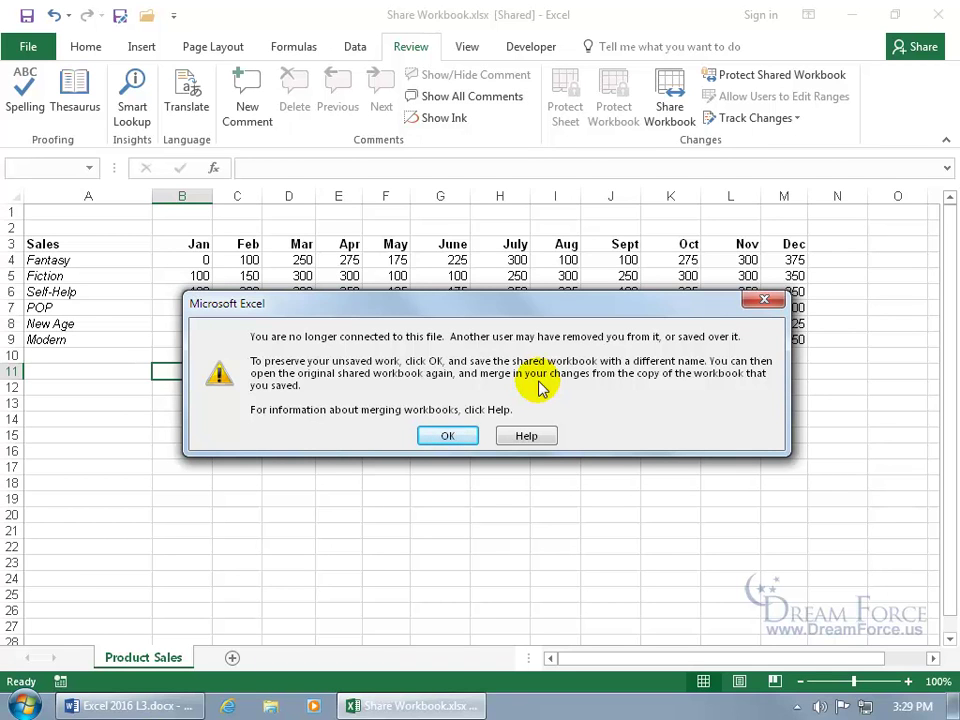
Step: Acknowledge the disconnect warning and save the workbook as Share Workbook2.xlsx
left_click(452, 435)
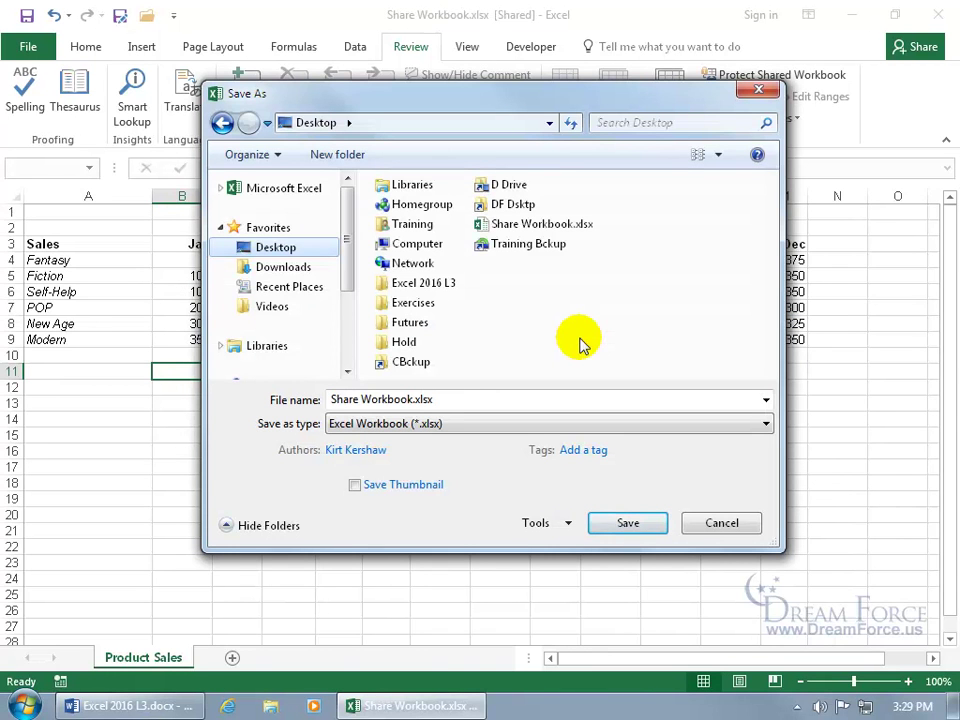
left_click(411, 400)
type("2")
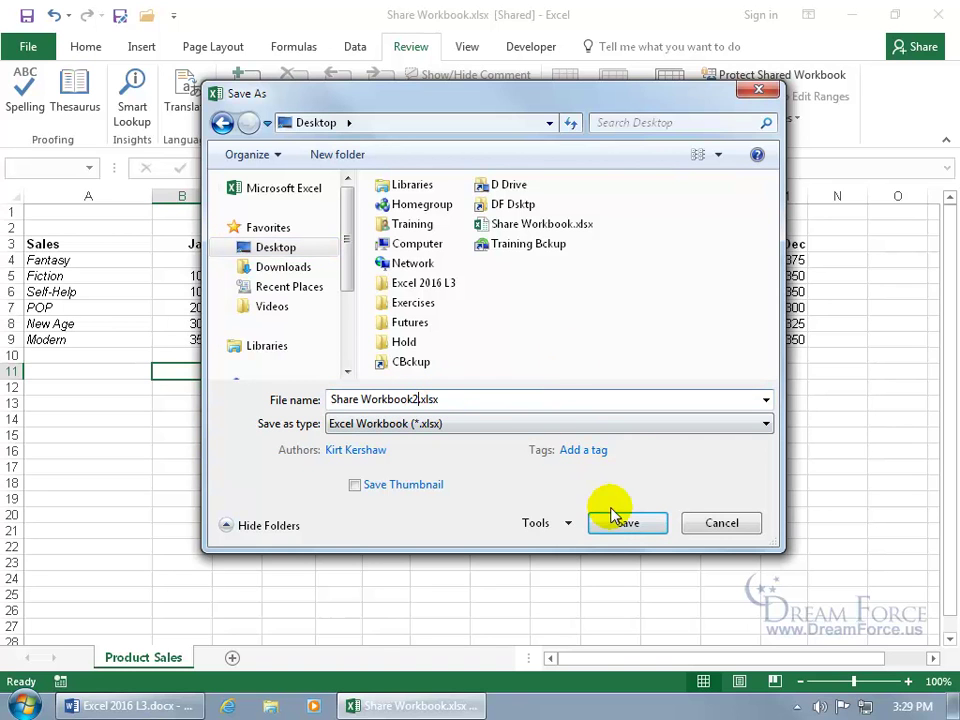
left_click(621, 524)
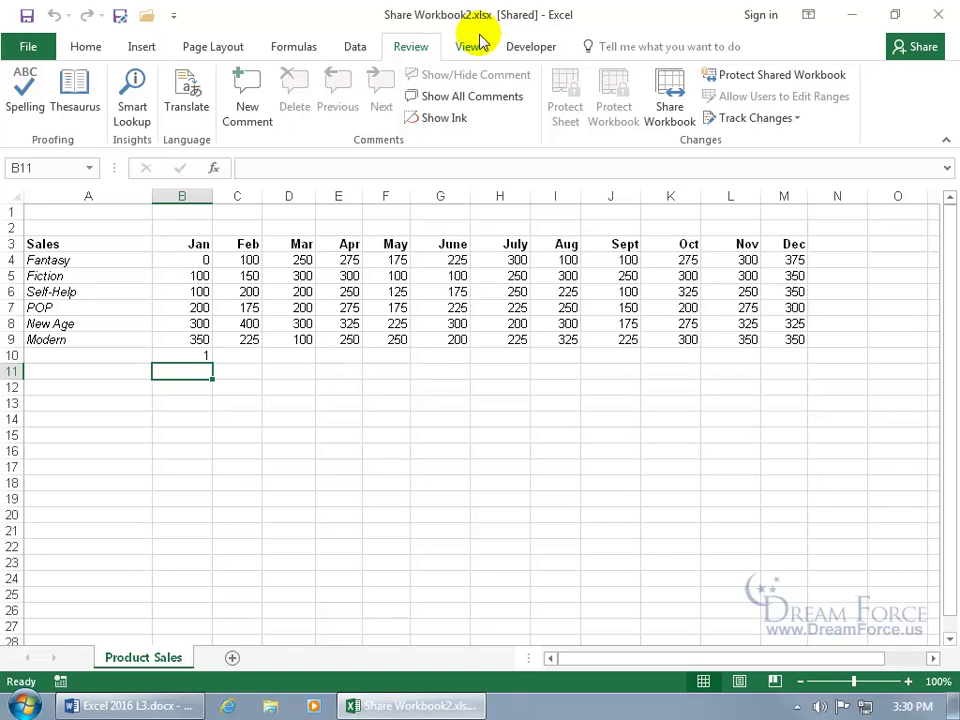
Step: View the Share Workbook users list showing one user, then cancel without changes
left_click(668, 92)
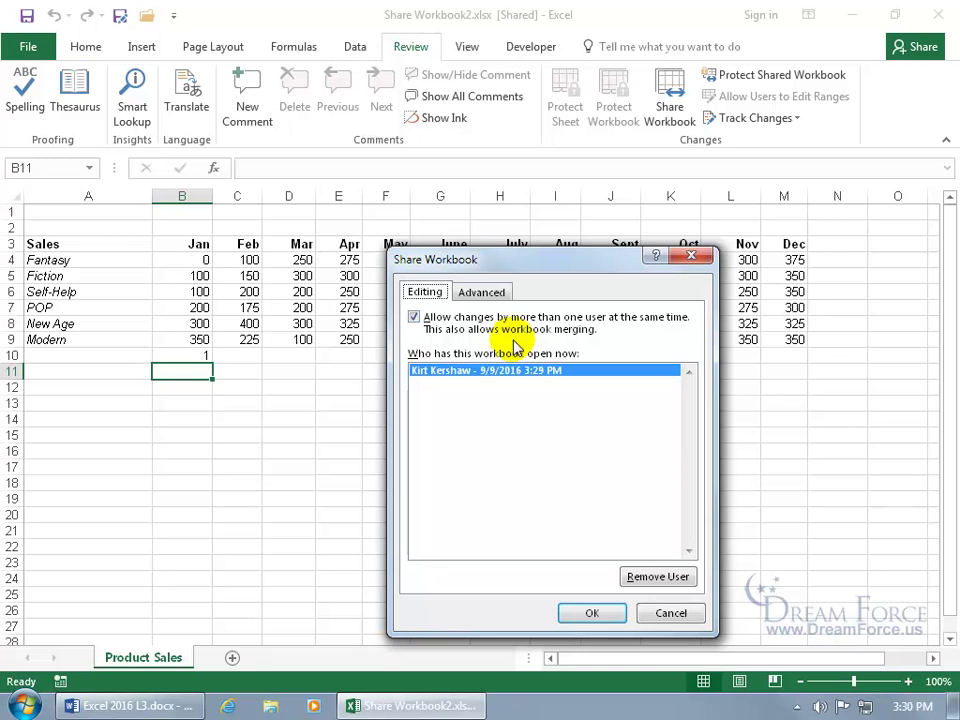
left_click(668, 614)
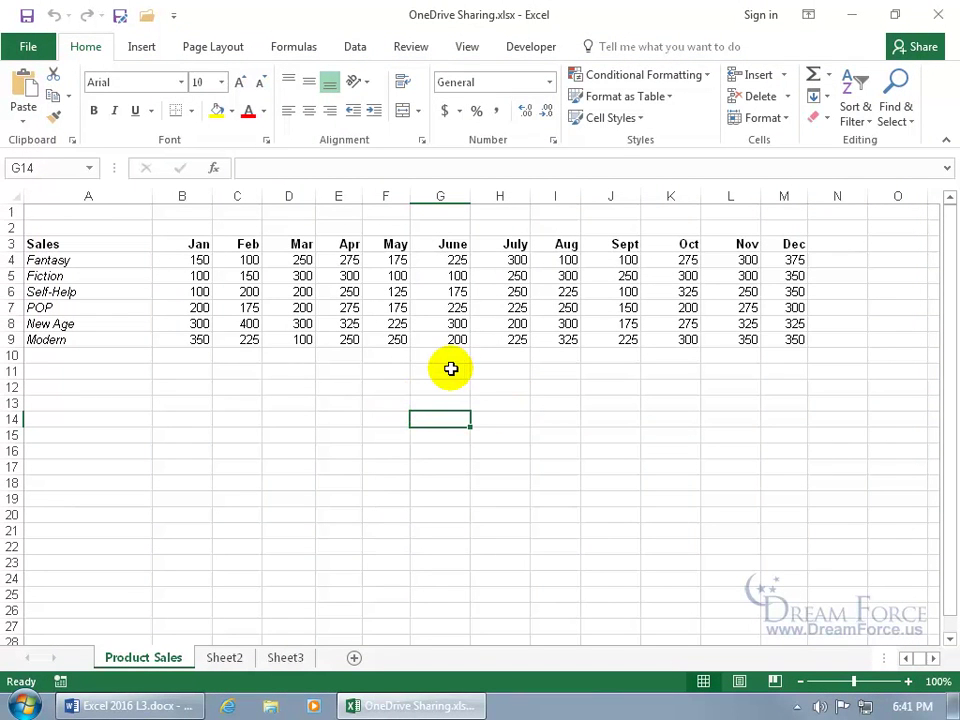
Step: Choose OneDrive as the Save As location for OneDrive Sharing.xlsx
left_click(32, 47)
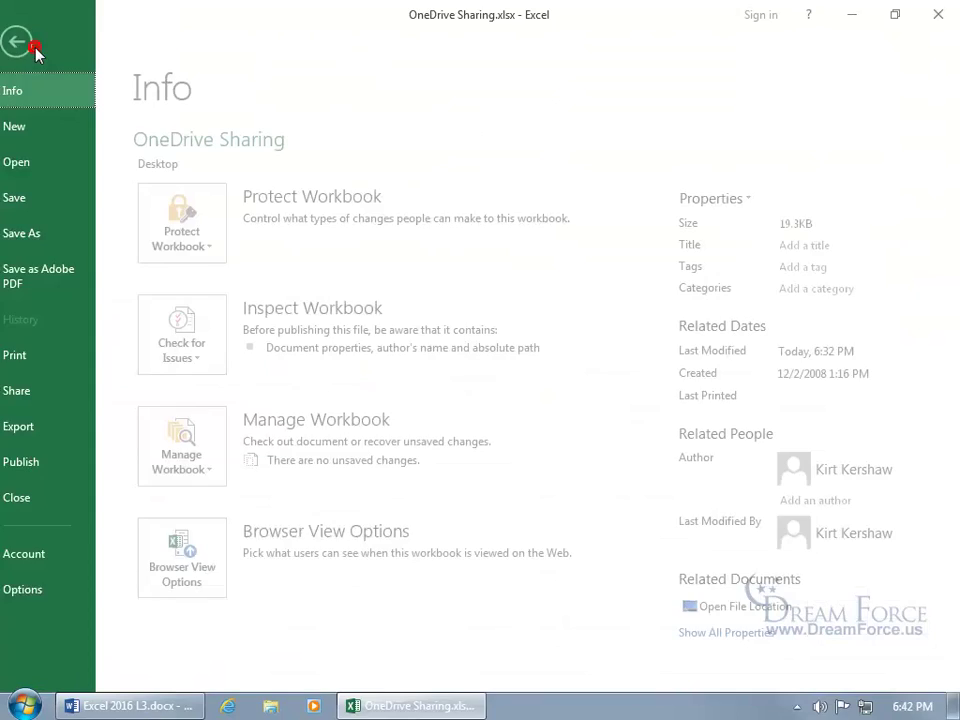
left_click(45, 233)
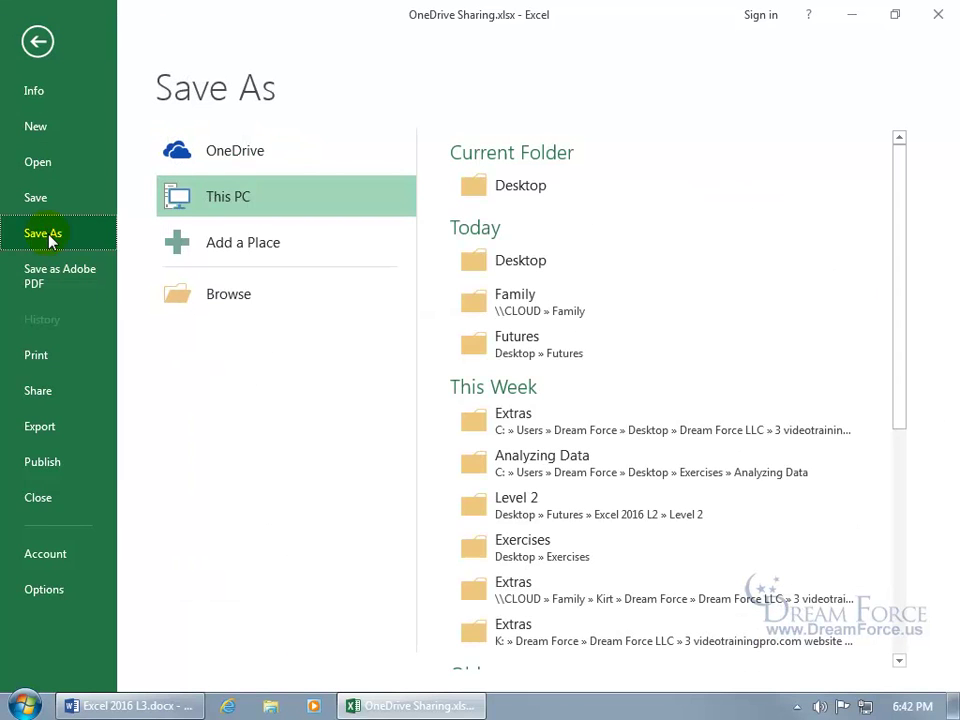
left_click(216, 150)
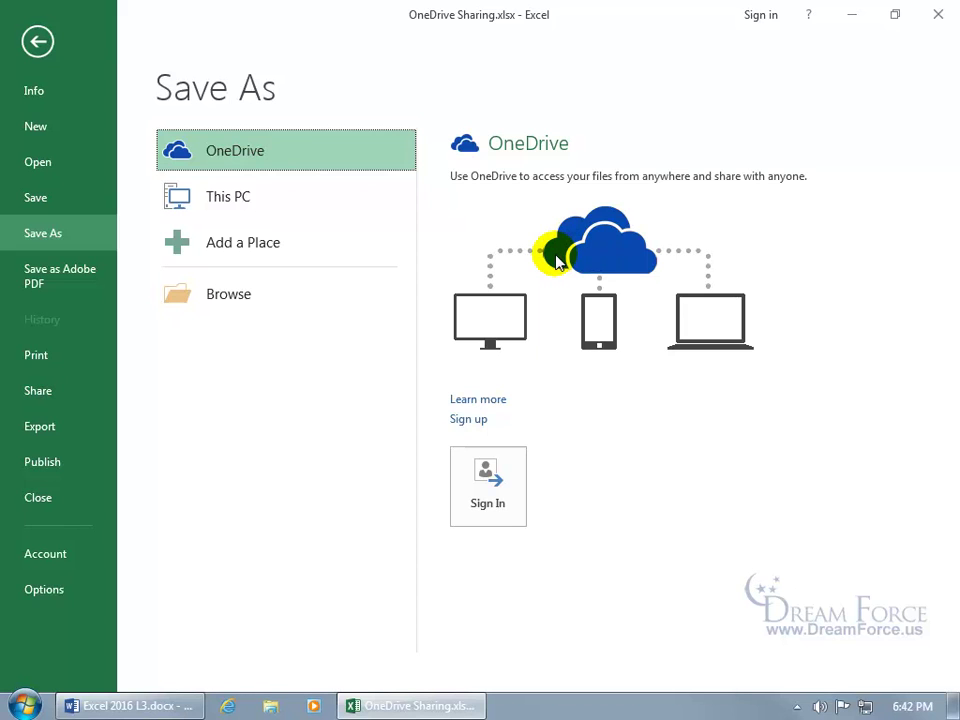
left_click(472, 423)
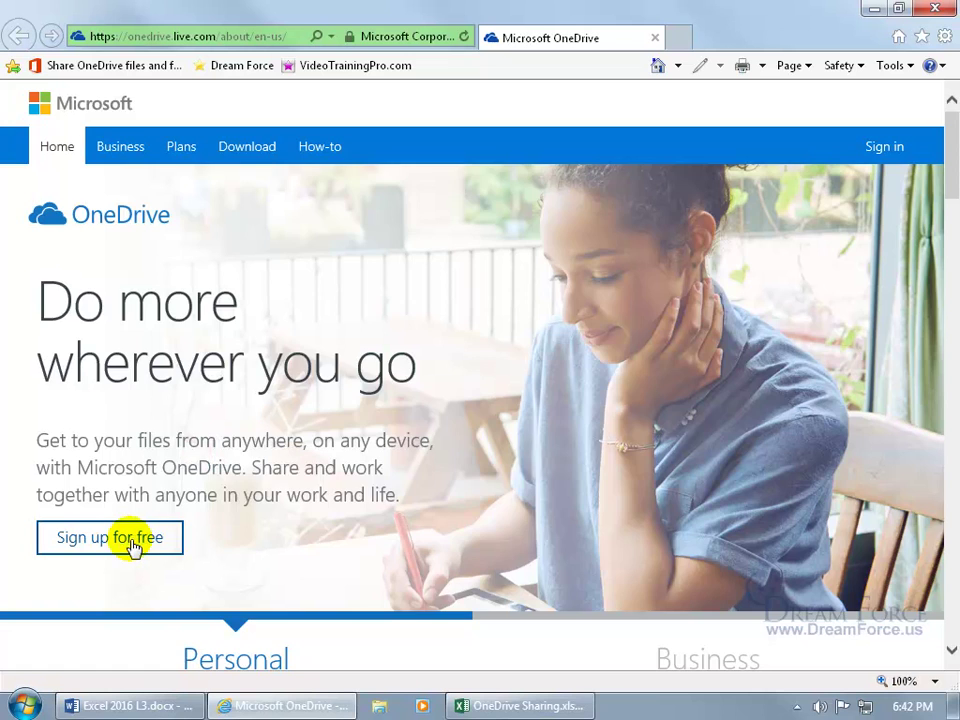
left_click(133, 541)
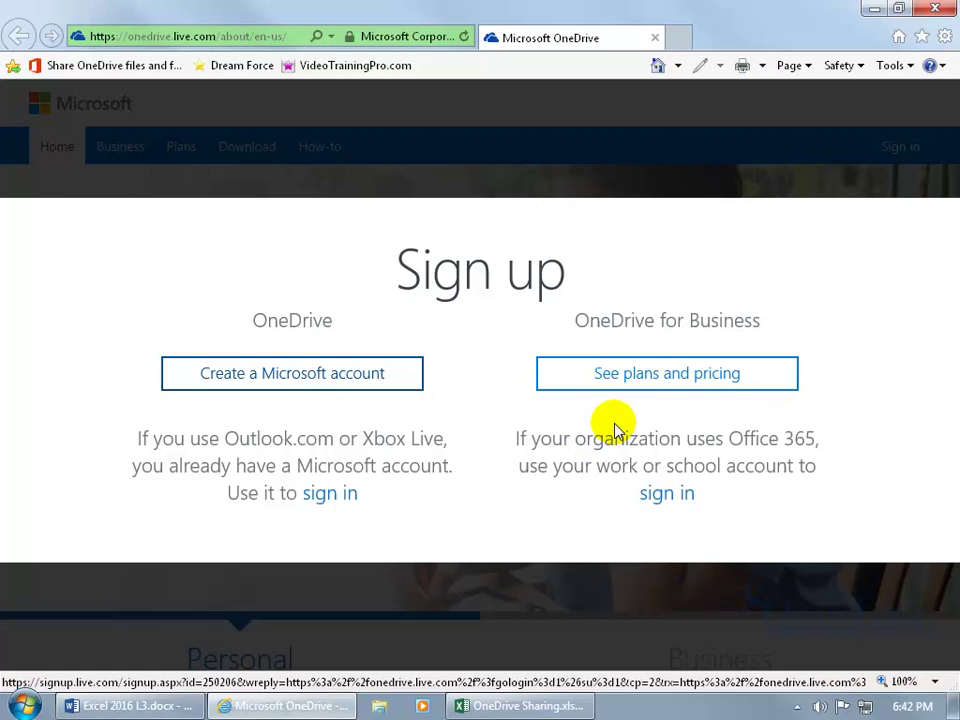
left_click(280, 389)
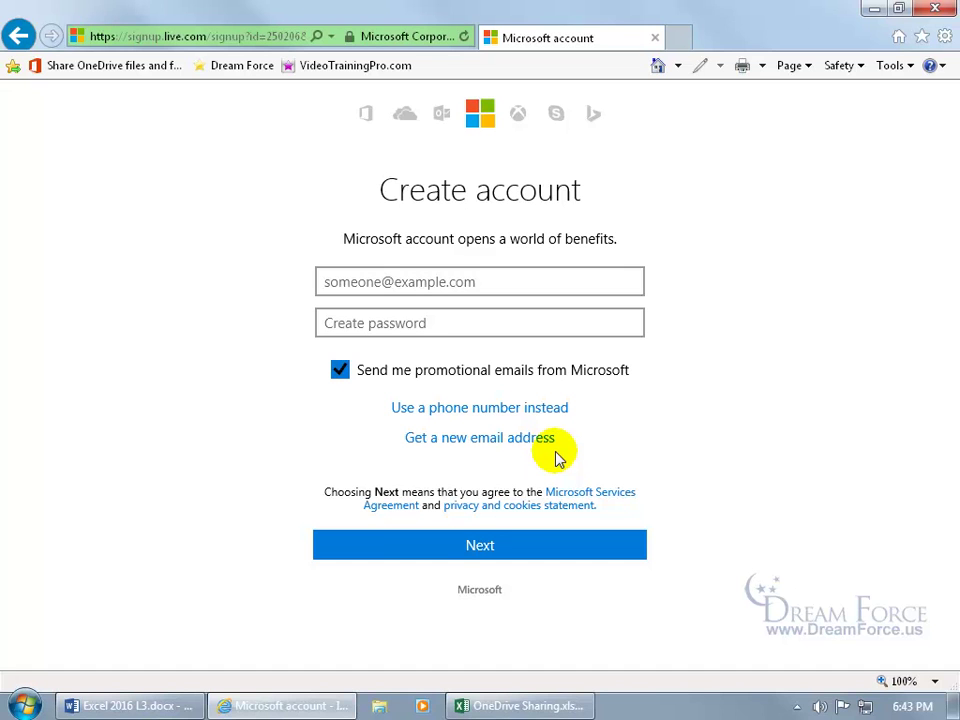
left_click(655, 38)
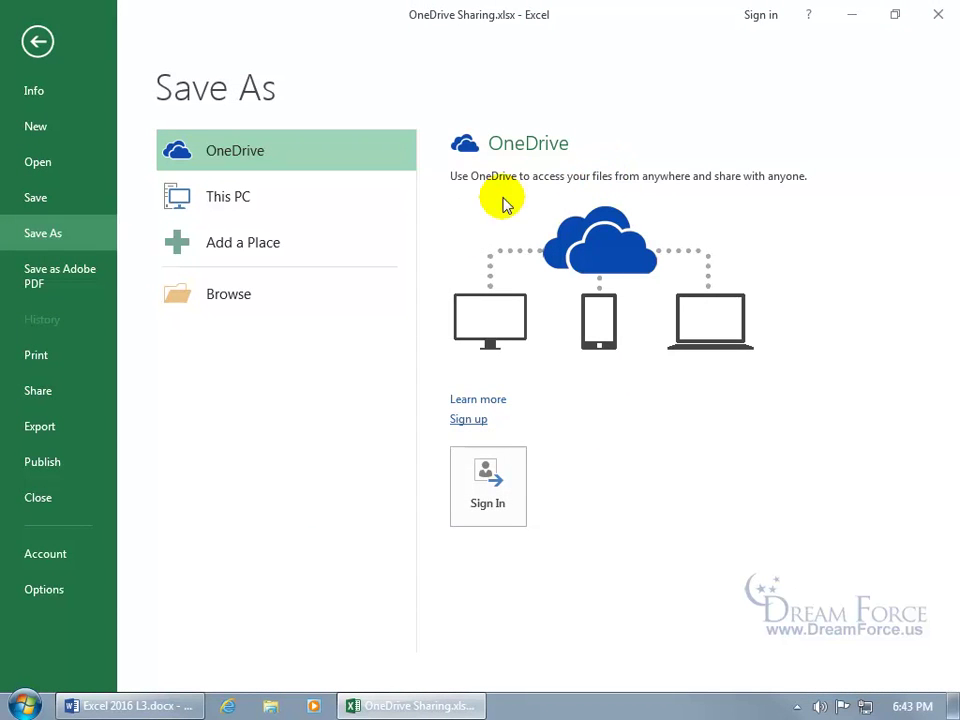
Step: Sign in to OneDrive with the Microsoft account e-mail and password
left_click(489, 477)
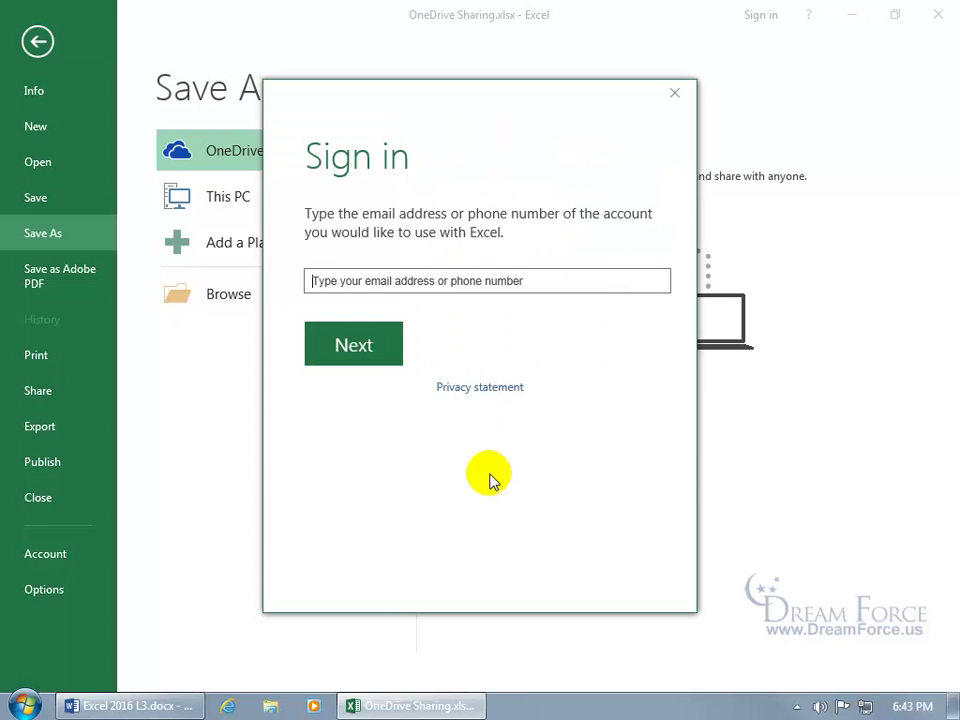
left_click(389, 281)
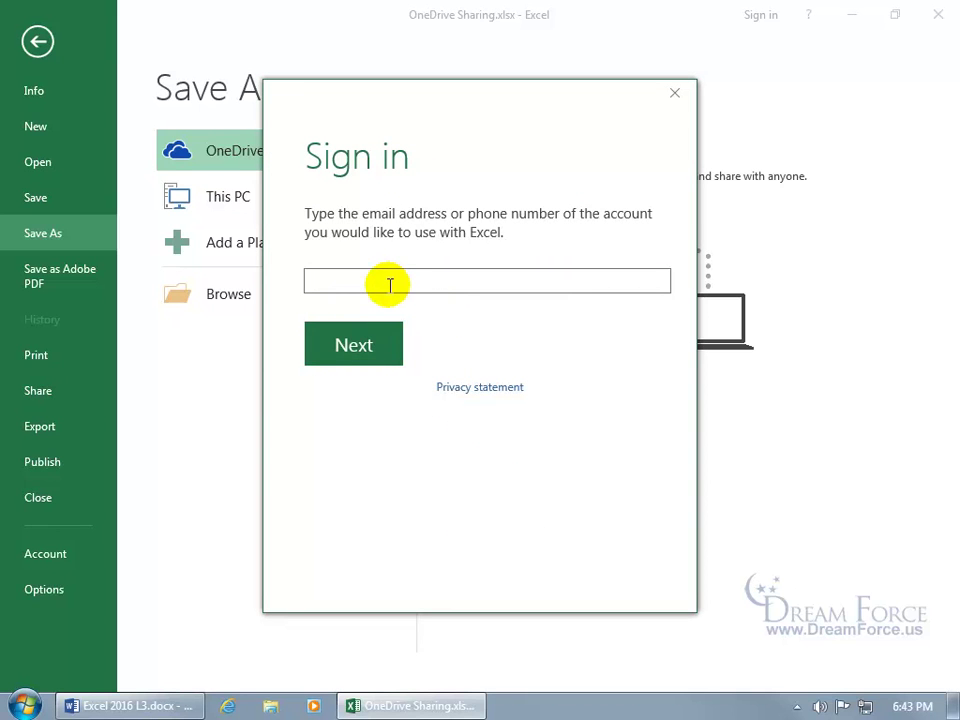
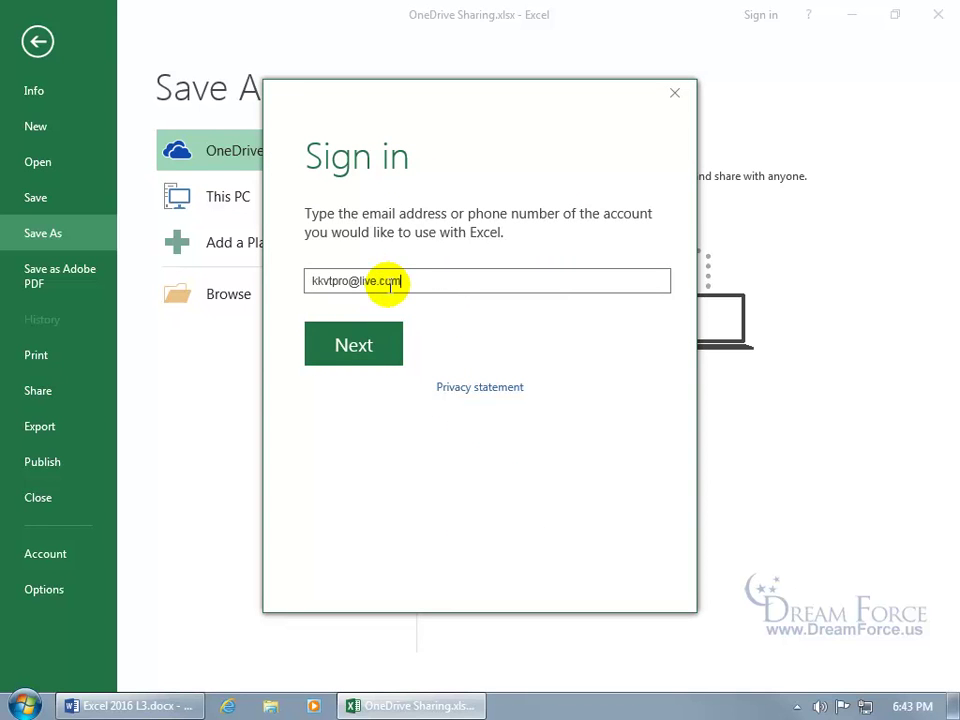
left_click(364, 338)
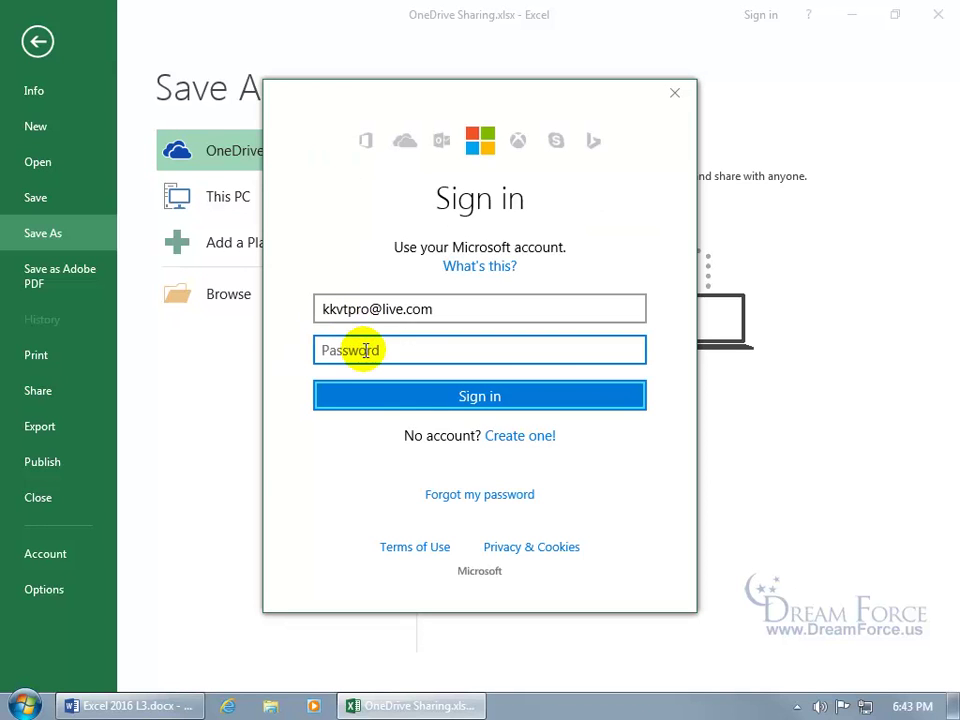
type("••••••••••")
key("Return")
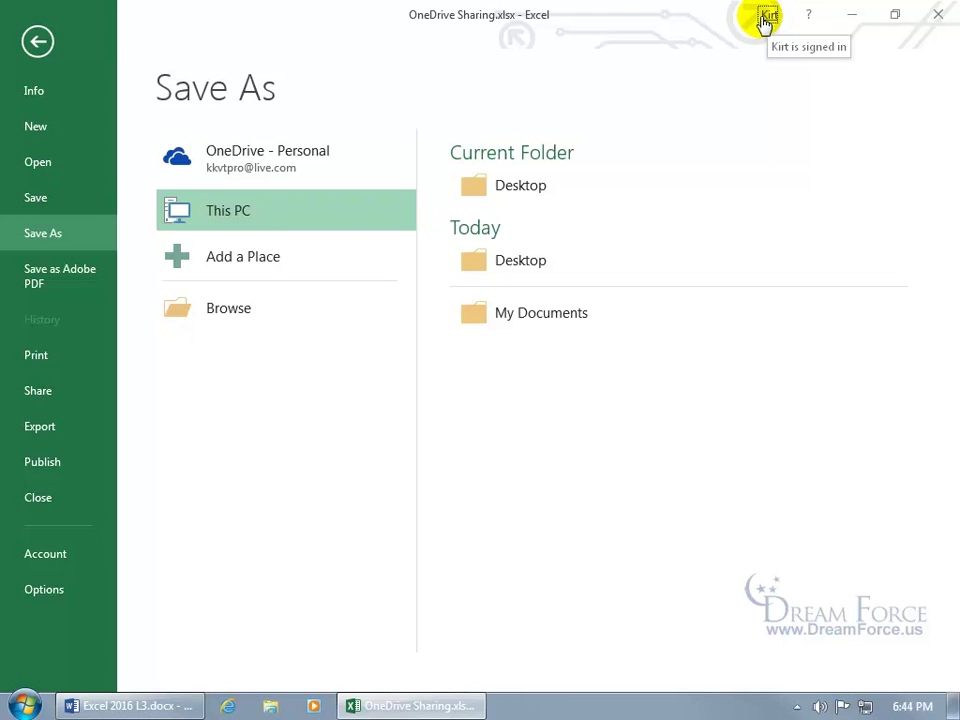
Step: Save the workbook to the personal OneDrive Documents folder as My Spiffy Sales.xlsx
left_click(258, 163)
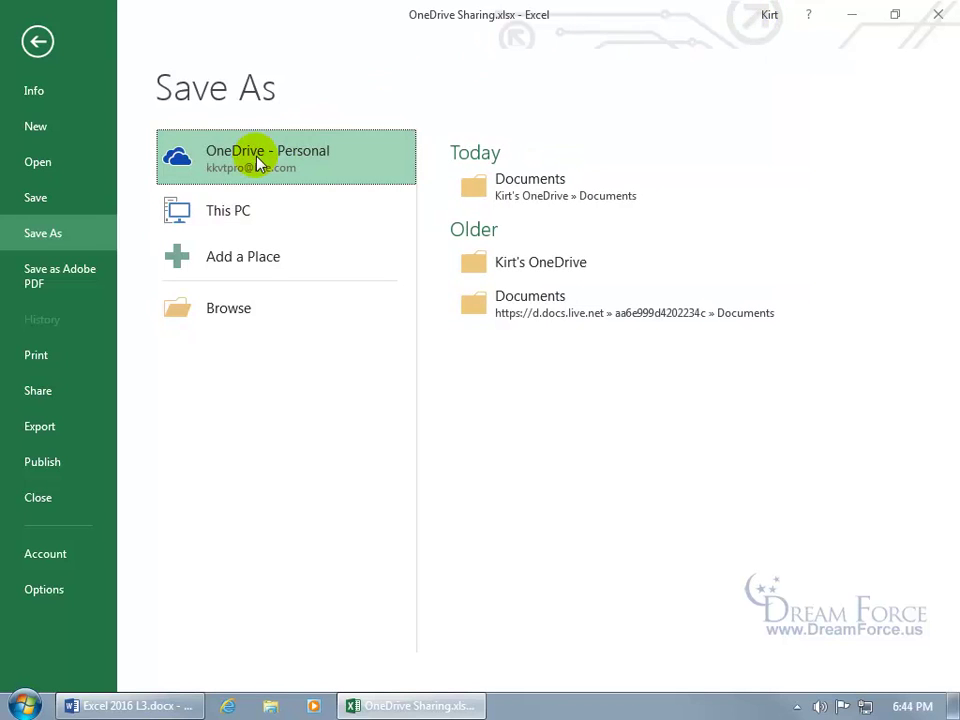
left_click(478, 185)
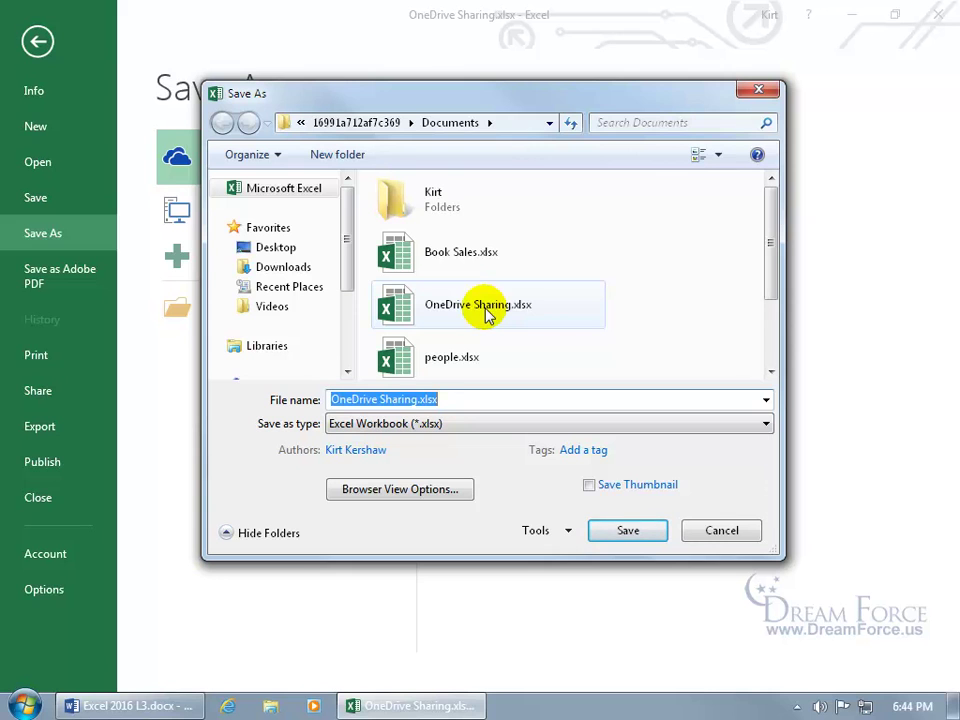
left_click(440, 399)
key("Left")
key("Left")
key("Left")
key("Left")
key("Left")
type("2")
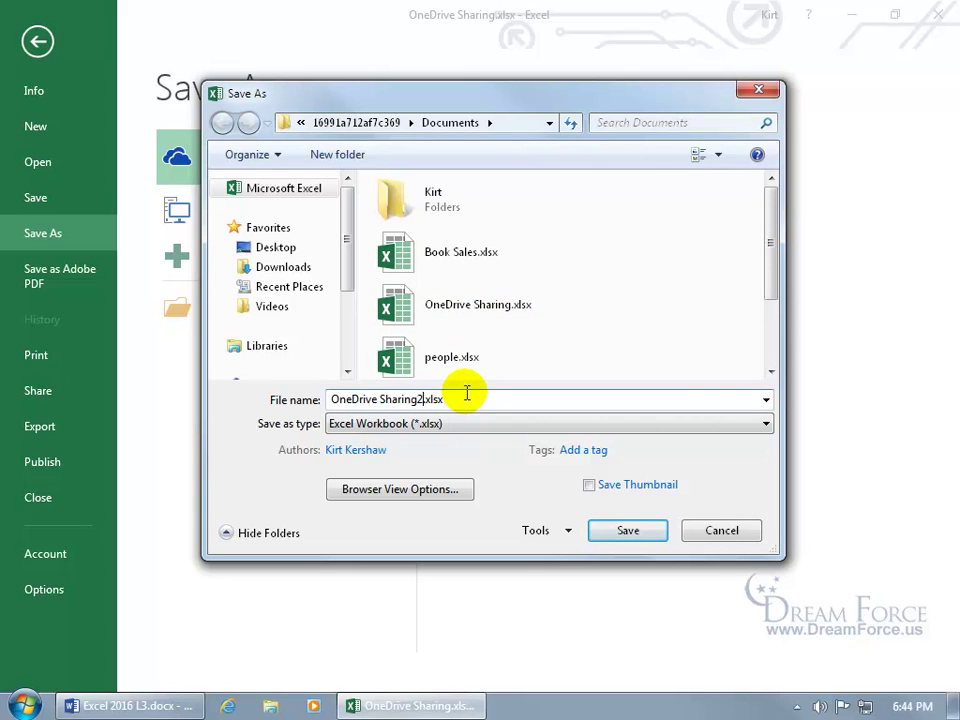
left_click_drag(466, 398, 290, 402)
type("My Spiffy Sales")
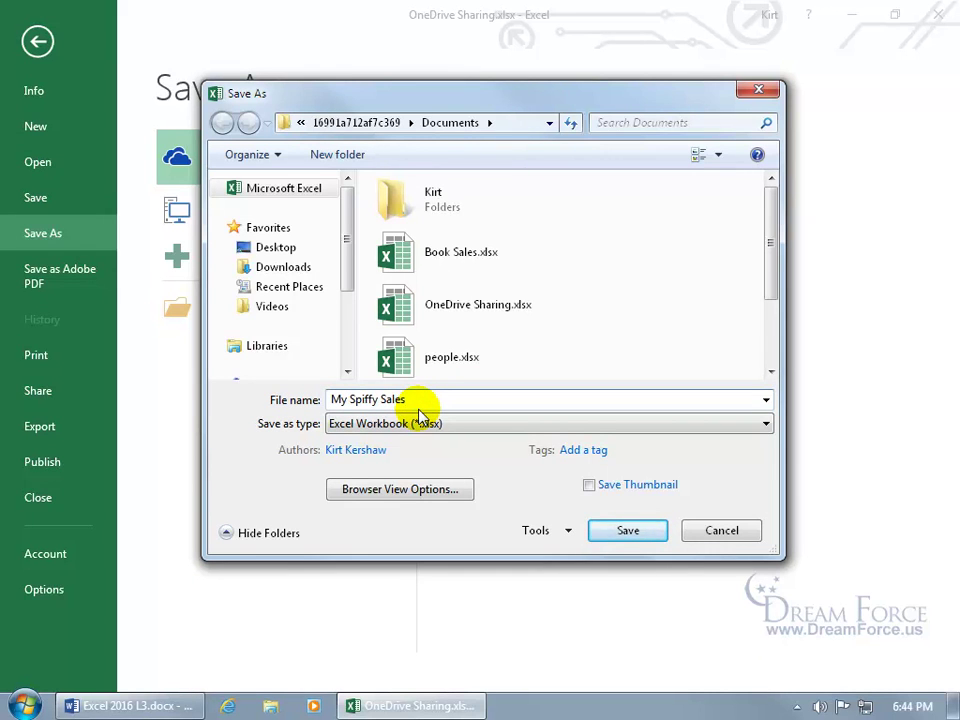
left_click(627, 532)
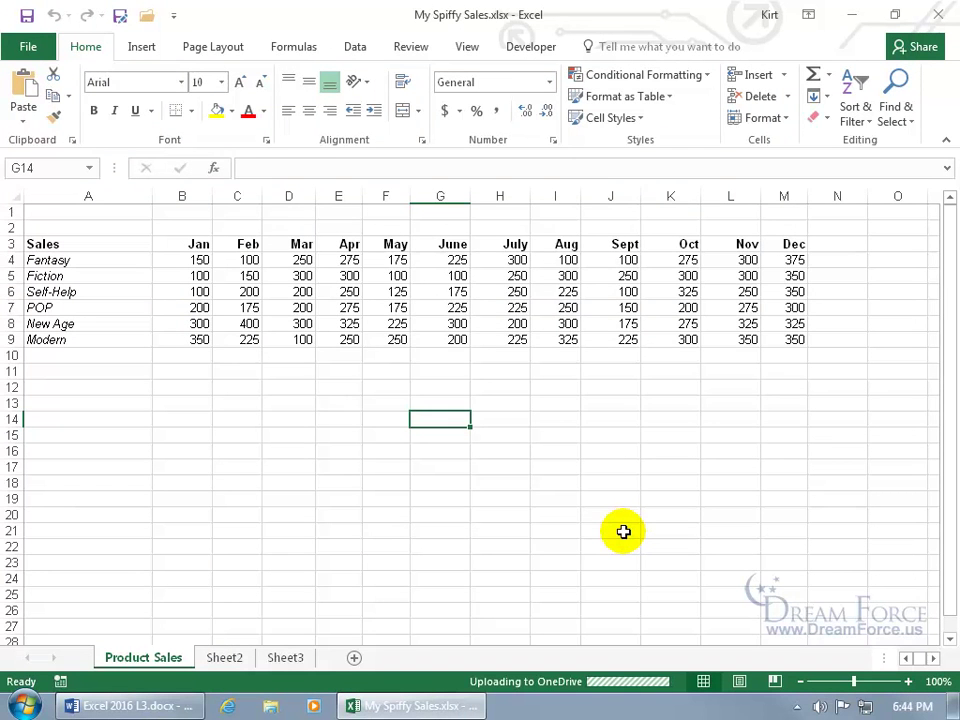
Step: Change Fantasy's Jan sales in B4 to 100 and save the workbook to OneDrive
left_click(200, 259)
type("100")
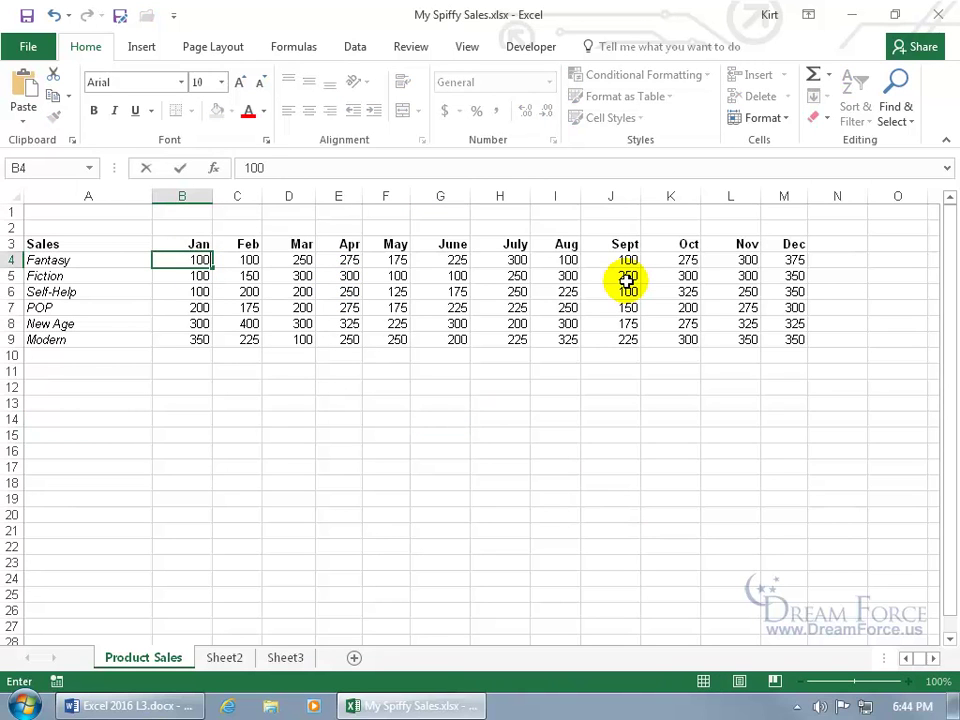
key("Return")
left_click(24, 16)
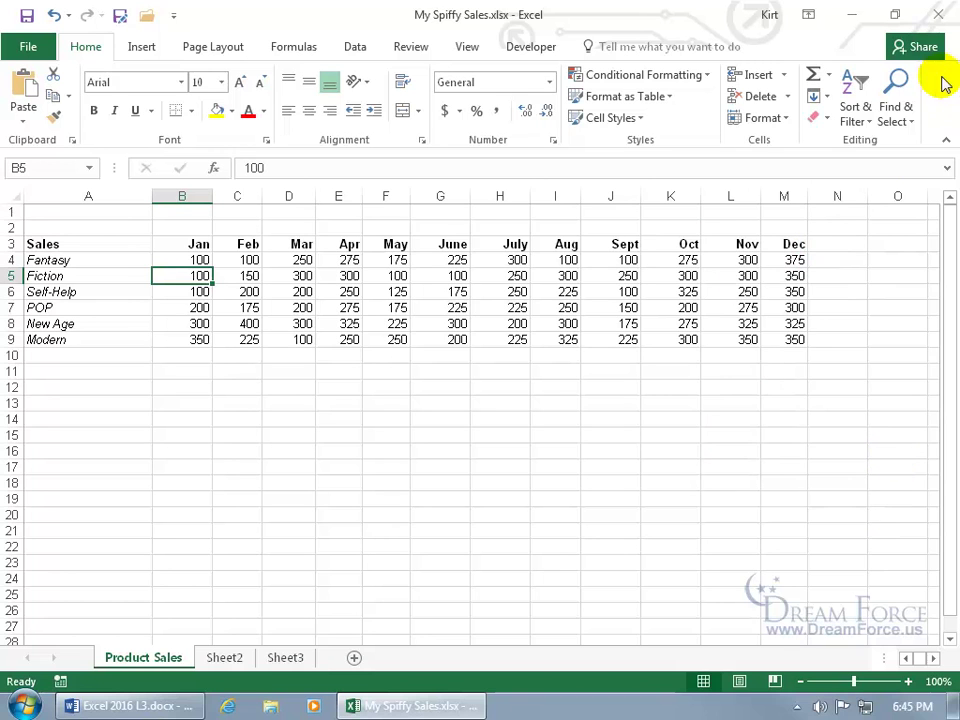
Step: Add two address-book contacts as invitees for sharing My Spiffy Sales
left_click(925, 47)
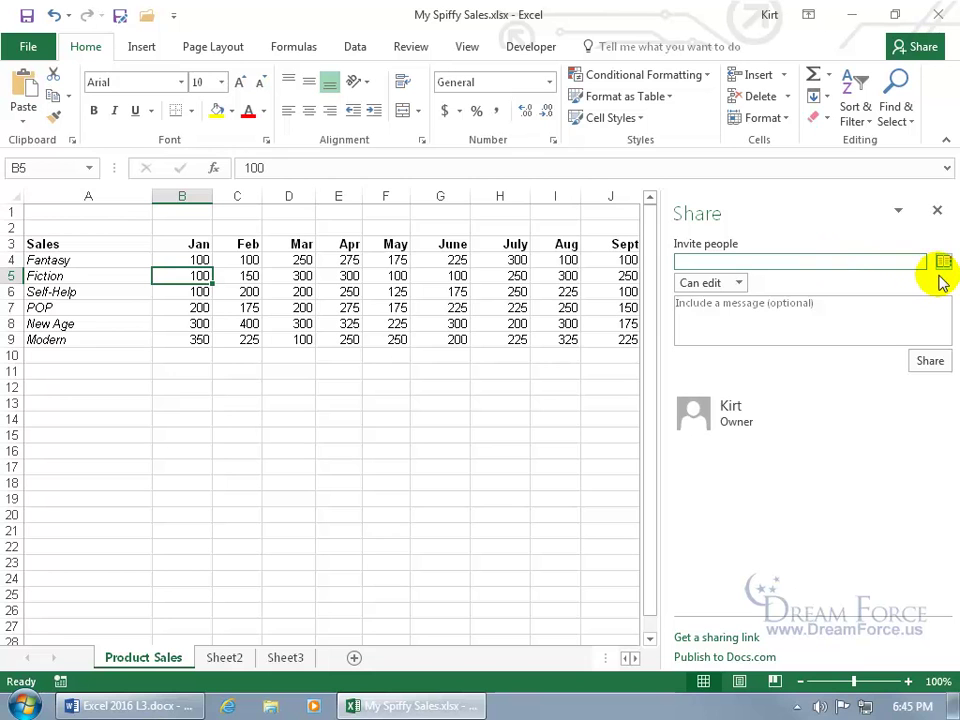
left_click(942, 263)
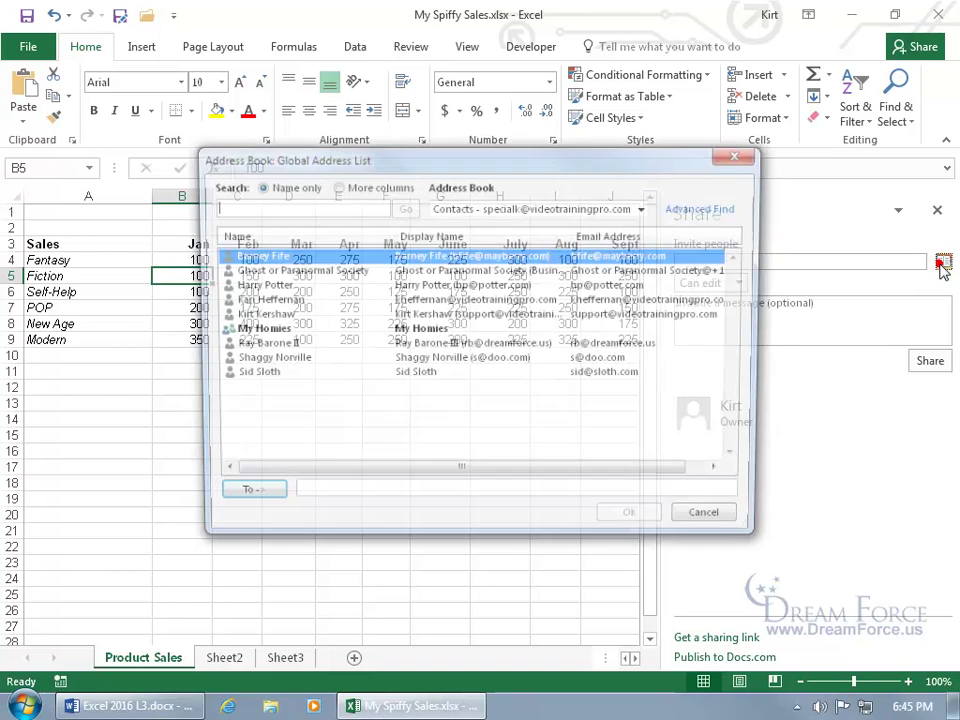
double_click(255, 257)
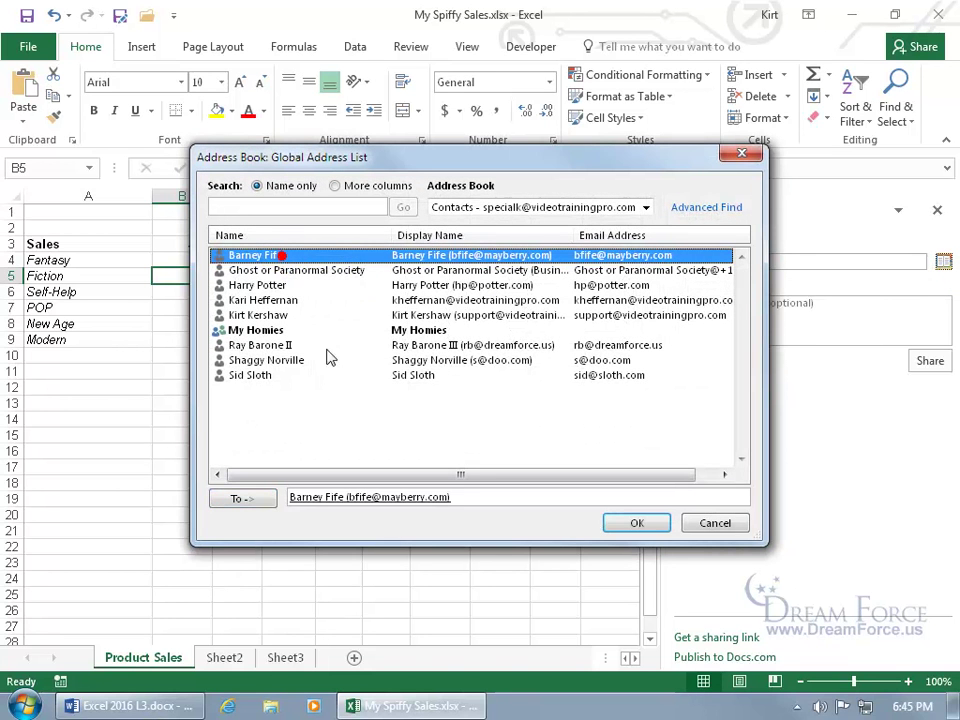
double_click(300, 300)
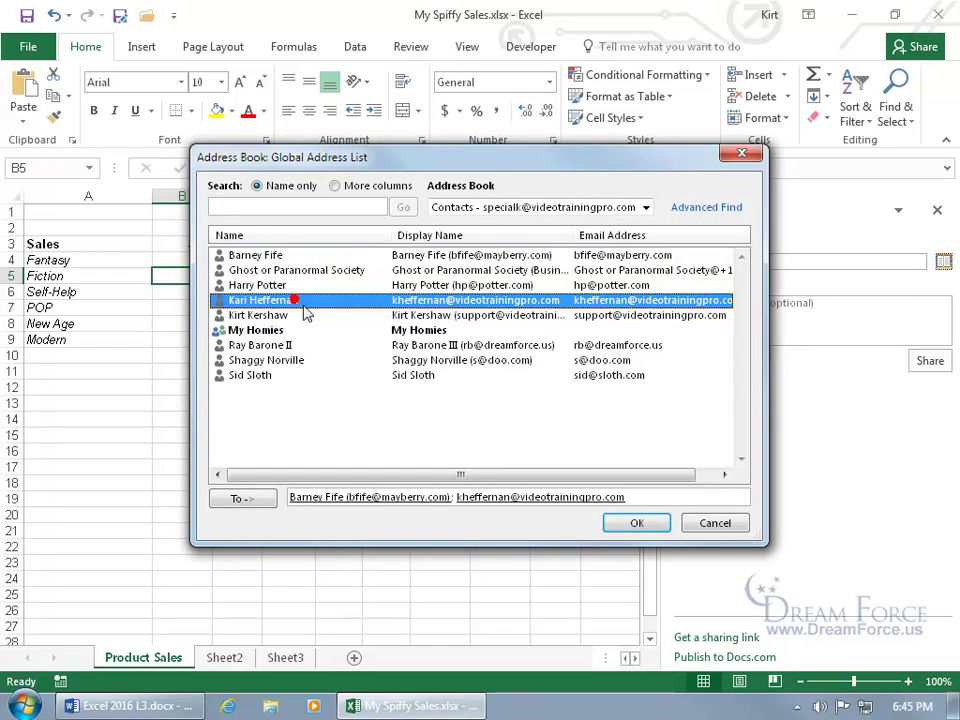
left_click(640, 523)
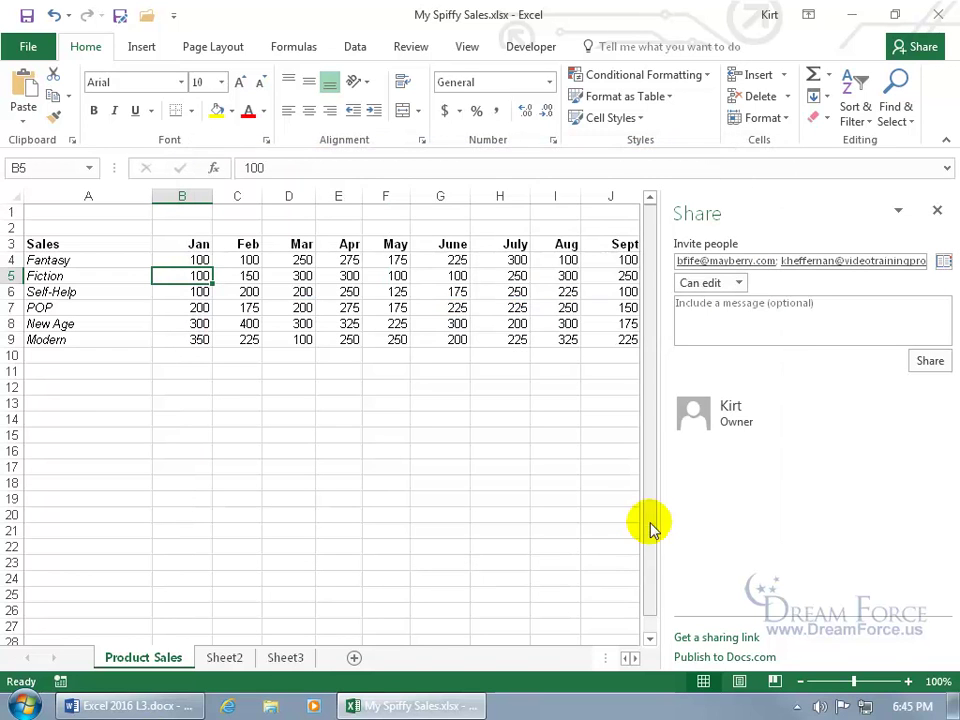
Step: Keep the invitees' permission set to Can edit
left_click(740, 283)
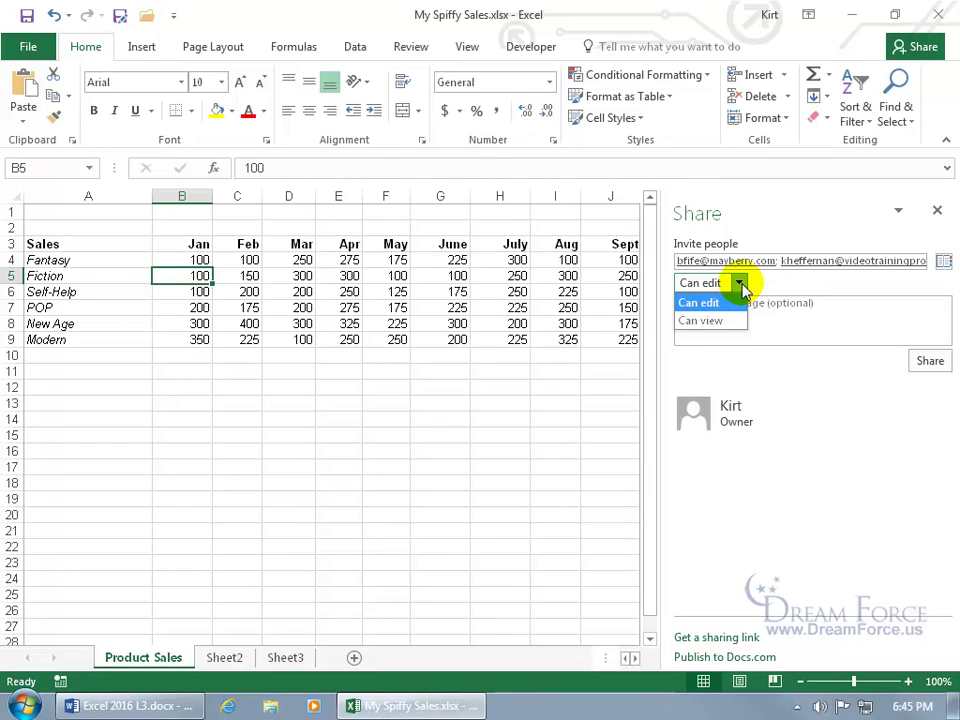
left_click(766, 284)
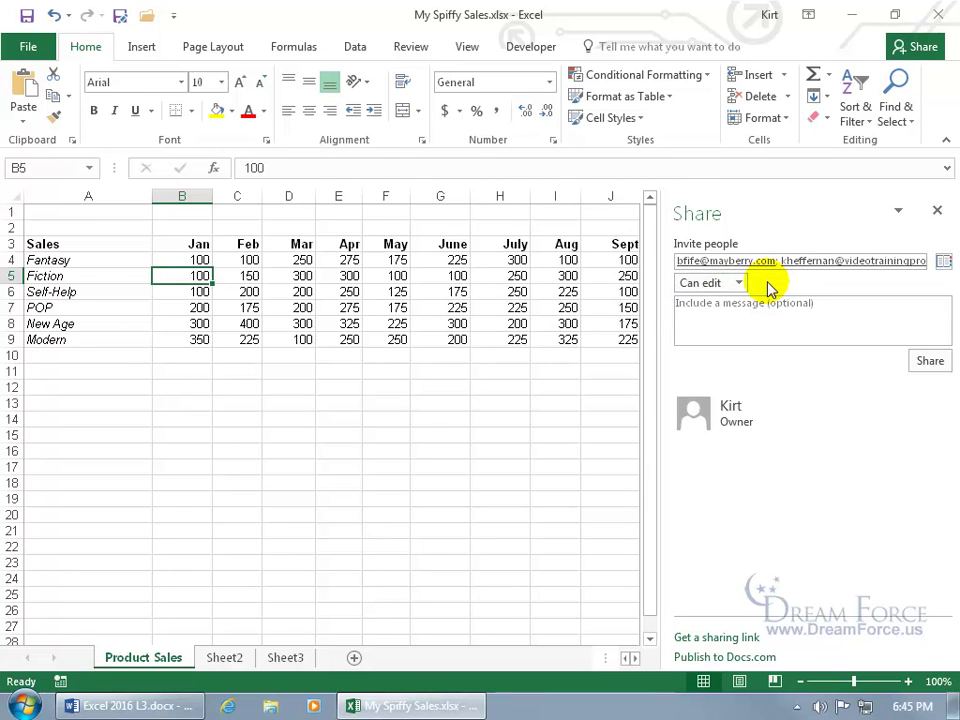
left_click(232, 705)
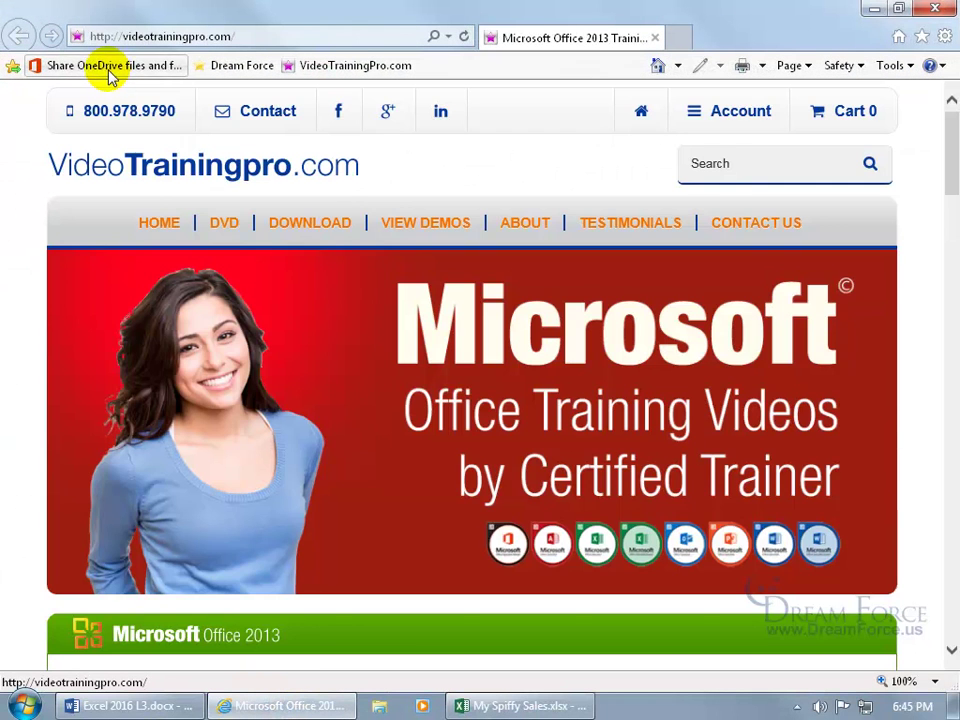
Step: Read the Office support article on Can view versus Can edit sharing, then close Internet Explorer
left_click(108, 68)
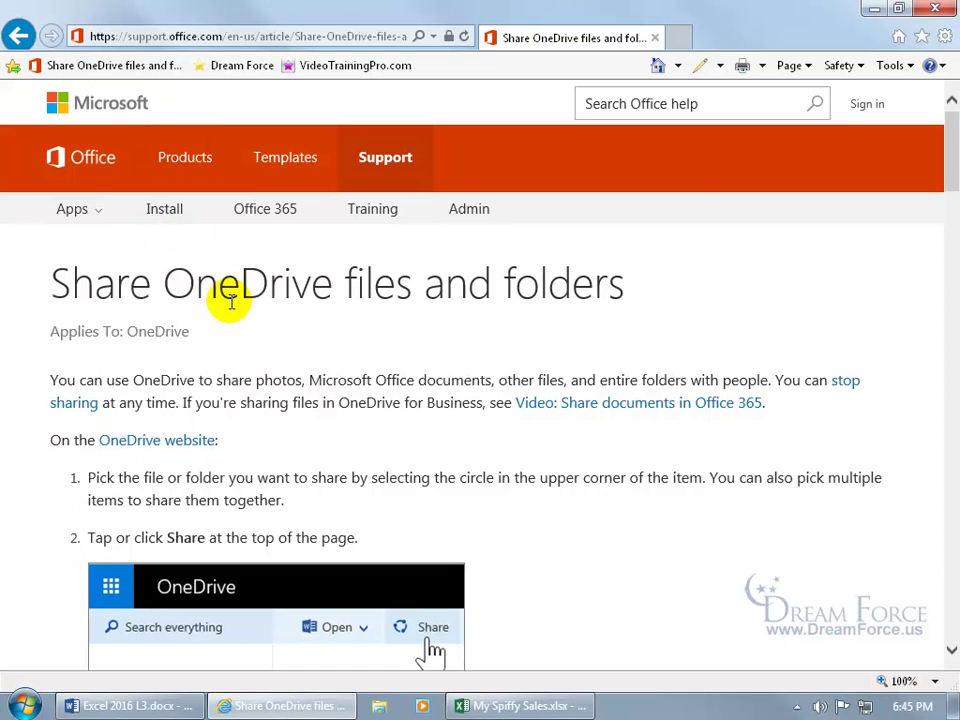
scroll(527, 326, "down", 10)
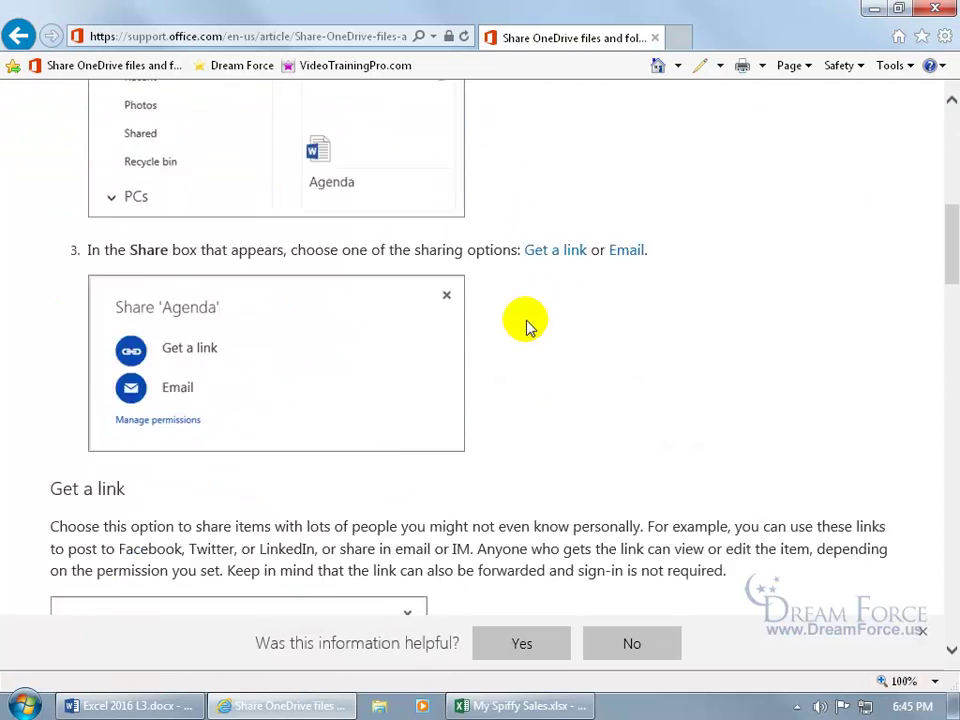
scroll(527, 326, "down", 9)
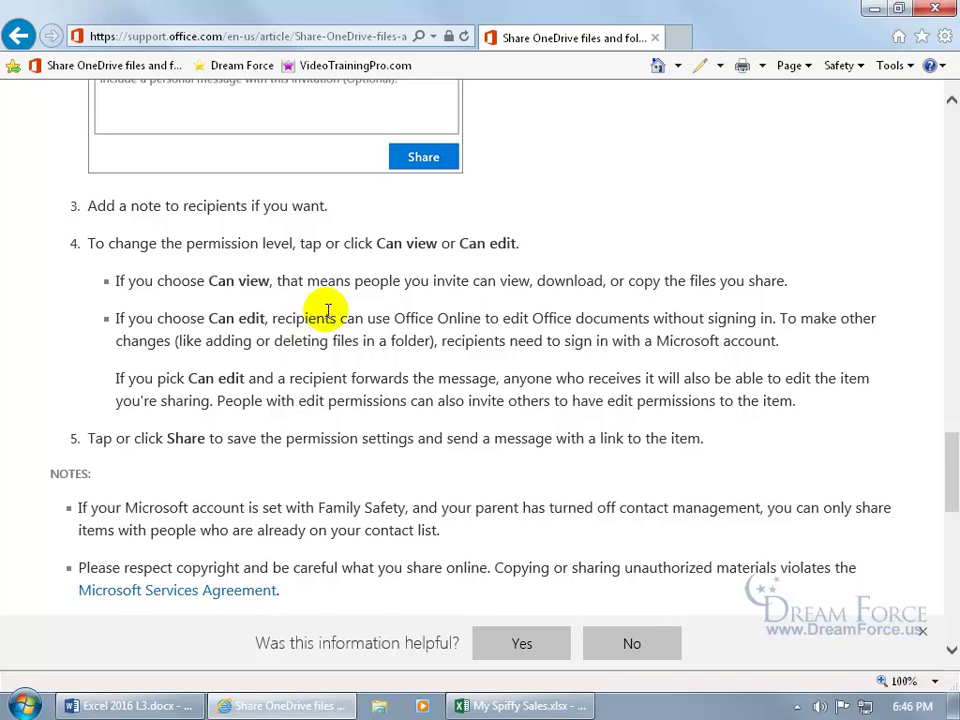
left_click(655, 37)
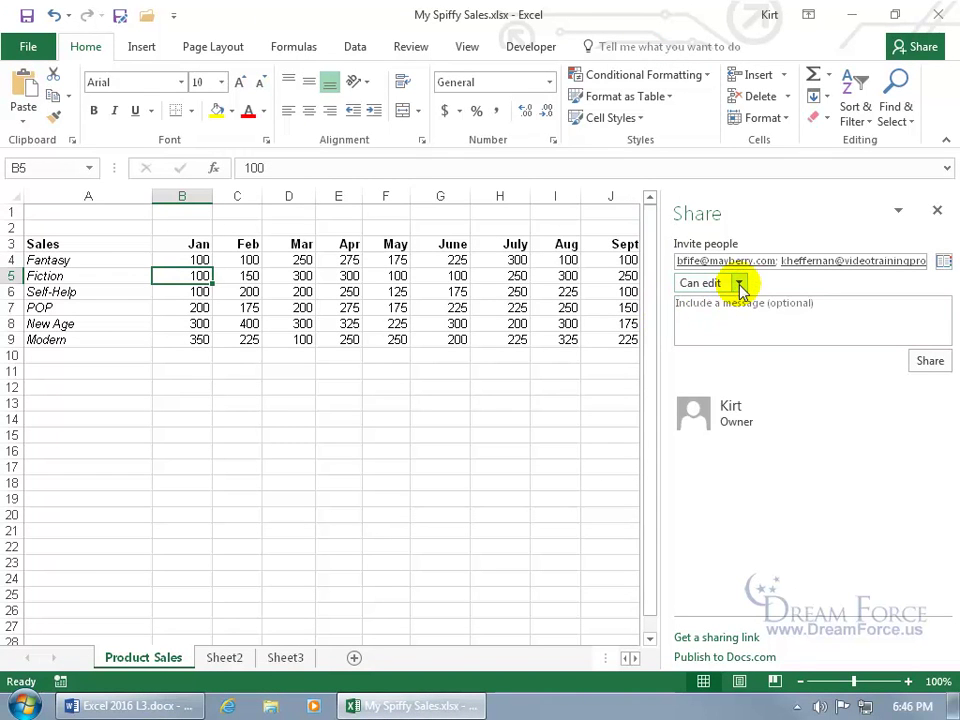
Step: Clear both earlier invite addresses and choose the new contact from the suggestions
left_click(786, 258)
key("BackSpace")
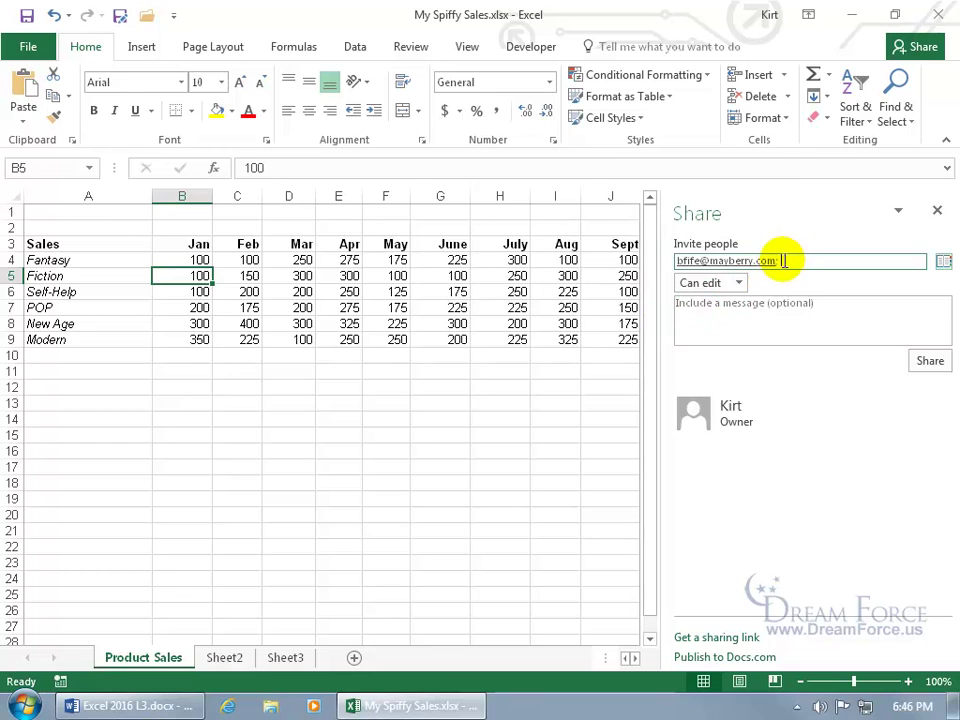
left_click_drag(784, 259, 666, 259)
key("BackSpace")
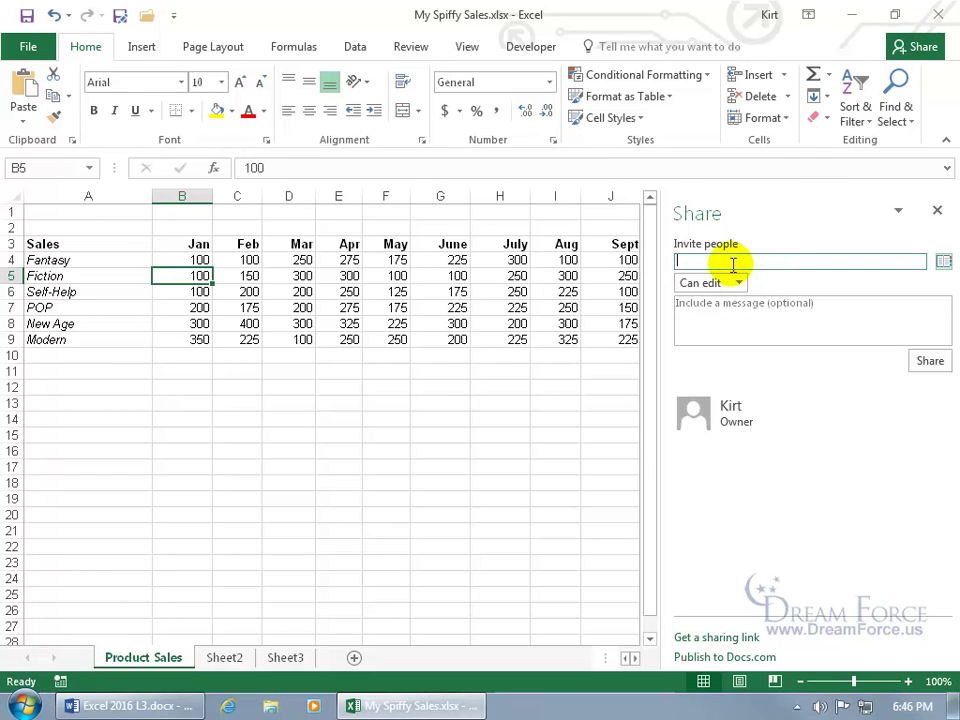
type("k")
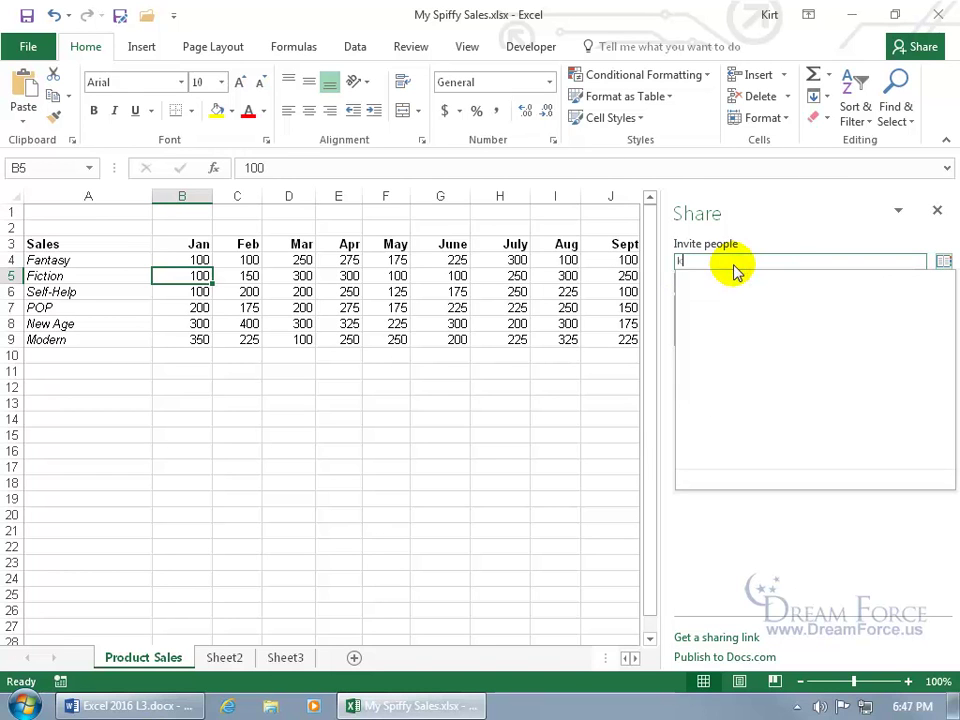
type("heff")
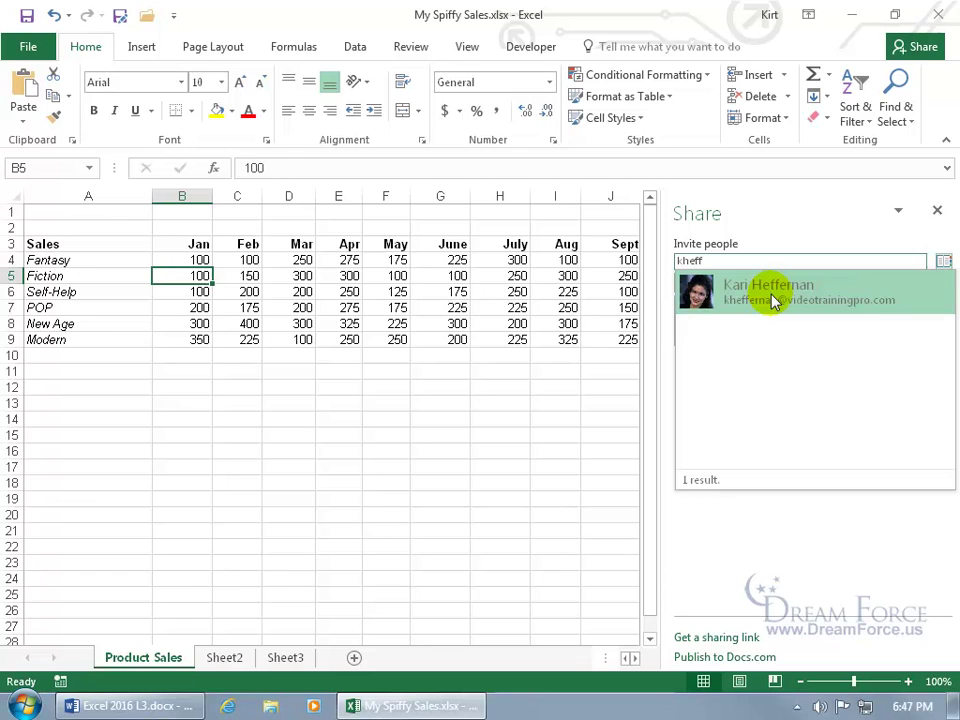
left_click(775, 300)
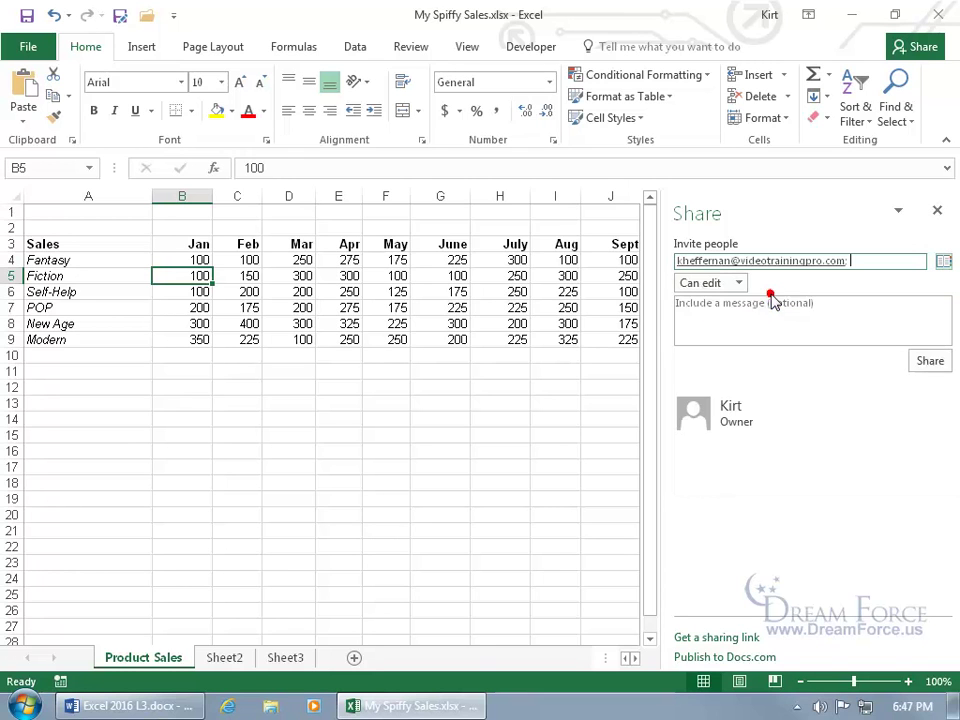
Step: Set the invitee to Can view and send the sharing invitation
left_click(739, 283)
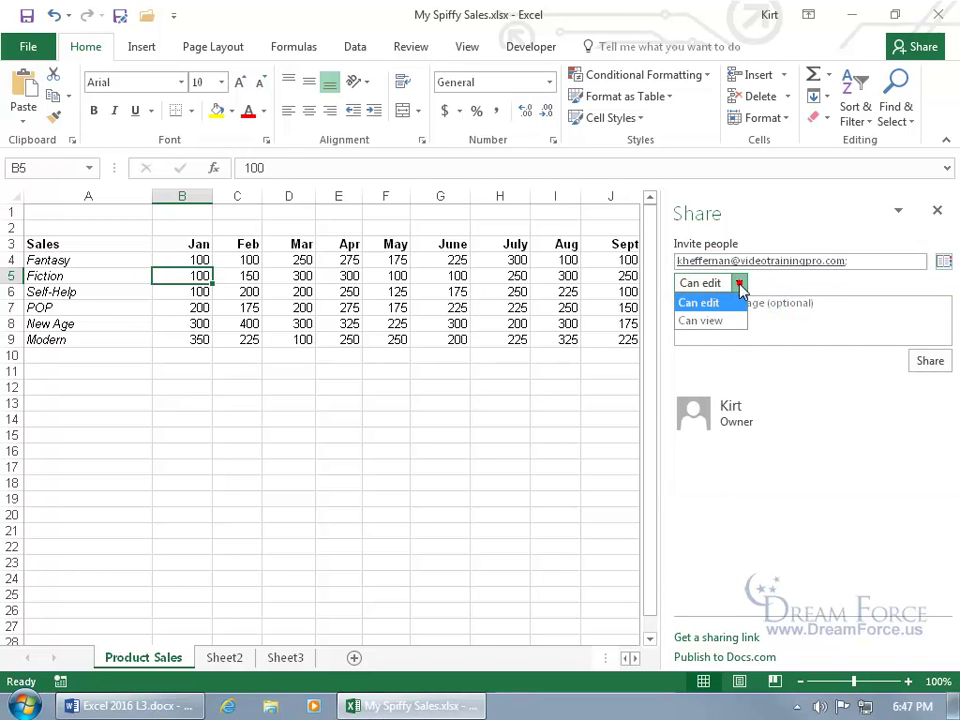
left_click(713, 320)
left_click(751, 307)
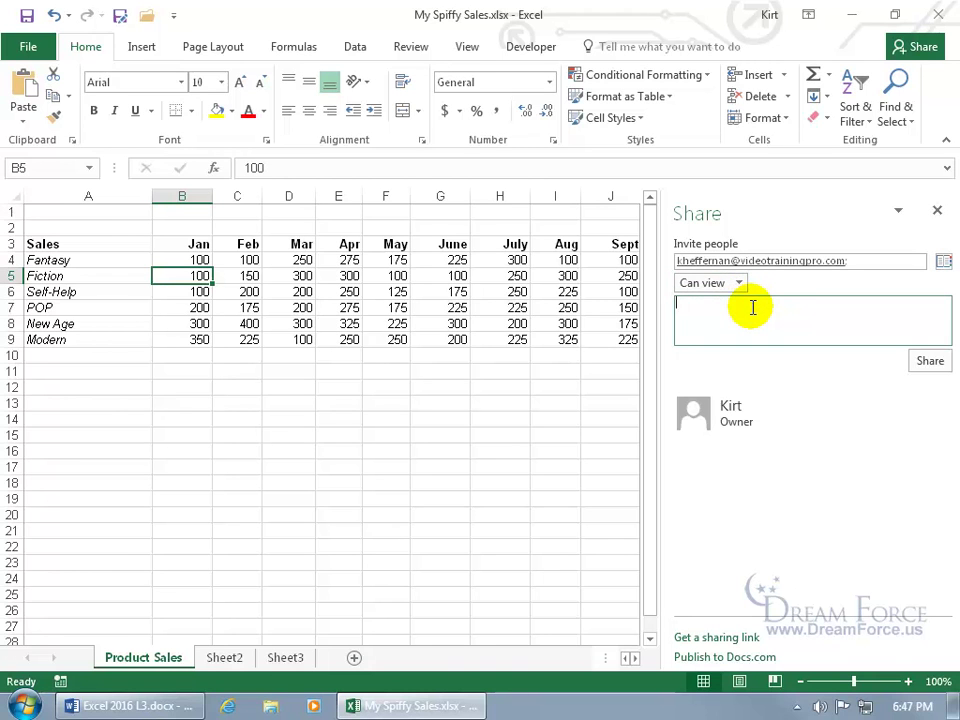
left_click(927, 361)
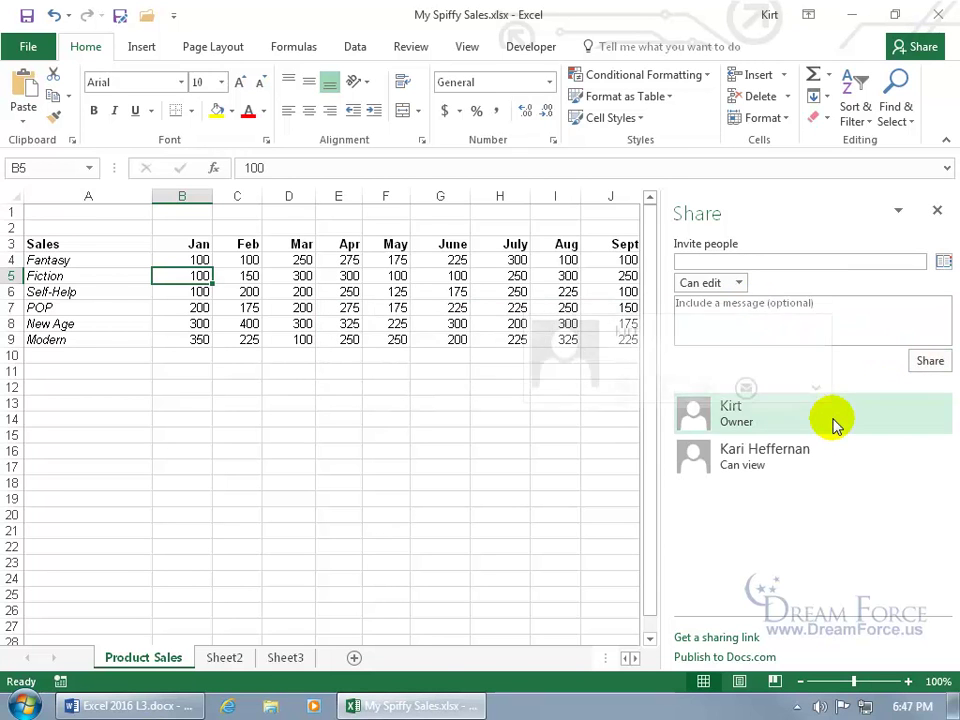
mouse_move(850, 455)
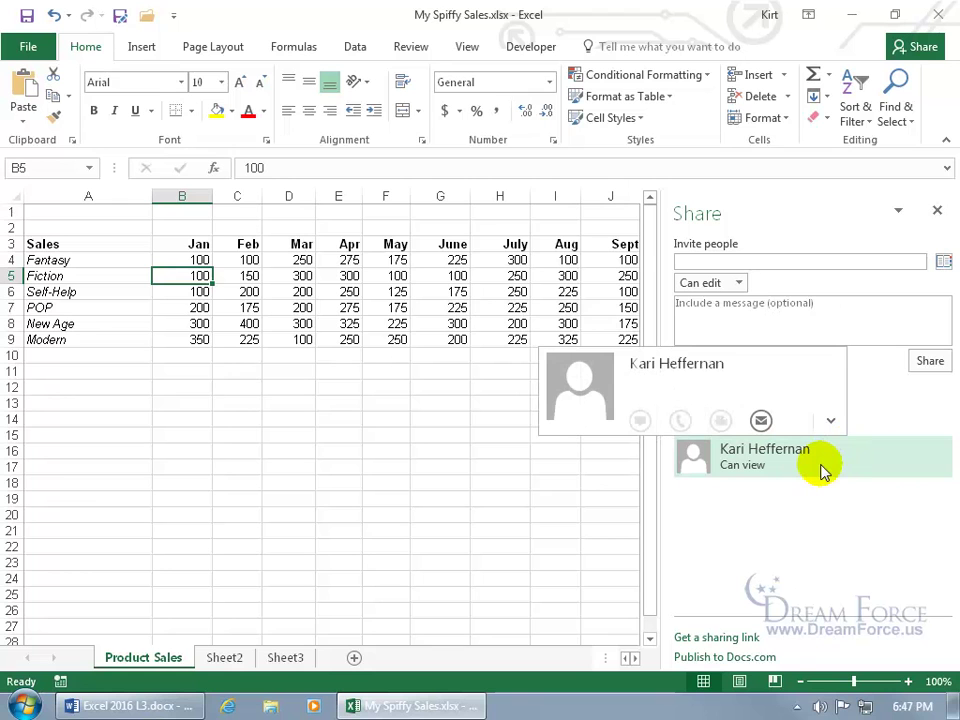
Step: Check the invitee's sharing entry options, then close and reopen the Share pane
right_click(762, 470)
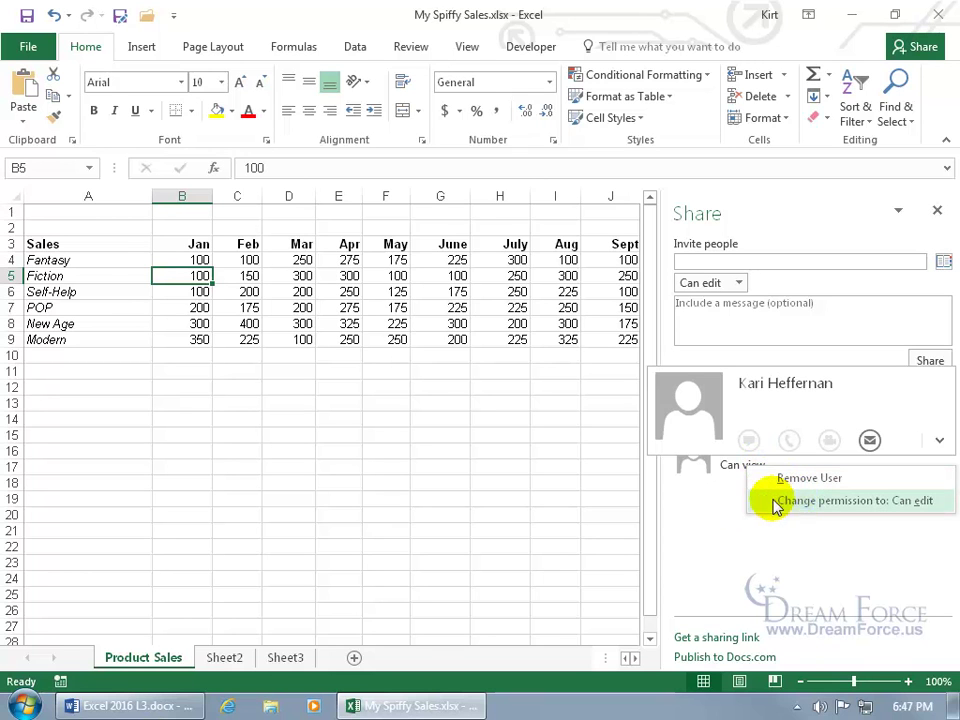
left_click(795, 502)
left_click(937, 210)
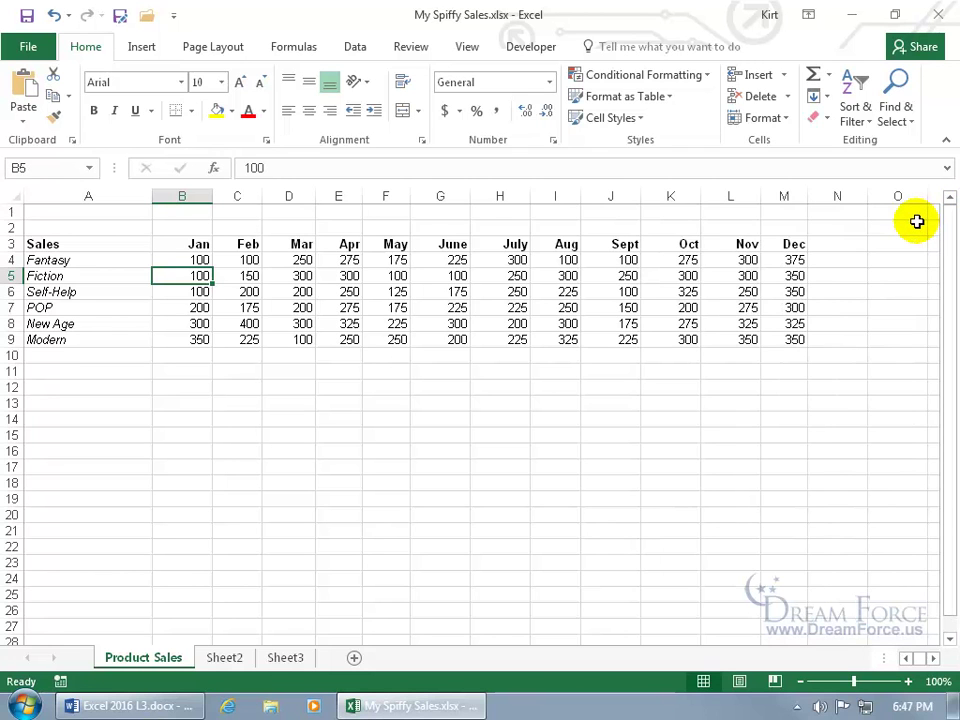
left_click(920, 50)
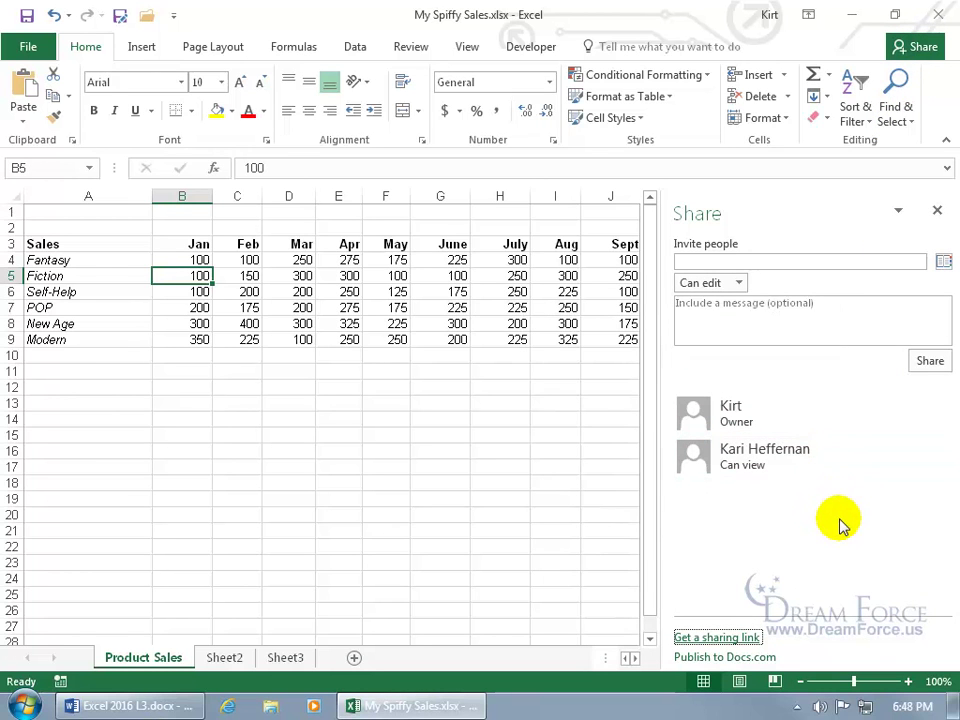
Step: Create a view-only sharing link for the workbook and copy it
left_click(718, 639)
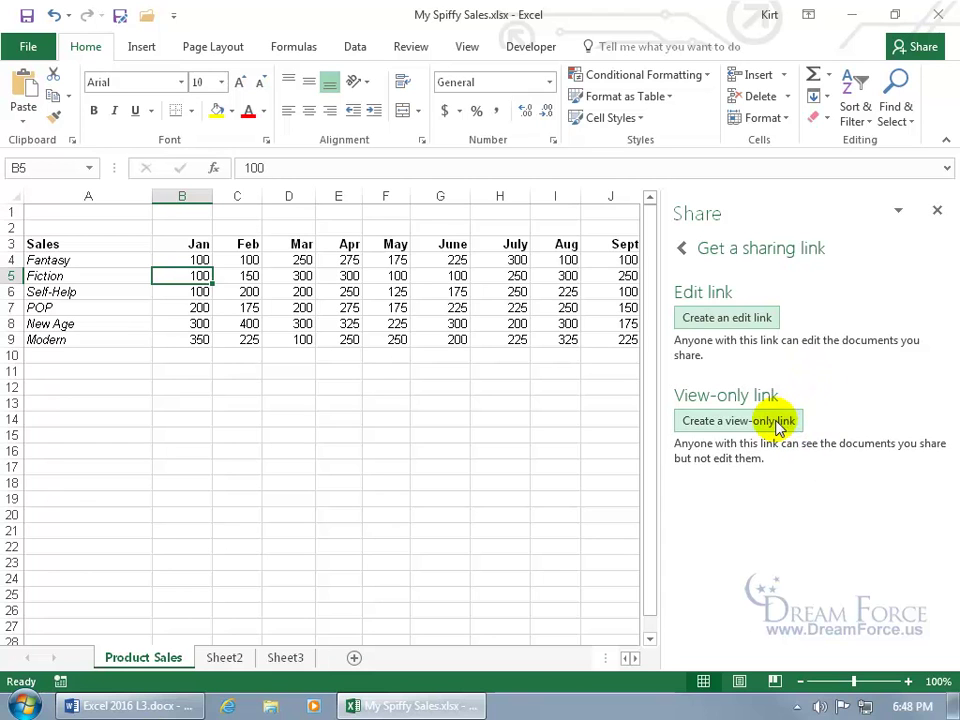
left_click(742, 421)
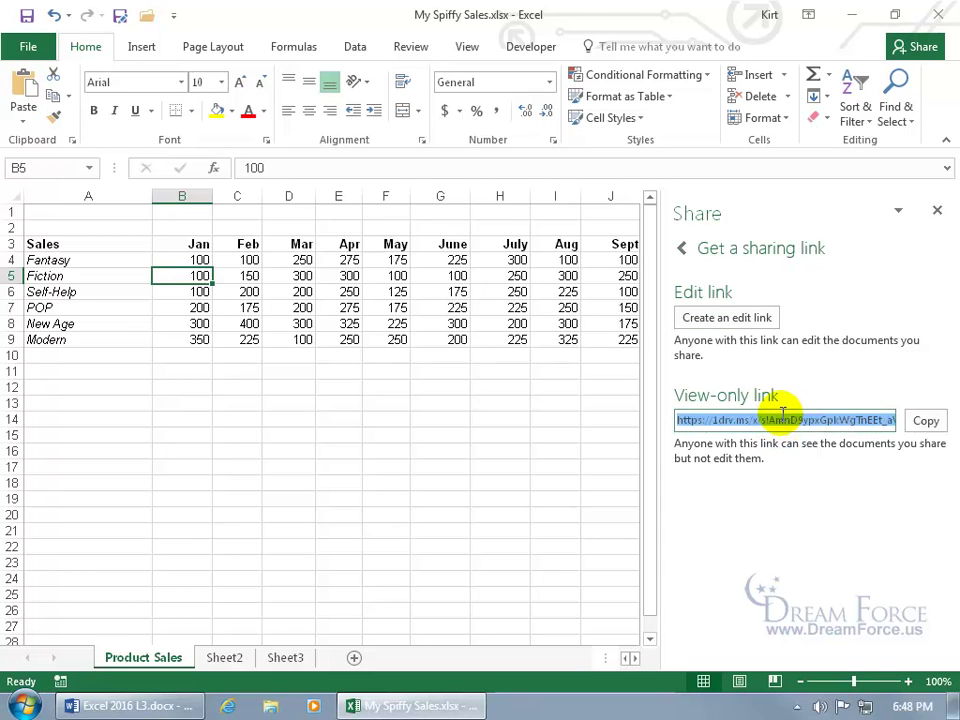
left_click(923, 423)
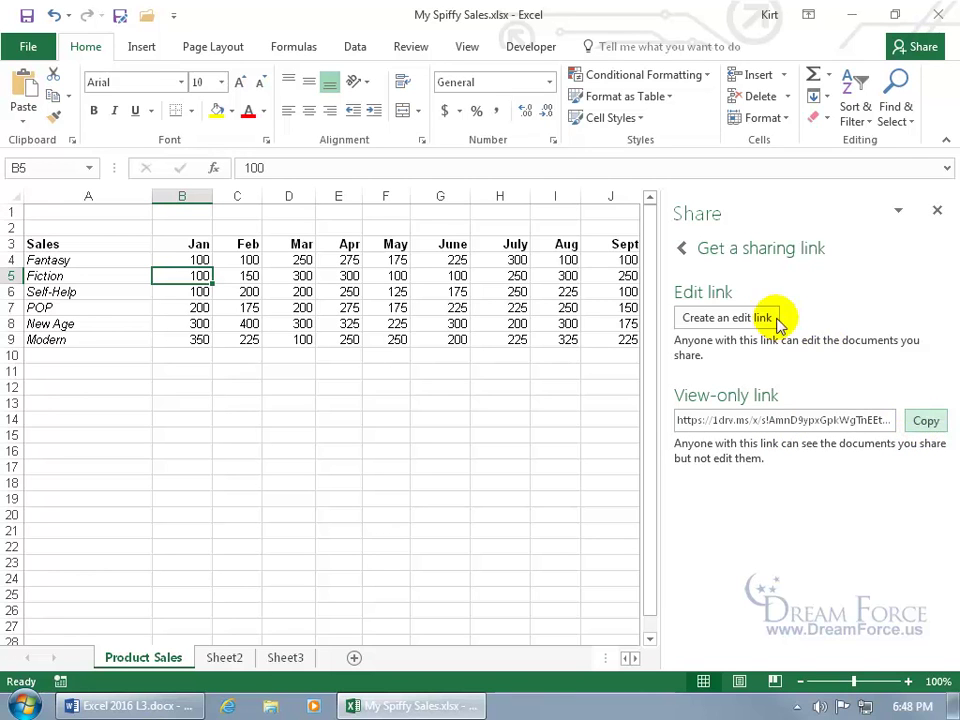
left_click(682, 249)
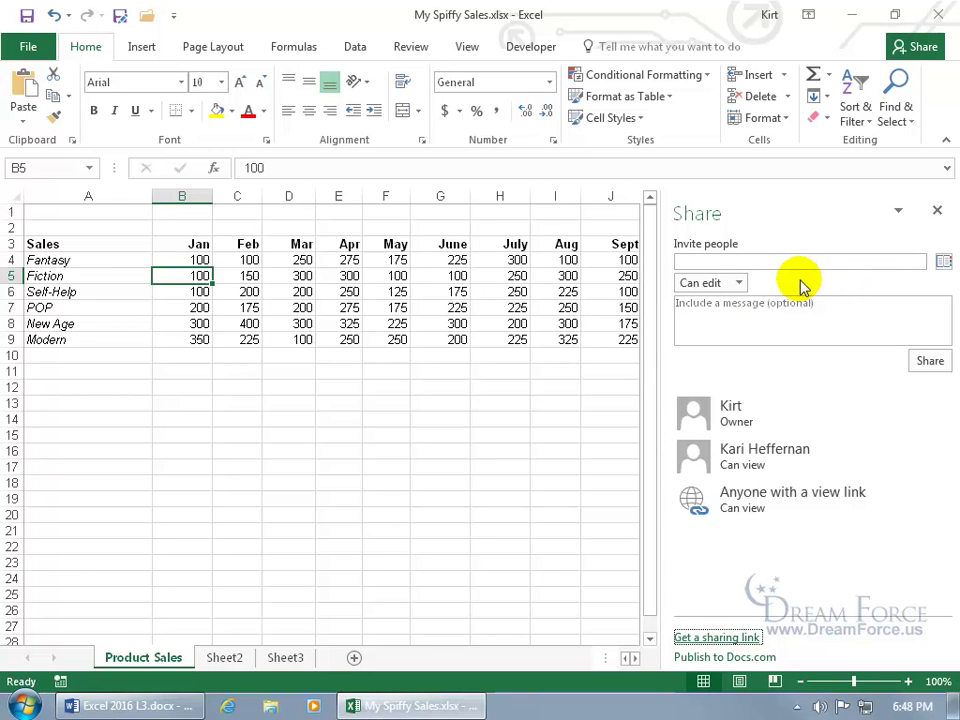
Step: Copy the link again from the Anyone with a view link entry
mouse_move(838, 402)
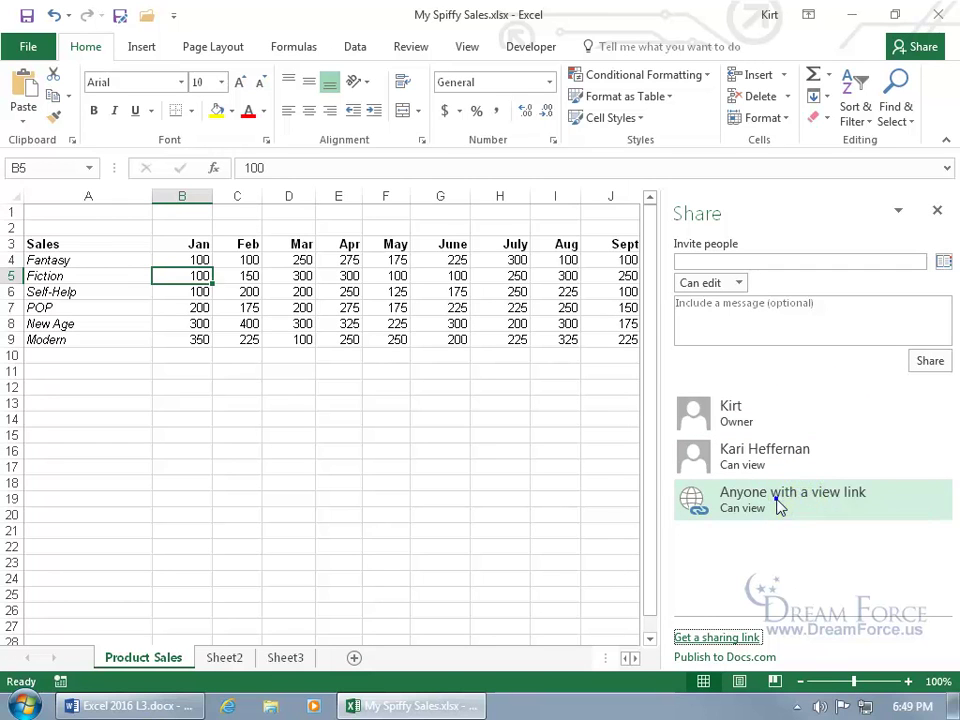
right_click(780, 508)
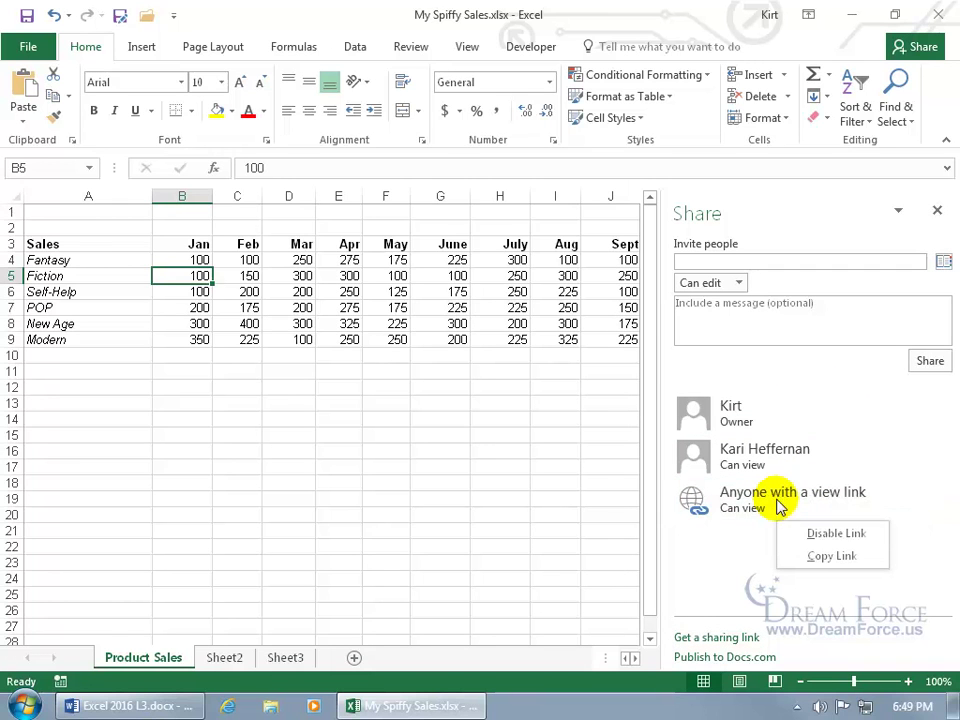
left_click(795, 560)
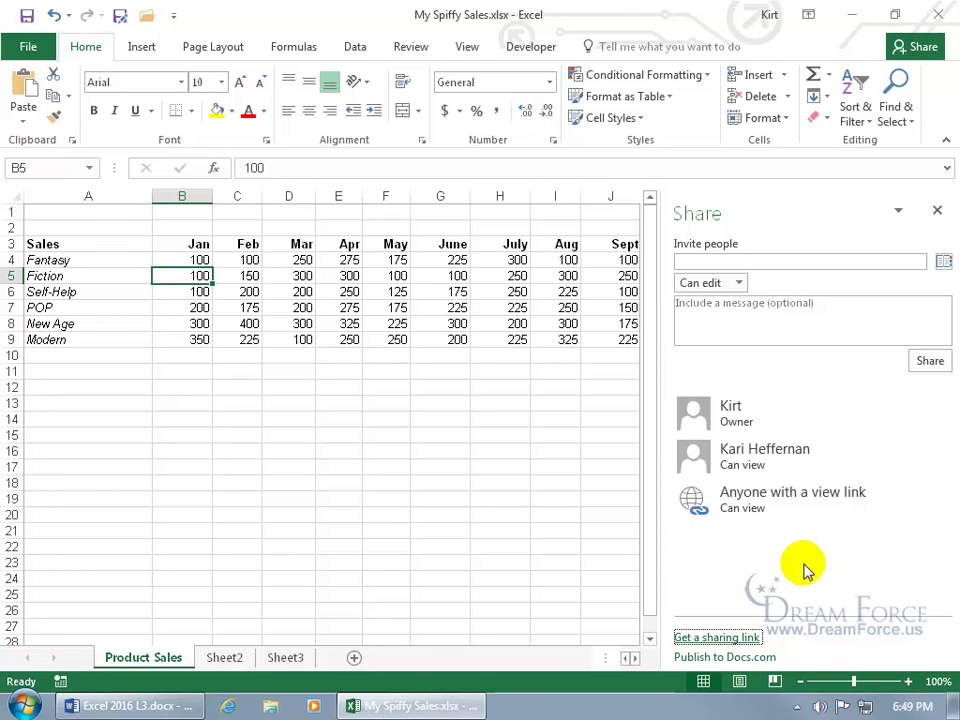
Step: Close the Share pane, sign out of the Office account via Account settings, and quit Excel
left_click(937, 210)
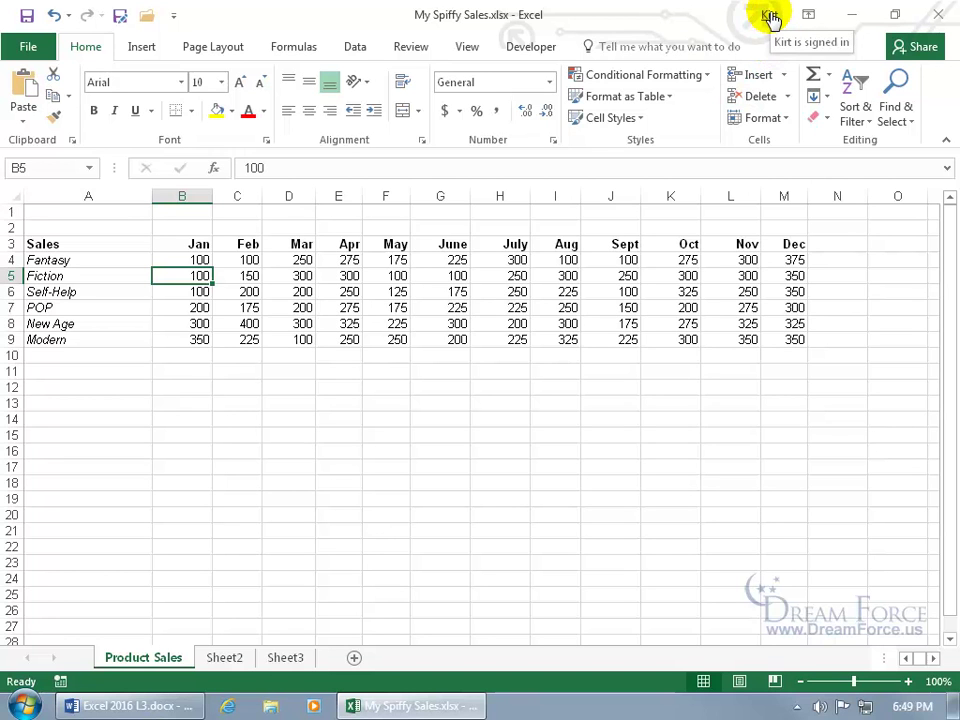
left_click(771, 18)
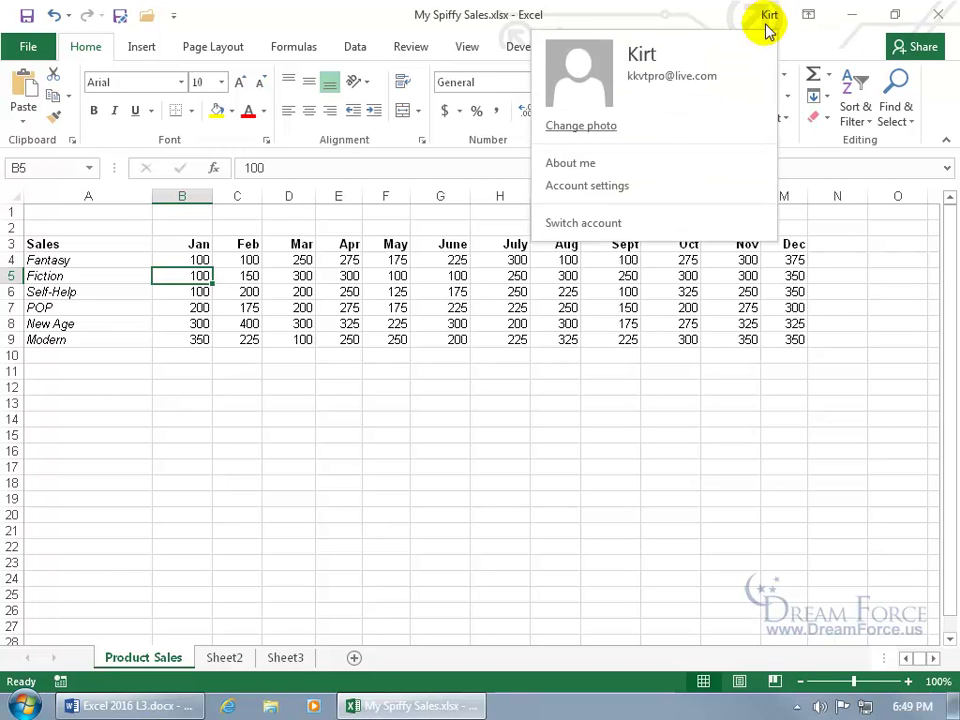
left_click(613, 187)
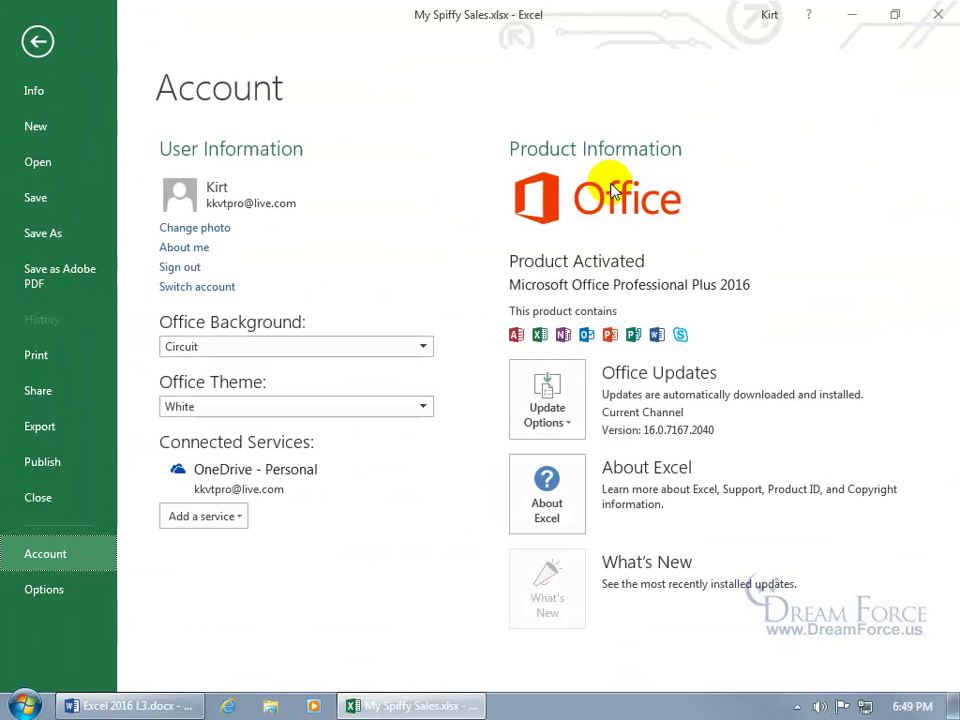
left_click(183, 267)
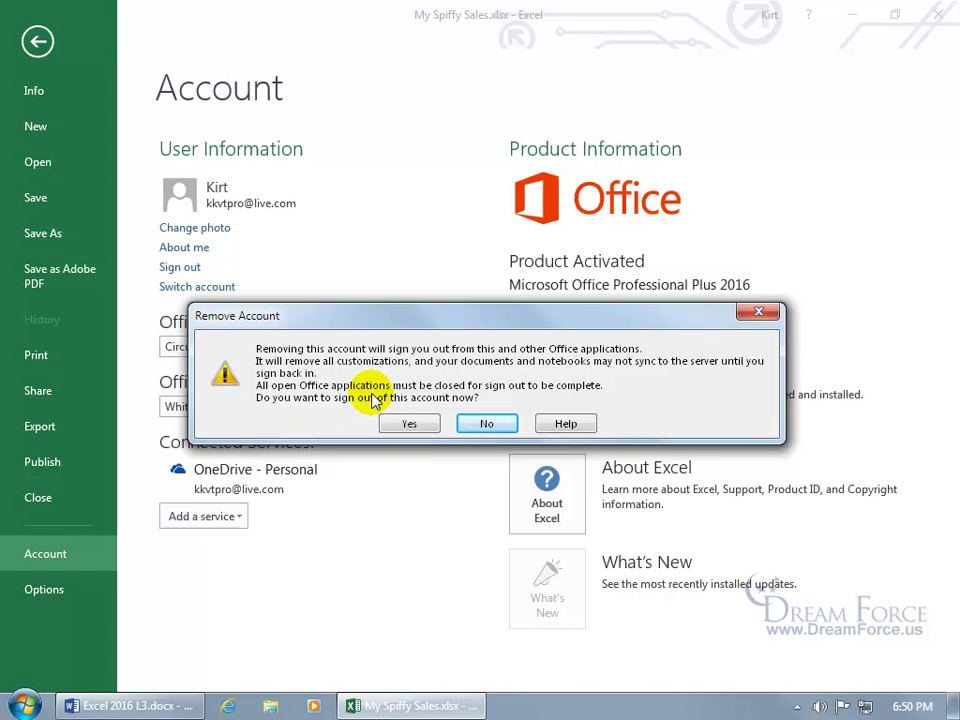
left_click(412, 427)
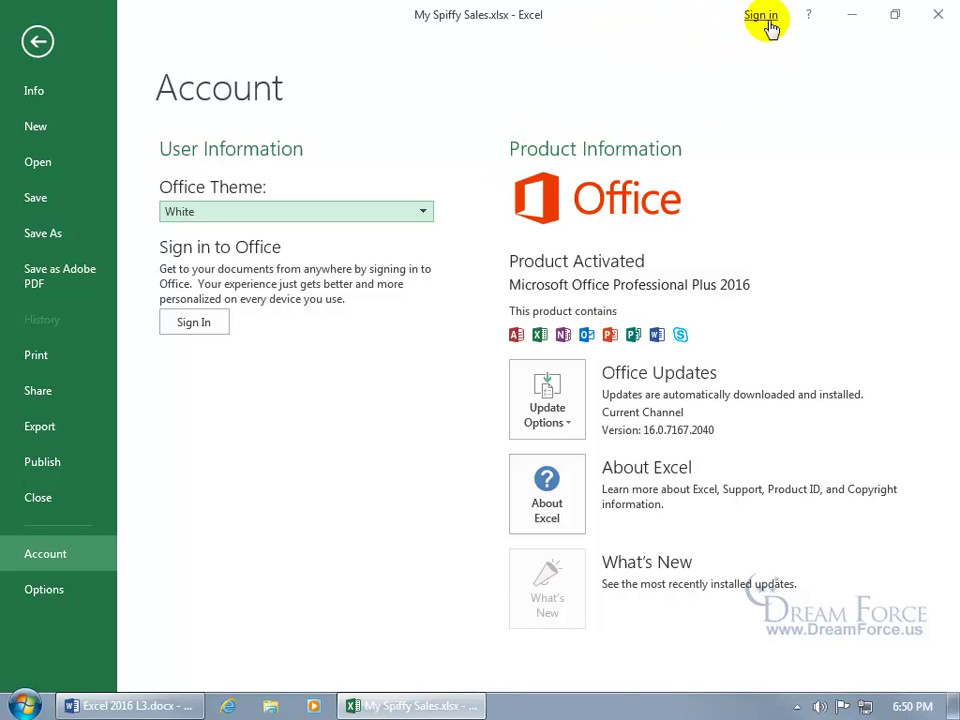
left_click(935, 17)
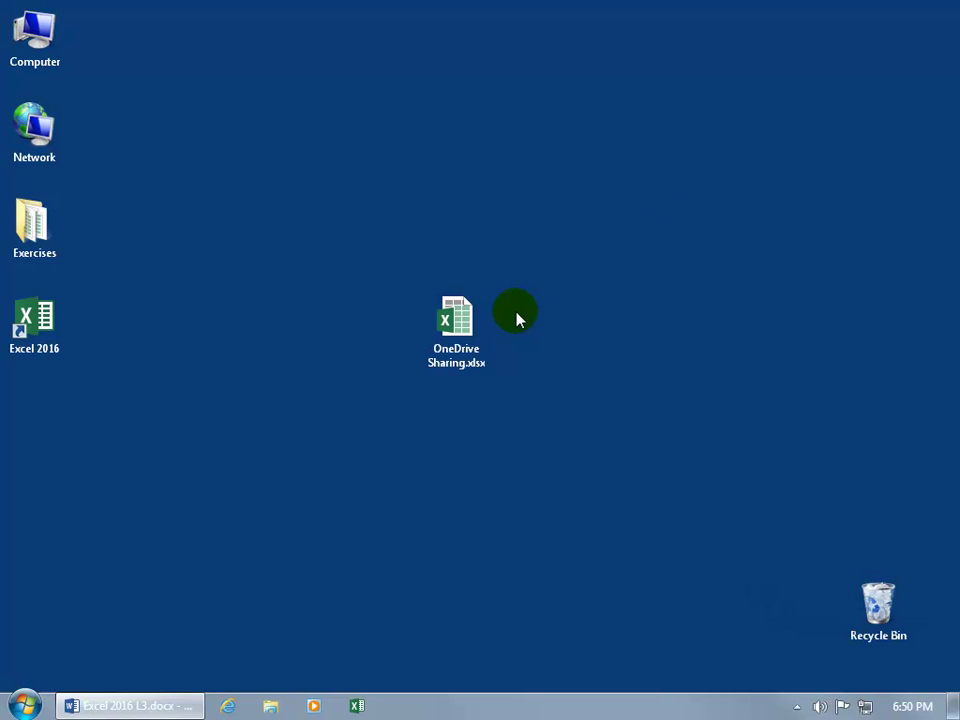
Step: Launch Internet Explorer and load skydrive.live.com, which redirects to OneDrive
left_click(228, 705)
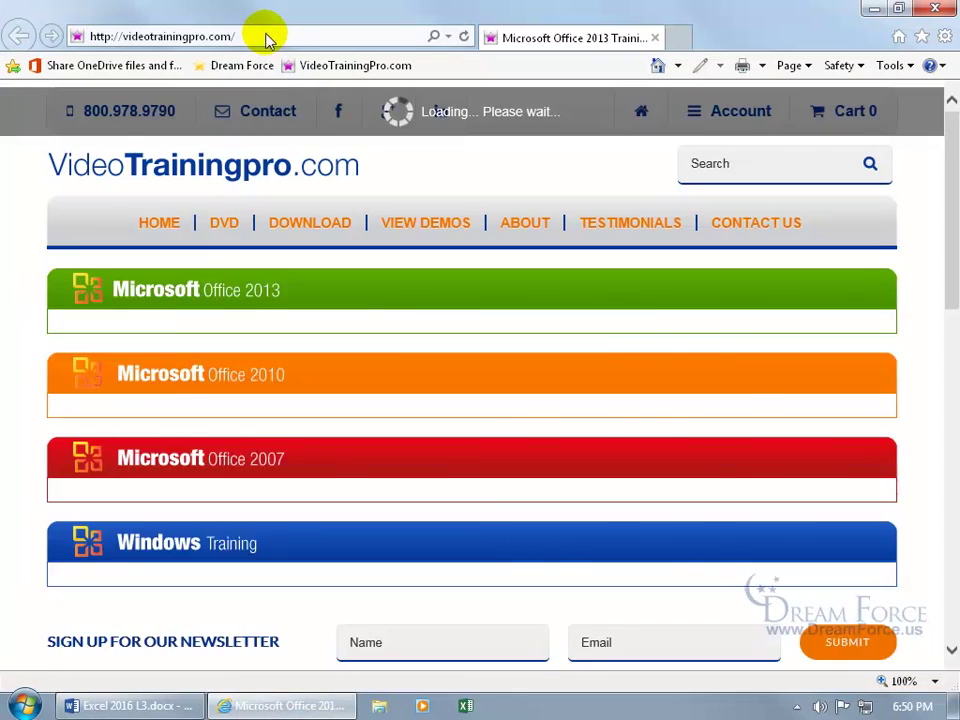
left_click(261, 32)
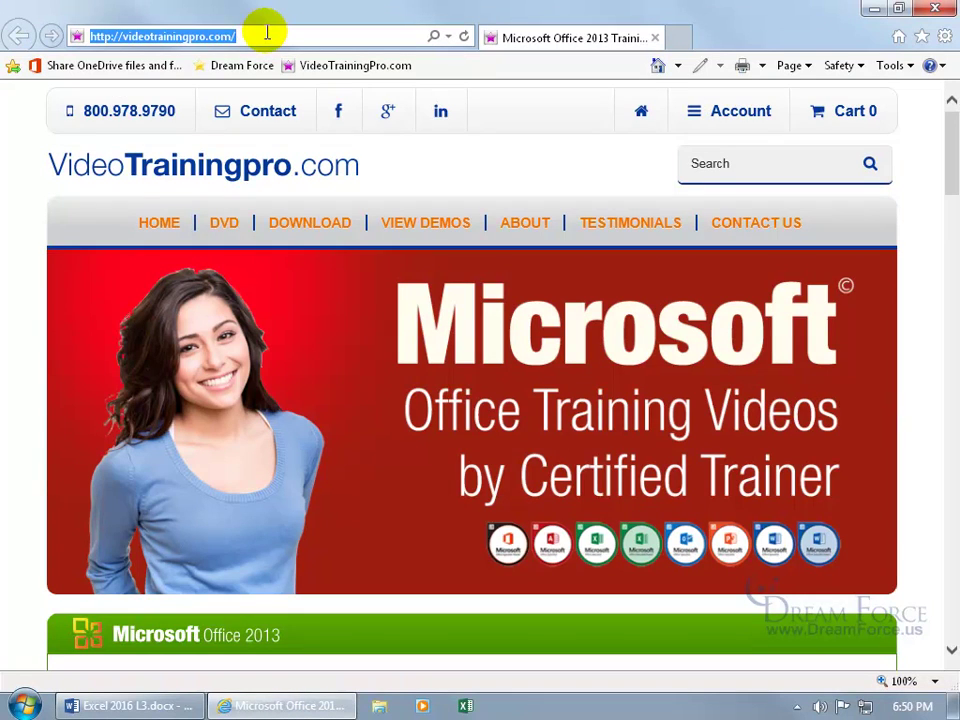
type("skydrive.live")
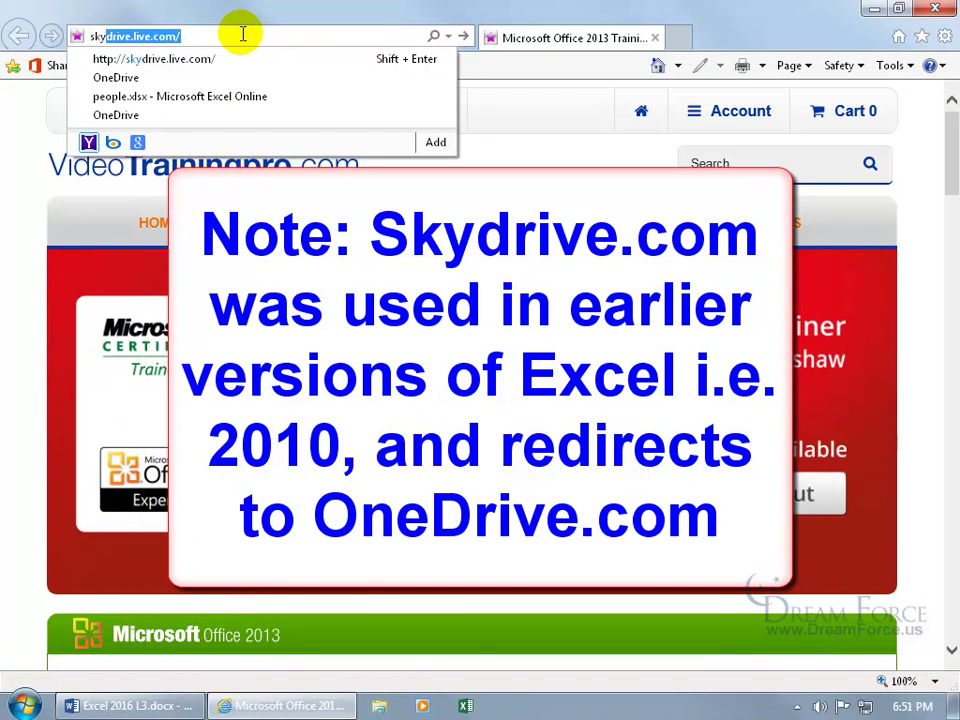
key("Return")
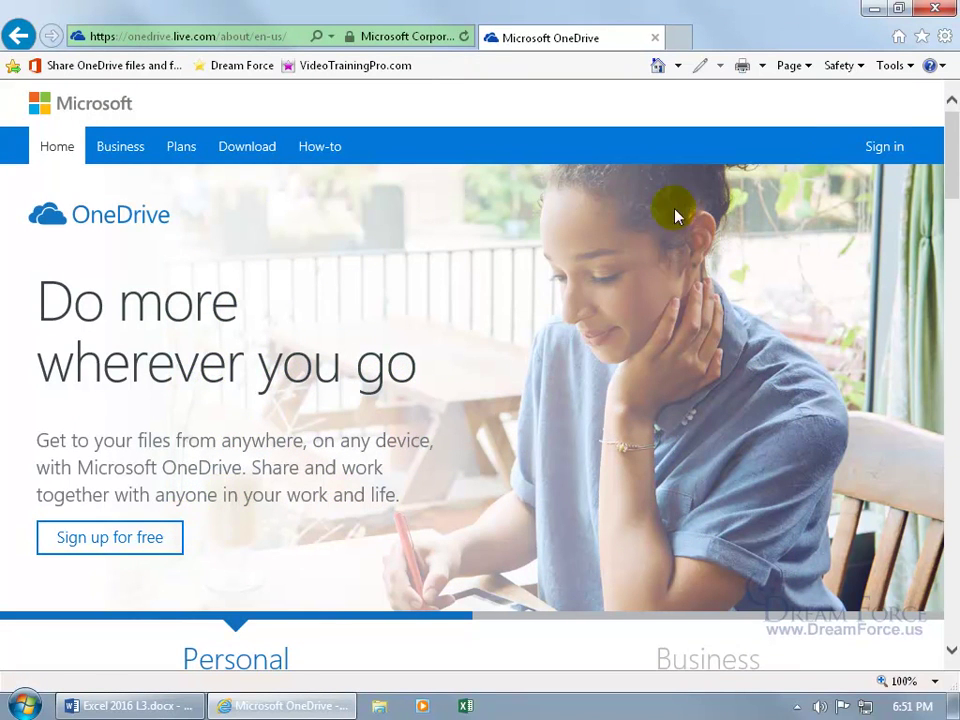
Step: Sign in to OneDrive with the prefilled account and its password
left_click(895, 152)
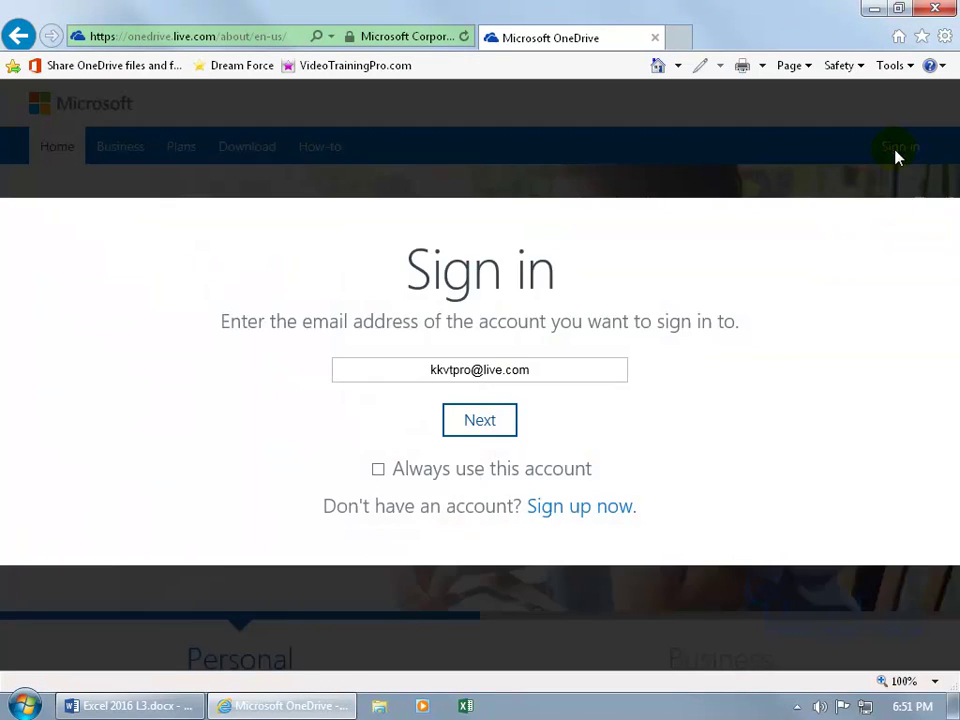
left_click(486, 421)
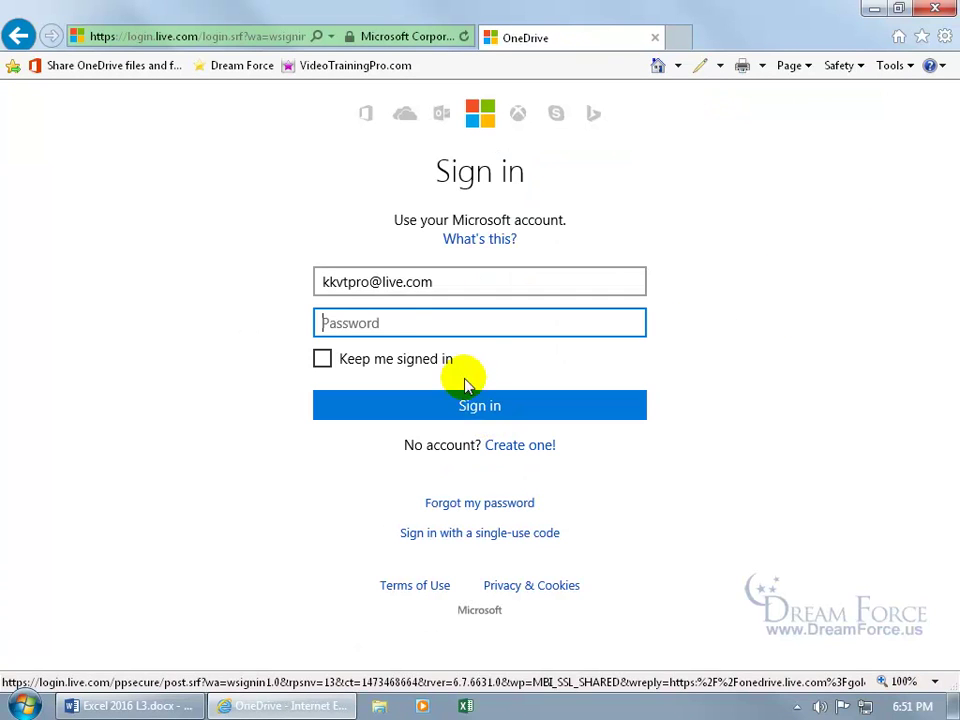
type("•••••••••")
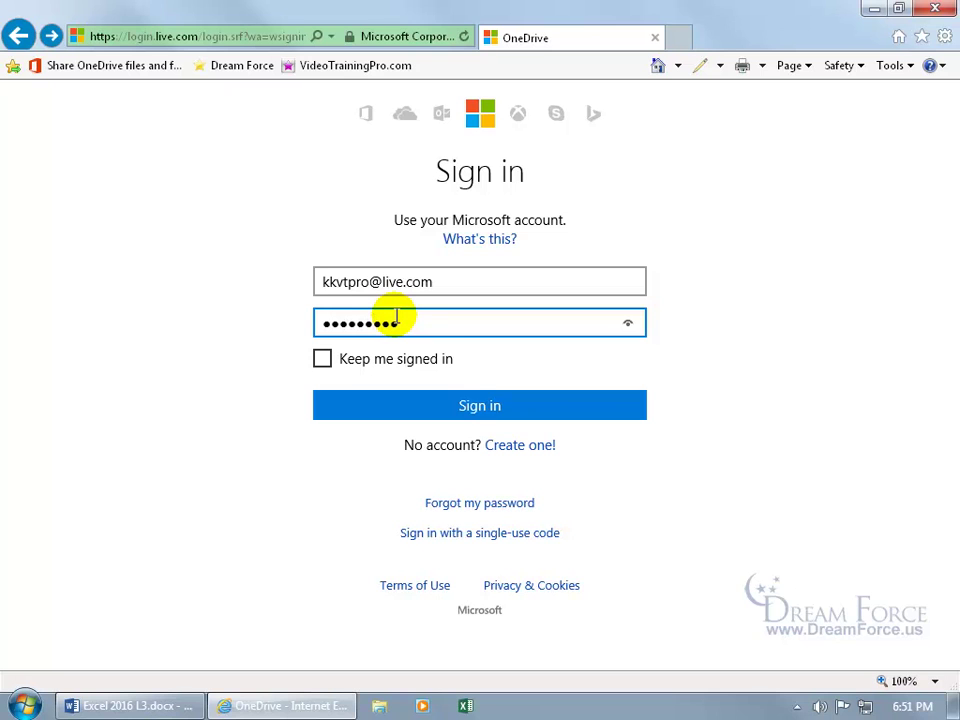
key("Return")
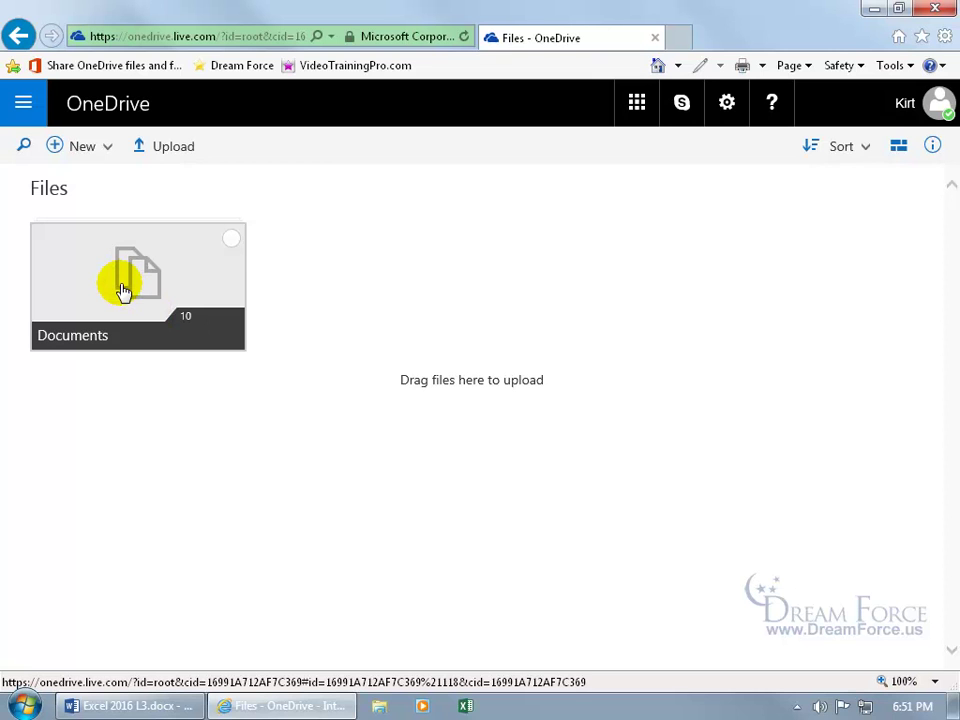
Step: Open the Documents folder and switch its layout to List, then back to Tiles
left_click(122, 290)
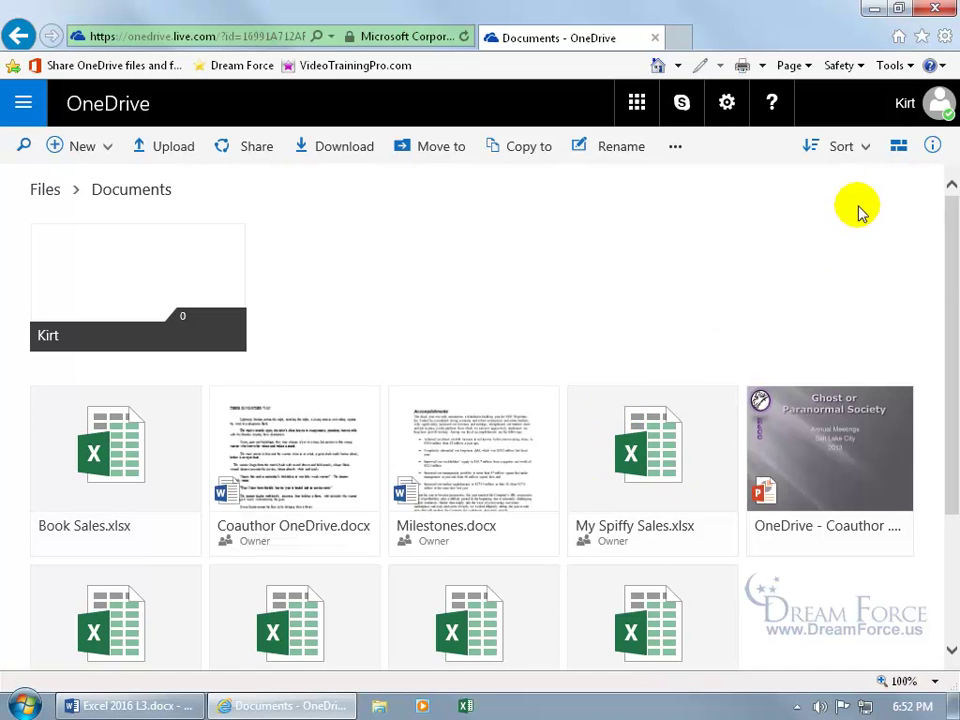
left_click(897, 150)
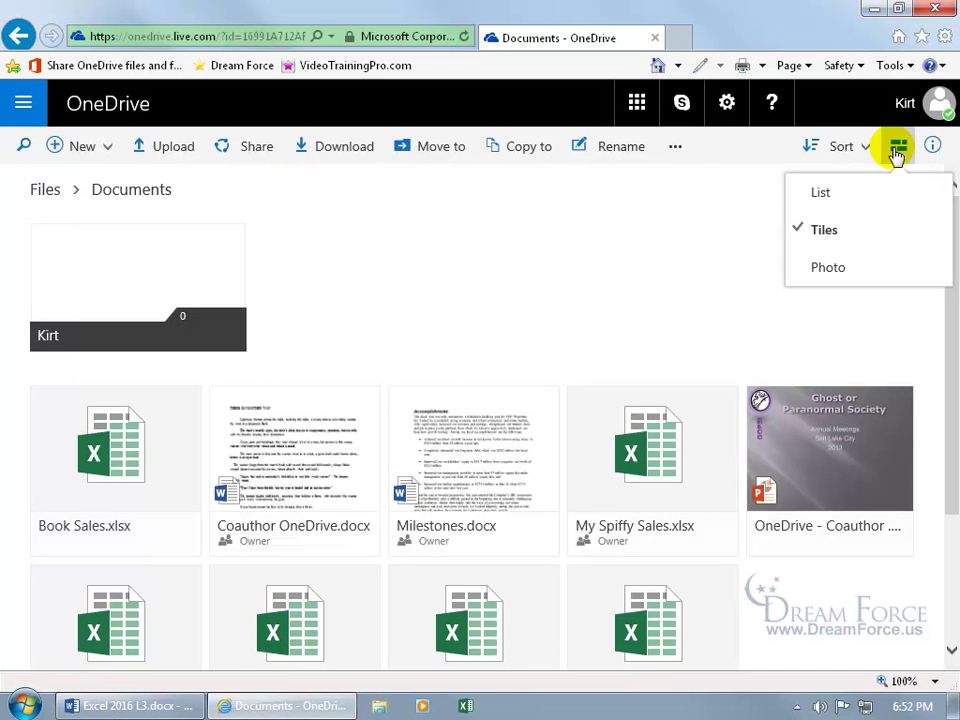
left_click(838, 193)
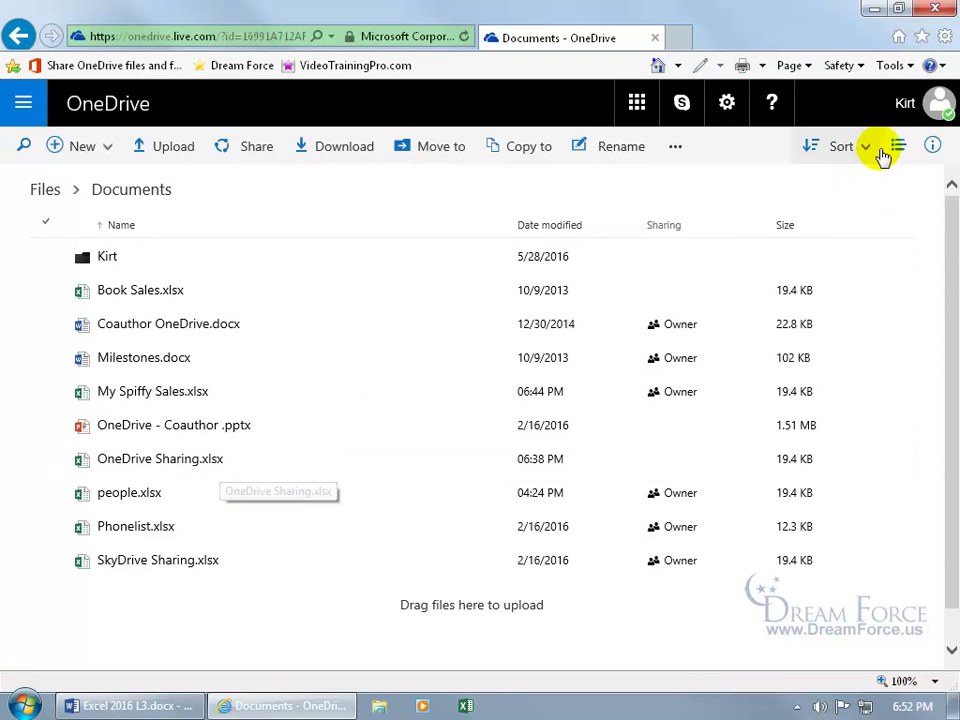
left_click(897, 150)
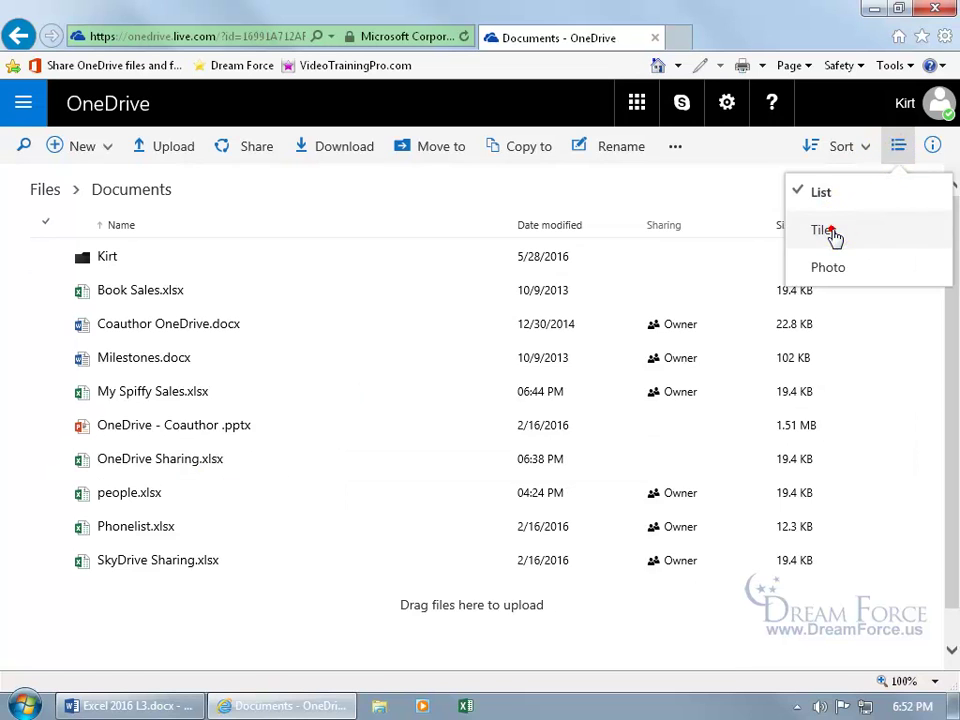
left_click(836, 234)
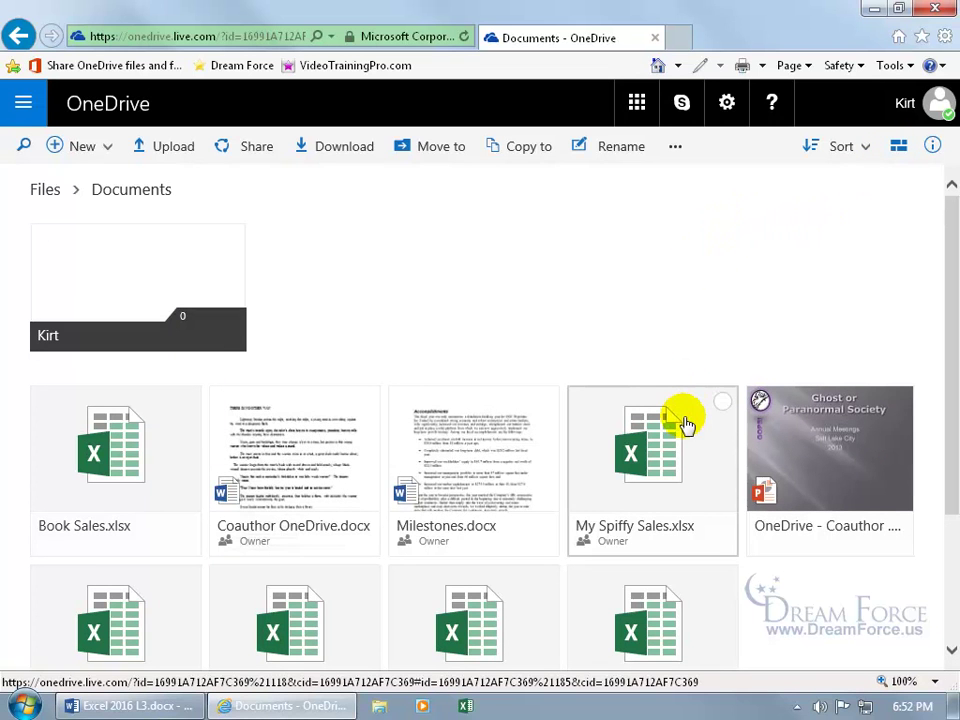
Step: Select My Spiffy Sales.xlsx alone and show its details
left_click(722, 402)
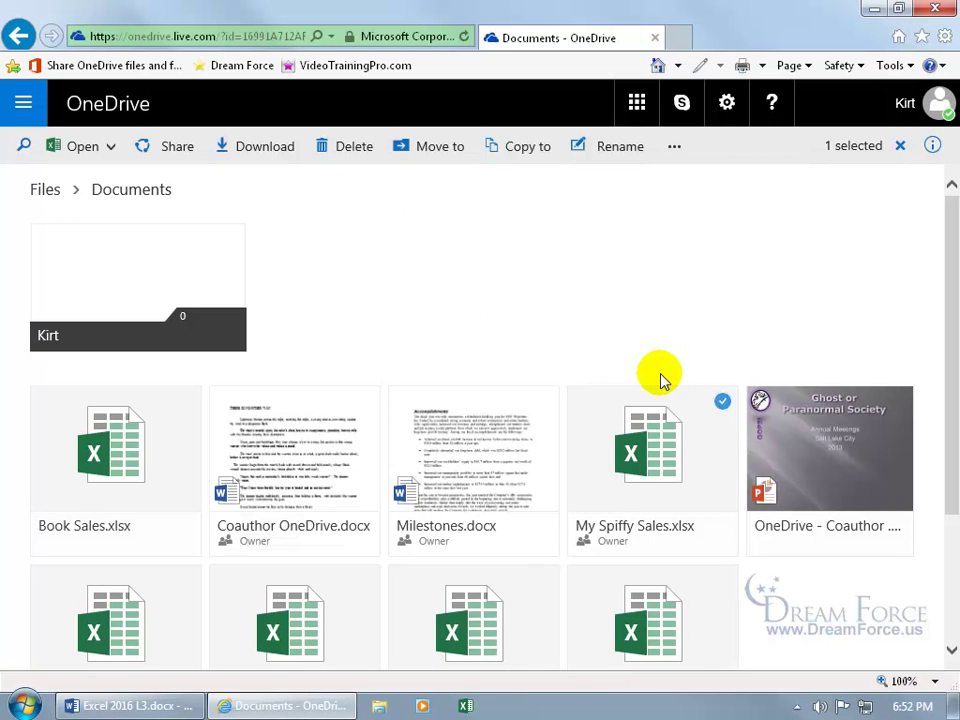
left_click(543, 401)
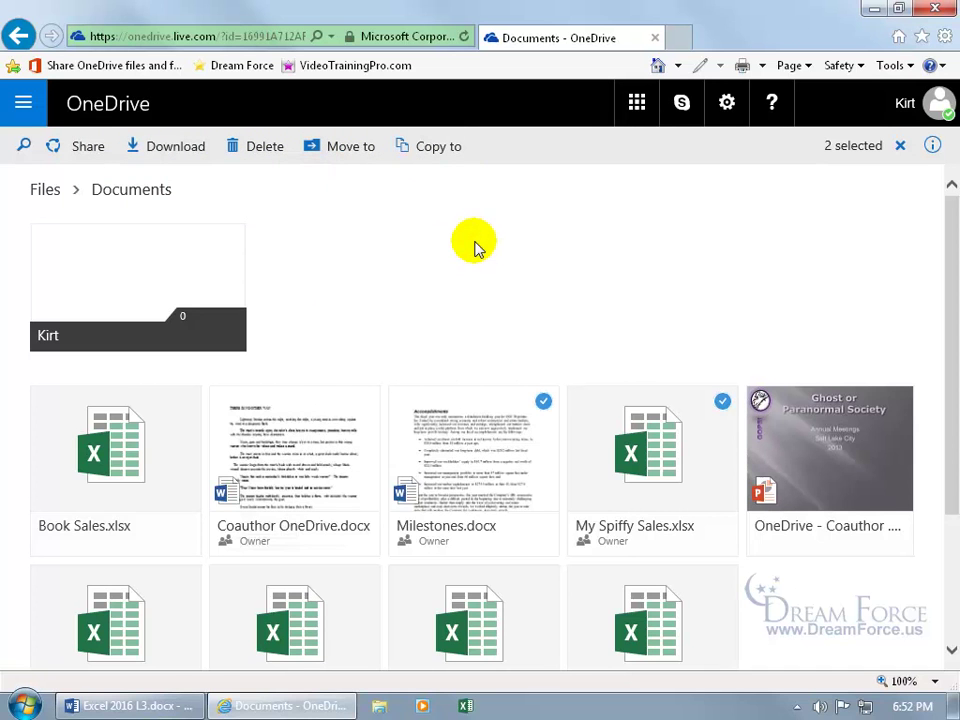
left_click(543, 402)
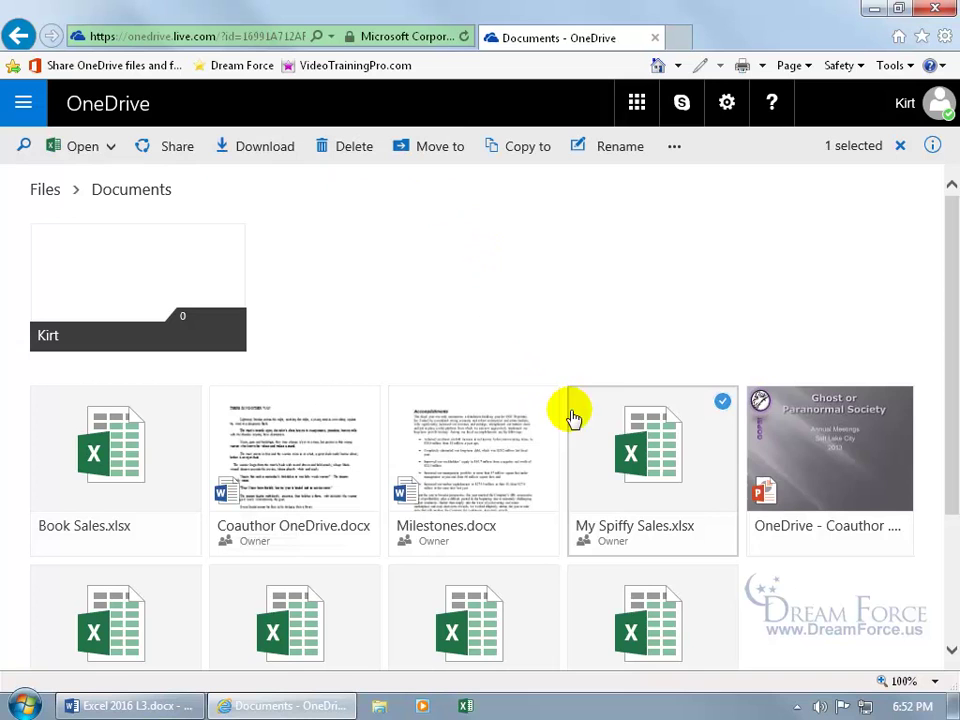
right_click(636, 430)
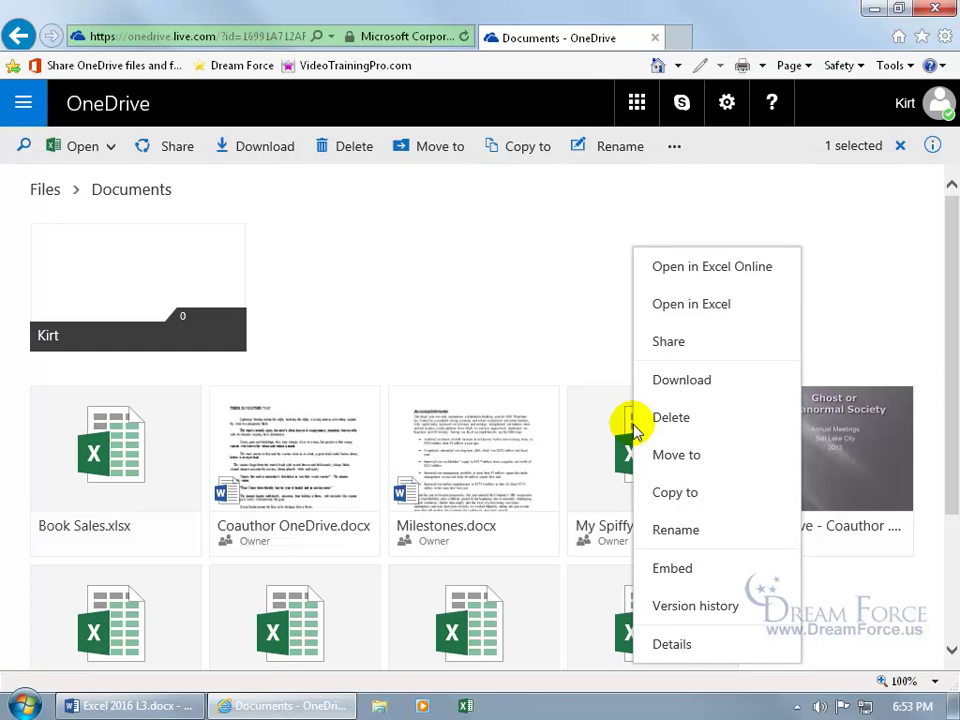
left_click(680, 644)
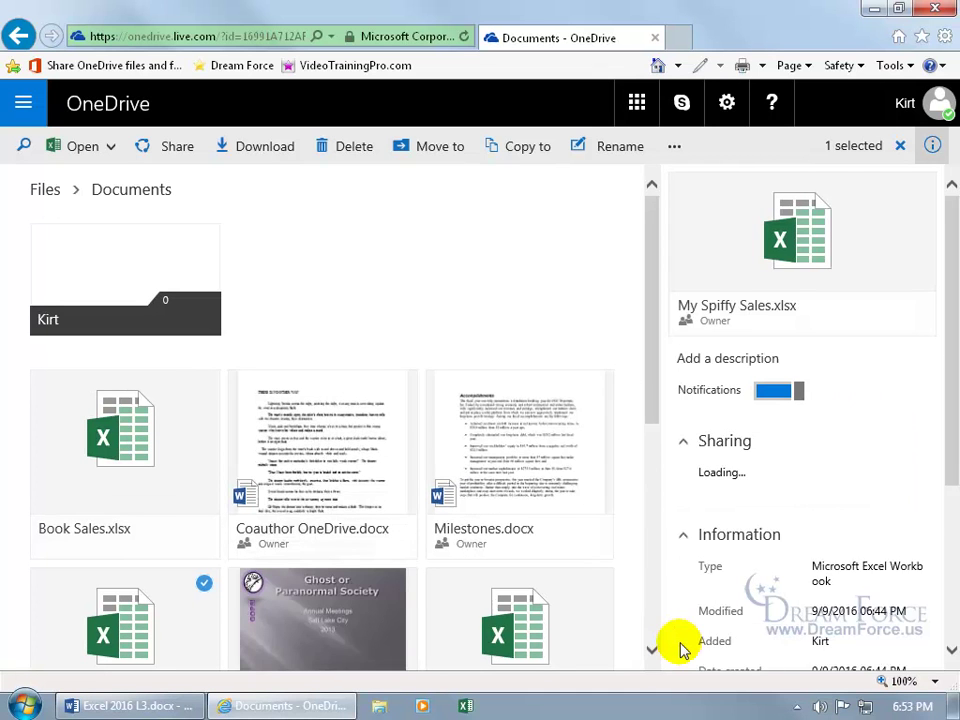
Step: Remove the public sharing link from My Spiffy Sales.xlsx
left_click_drag(949, 414, 949, 456)
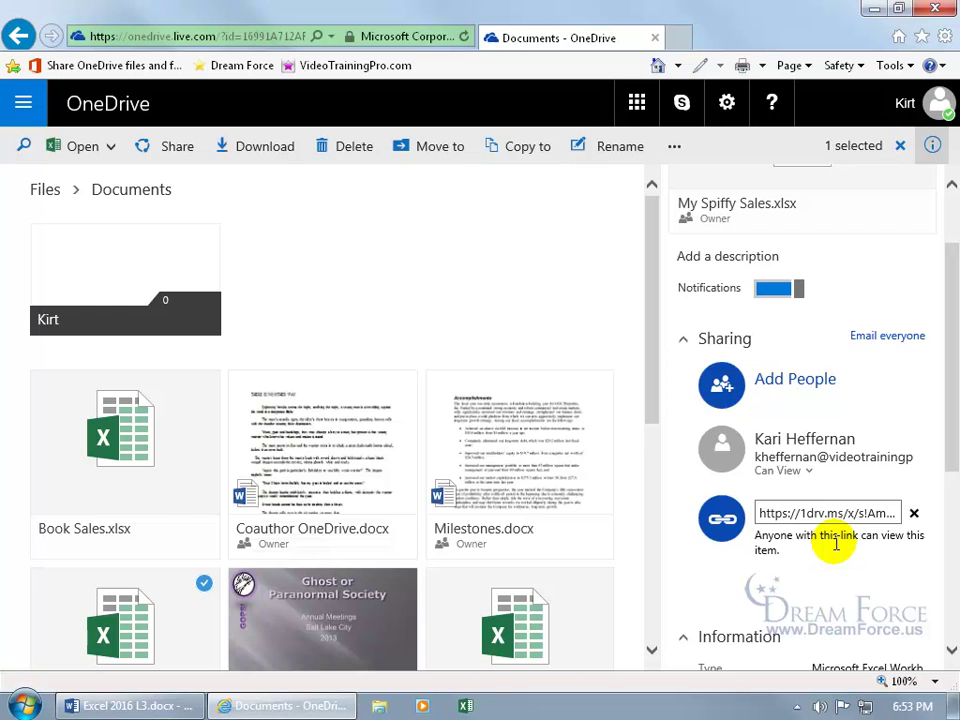
left_click(914, 514)
left_click(541, 427)
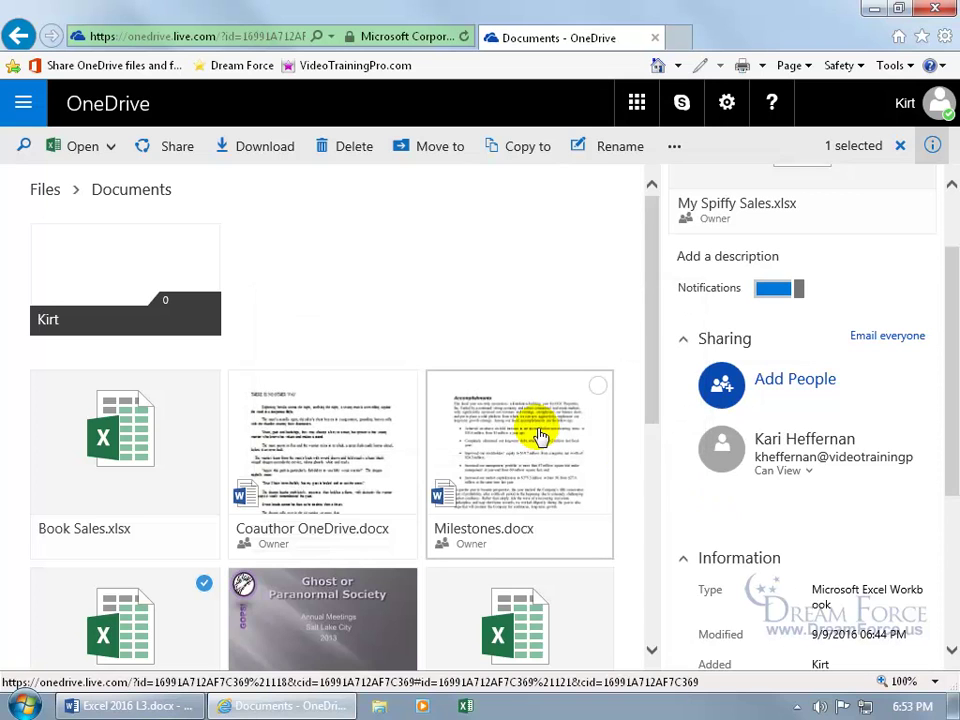
Step: Stop sharing with the Can View person, then start adding people afresh
left_click(808, 477)
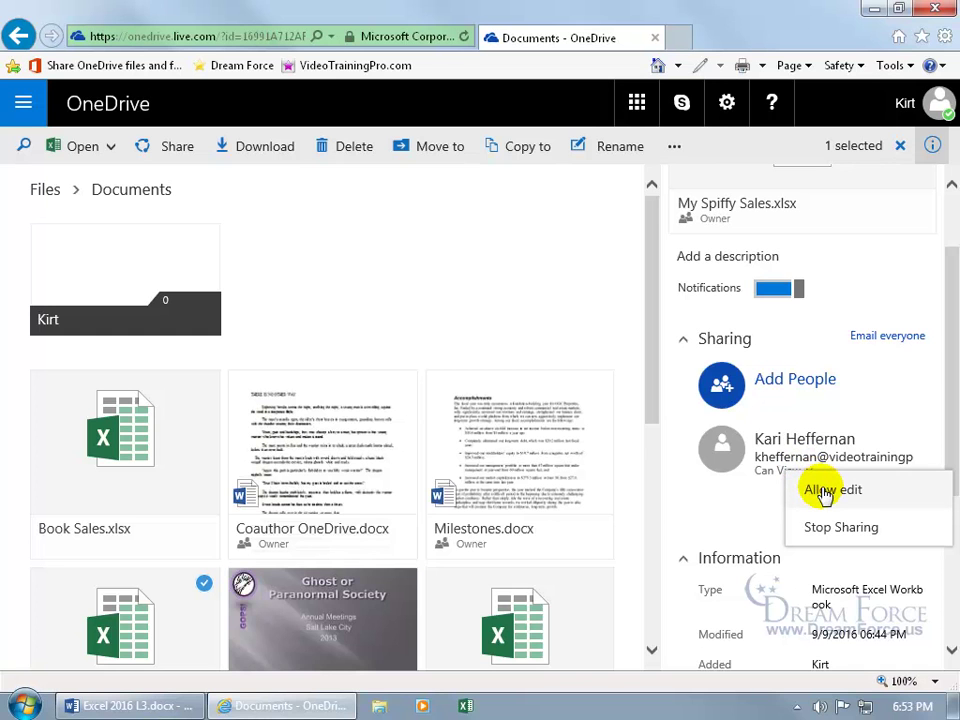
left_click(825, 527)
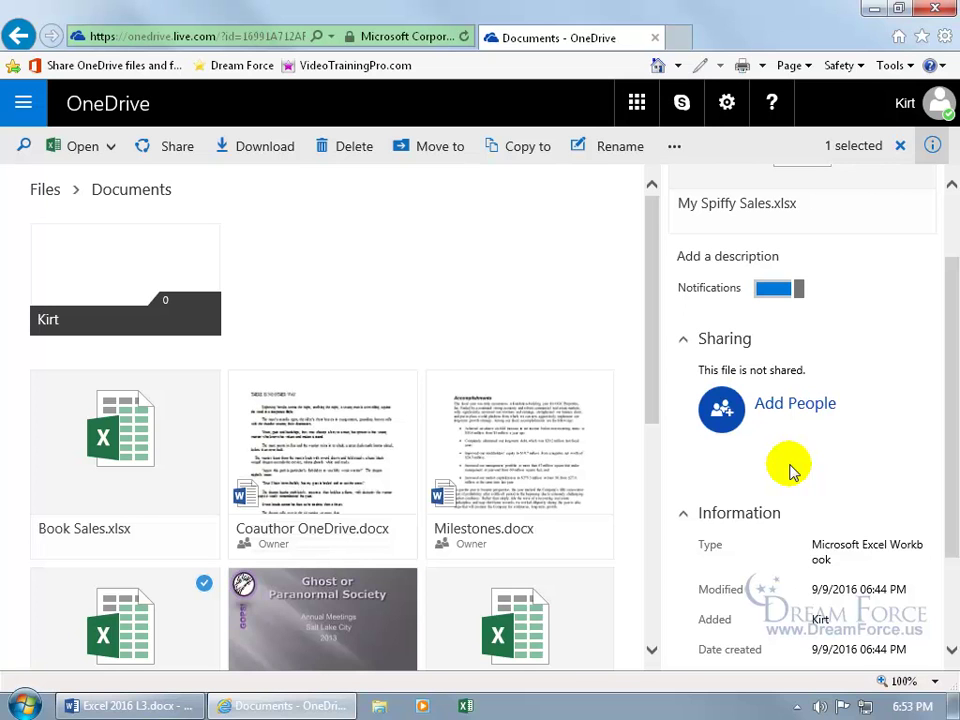
left_click(784, 404)
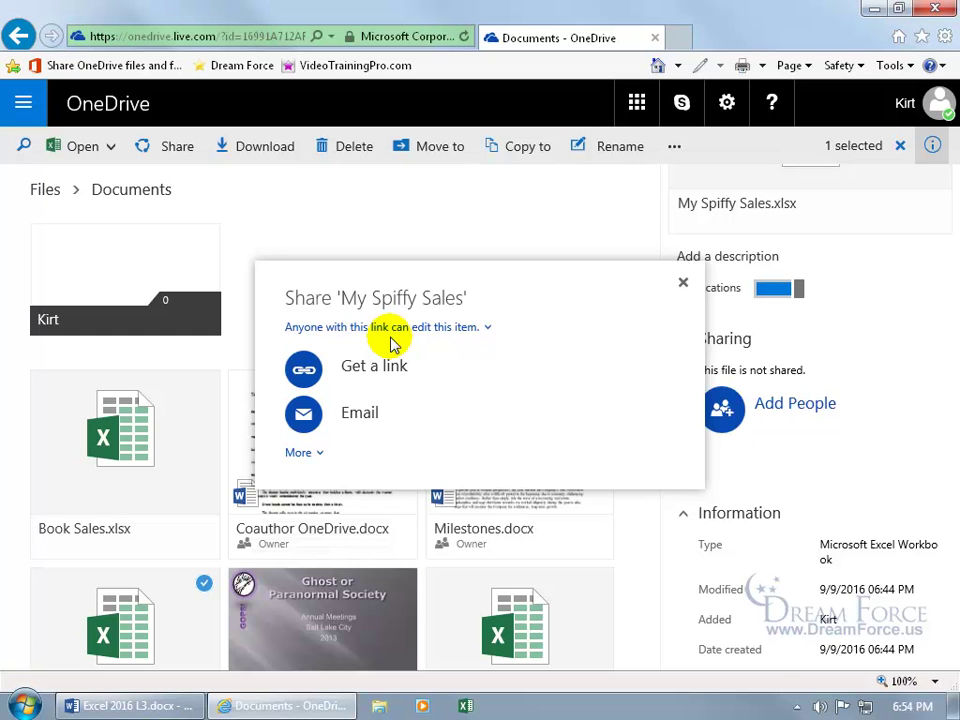
Step: Turn off Allow editing, generate a view-only link for My Spiffy Sales.xlsx, then close the share window
left_click(423, 327)
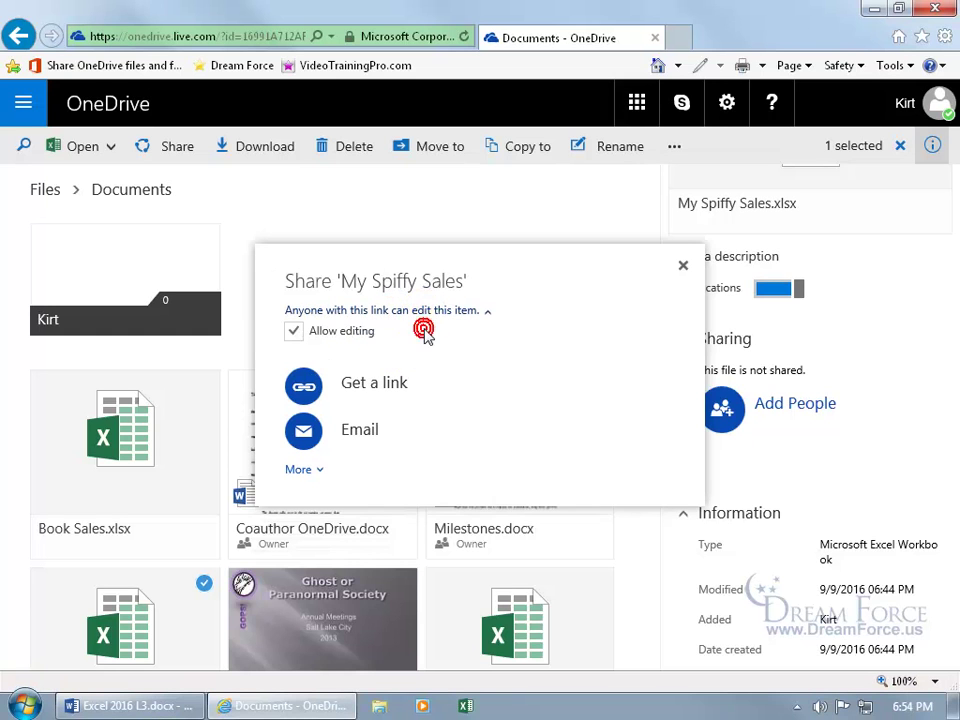
left_click(295, 332)
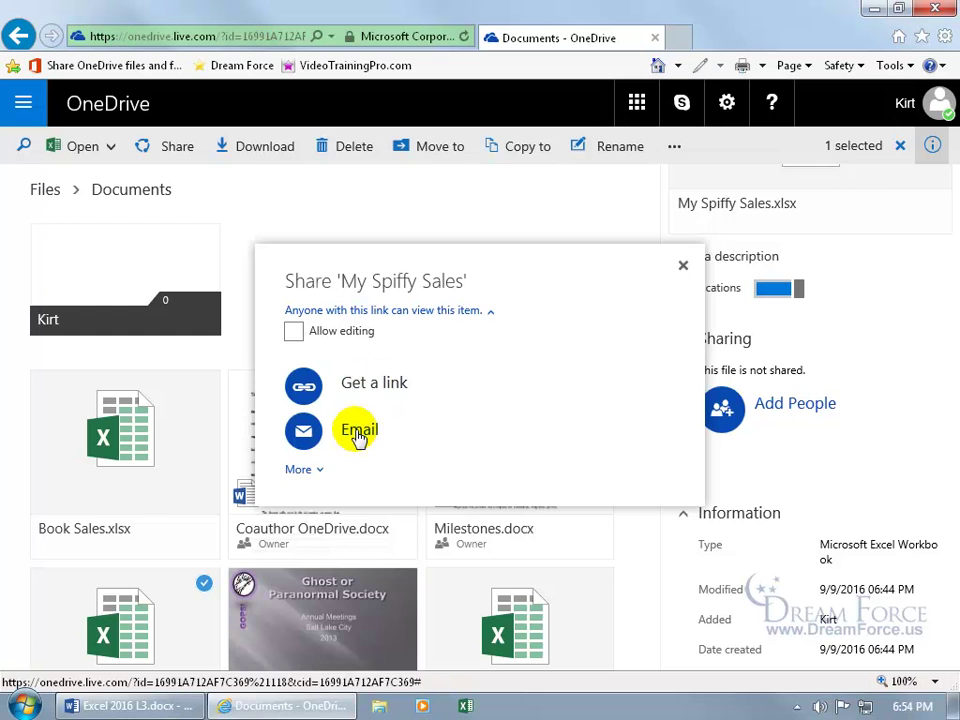
left_click(300, 469)
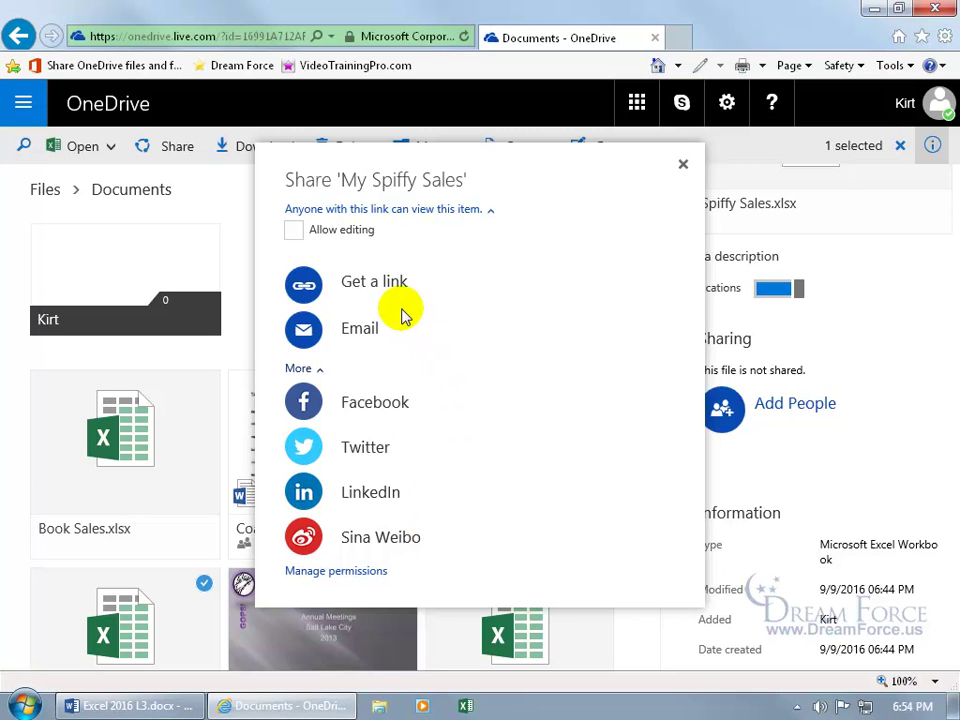
left_click(367, 289)
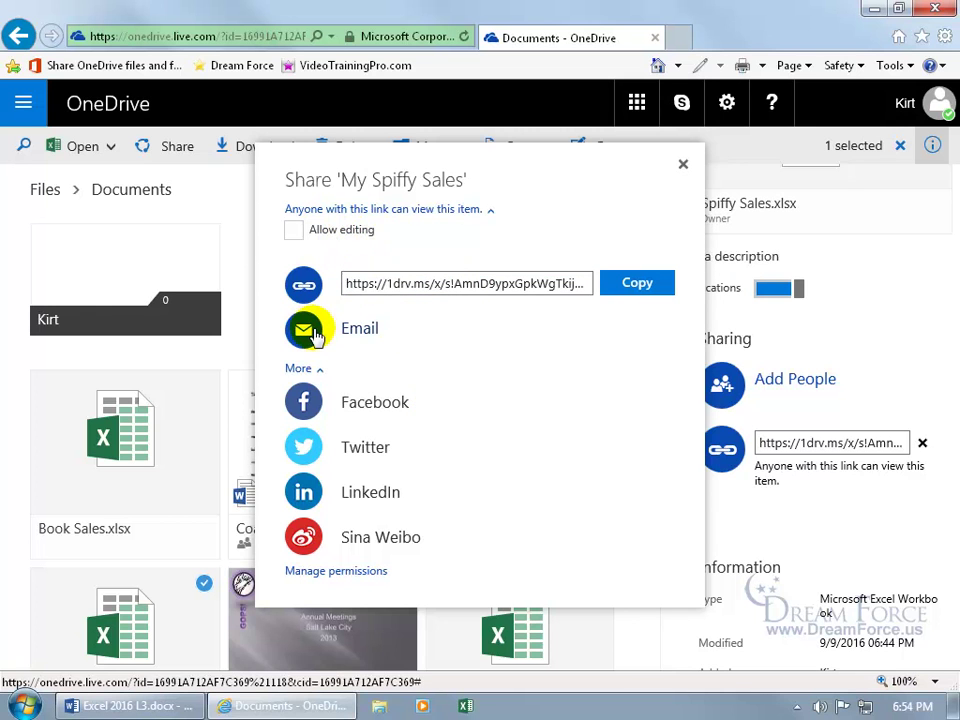
left_click(300, 326)
left_click(321, 327)
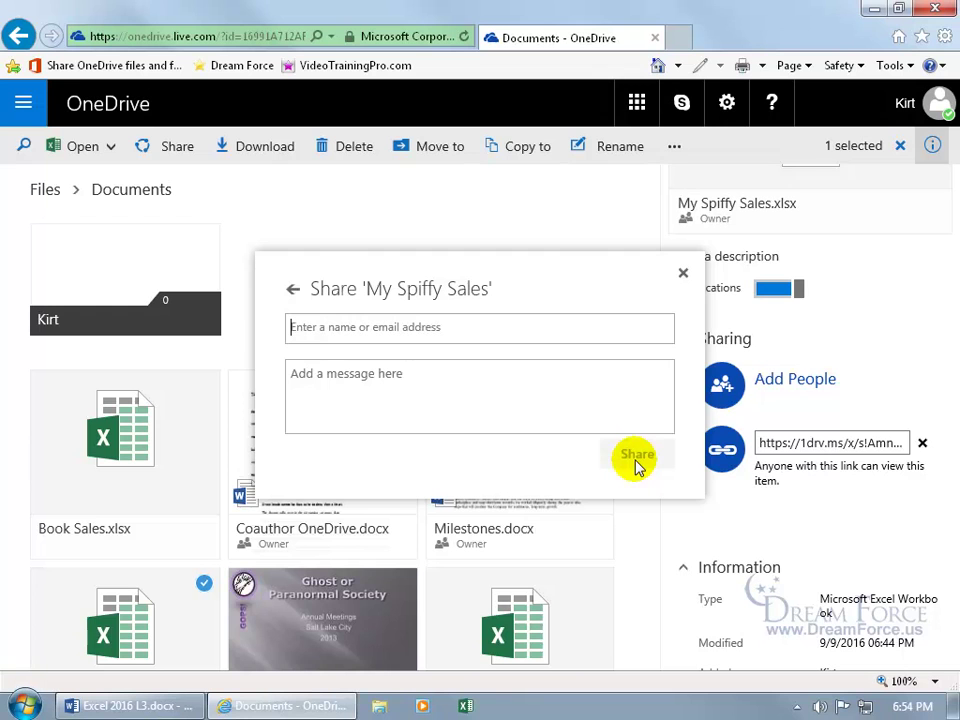
left_click(684, 276)
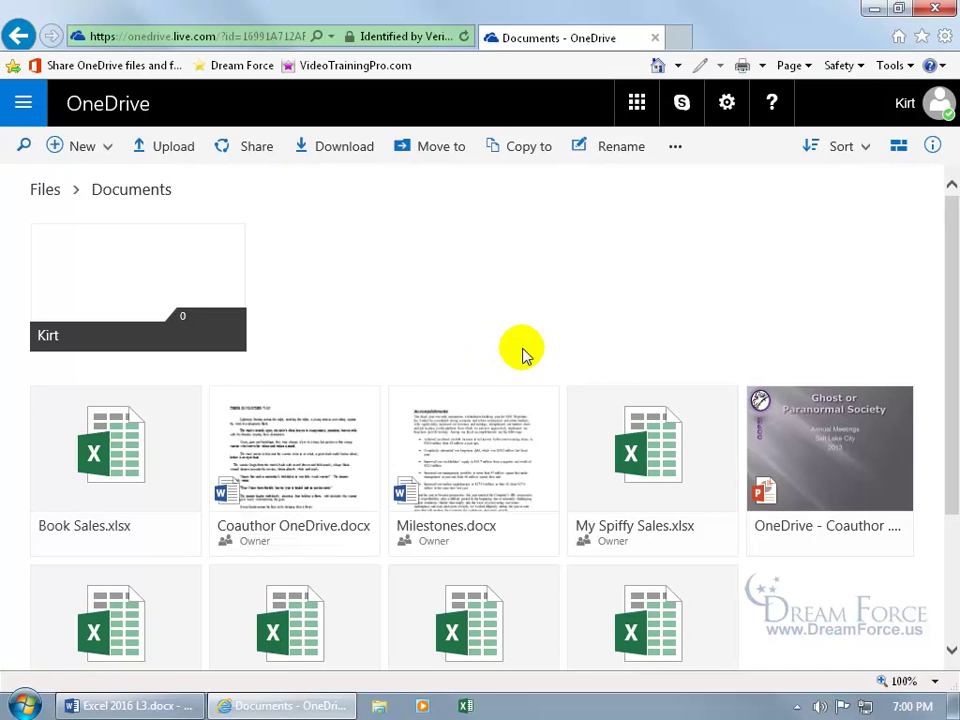
Step: Select Milestones.docx and toggle the details pane open and closed
right_click(495, 421)
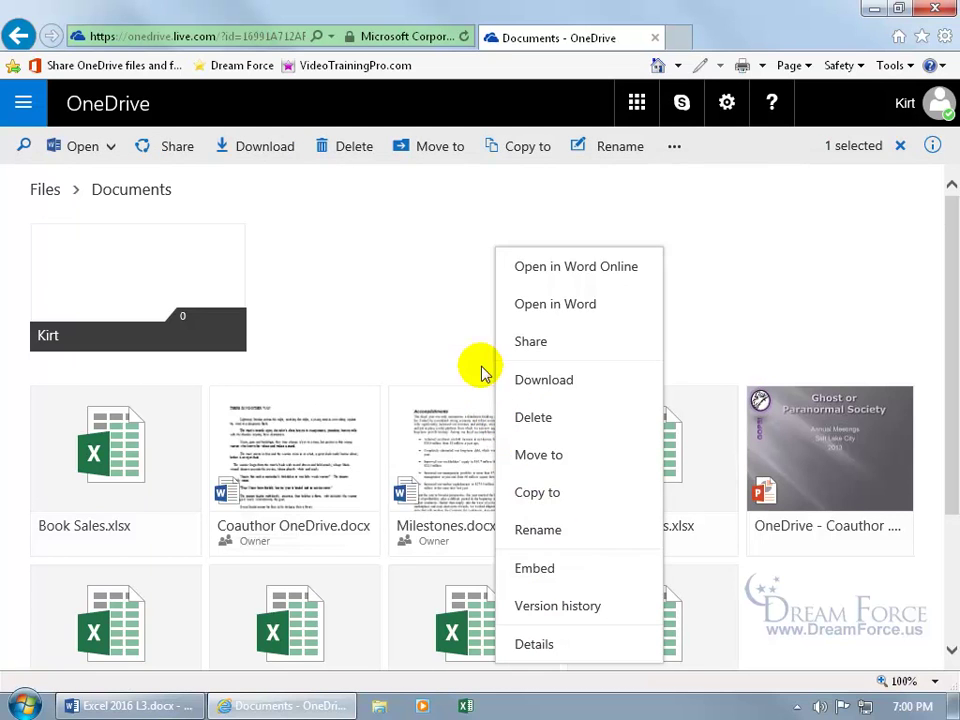
left_click(476, 318)
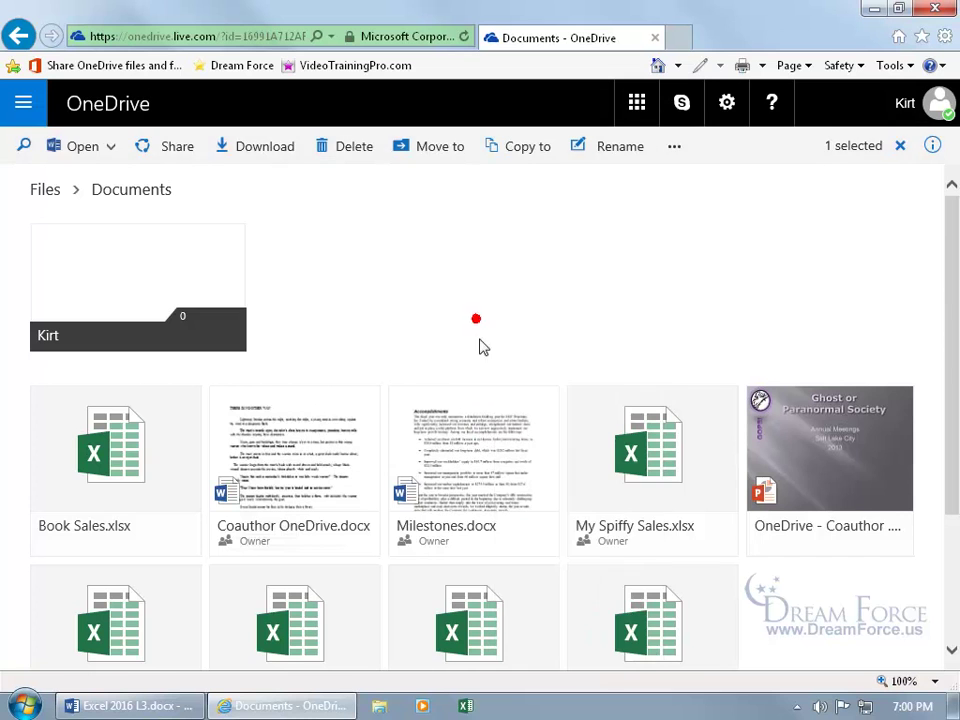
left_click(545, 402)
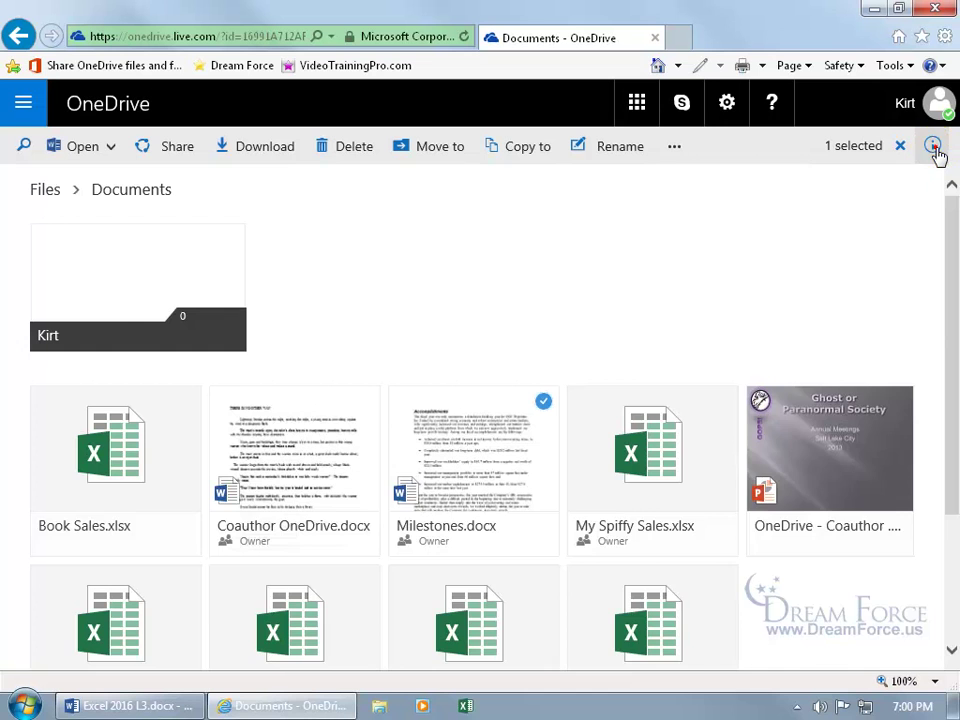
left_click(933, 147)
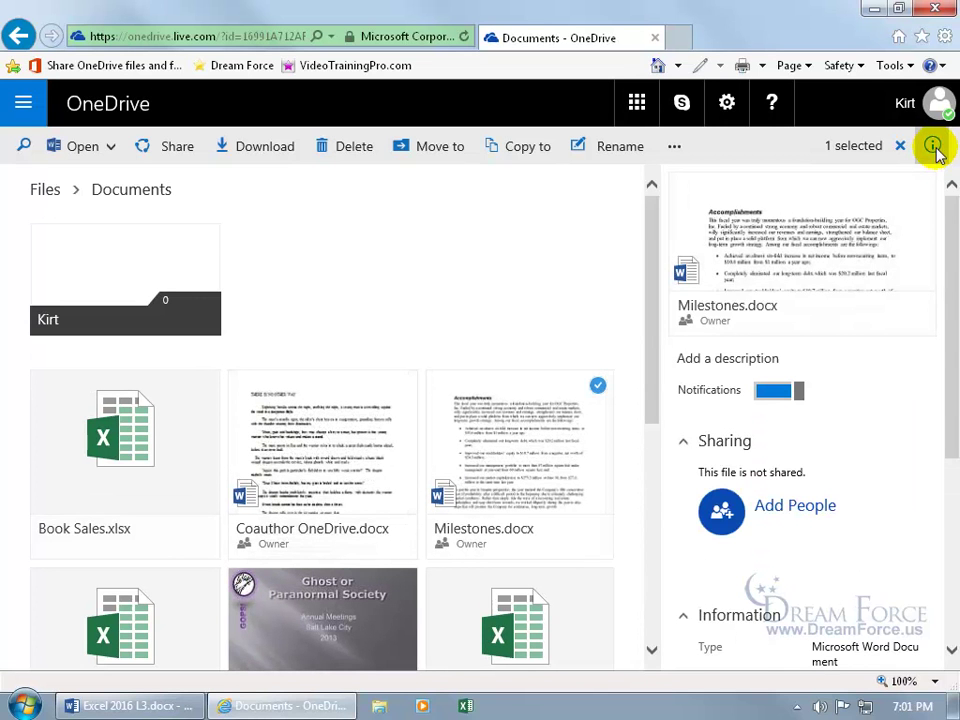
left_click(933, 147)
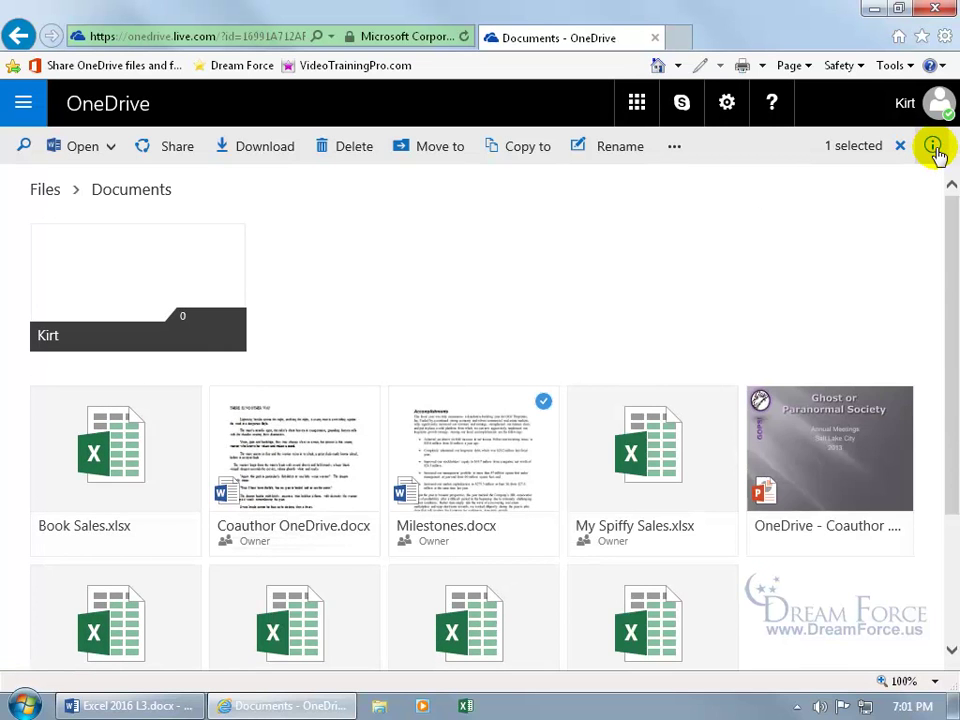
Step: Show and close Milestones.docx details from its menu, deselect it, and close the browser
right_click(495, 438)
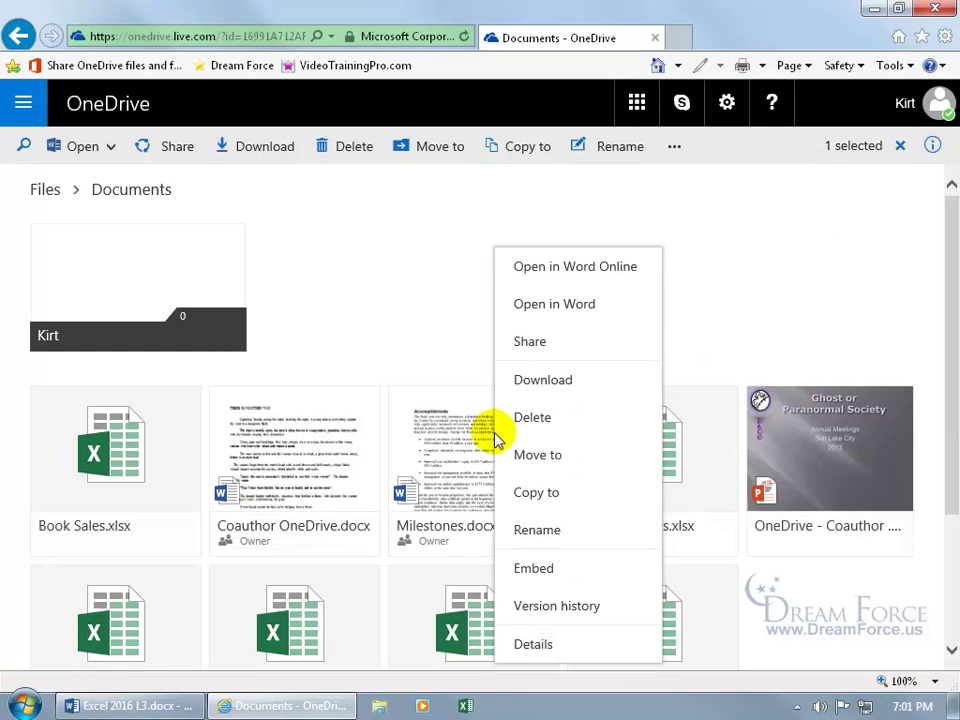
left_click(528, 645)
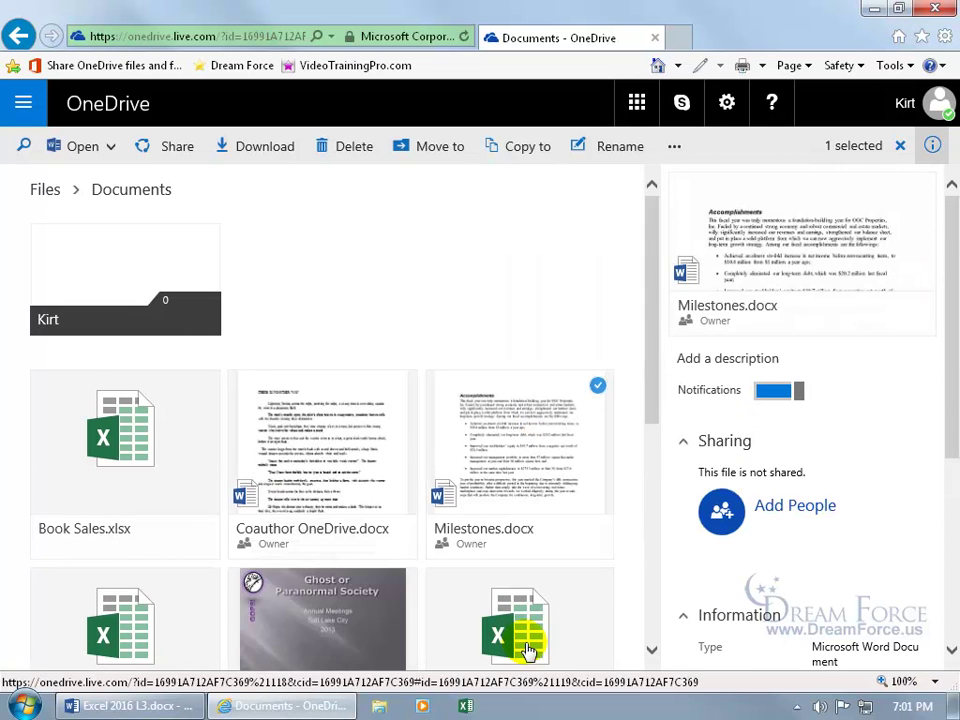
right_click(478, 445)
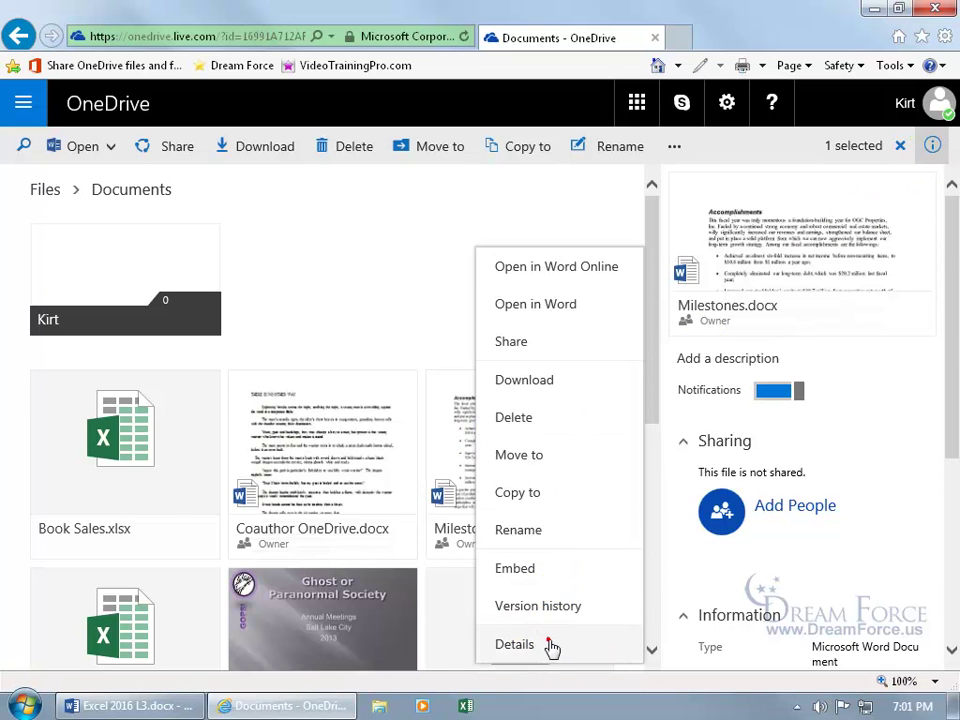
left_click(550, 645)
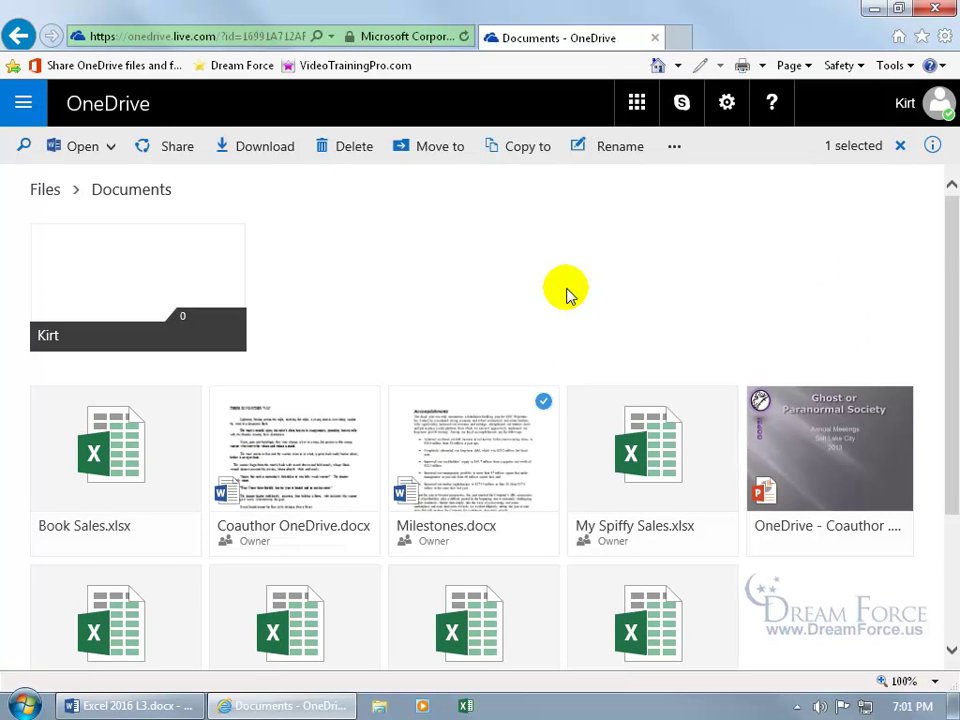
left_click(590, 313)
left_click(536, 305)
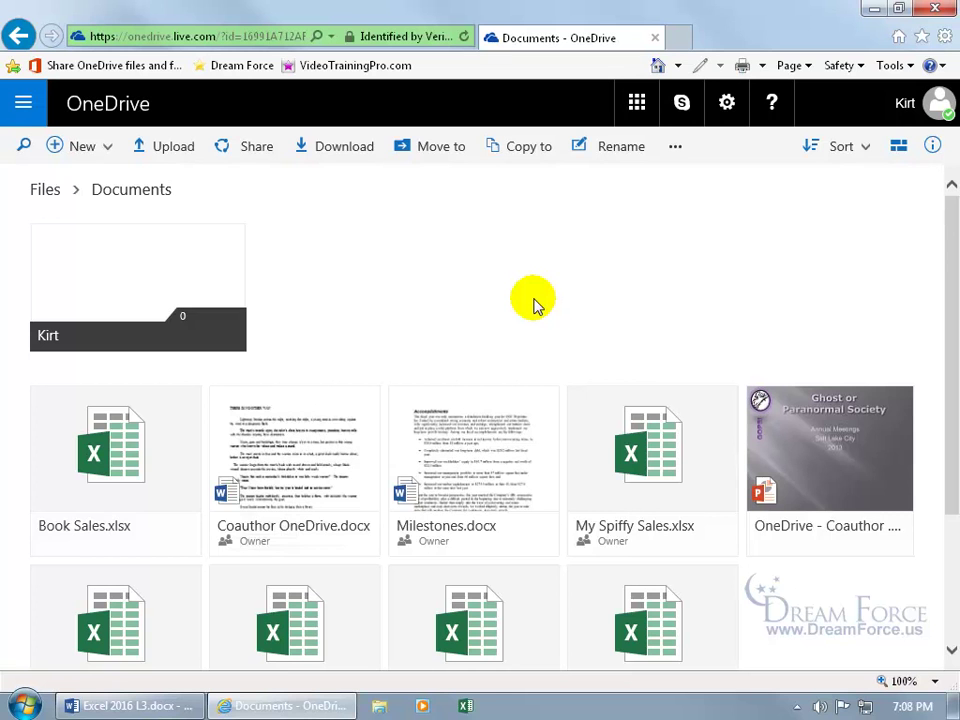
left_click(655, 38)
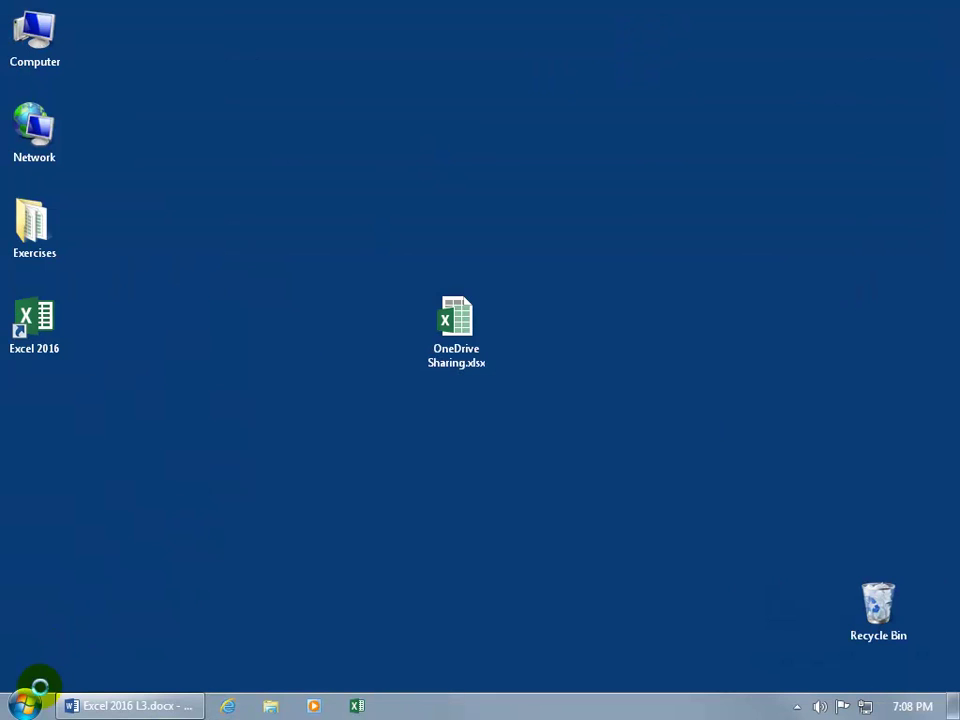
Step: Launch Outlook 2016 with the default profile and open the Dot Warner Review message
left_click(25, 703)
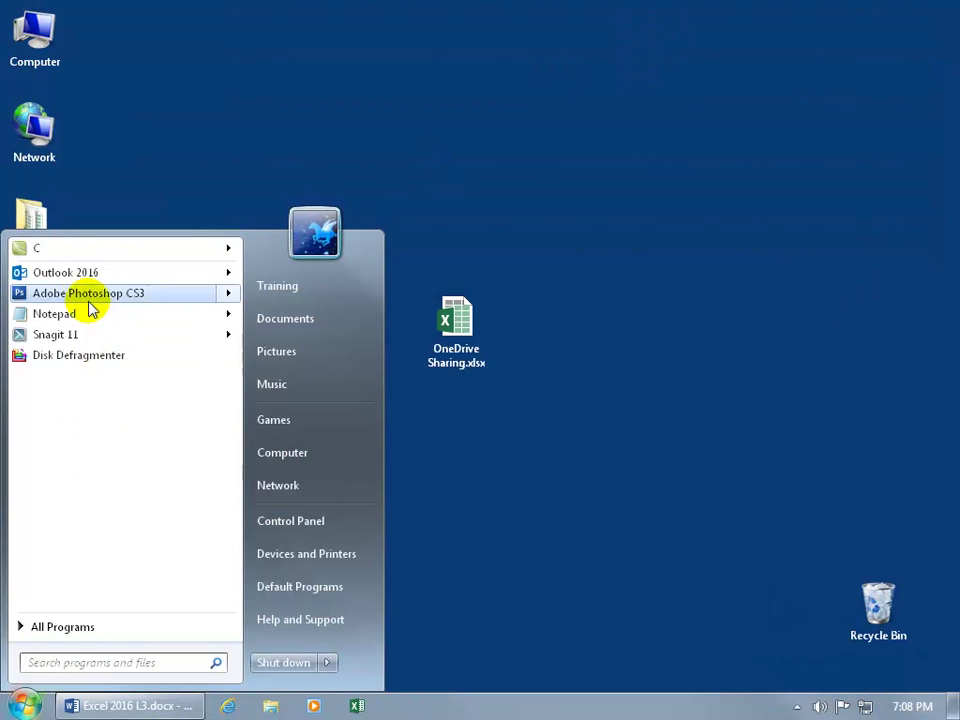
mouse_move(88, 281)
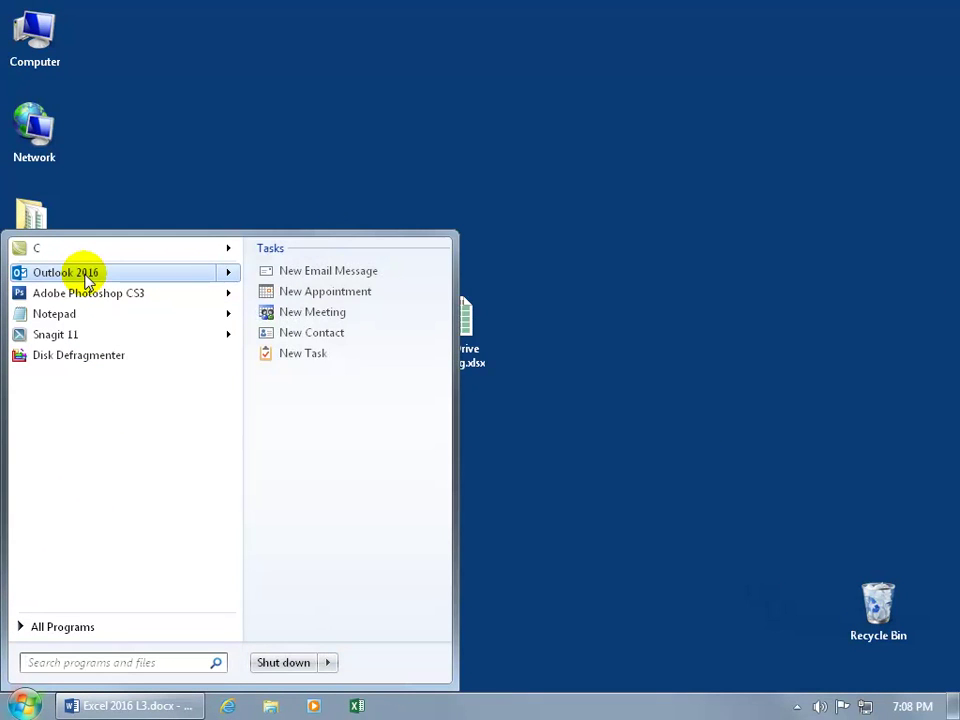
left_click(88, 281)
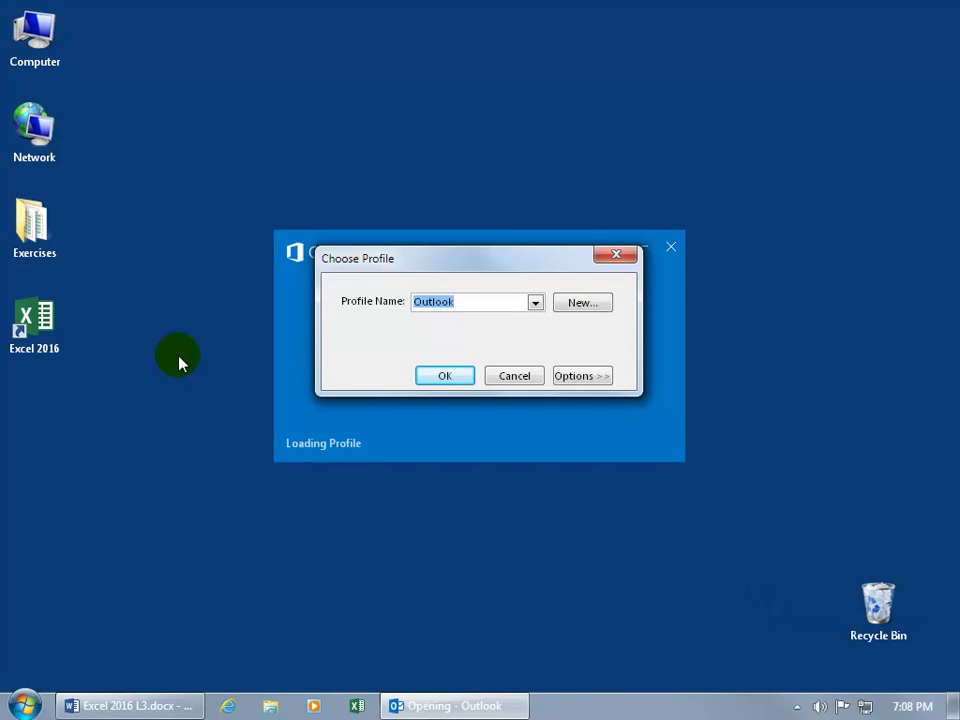
left_click(437, 376)
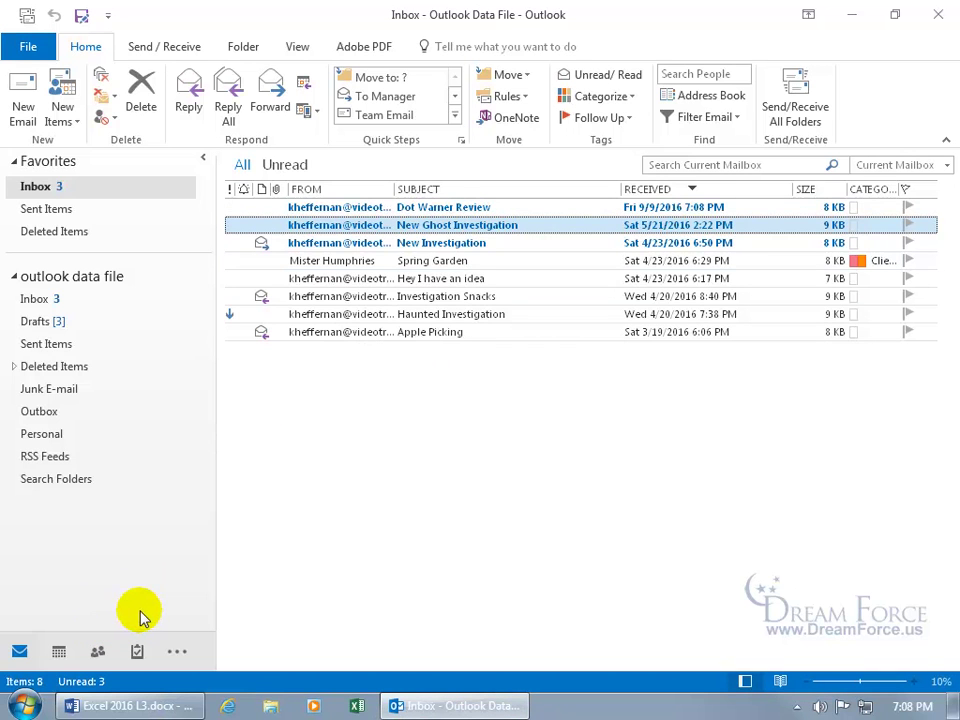
double_click(424, 210)
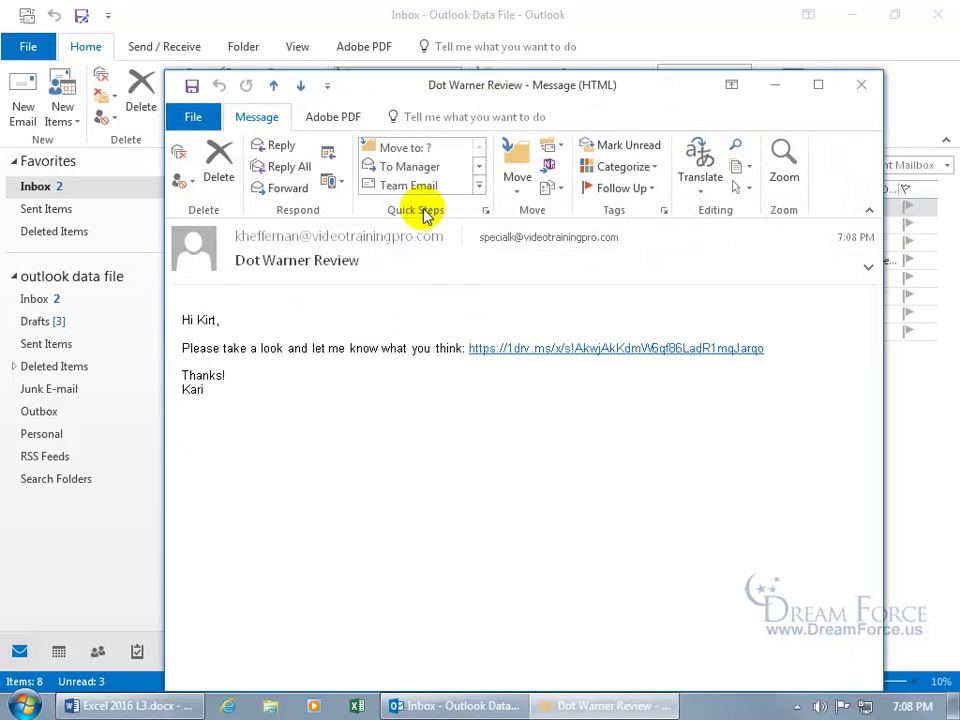
Step: Maximize the Dot Warner Review message and follow its 1drv.ms link to the workbook
left_click(818, 85)
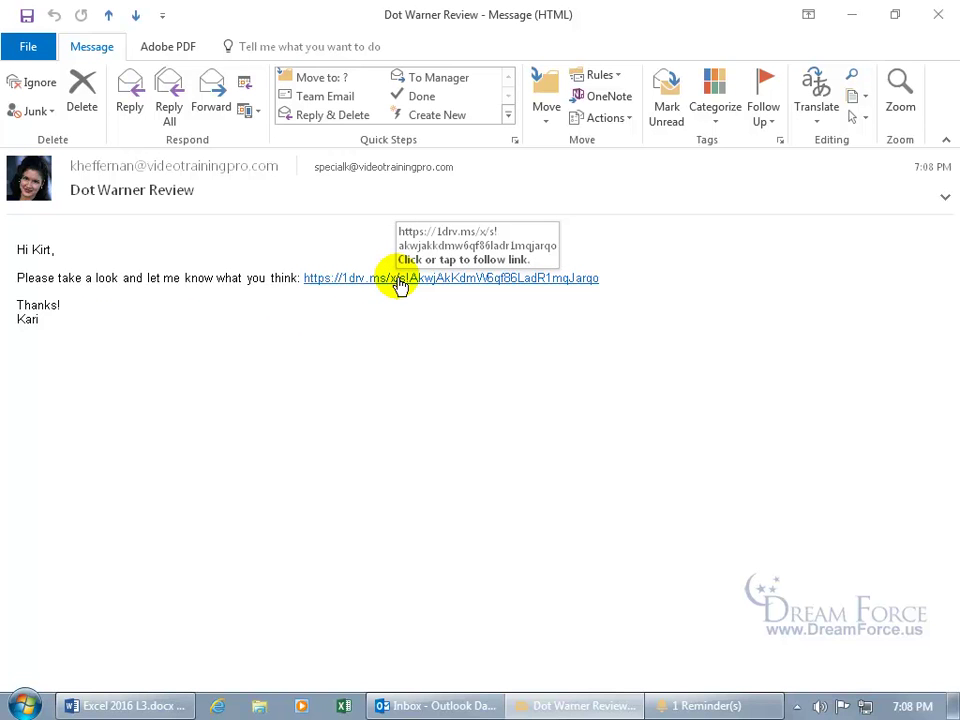
left_click(399, 283)
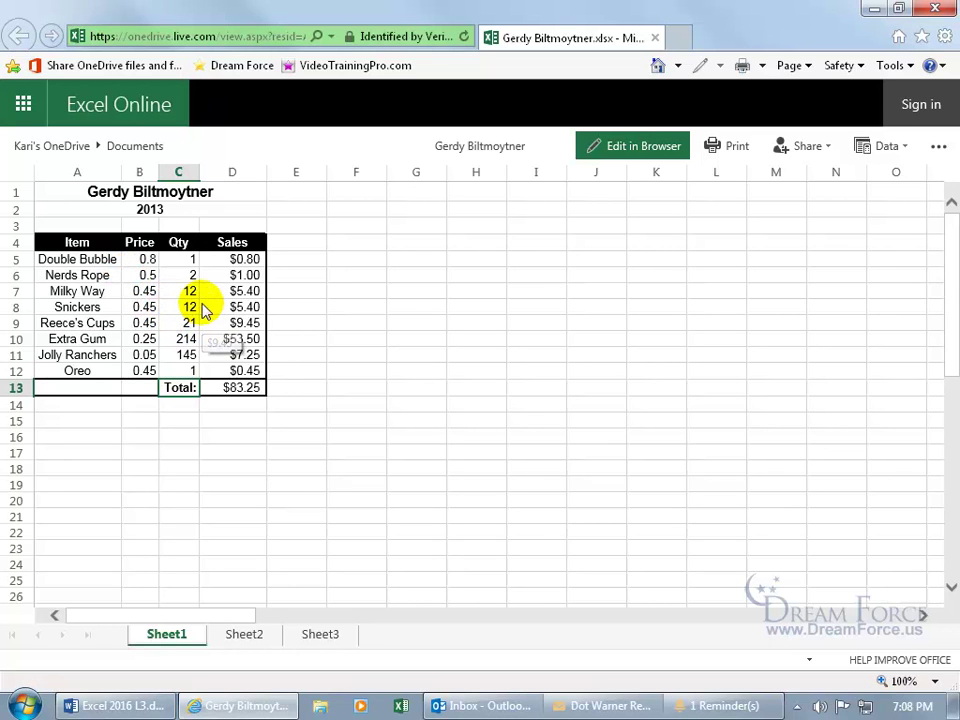
Step: Edit in the browser, change the B5 Double Bubble price to 0.7, then choose Edit in Excel
left_click(622, 152)
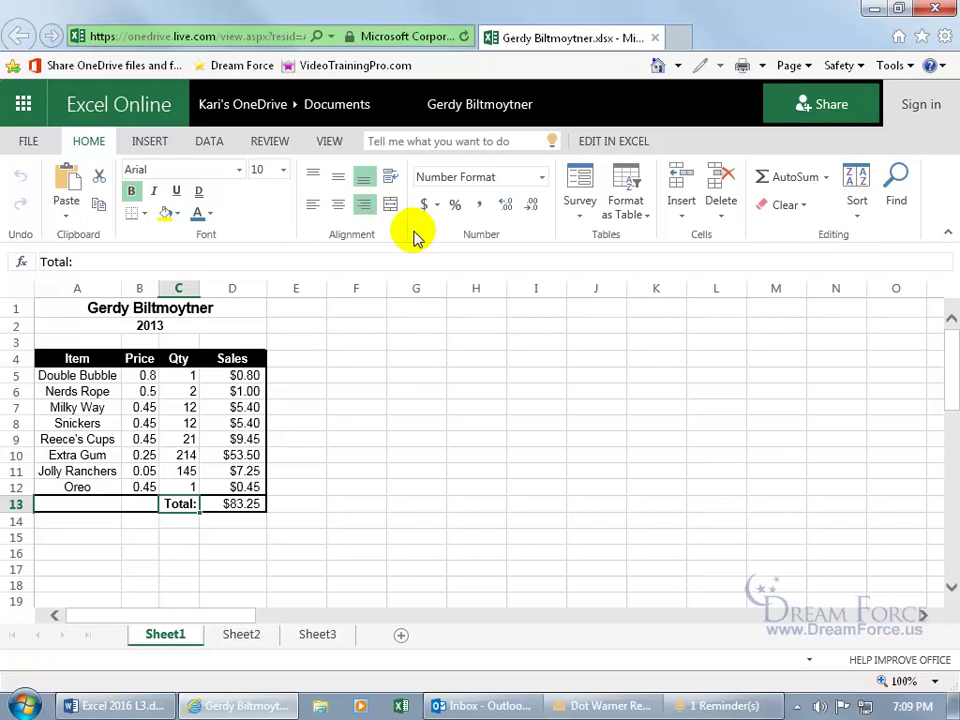
left_click(146, 374)
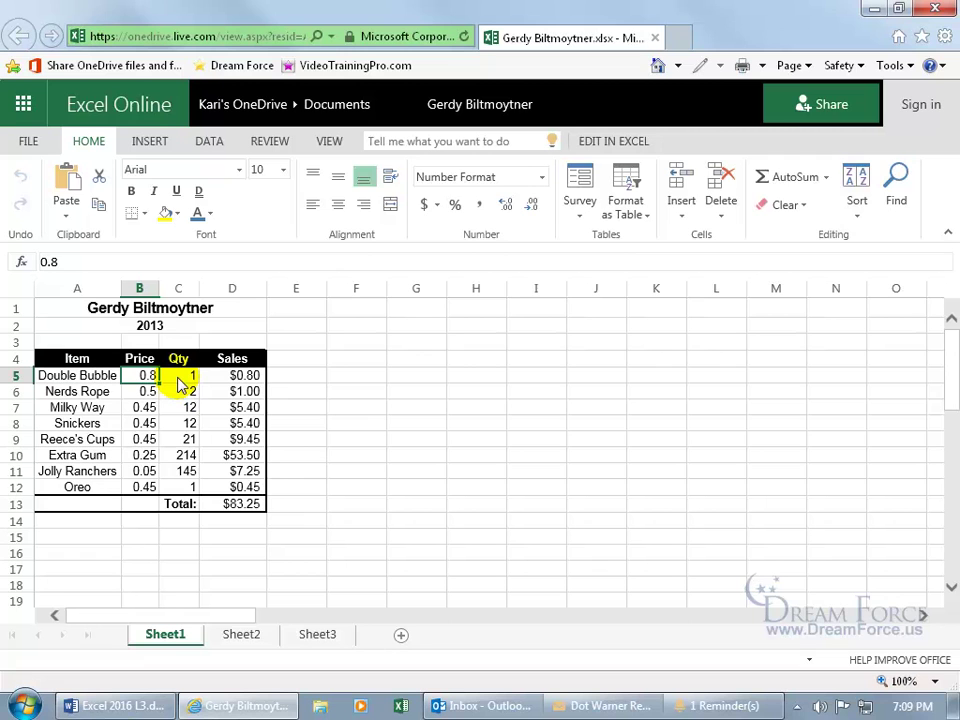
type("0.7")
key("Return")
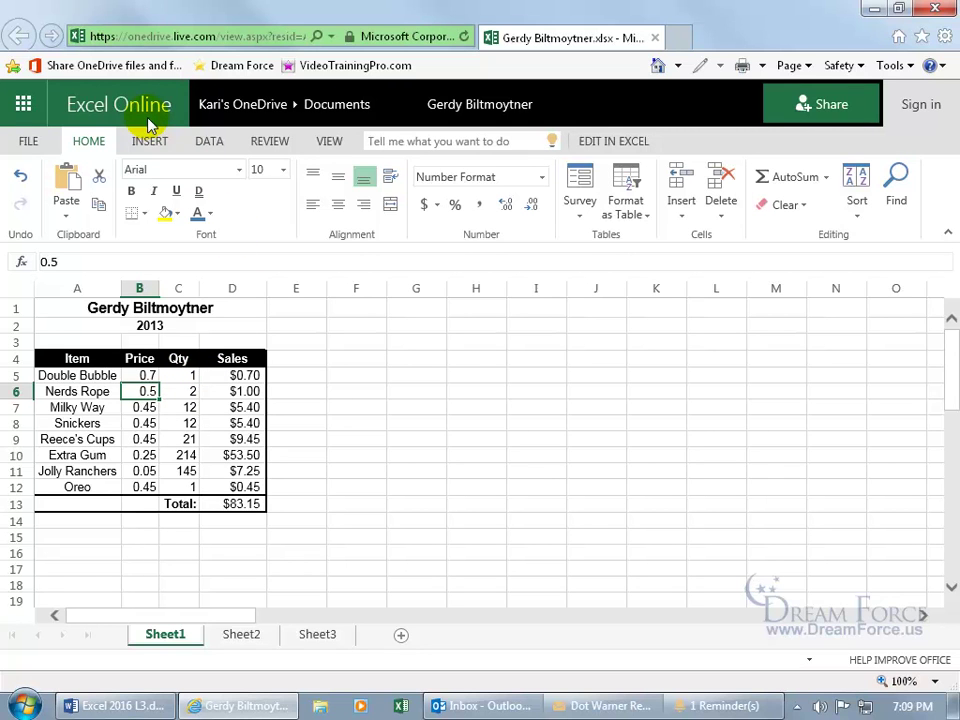
left_click(613, 143)
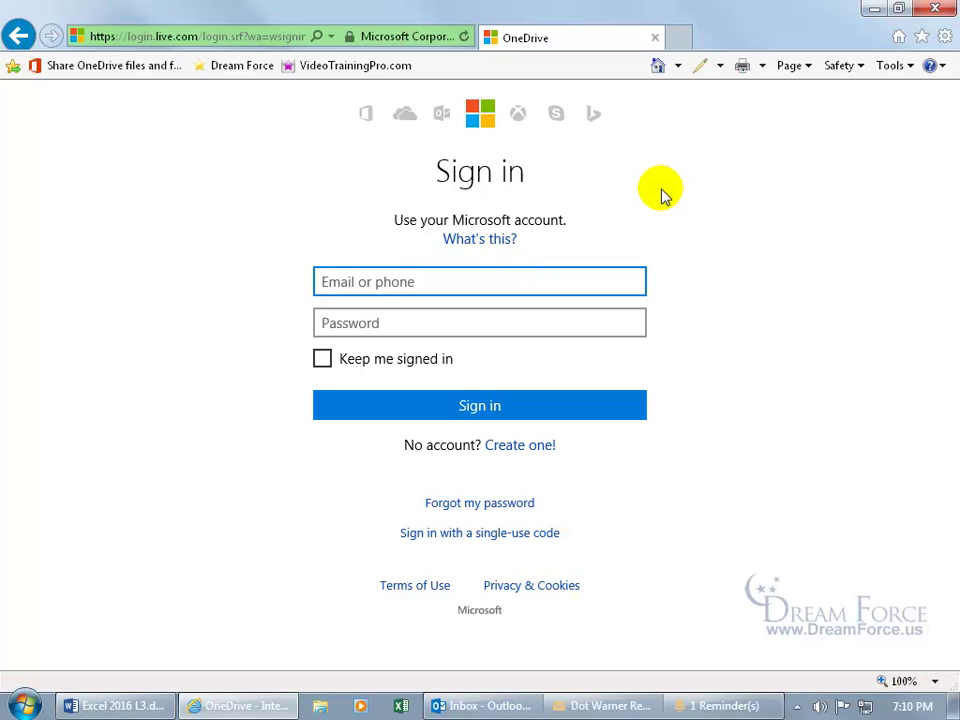
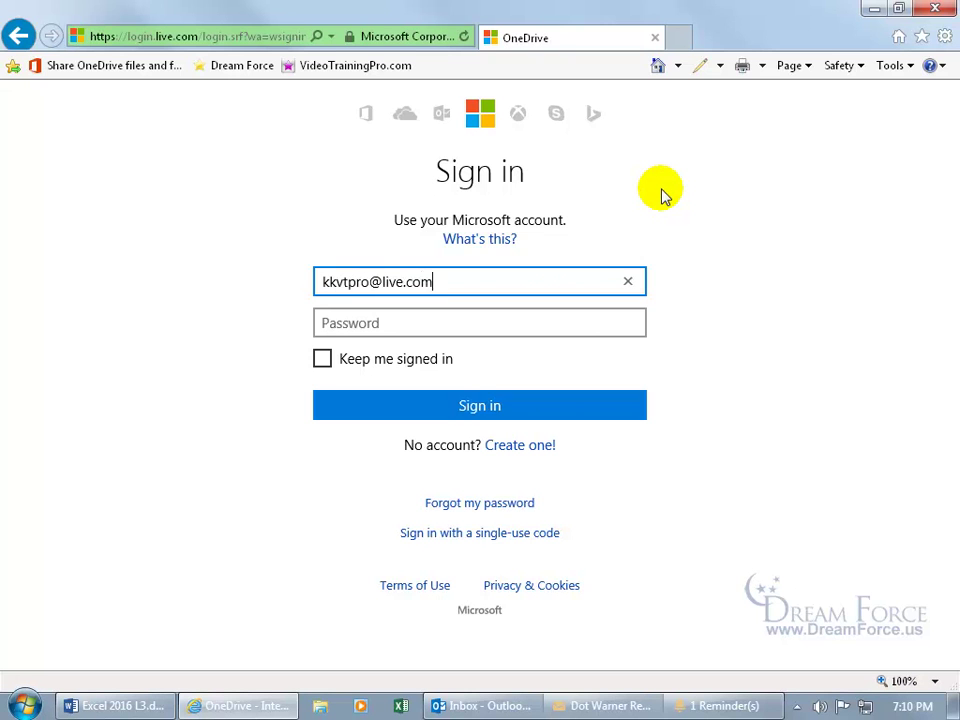
Step: Sign in with the account e-mail and password, then allow Office to open the workbook
key("Tab")
type("*********")
key("Return")
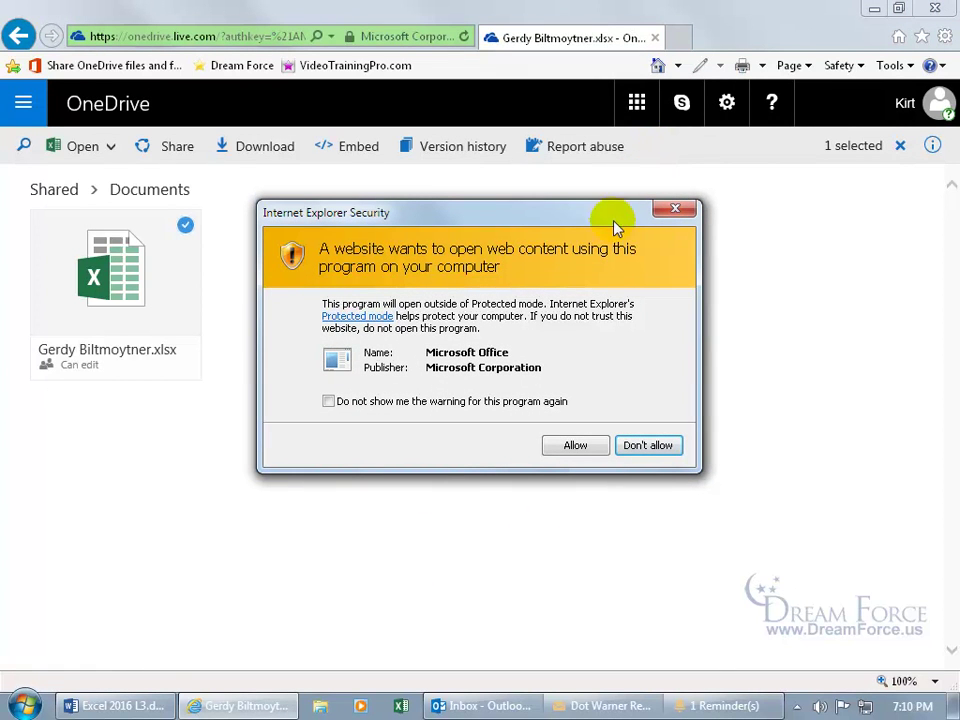
left_click(575, 447)
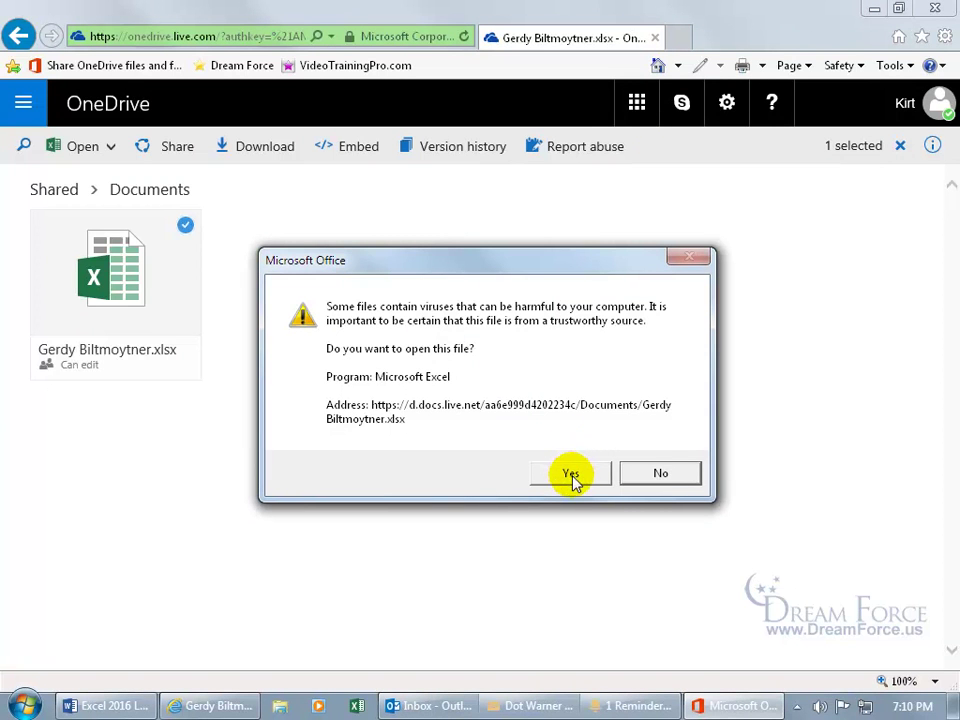
left_click(572, 478)
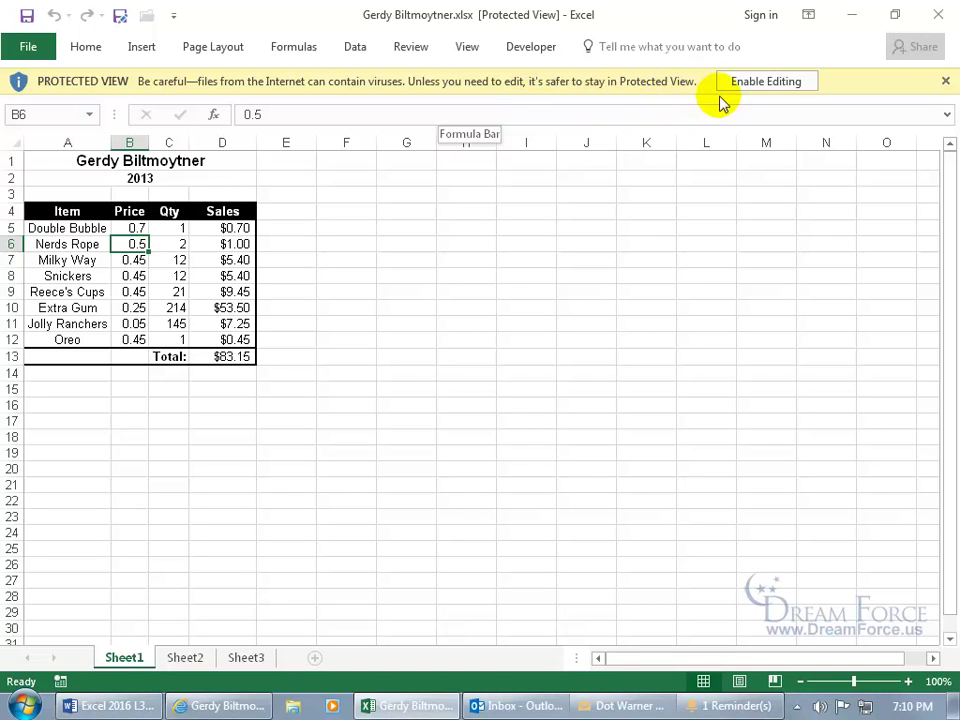
Step: Enable editing, restore B5 to 0.8 for a $83.25 total, save to OneDrive, and close Excel
left_click(758, 83)
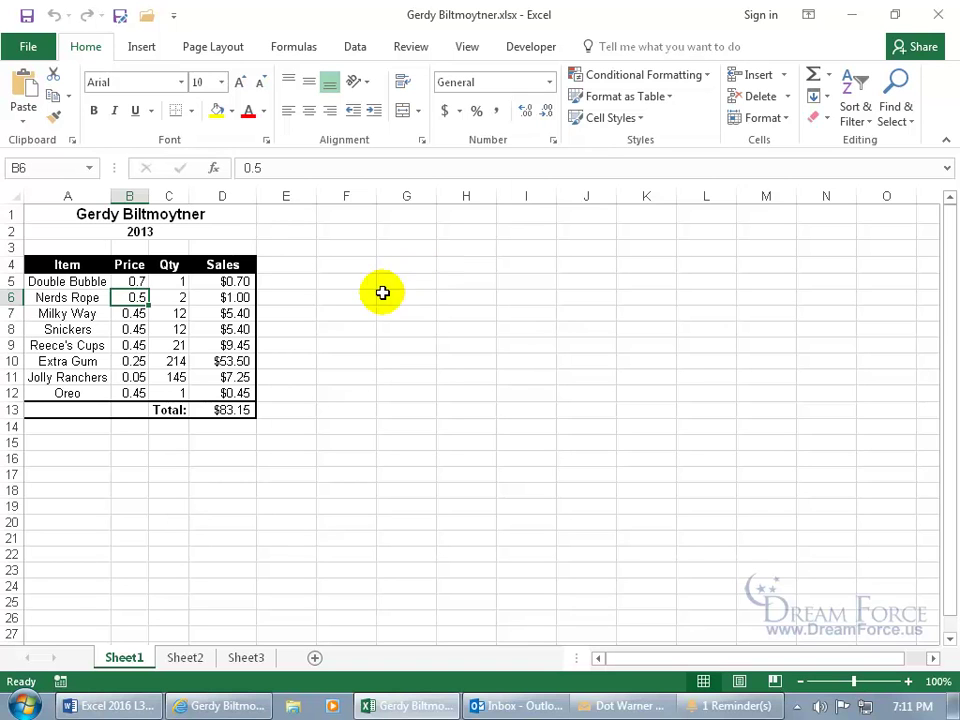
left_click(145, 283)
type("0.8")
key("Return")
left_click(27, 16)
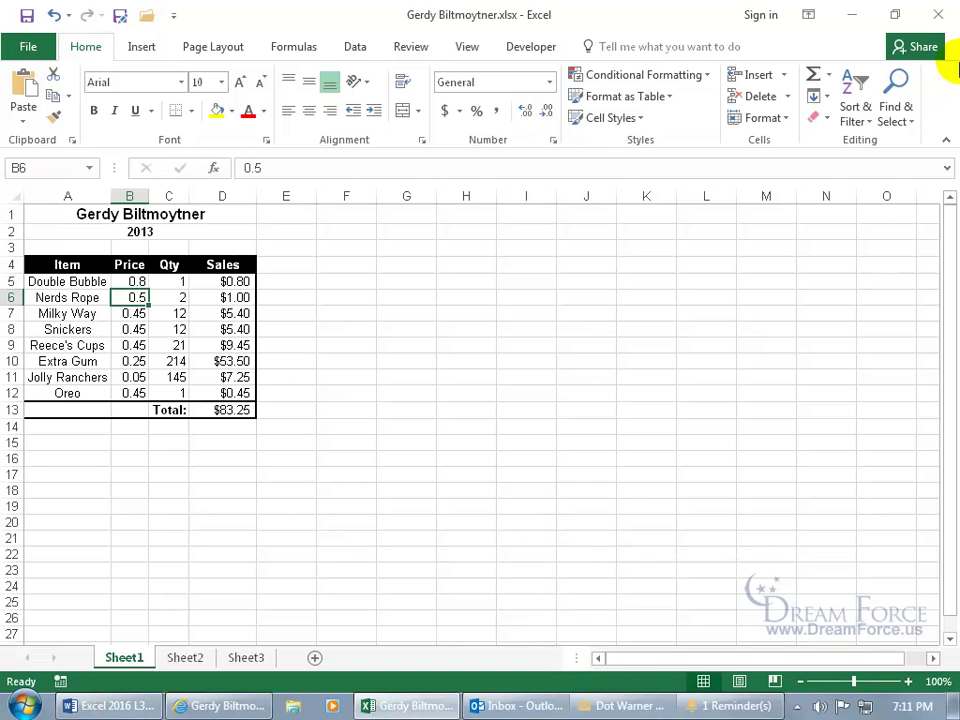
left_click(938, 14)
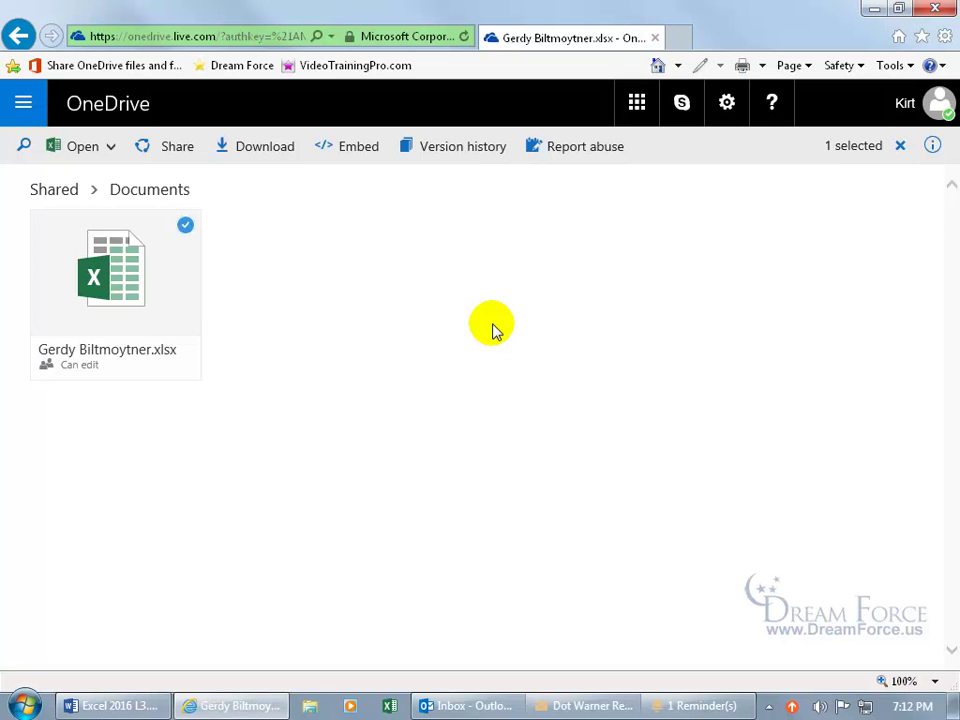
Step: Close the browser, reopen the message's shared link, and sign in with the account e-mail and password
left_click(655, 37)
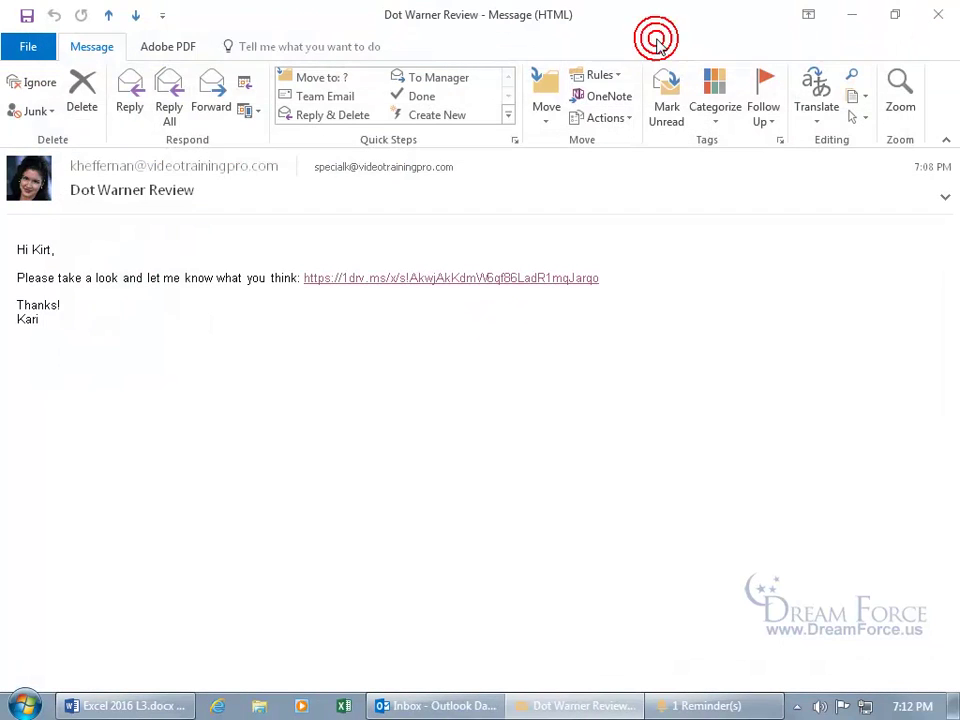
left_click(429, 282)
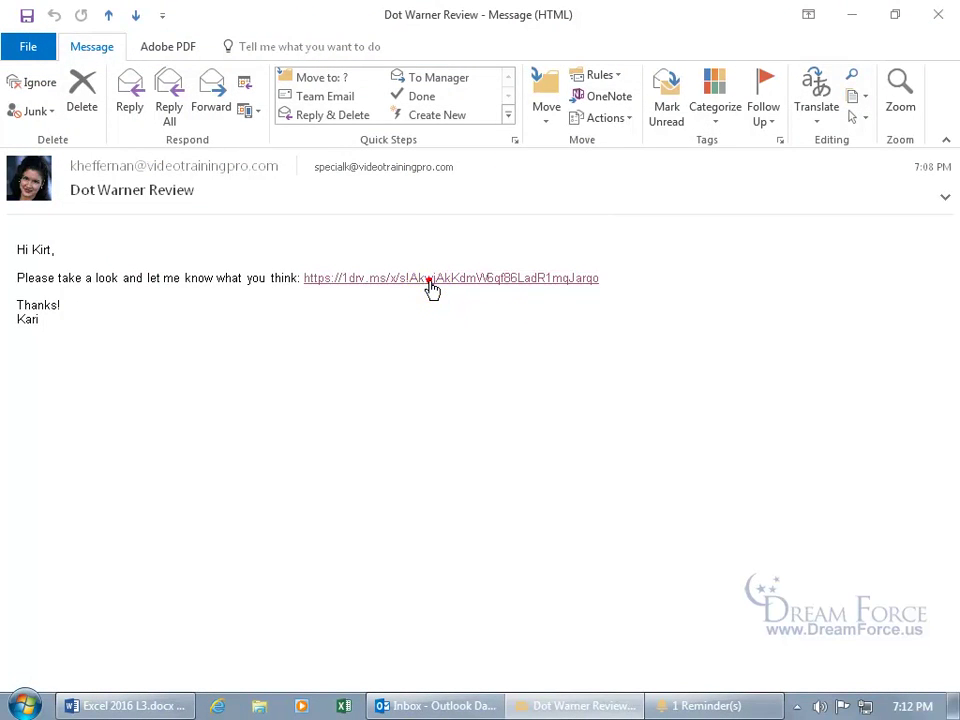
key("Tab")
type("**********")
key("Return")
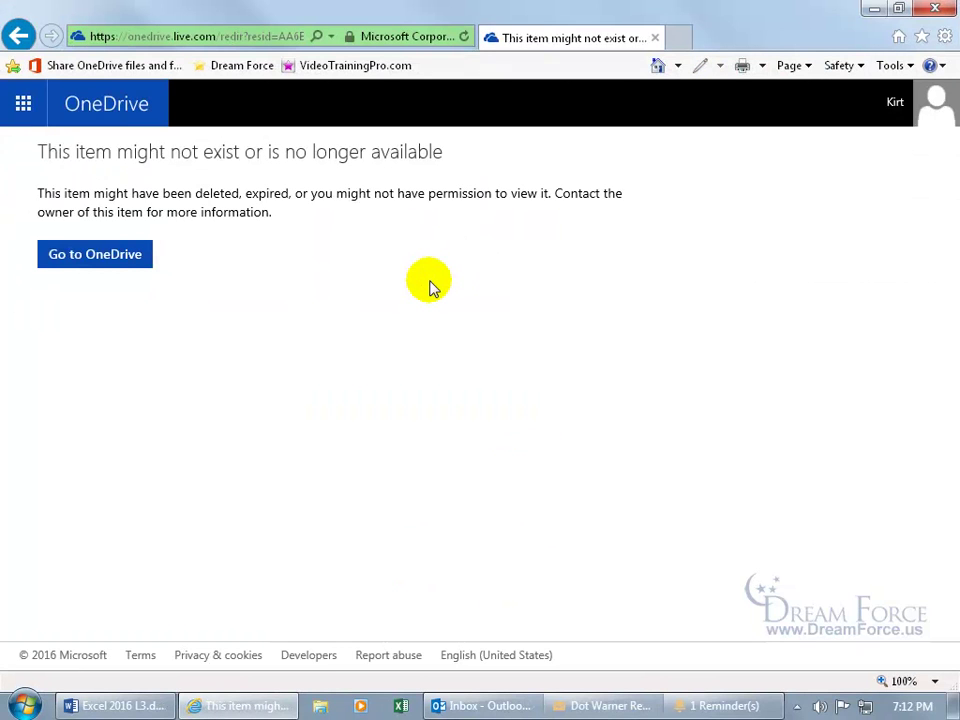